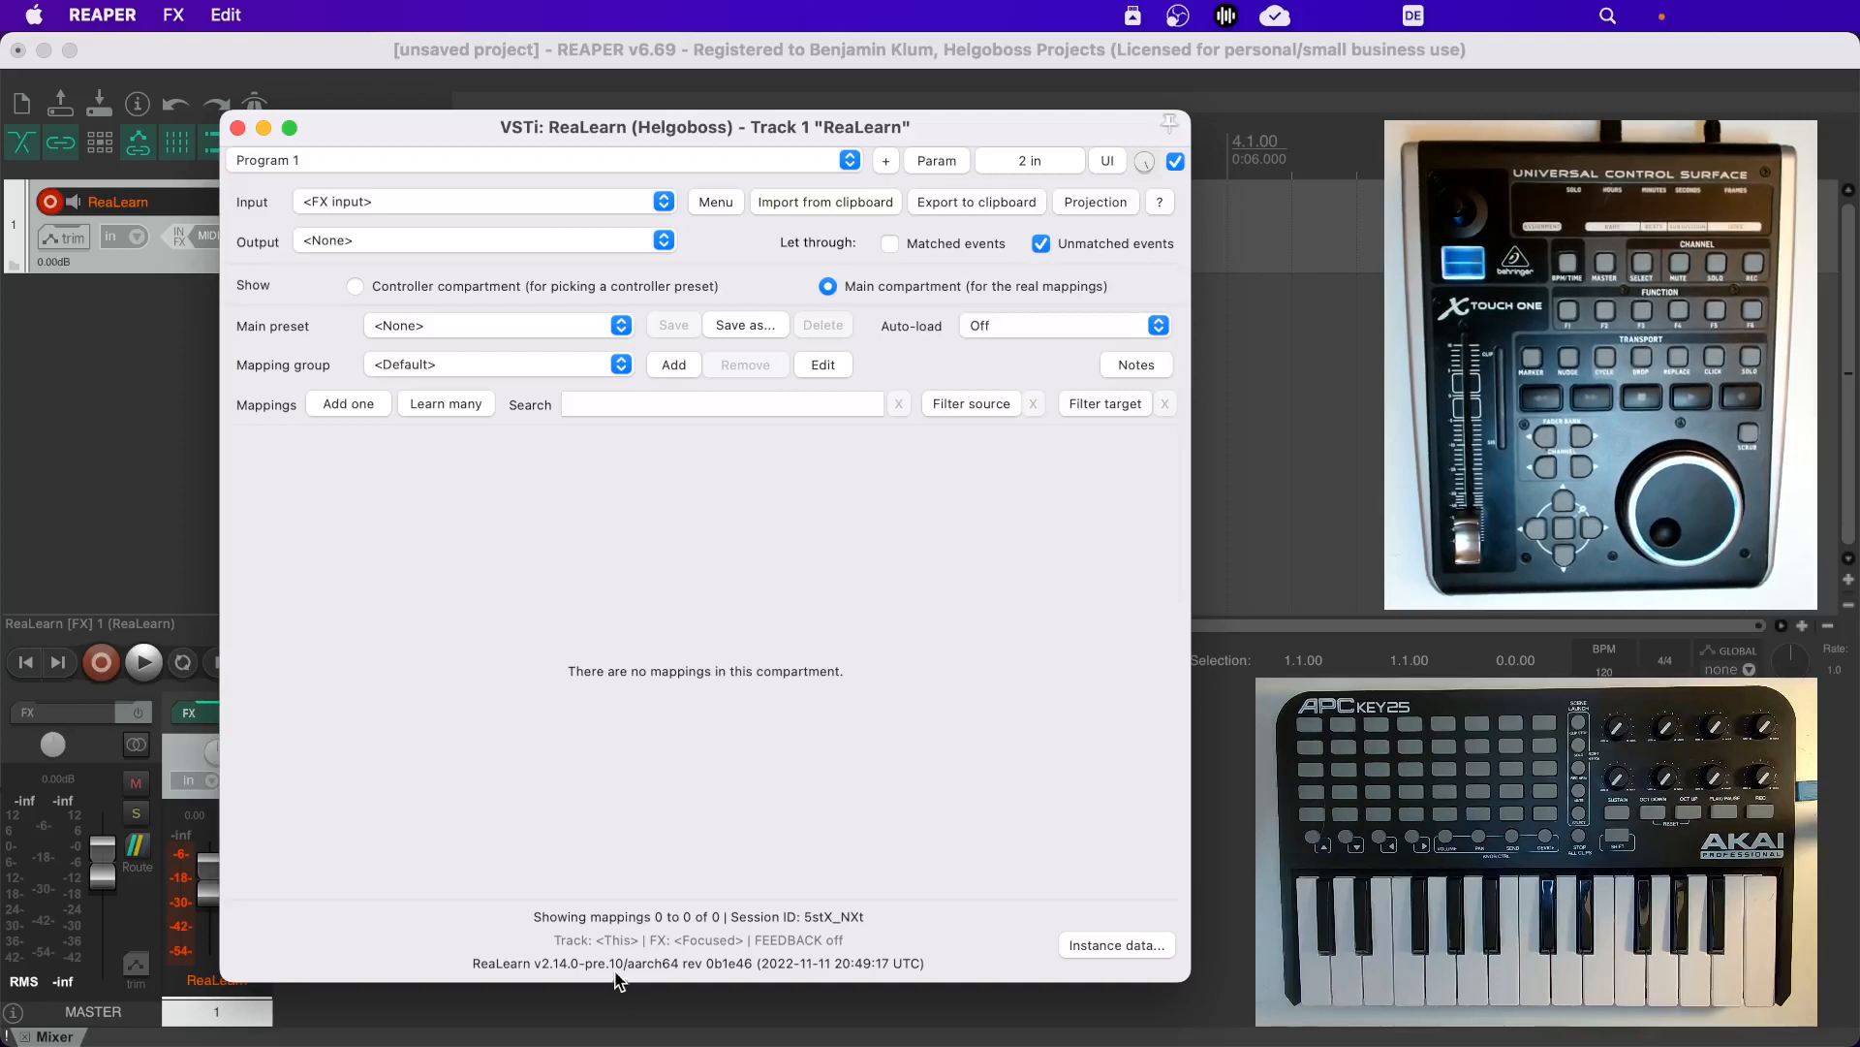
Add one mapping to the main compartment, open it for editing, and close the ReaLearn plug-in window behind it
{"action": "left_click", "coordinate": [349, 405]}
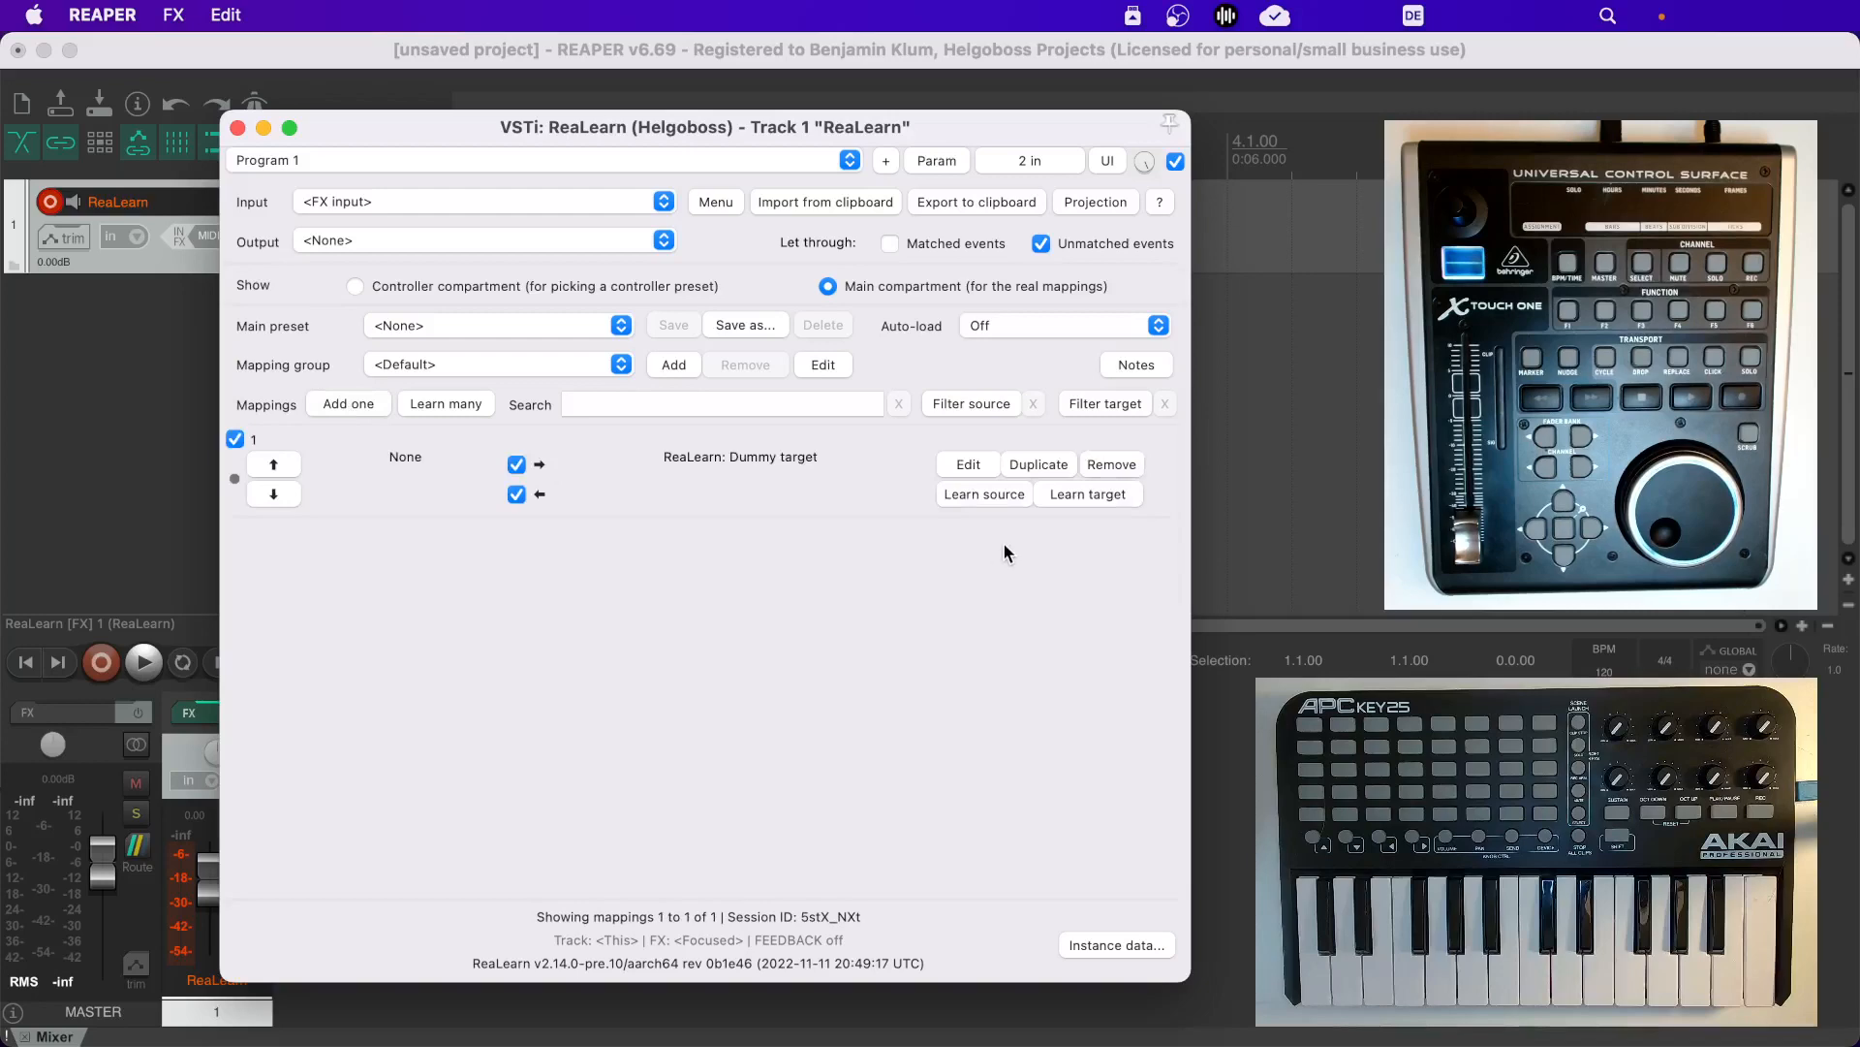
{"action": "left_click", "coordinate": [967, 467]}
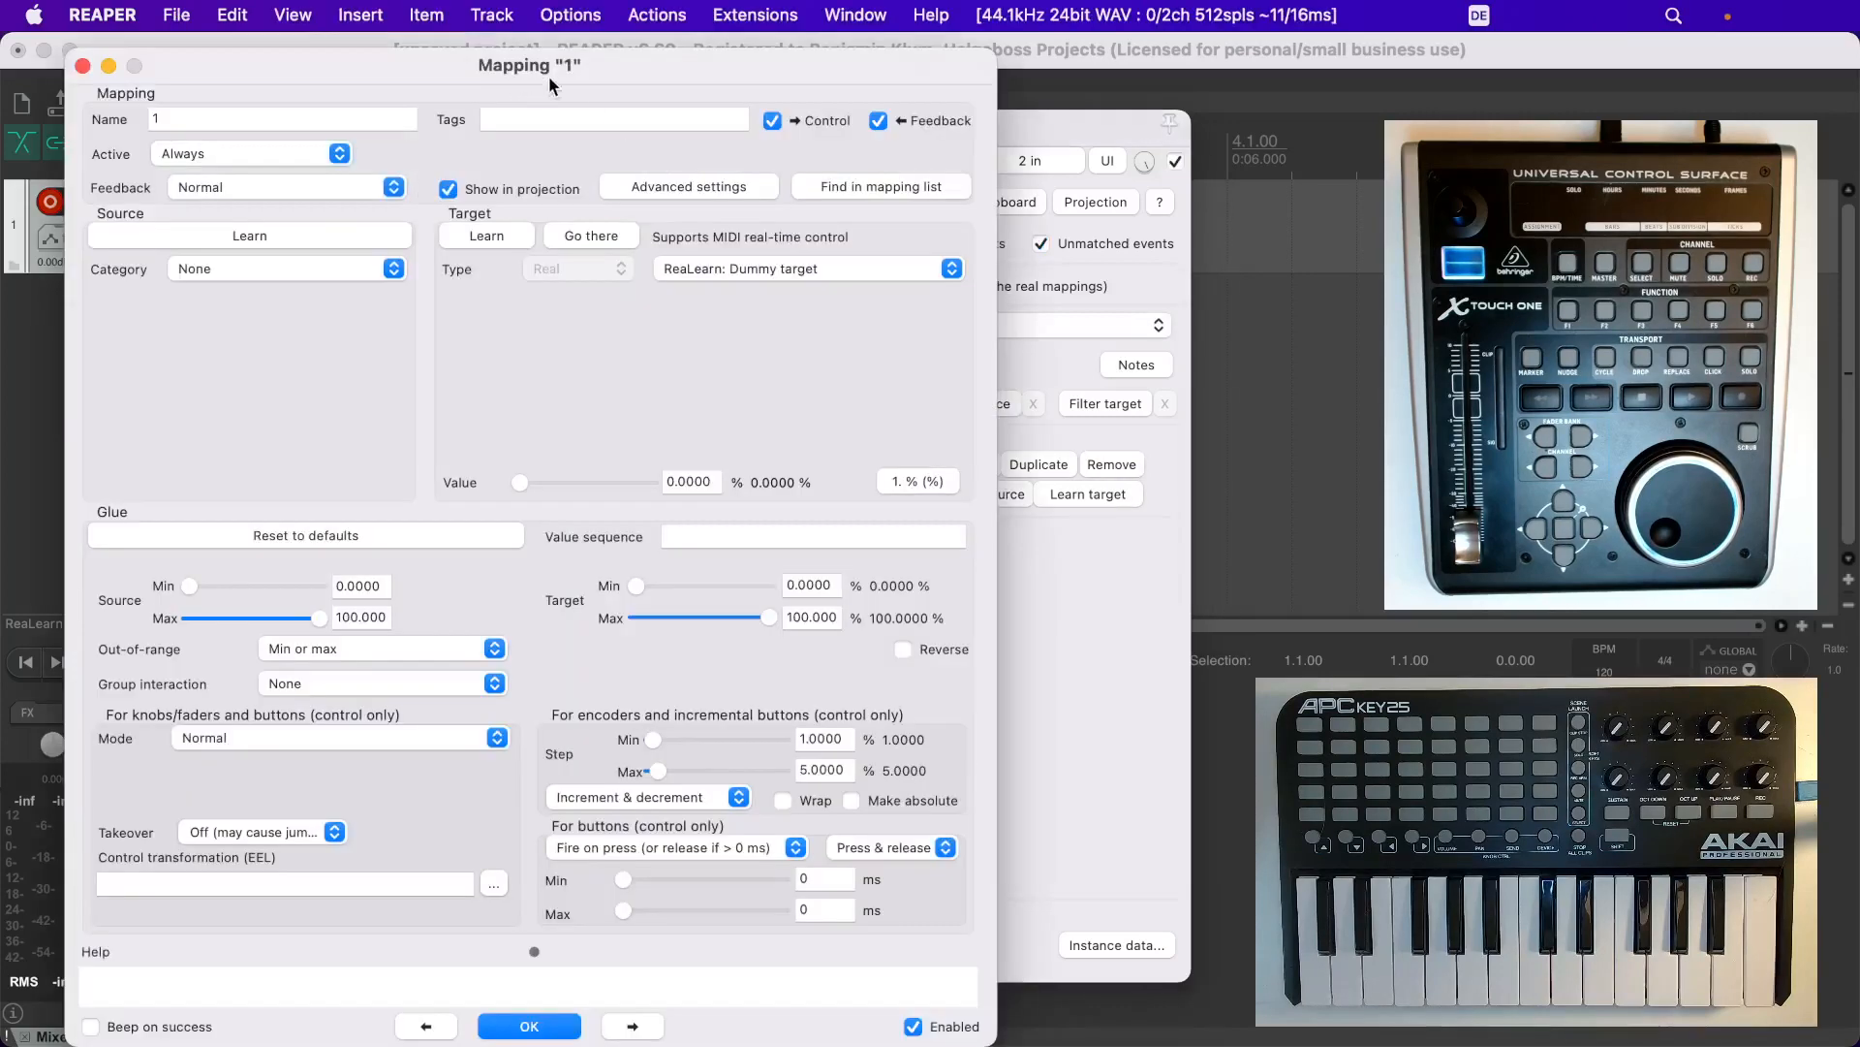
{"action": "left_click", "coordinate": [1060, 124]}
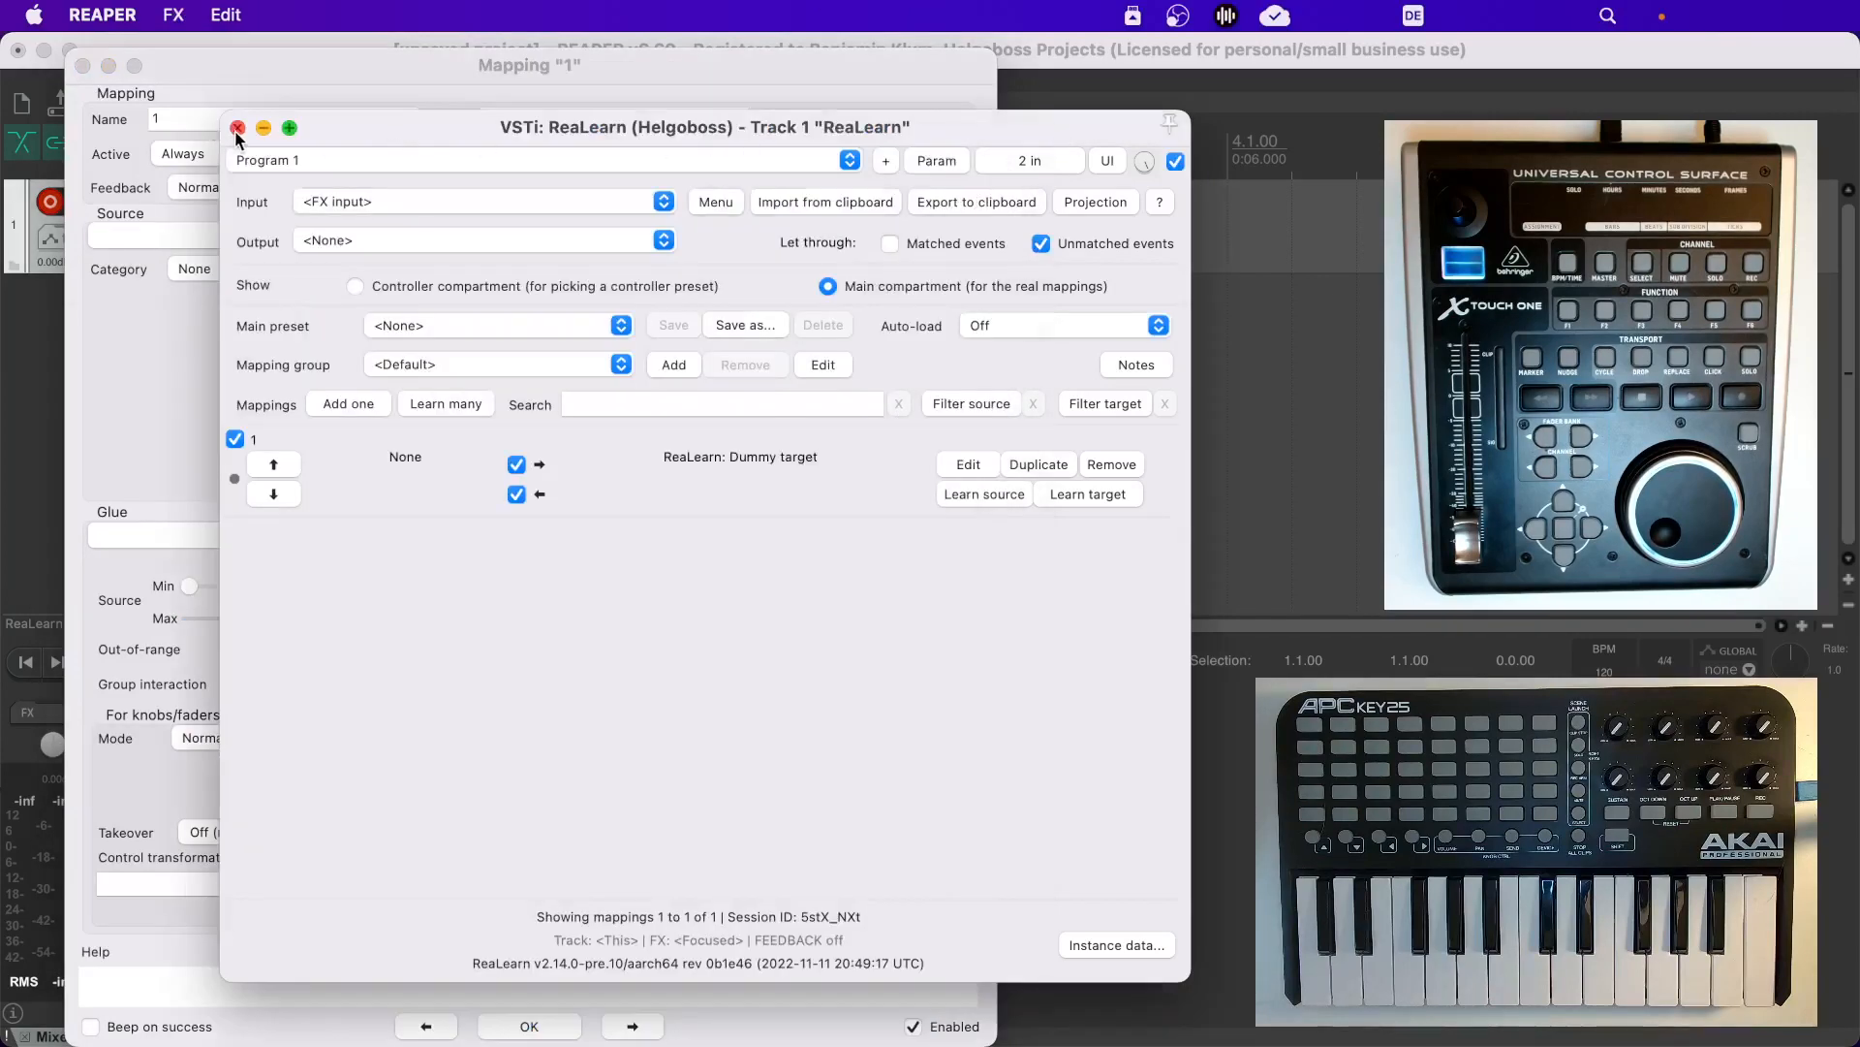
{"action": "left_click", "coordinate": [236, 128]}
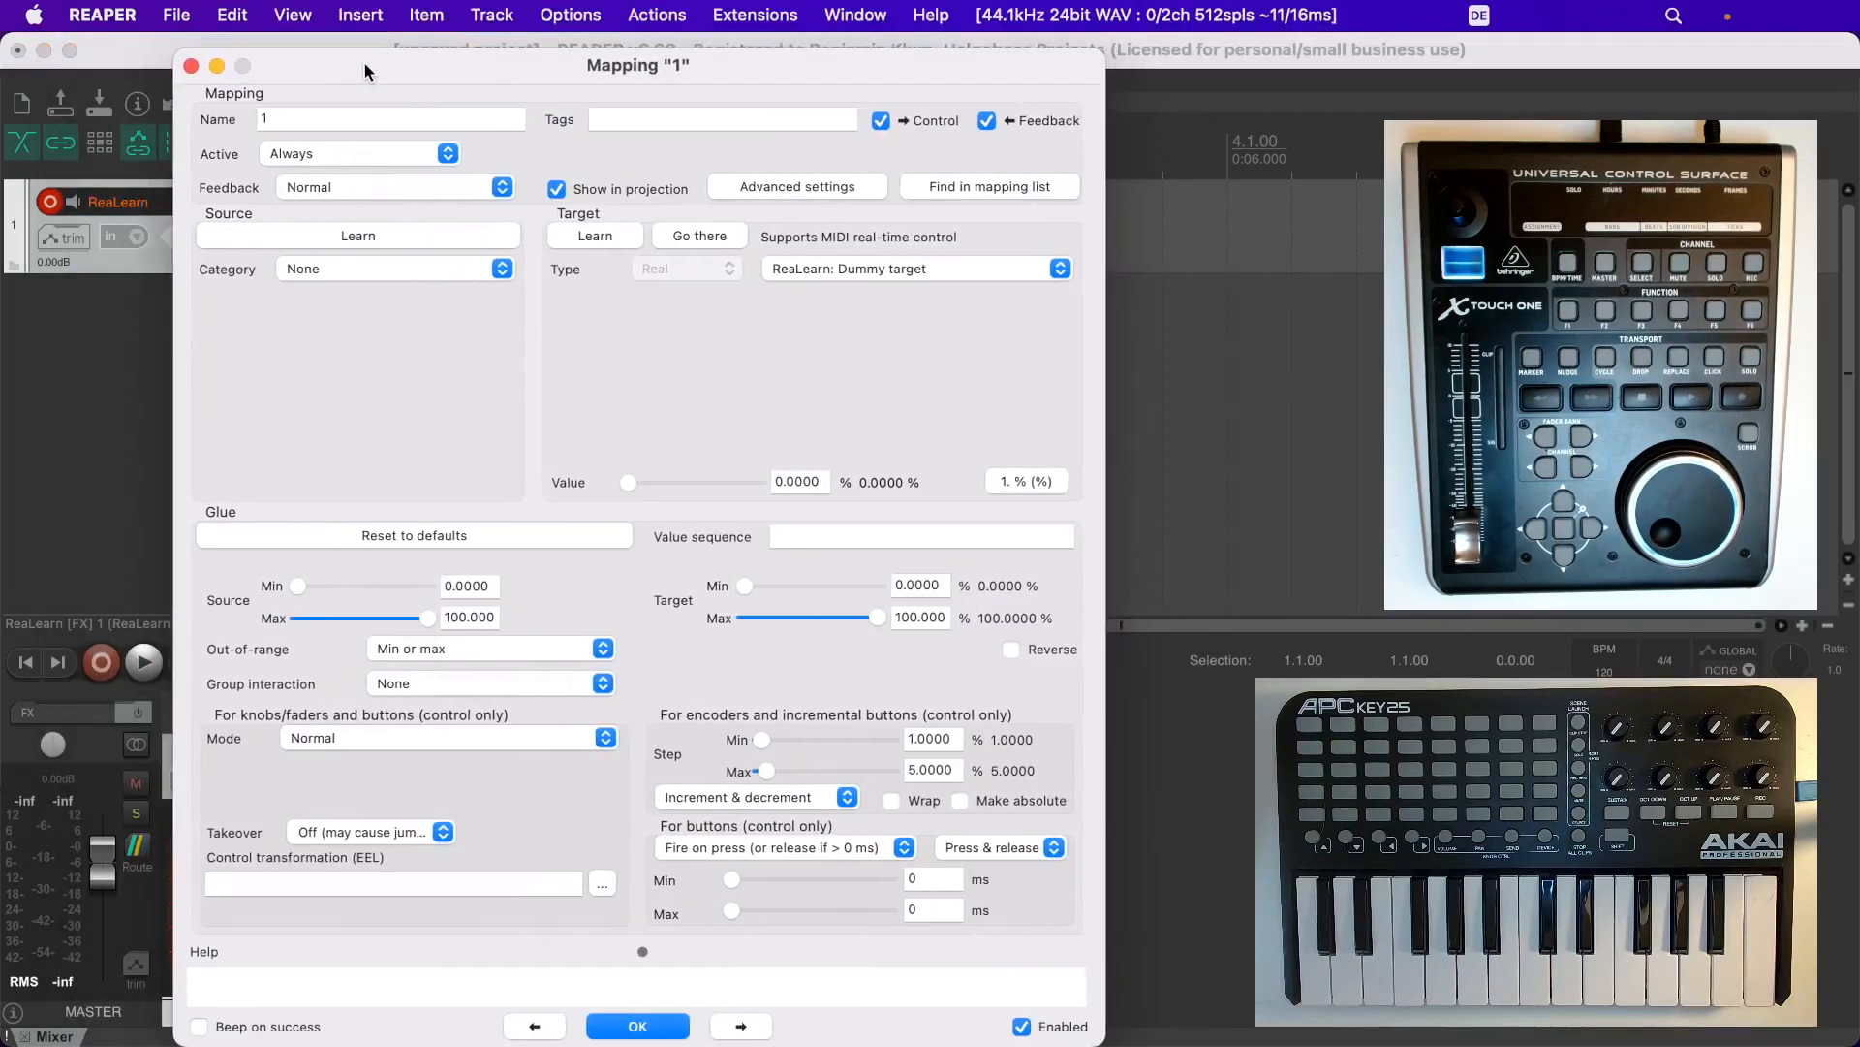
{"action": "left_click_drag", "start_coordinate": [363, 61], "coordinate": [356, 62]}
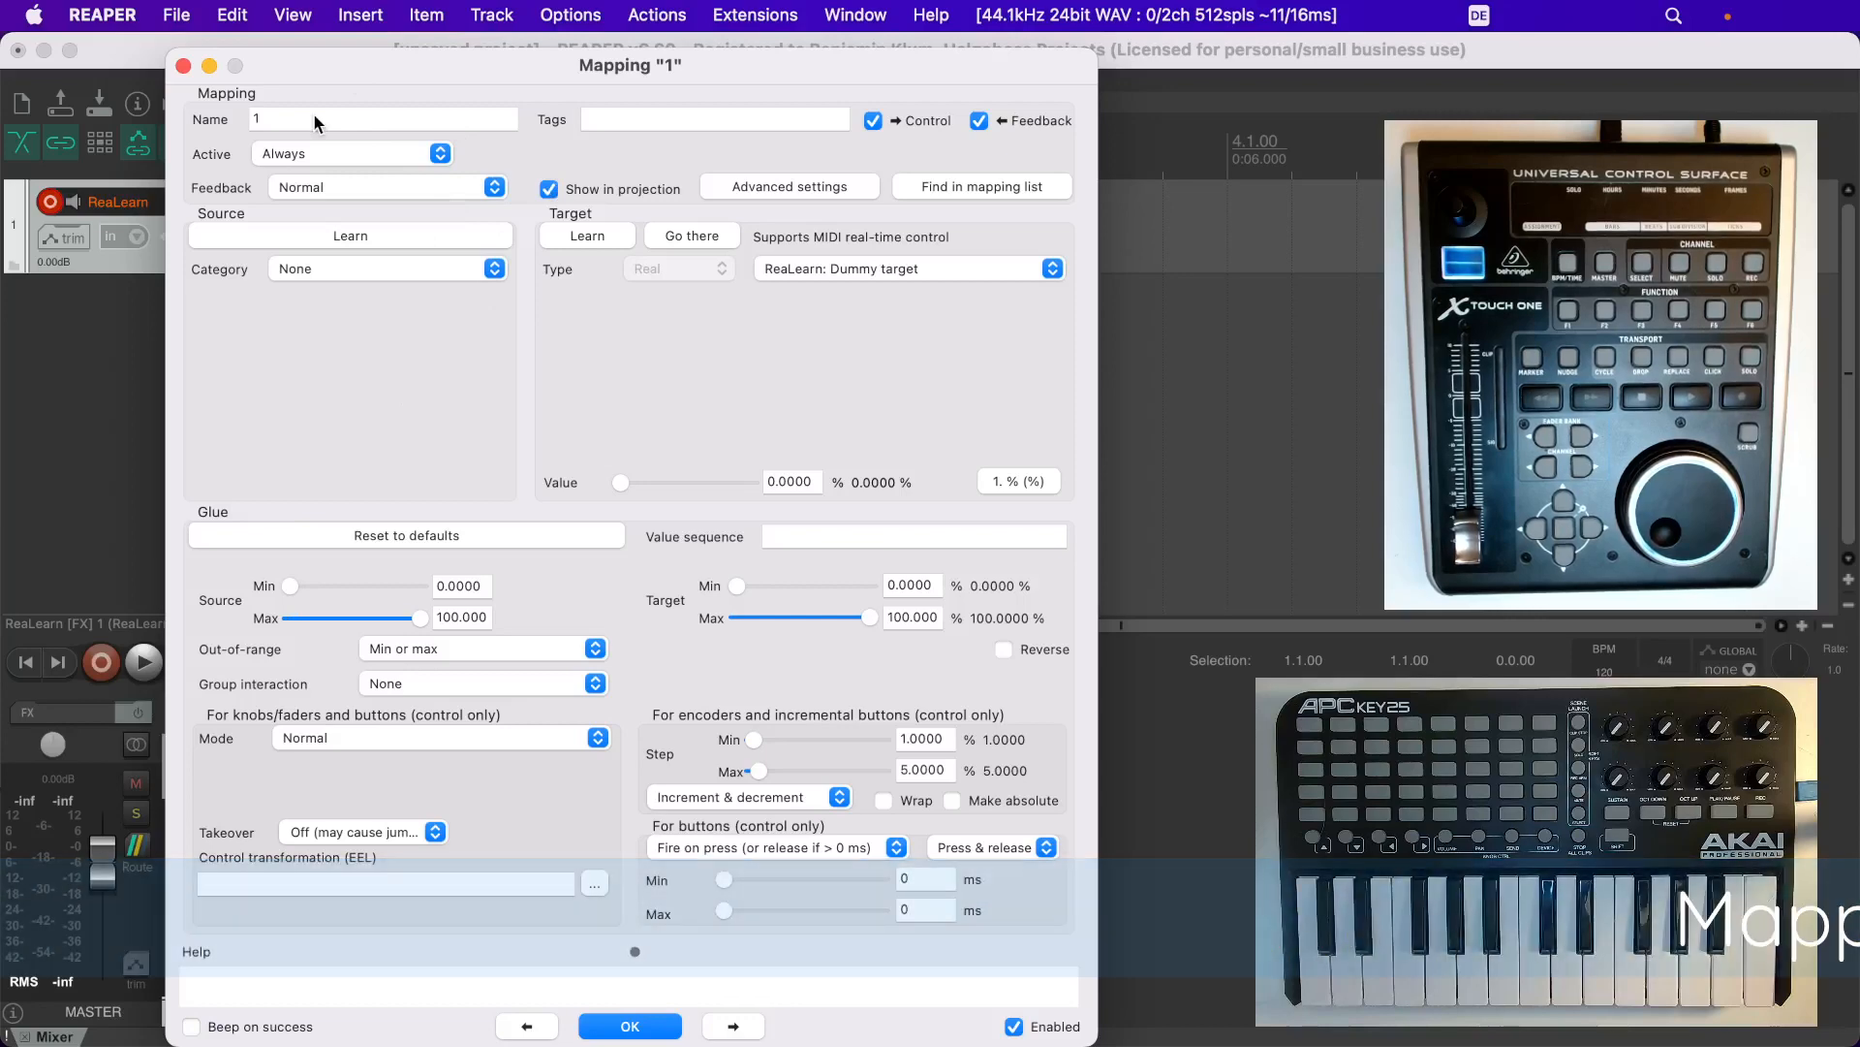
Rename the mapping as Cutoff and check it in the mapping list, closing the list again
{"action": "left_click", "coordinate": [313, 118]}
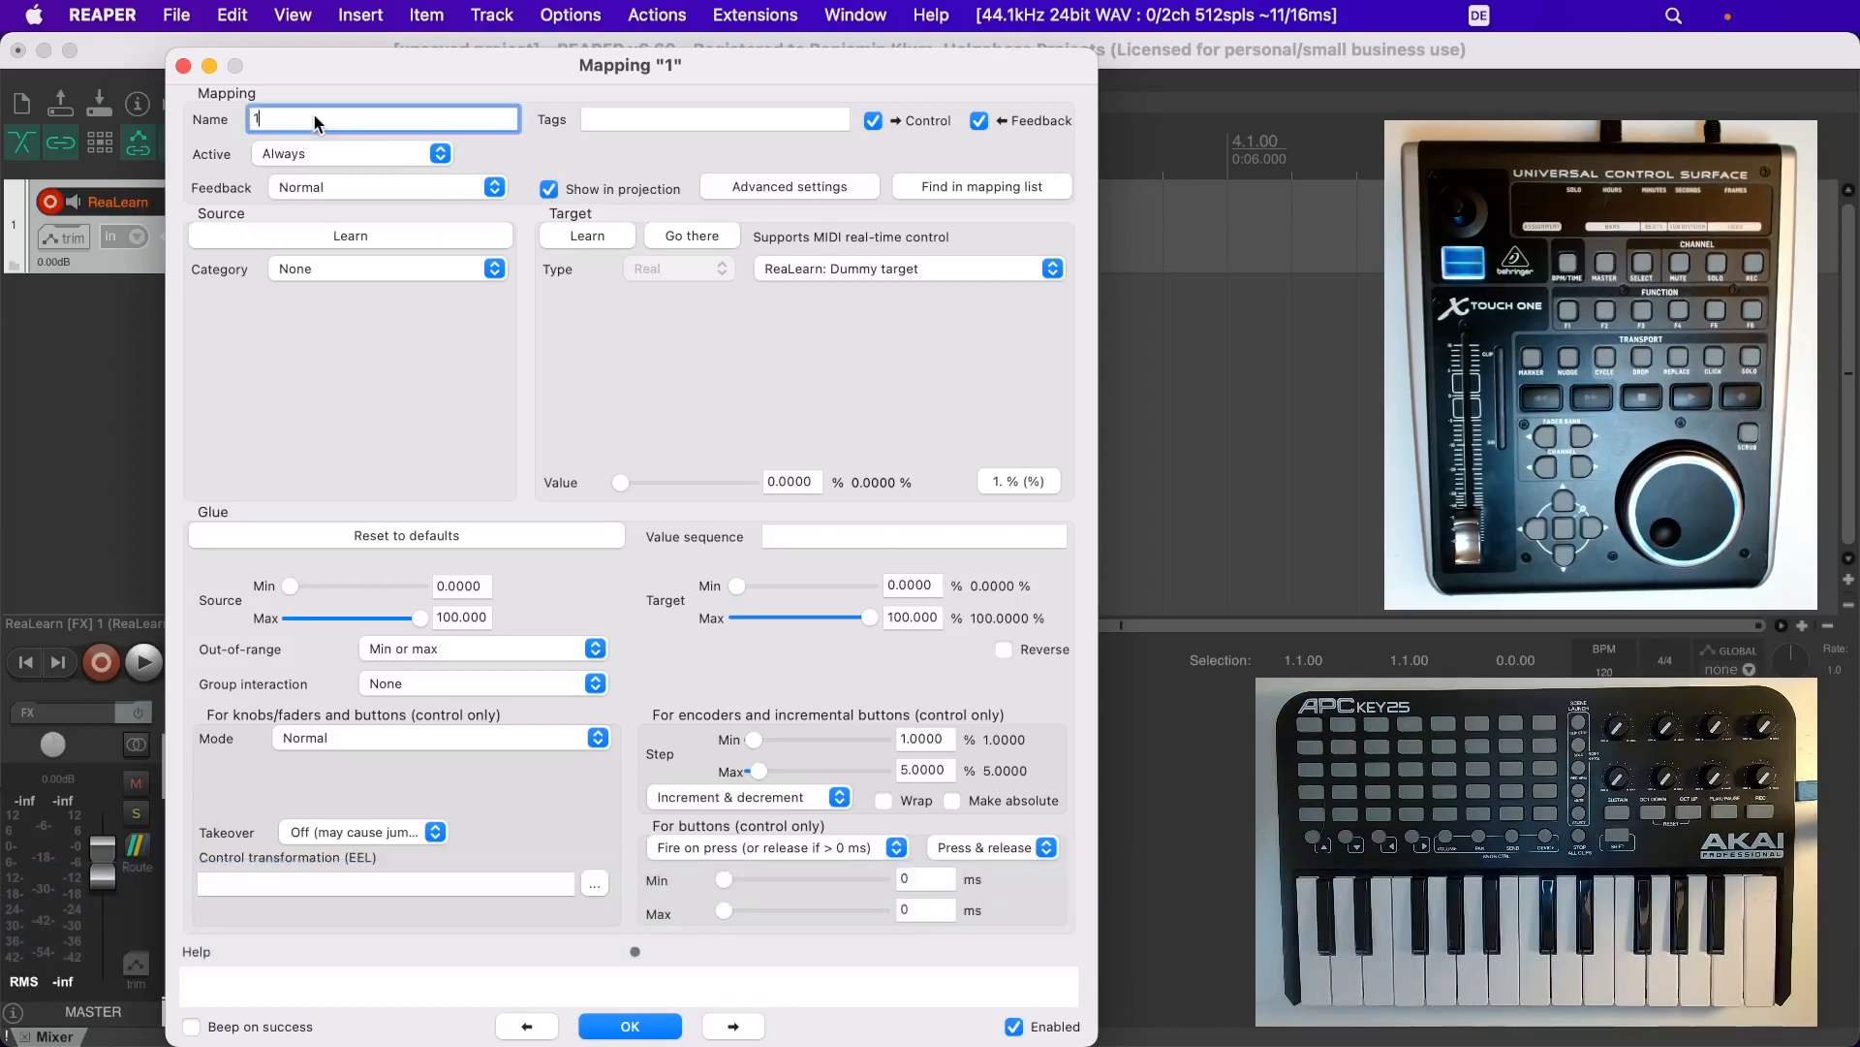
{"action": "key", "text": "BackSpace"}
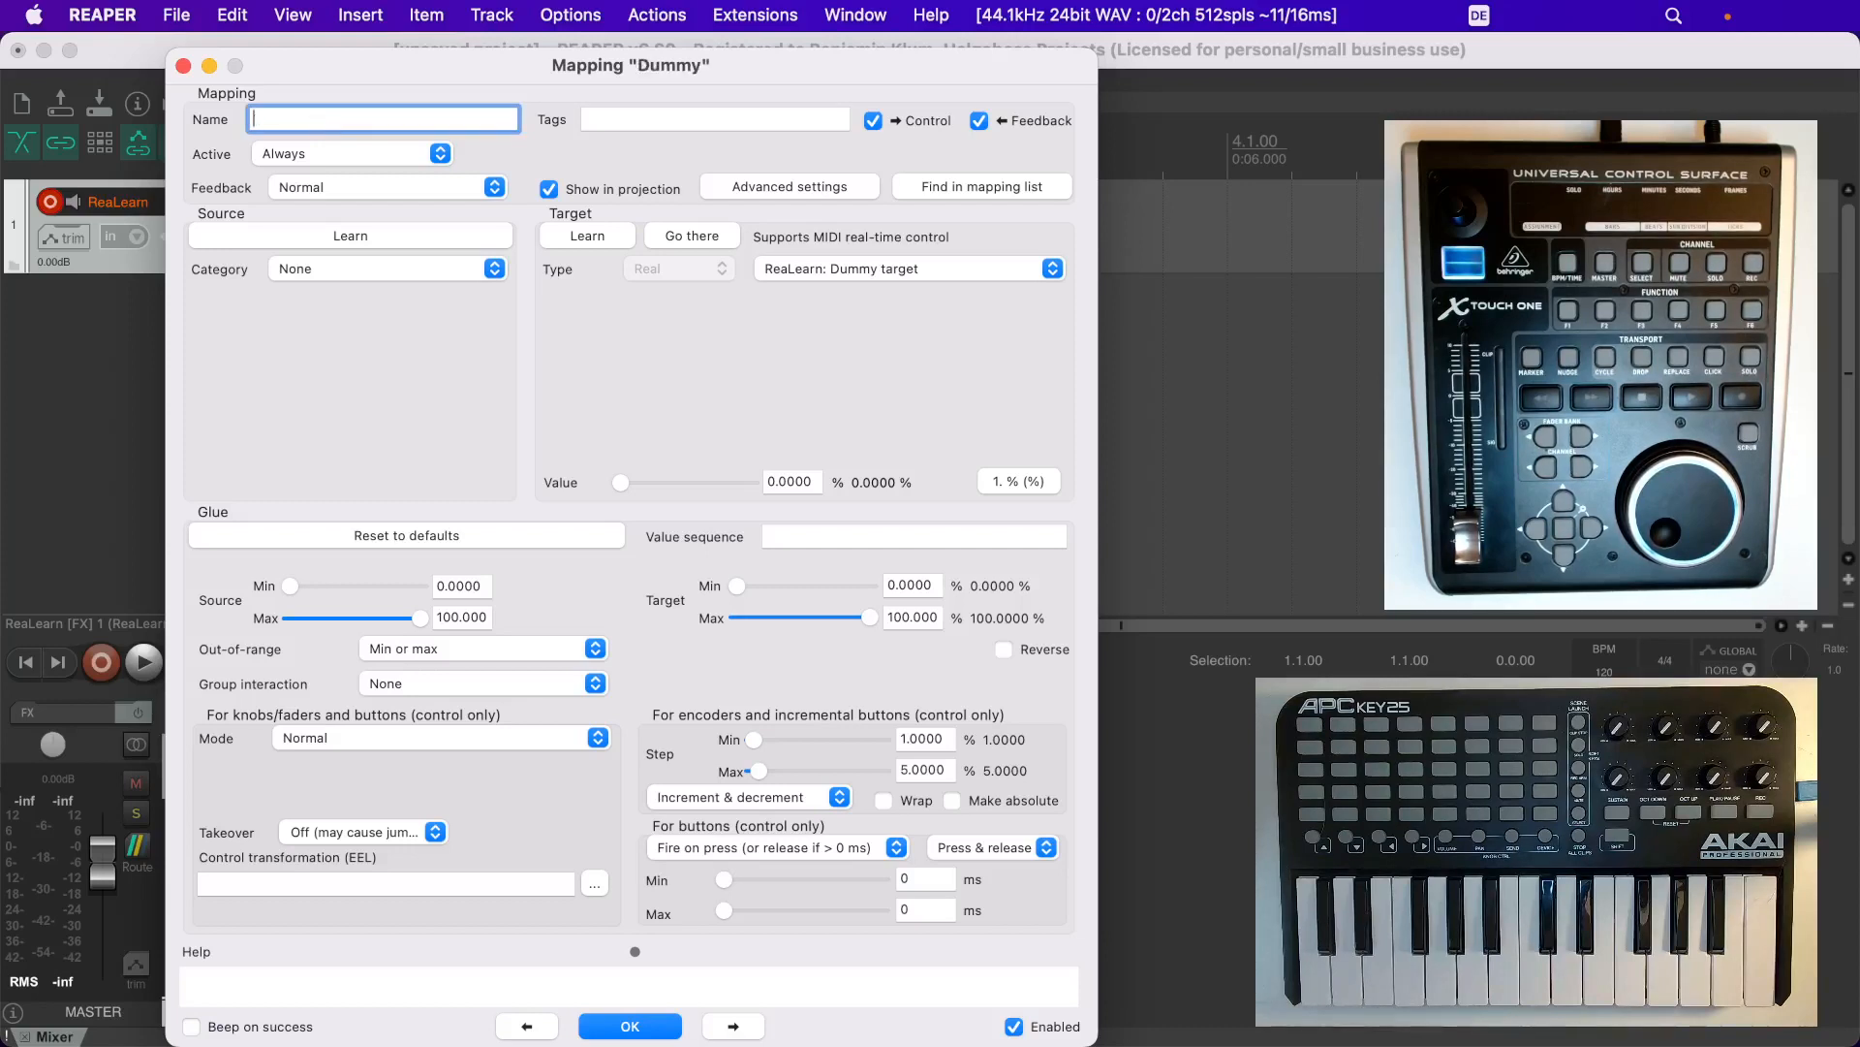
{"action": "type", "text": "Cutoff"}
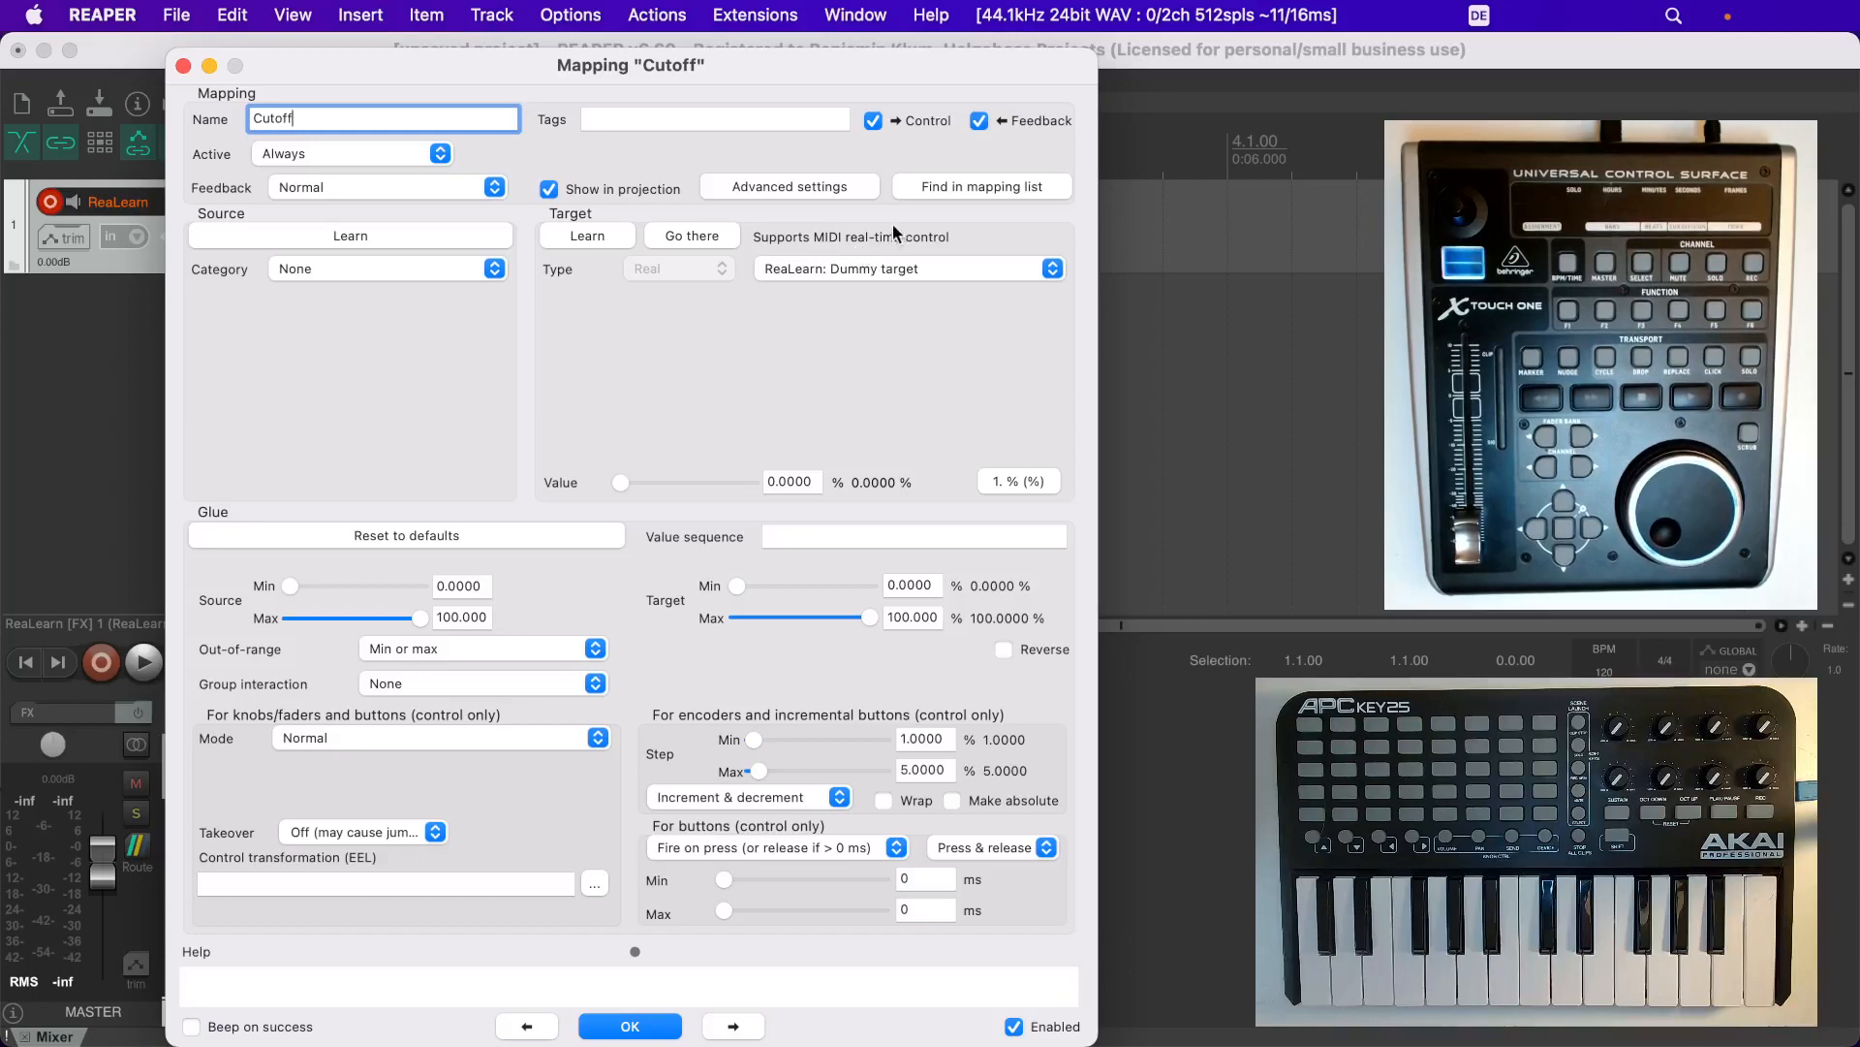
{"action": "key", "text": "Tab"}
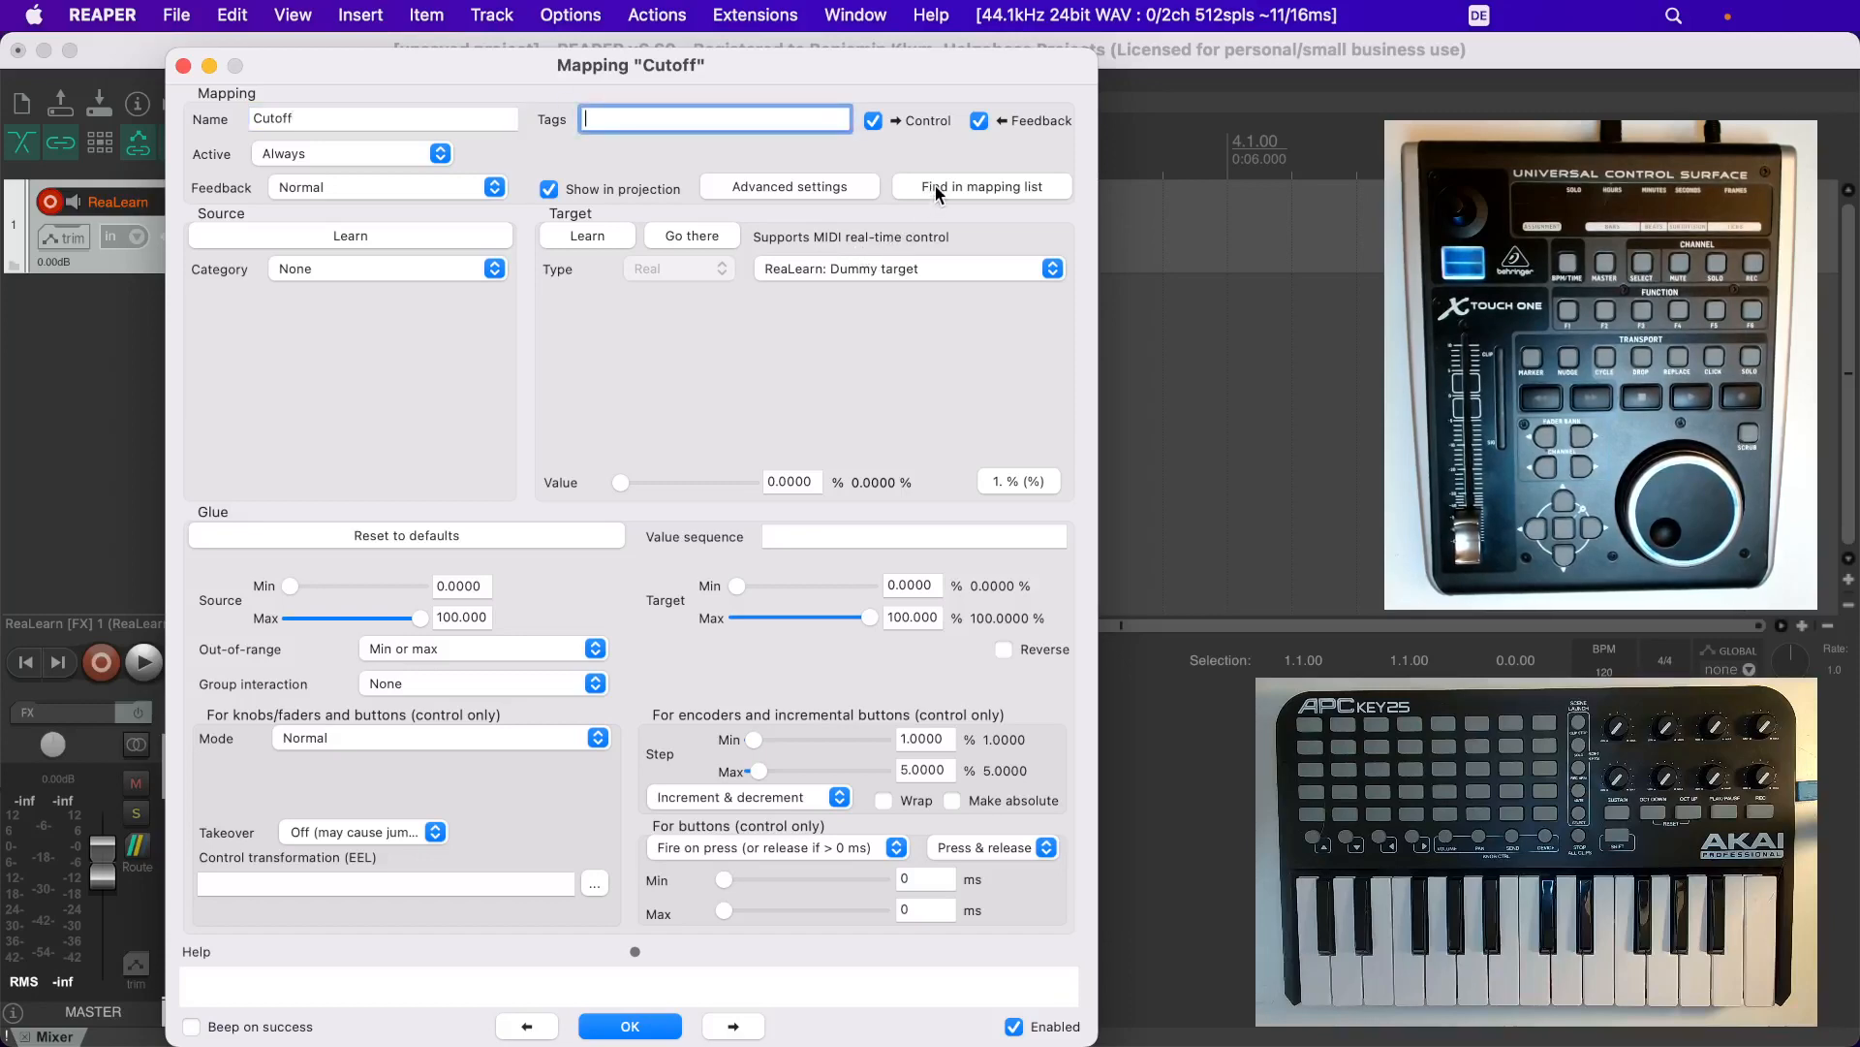
{"action": "left_click", "coordinate": [934, 188]}
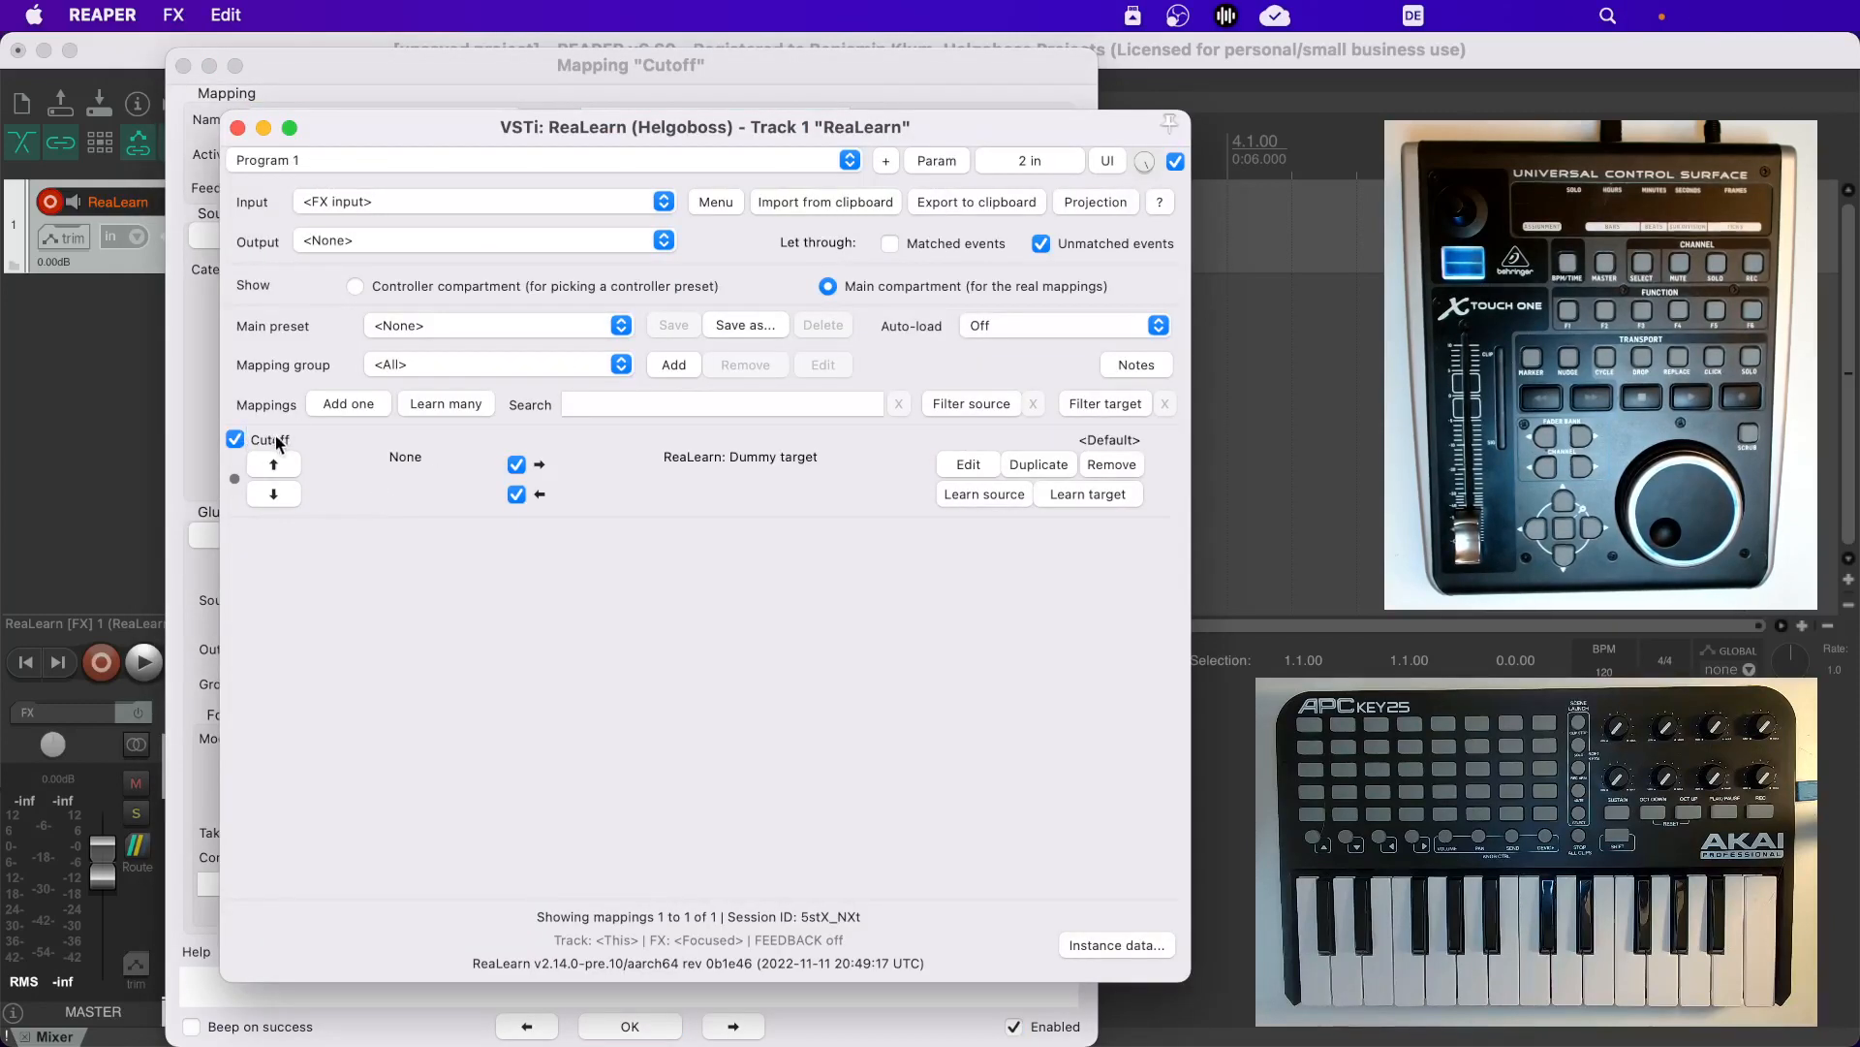
{"action": "left_click", "coordinate": [237, 128]}
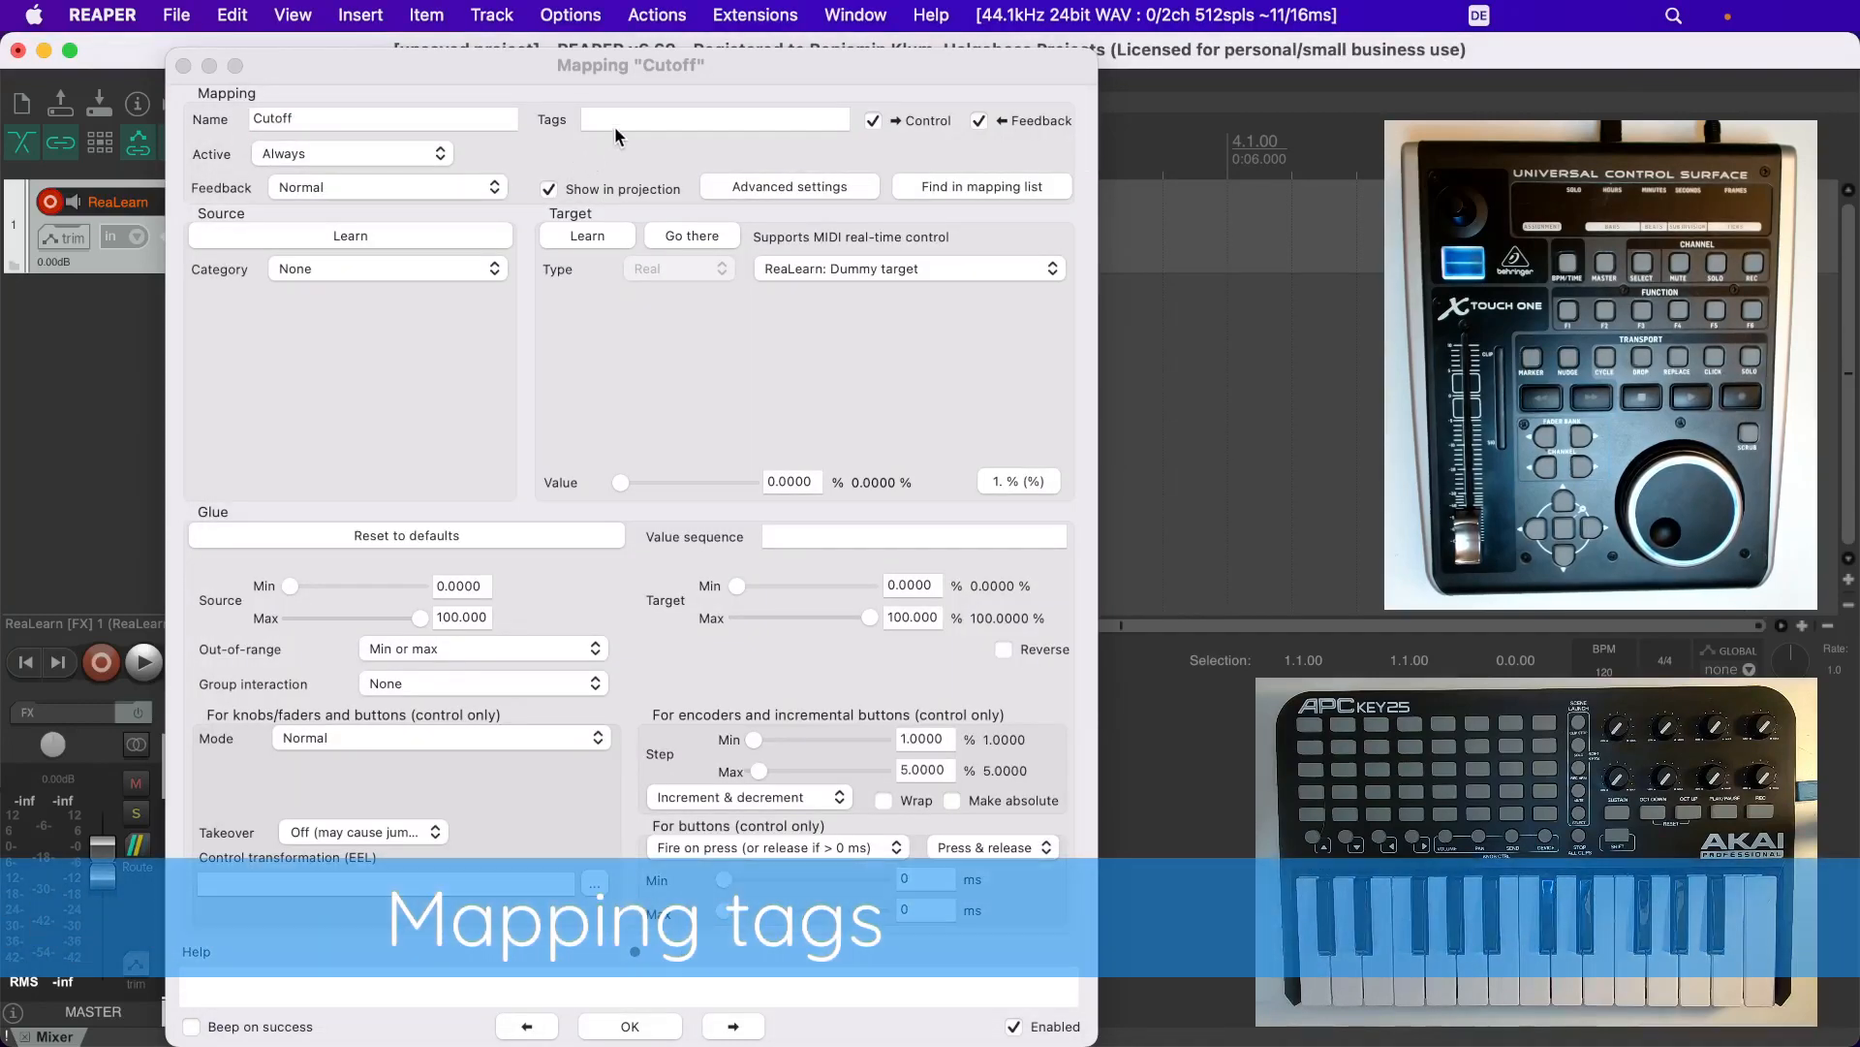
Tag the Cutoff mapping with guitar and keys, and check the tags in the mapping list before closing it
{"action": "left_click", "coordinate": [618, 119]}
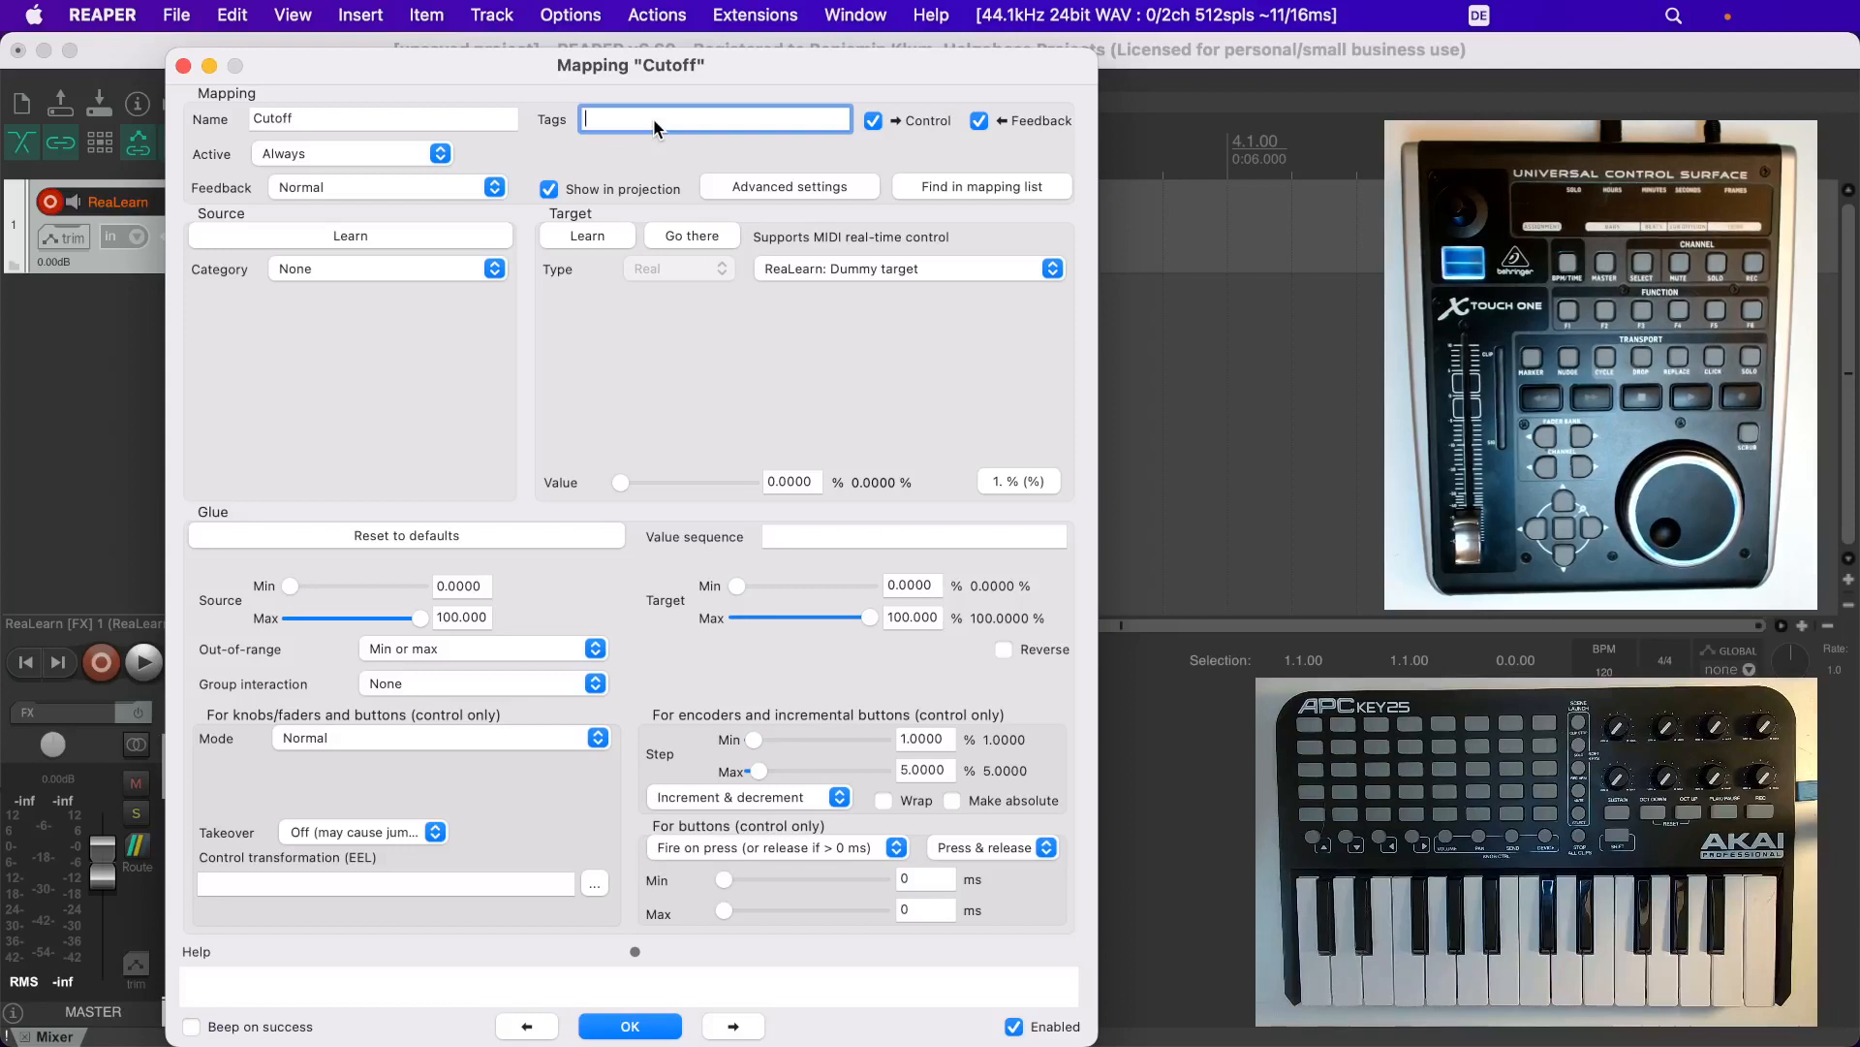
{"action": "type", "text": "guitar,keys"}
{"action": "key", "text": "Tab"}
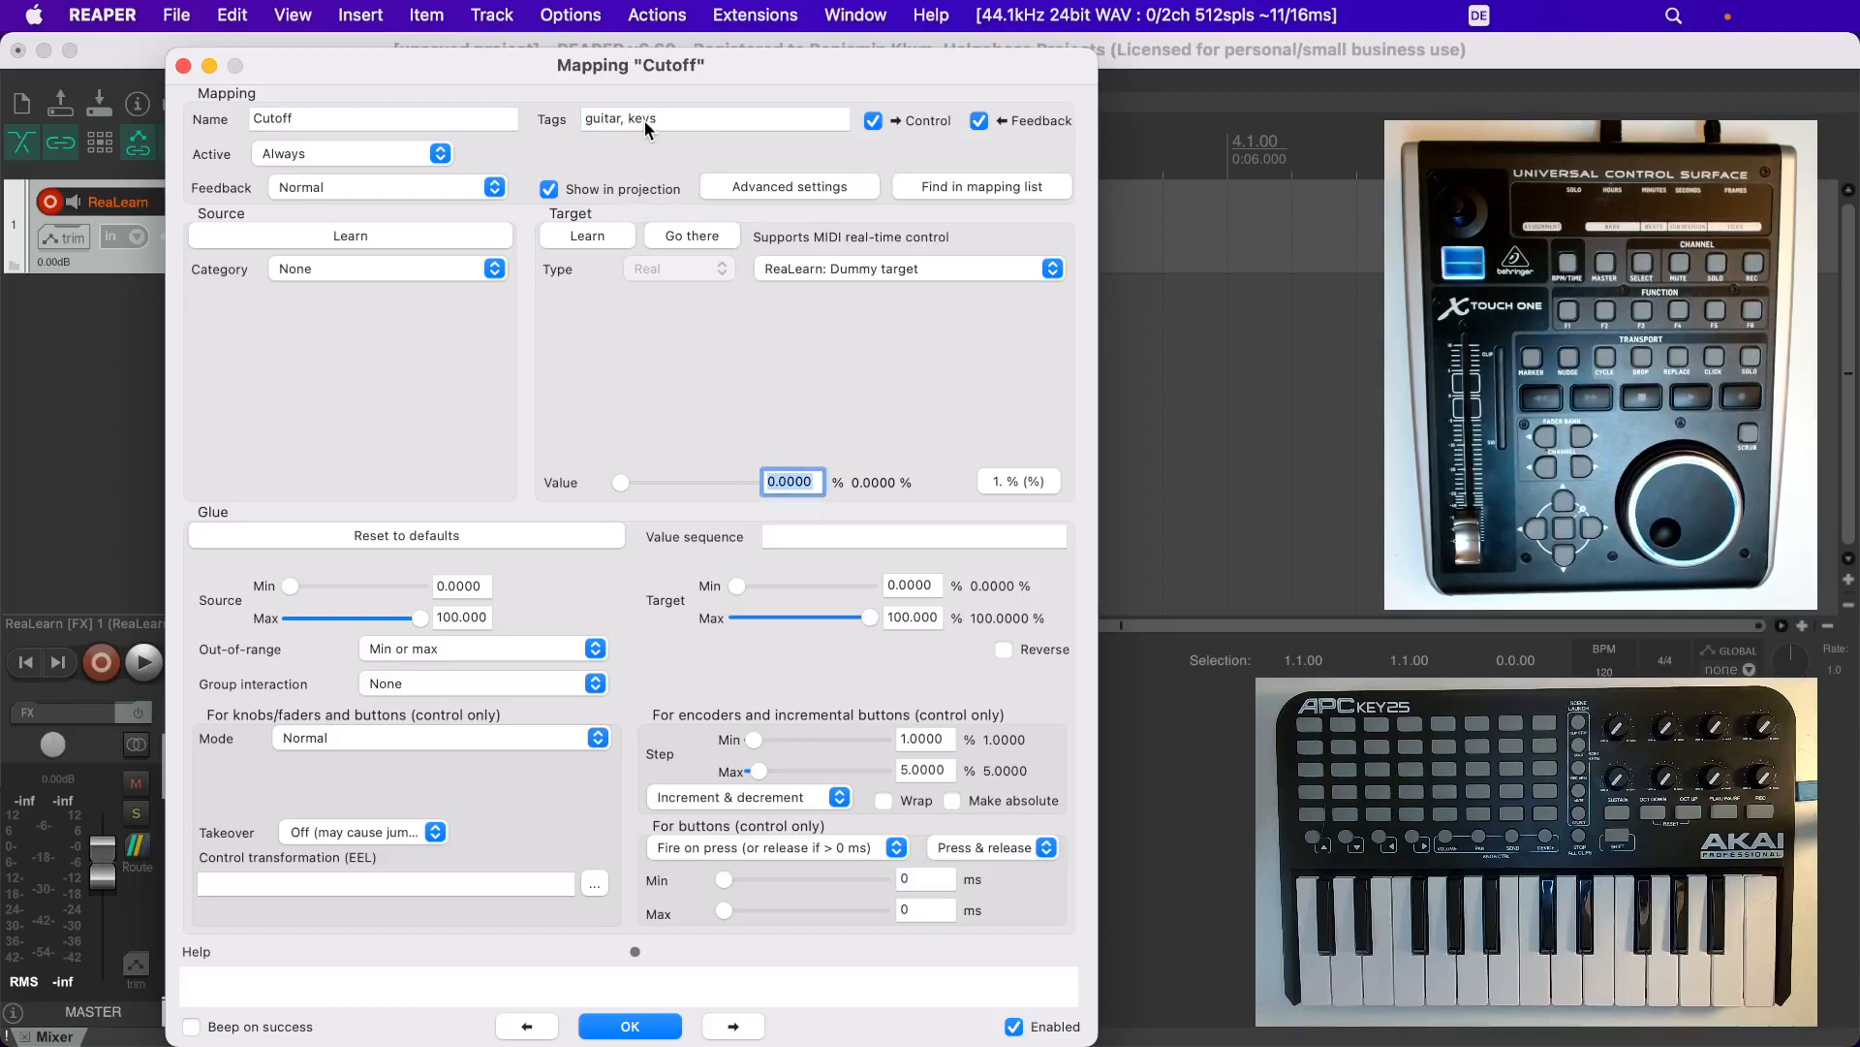
{"action": "left_click", "coordinate": [962, 188]}
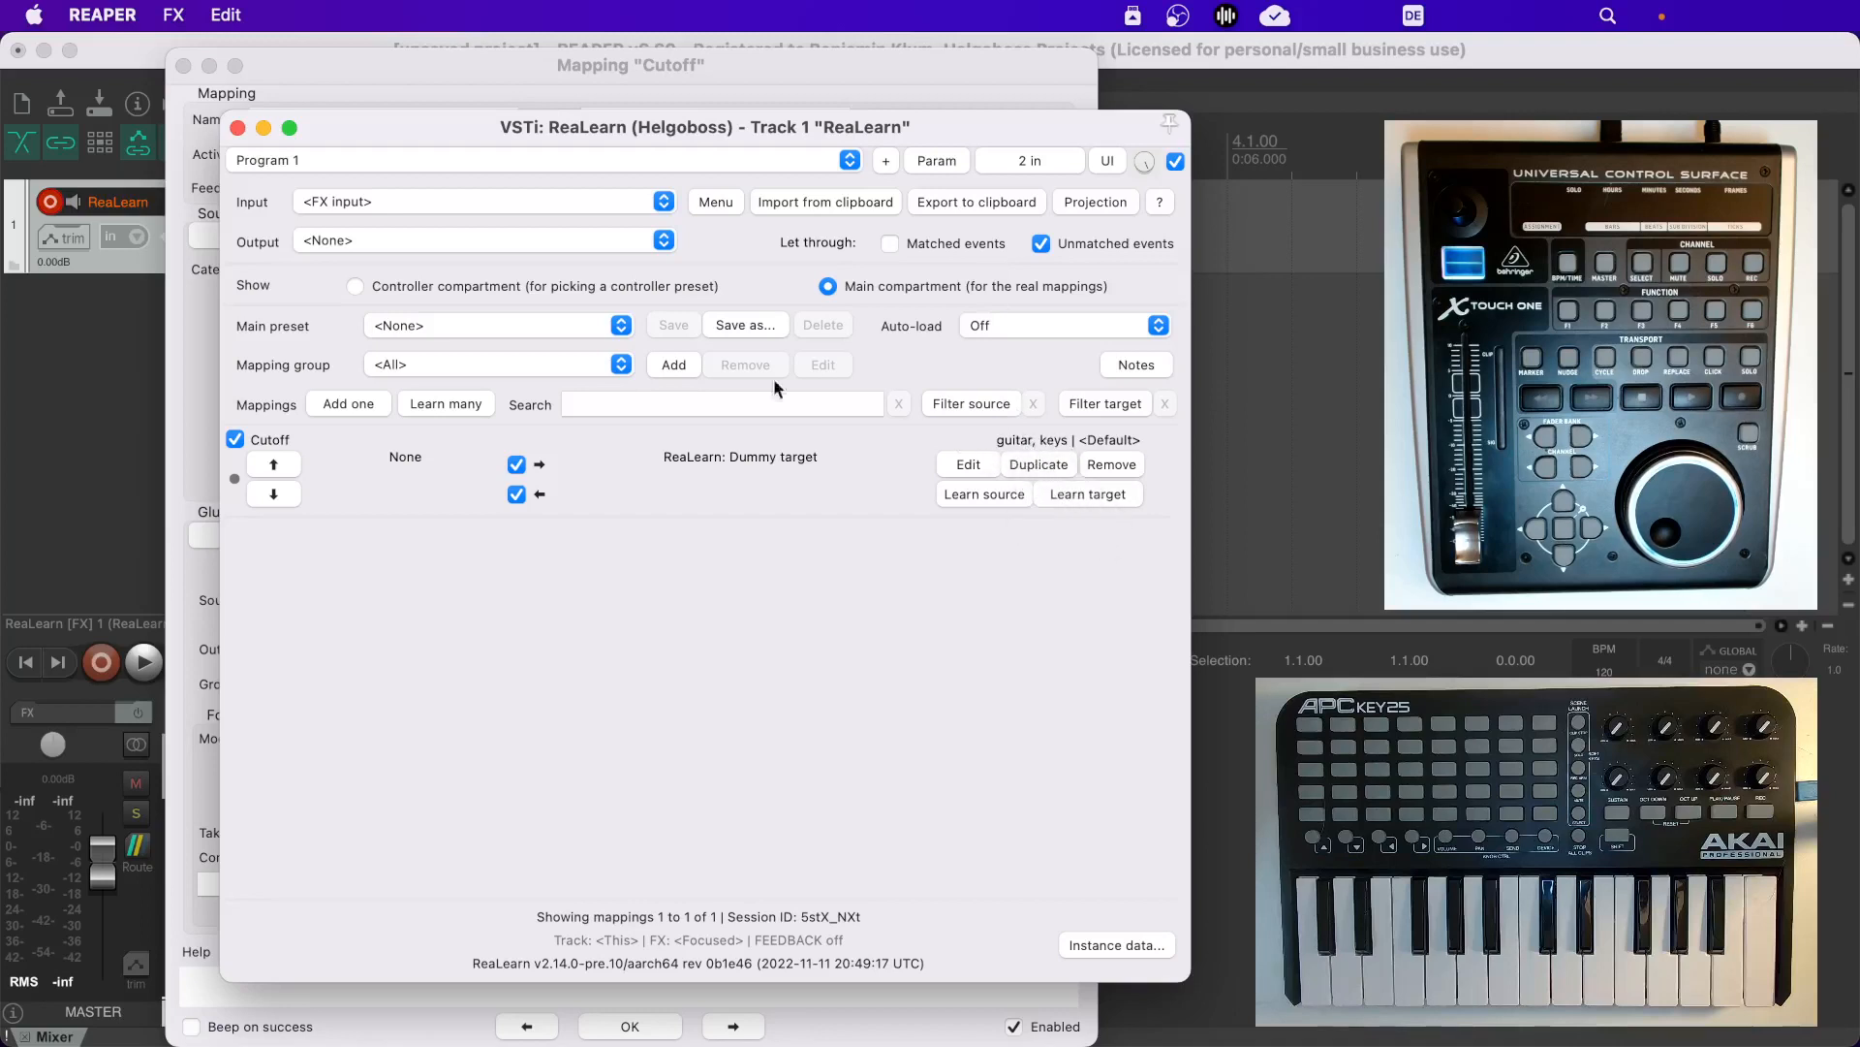
{"action": "left_click", "coordinate": [236, 128]}
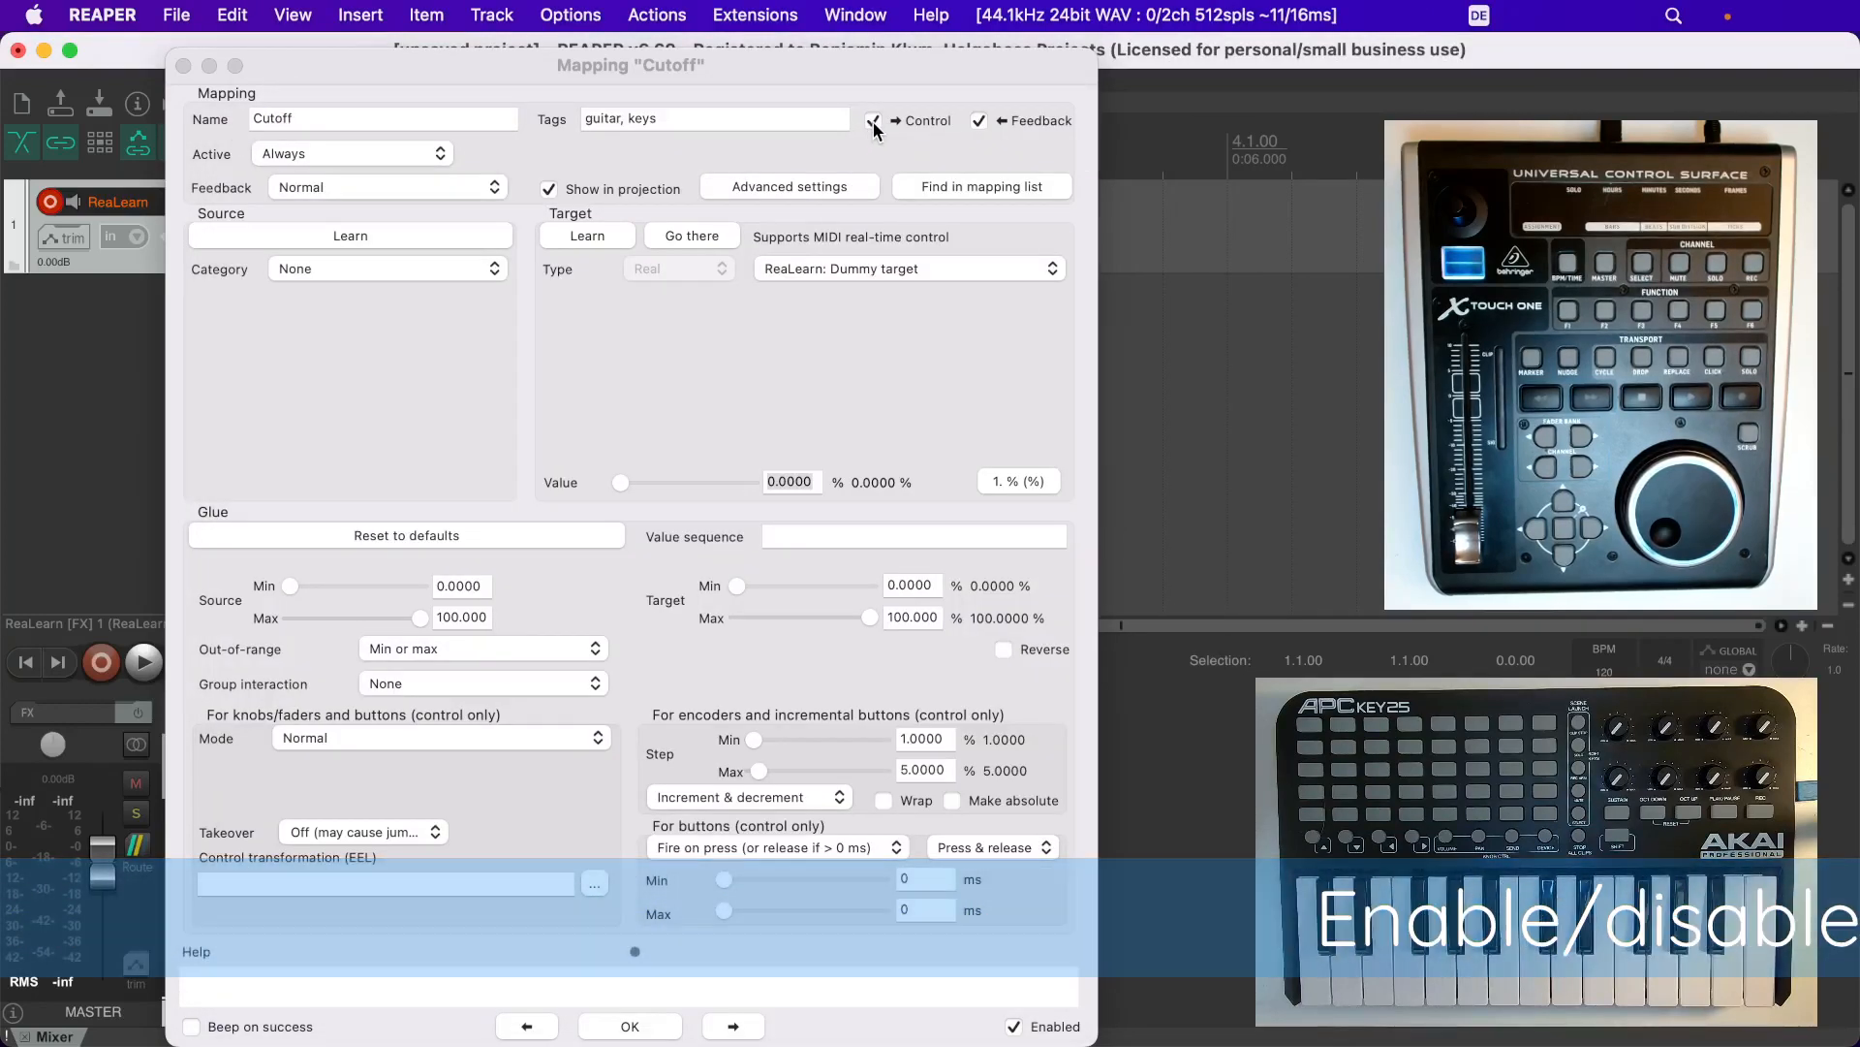
Switch the Cutoff mapping's control and feedback off and on again, and check both directions in the mapping list
{"action": "left_click", "coordinate": [874, 122]}
{"action": "left_click", "coordinate": [874, 121]}
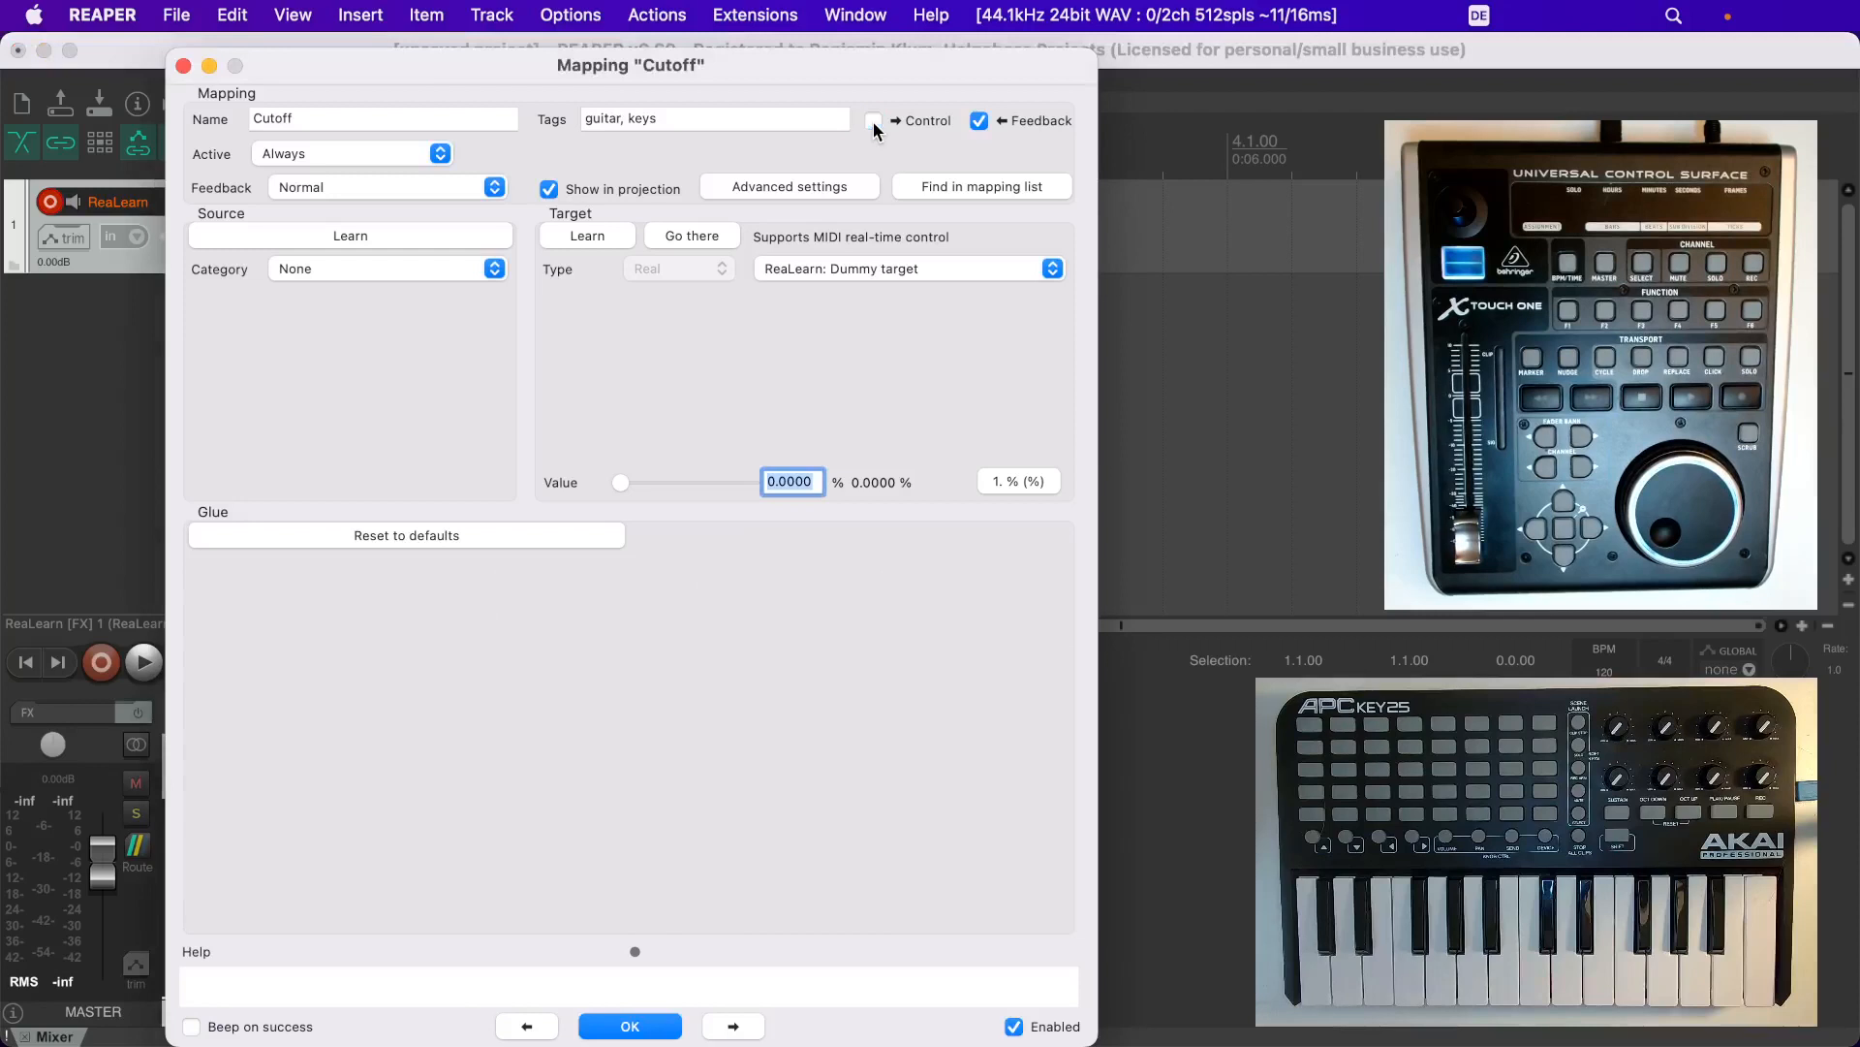
{"action": "left_click", "coordinate": [978, 124]}
{"action": "left_click", "coordinate": [981, 122]}
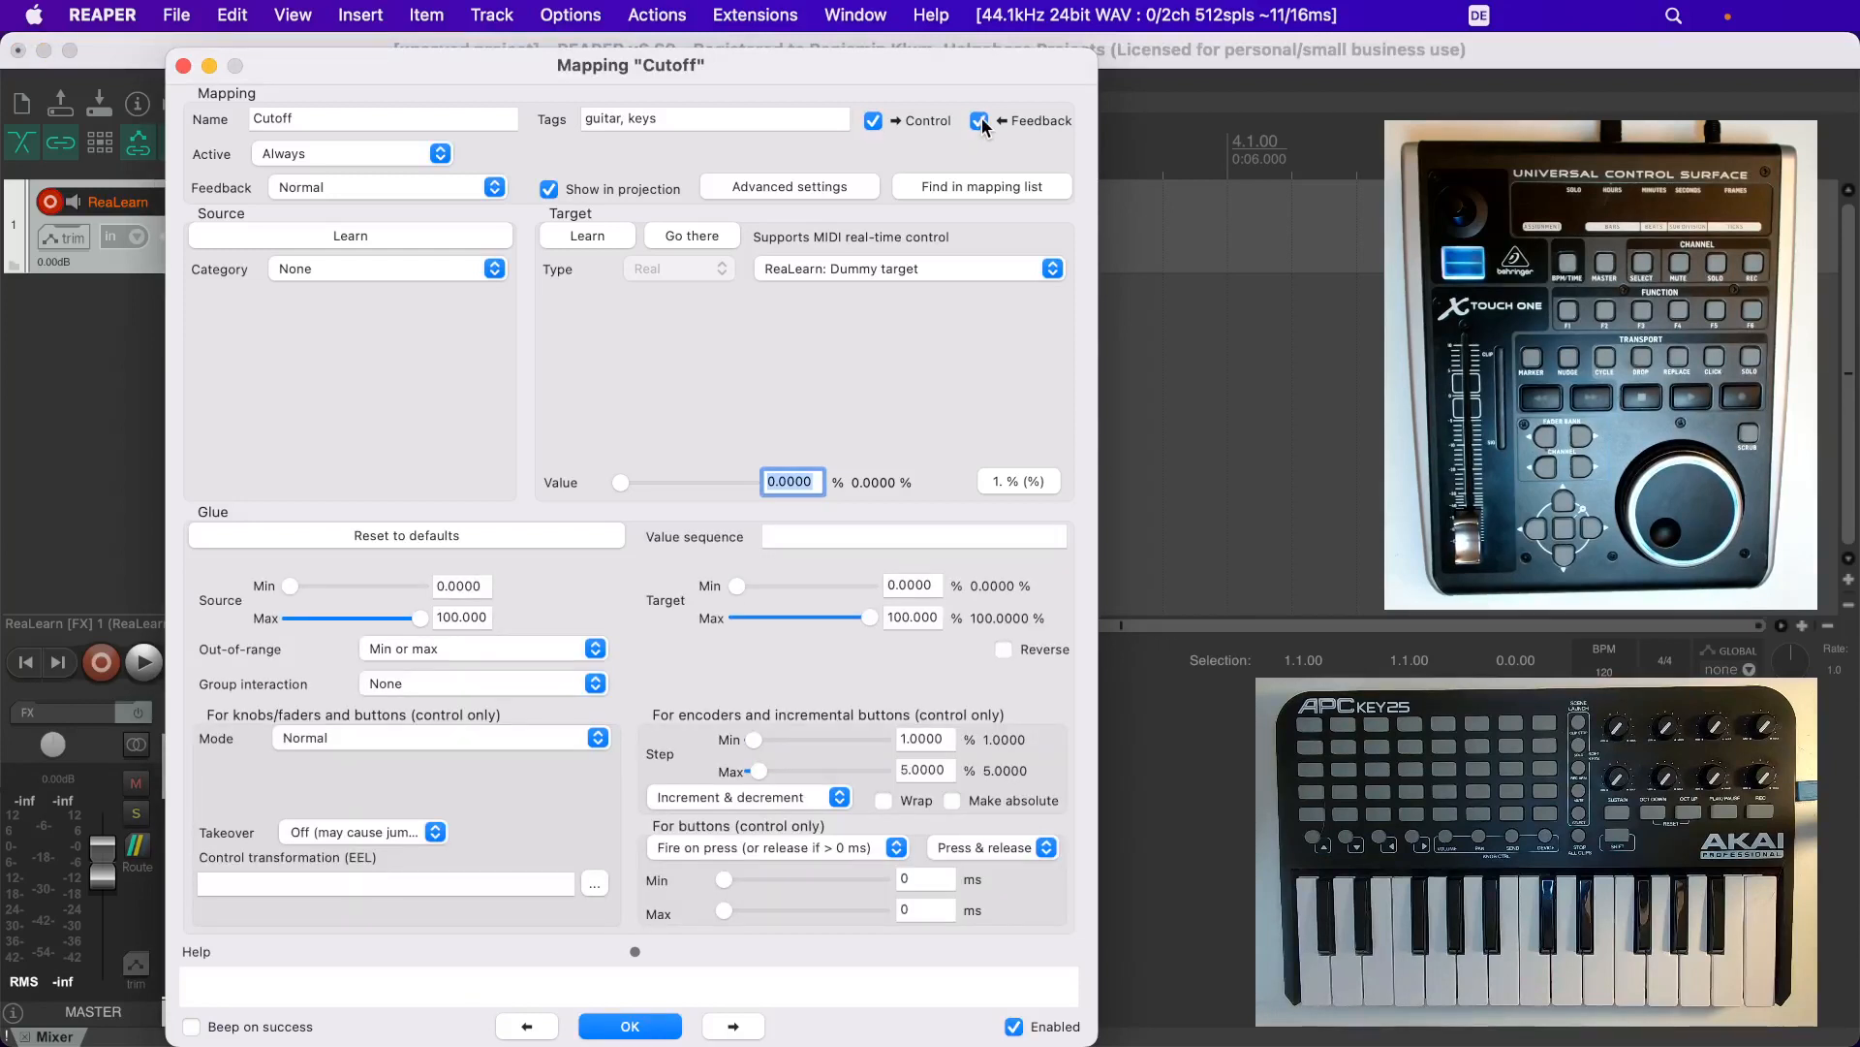
{"action": "left_click", "coordinate": [981, 122]}
{"action": "left_click", "coordinate": [981, 123]}
{"action": "left_click", "coordinate": [969, 187]}
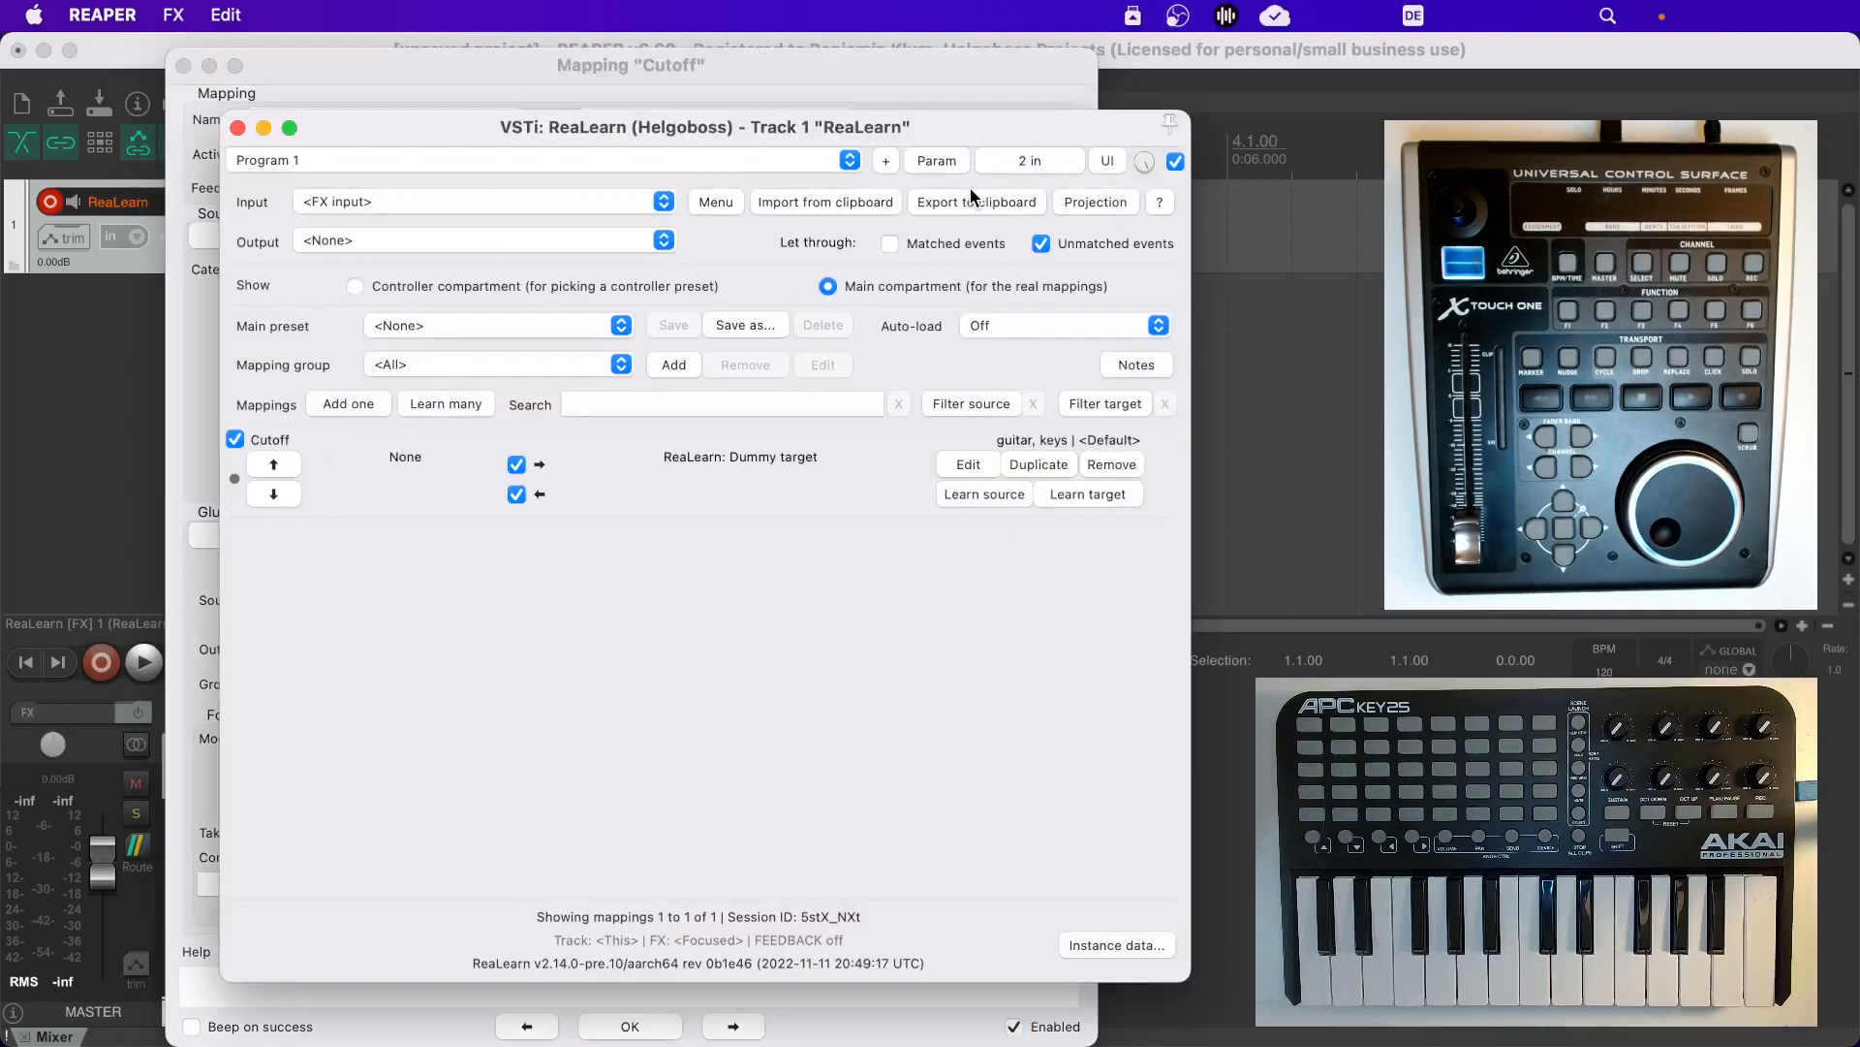
{"action": "left_click", "coordinate": [237, 129]}
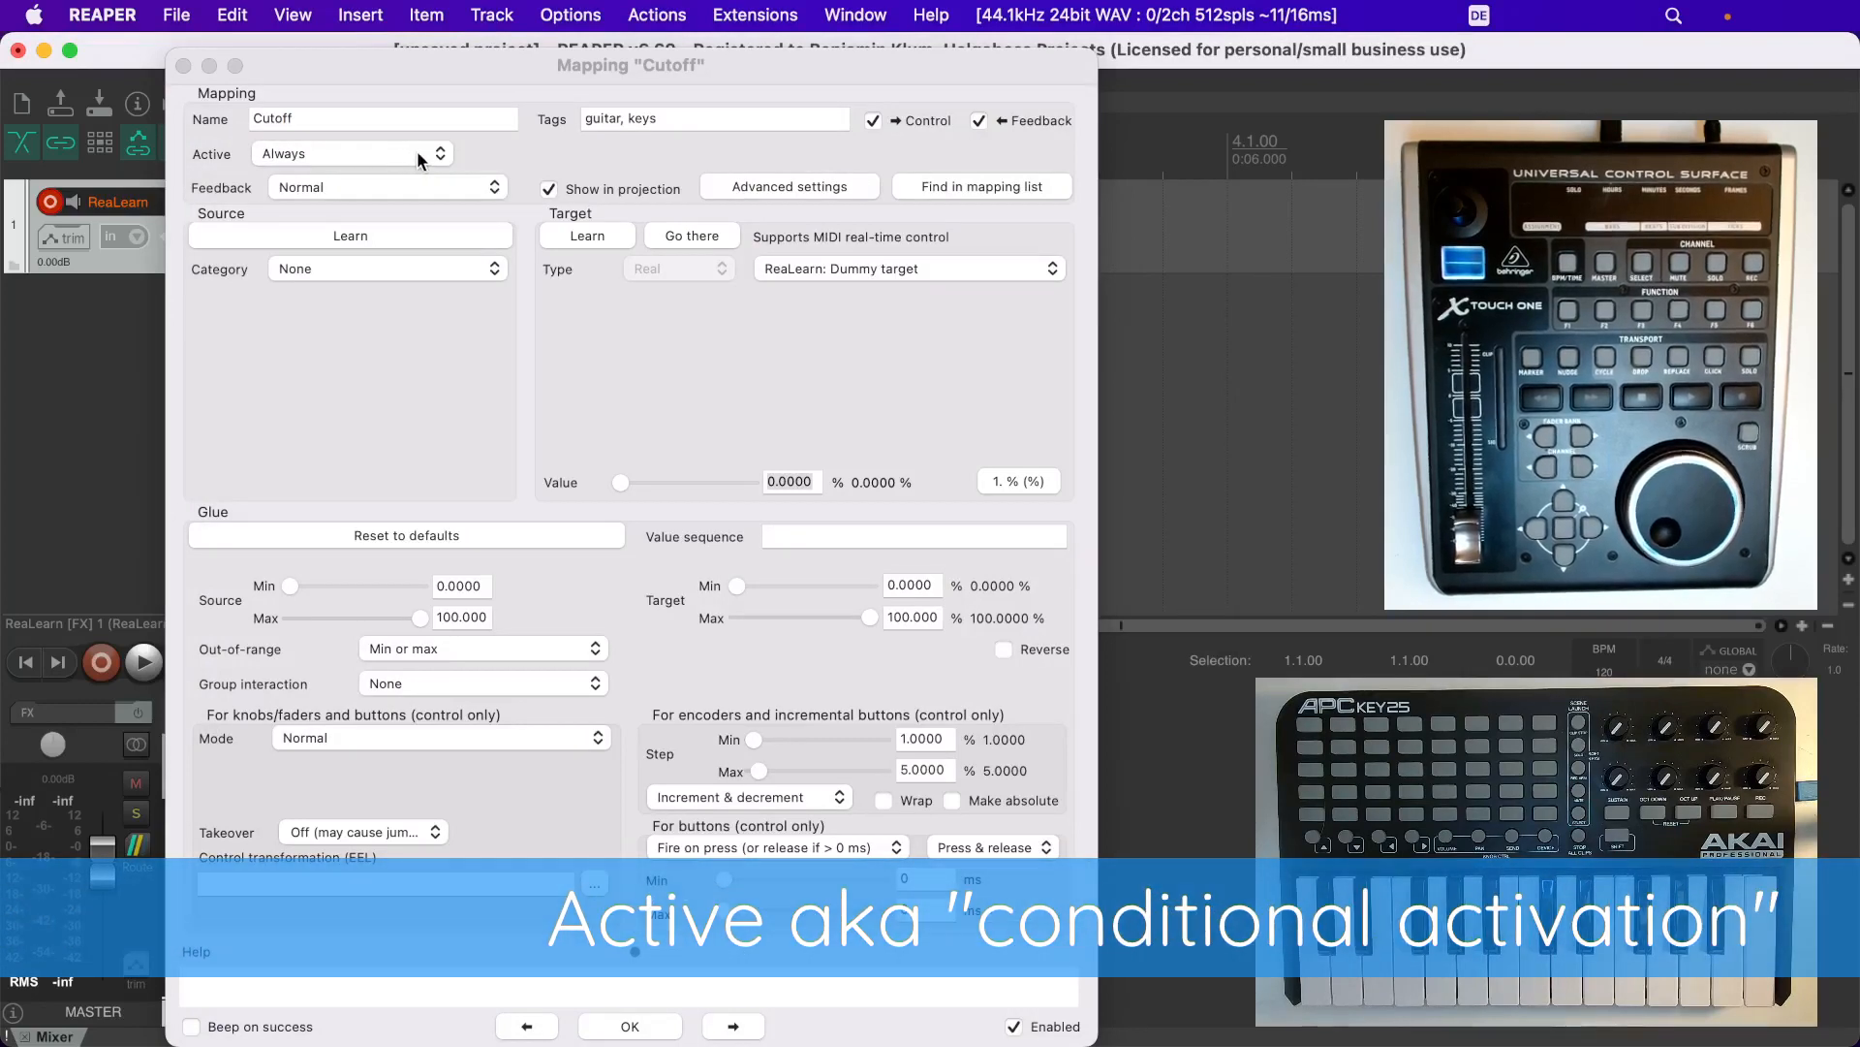
Try the activation conditions for modifiers on/off and bank selected on the Cutoff mapping, and return it to Always
{"action": "left_click", "coordinate": [427, 153]}
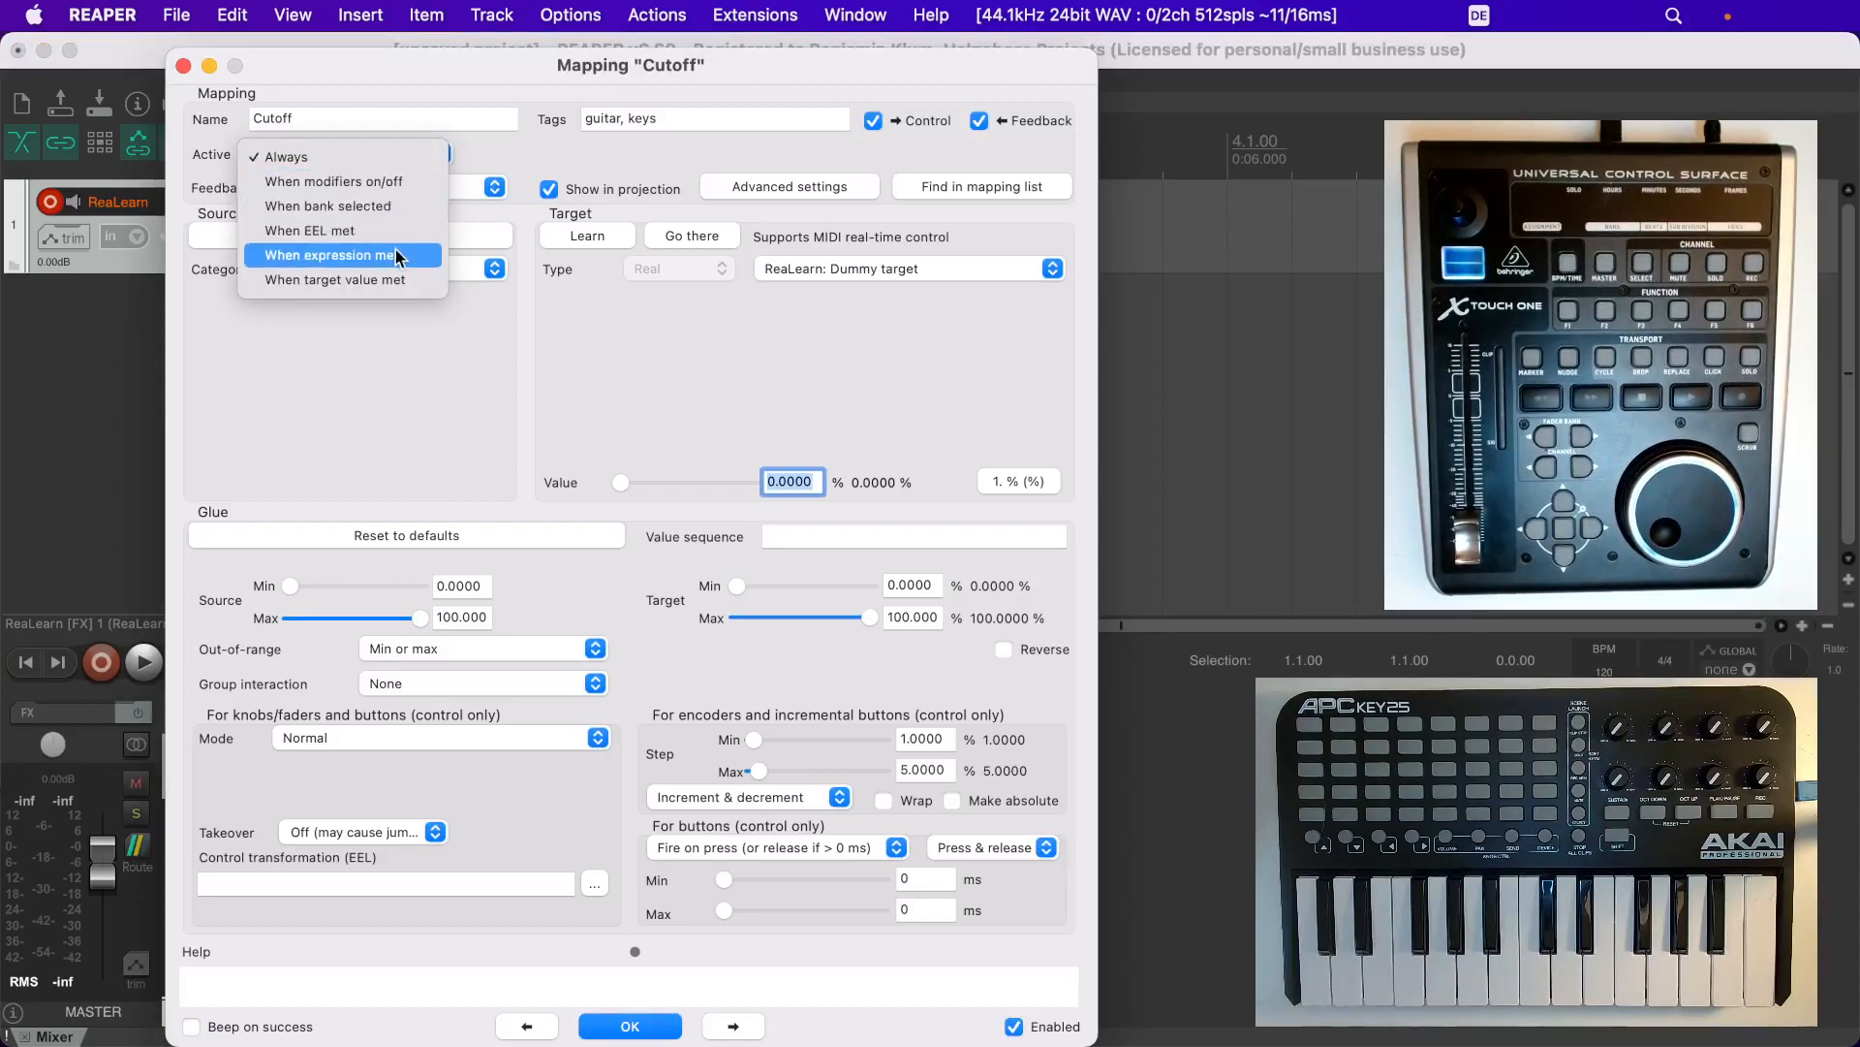
{"action": "left_click", "coordinate": [381, 186]}
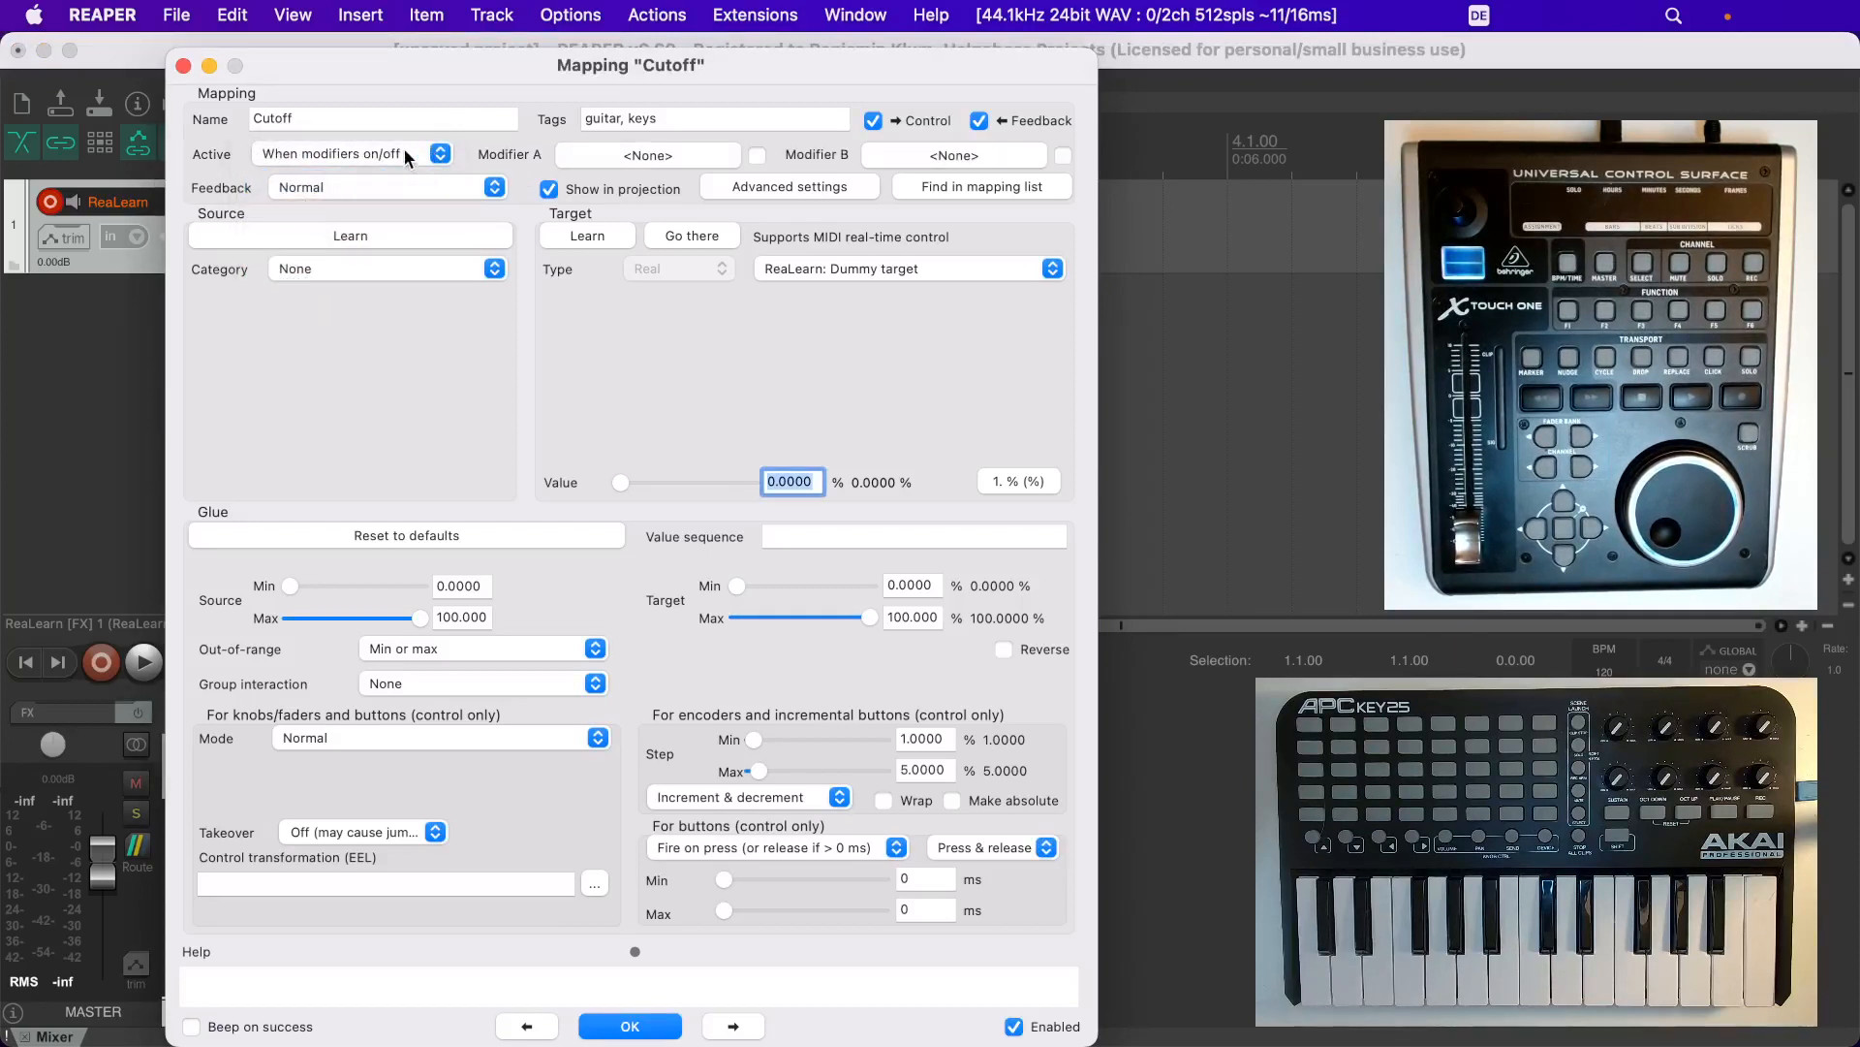
{"action": "left_click", "coordinate": [406, 155]}
{"action": "left_click", "coordinate": [392, 177]}
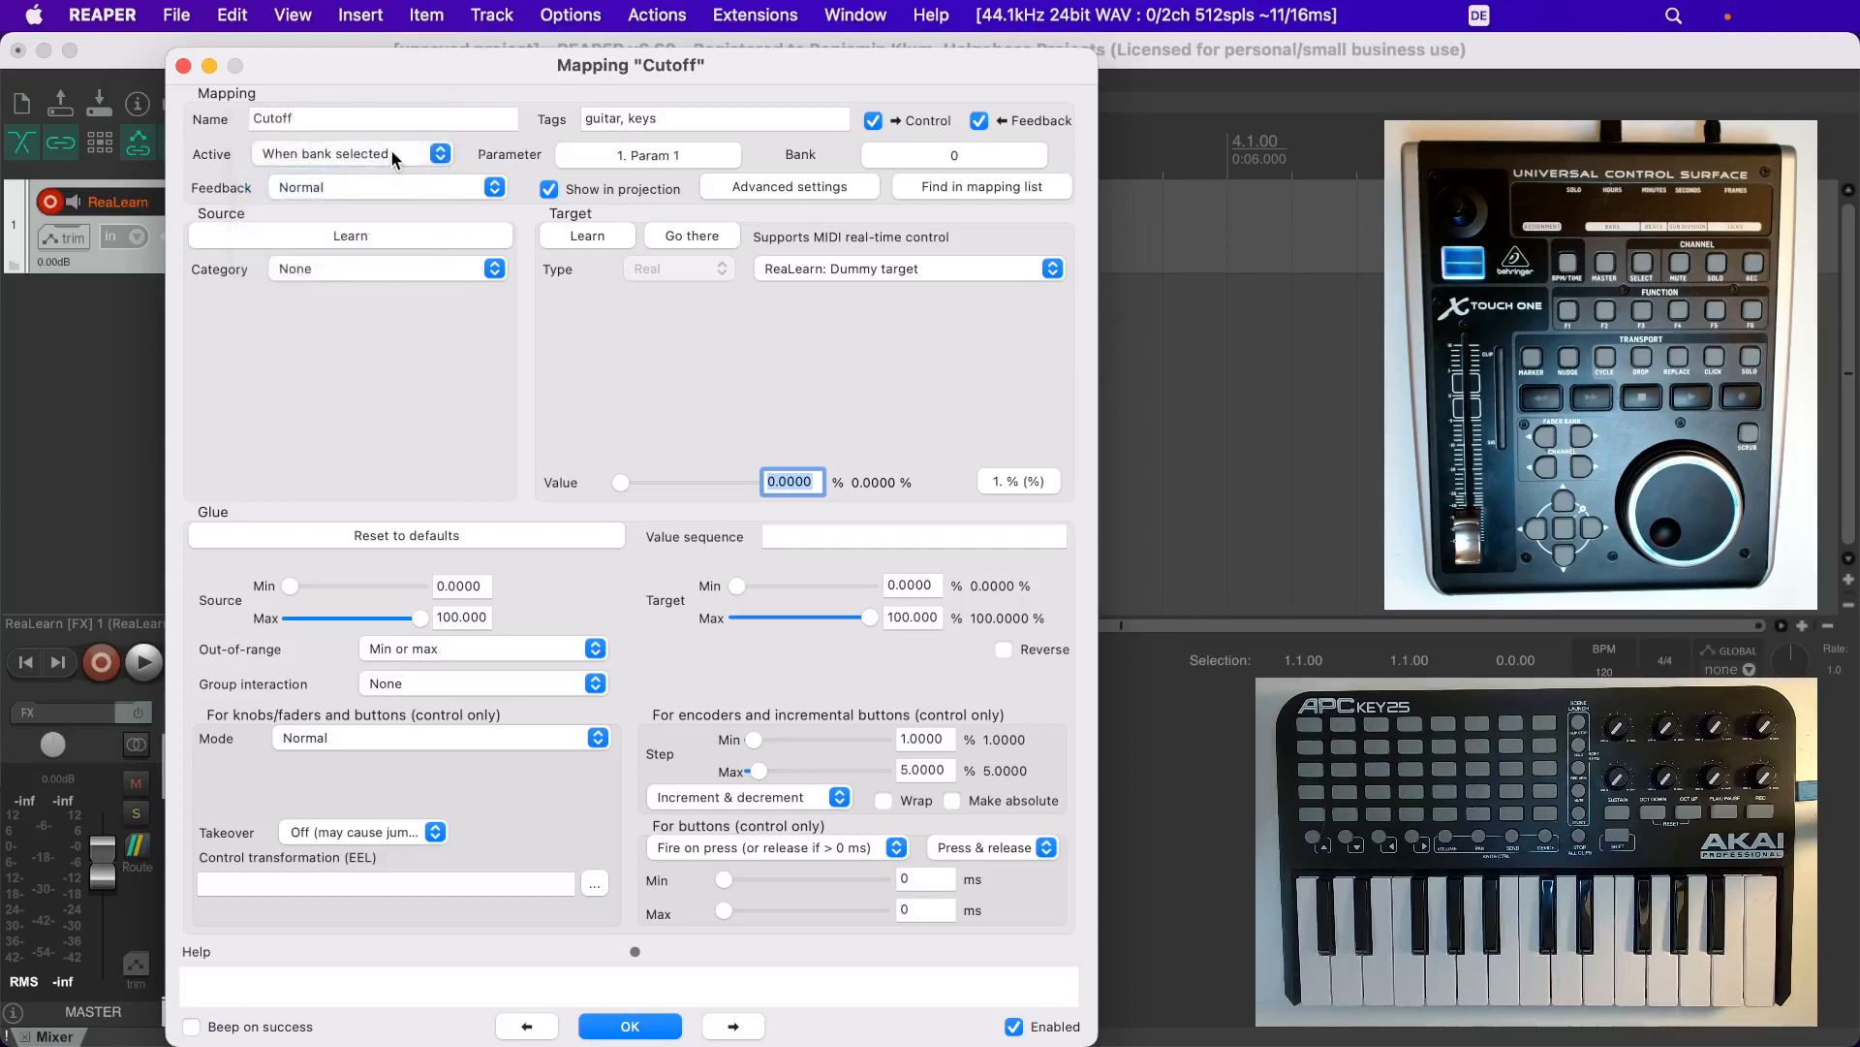
{"action": "left_click", "coordinate": [392, 158]}
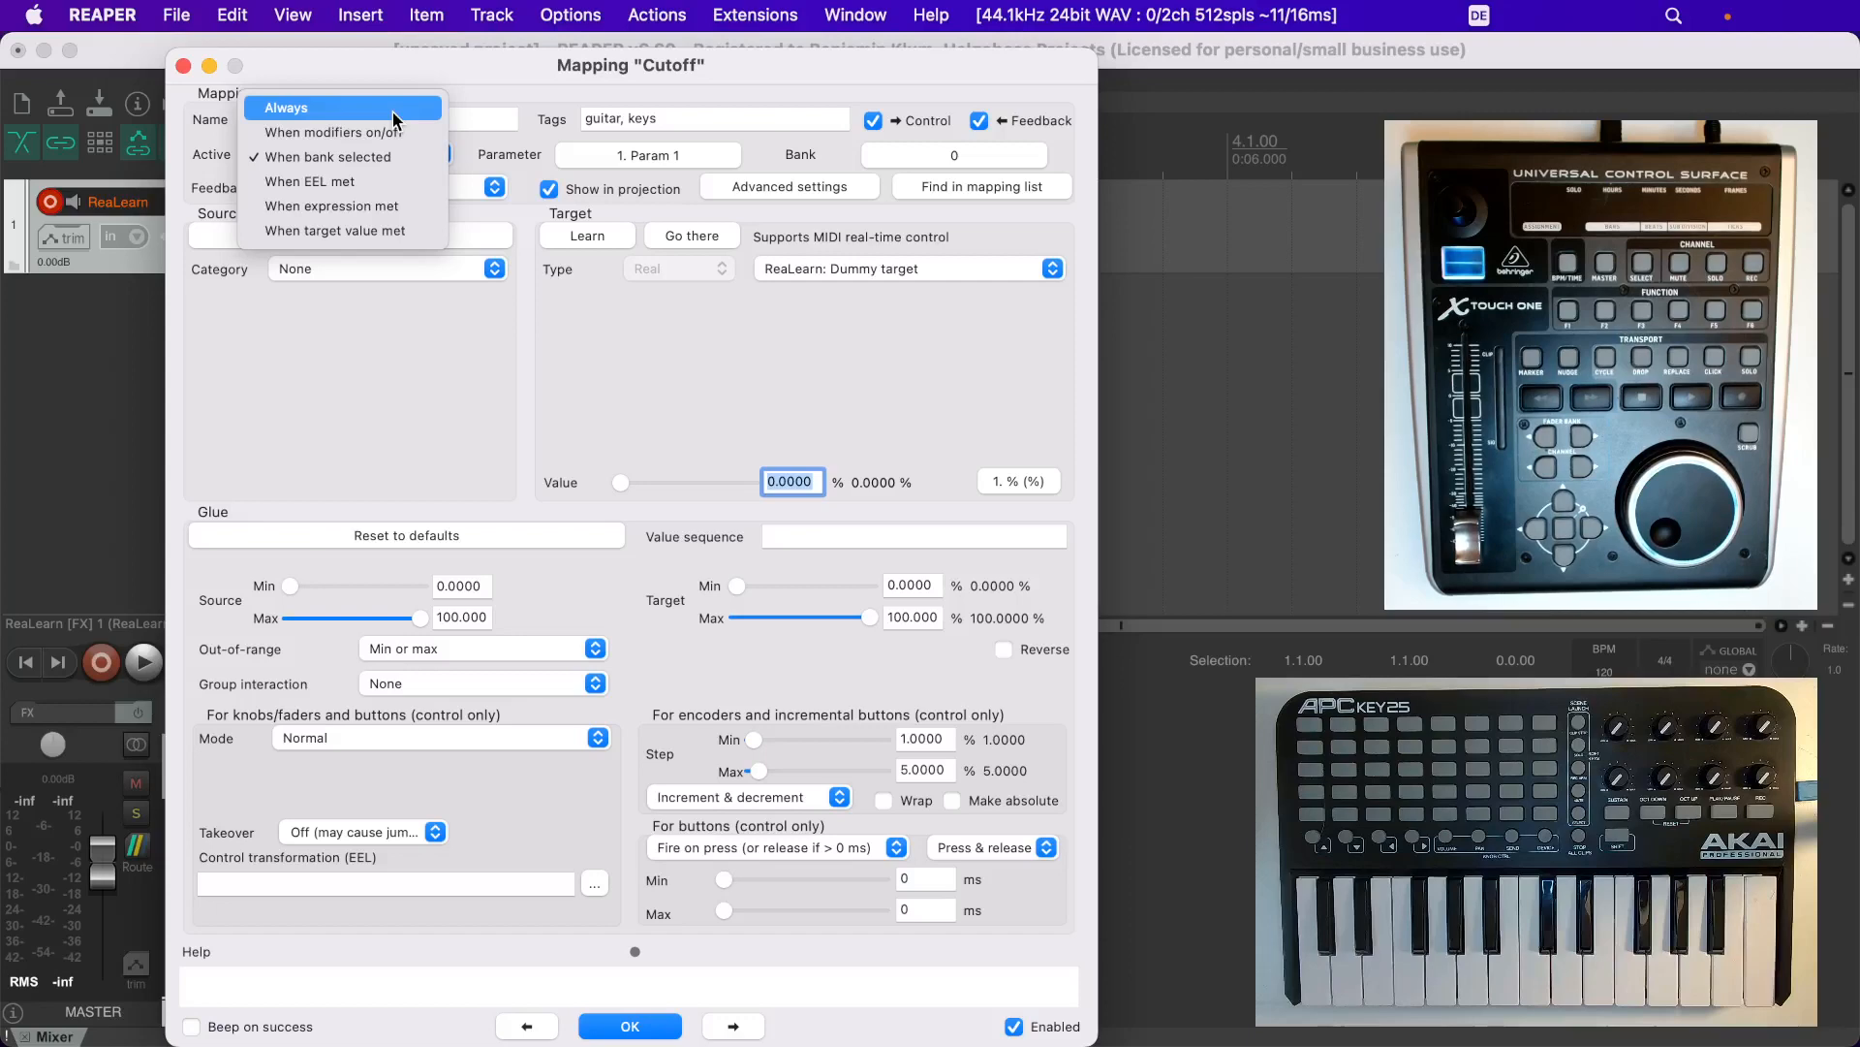
{"action": "left_click", "coordinate": [394, 108]}
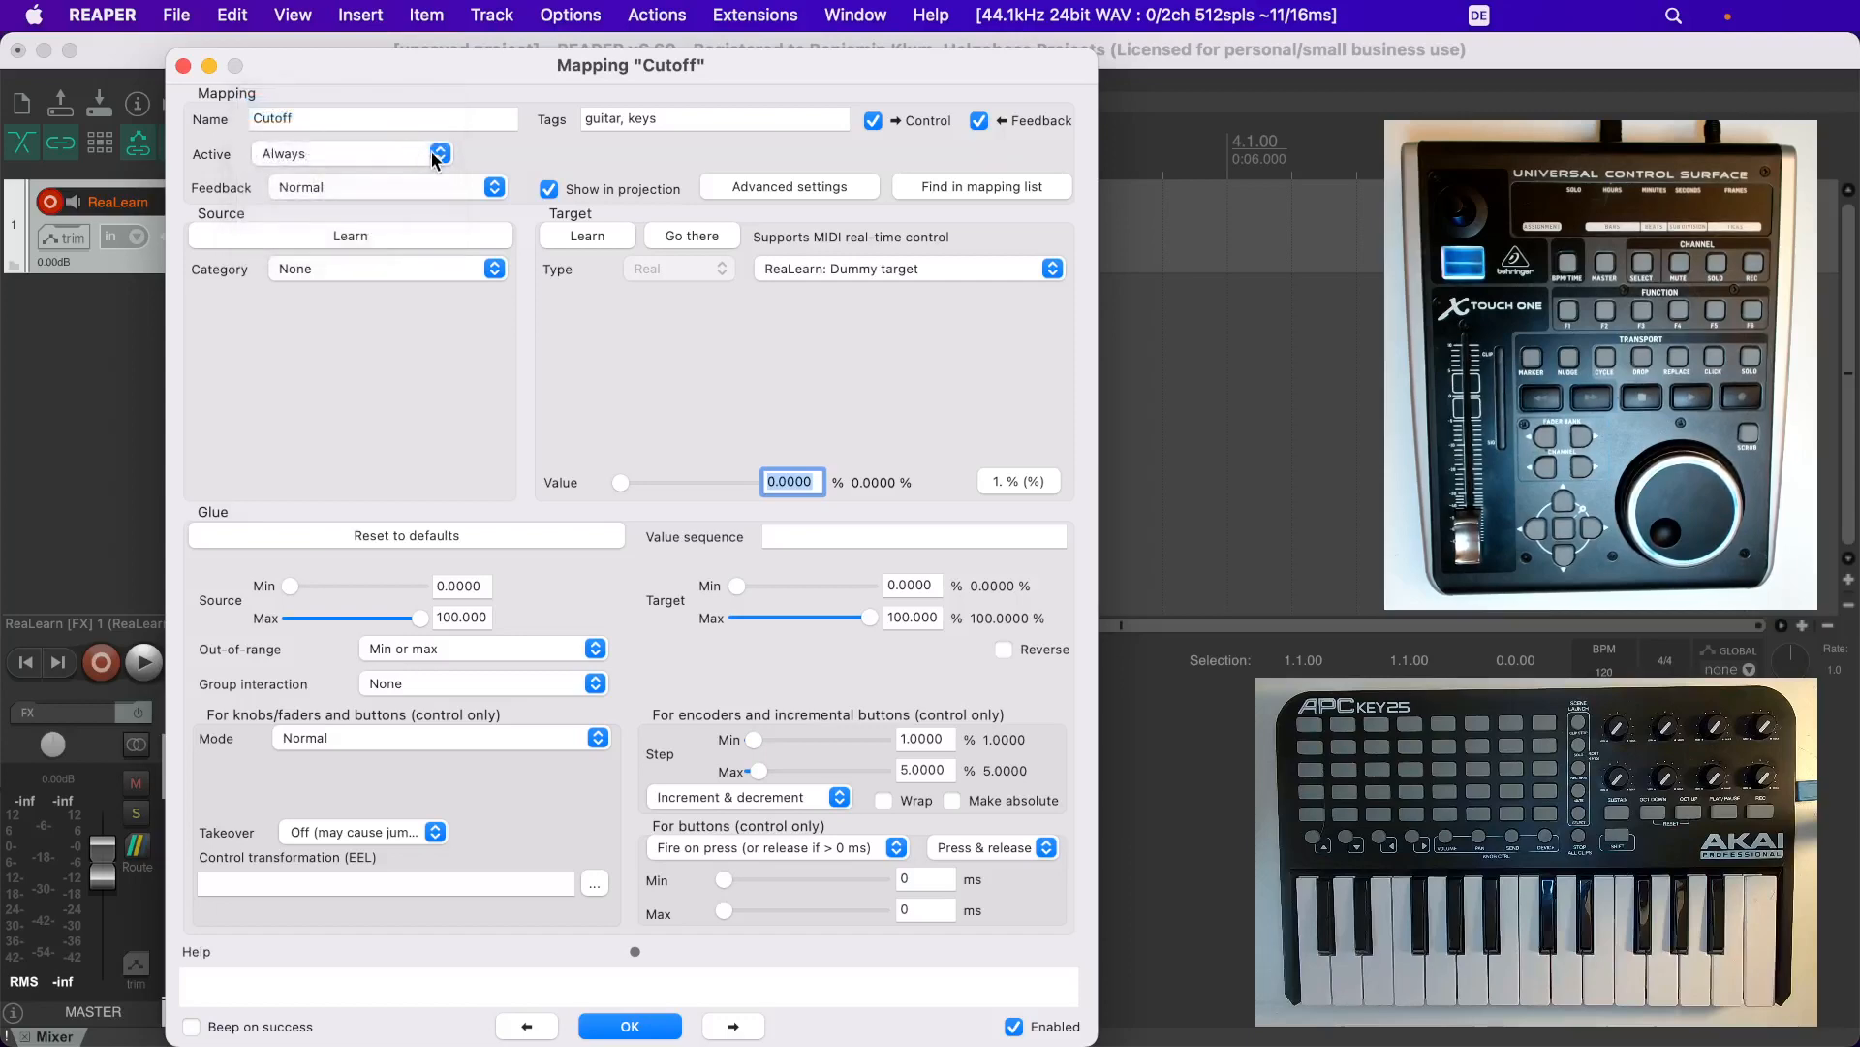
Examine the Cutoff mapping's feedback modes, keeping Normal, and locate the projection option in the ReaLearn plug-in window
{"action": "left_click", "coordinate": [469, 184]}
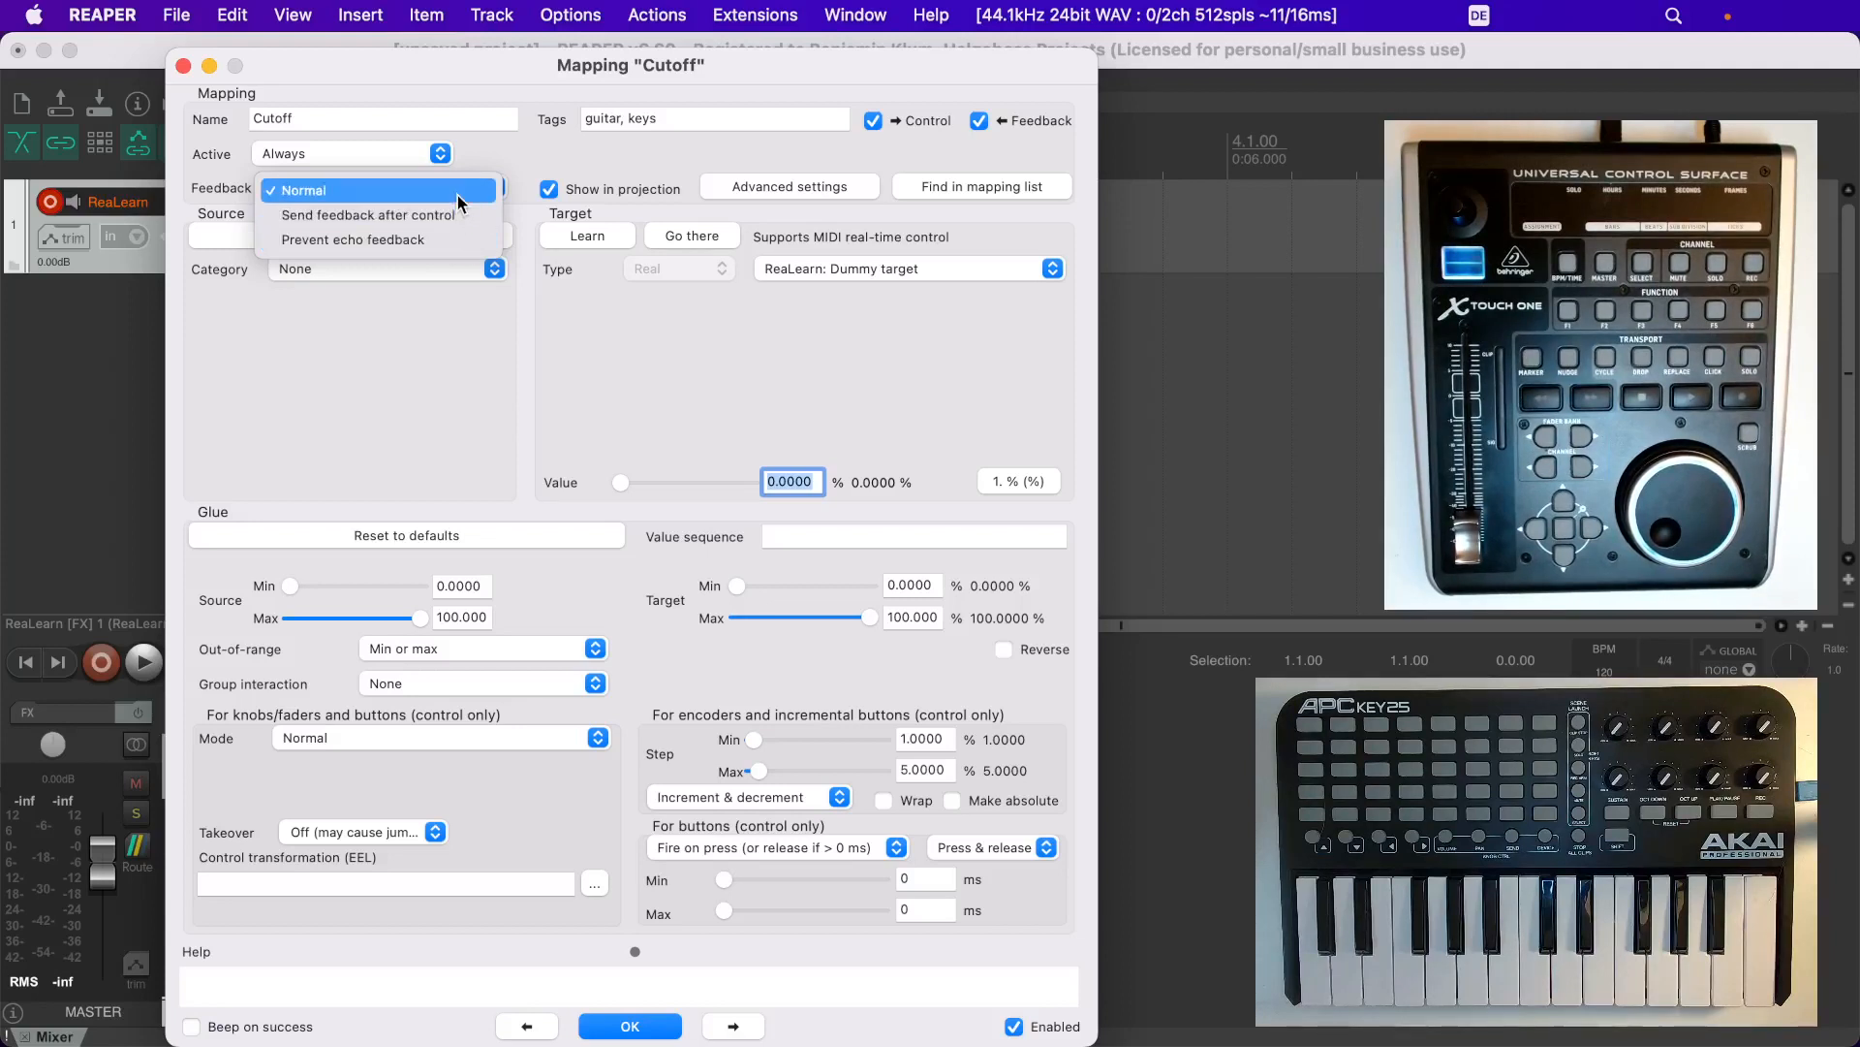
{"action": "left_click", "coordinate": [303, 199]}
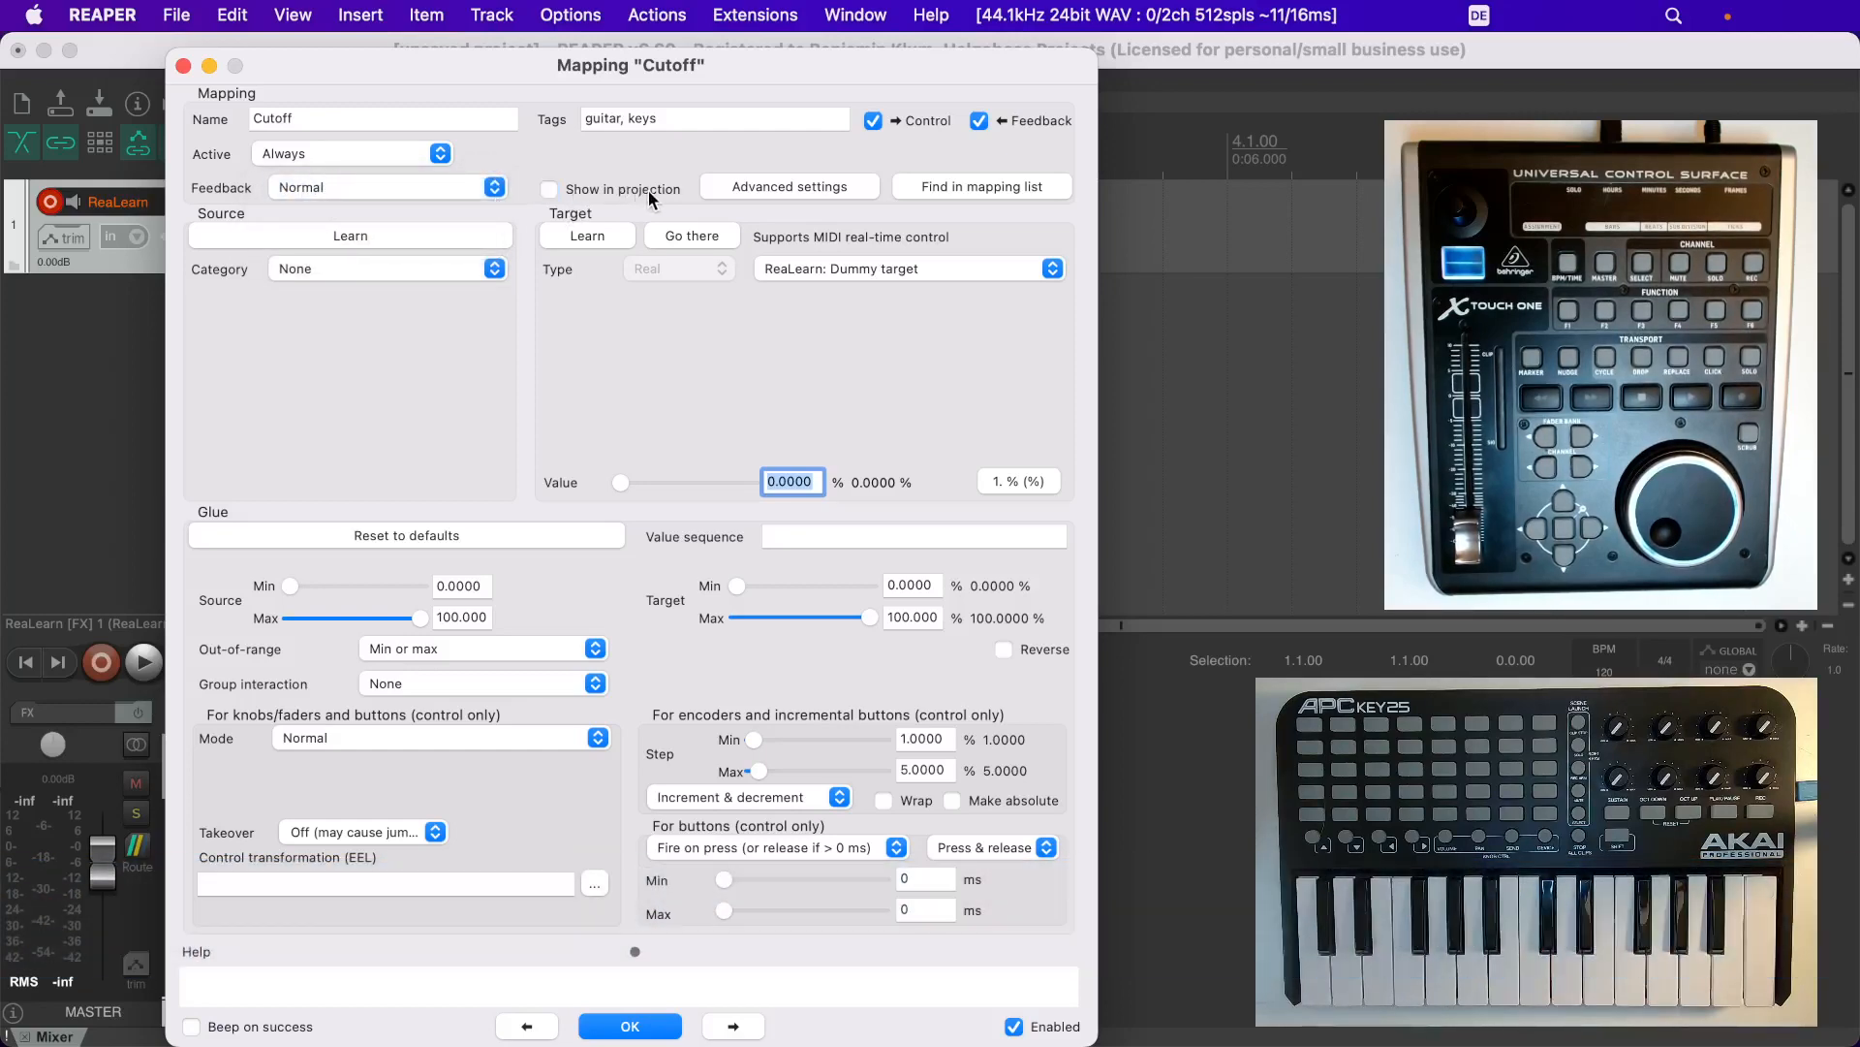
{"action": "left_click", "coordinate": [996, 190]}
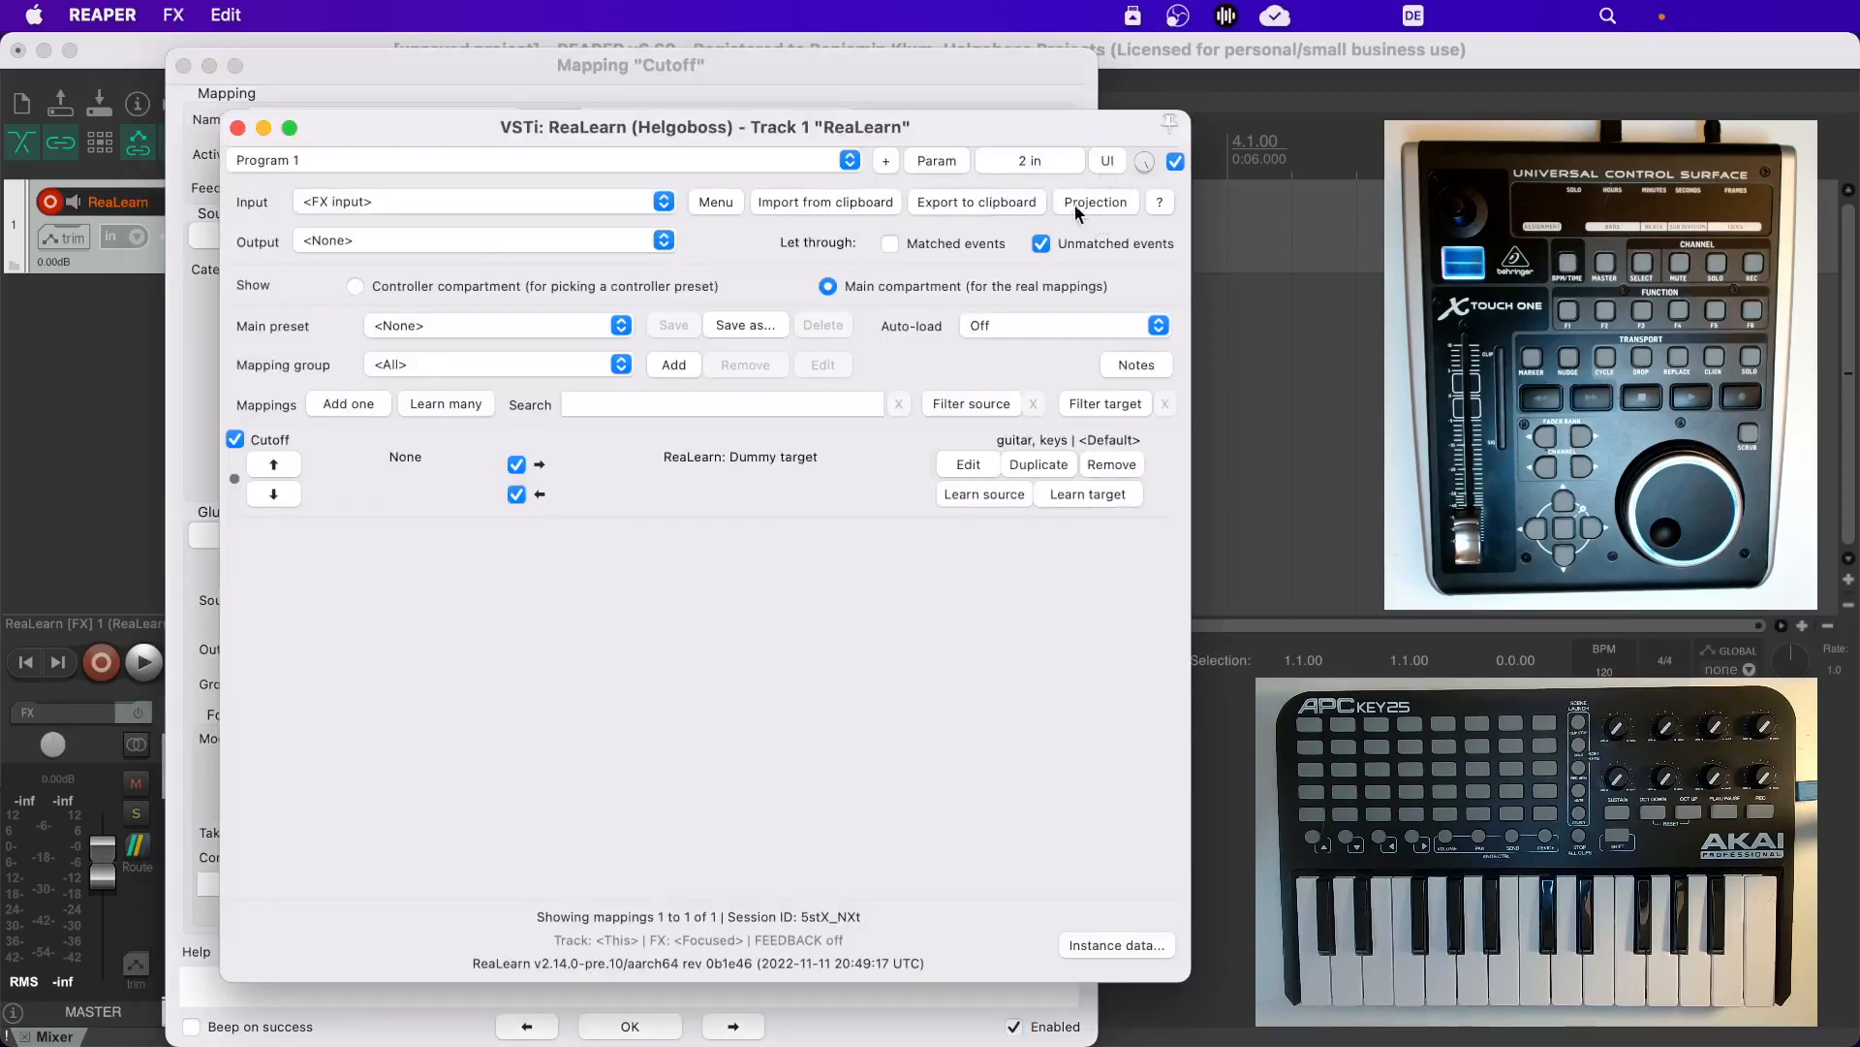
{"action": "left_click", "coordinate": [236, 128]}
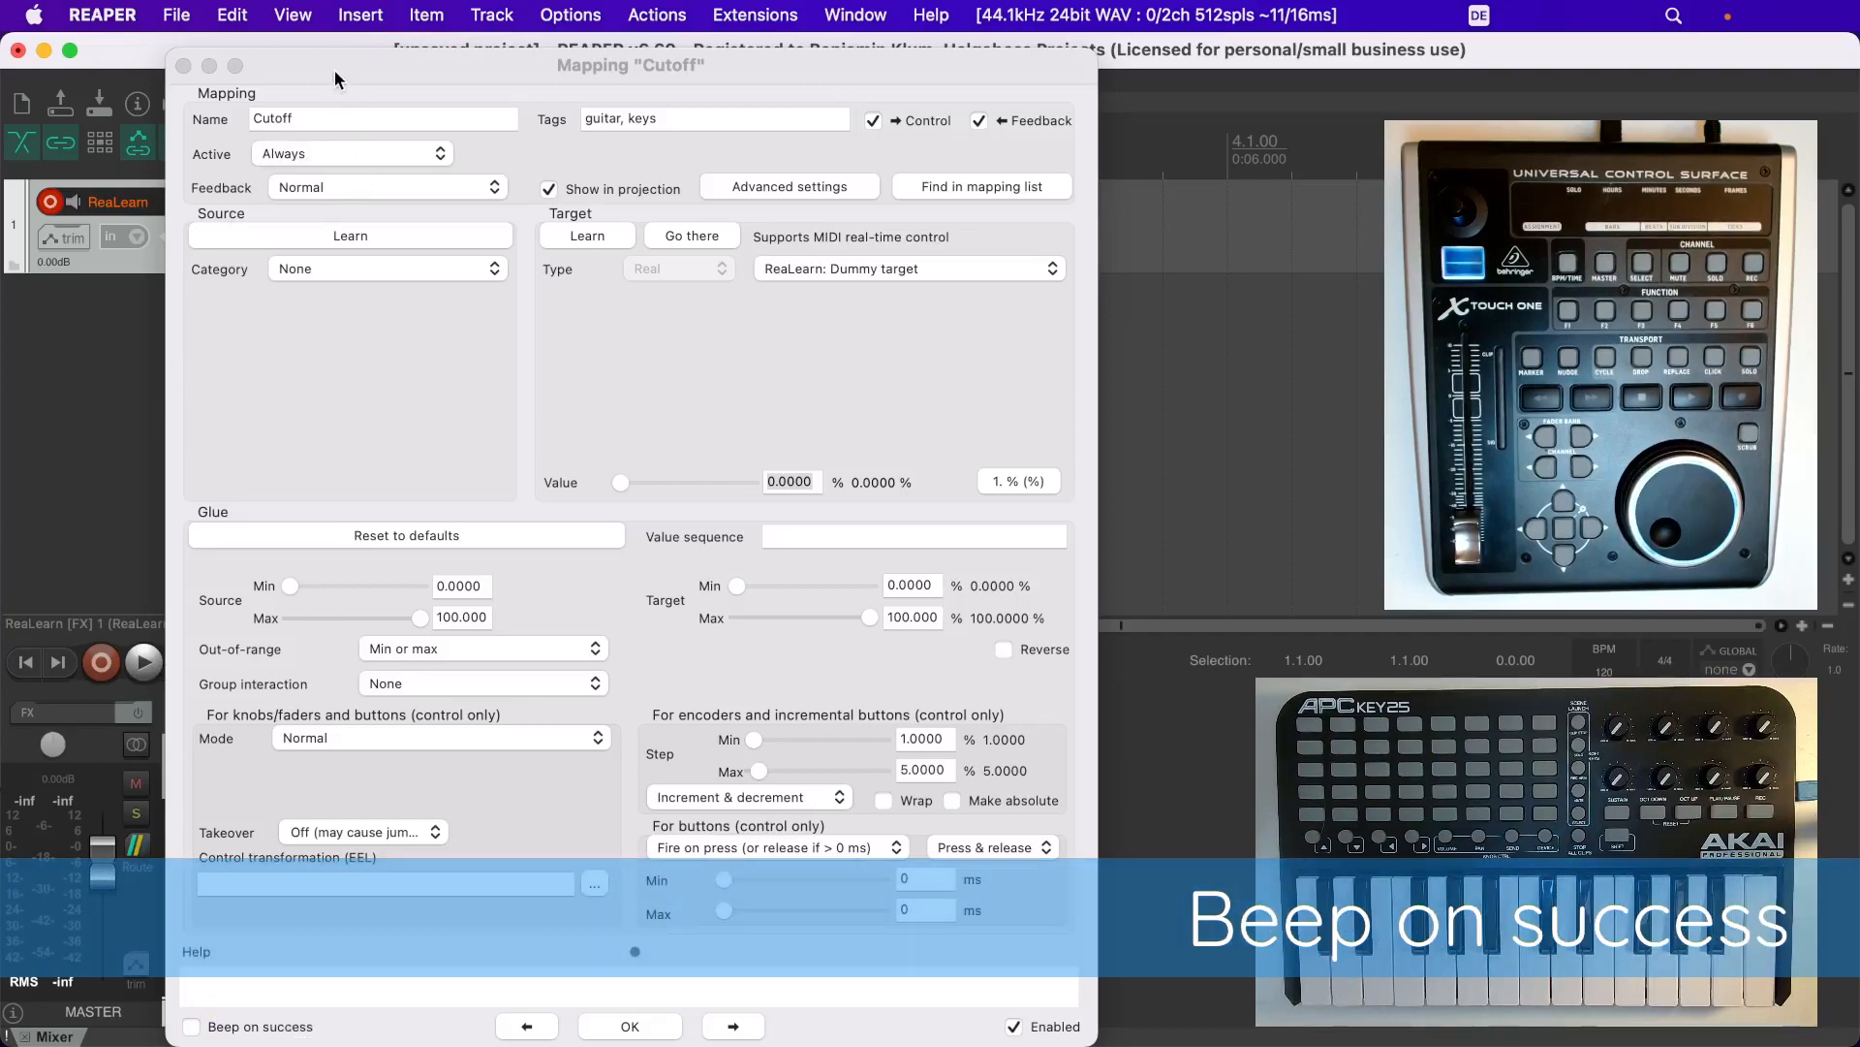
Enable Beep on success for the Cutoff mapping and learn MIDI note velocity, channel 1, note 32 as its source
{"action": "left_click_drag", "start_coordinate": [334, 69], "coordinate": [362, 65]}
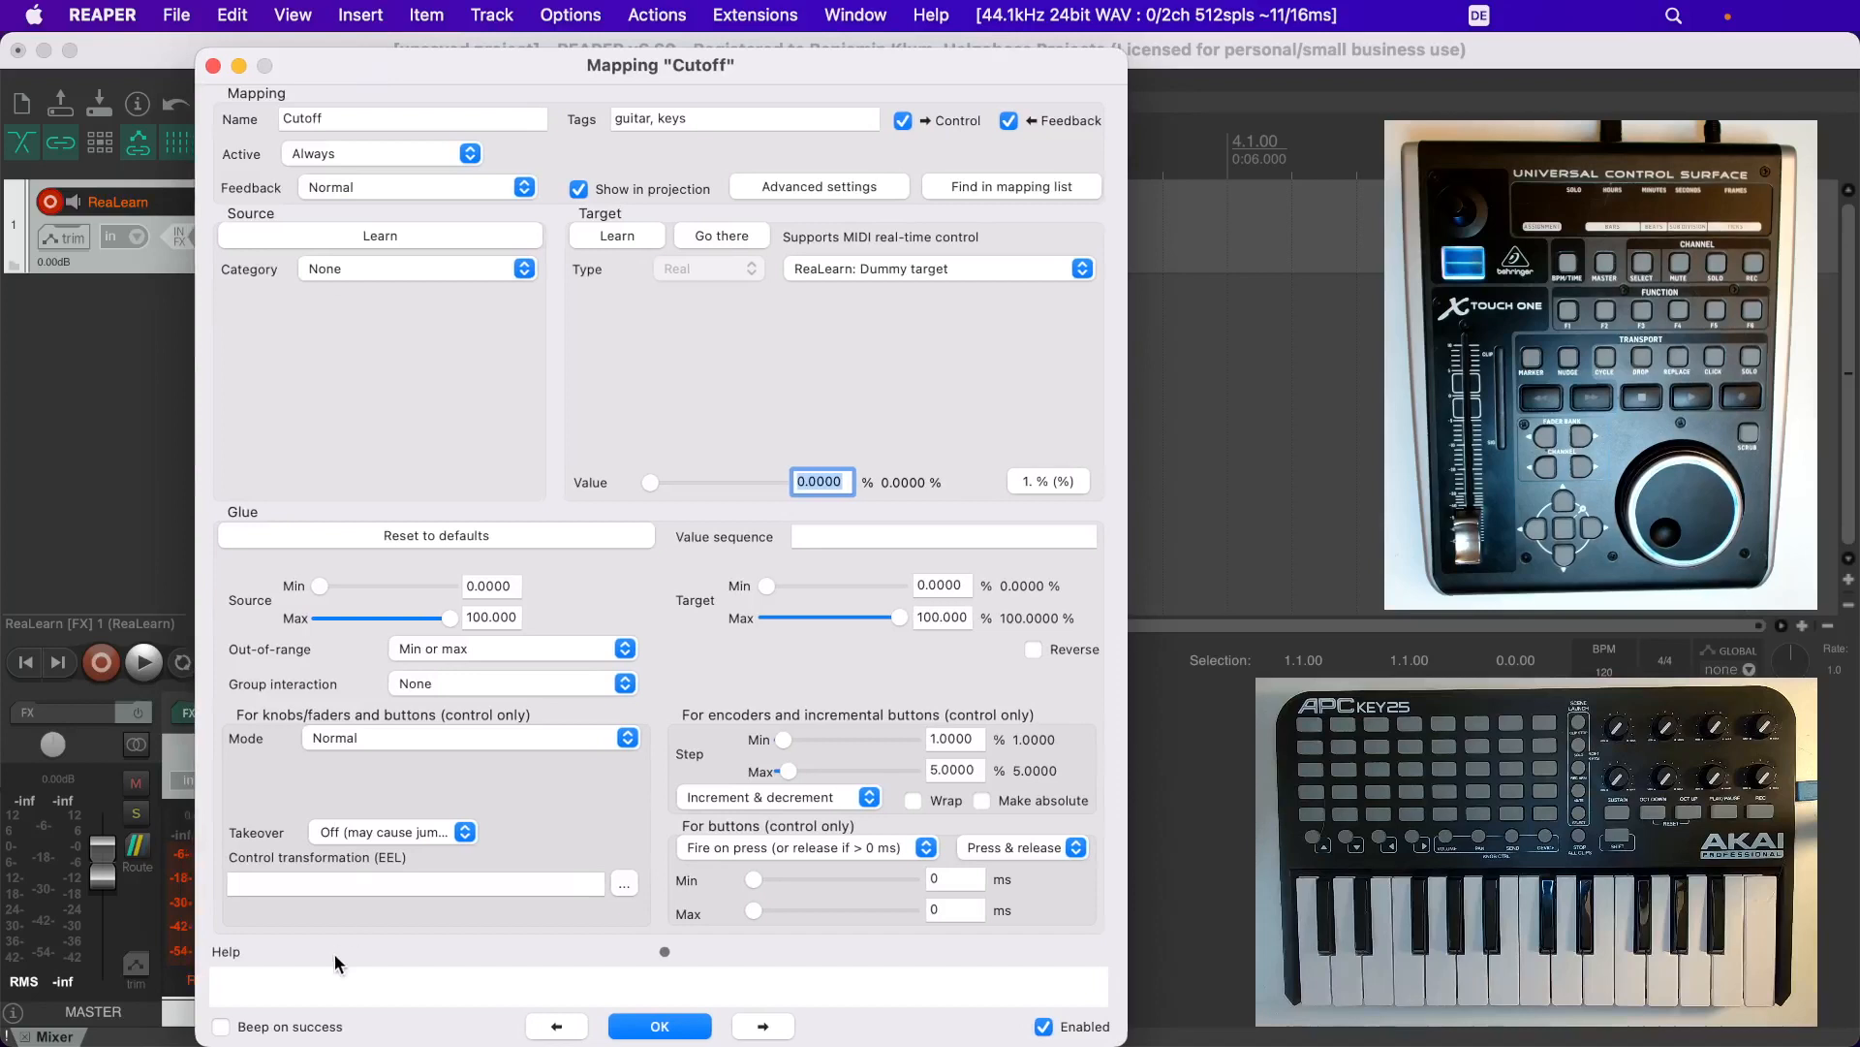
{"action": "left_click", "coordinate": [297, 1031]}
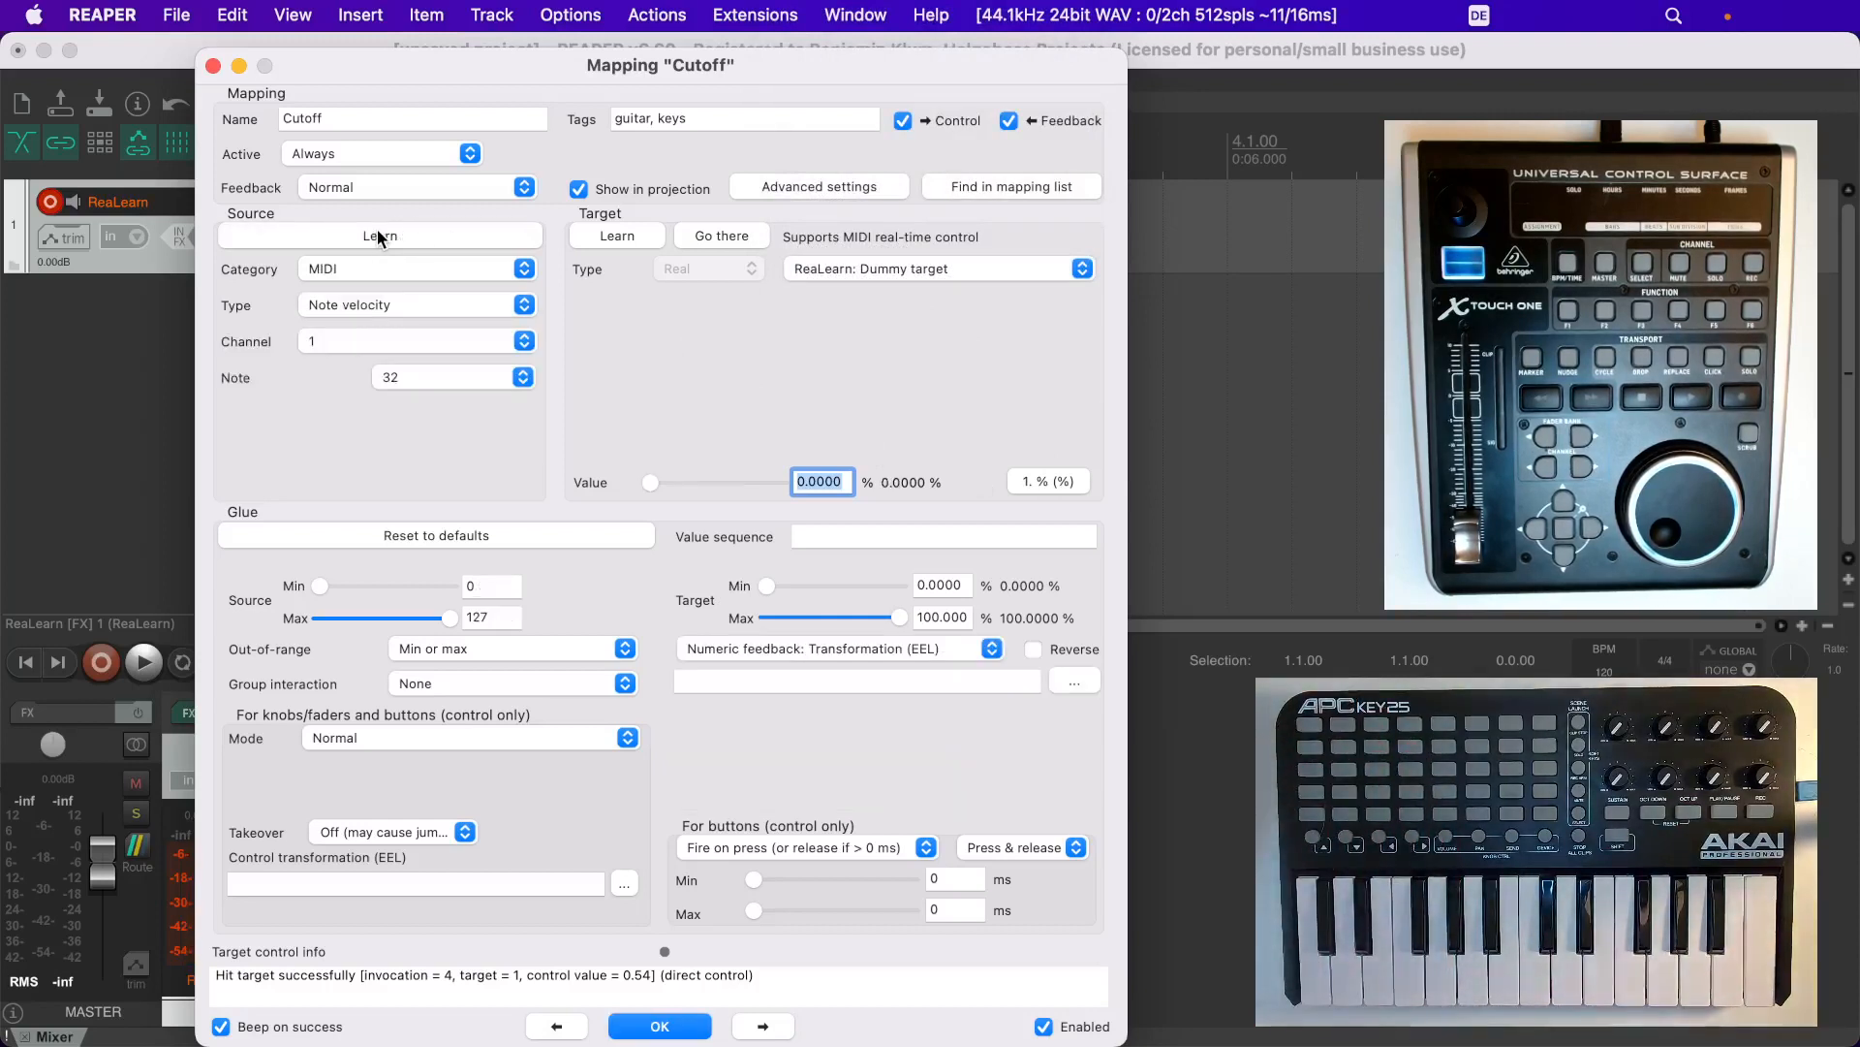
Learn the master track's volume as the Cutoff mapping's target by moving the master fader, and disable Beep on success
{"action": "left_click", "coordinate": [846, 260]}
{"action": "left_click", "coordinate": [863, 259]}
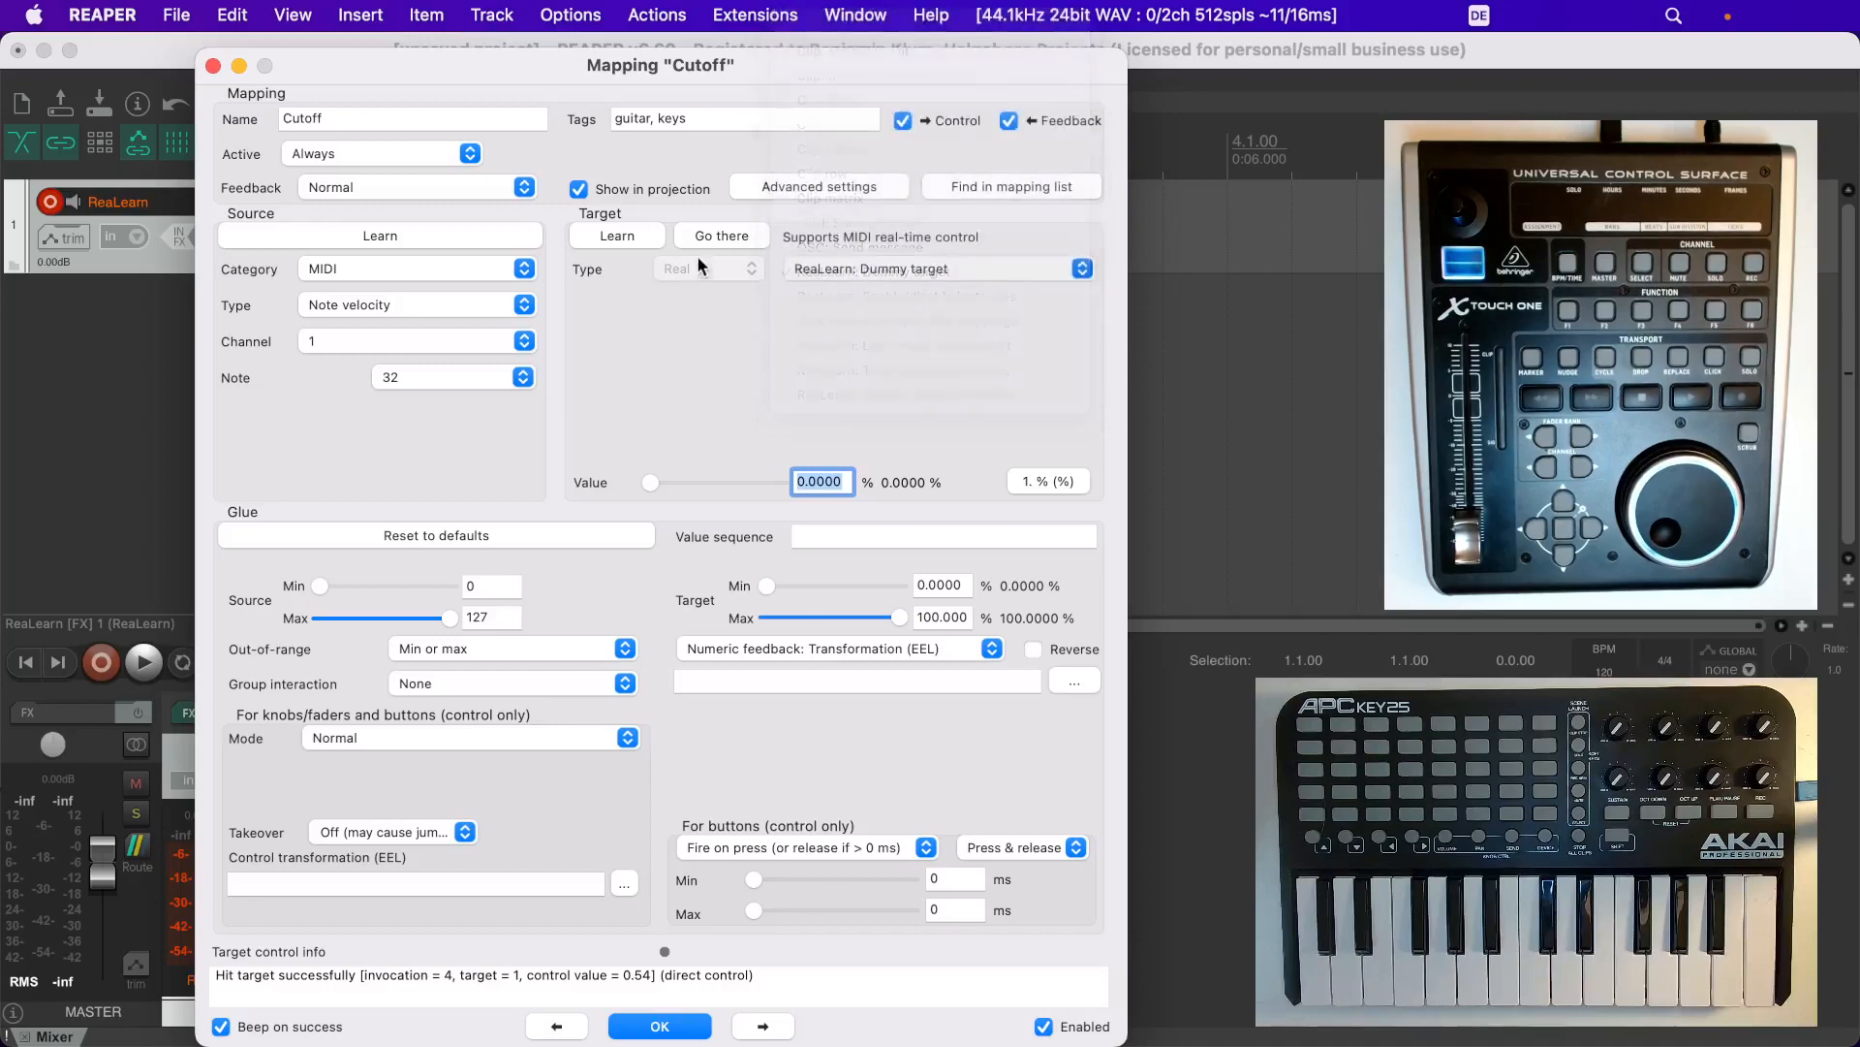
{"action": "left_click", "coordinate": [654, 236]}
{"action": "left_click_drag", "start_coordinate": [108, 853], "coordinate": [104, 887]}
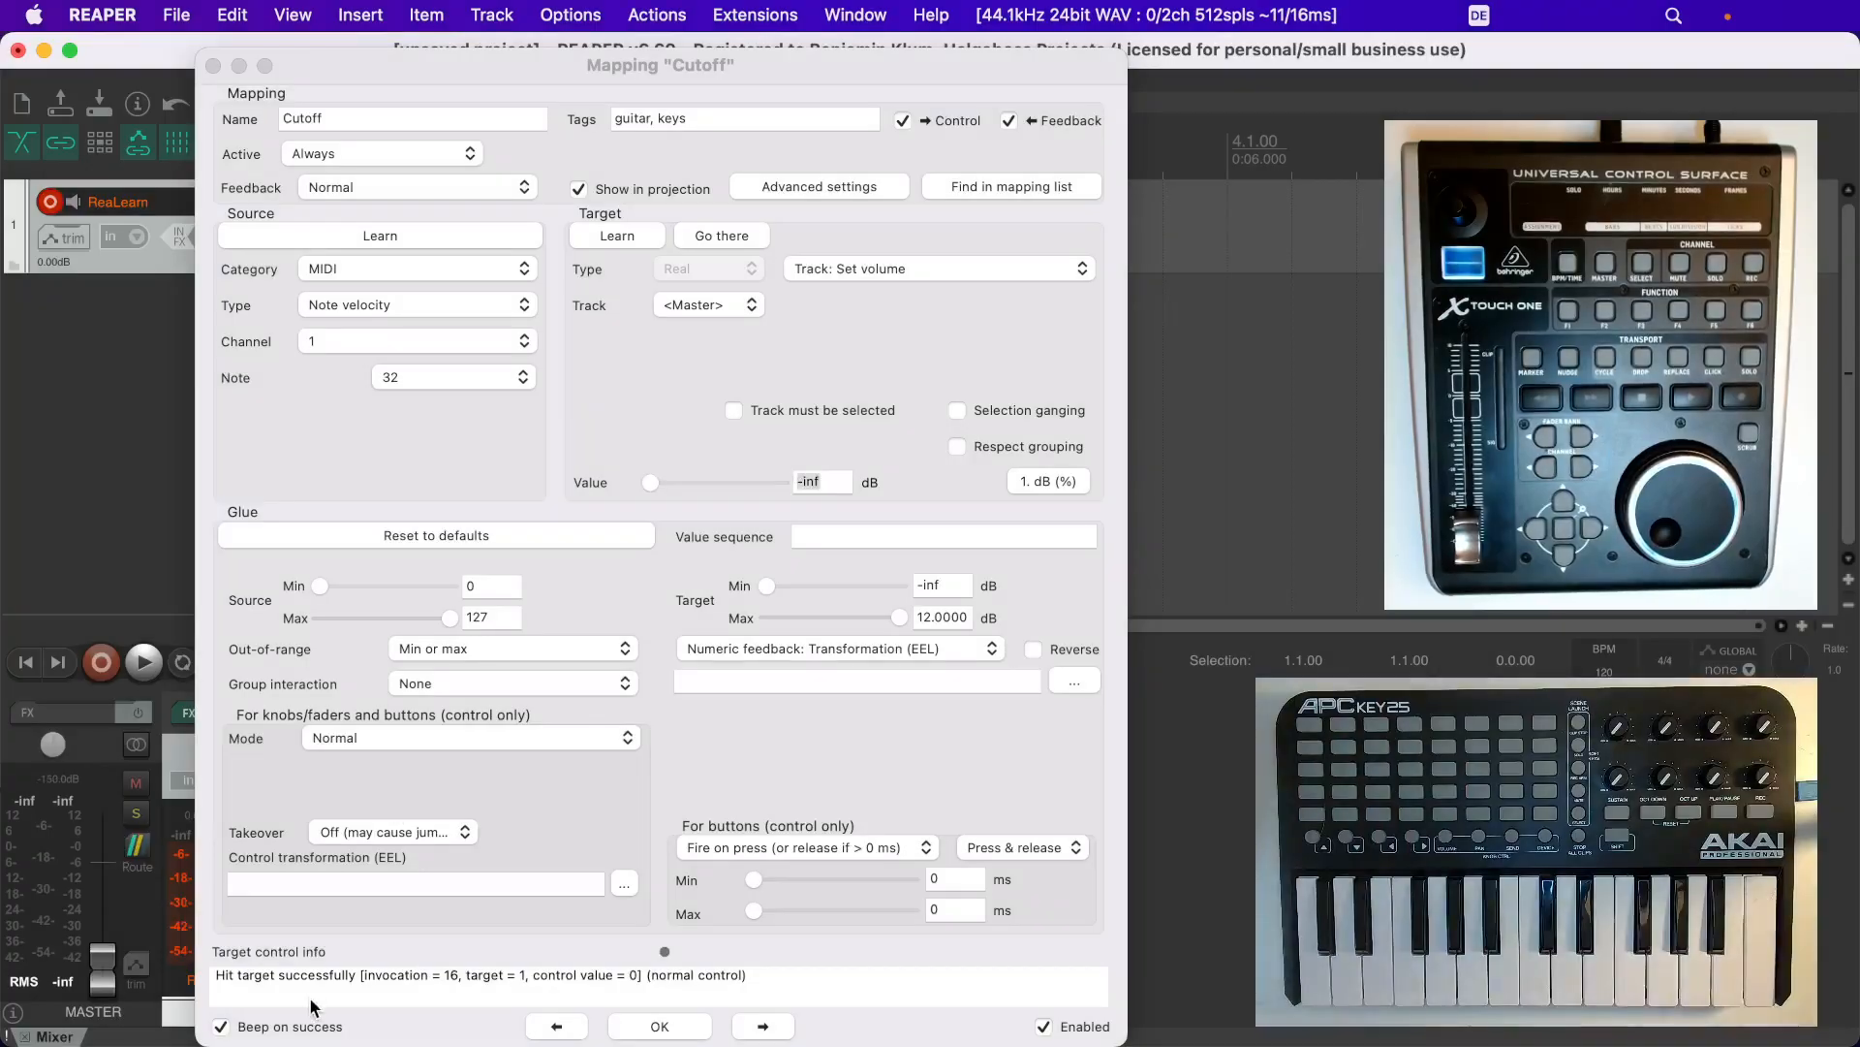
{"action": "left_click", "coordinate": [306, 1025]}
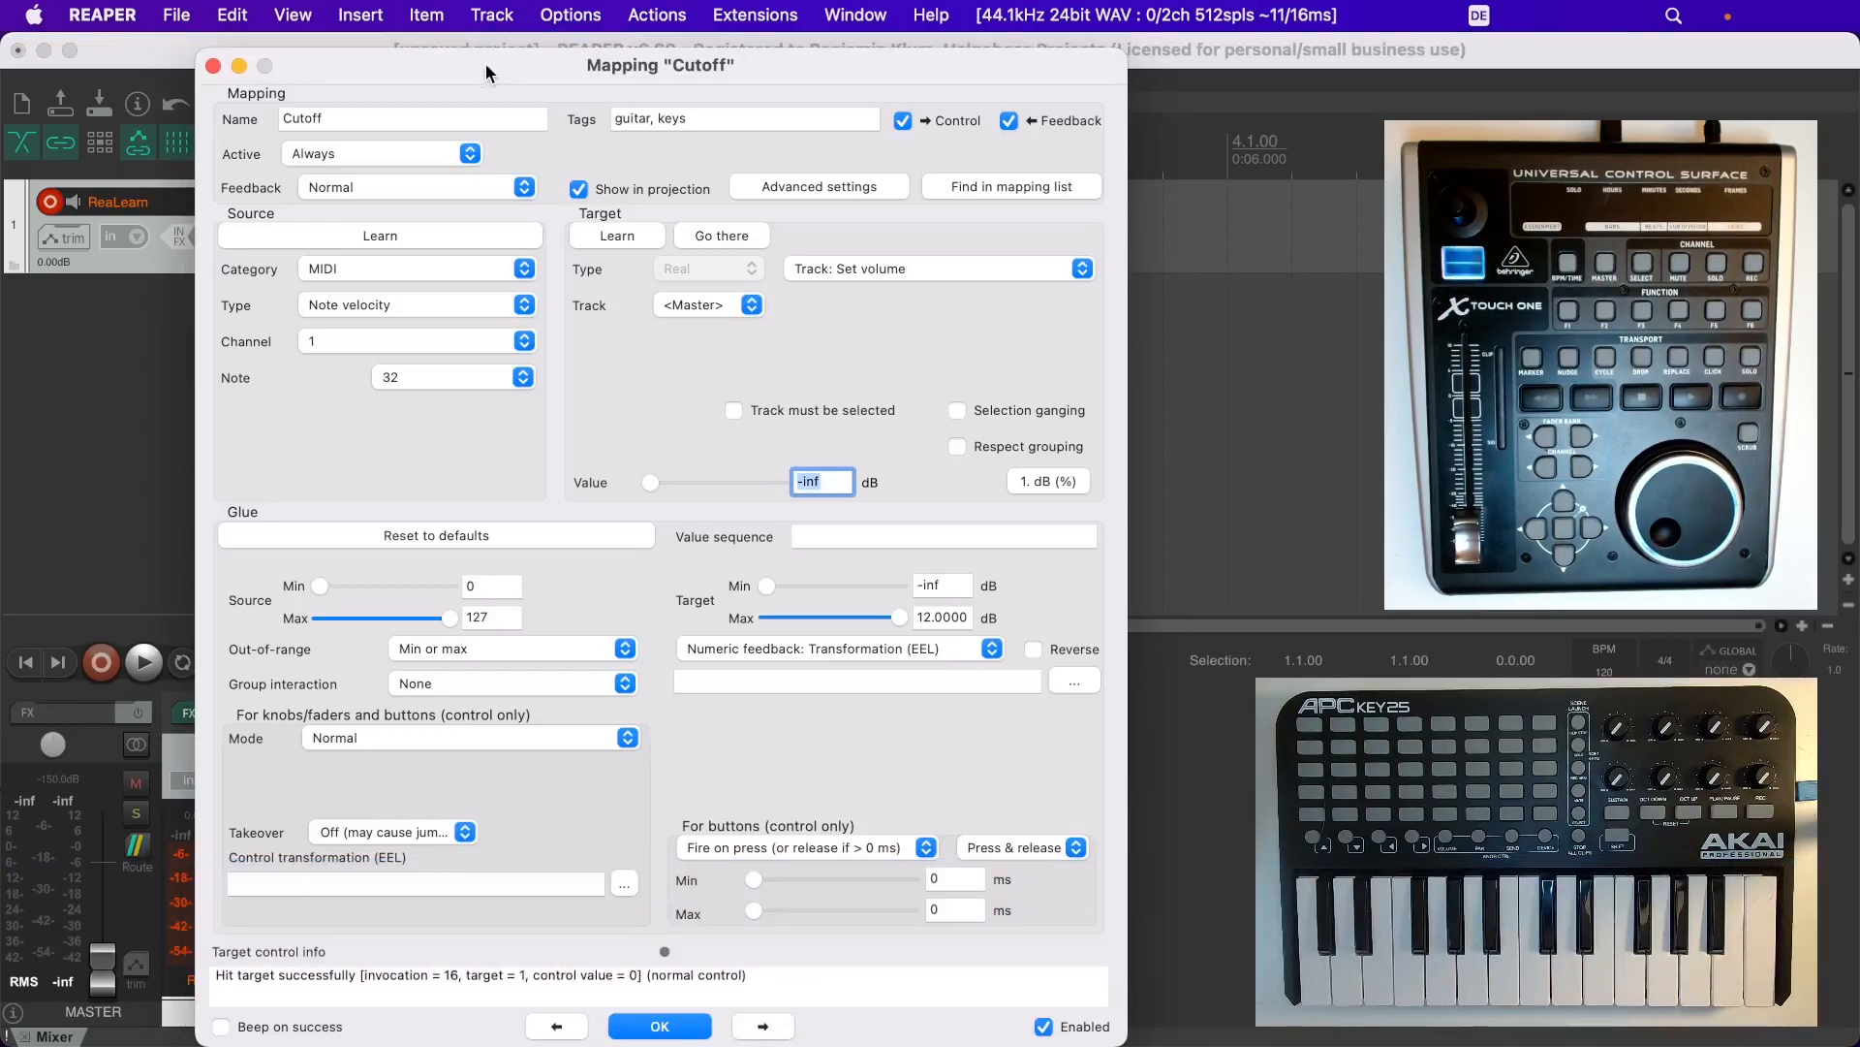
Show the Cutoff mapping in the mapping list and add a second mapping below it
{"action": "left_click", "coordinate": [1017, 184]}
{"action": "right_click", "coordinate": [558, 593]}
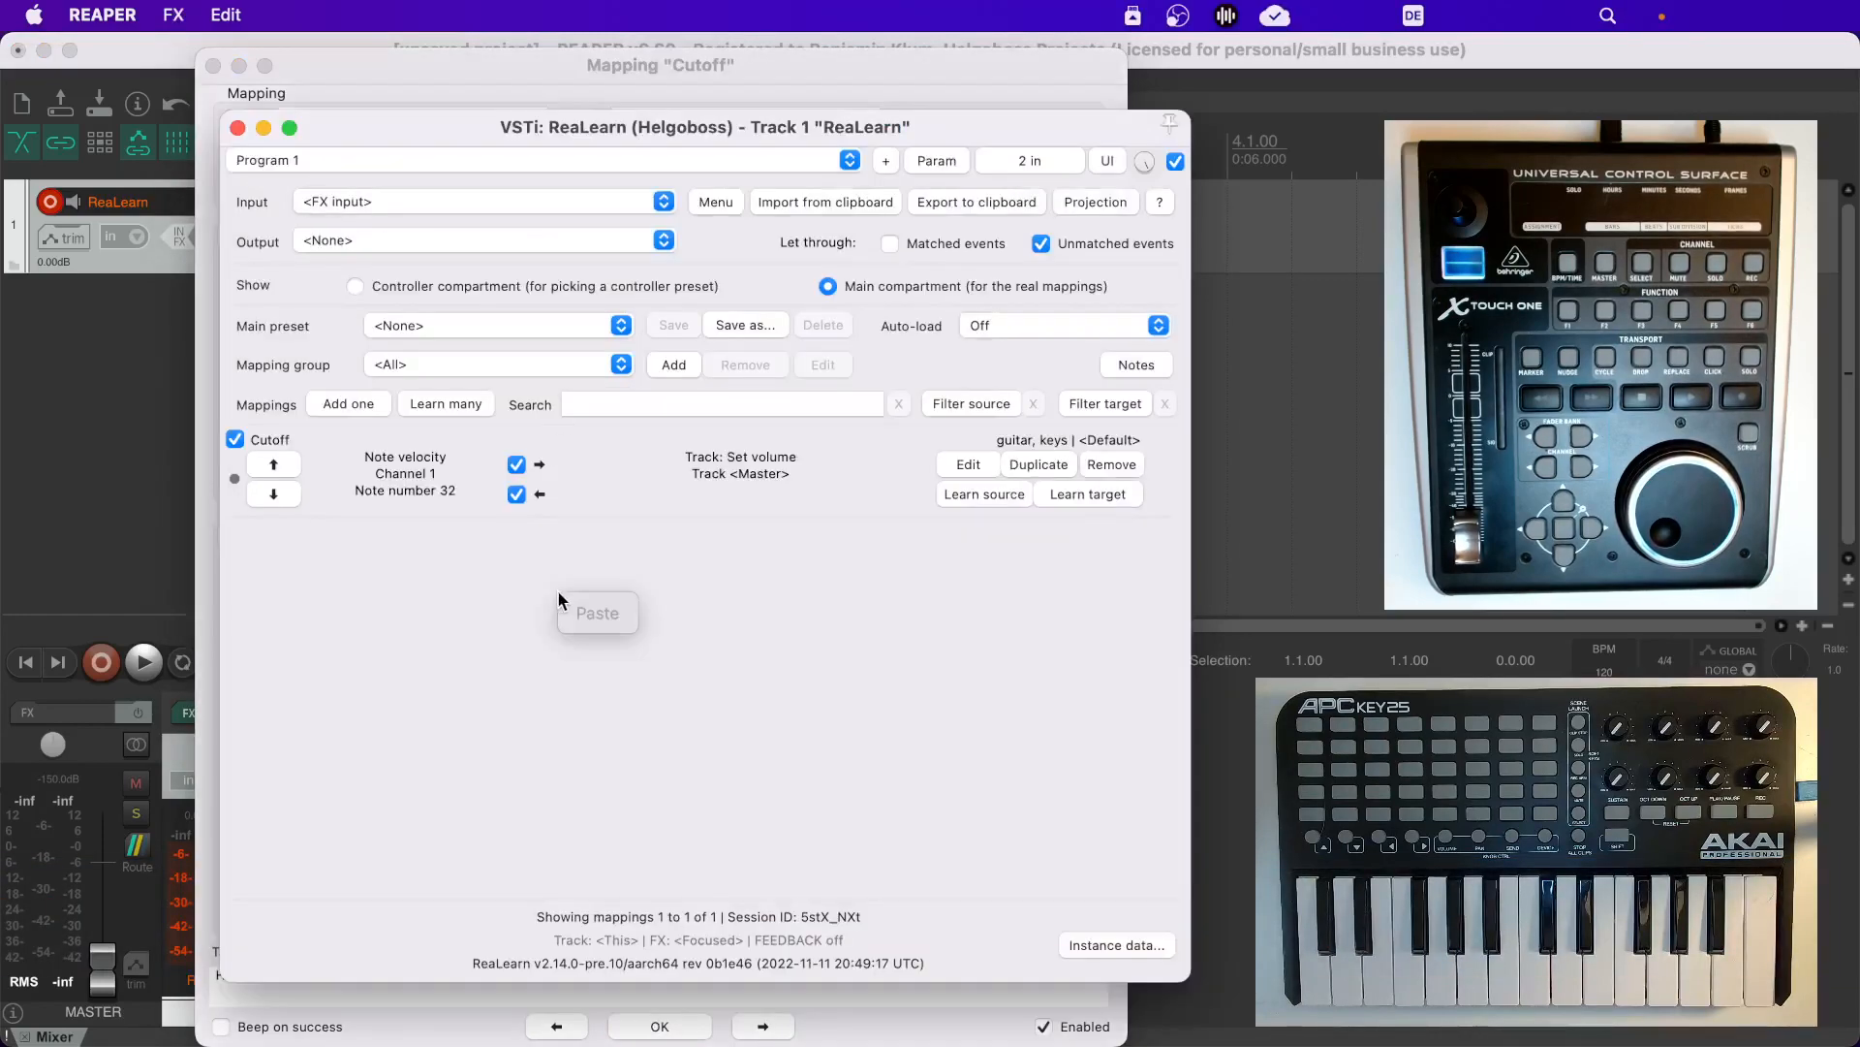
{"action": "left_click", "coordinate": [508, 556]}
{"action": "left_click", "coordinate": [359, 403]}
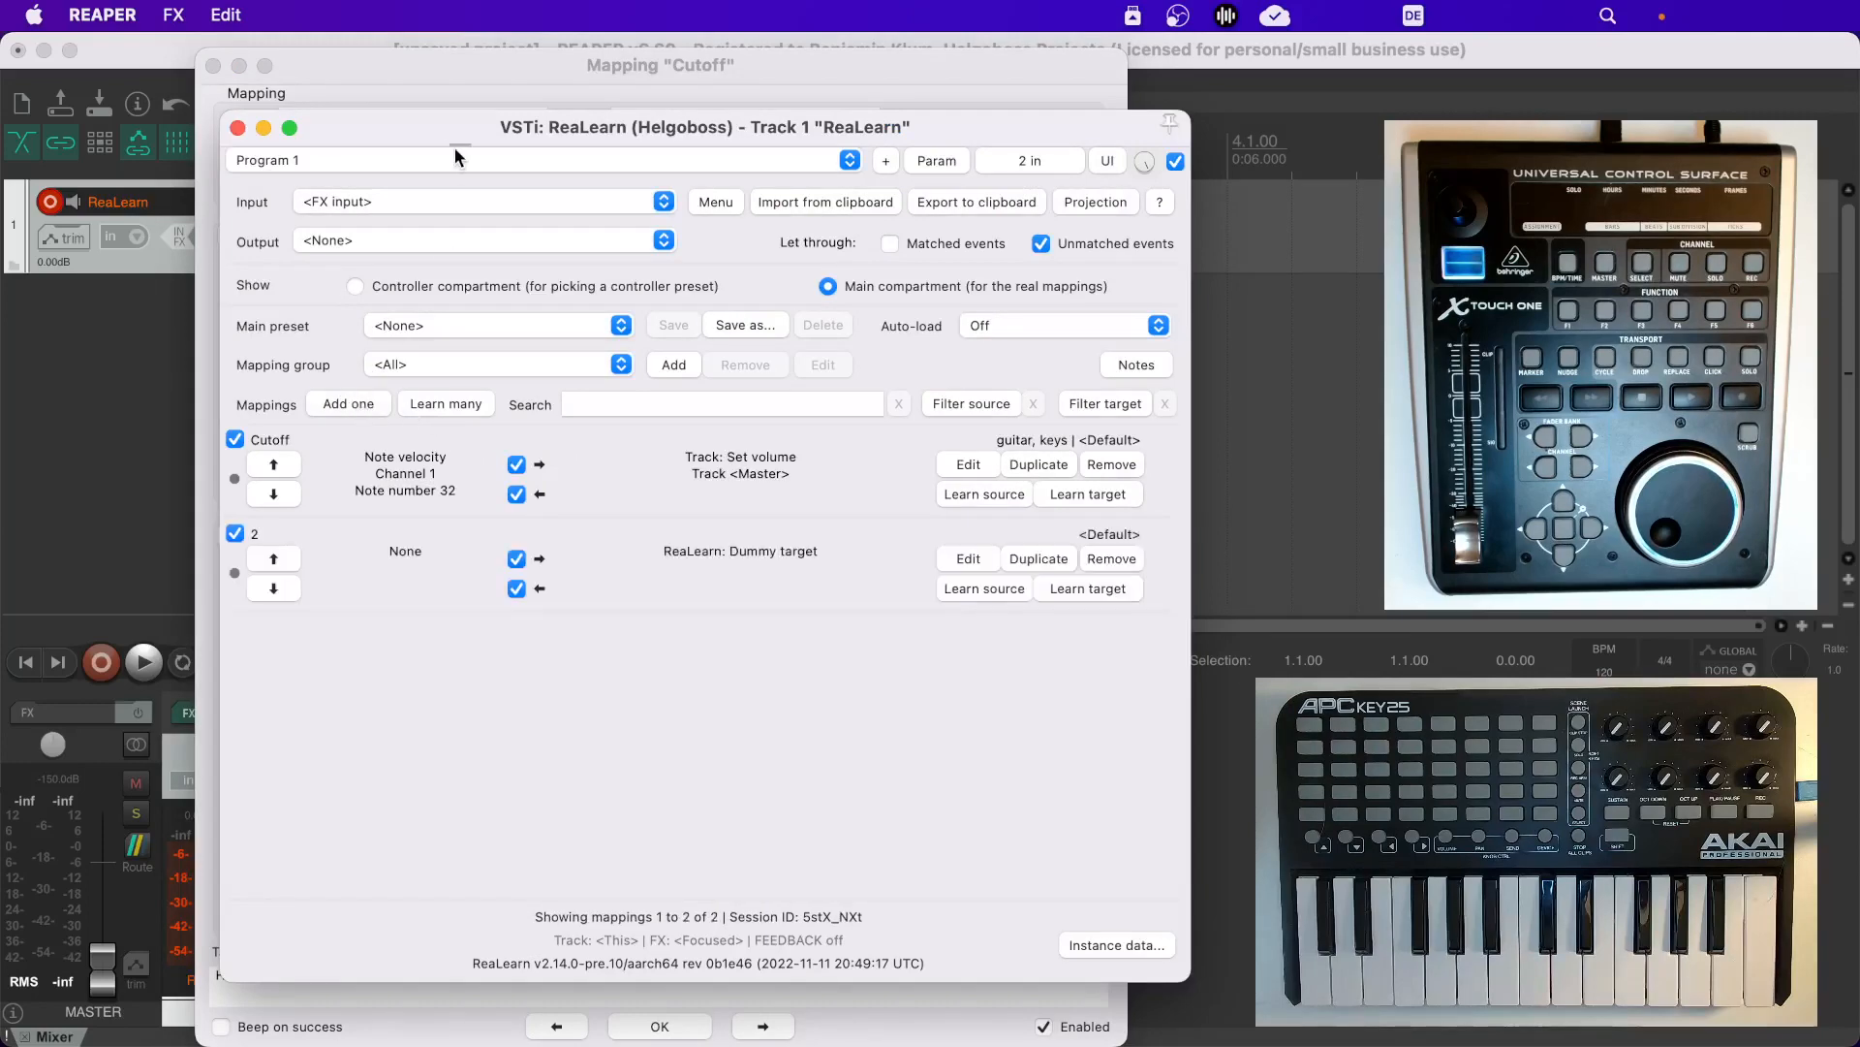
Cycle forward and back between the Cutoff mapping and mapping 2 within the mapping window
{"action": "left_click", "coordinate": [448, 61]}
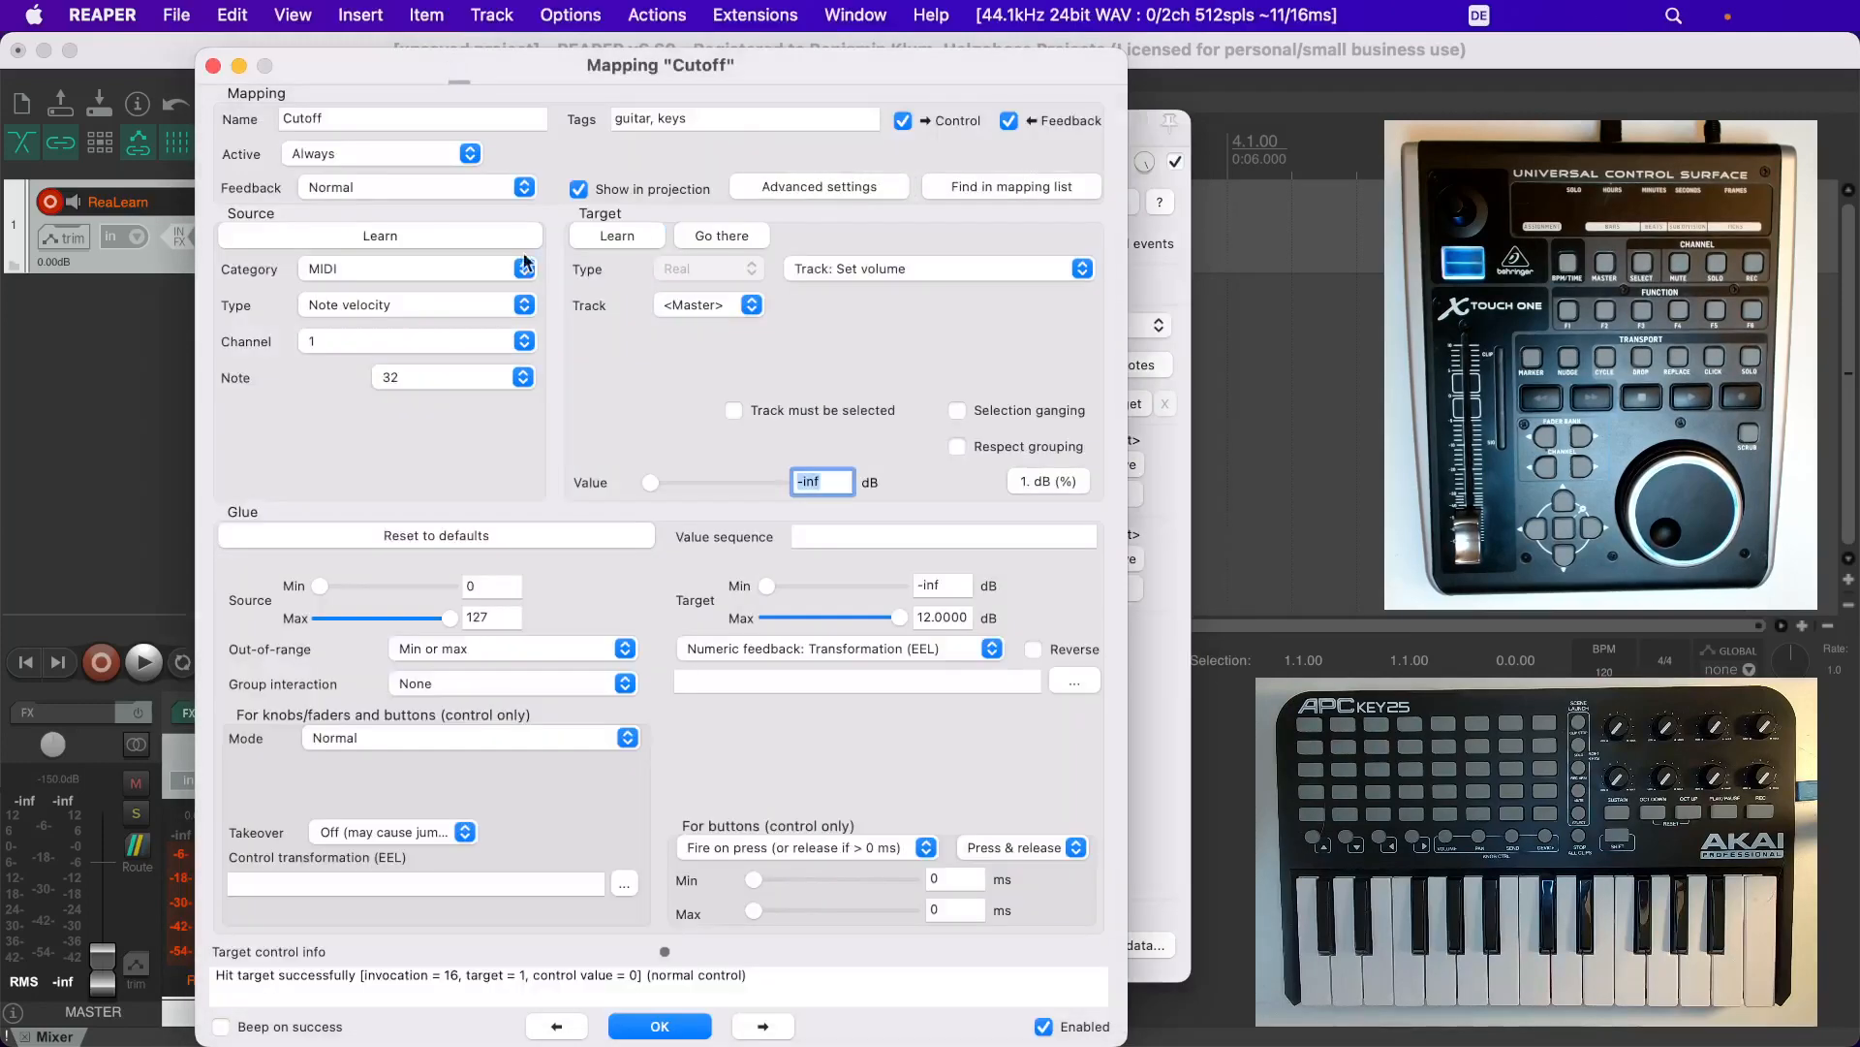
{"action": "left_click", "coordinate": [769, 1026]}
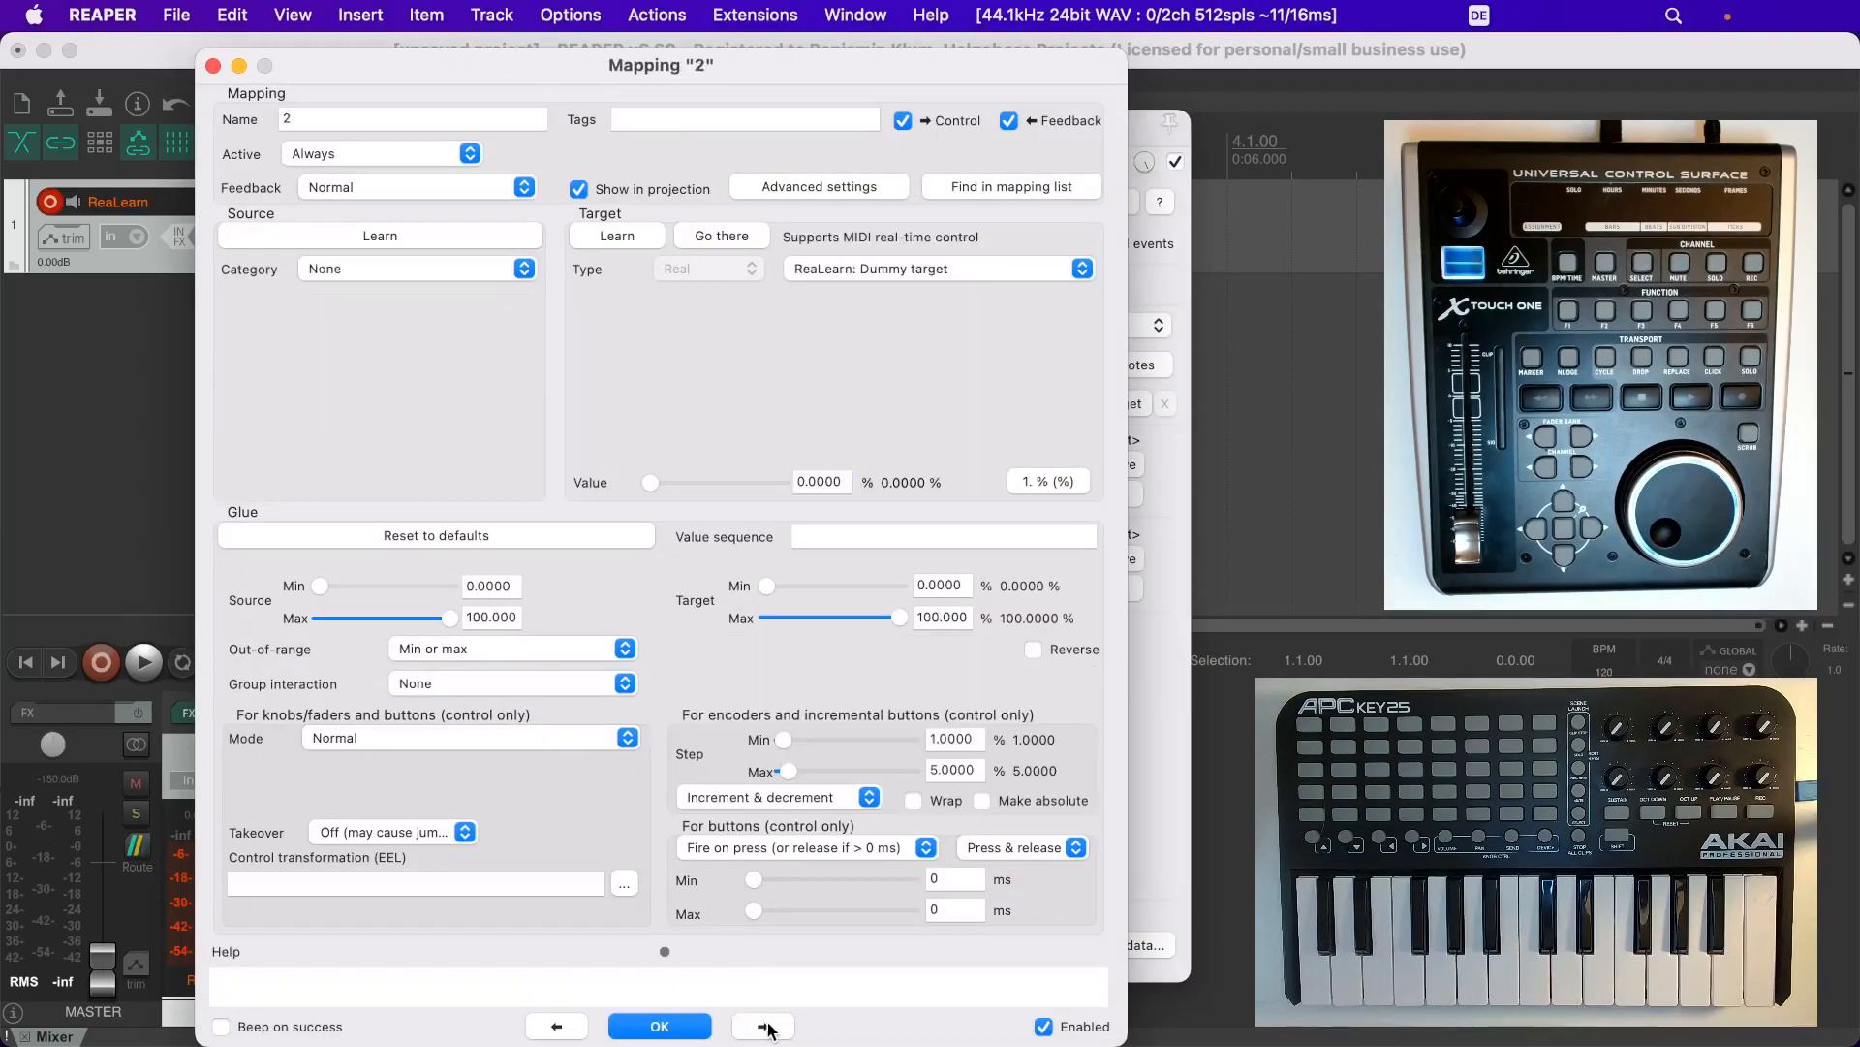
{"action": "left_click", "coordinate": [768, 1026]}
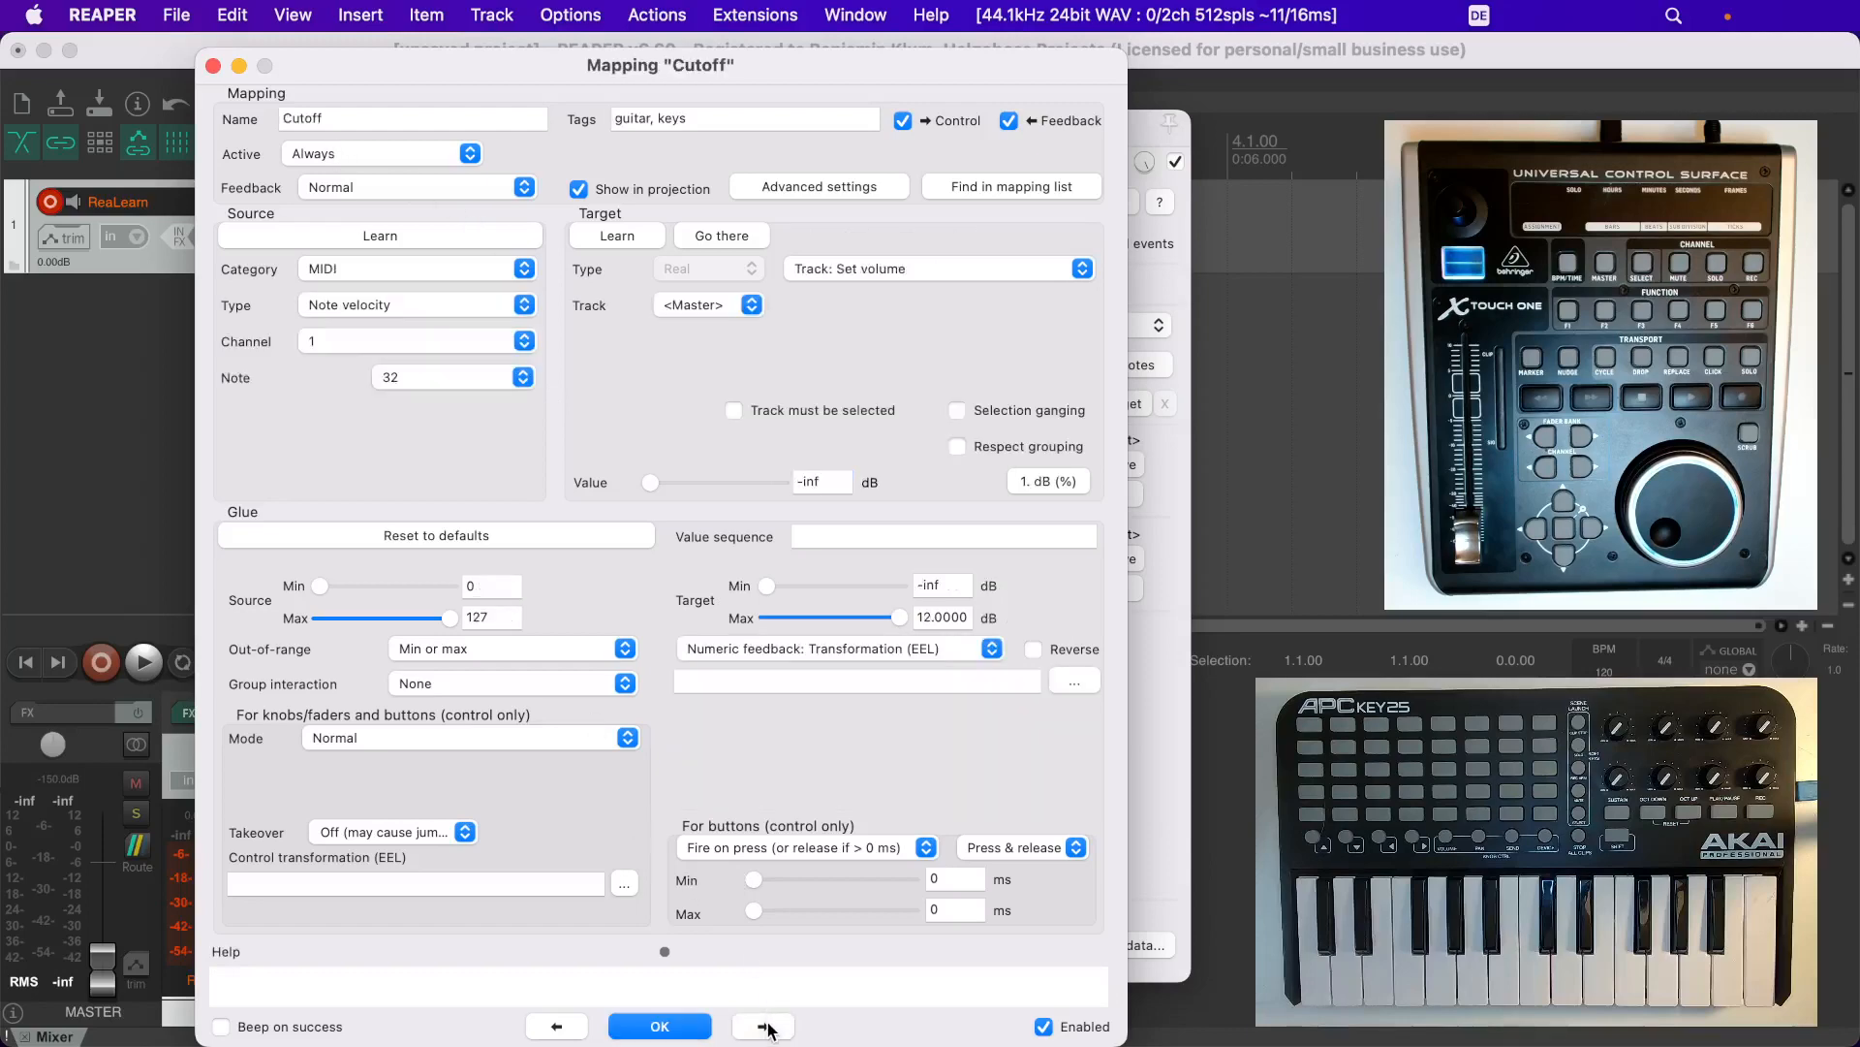
{"action": "left_click", "coordinate": [768, 1026]}
{"action": "left_click", "coordinate": [571, 1027]}
Filter the mapping list by "cutoff", try advancing to the next mapping from the Cutoff mapping window, and clear the search
{"action": "left_click", "coordinate": [1133, 693]}
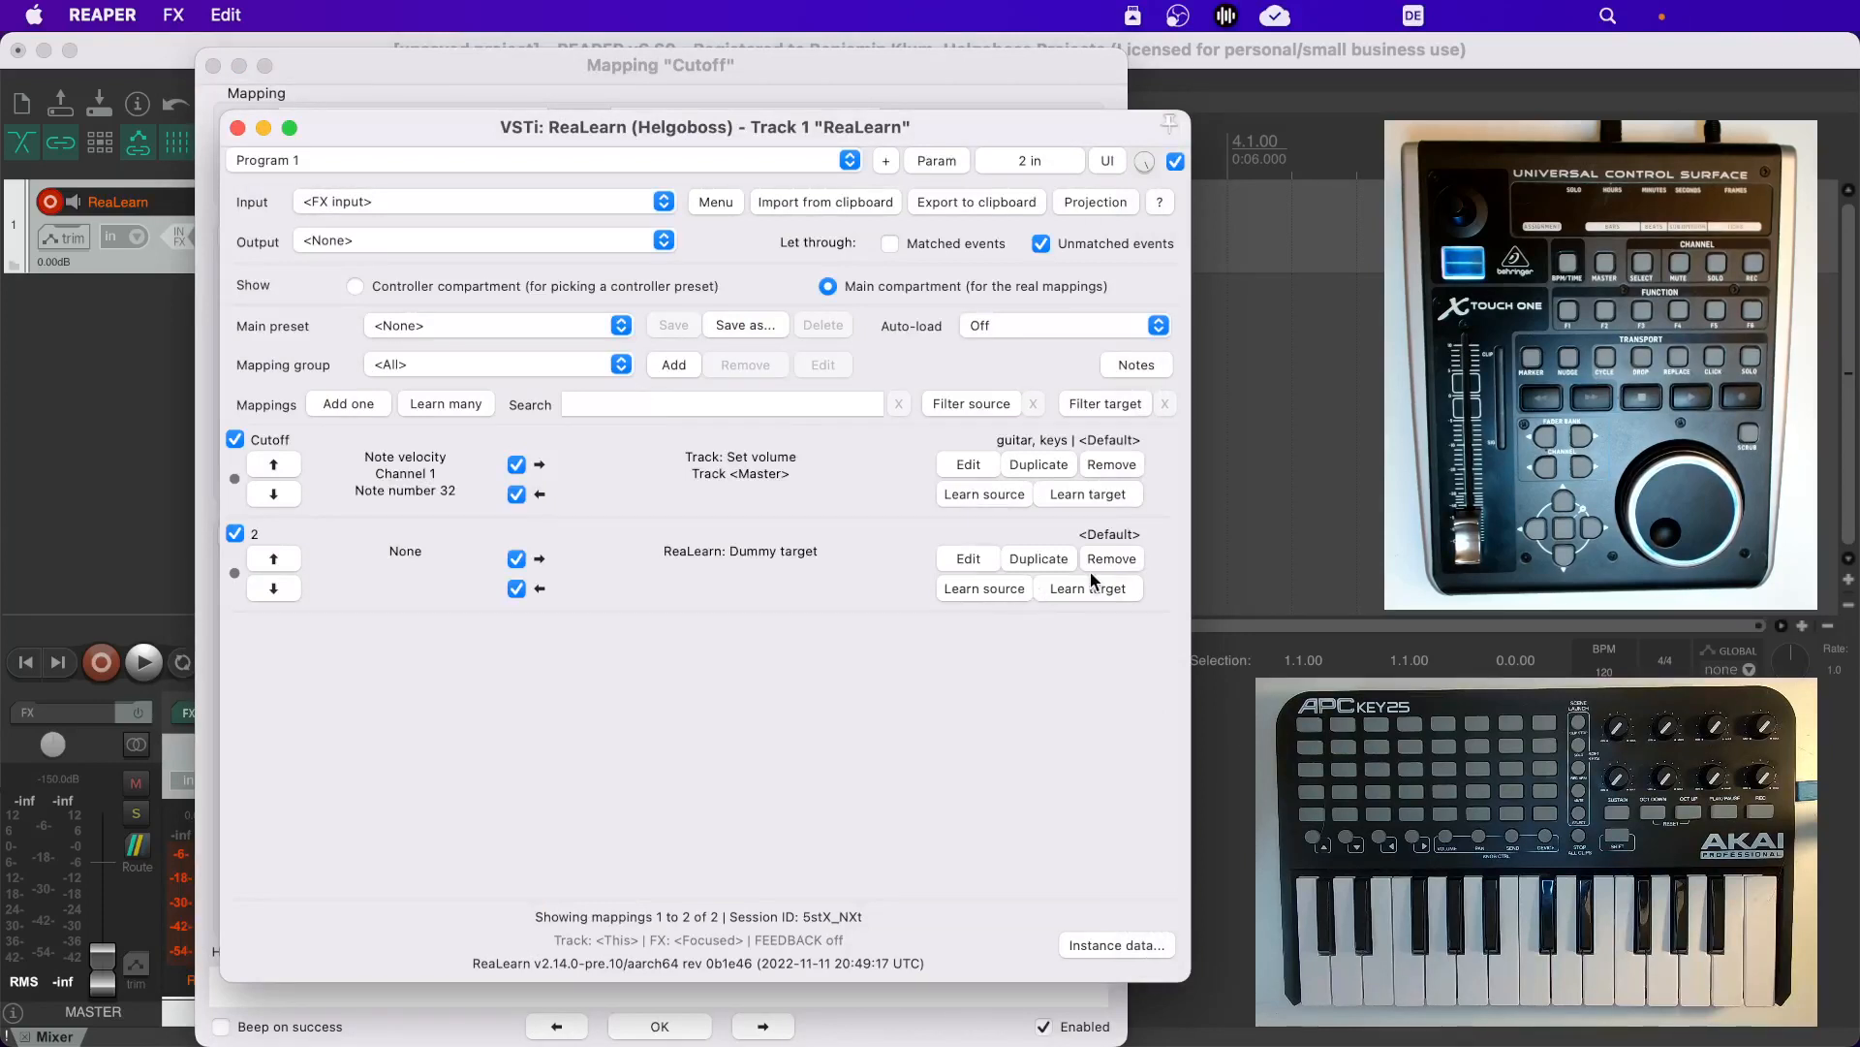
{"action": "left_click", "coordinate": [797, 402]}
{"action": "type", "text": "cutoff"}
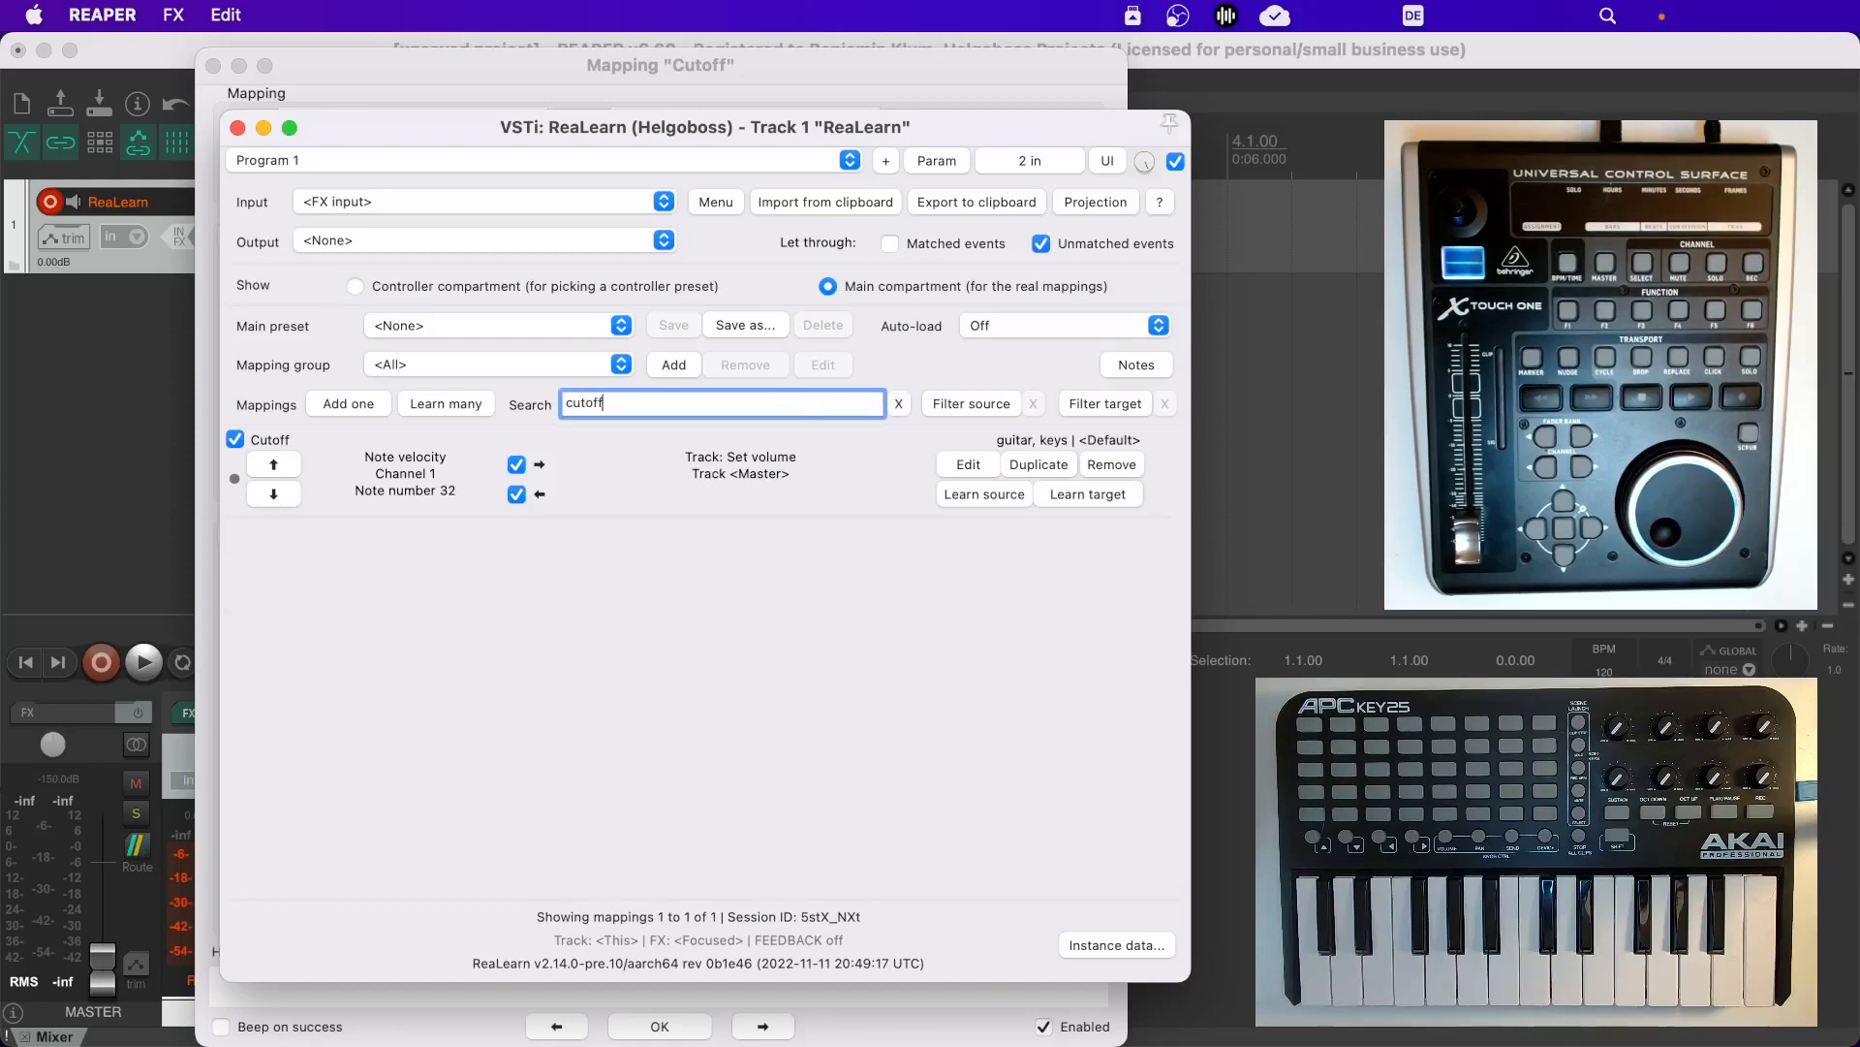
{"action": "left_click", "coordinate": [443, 985]}
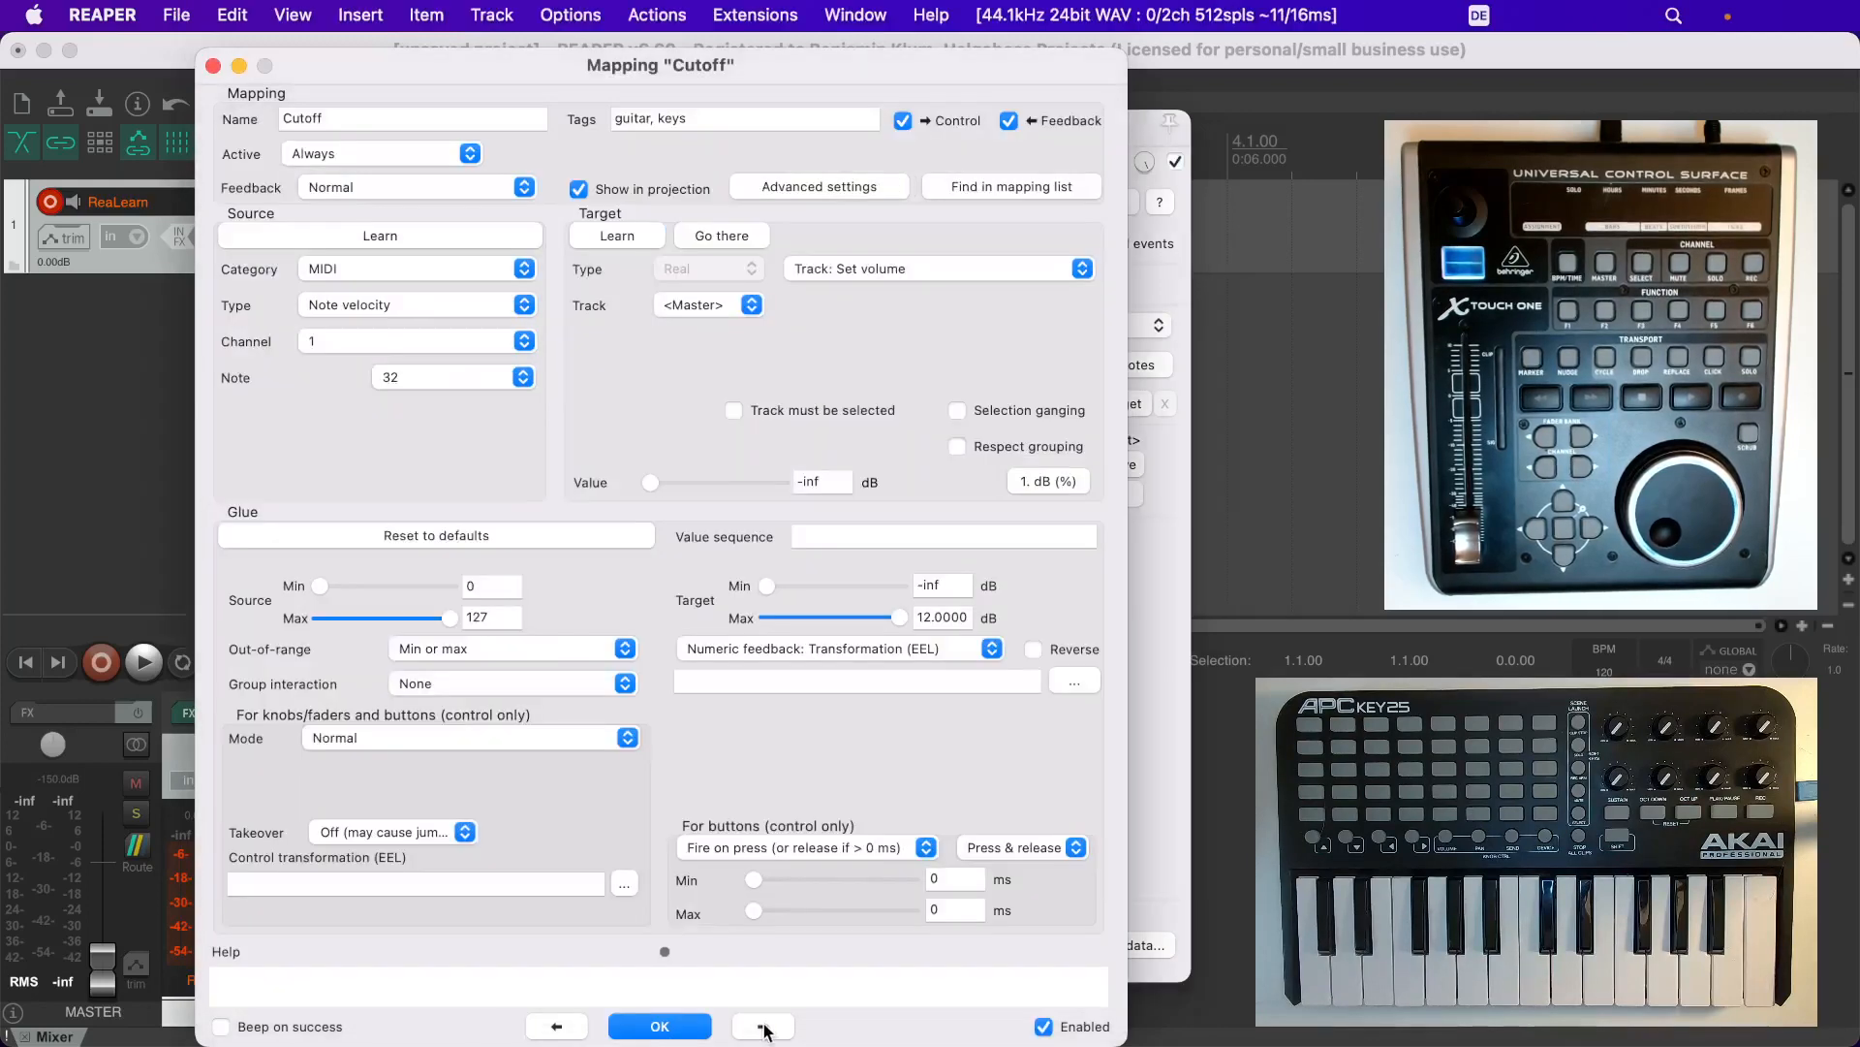
{"action": "left_click", "coordinate": [1159, 867]}
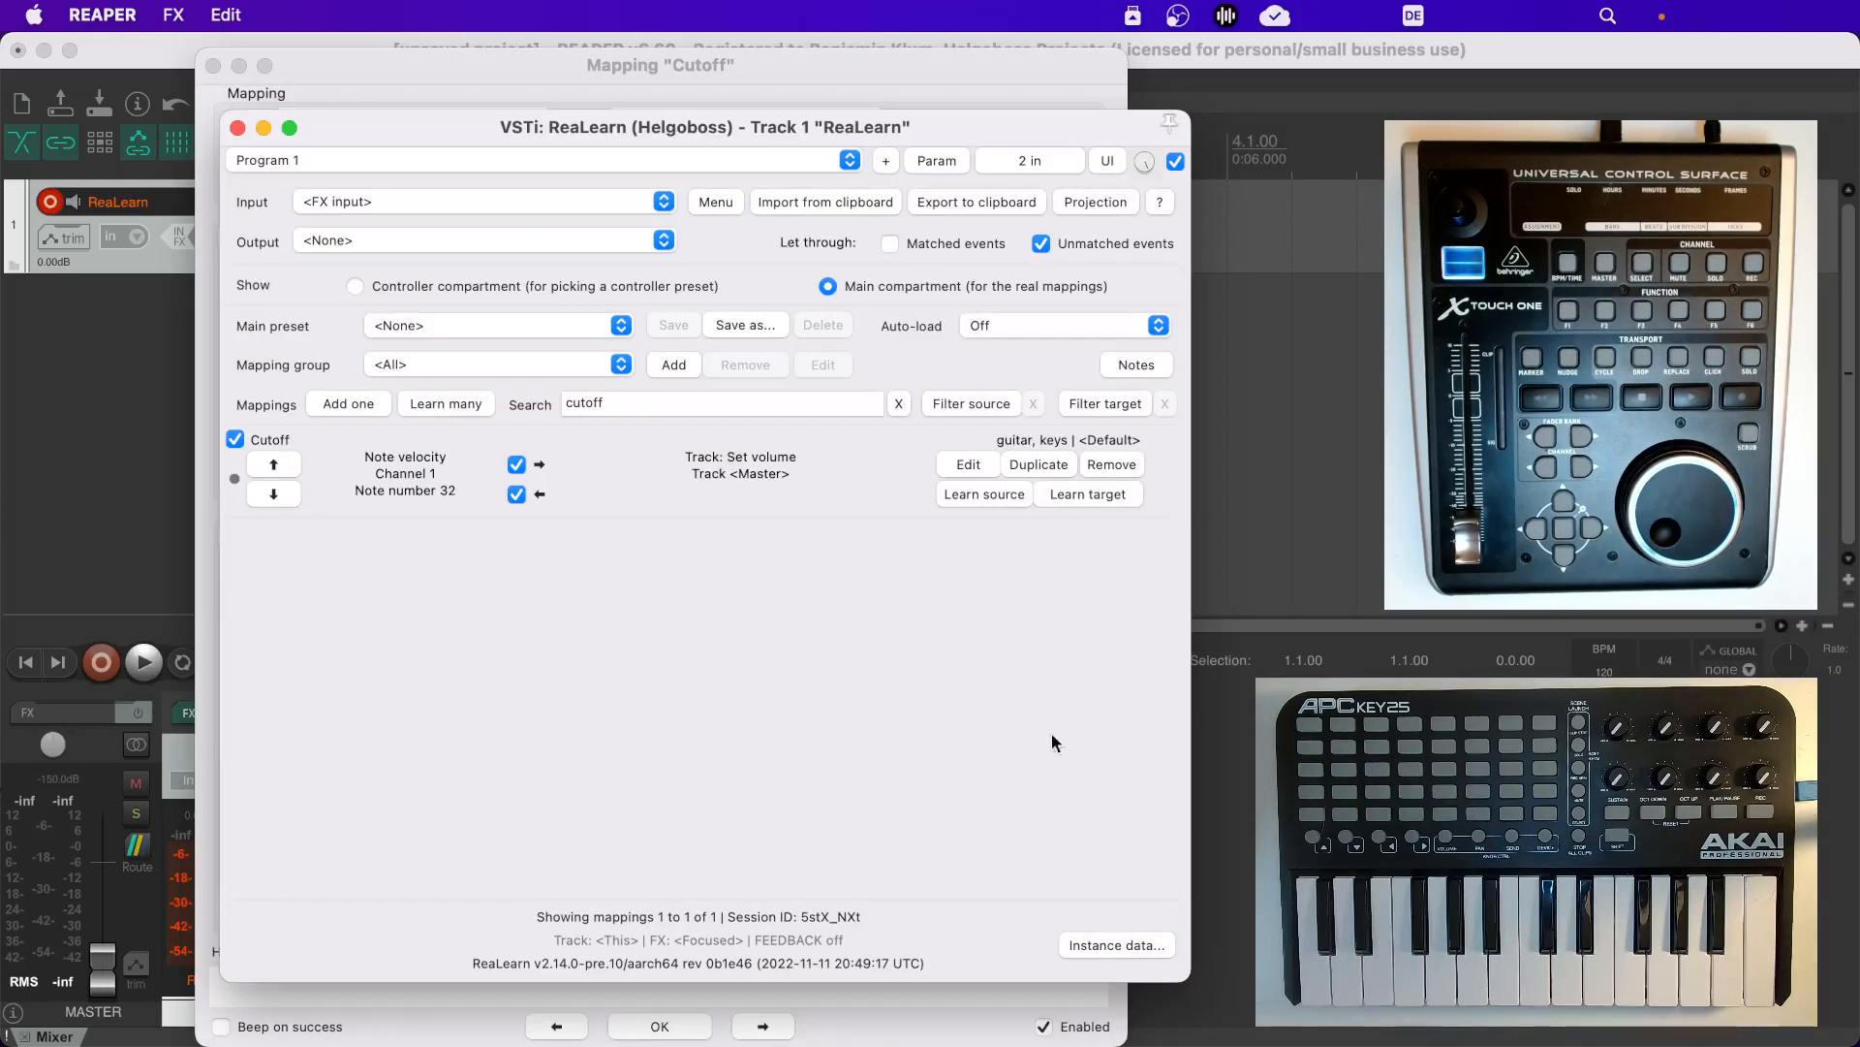
{"action": "left_click", "coordinate": [894, 401]}
Remove mapping 2 from the mapping list and return to the Cutoff mapping window
{"action": "left_click", "coordinate": [1101, 552]}
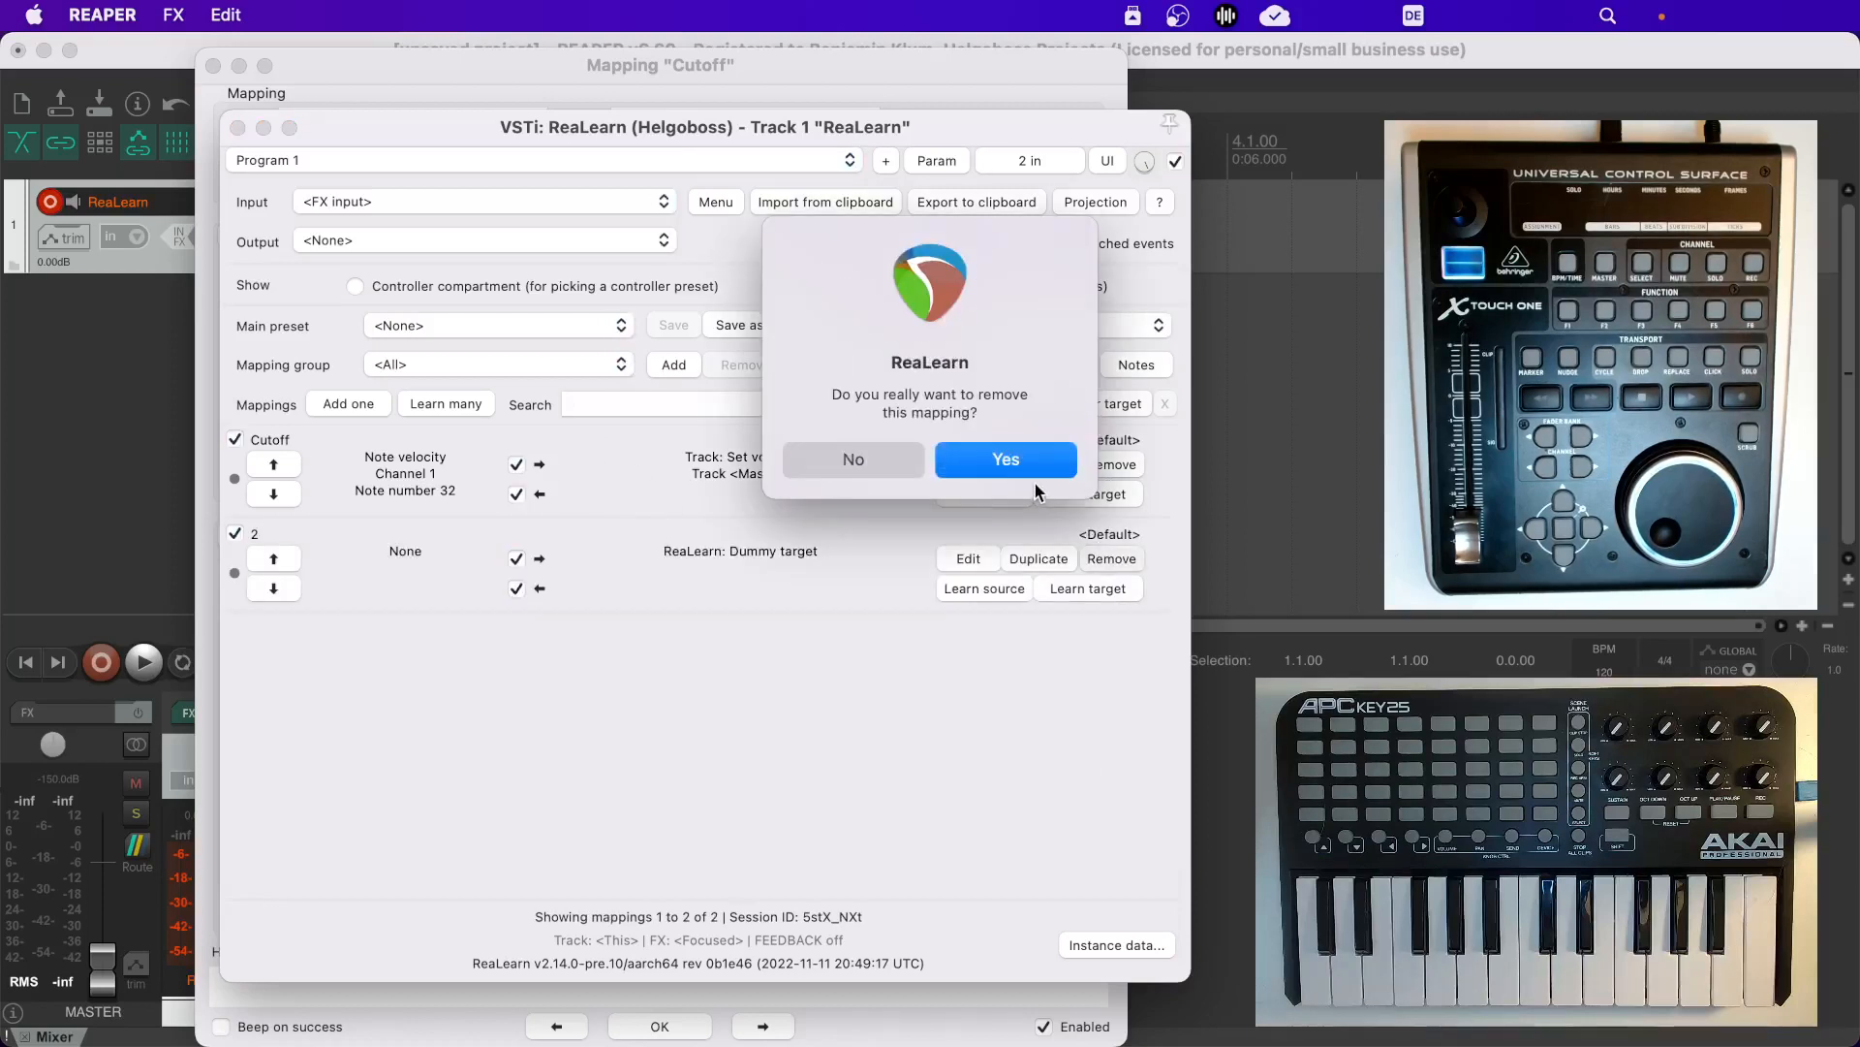
{"action": "left_click", "coordinate": [1029, 459]}
{"action": "left_click", "coordinate": [932, 1029]}
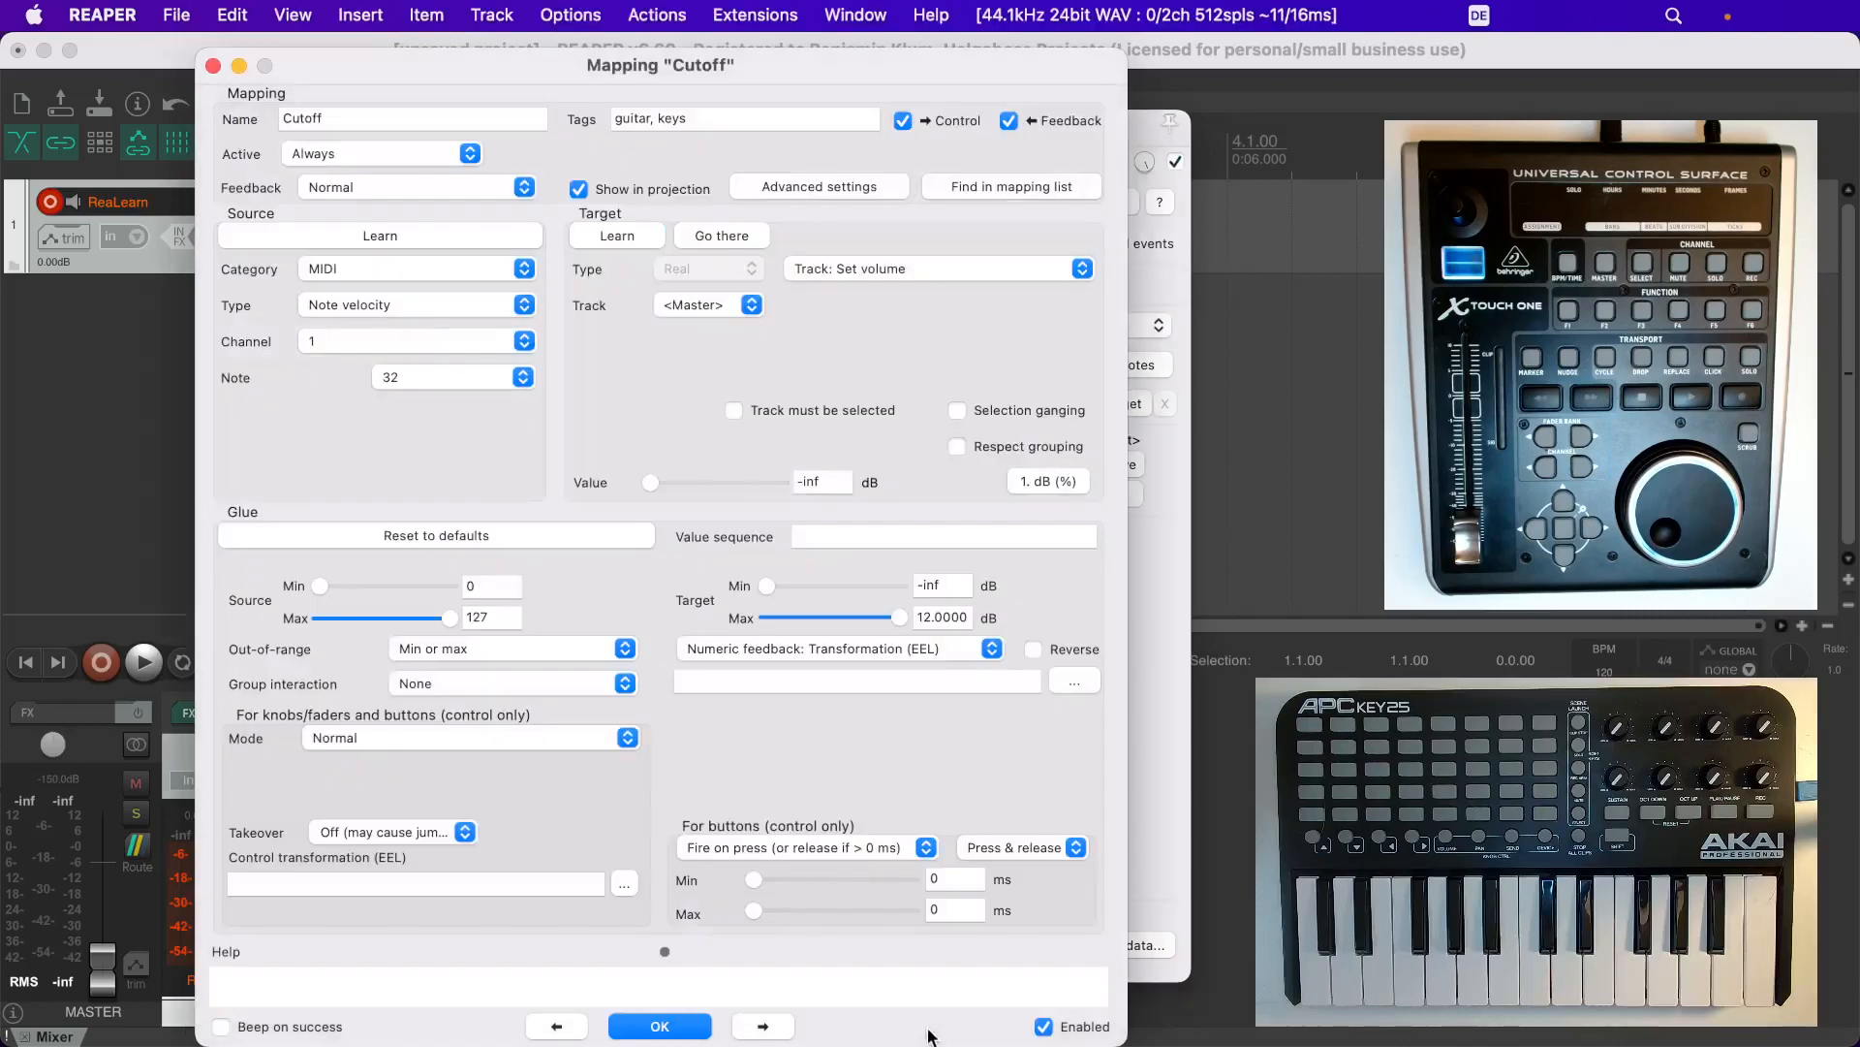
Switch the Cutoff mapping's Enabled option off and on again several times in its own window
{"action": "left_click", "coordinate": [1043, 1029]}
{"action": "left_click", "coordinate": [1043, 1029]}
{"action": "left_click", "coordinate": [1043, 1029]}
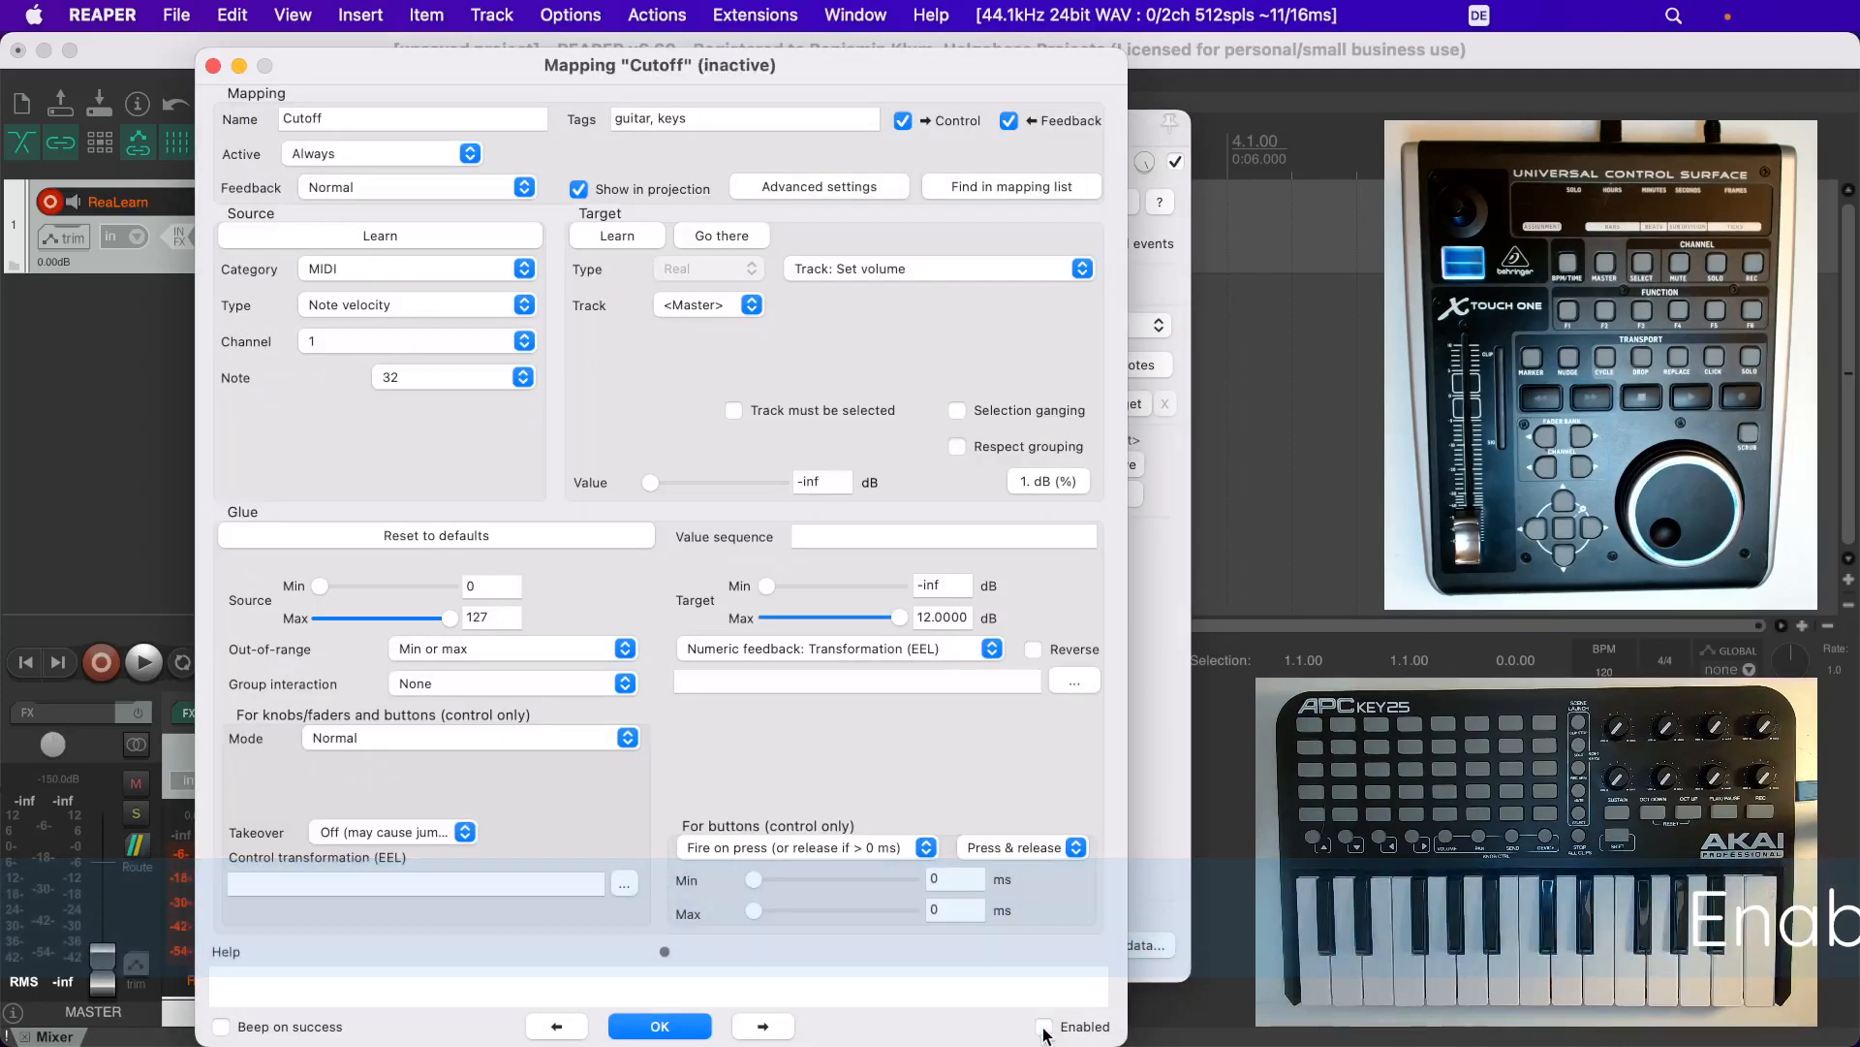
{"action": "left_click", "coordinate": [1044, 1029]}
{"action": "left_click", "coordinate": [1044, 1029]}
{"action": "left_click", "coordinate": [1043, 1029]}
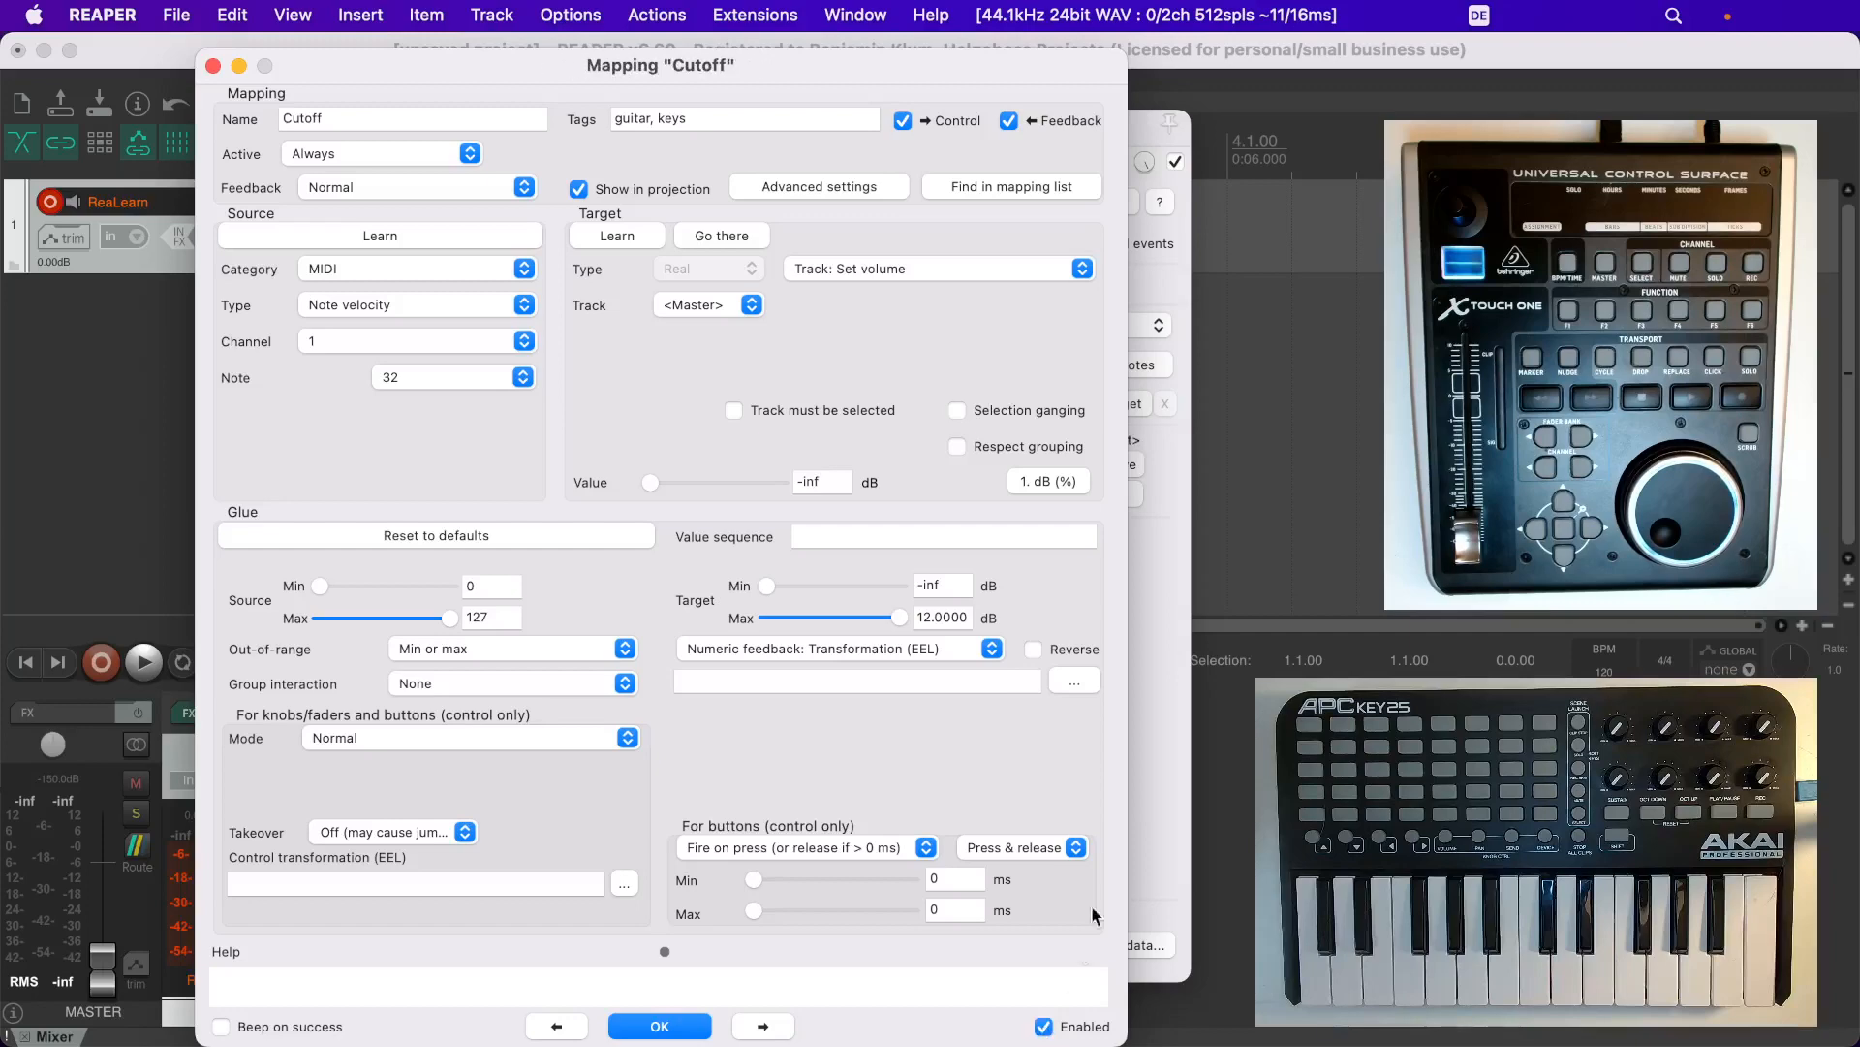
{"action": "left_click", "coordinate": [1132, 827]}
Disable the Cutoff mapping in its own window and re-enable it in the ReaLearn mapping list
{"action": "left_click", "coordinate": [1044, 1028]}
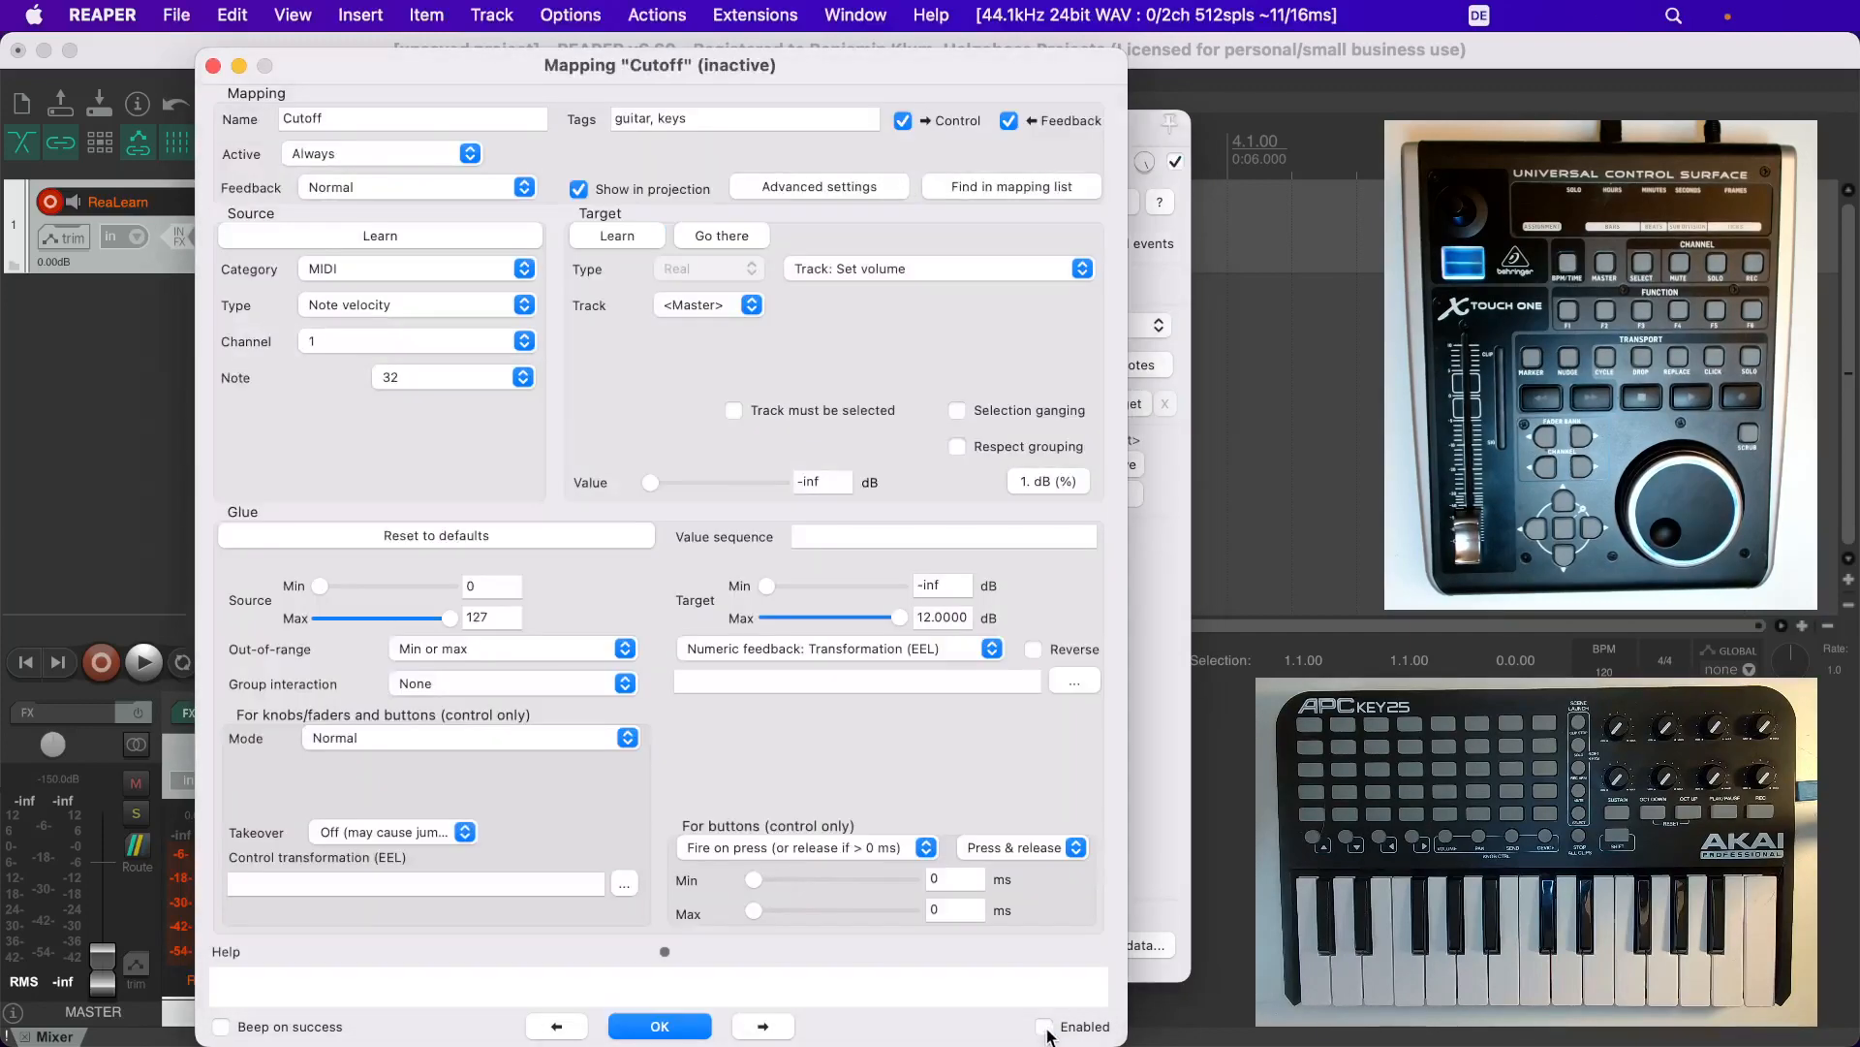
{"action": "left_click", "coordinate": [1165, 864]}
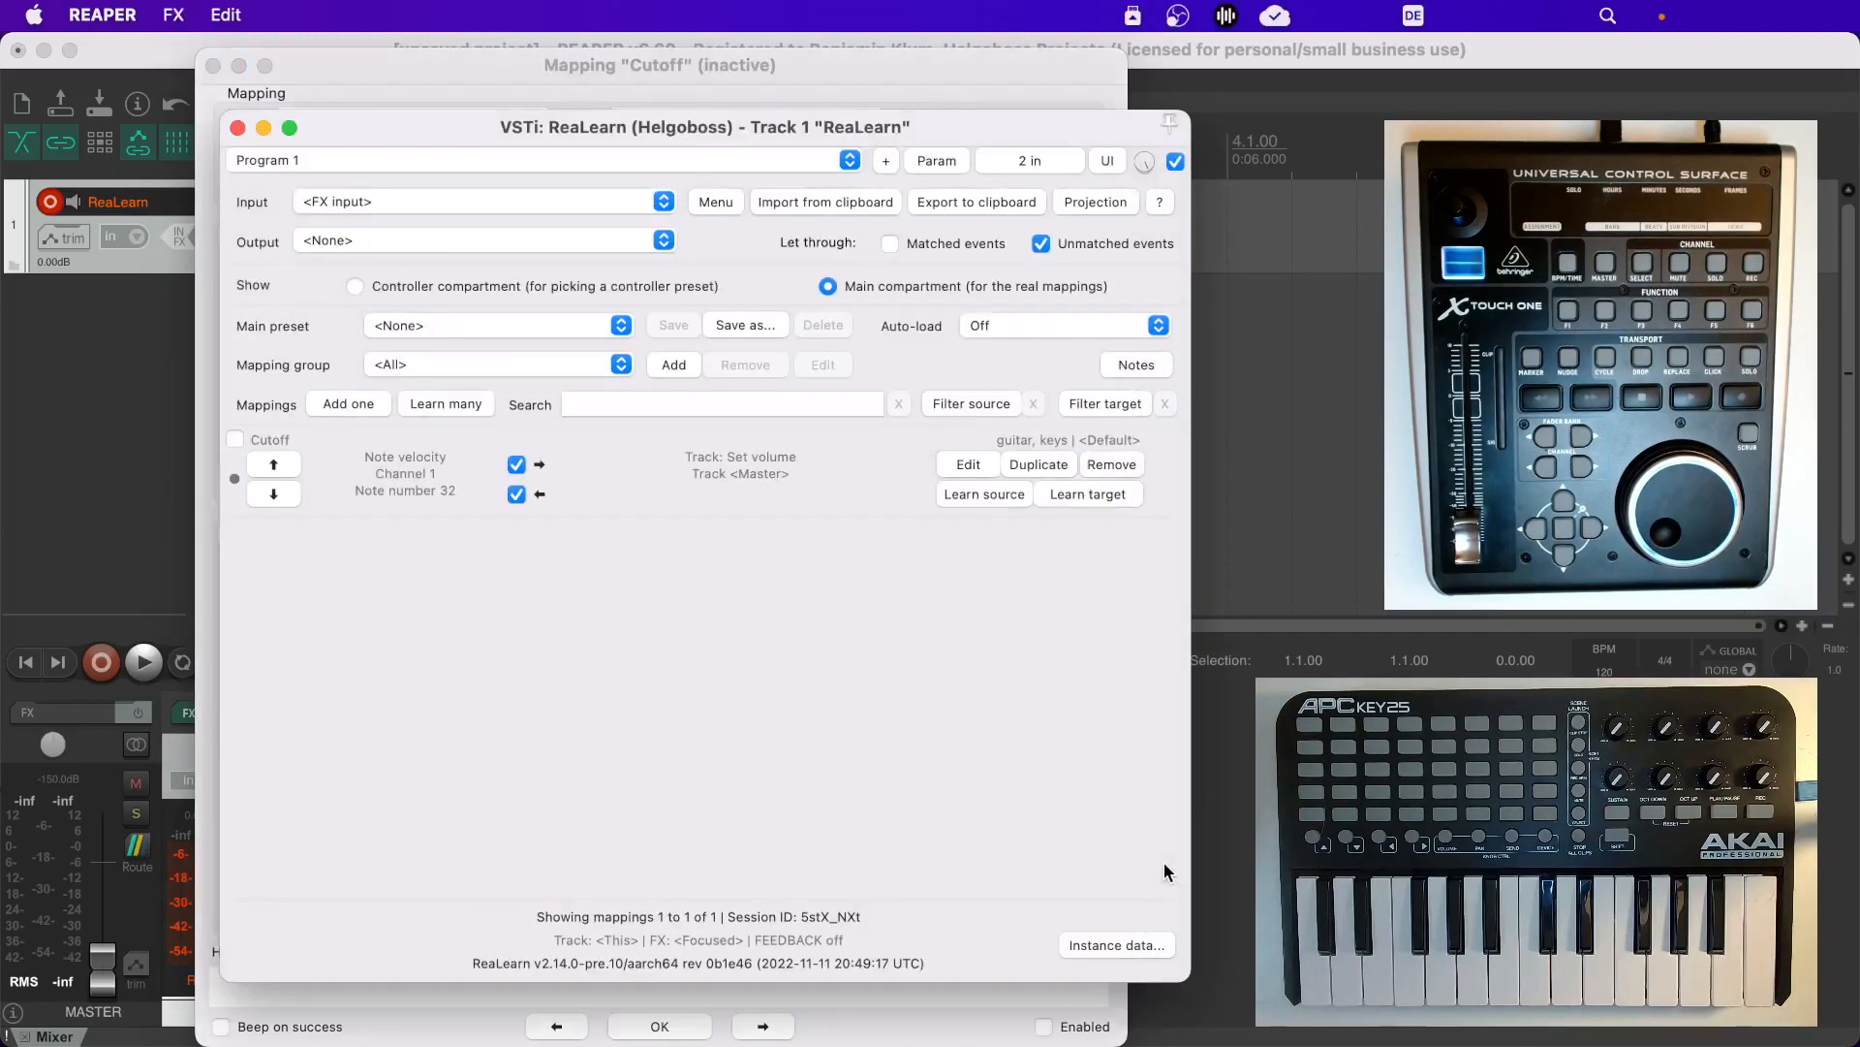
{"action": "left_click", "coordinate": [235, 439]}
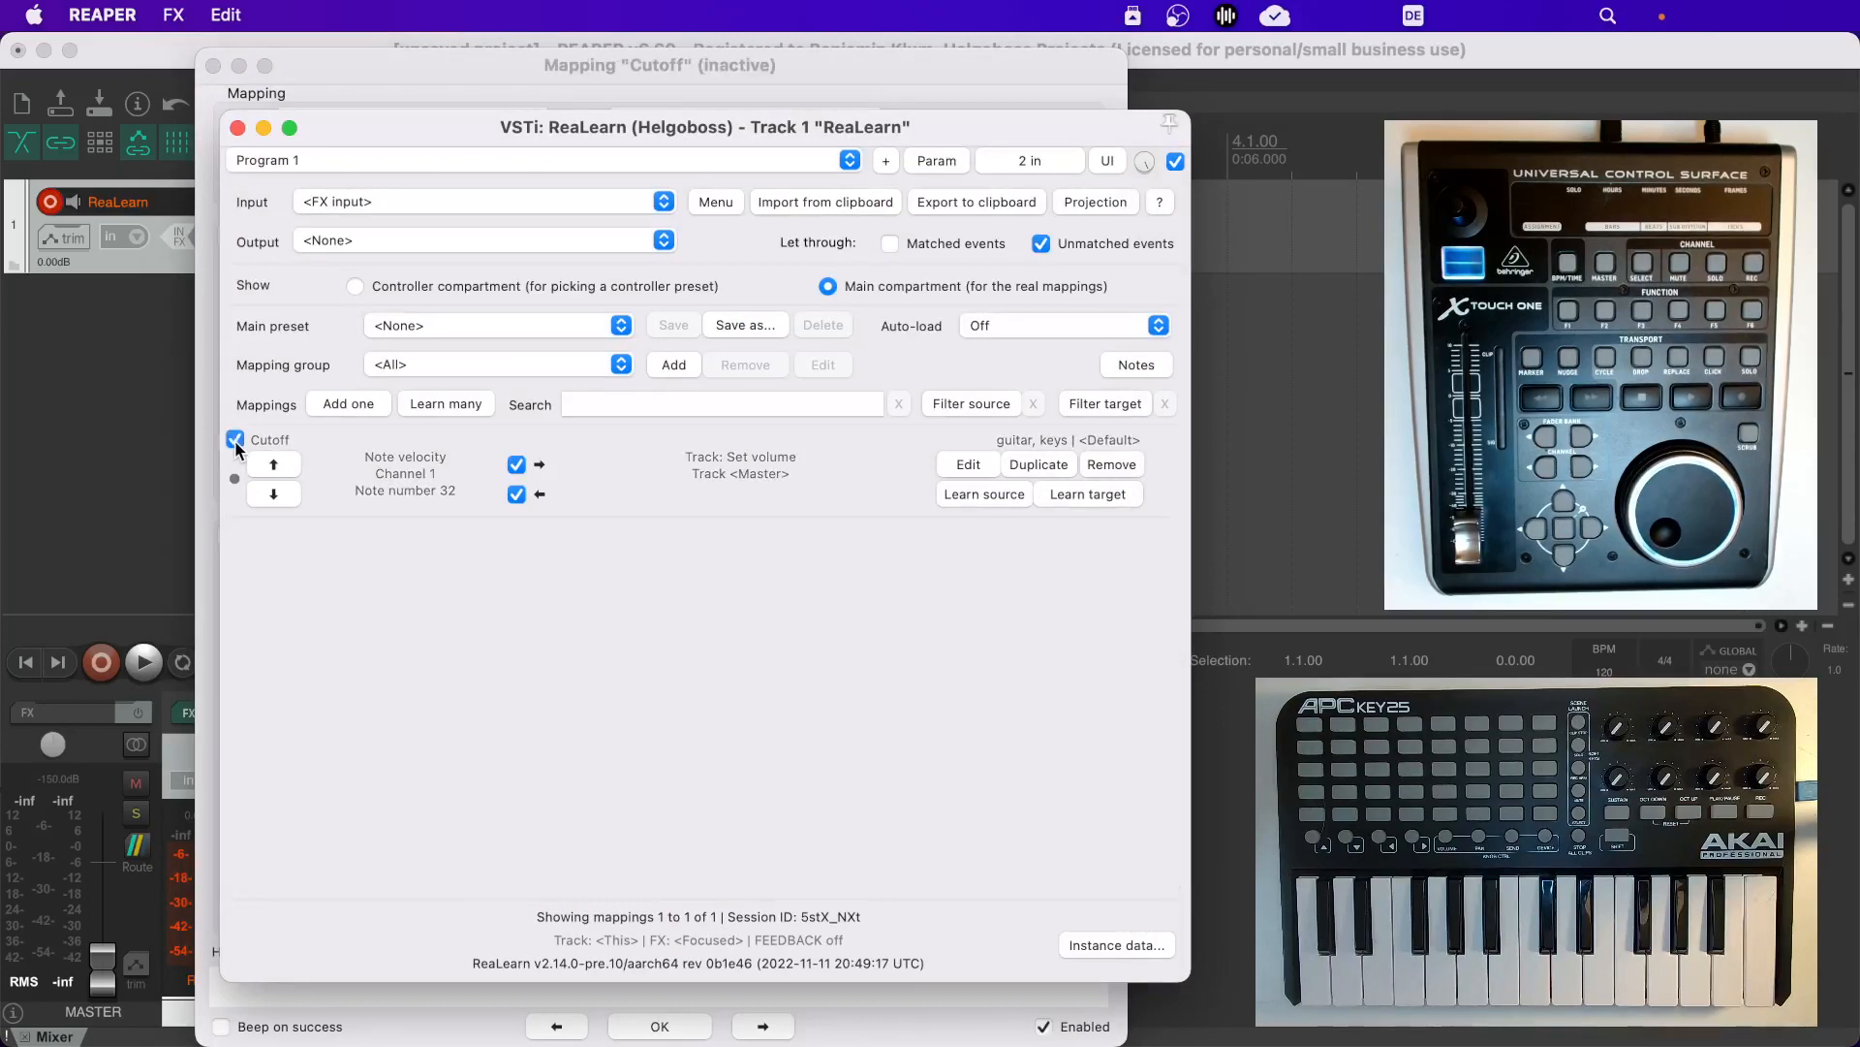
Close the ReaLearn plug-in window and learn MIDI note velocity, channel 1, note 26 as the Cutoff mapping's source
{"action": "left_click", "coordinate": [238, 129]}
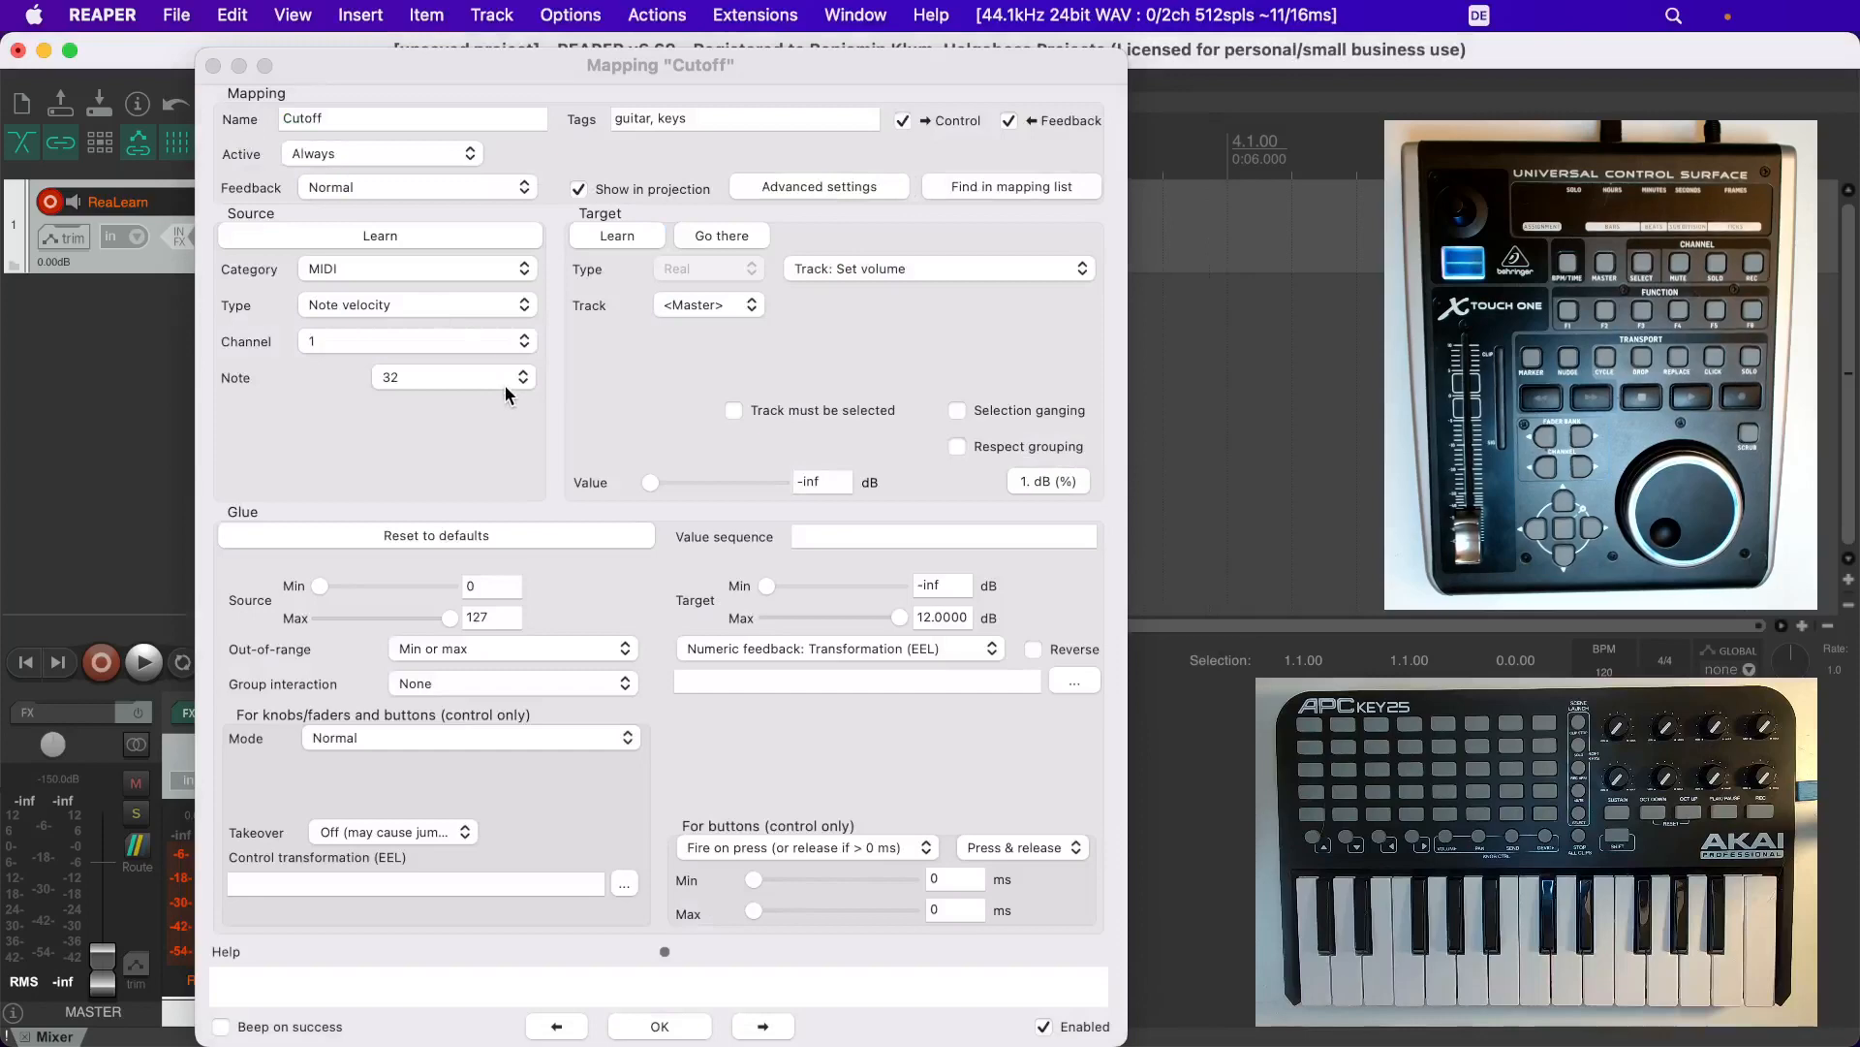
{"action": "left_click", "coordinate": [576, 61]}
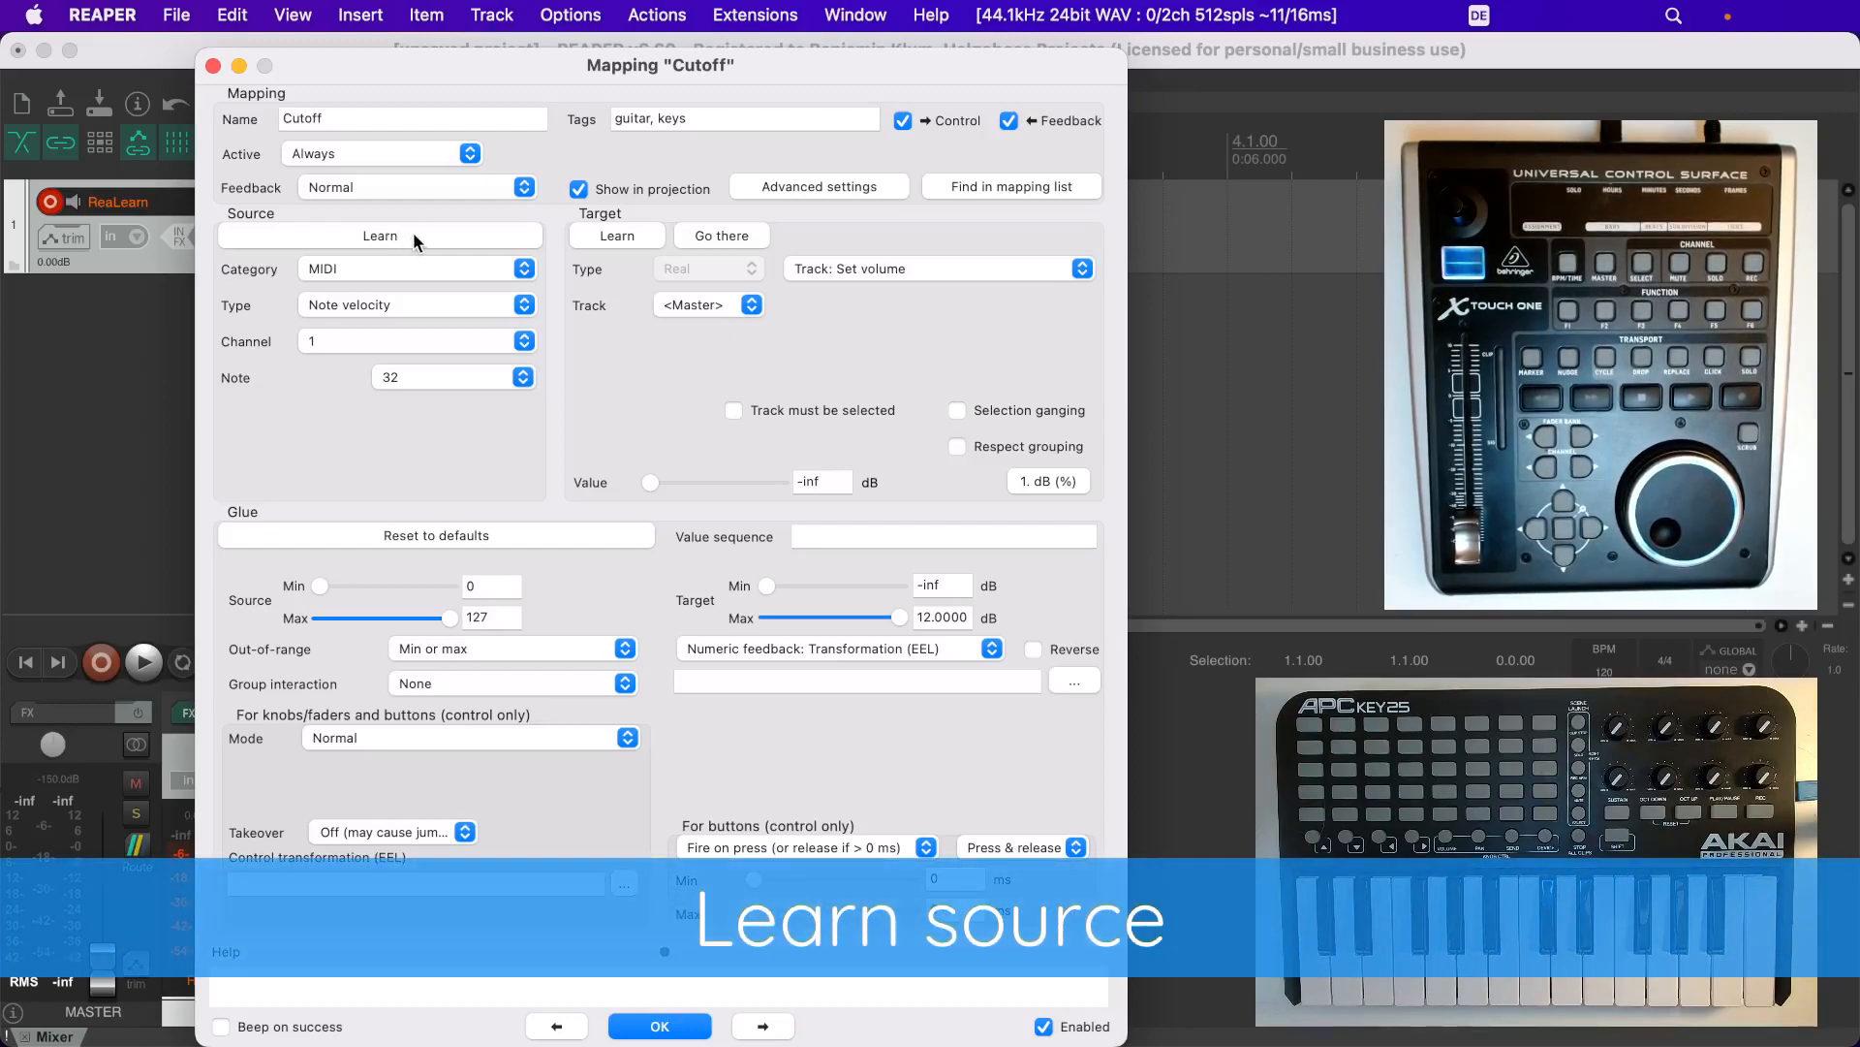
{"action": "left_click", "coordinate": [413, 236]}
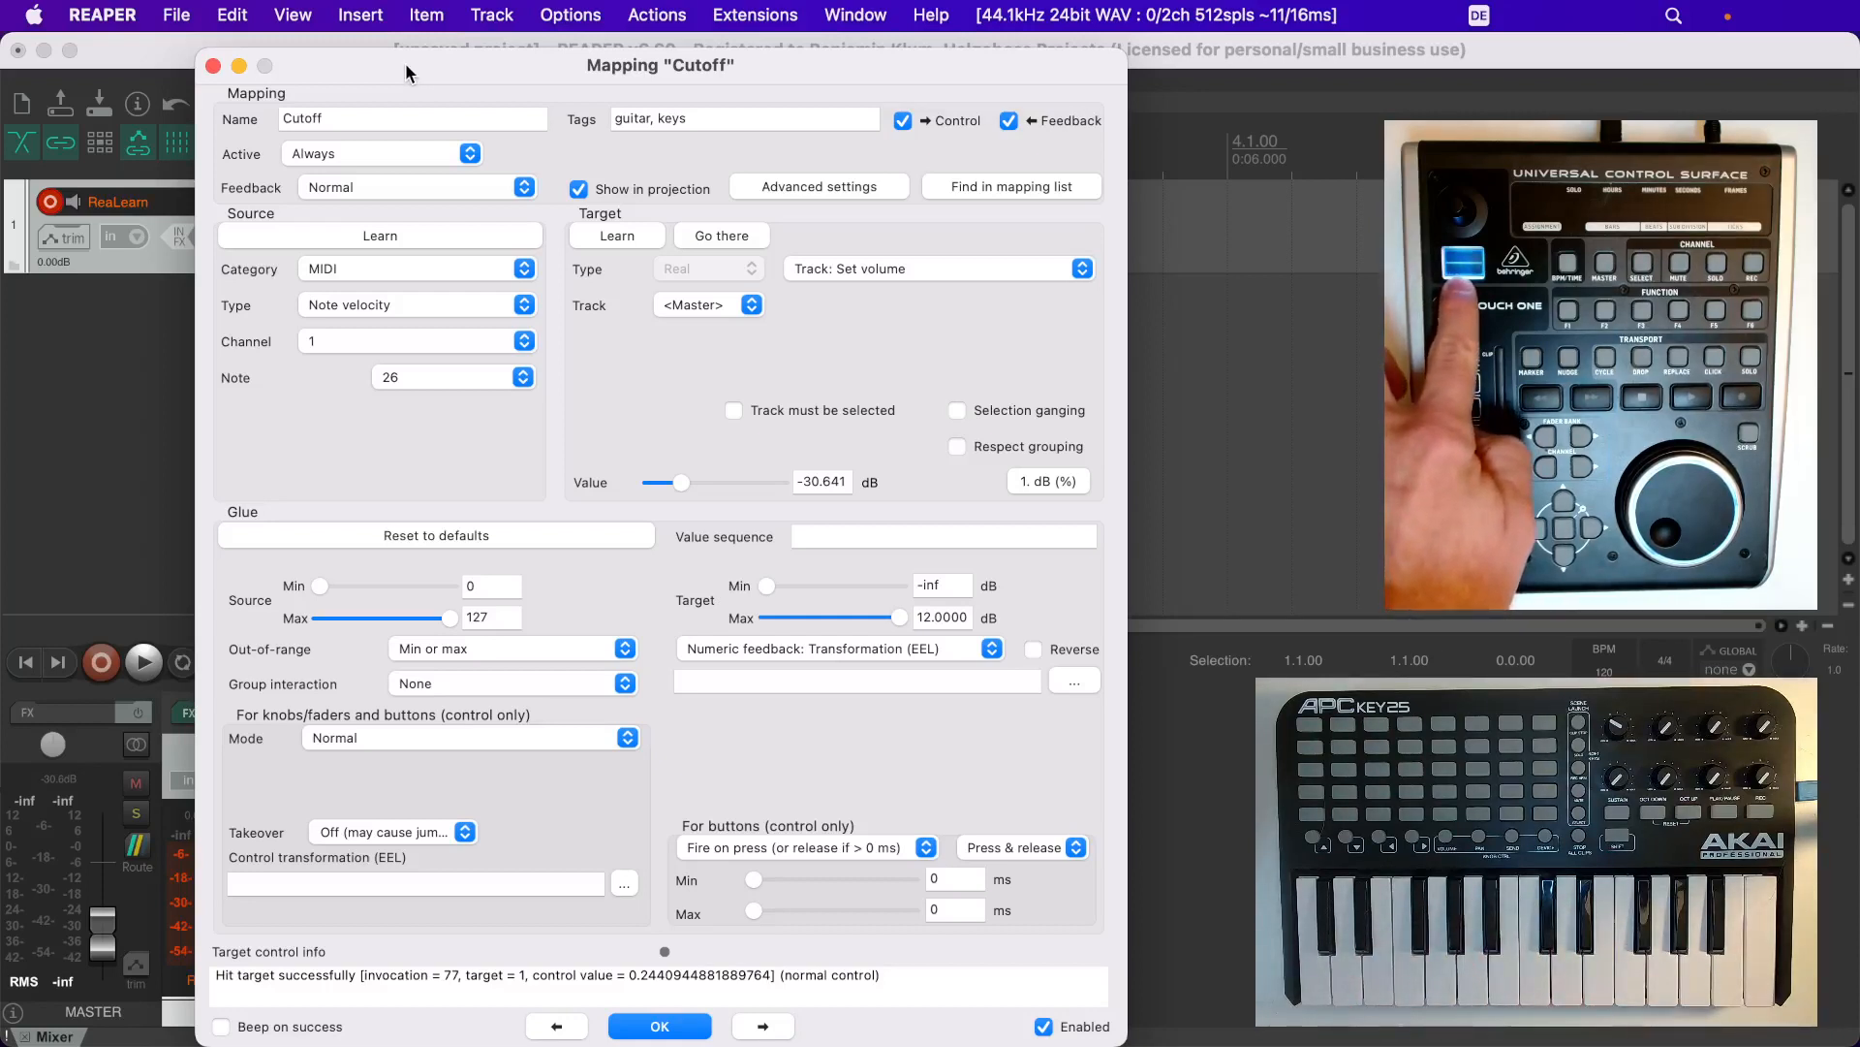
Change the Cutoff mapping's MIDI source type to Display (feedback only)
{"action": "left_click", "coordinate": [386, 235]}
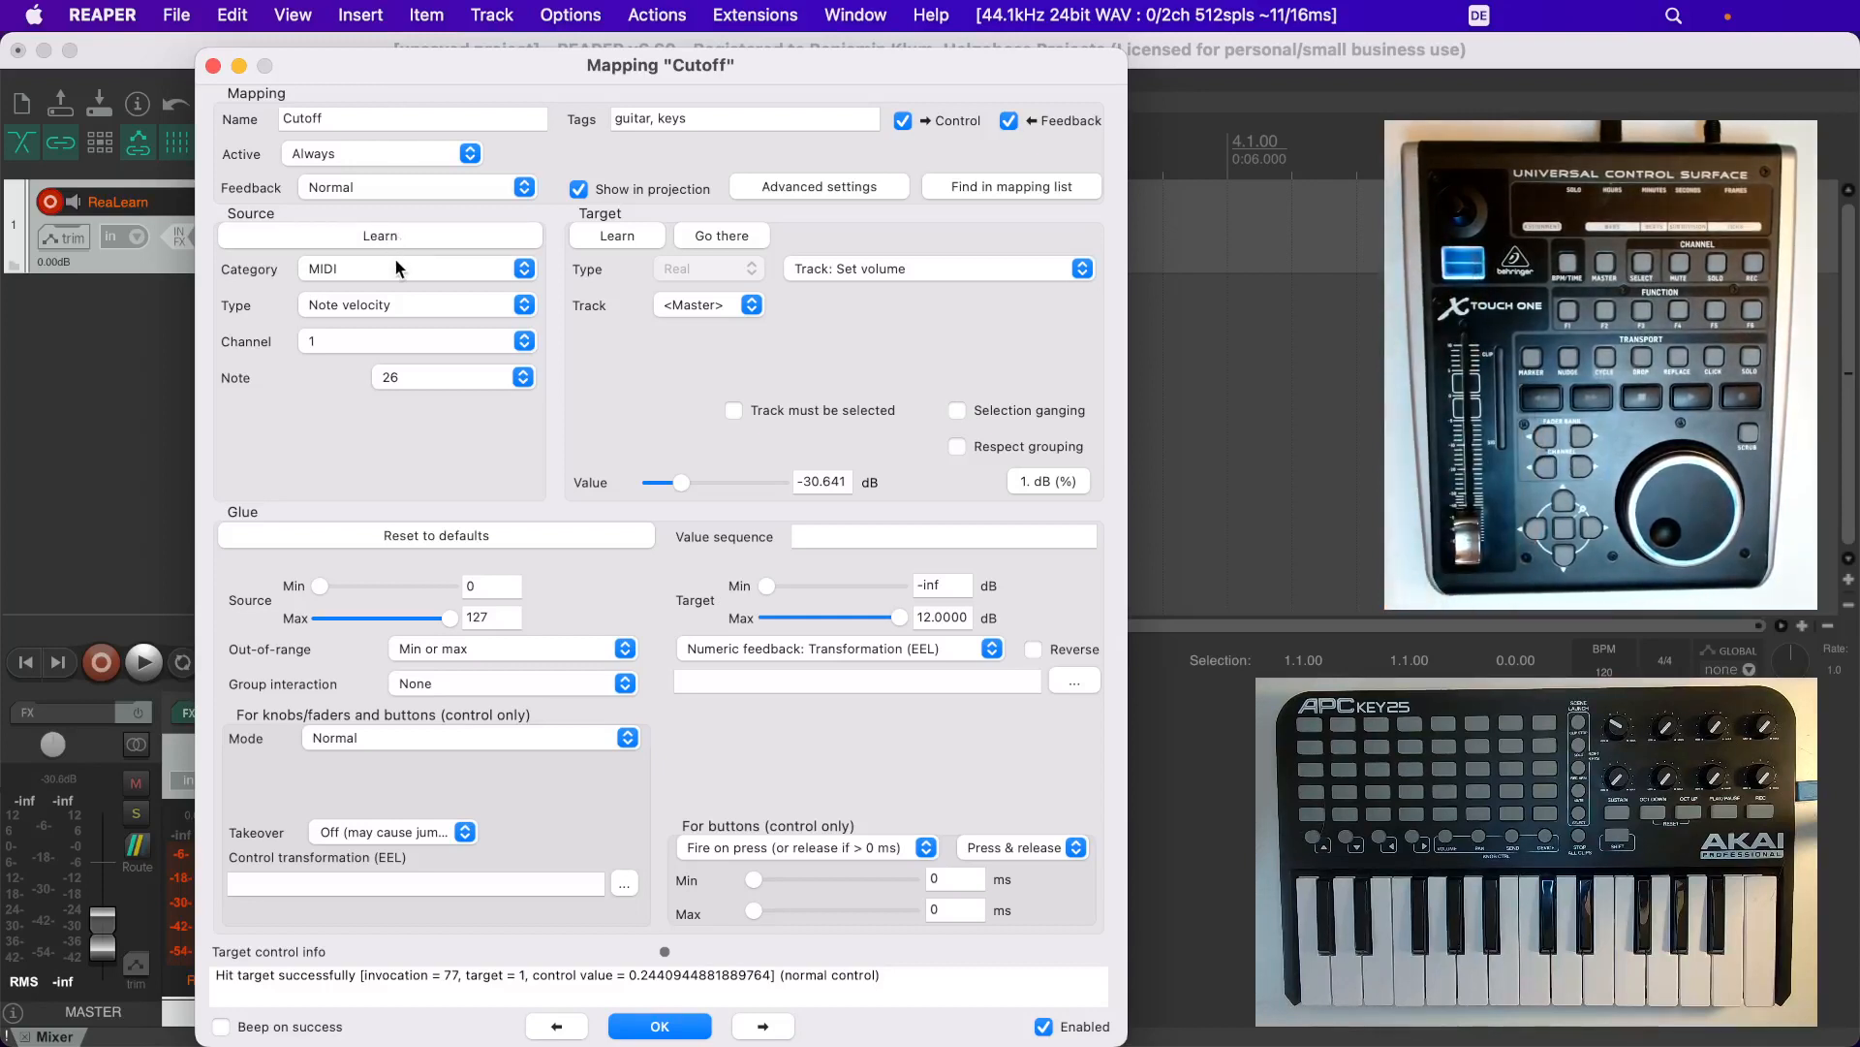
{"action": "left_click", "coordinate": [394, 304]}
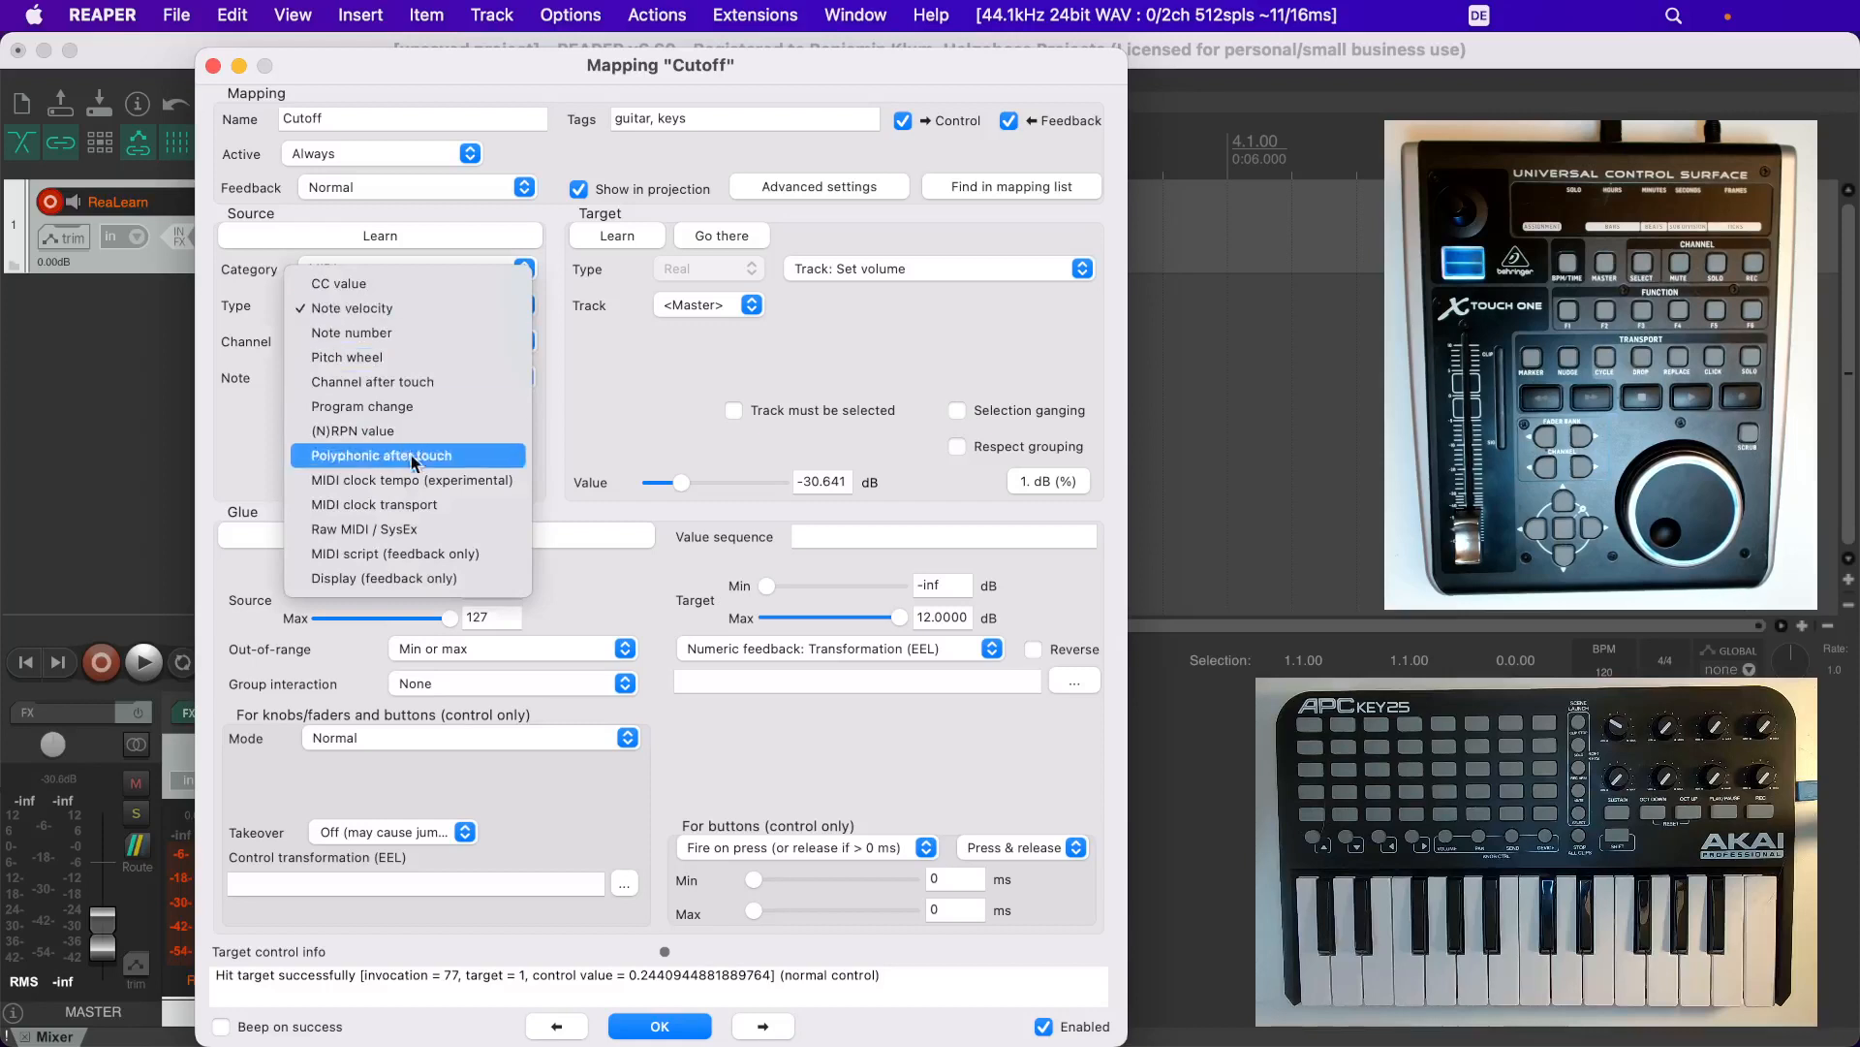
{"action": "left_click", "coordinate": [408, 578]}
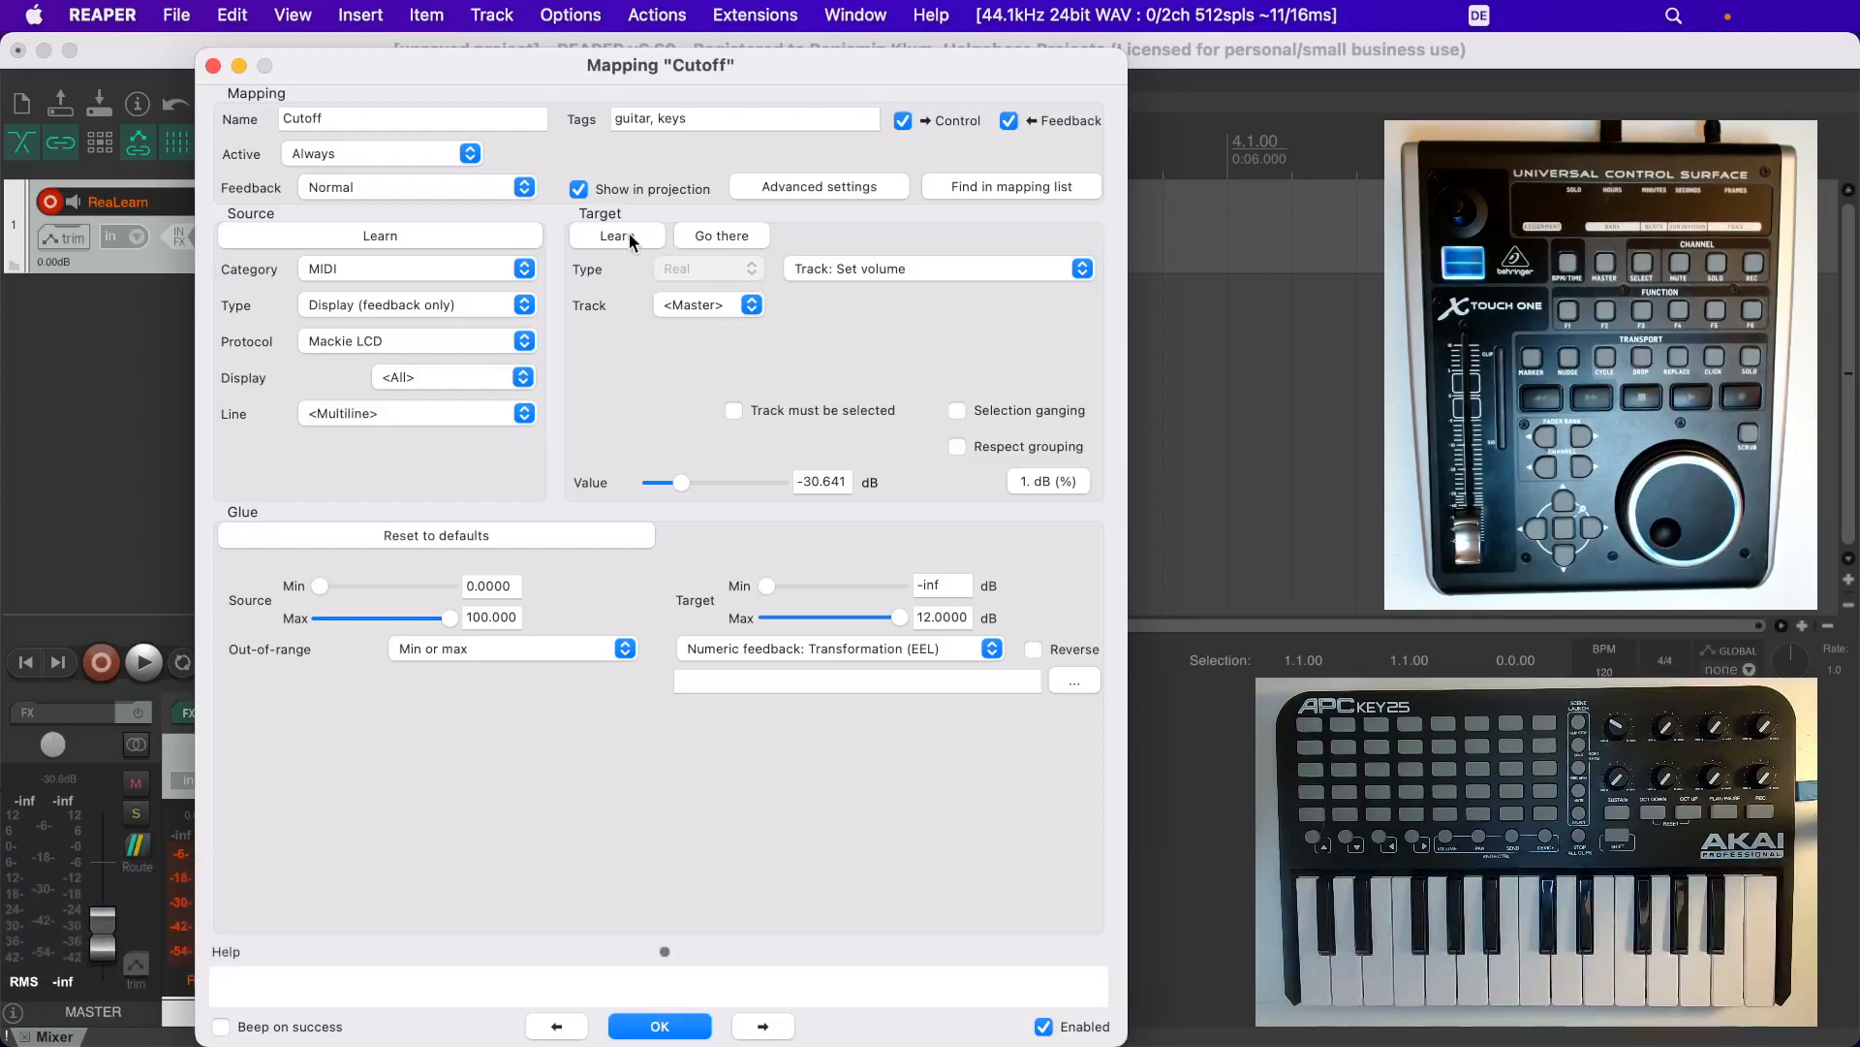
Raise the master fader to about -2.85 dB and learn the master track's mute as the Cutoff mapping's target, leaving the master unmuted
{"action": "left_click_drag", "start_coordinate": [112, 946], "coordinate": [105, 881]}
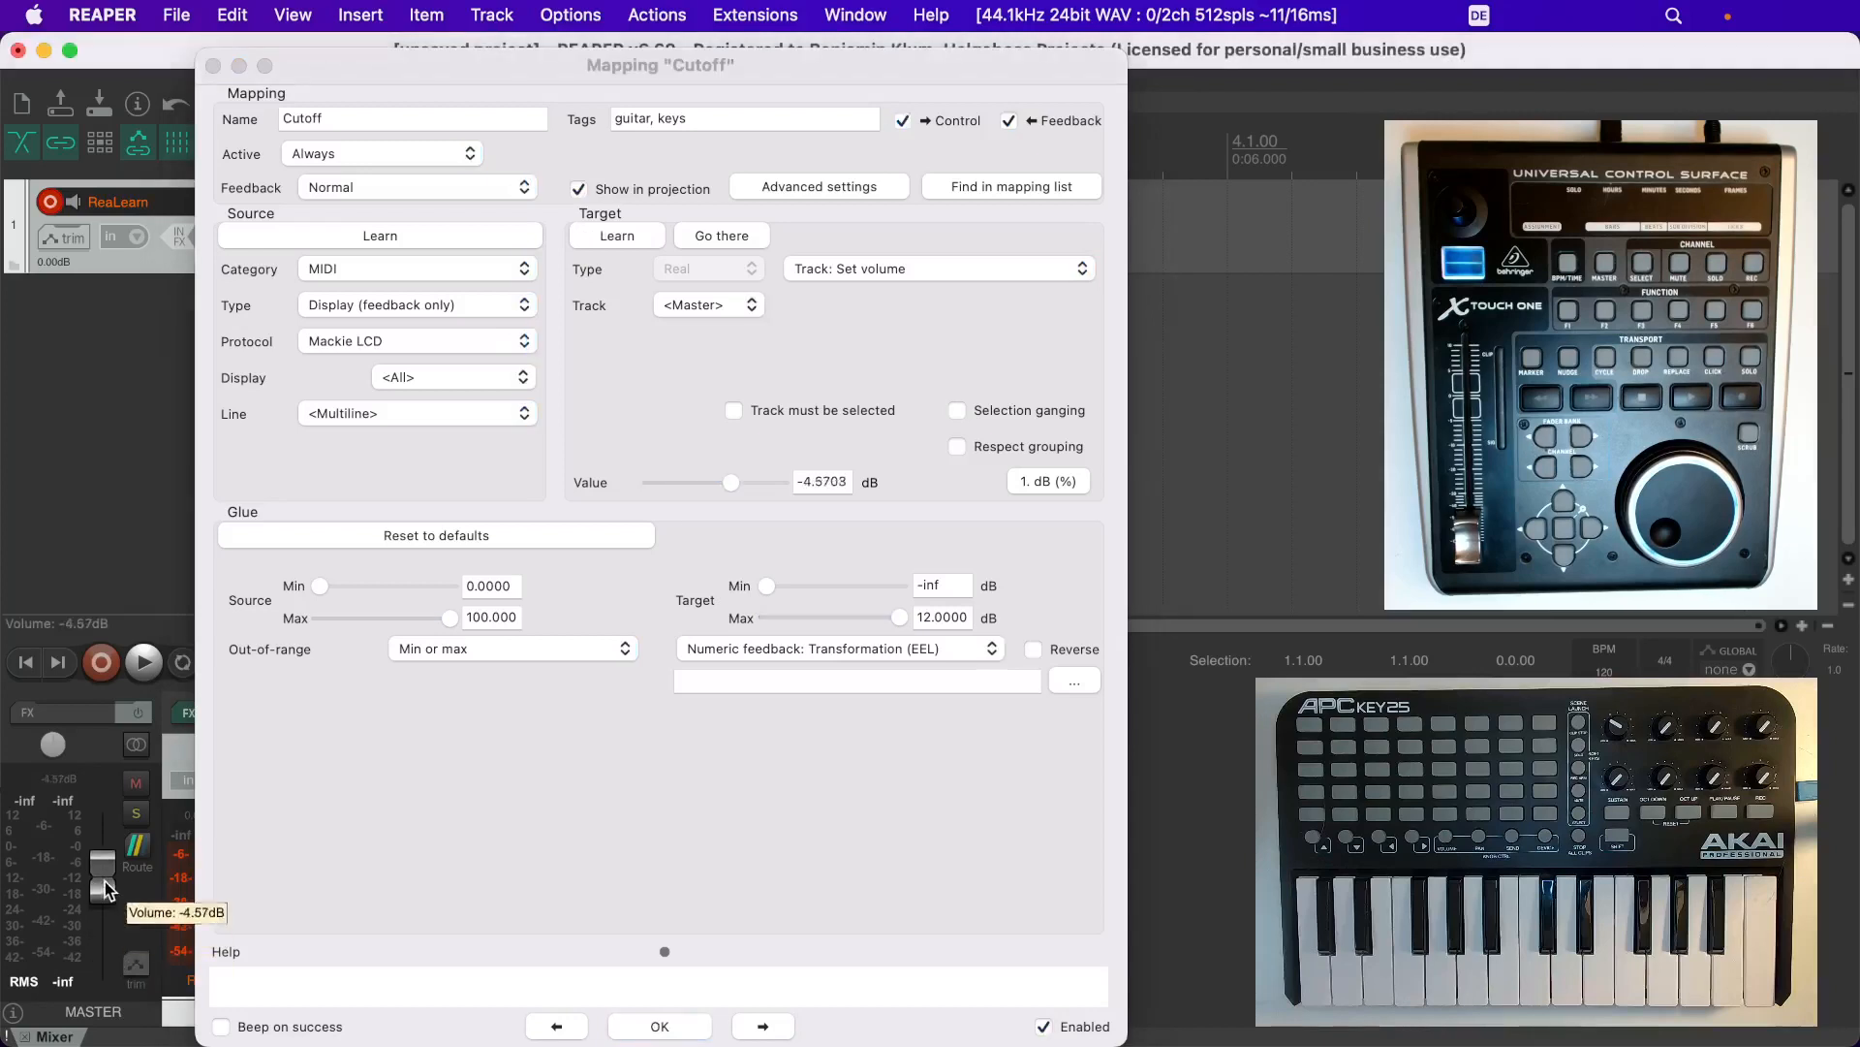
{"action": "left_click", "coordinate": [644, 236]}
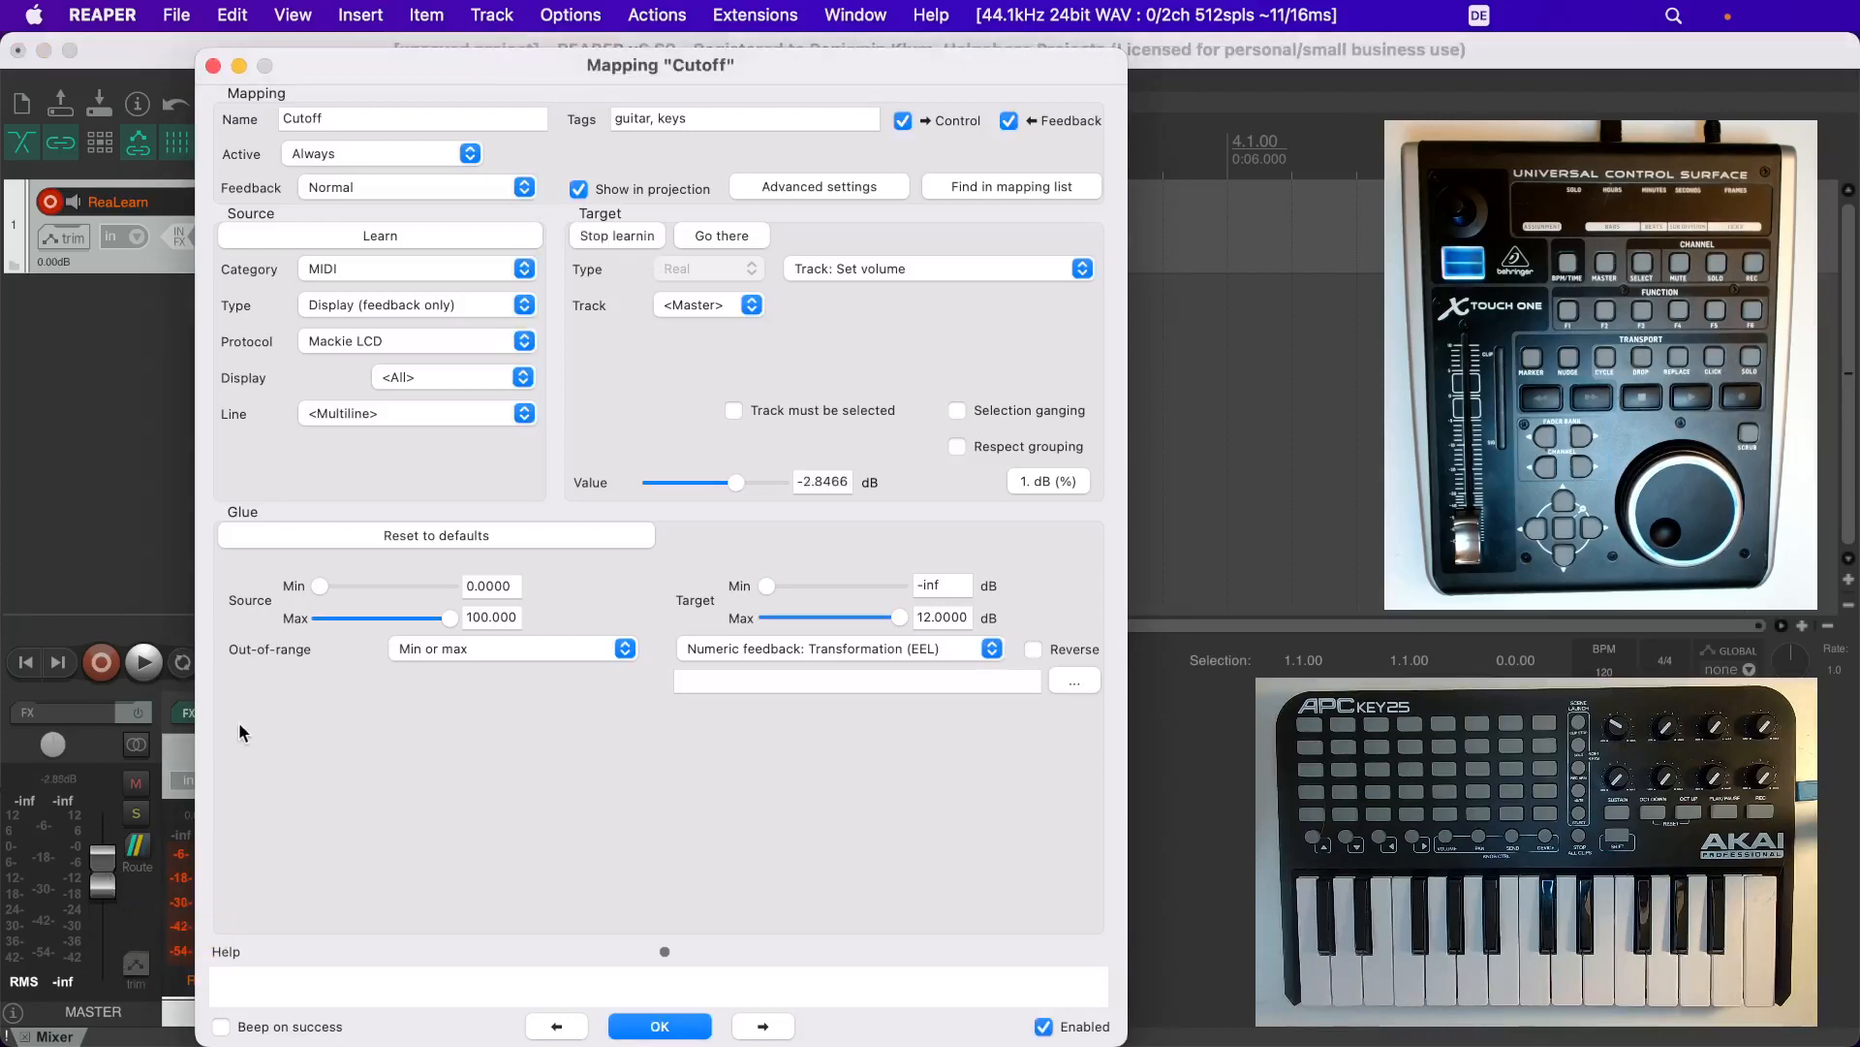
{"action": "left_click", "coordinate": [136, 785]}
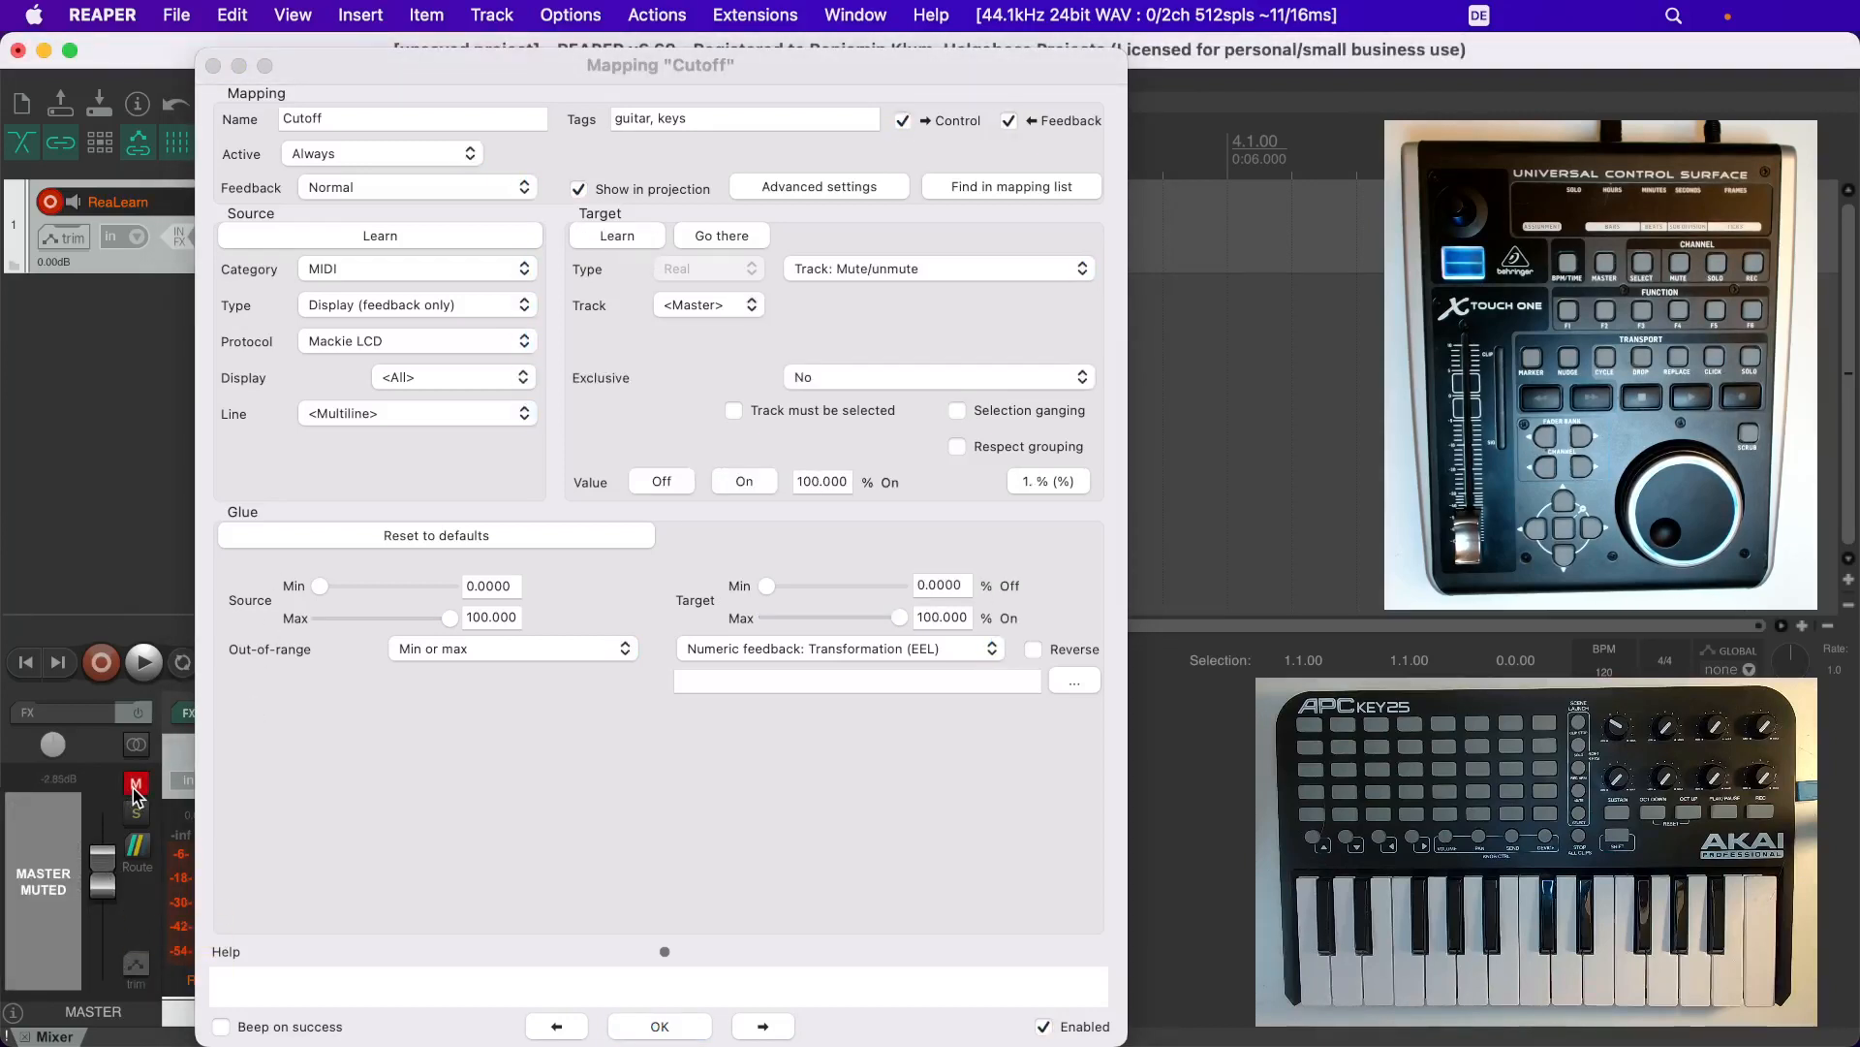
{"action": "left_click", "coordinate": [135, 785]}
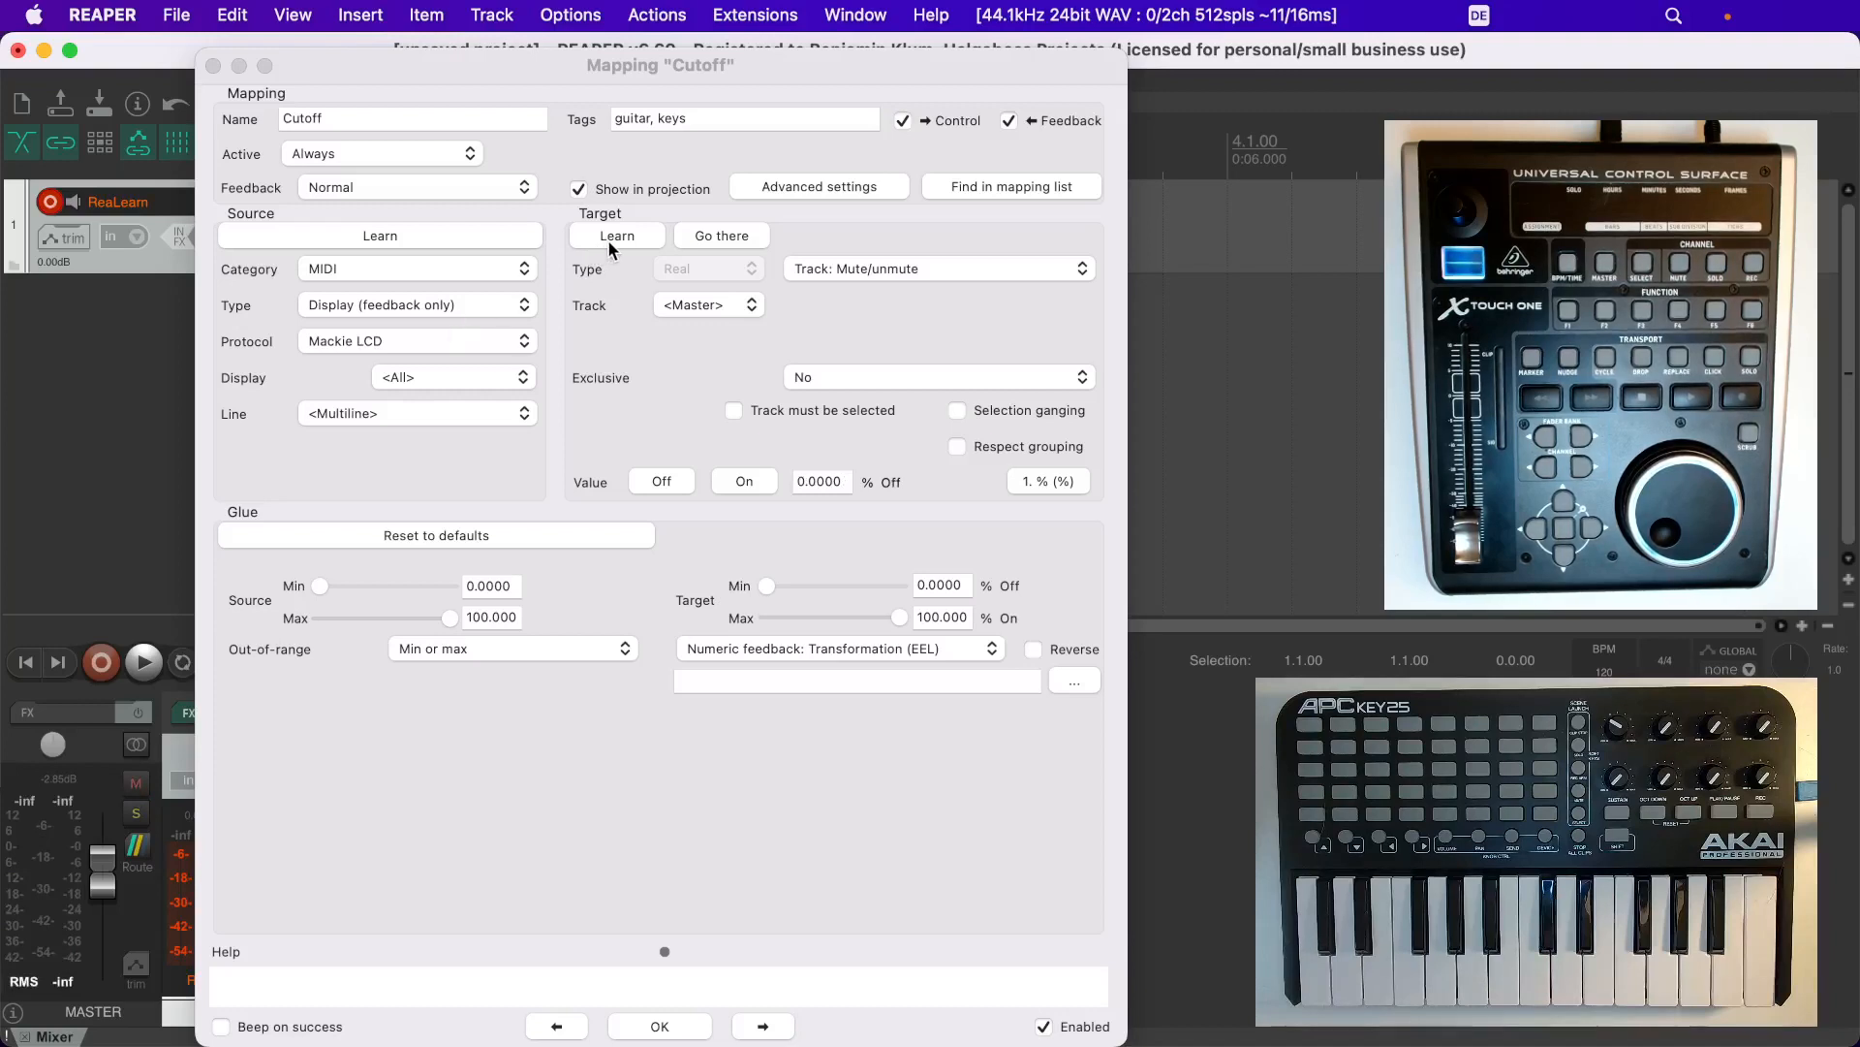
Examine the full range of available target types for the Cutoff mapping, keeping Track: Mute/unmute
{"action": "left_click", "coordinate": [997, 271]}
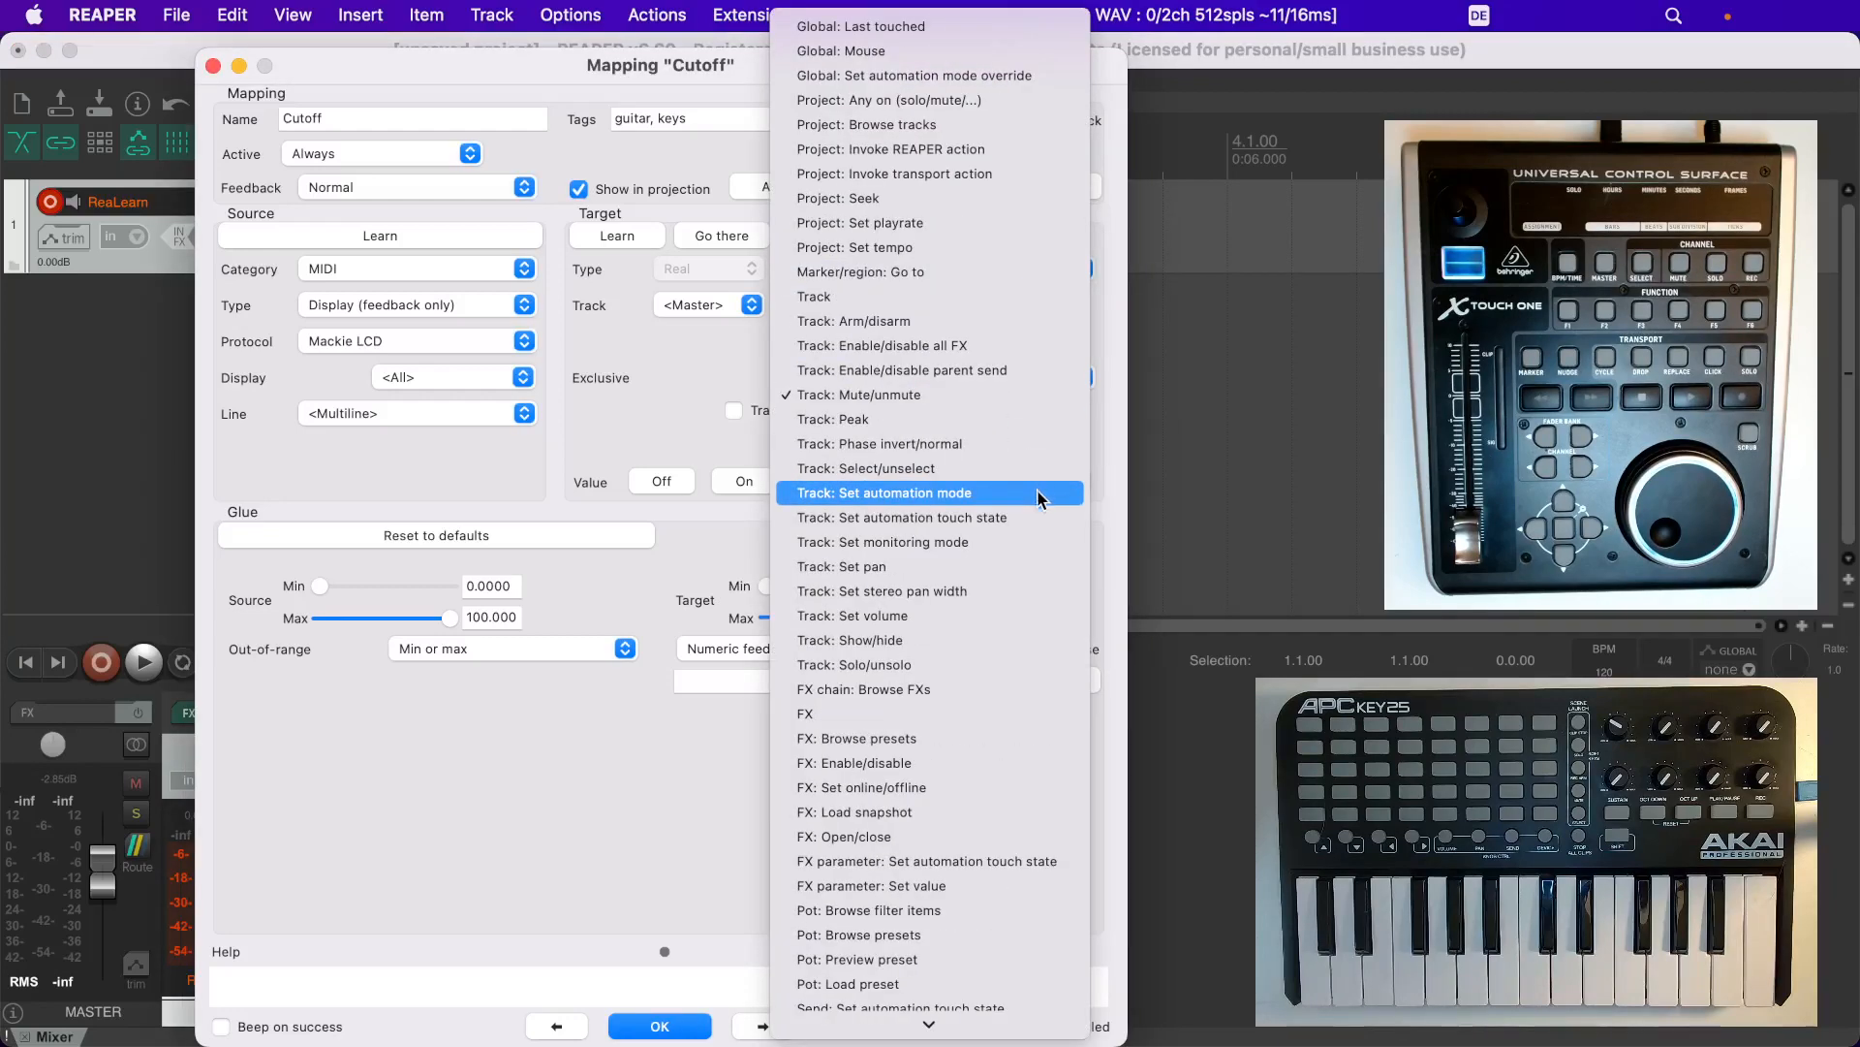
{"action": "scroll", "coordinate": [1033, 585], "scroll_direction": "down", "scroll_amount": 5}
{"action": "scroll", "coordinate": [1033, 585], "scroll_direction": "up", "scroll_amount": 5}
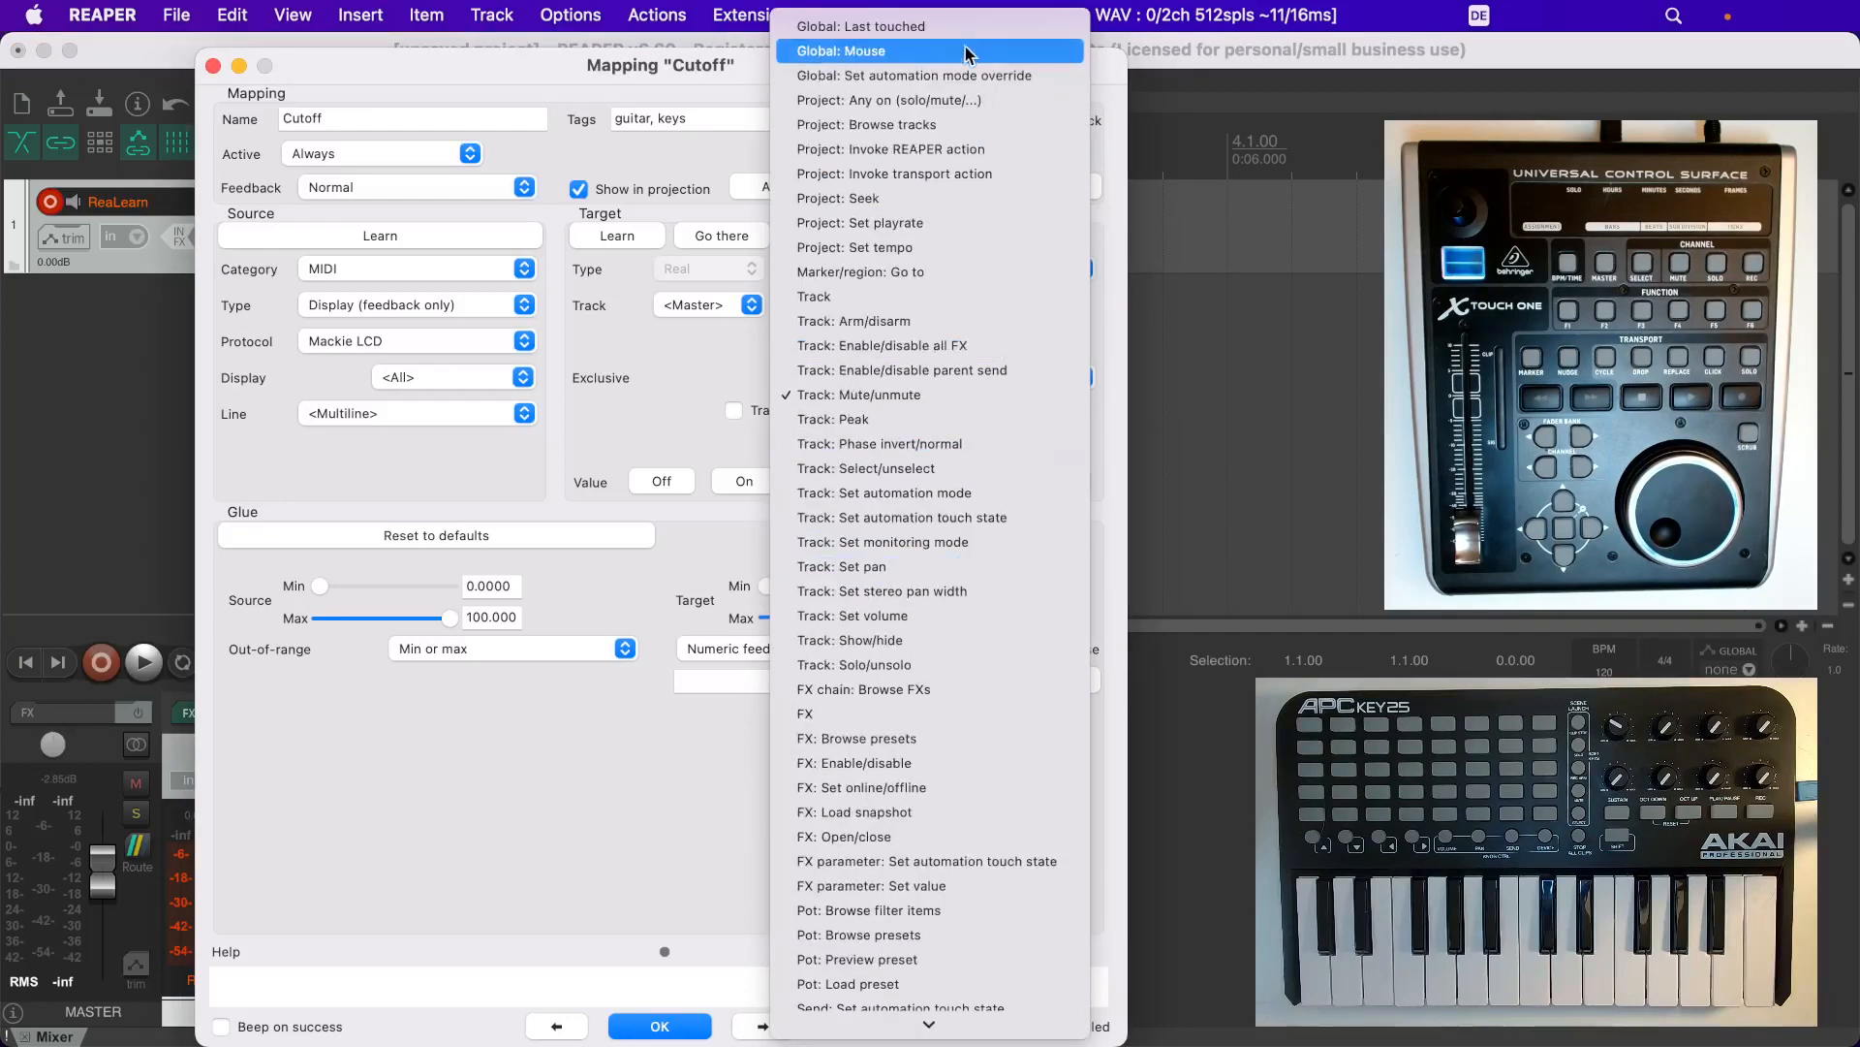
{"action": "scroll", "coordinate": [964, 581], "scroll_direction": "down", "scroll_amount": 8}
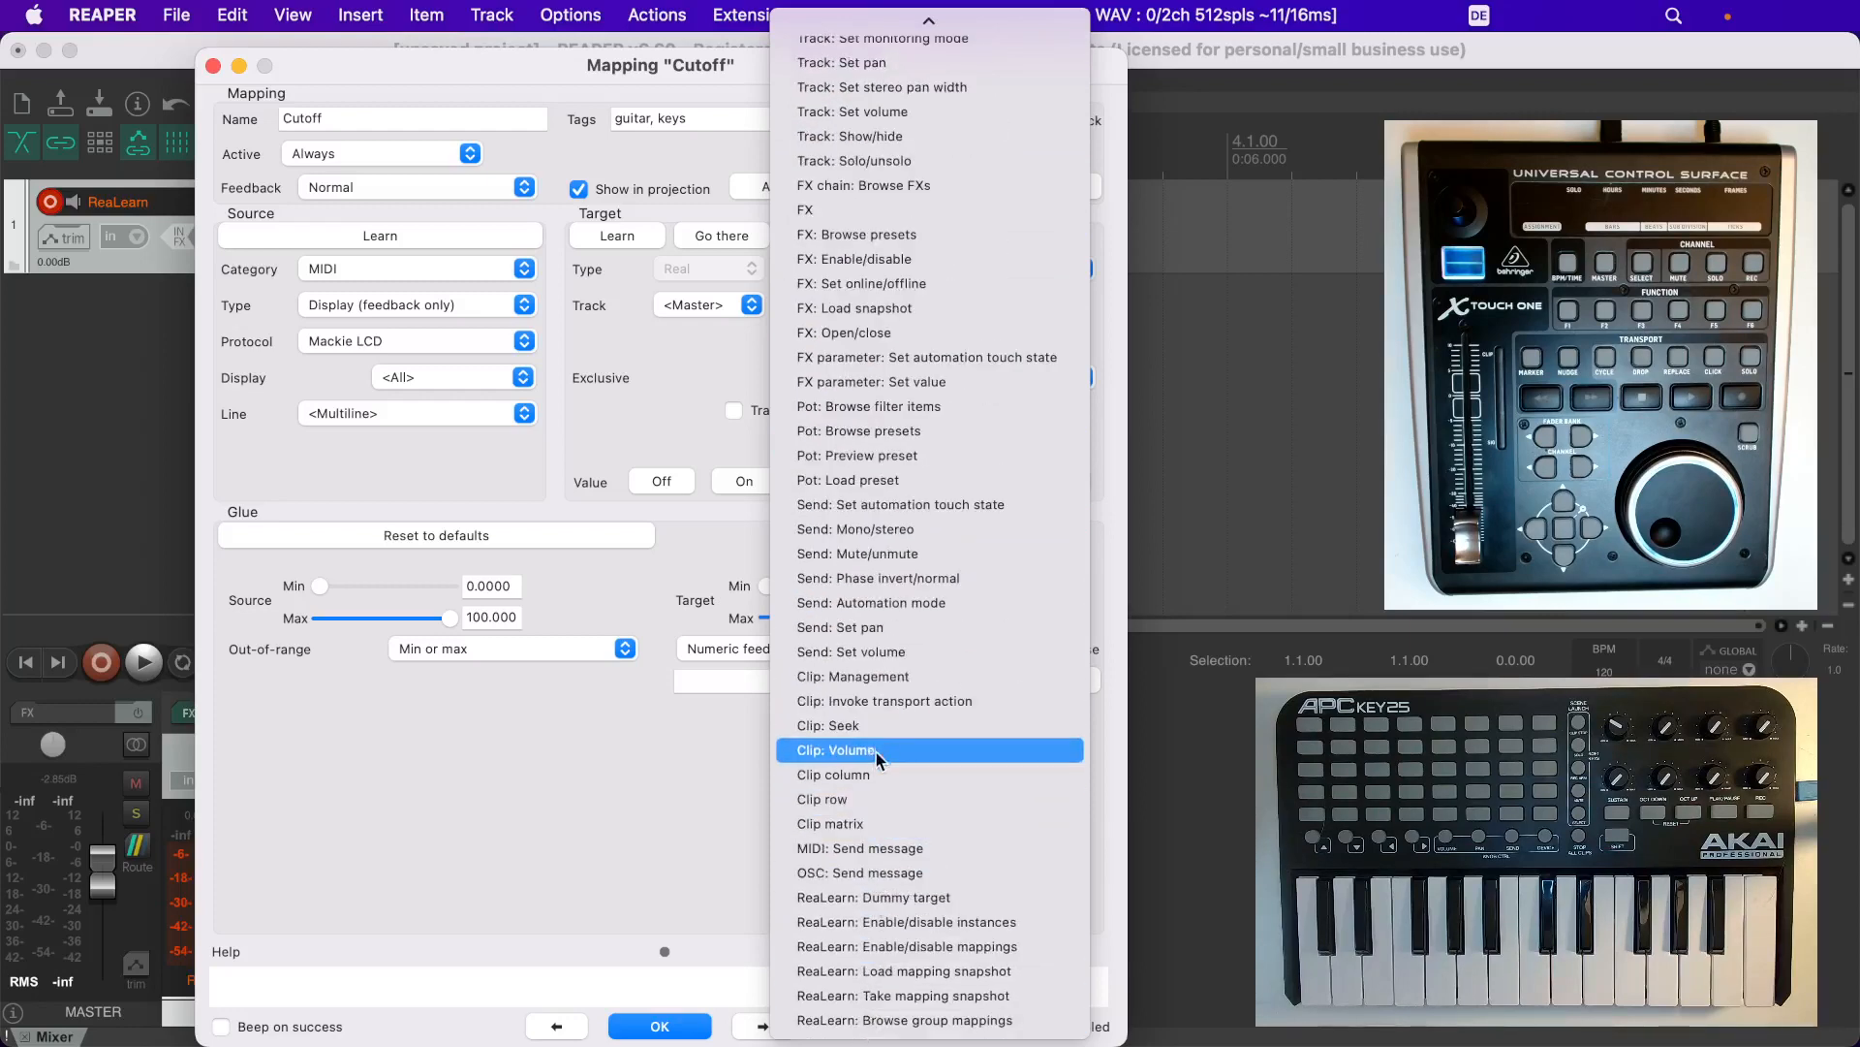
{"action": "scroll", "coordinate": [886, 642], "scroll_direction": "up", "scroll_amount": 2}
{"action": "scroll", "coordinate": [886, 636], "scroll_direction": "up", "scroll_amount": 10}
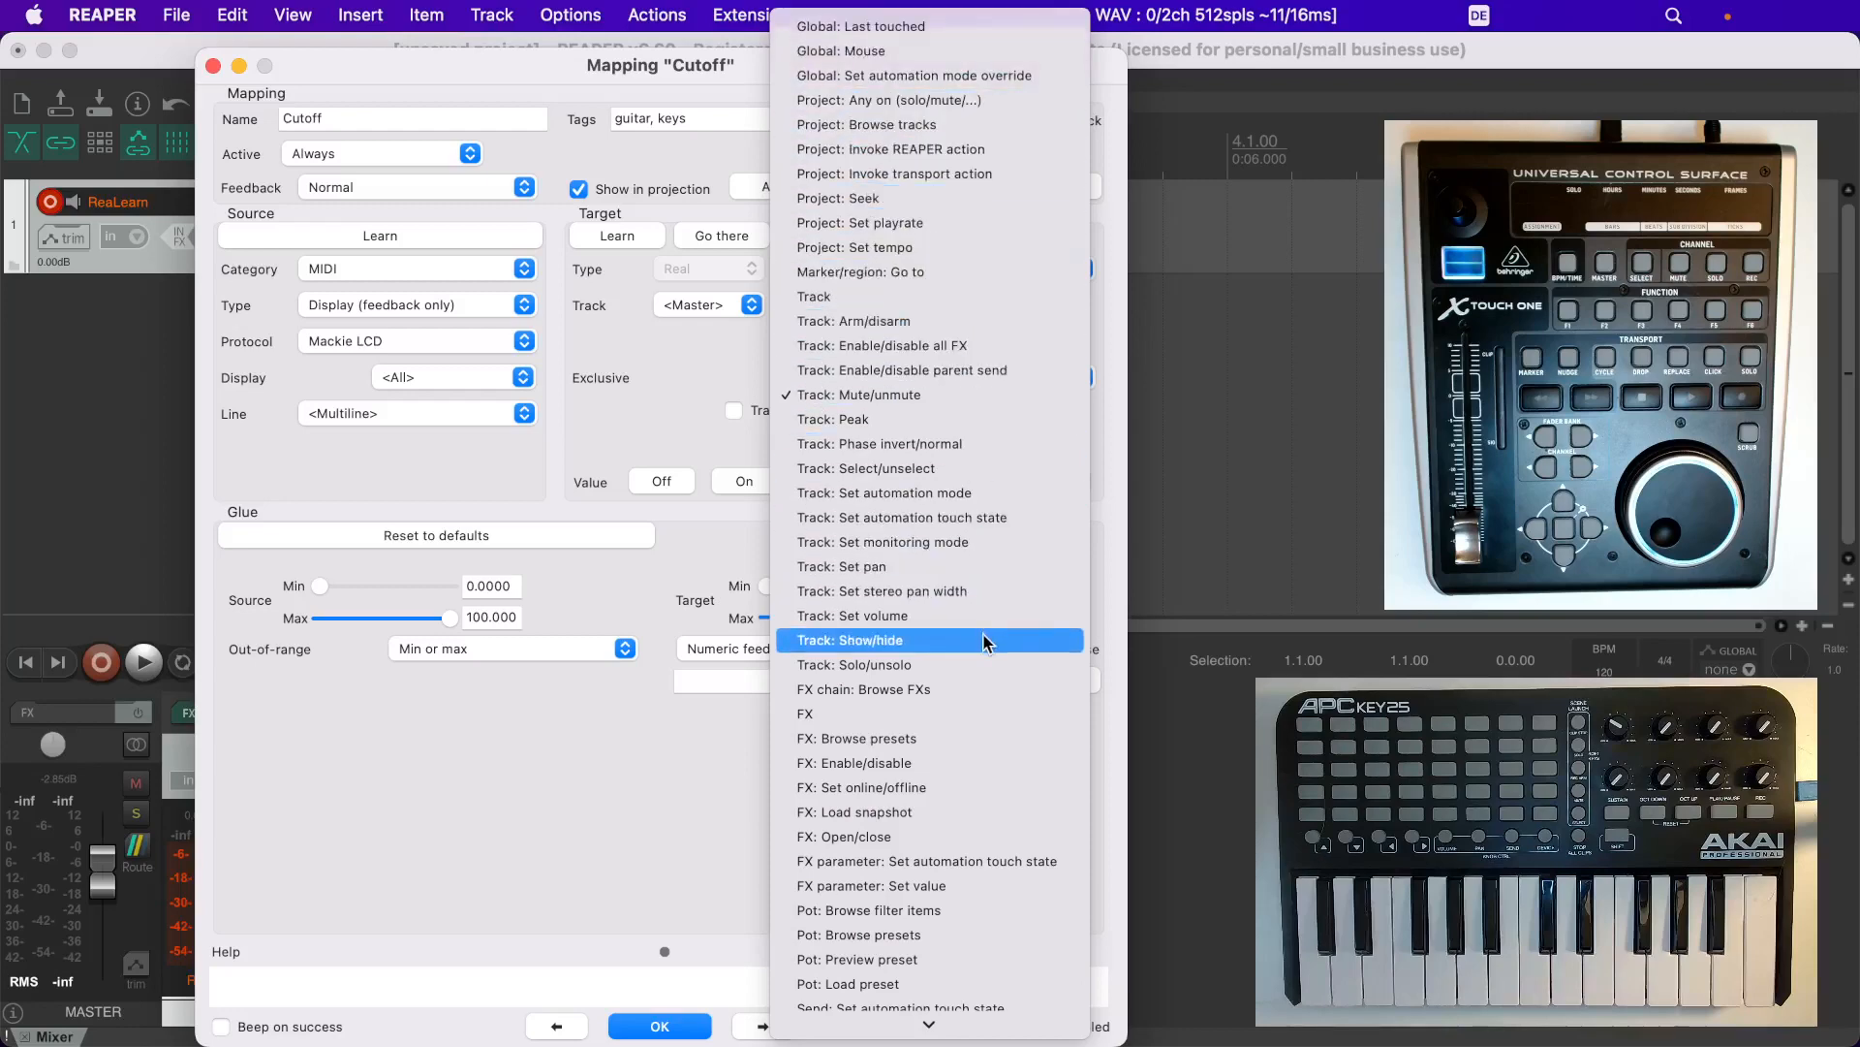
{"action": "scroll", "coordinate": [986, 669], "scroll_direction": "down", "scroll_amount": 5}
{"action": "scroll", "coordinate": [989, 683], "scroll_direction": "down", "scroll_amount": 3}
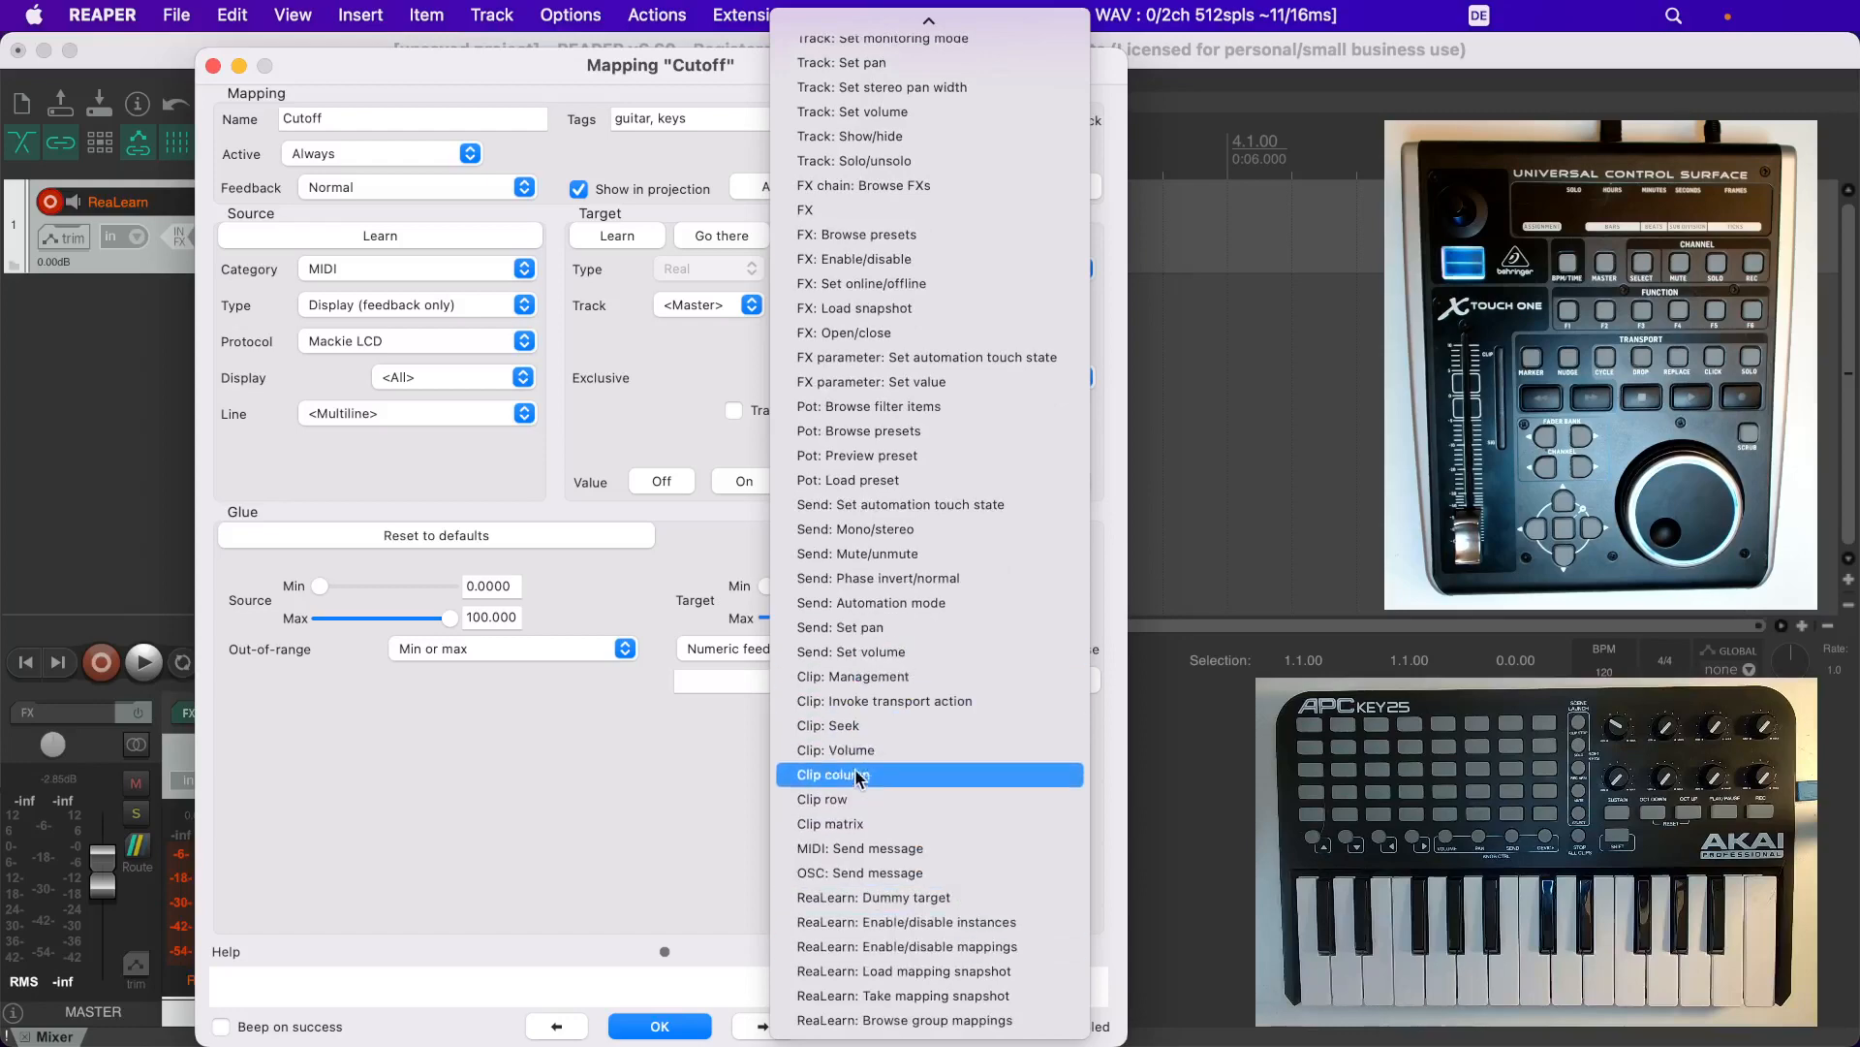
{"action": "left_click", "coordinate": [589, 841]}
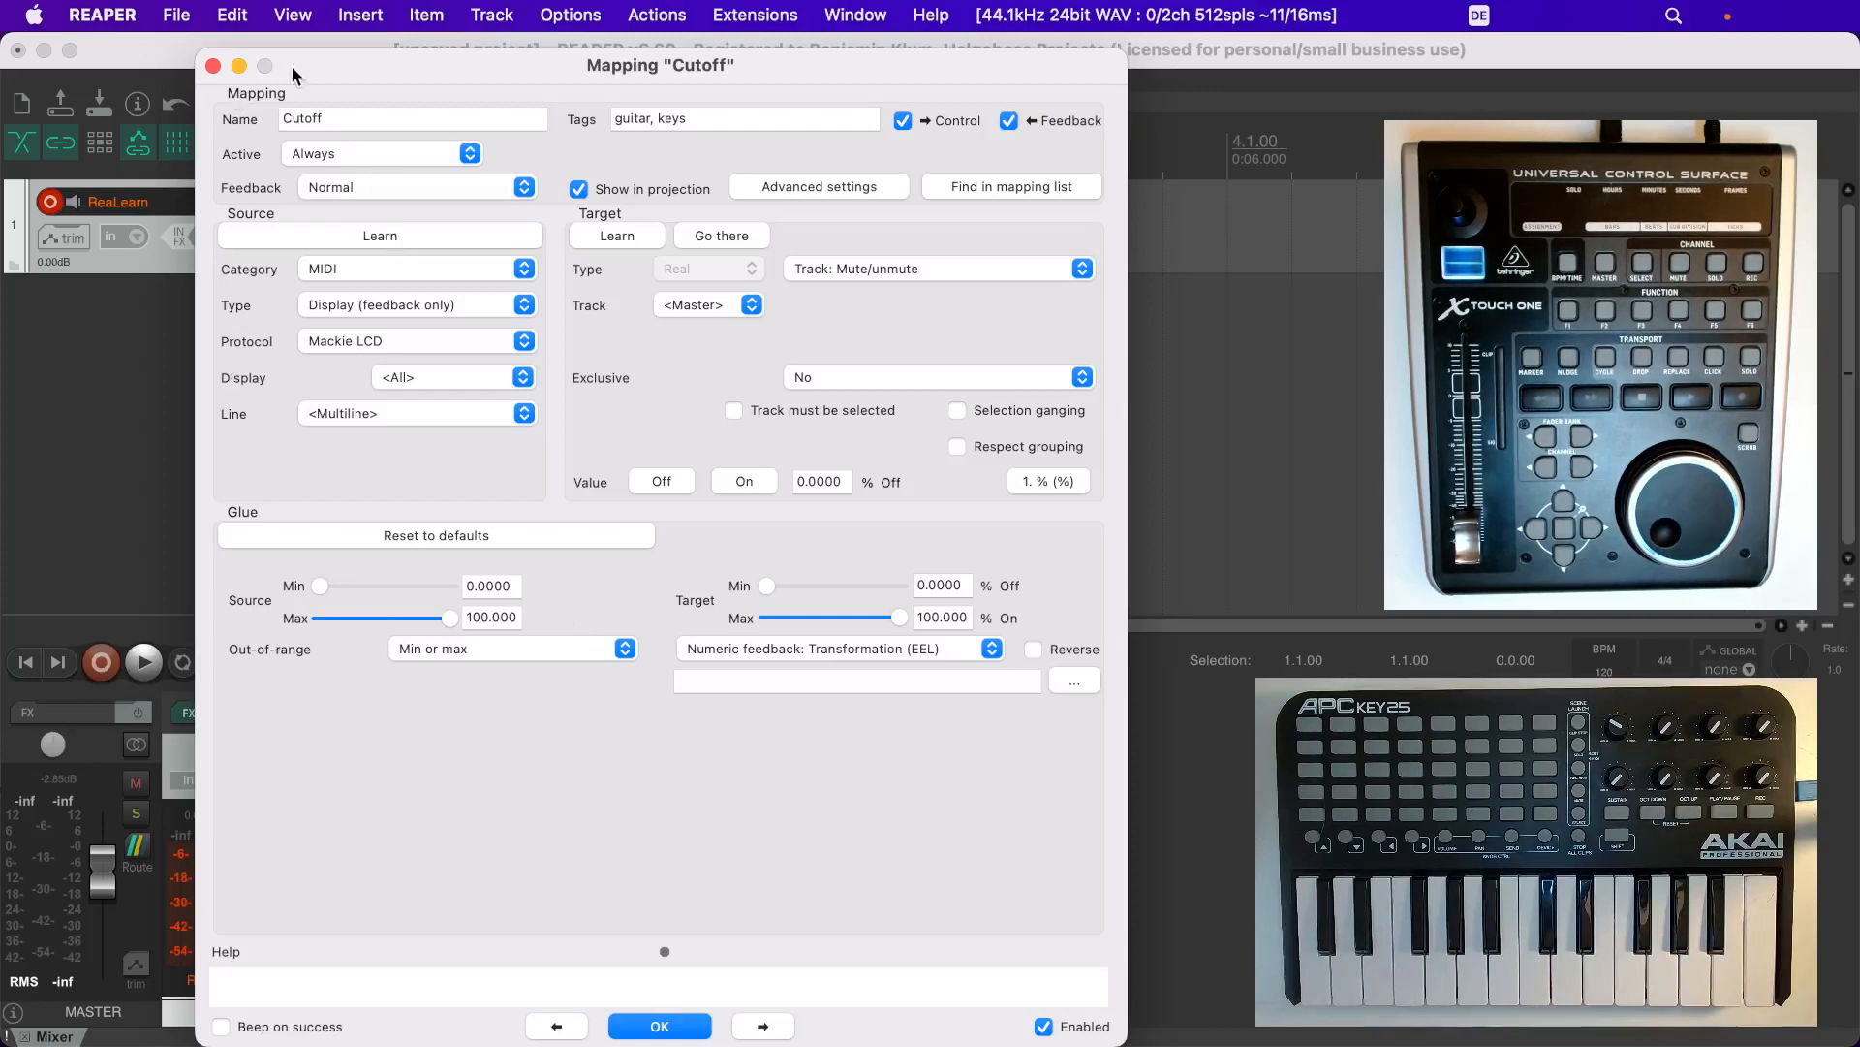
Show the Cutoff mapping in the mapping list, set ReaLearn's input and output to AKAI PROFESSIONAL,LP - APC Key 25, and close the plug-in window
{"action": "left_click", "coordinate": [1026, 187]}
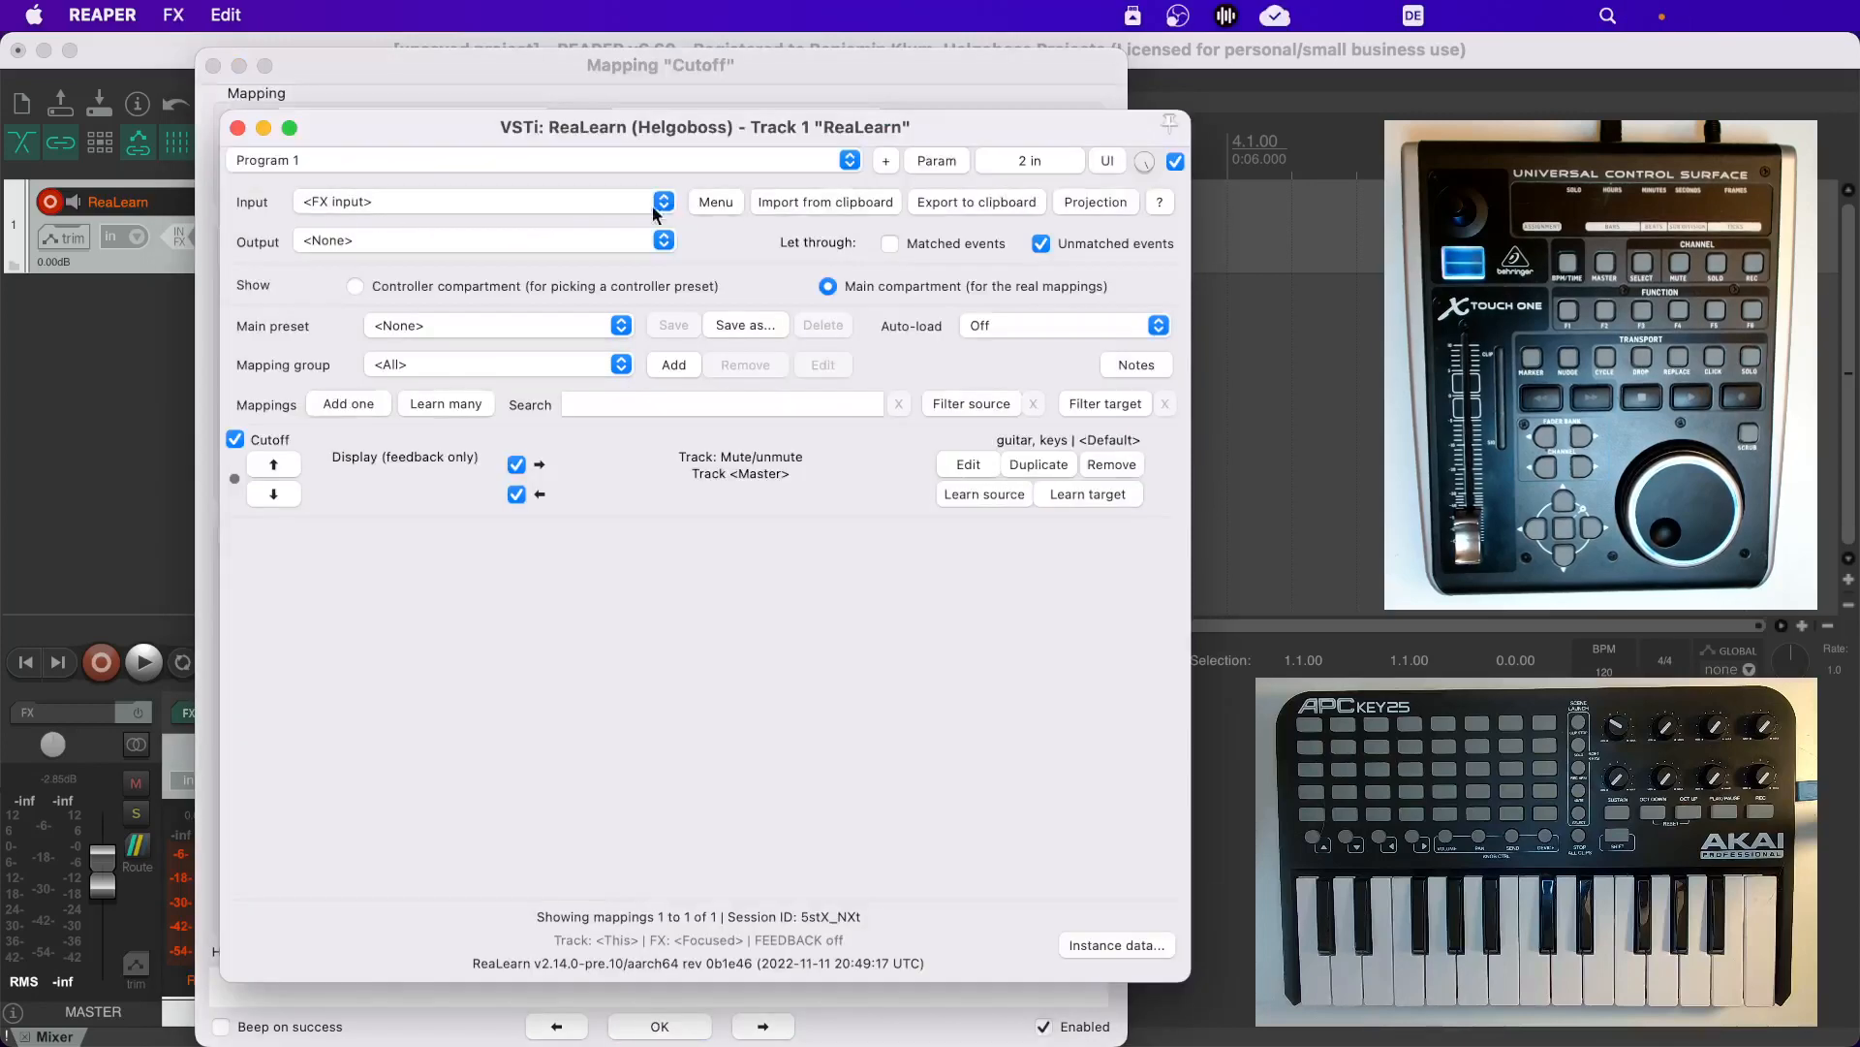
{"action": "left_click", "coordinate": [347, 201]}
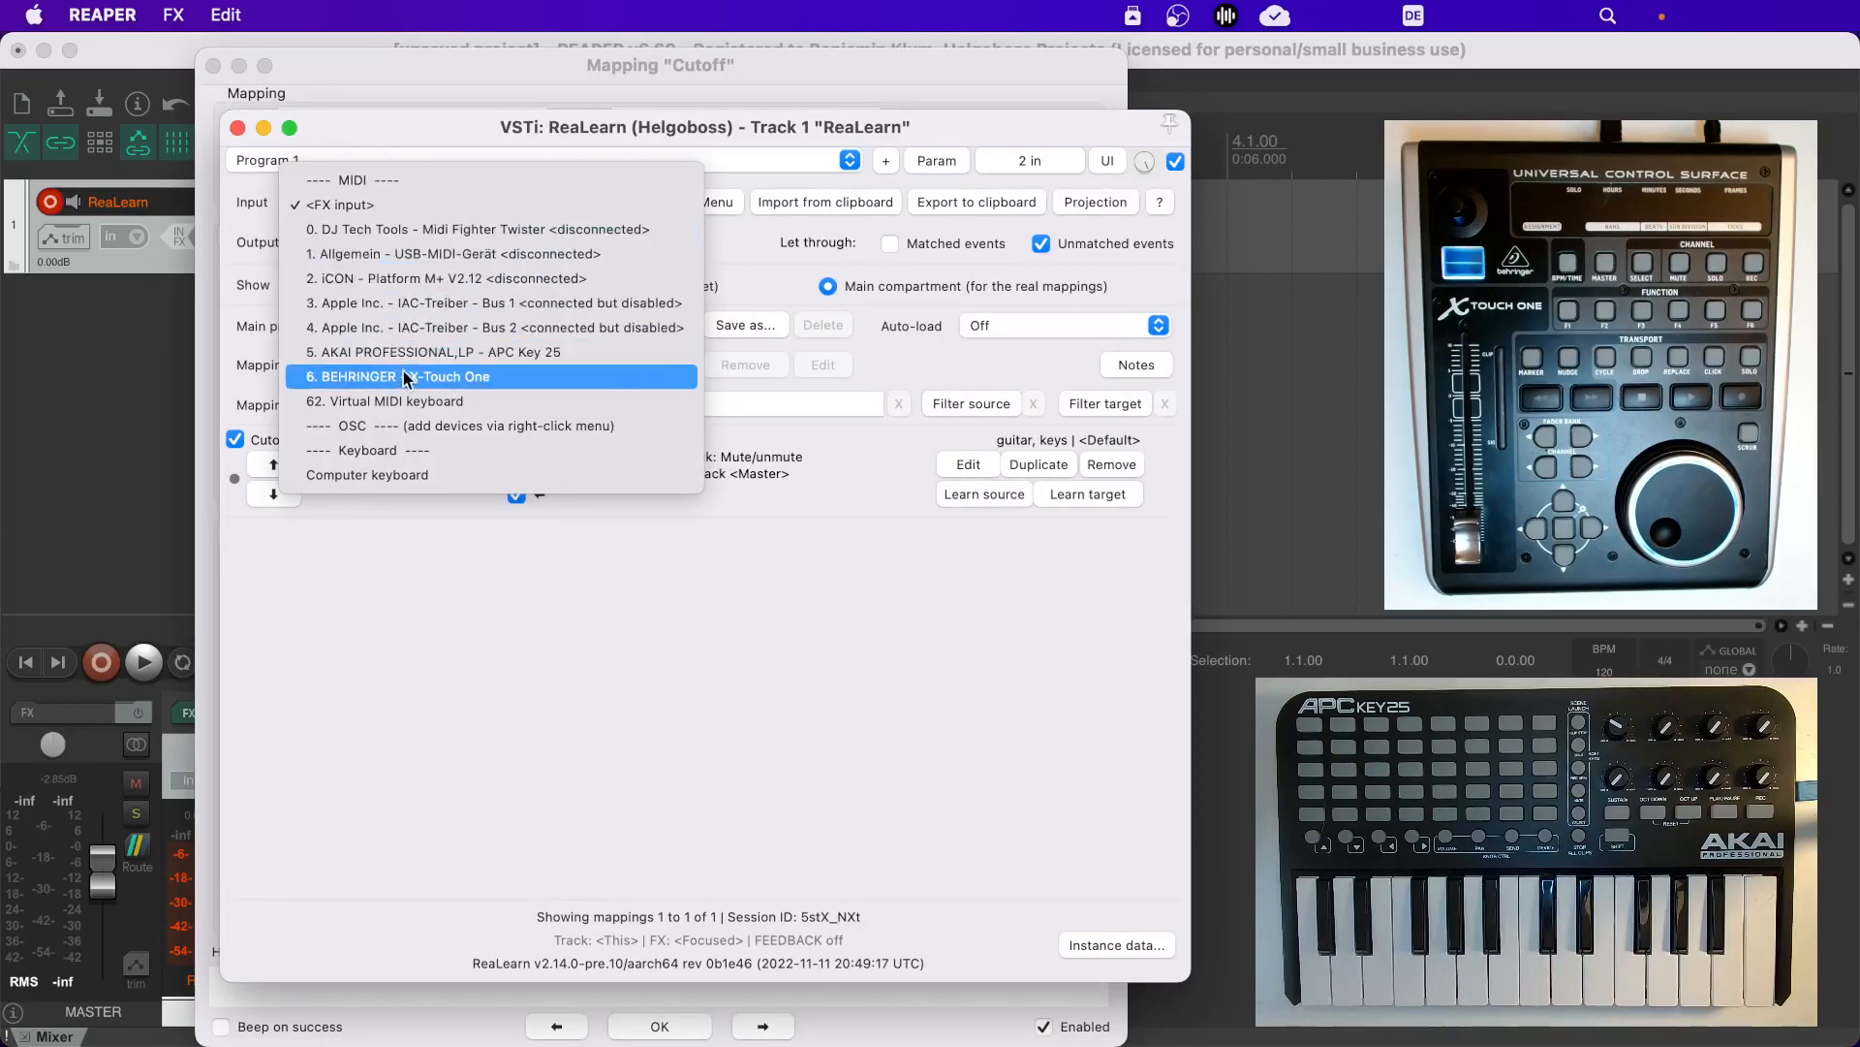
{"action": "left_click", "coordinate": [437, 352]}
{"action": "left_click", "coordinate": [430, 245]}
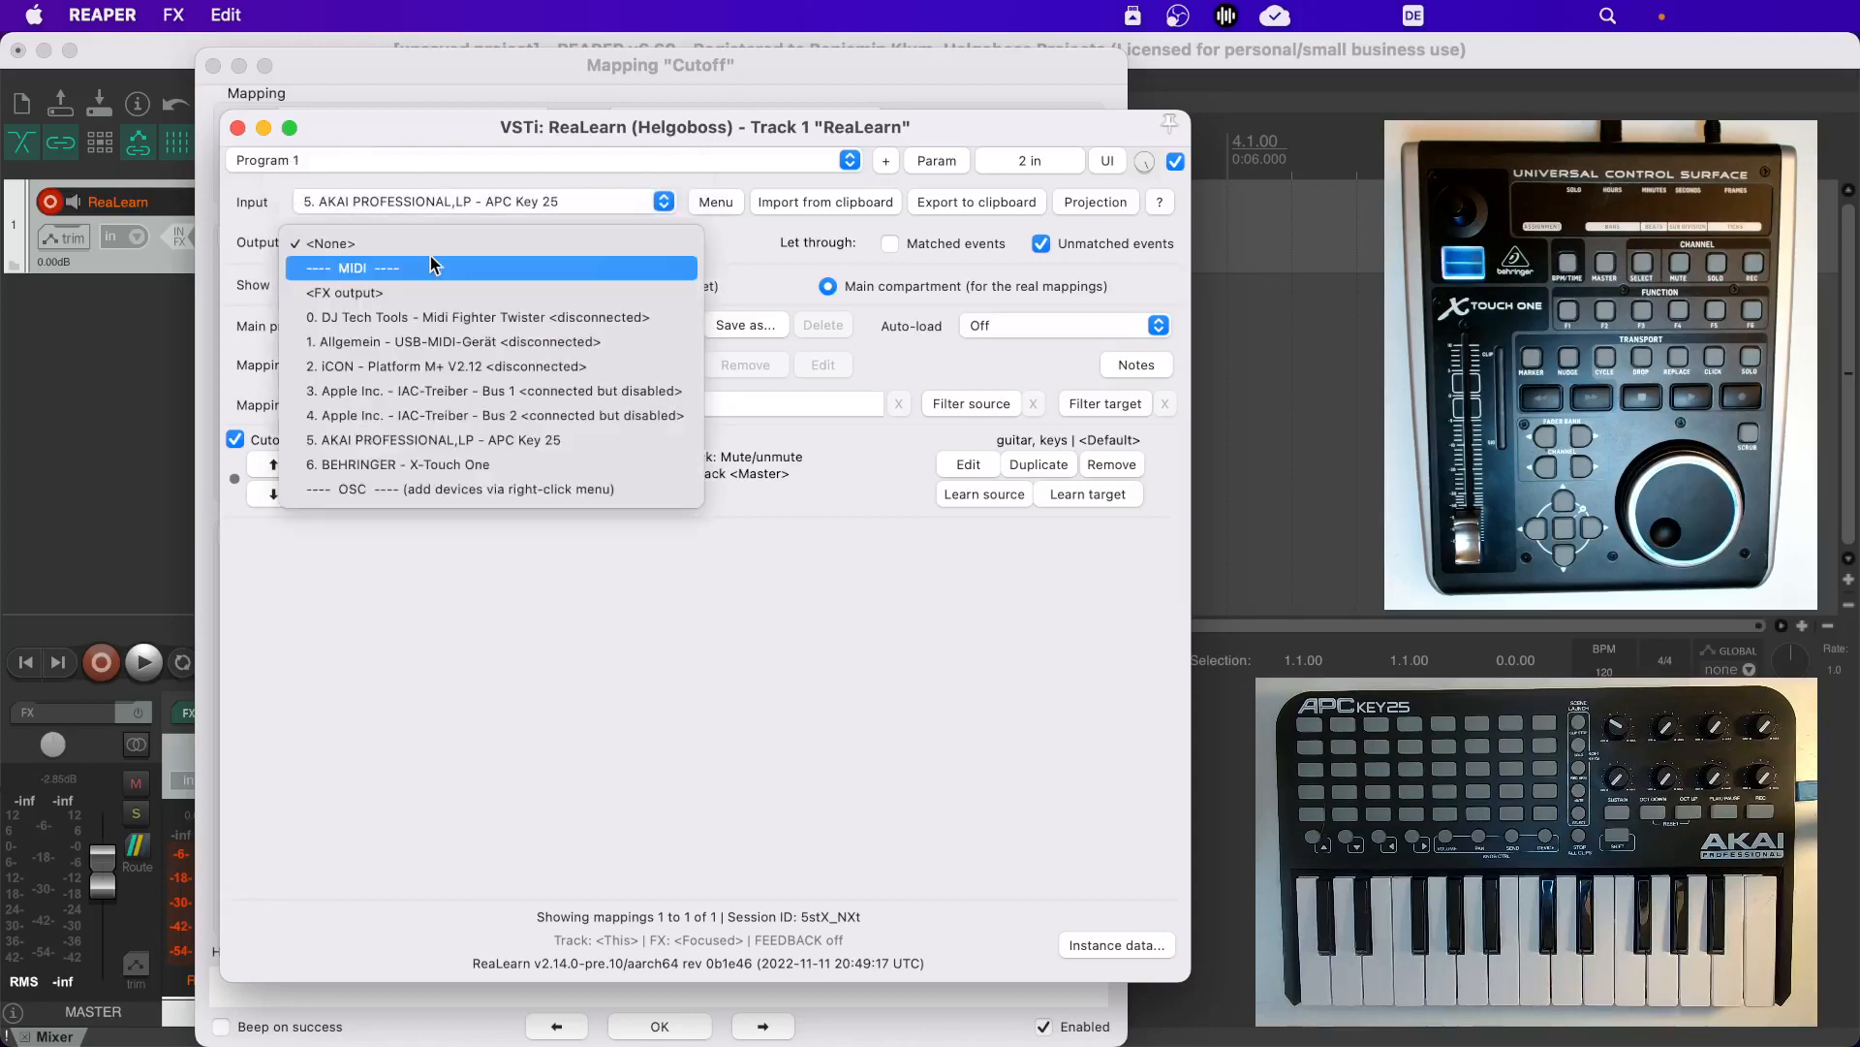
{"action": "left_click", "coordinate": [460, 441]}
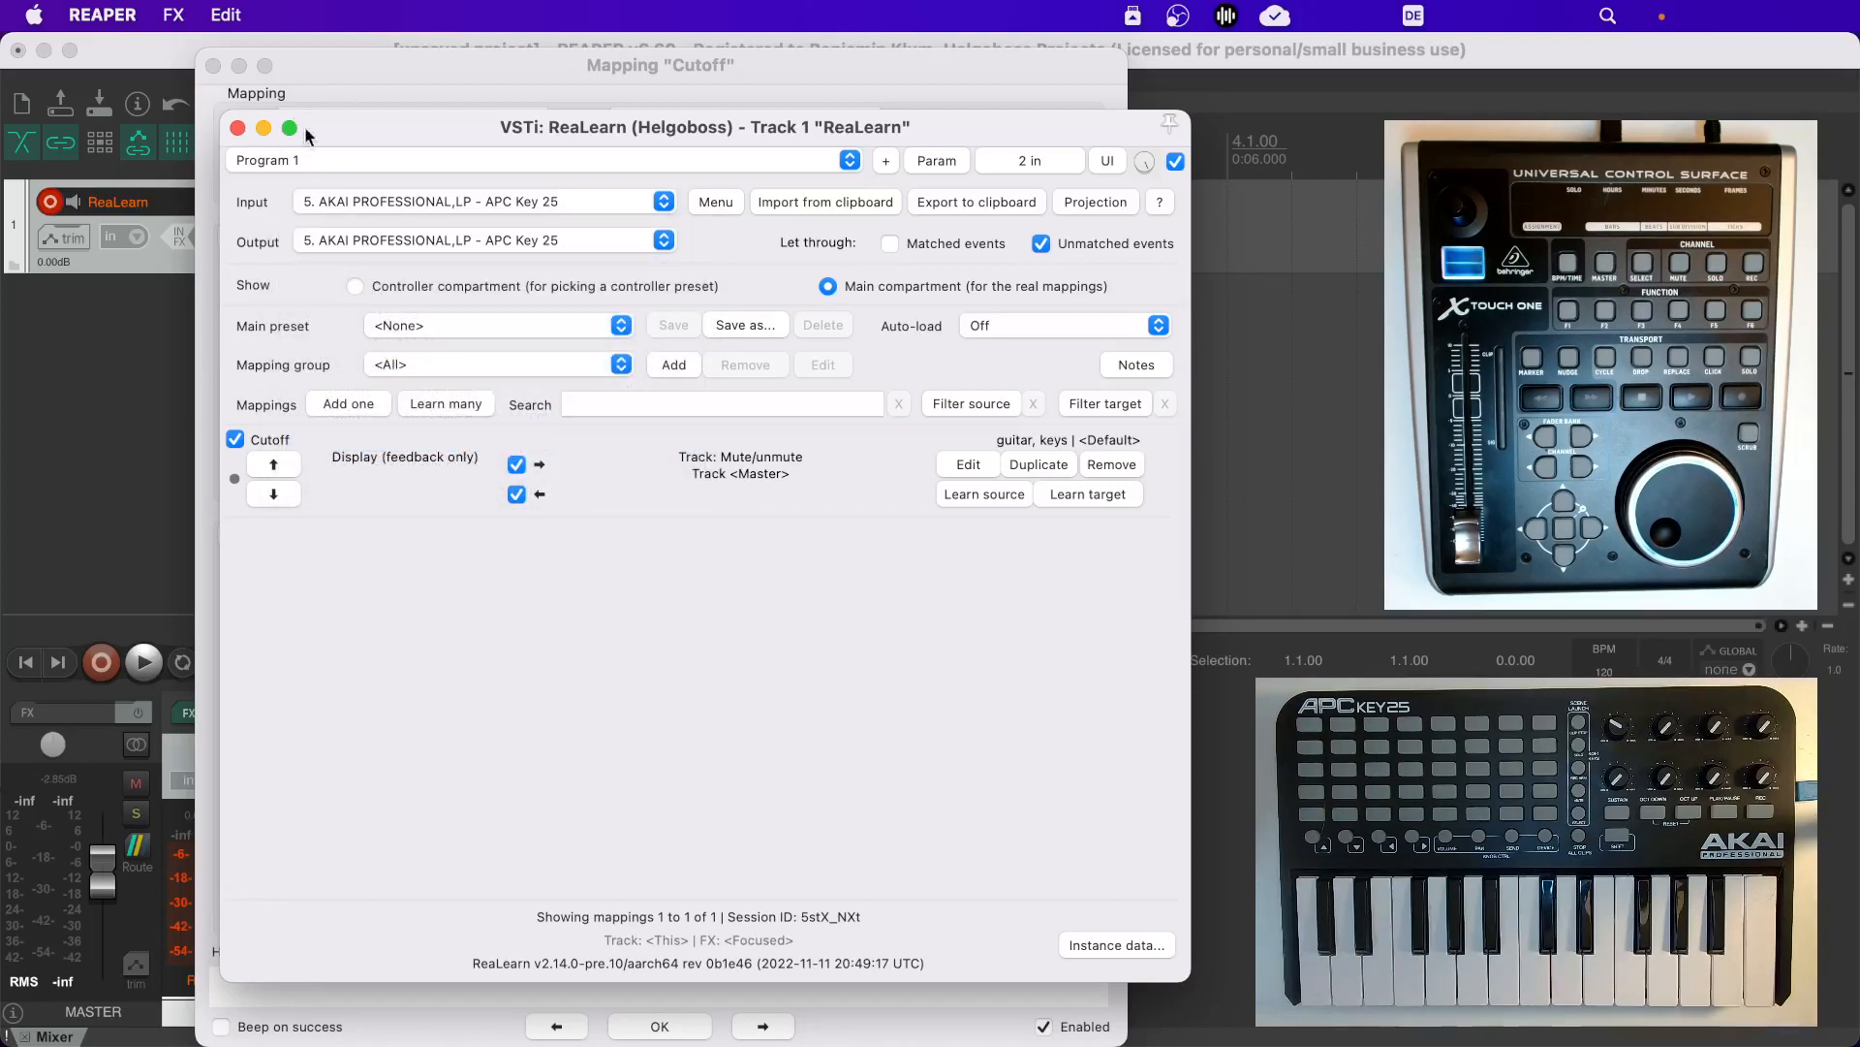
{"action": "left_click", "coordinate": [239, 126]}
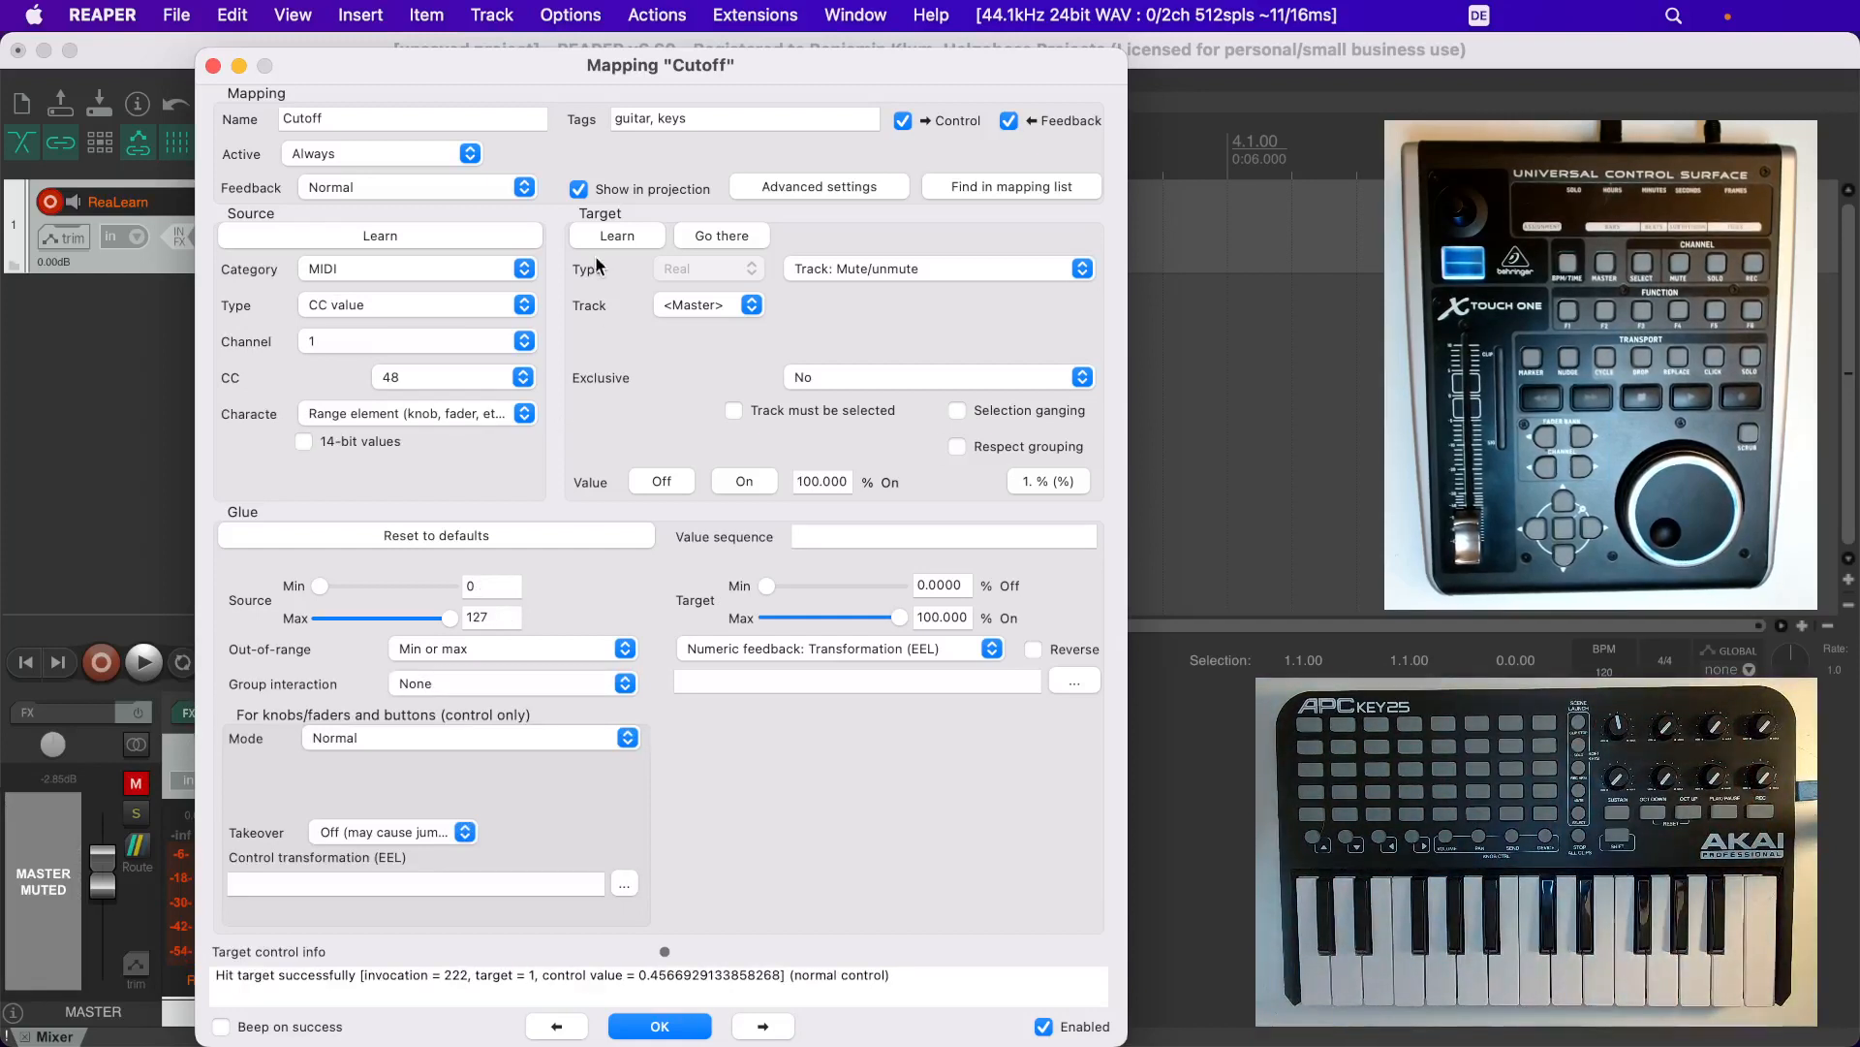
Unmute the master track and learn its volume as the Cutoff mapping's target, bringing the master fader to about -9.06 dB
{"action": "left_click", "coordinate": [135, 783]}
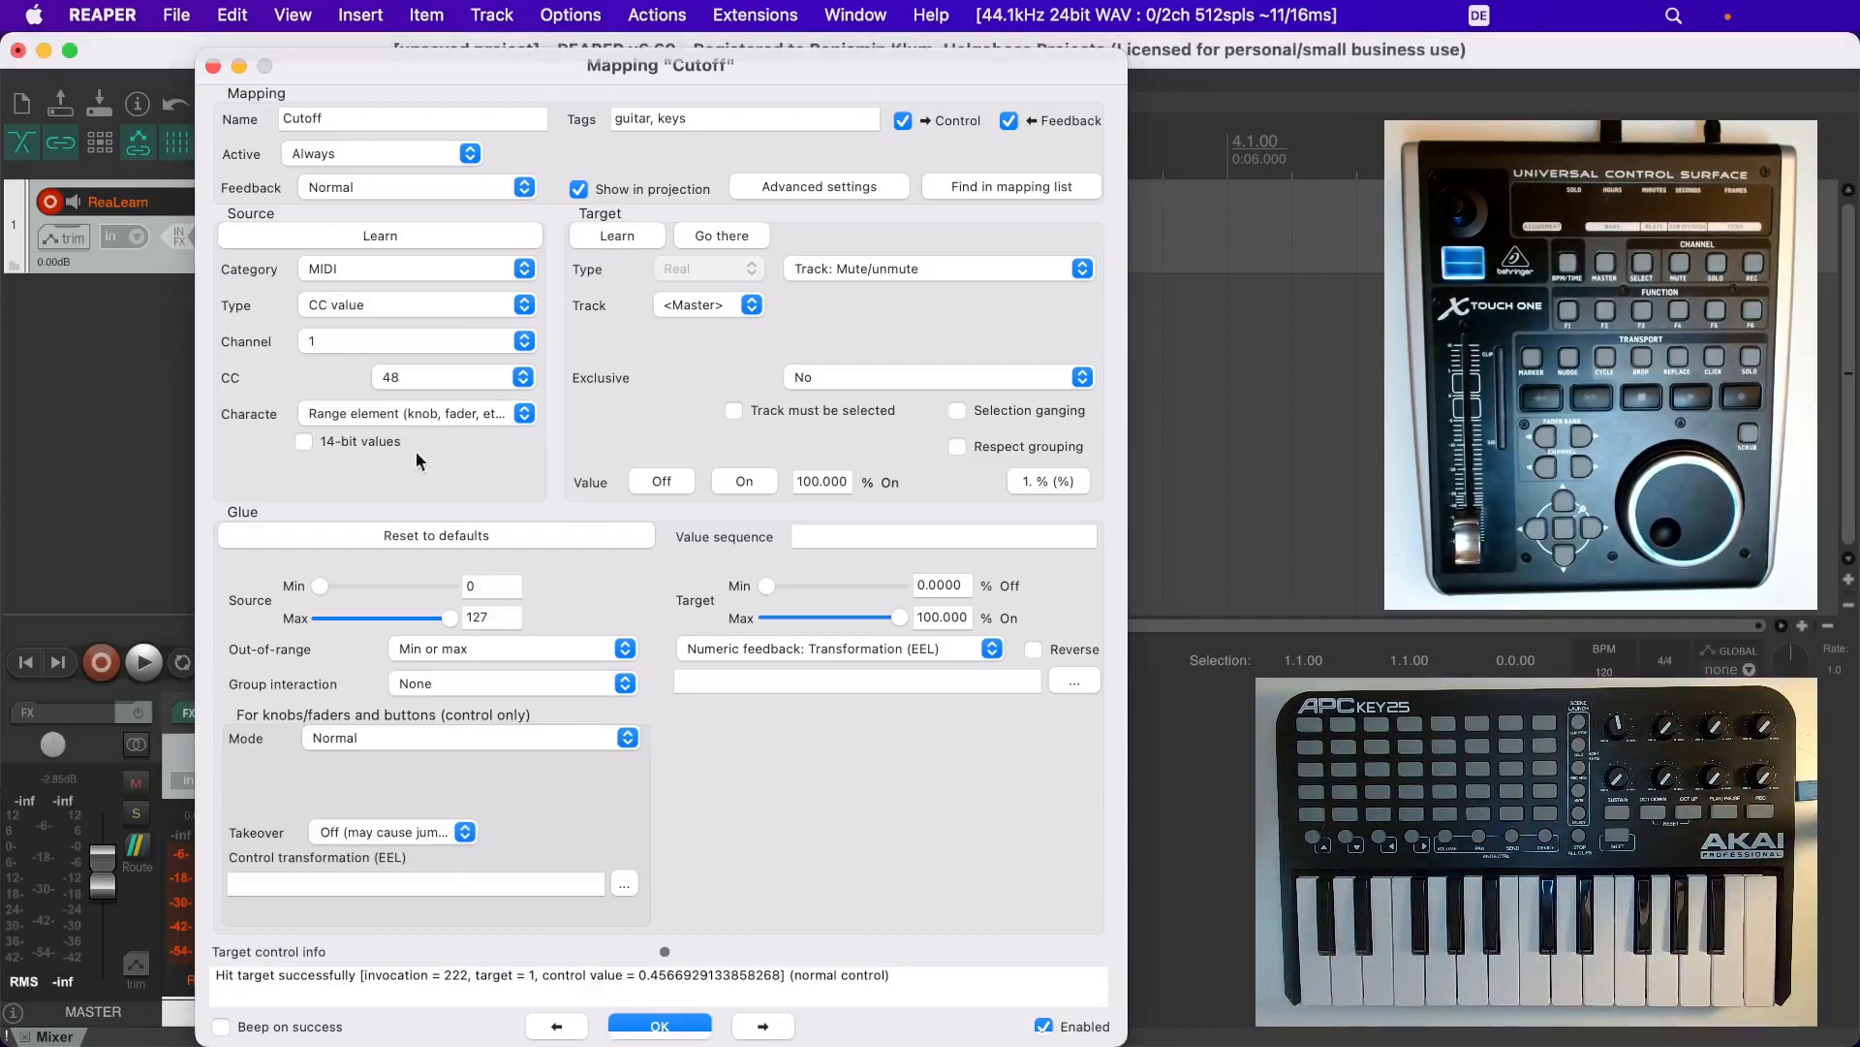
{"action": "left_click", "coordinate": [602, 235]}
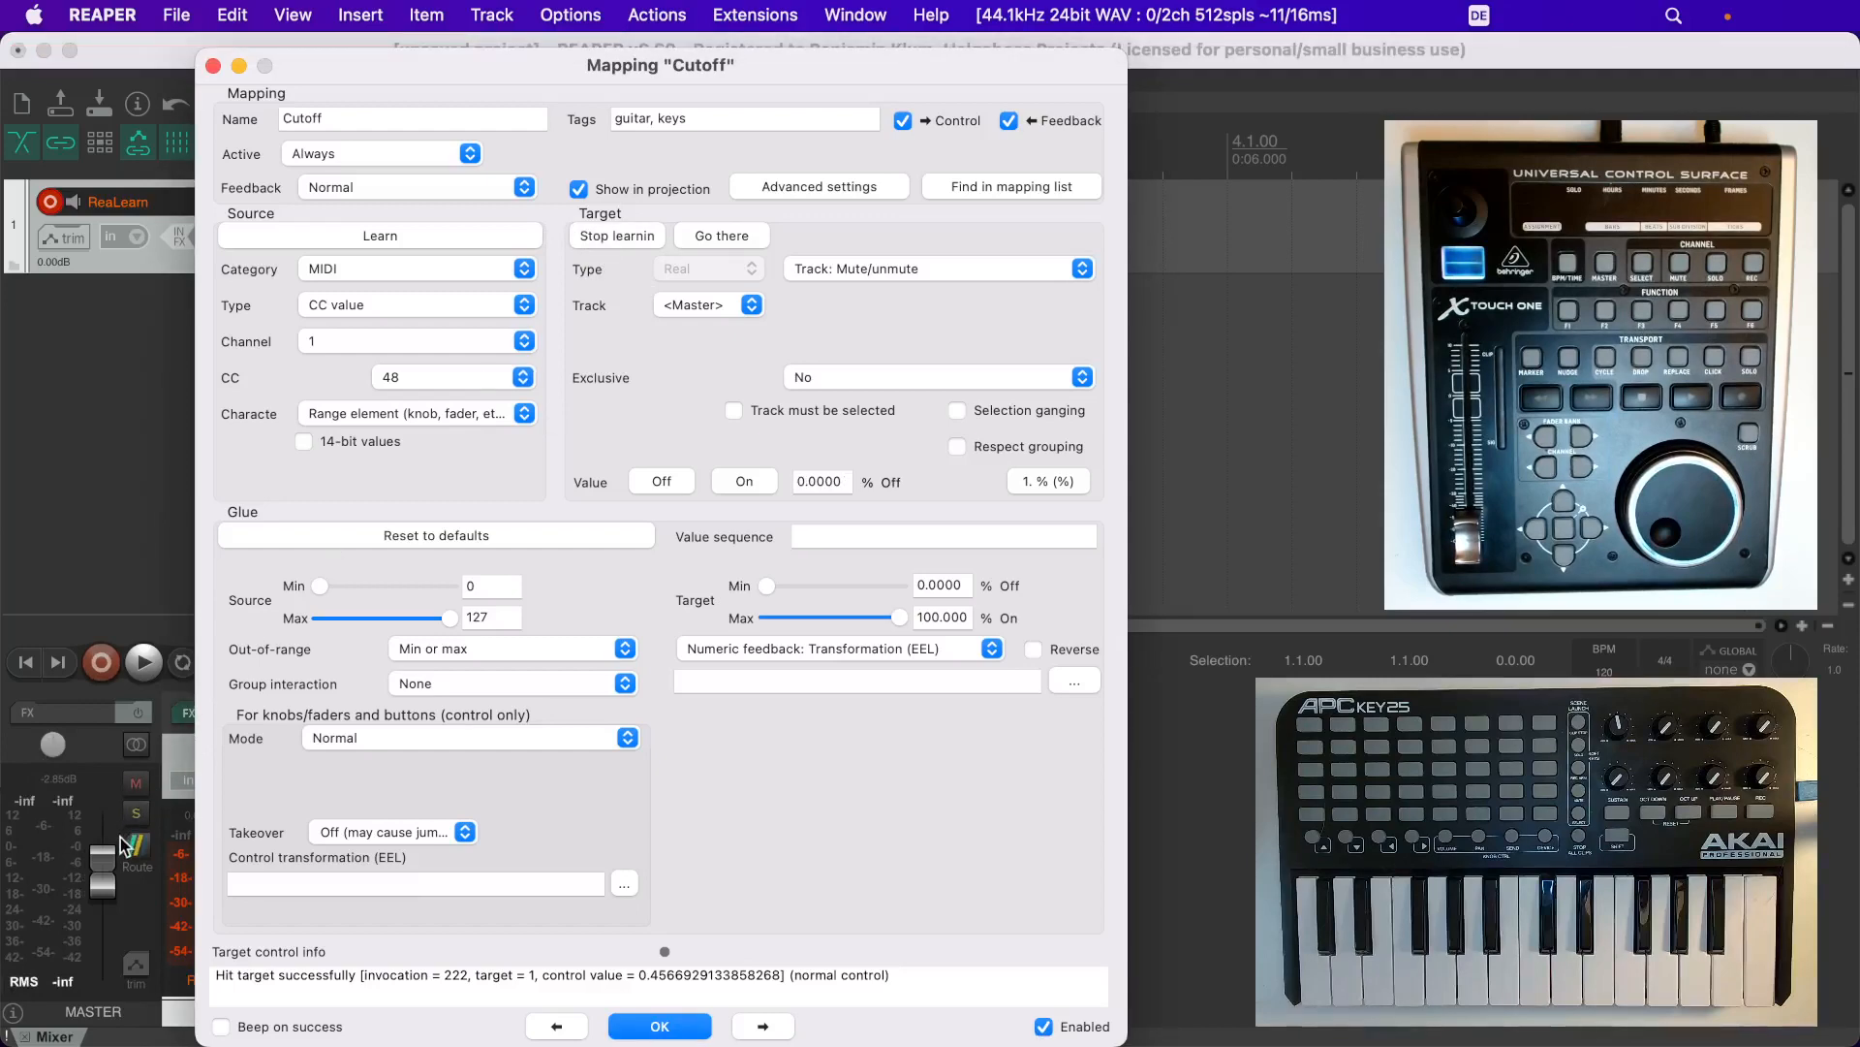
{"action": "left_click_drag", "start_coordinate": [120, 837], "coordinate": [114, 868]}
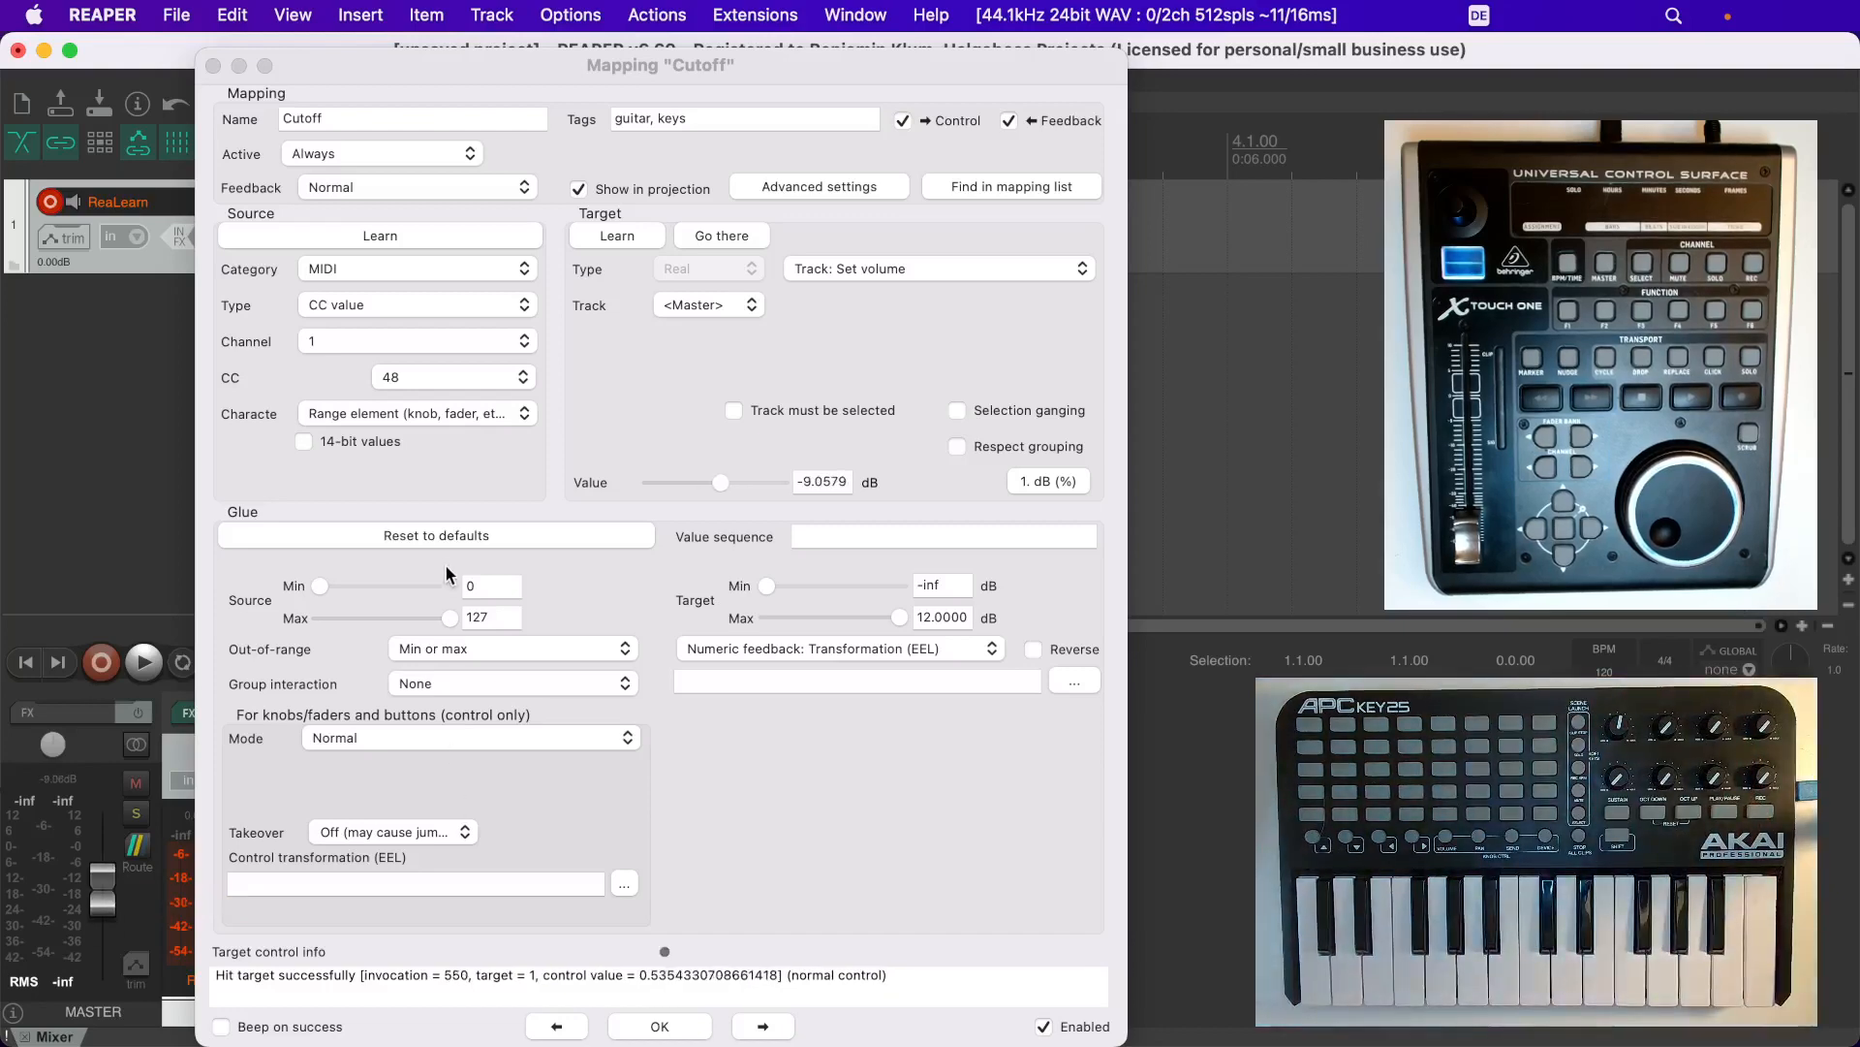
Reset the glue settings, try a target minimum of about -30 dB and maximum of about 0.17 dB, and restore the full range
{"action": "left_click", "coordinate": [444, 537]}
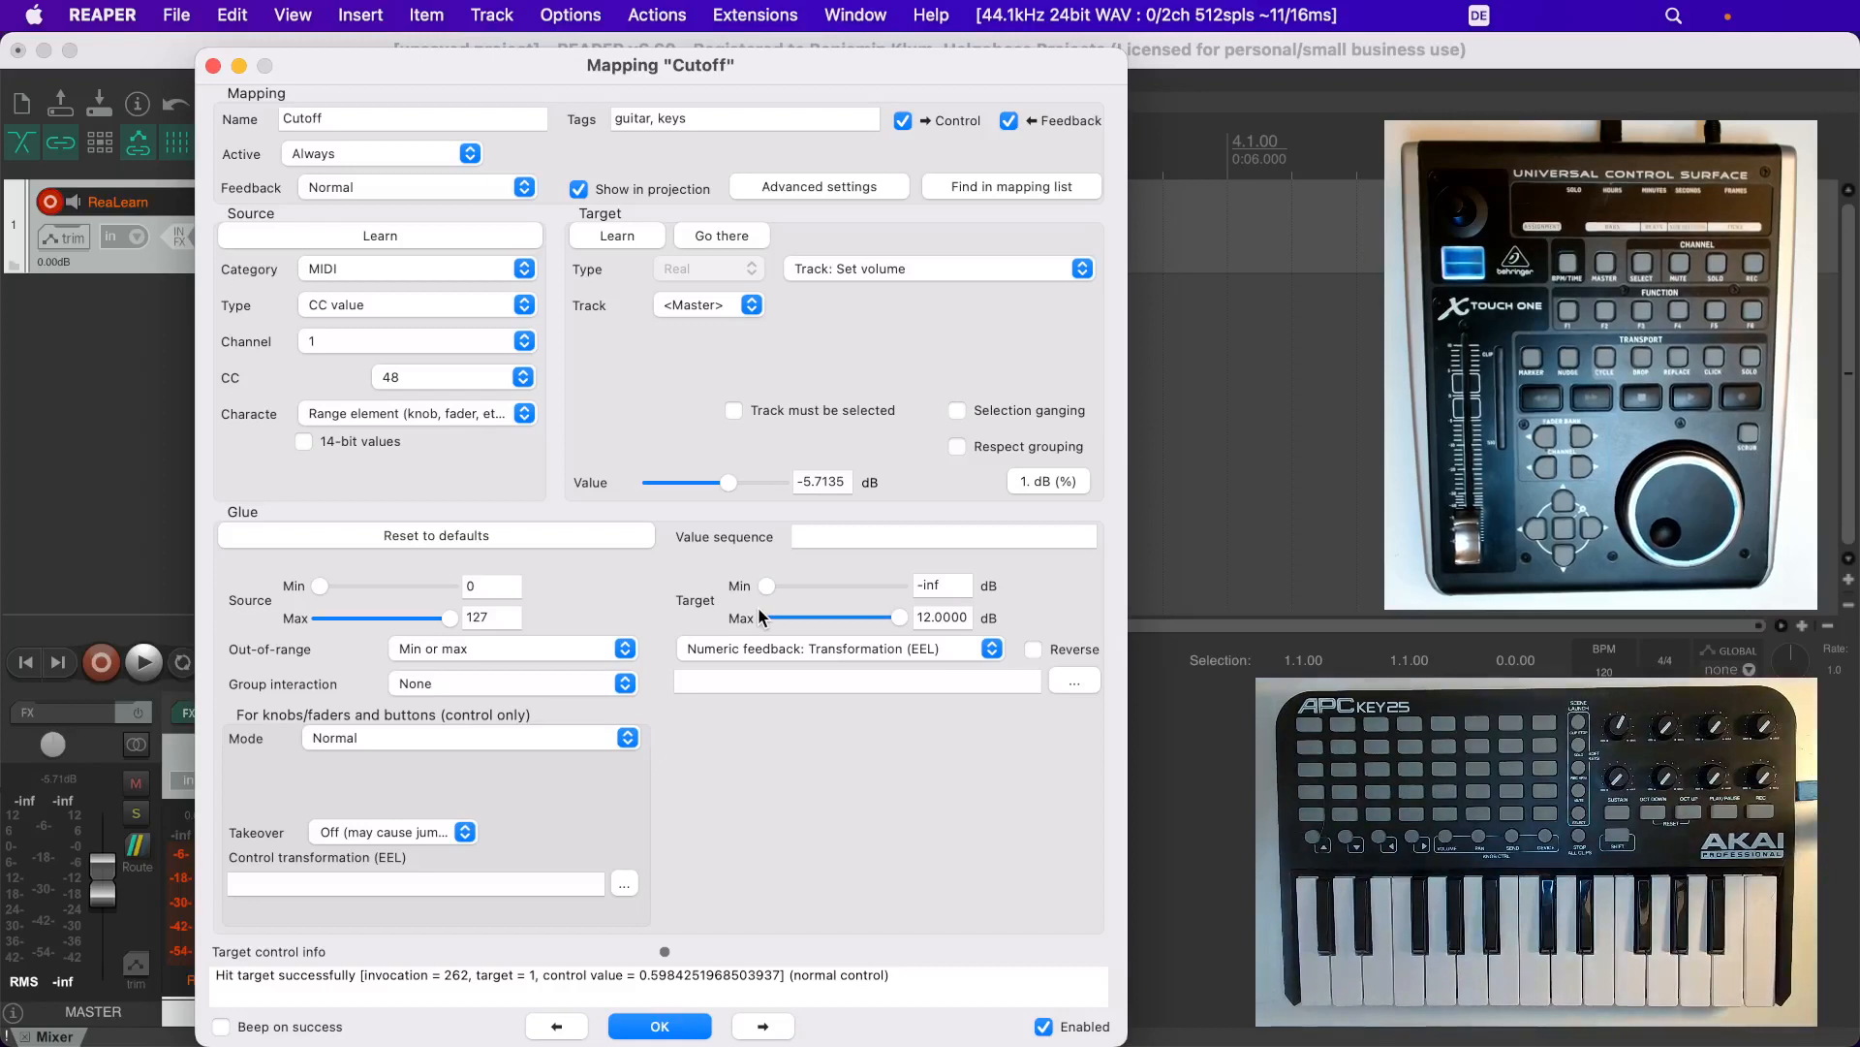
{"action": "left_click_drag", "start_coordinate": [773, 585], "coordinate": [799, 584]}
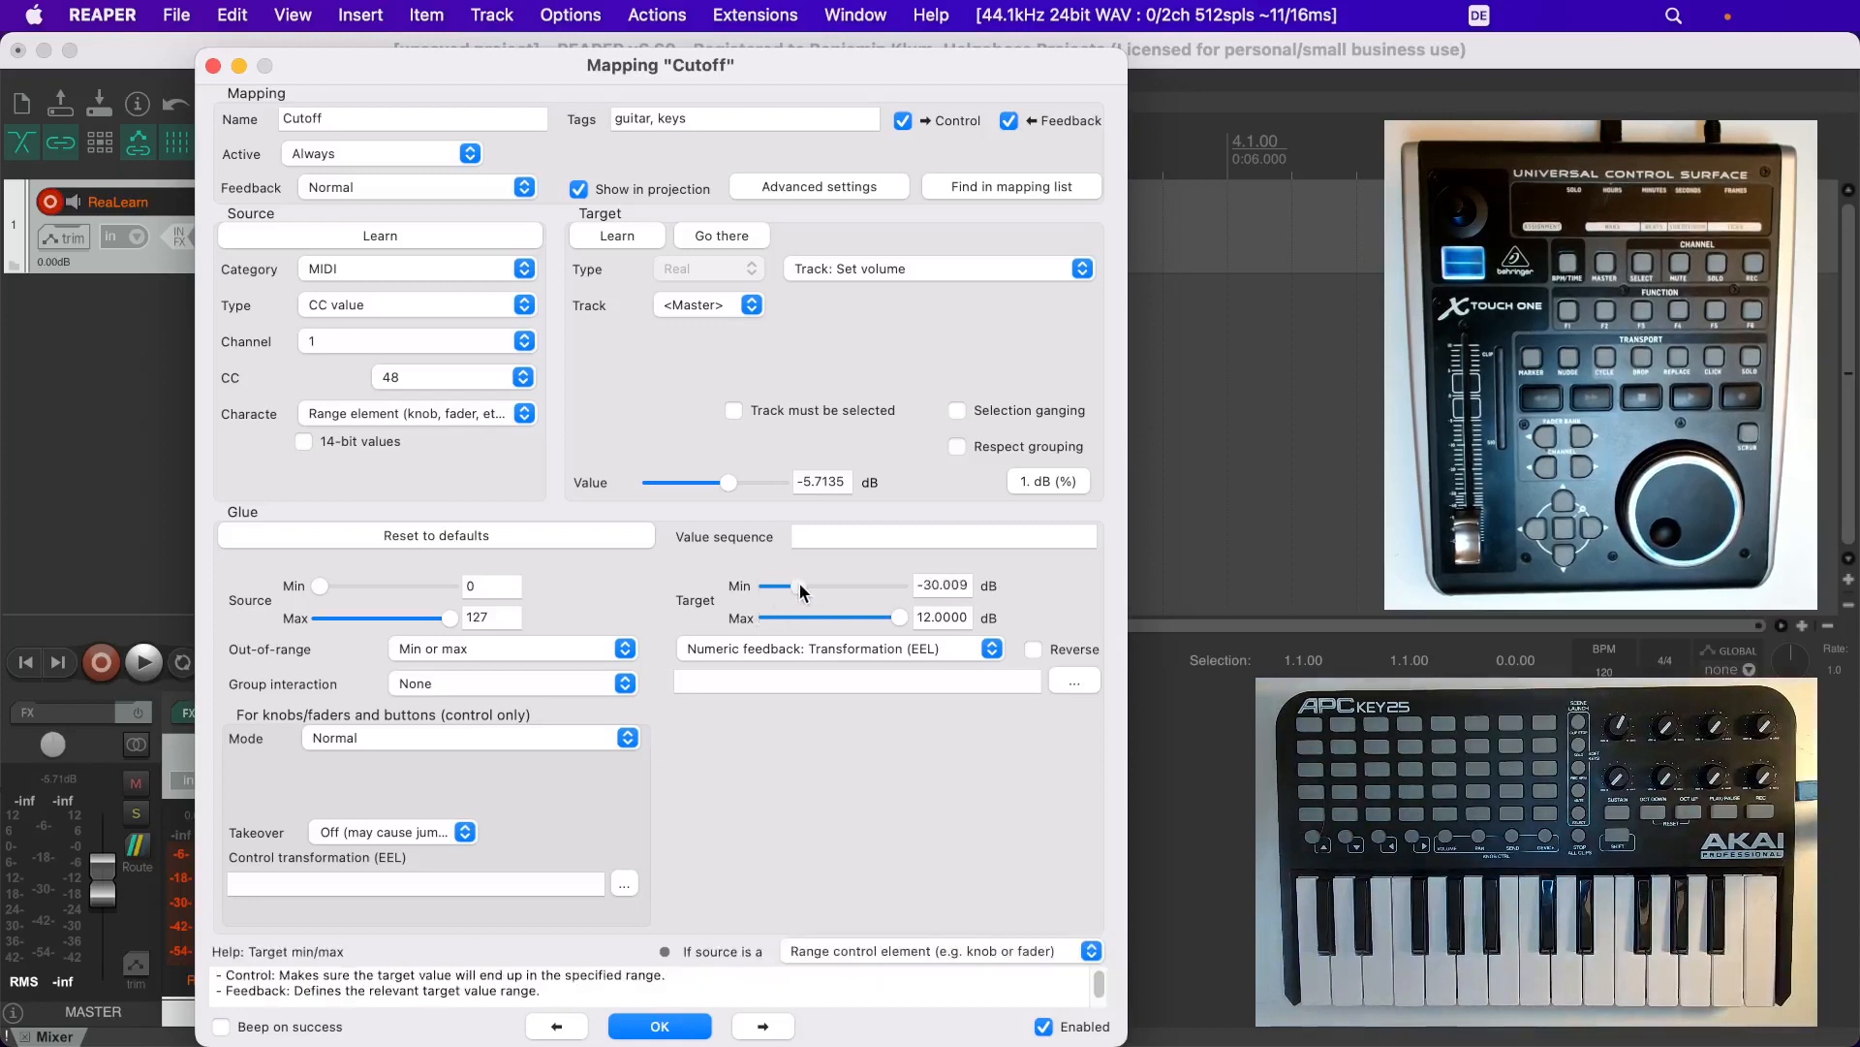
{"action": "left_click_drag", "start_coordinate": [901, 624], "coordinate": [878, 624]}
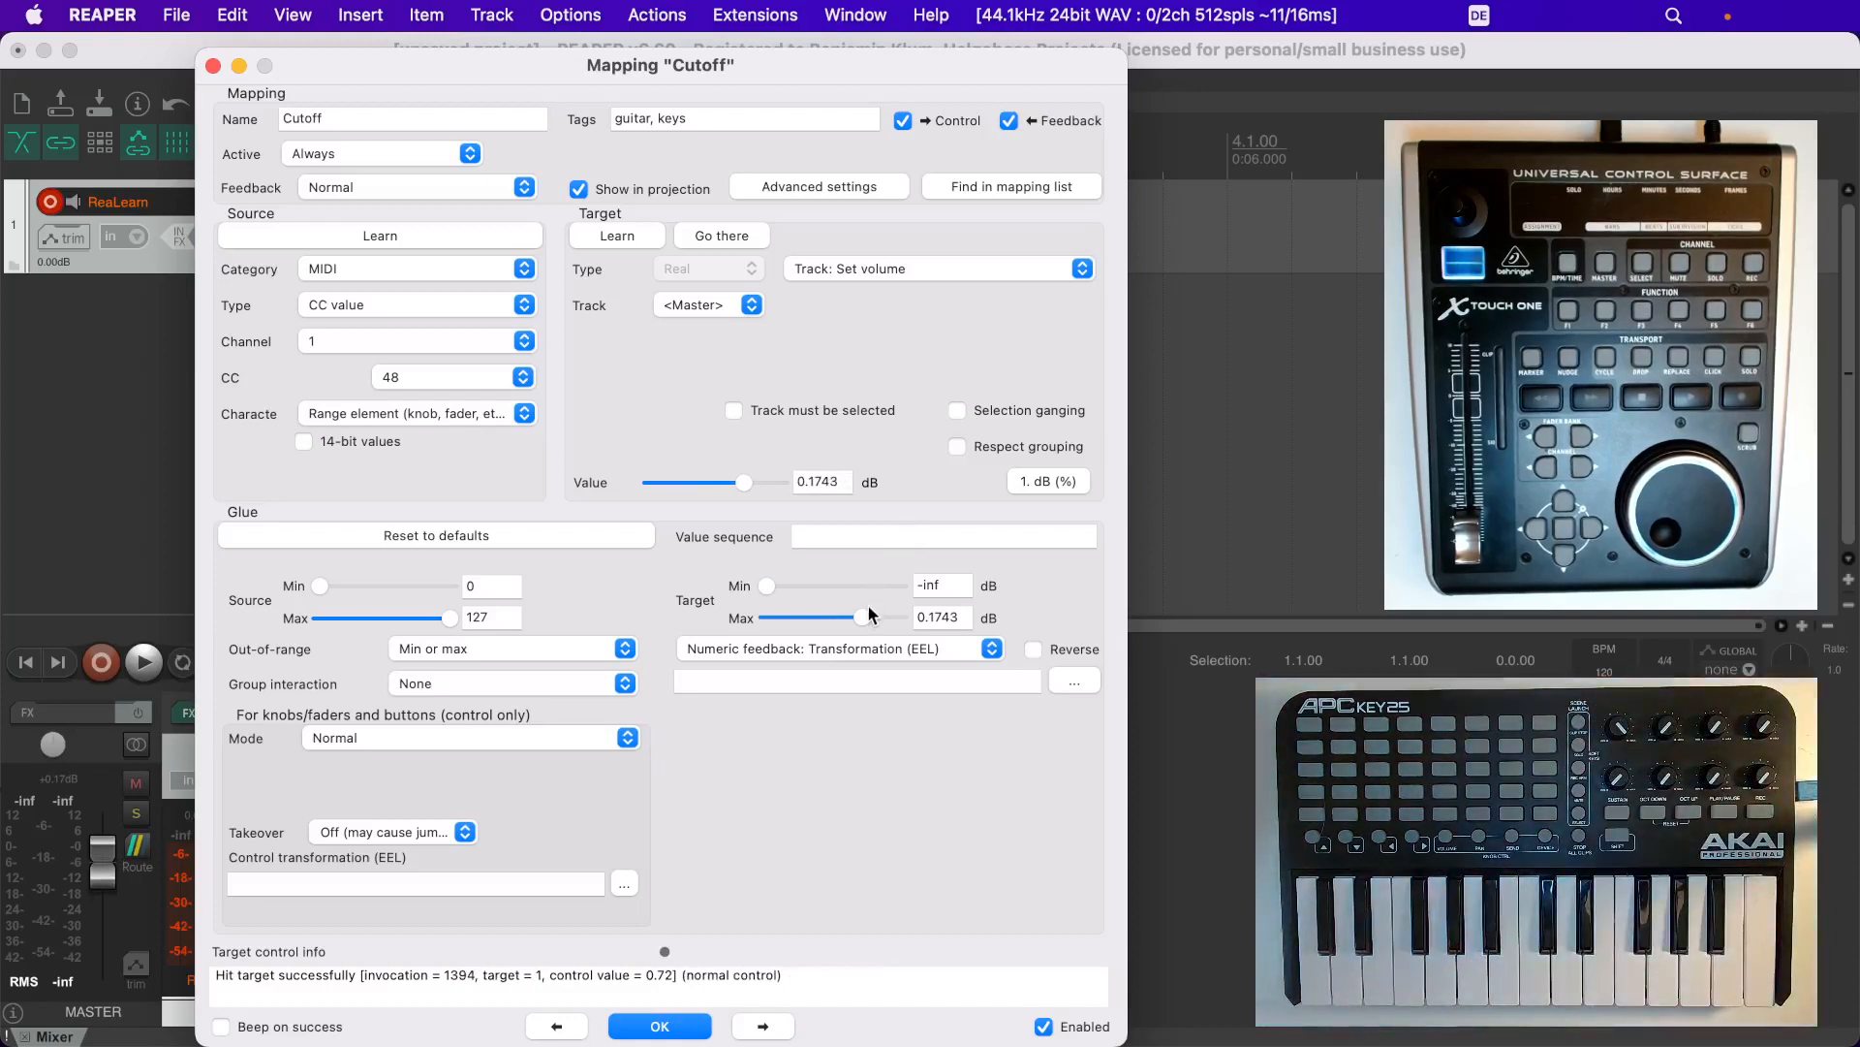
{"action": "left_click_drag", "start_coordinate": [863, 620], "coordinate": [894, 621]}
Learn note velocity on channel 2, note 48, as the Cutoff mapping's source and lower the target maximum to about 0.17 dB
{"action": "left_click", "coordinate": [409, 237]}
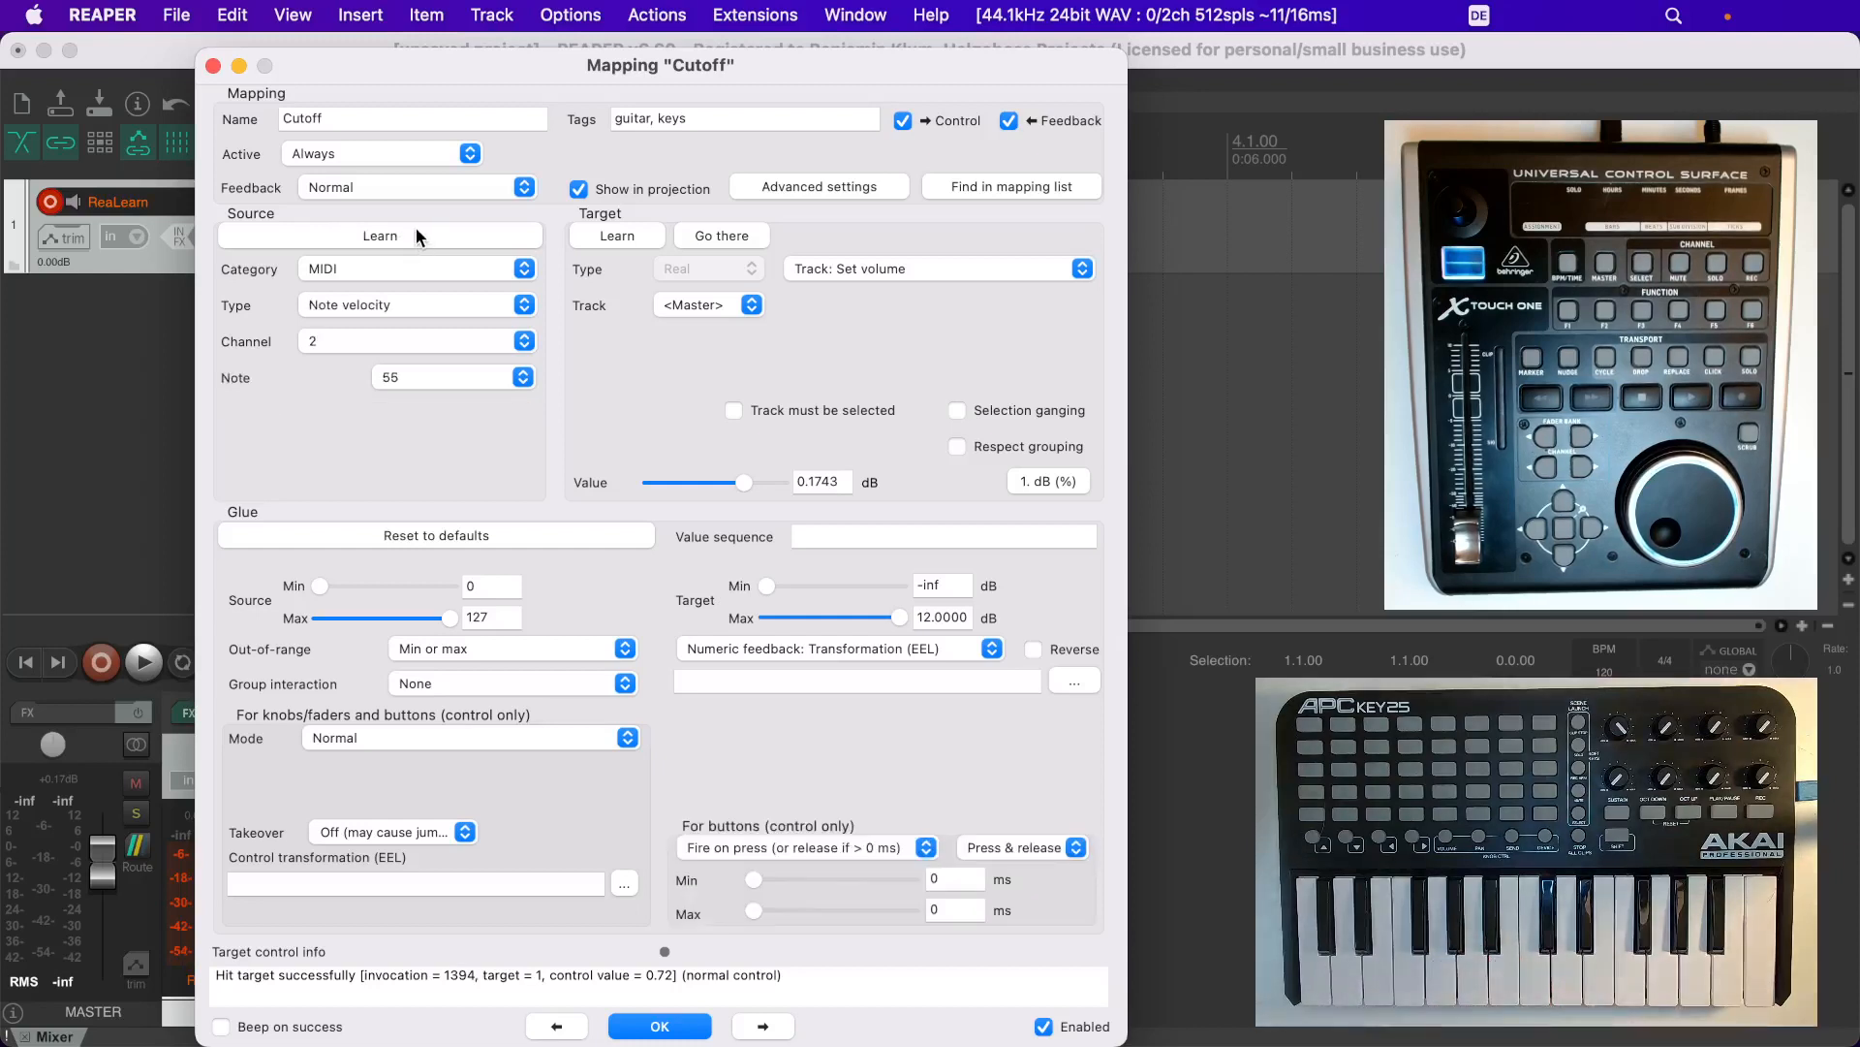
{"action": "left_click", "coordinate": [416, 237]}
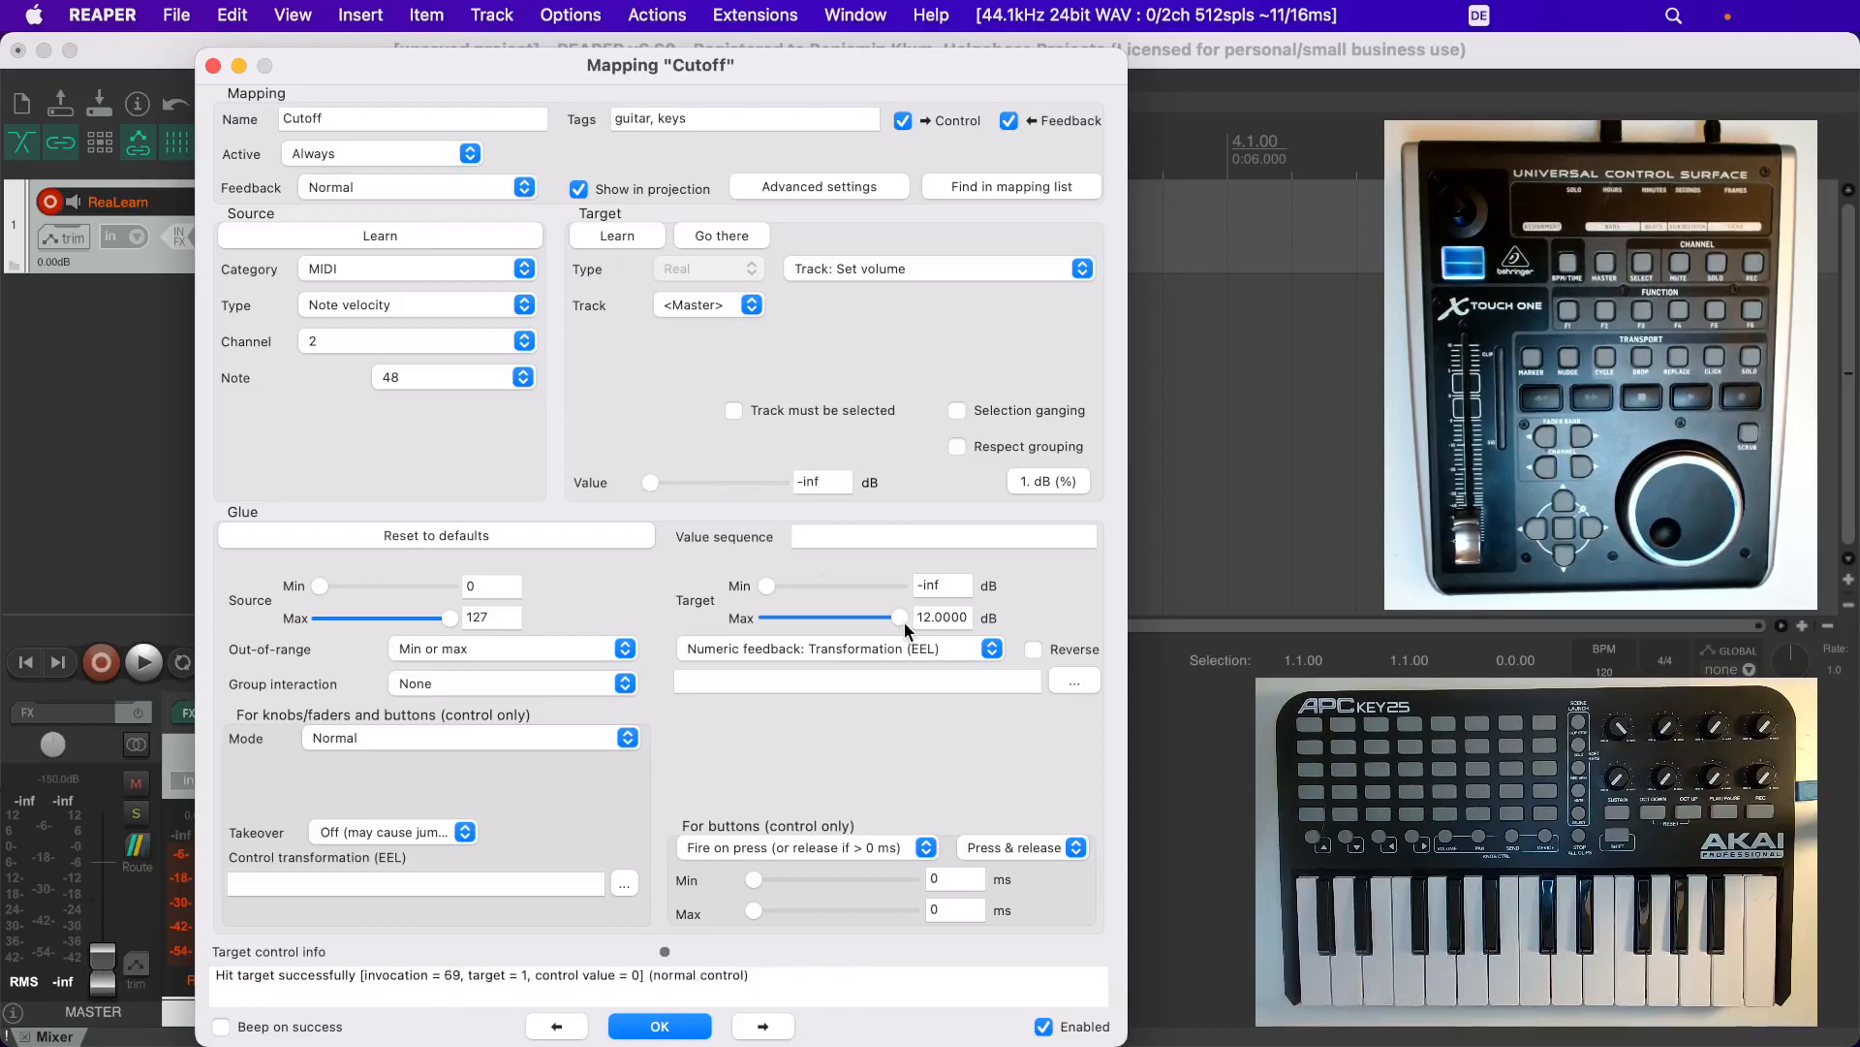
{"action": "left_click_drag", "start_coordinate": [902, 619], "coordinate": [863, 616]}
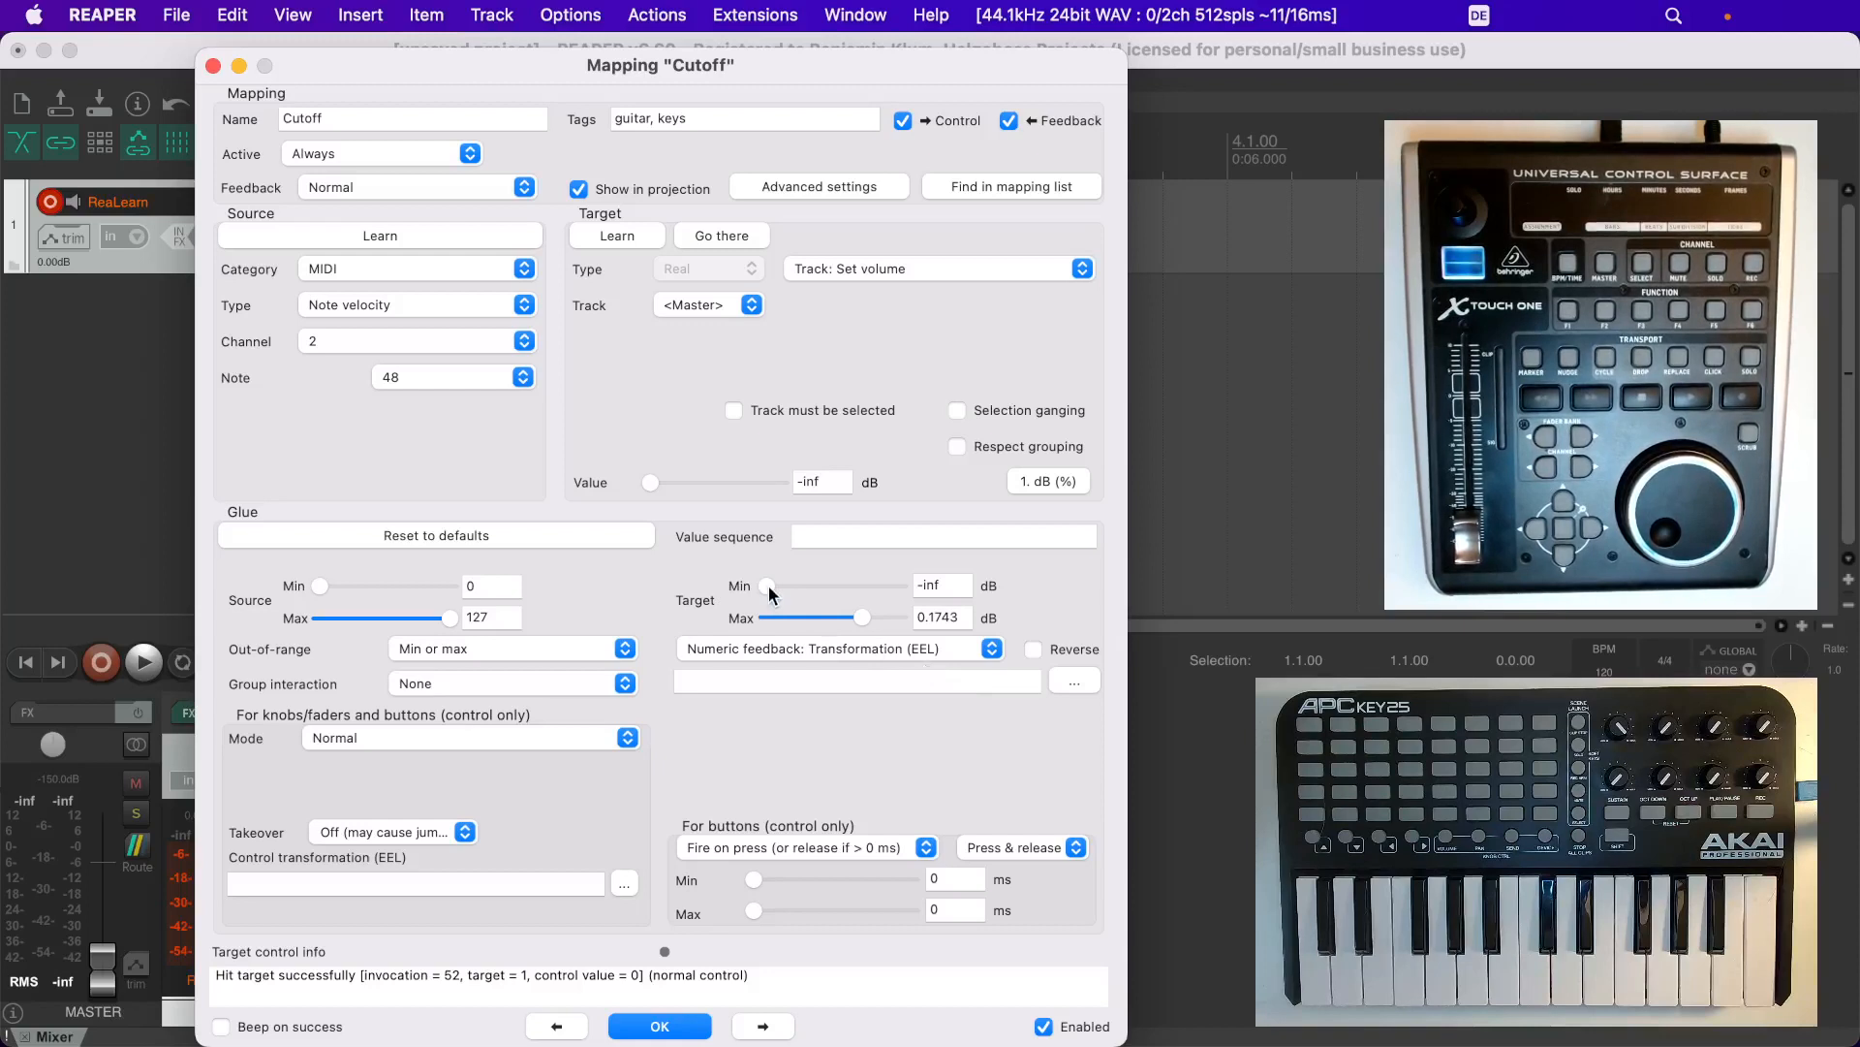
Set the Cutoff mapping's target minimum and maximum both to 0 dB, and lower the target's current value to about -19.5 dB
{"action": "mouse_move", "coordinate": [861, 617]}
{"action": "left_mouse_down"}
{"action": "mouse_move", "coordinate": [787, 586]}
{"action": "mouse_move", "coordinate": [849, 598]}
{"action": "left_mouse_up"}
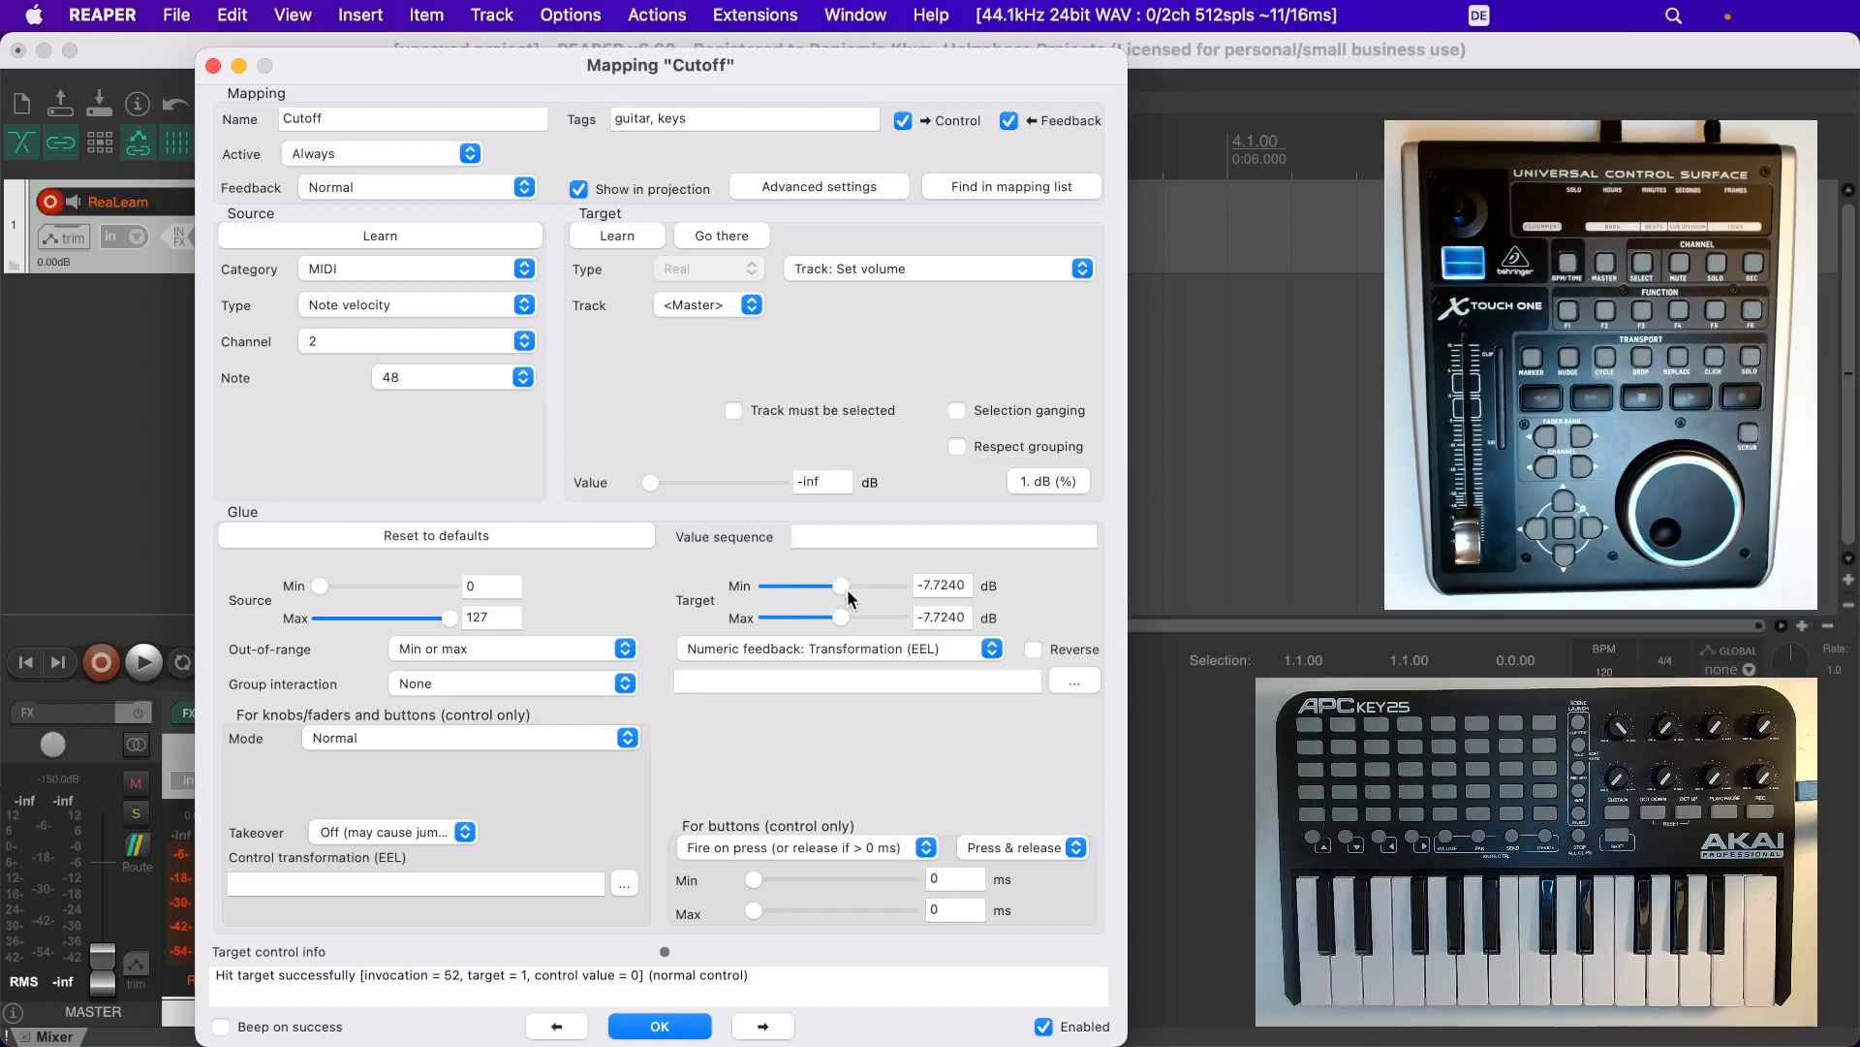
{"action": "type", "text": "0"}
{"action": "key", "text": "Tab"}
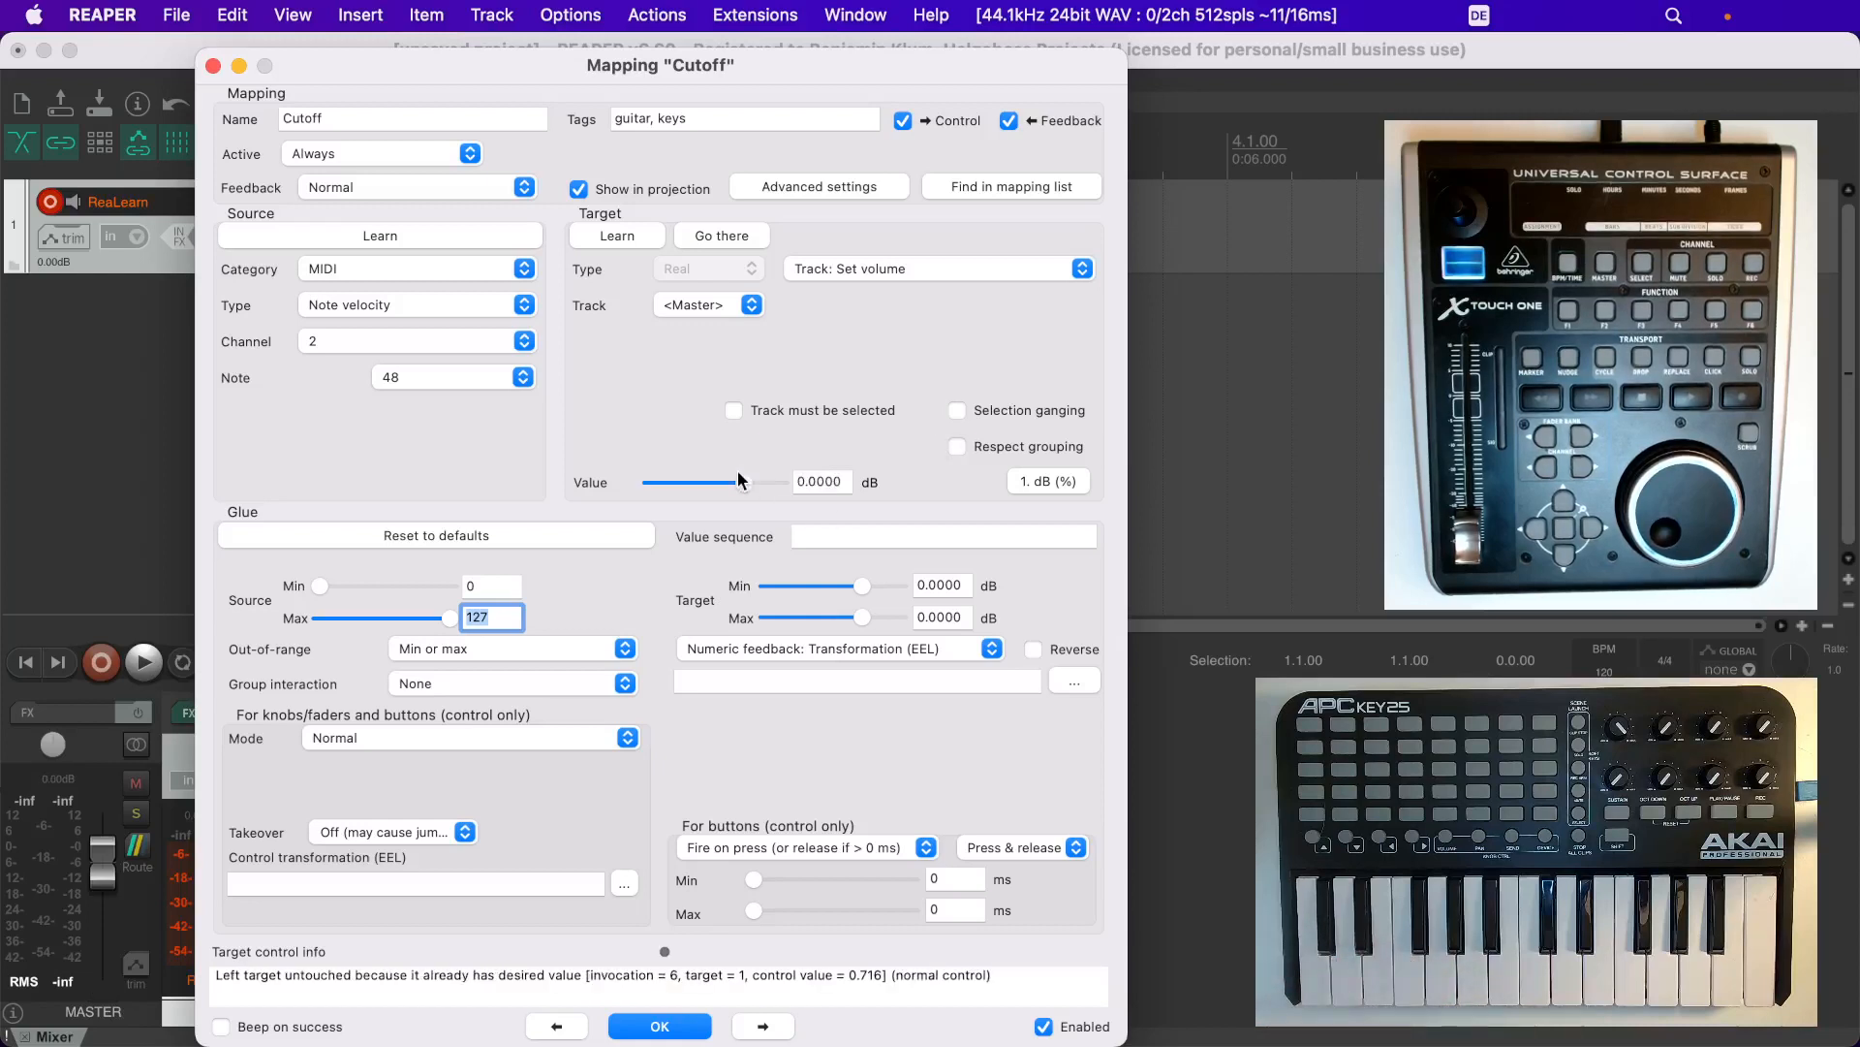
{"action": "left_click_drag", "start_coordinate": [738, 474], "coordinate": [700, 477]}
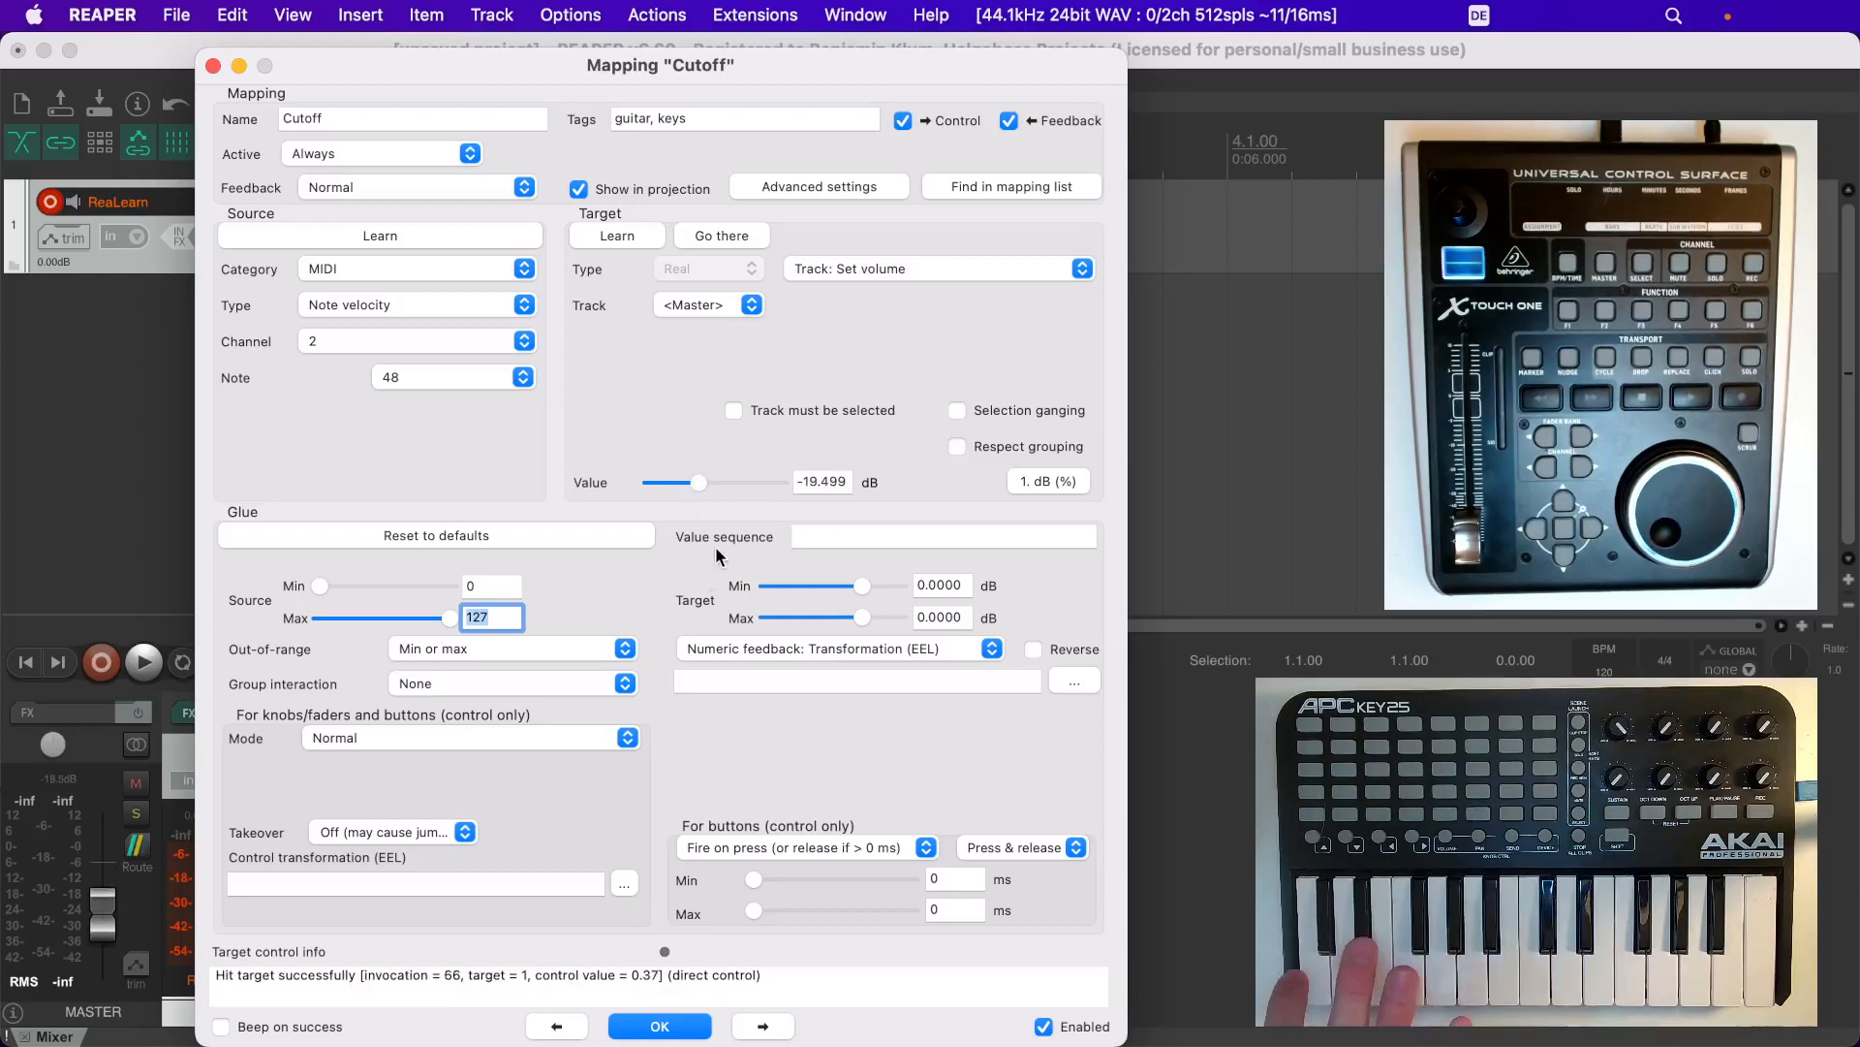
Reset the glue settings, enable Reverse, and learn CC 48 on channel 1 as the Cutoff mapping's source
{"action": "left_click", "coordinate": [469, 535]}
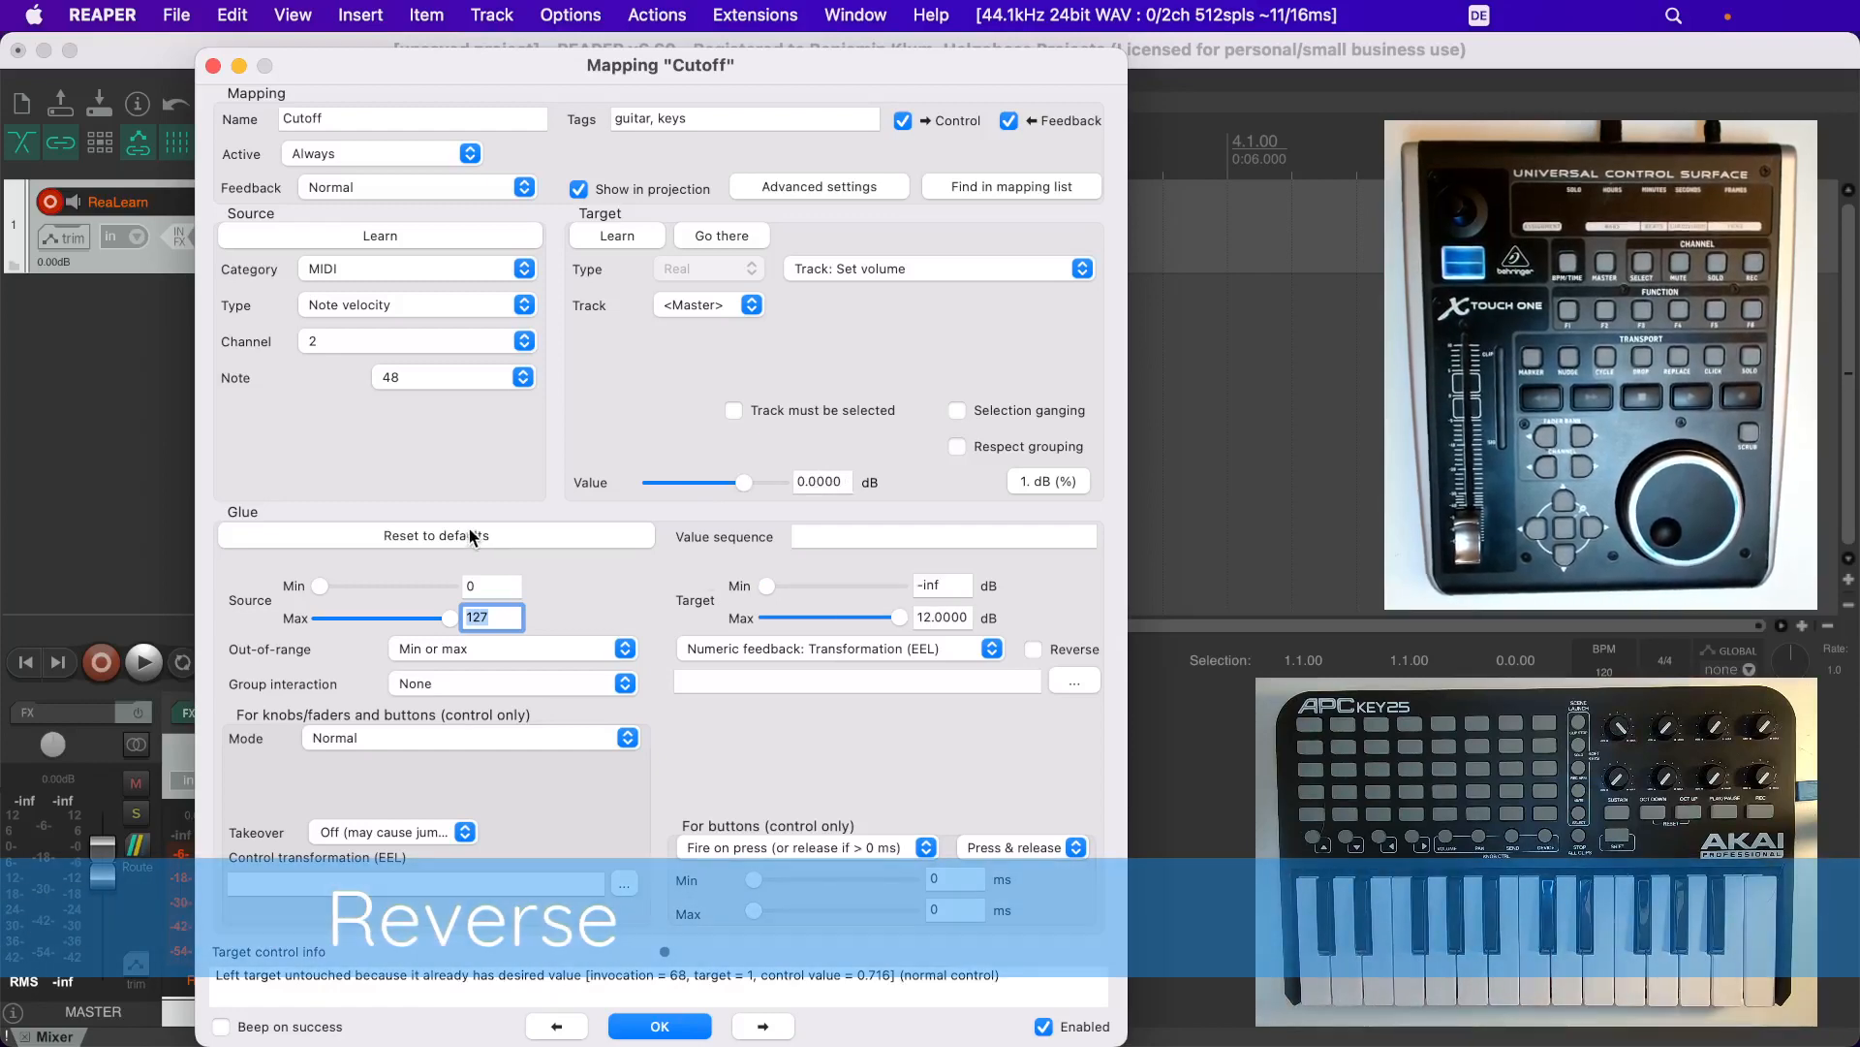
{"action": "left_click", "coordinate": [1035, 650]}
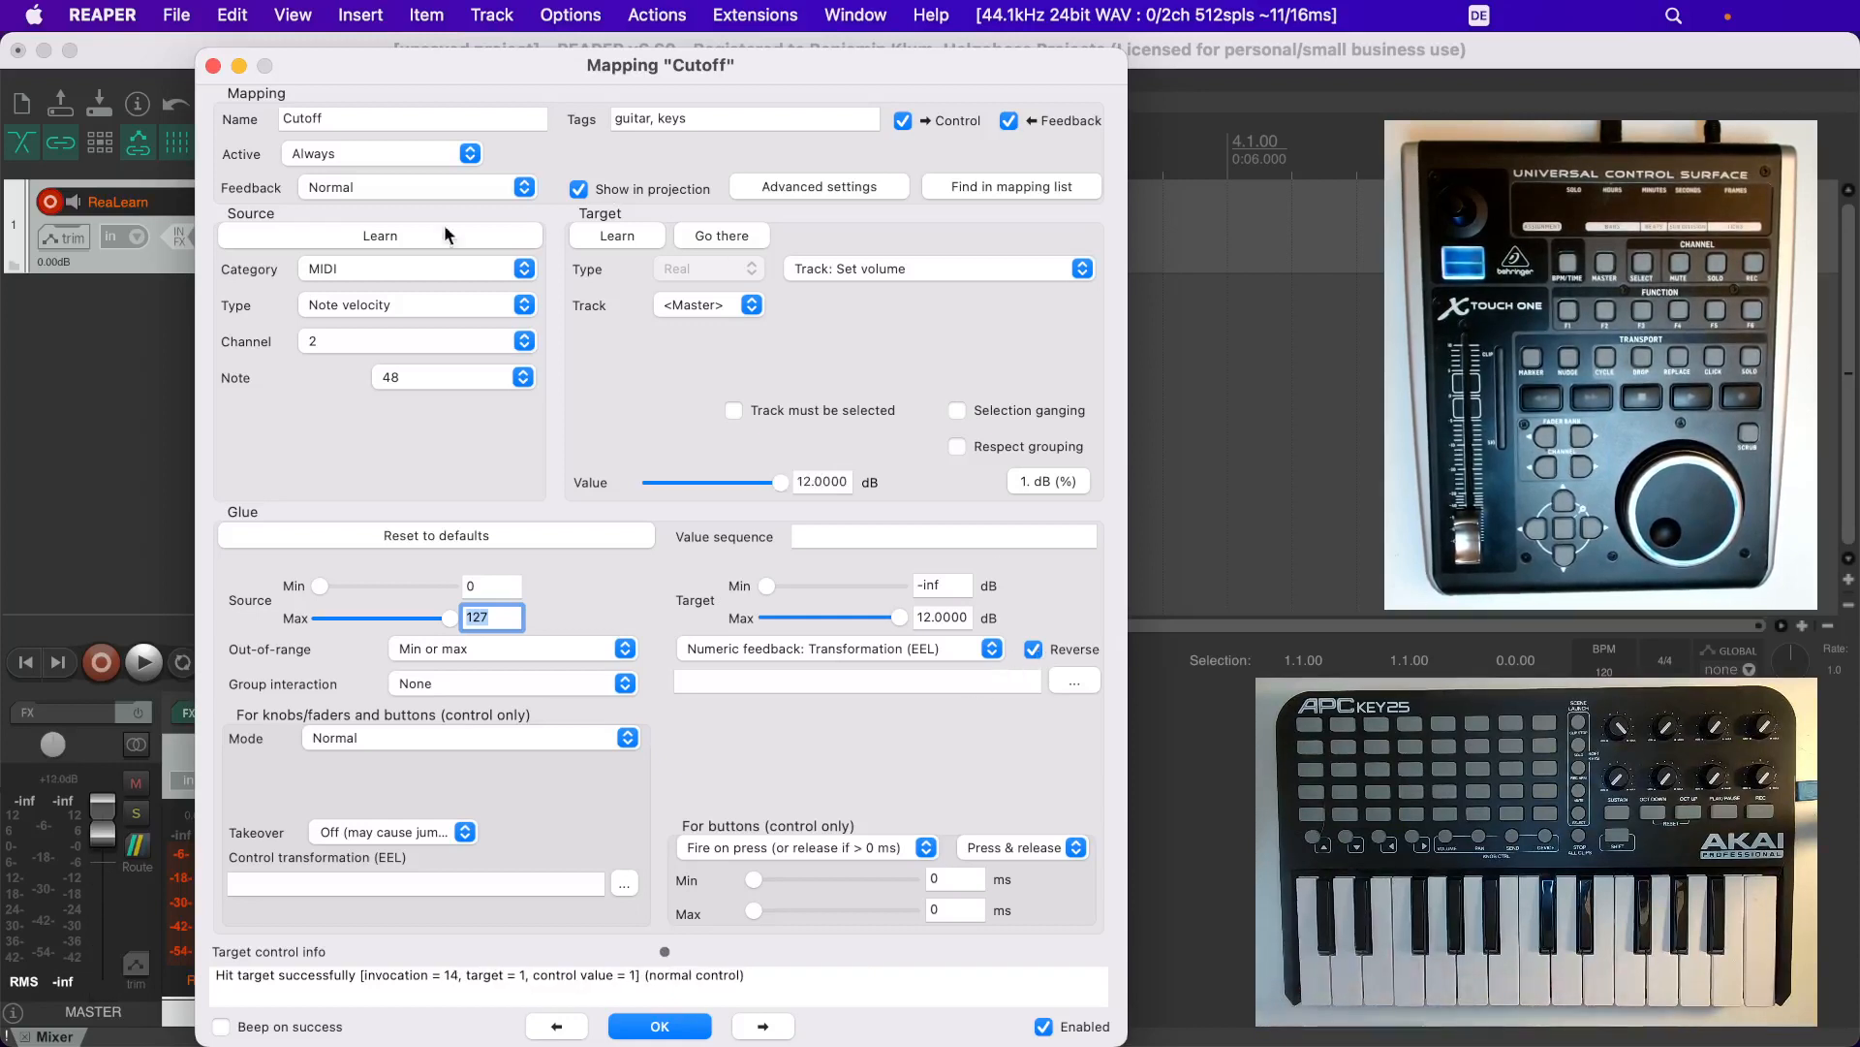
{"action": "left_click", "coordinate": [341, 236]}
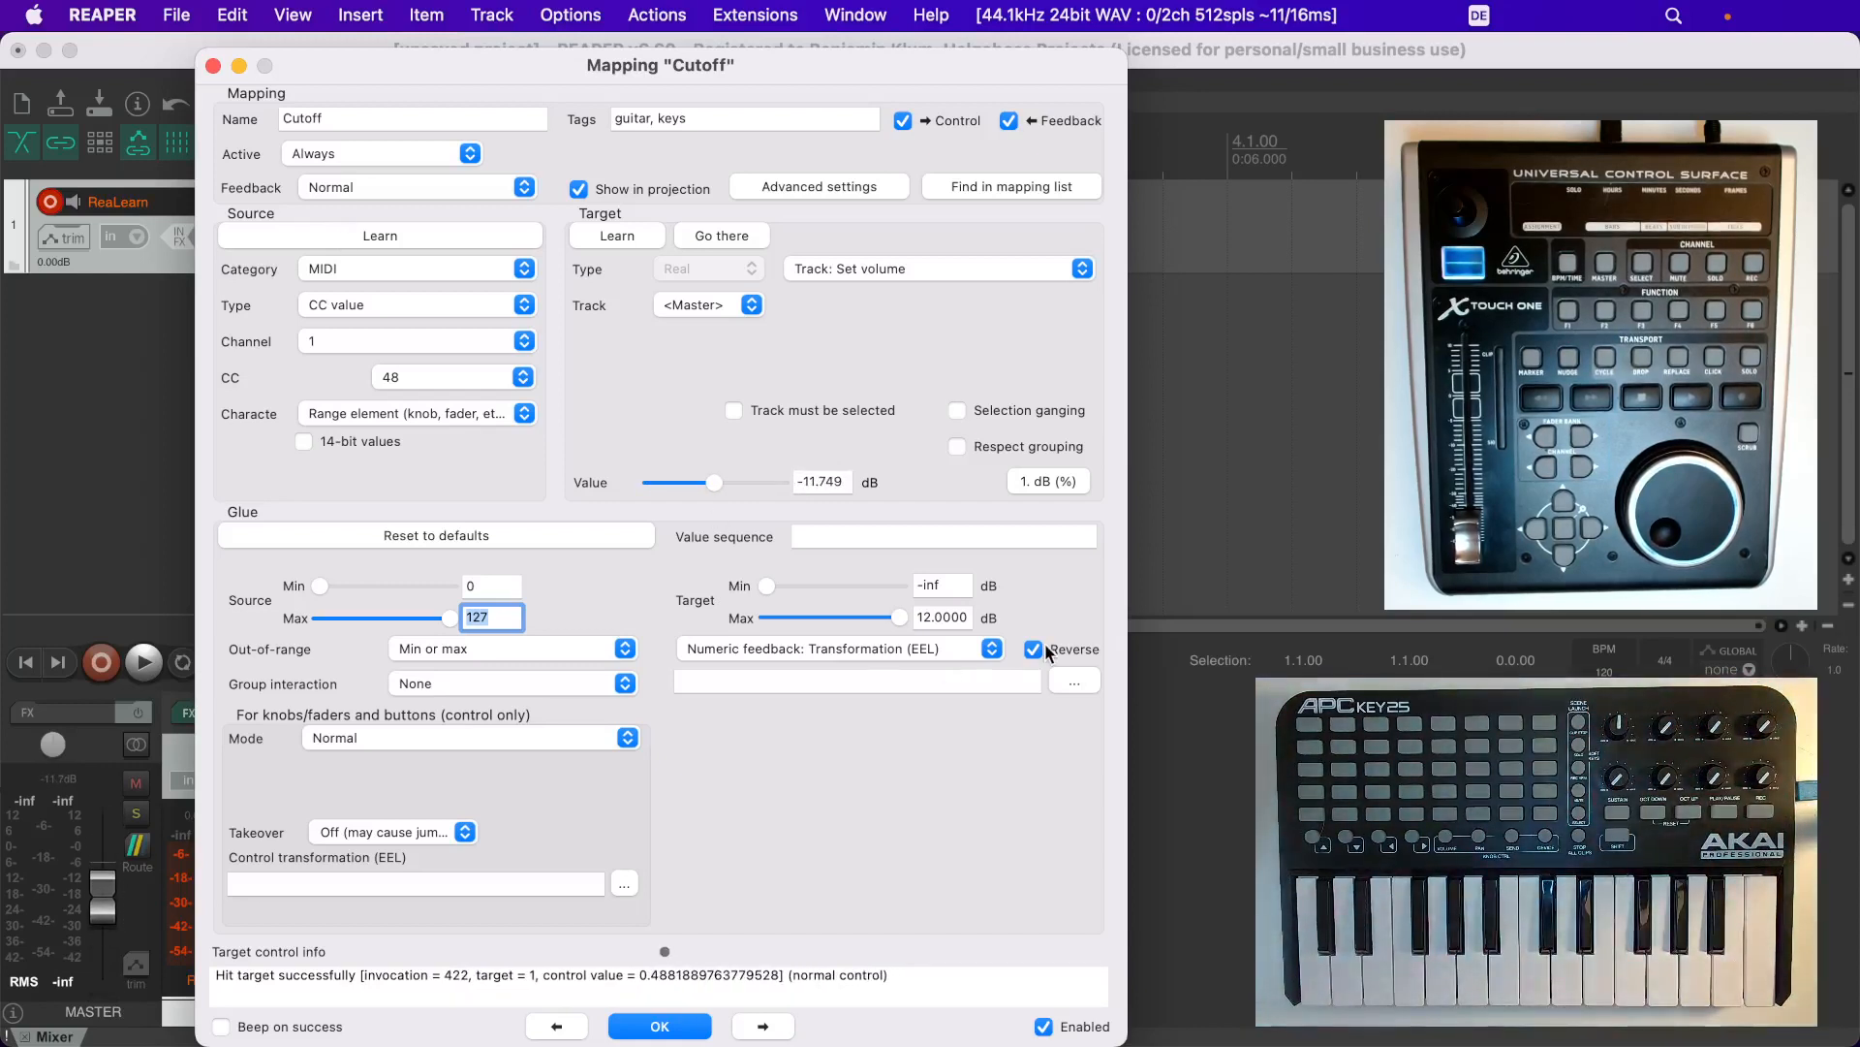
Reset the Cutoff mapping's glue settings to defaults and pull the master fader down twice to test the knob's takeover behaviour
{"action": "left_click", "coordinate": [488, 531]}
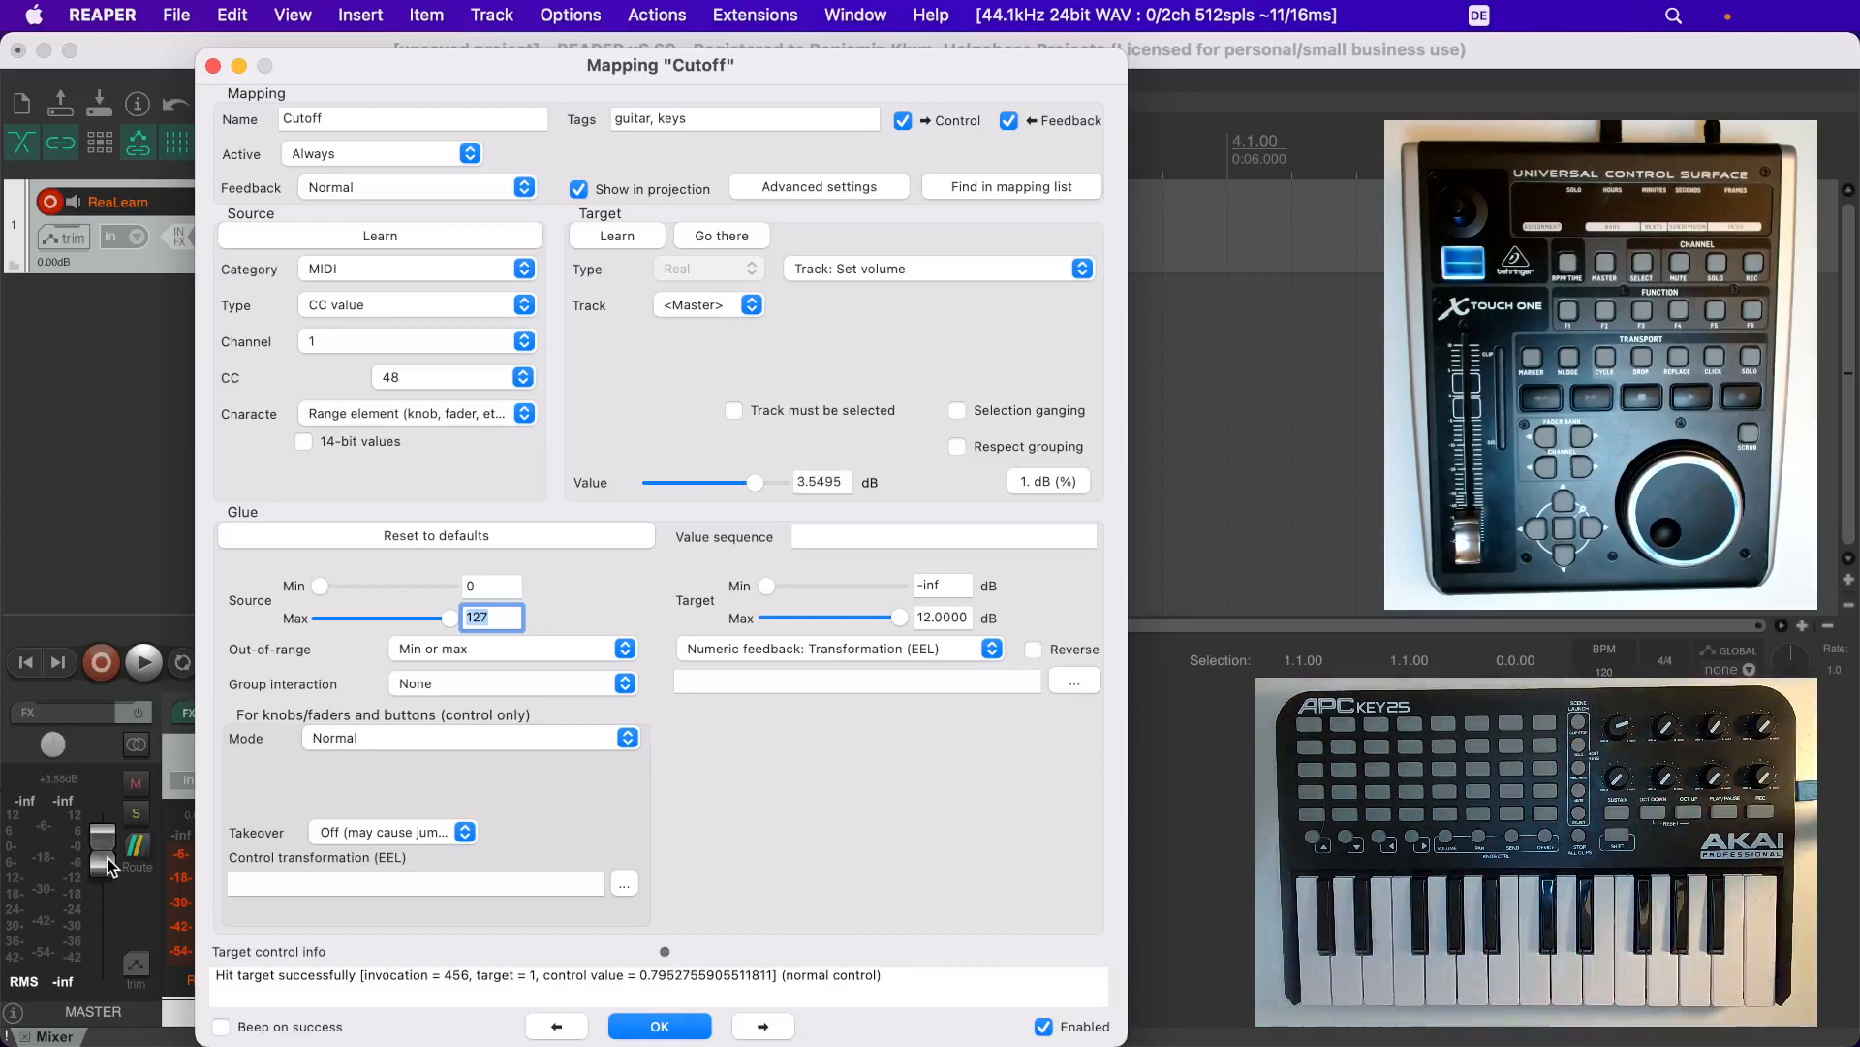
{"action": "left_click_drag", "start_coordinate": [109, 865], "coordinate": [103, 938]}
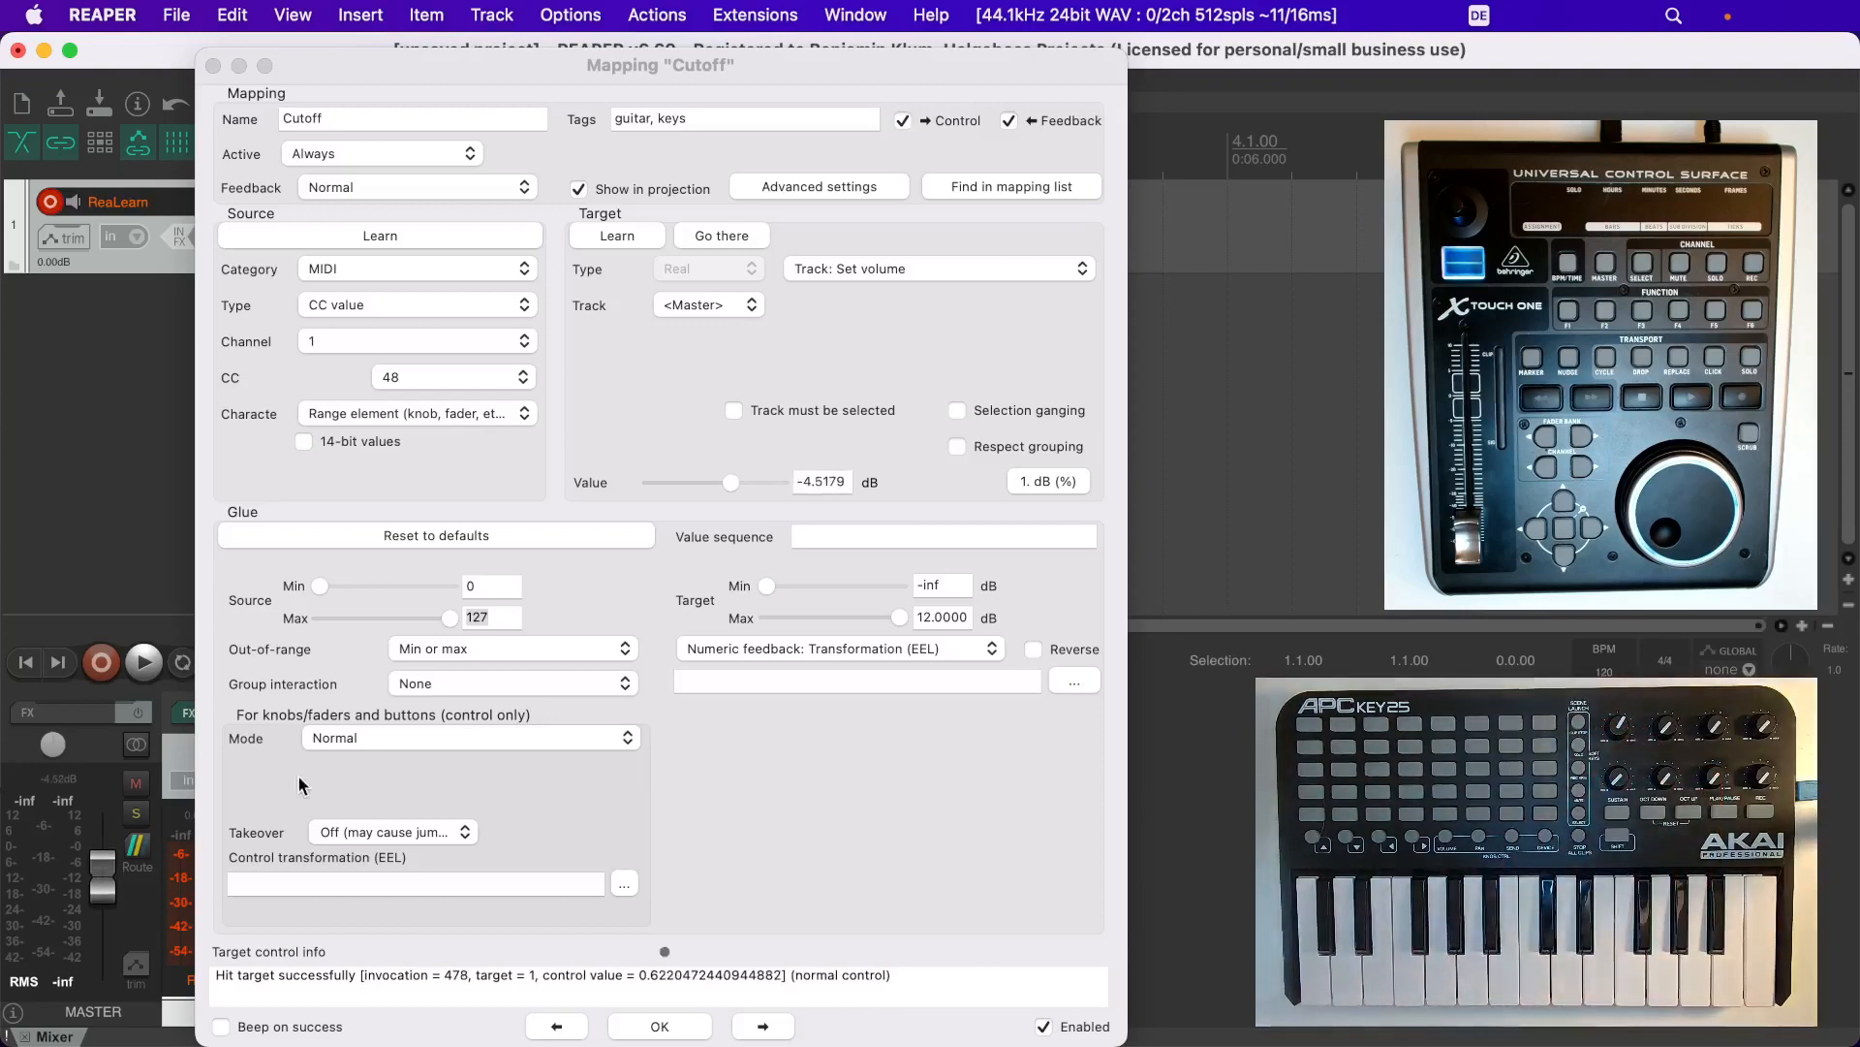
{"action": "left_click_drag", "start_coordinate": [107, 890], "coordinate": [83, 975]}
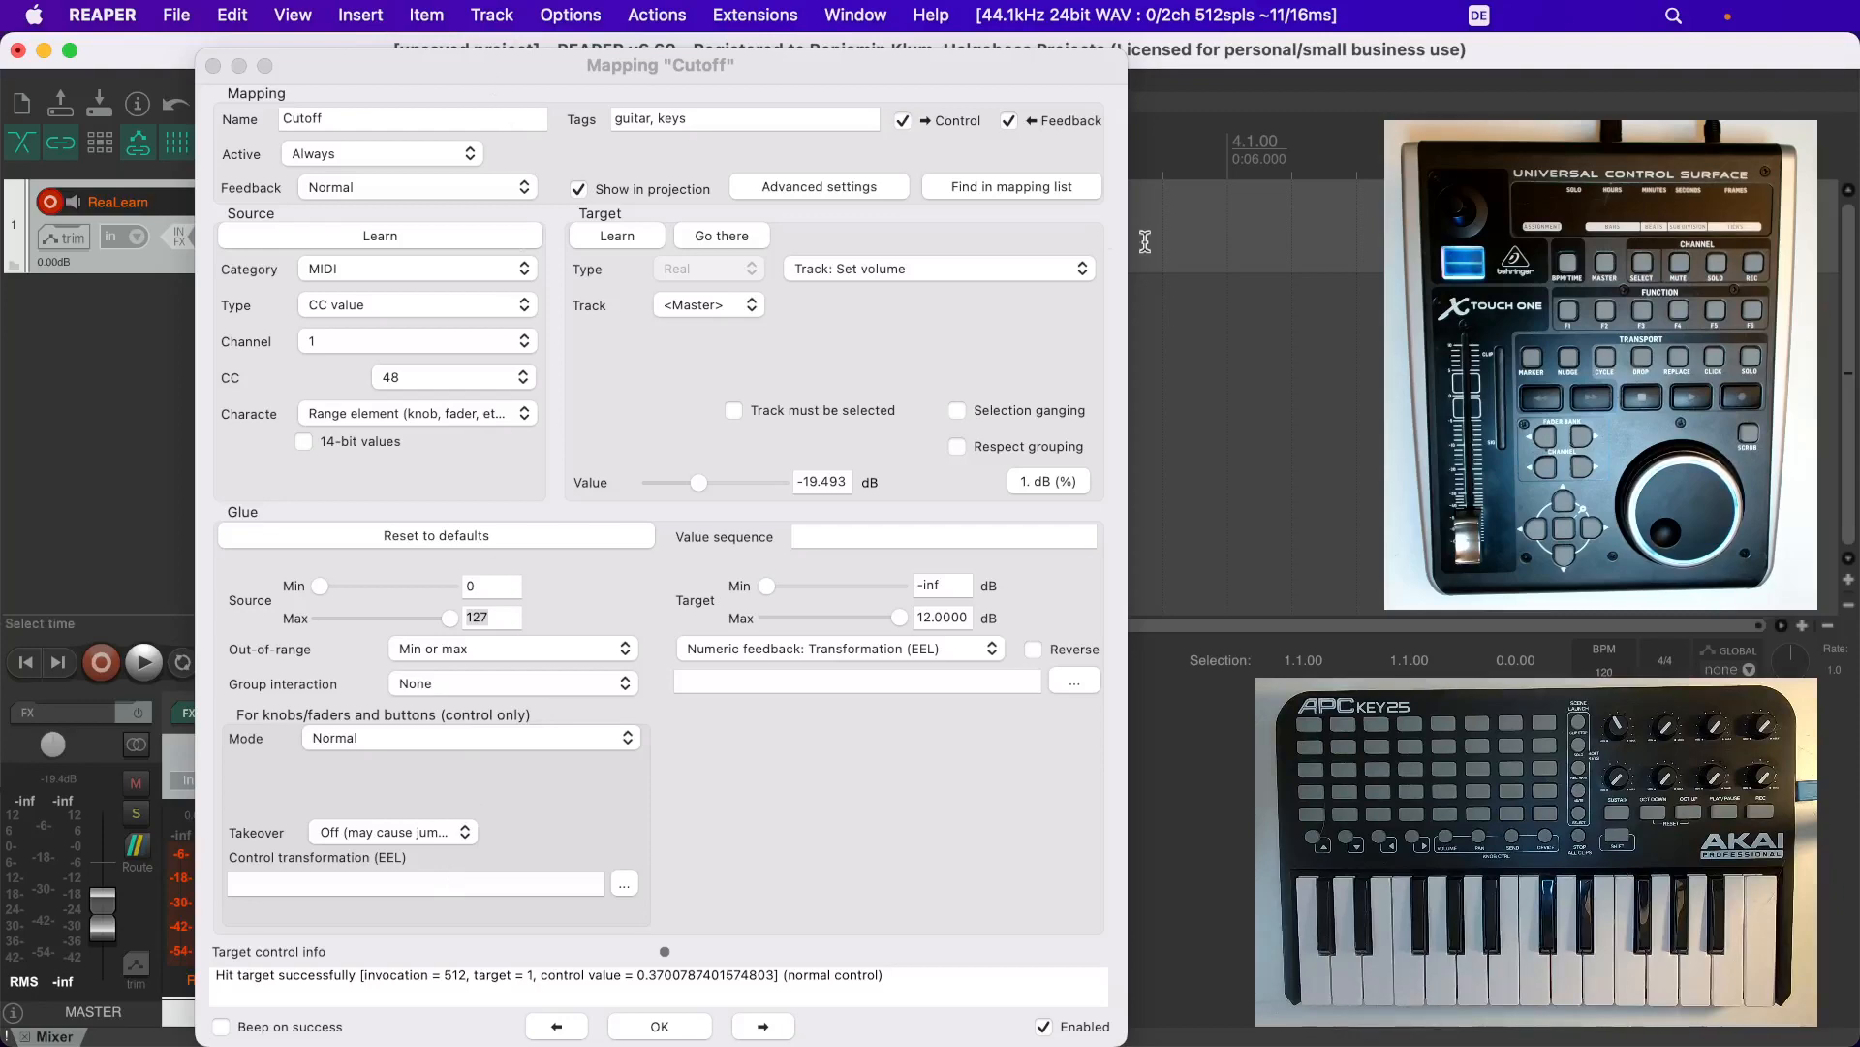
Show the Cutoff mapping in the mapping list and set ReaLearn's input and output to BEHRINGER - X-Touch One
{"action": "left_click", "coordinate": [1005, 189]}
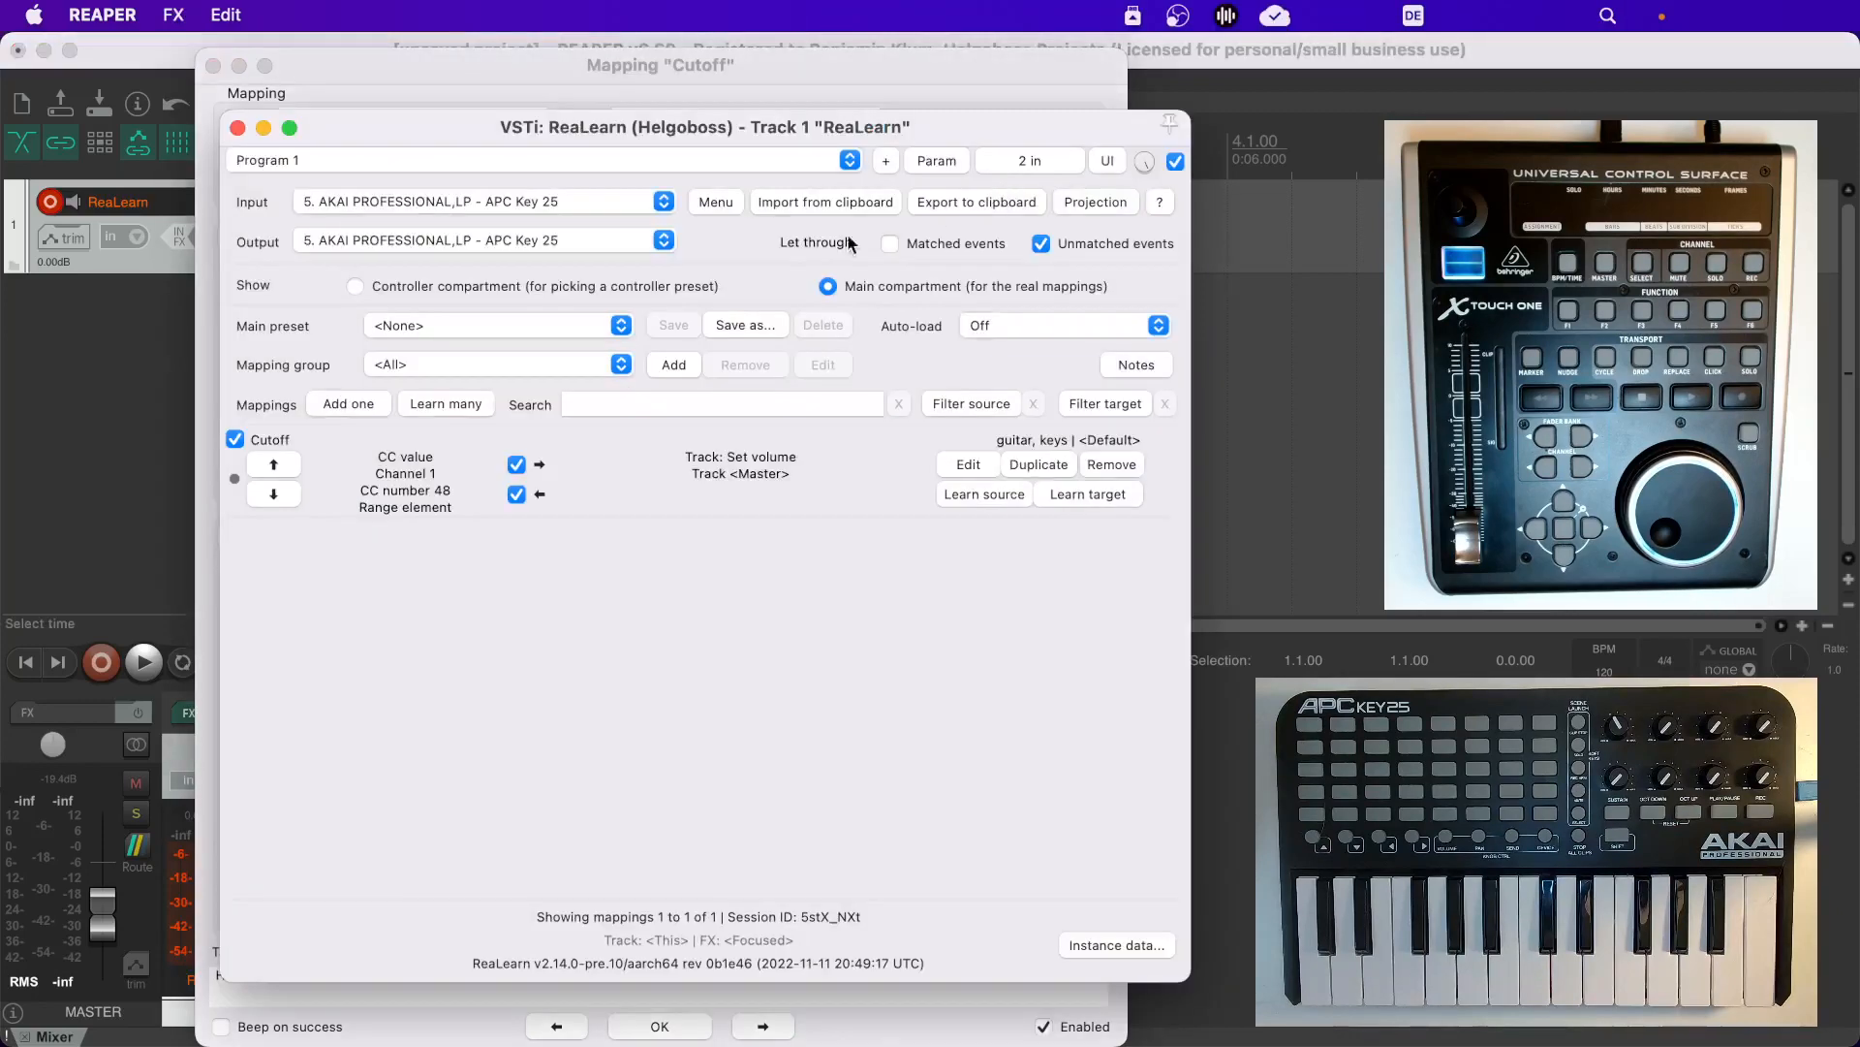
{"action": "left_click", "coordinate": [506, 198]}
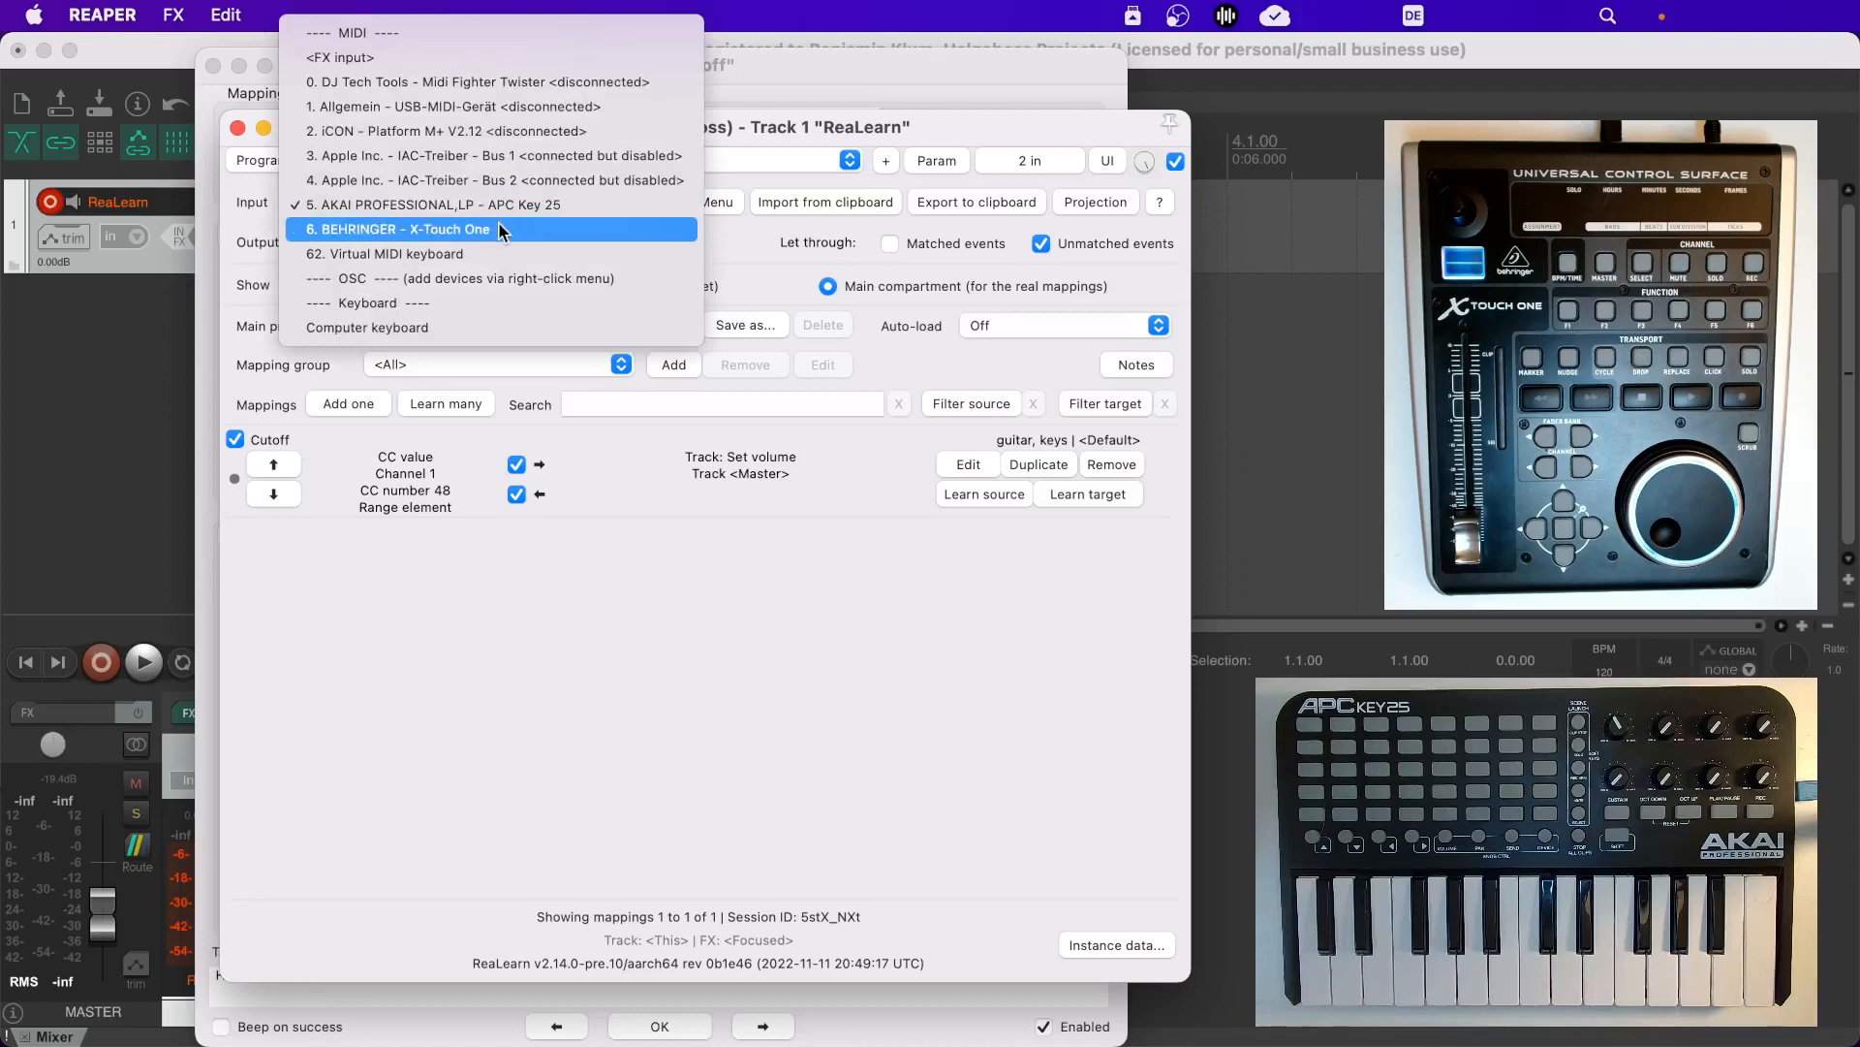
{"action": "left_click", "coordinate": [499, 229]}
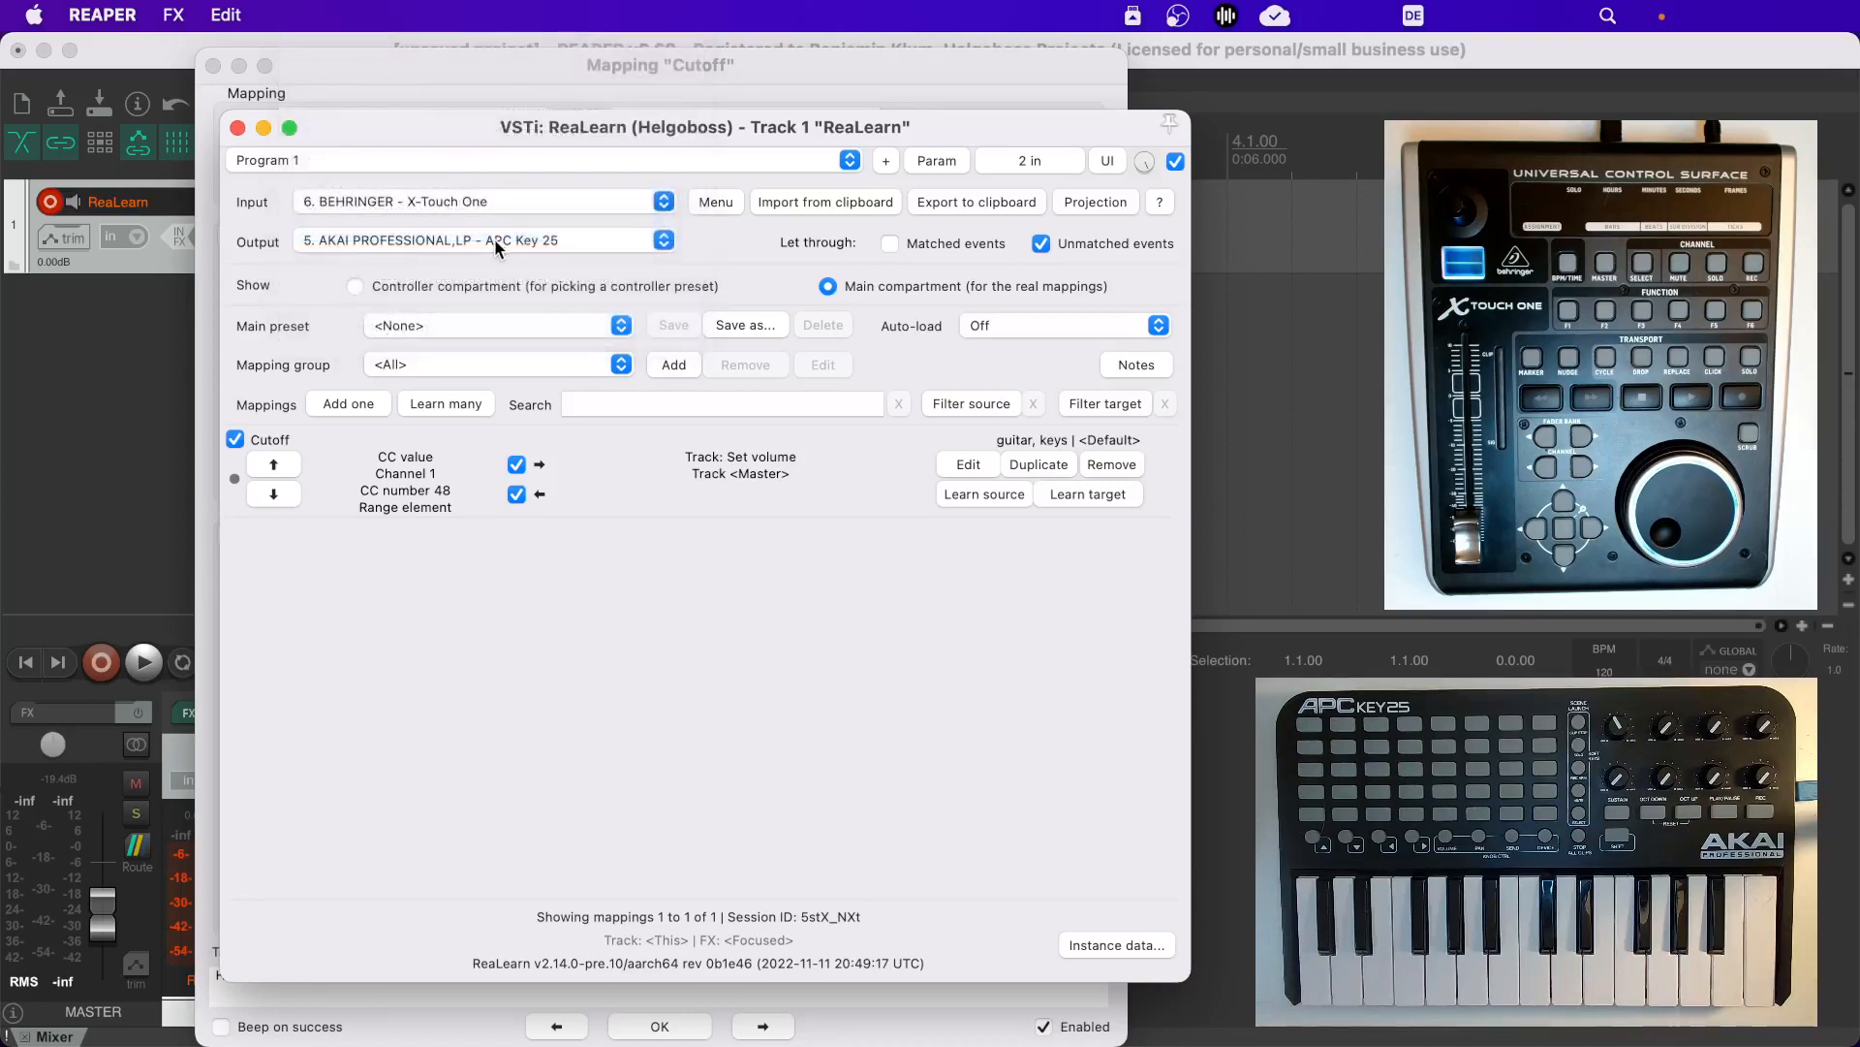
{"action": "left_click", "coordinate": [494, 239]}
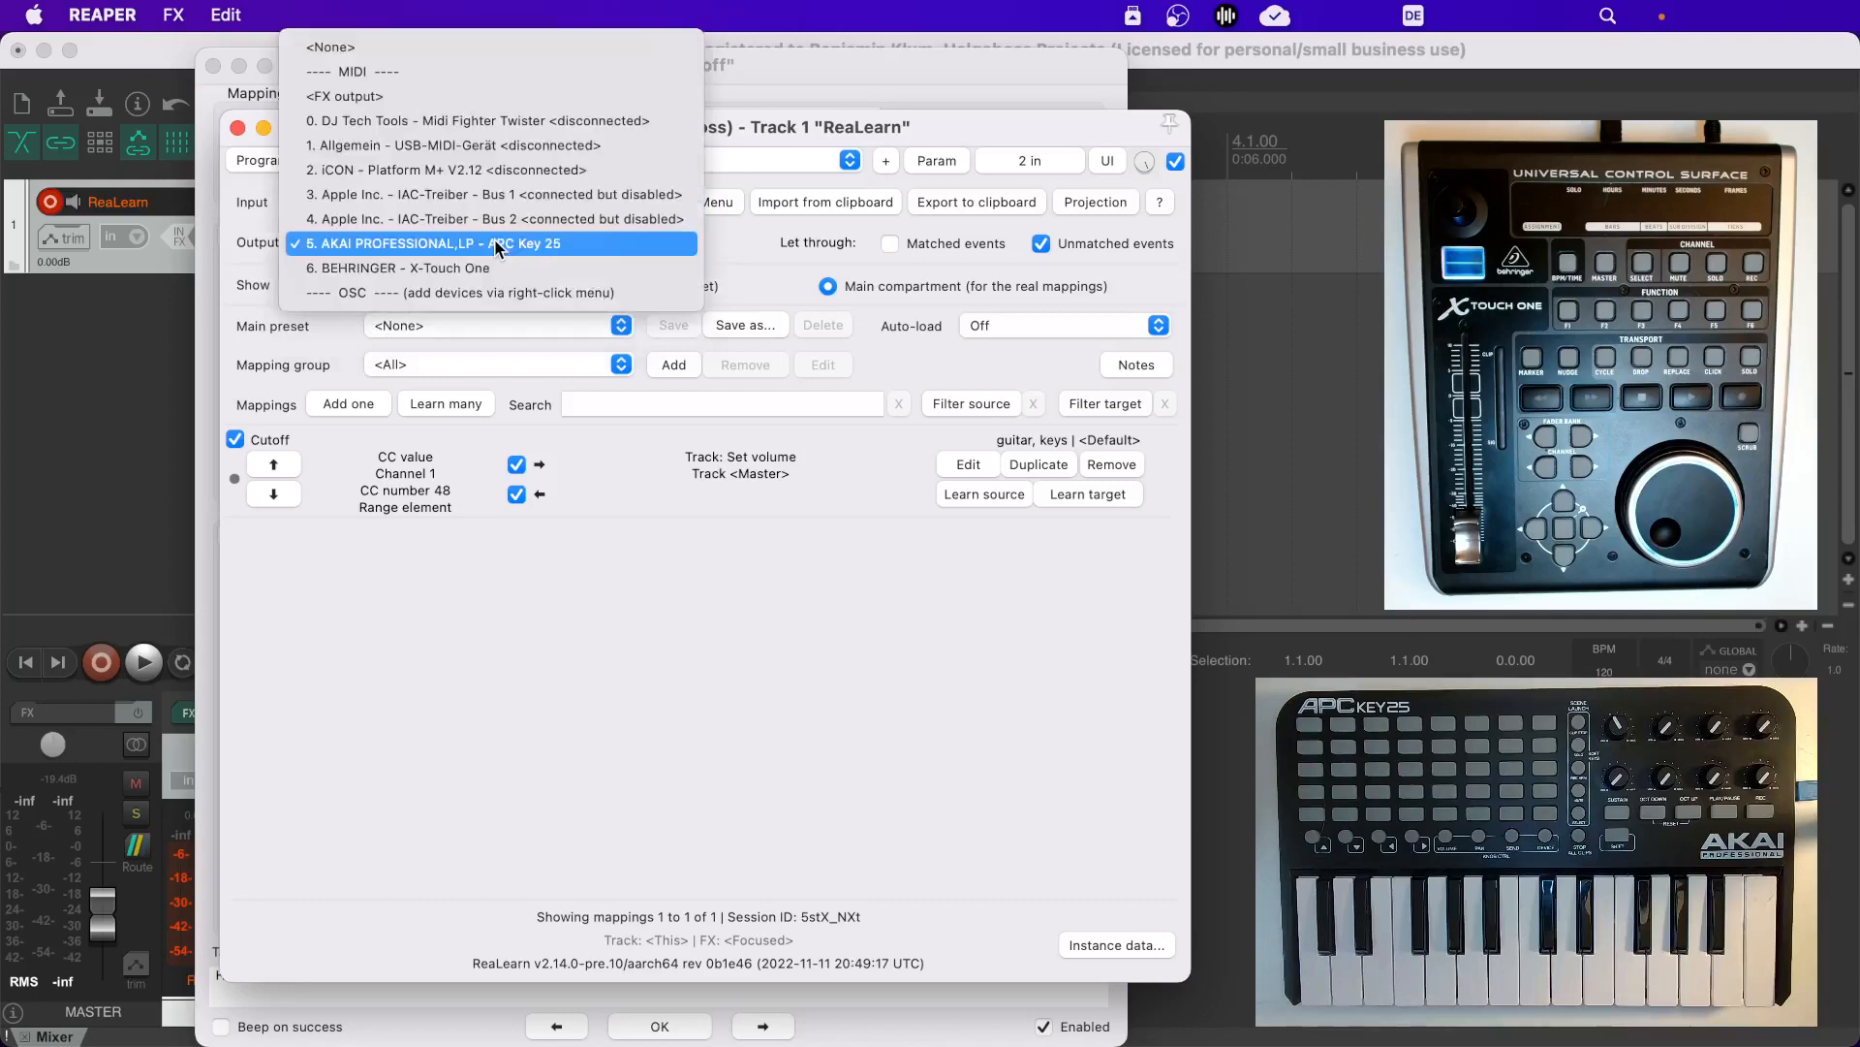
{"action": "left_click", "coordinate": [494, 271]}
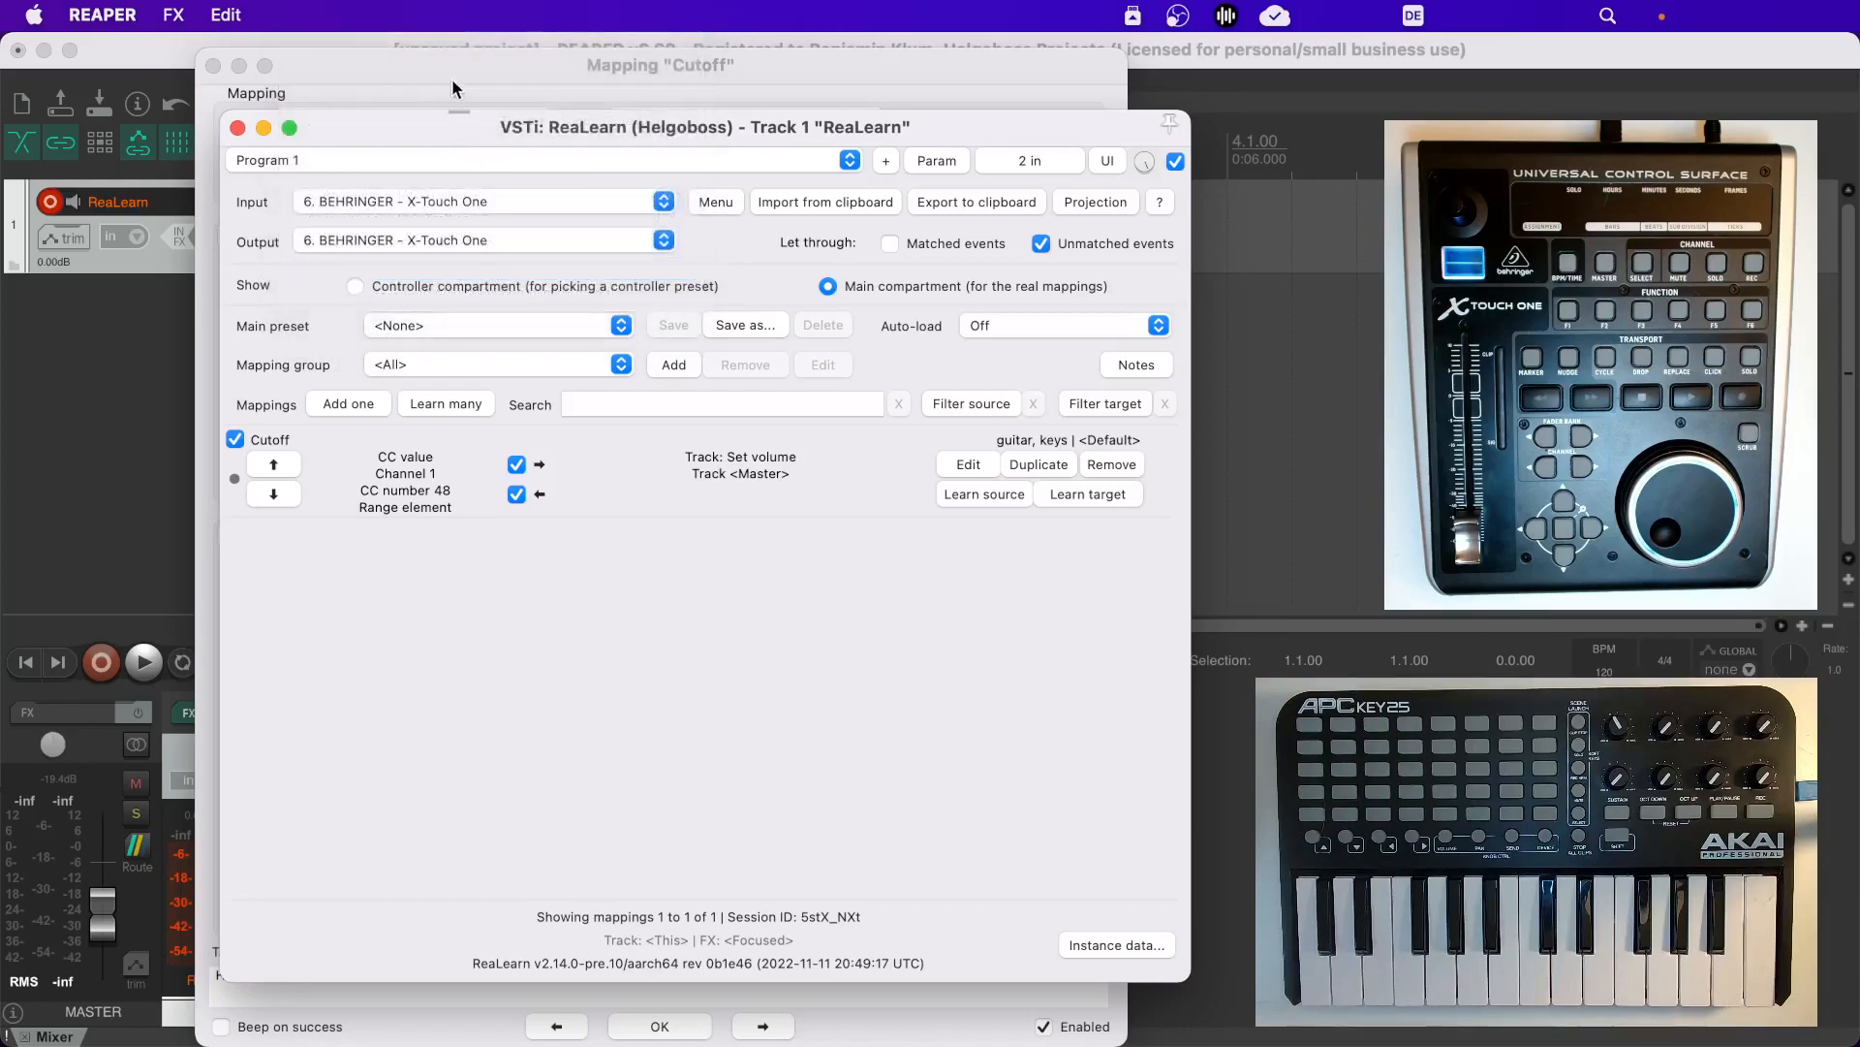
Learn the X-Touch One's encoder wheel, channel 1 CC 60 relative type 1, as the Cutoff source, and raise the master fader to test it
{"action": "left_click", "coordinate": [452, 85]}
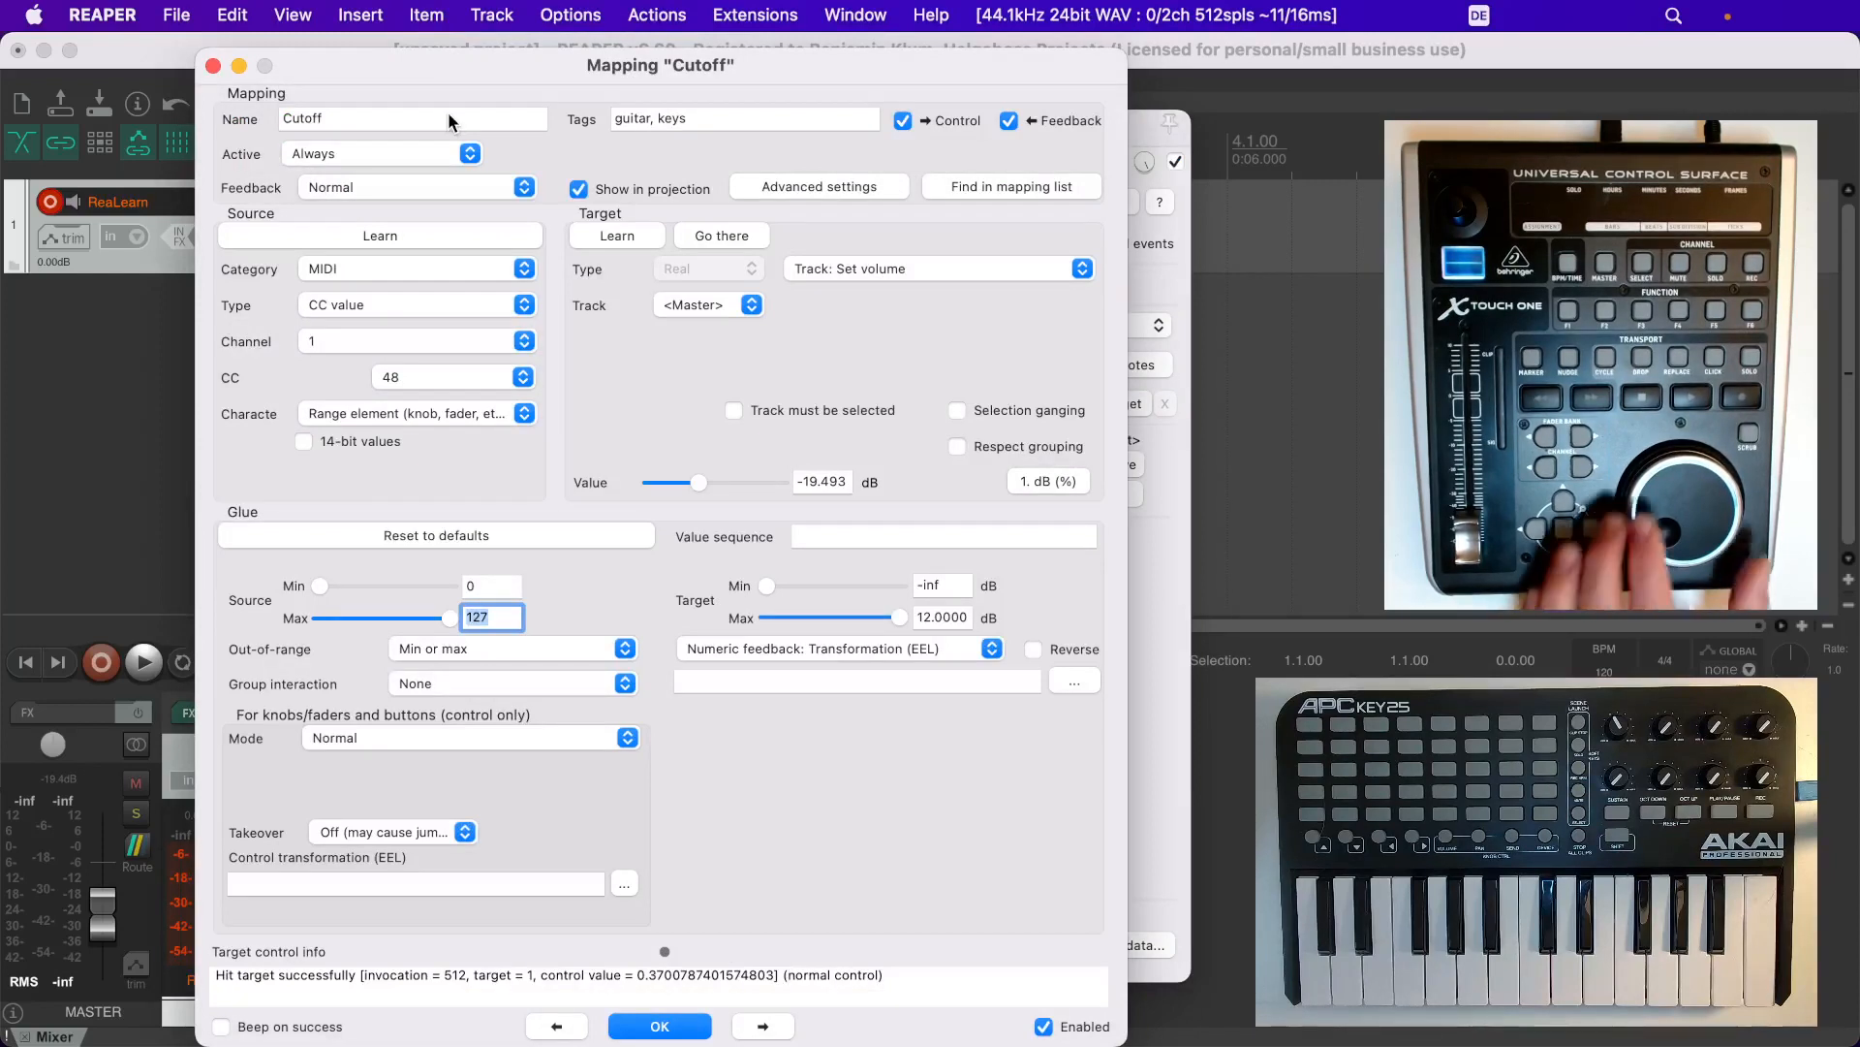
{"action": "left_click", "coordinate": [405, 235]}
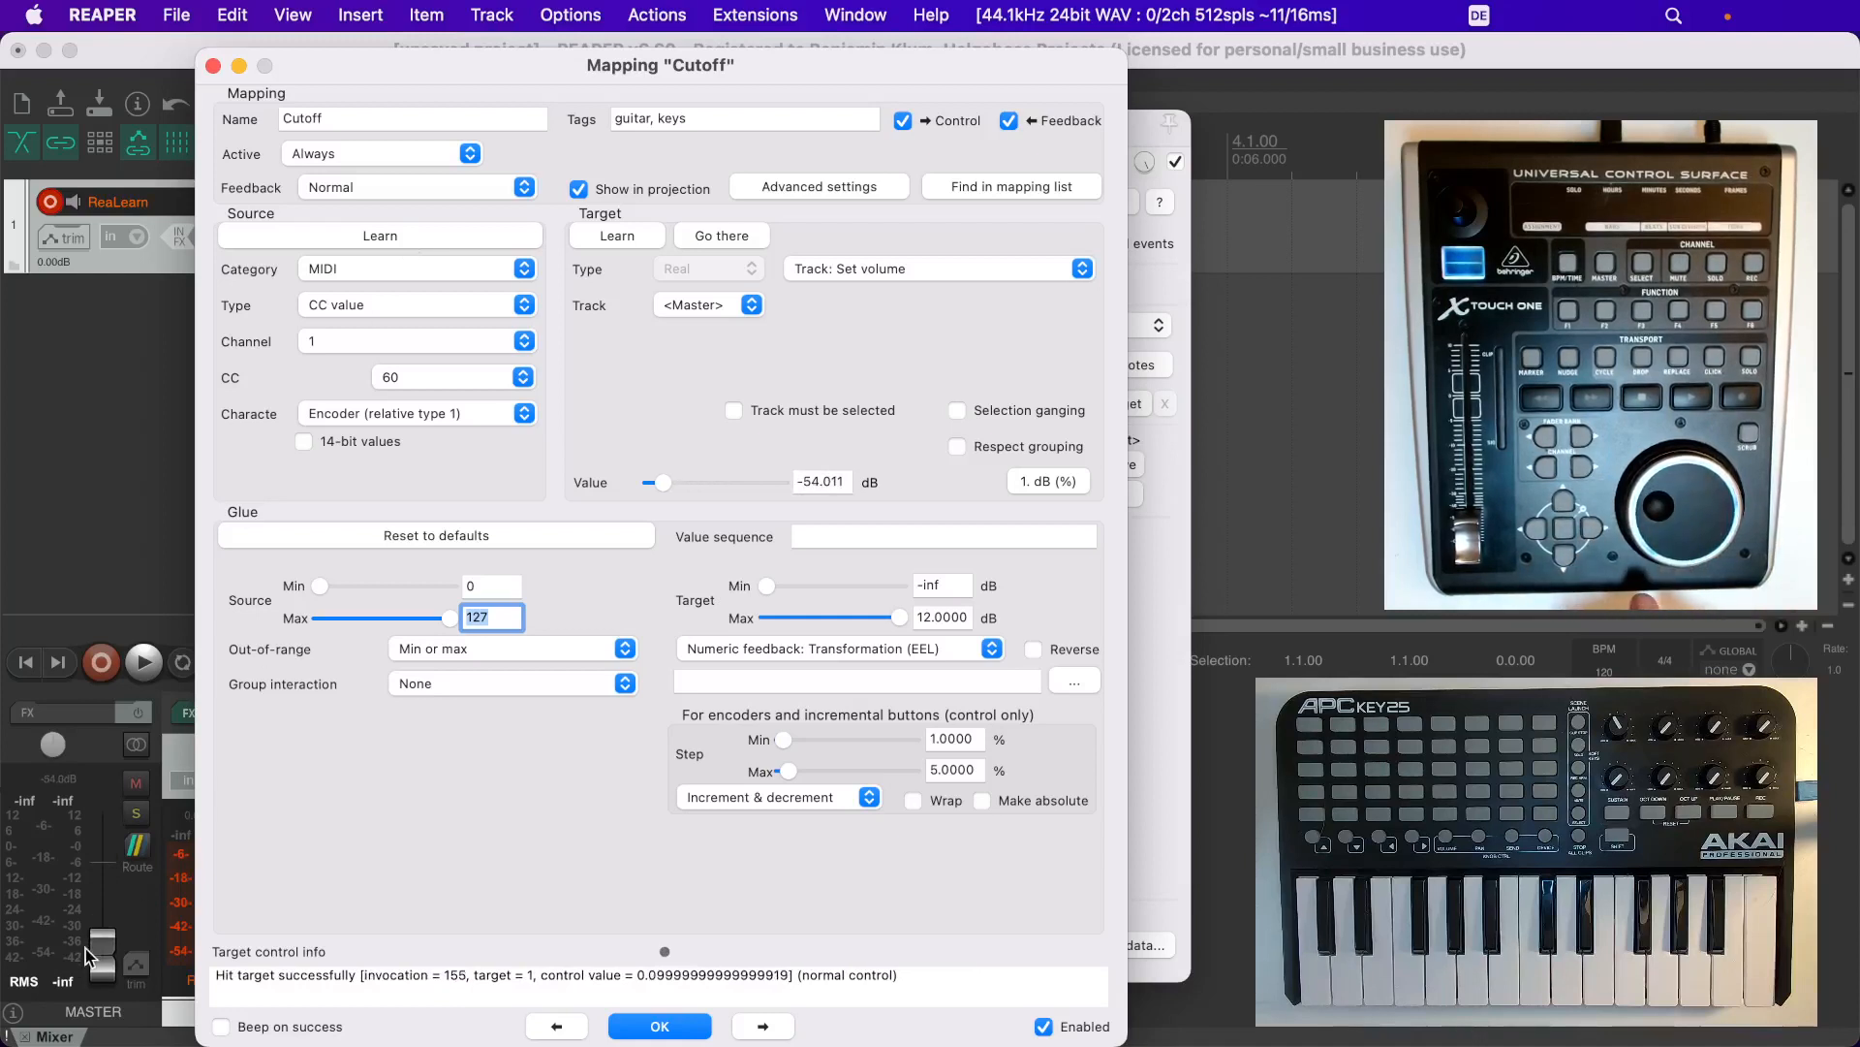
{"action": "left_click_drag", "start_coordinate": [105, 962], "coordinate": [104, 894]}
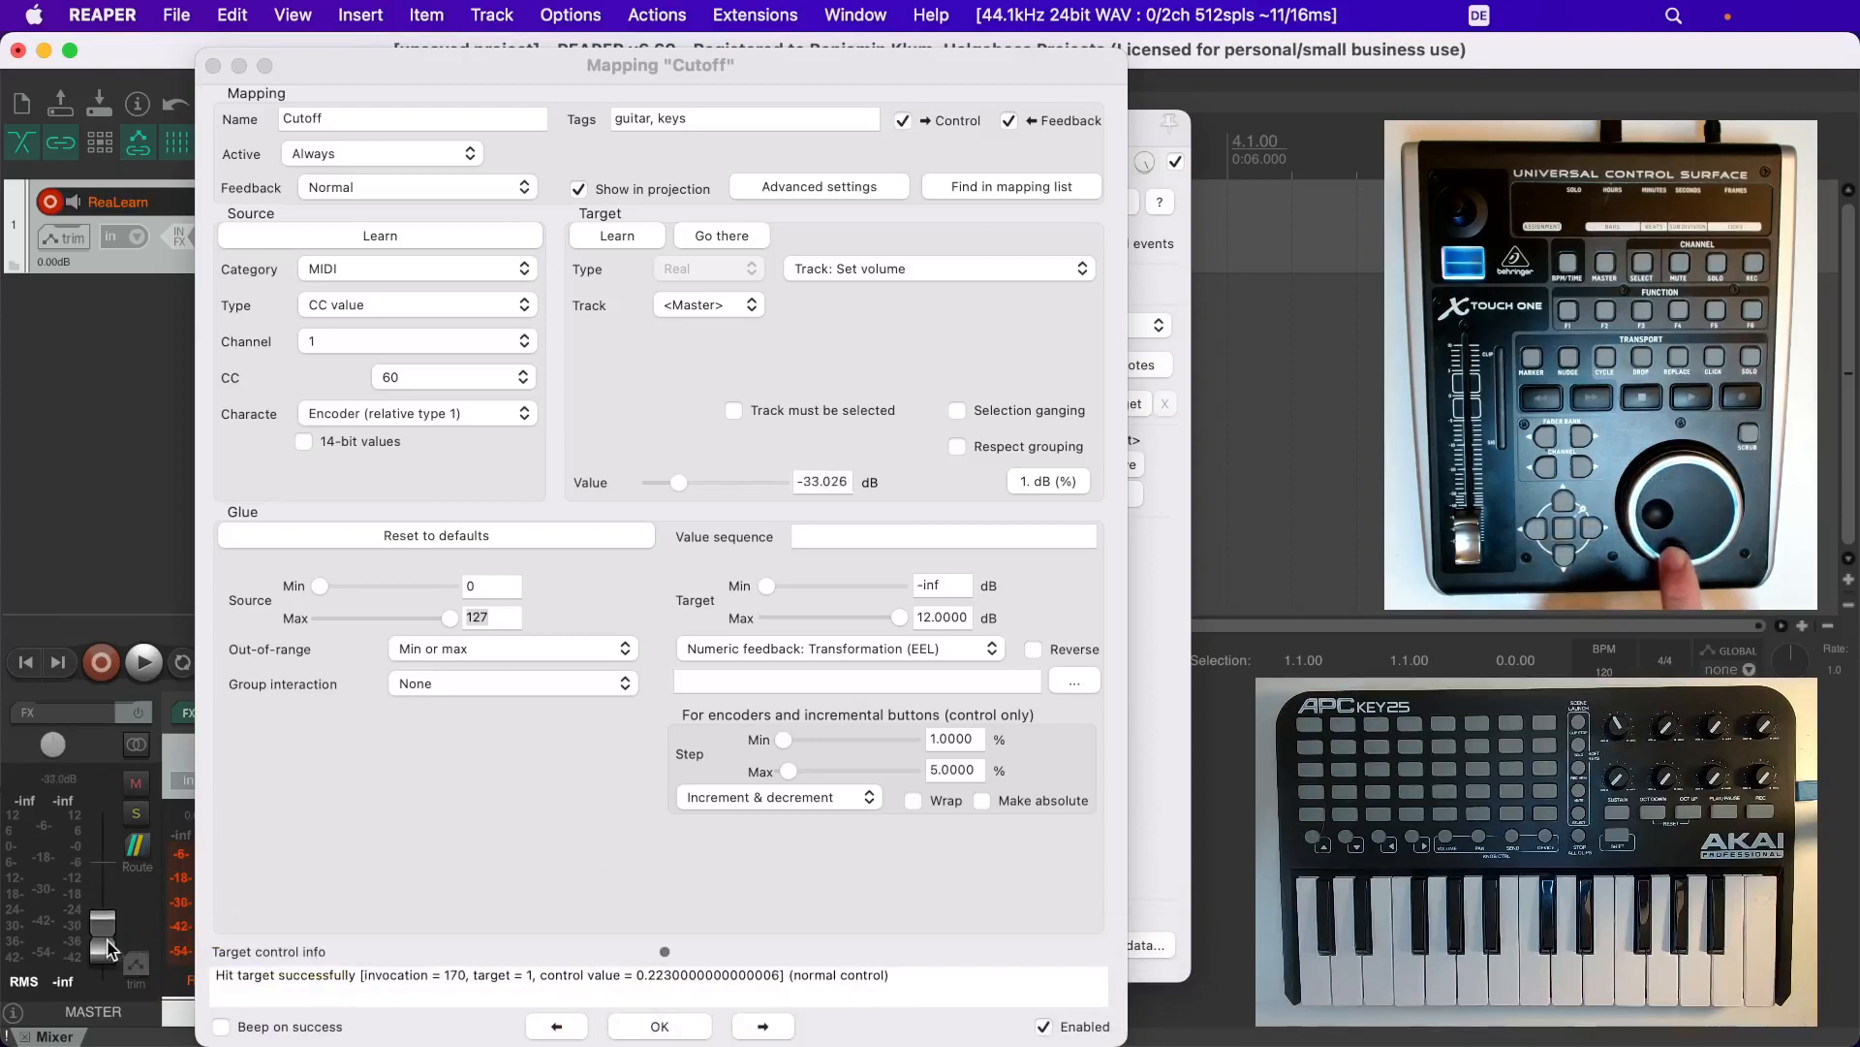
{"action": "left_click_drag", "start_coordinate": [101, 903], "coordinate": [105, 882]}
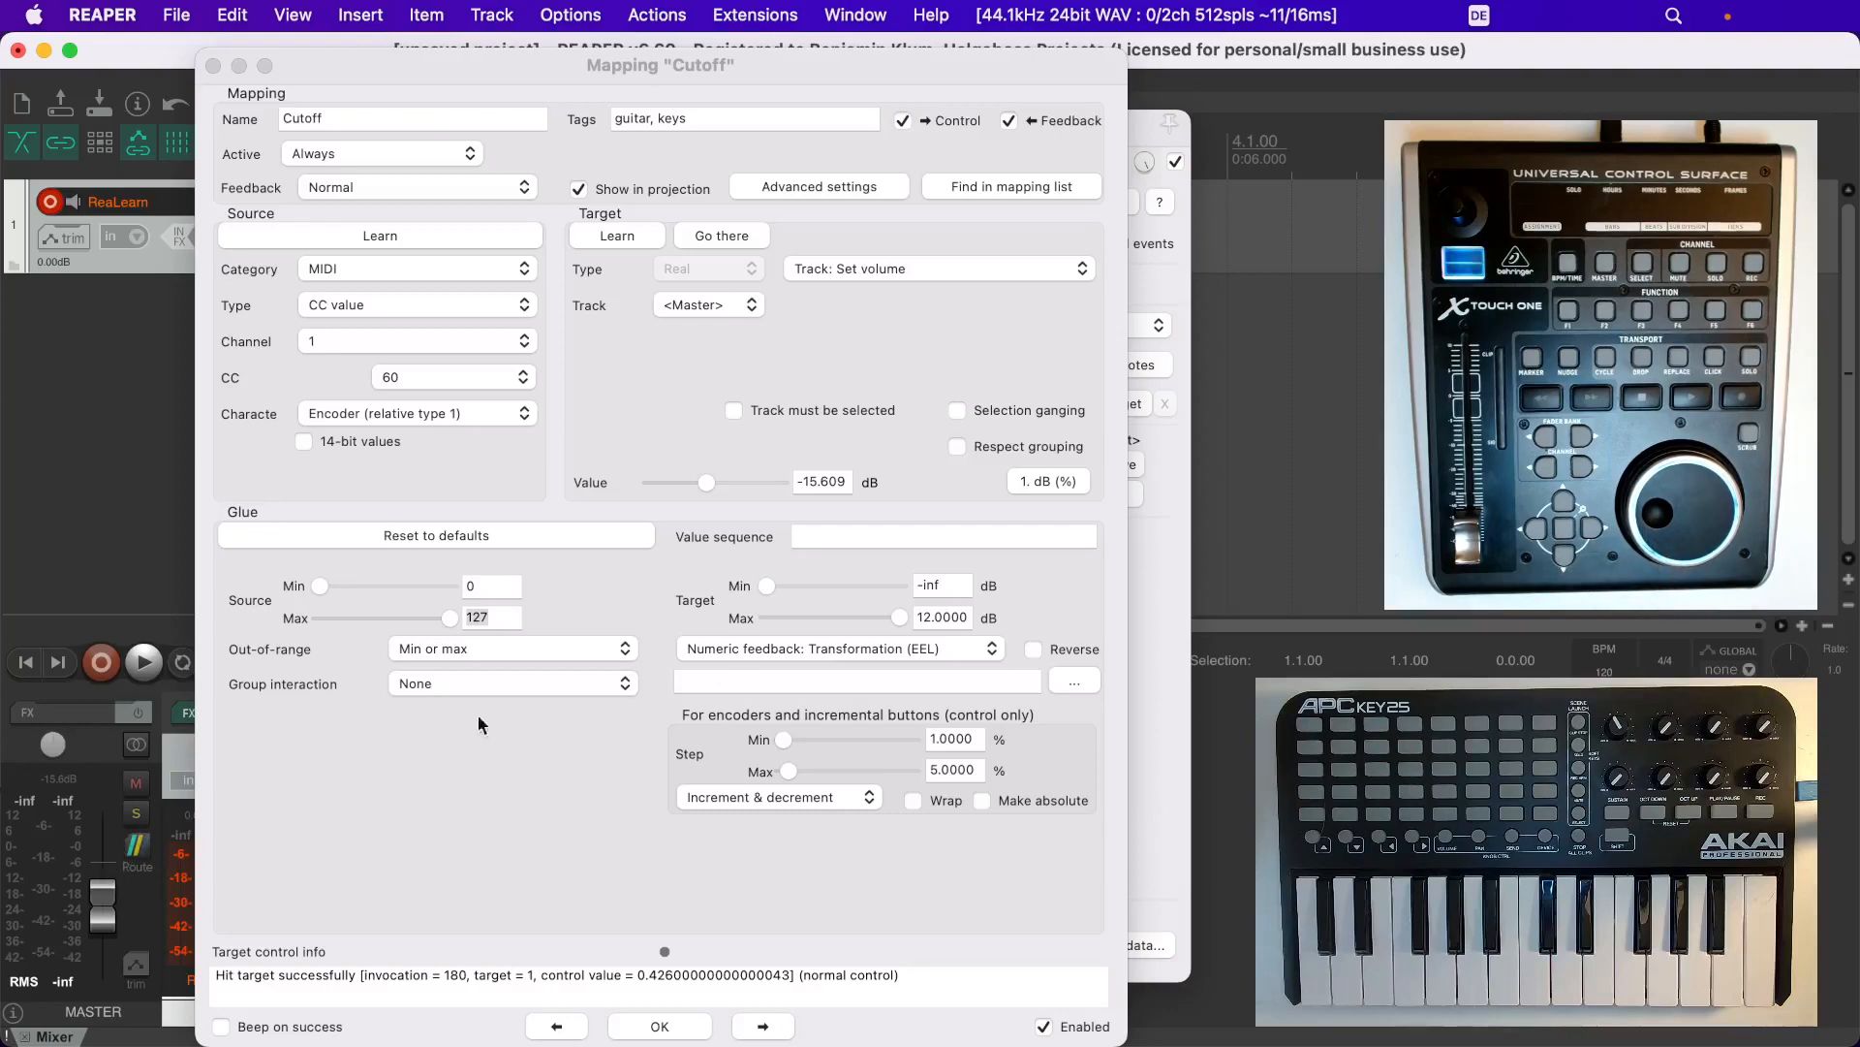
Set ReaLearn's input and output back to AKAI PROFESSIONAL,LP - APC Key 25 and close the plug-in window
{"action": "left_click", "coordinate": [1165, 581]}
{"action": "left_click", "coordinate": [431, 201]}
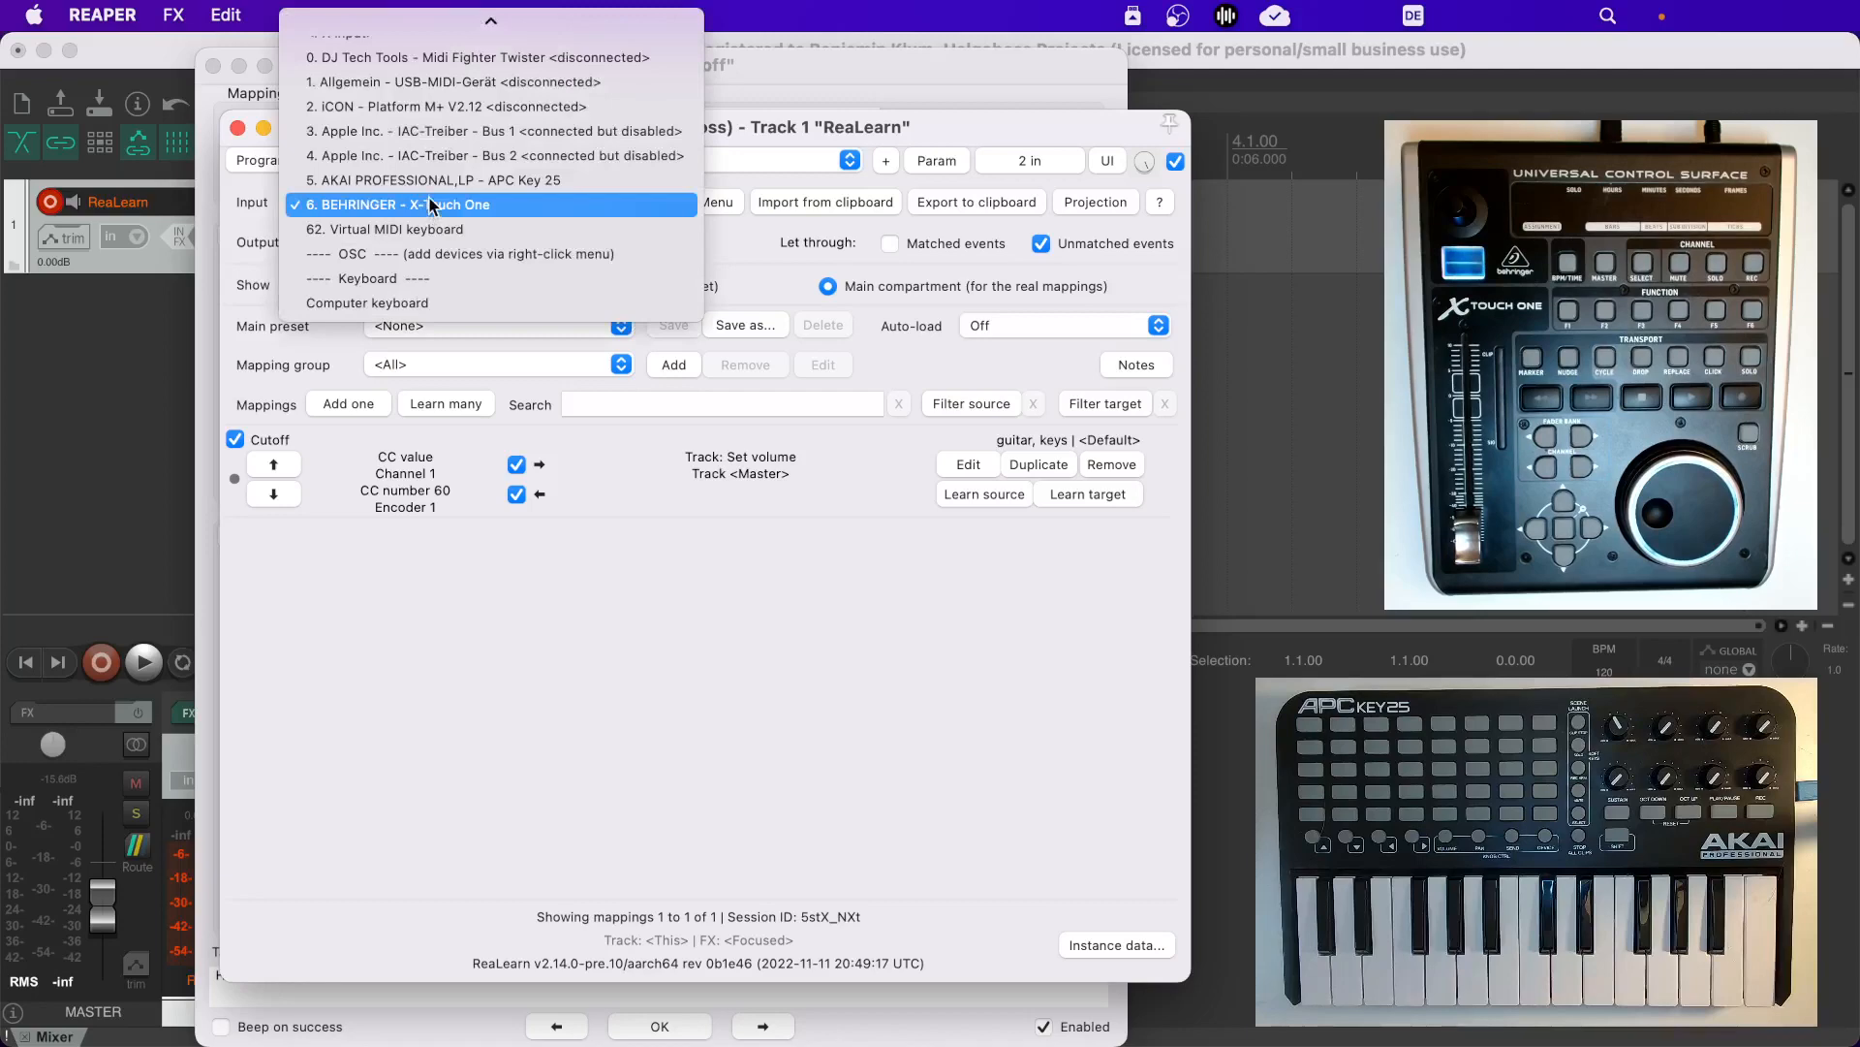
{"action": "left_click", "coordinate": [432, 219]}
{"action": "left_click", "coordinate": [433, 243]}
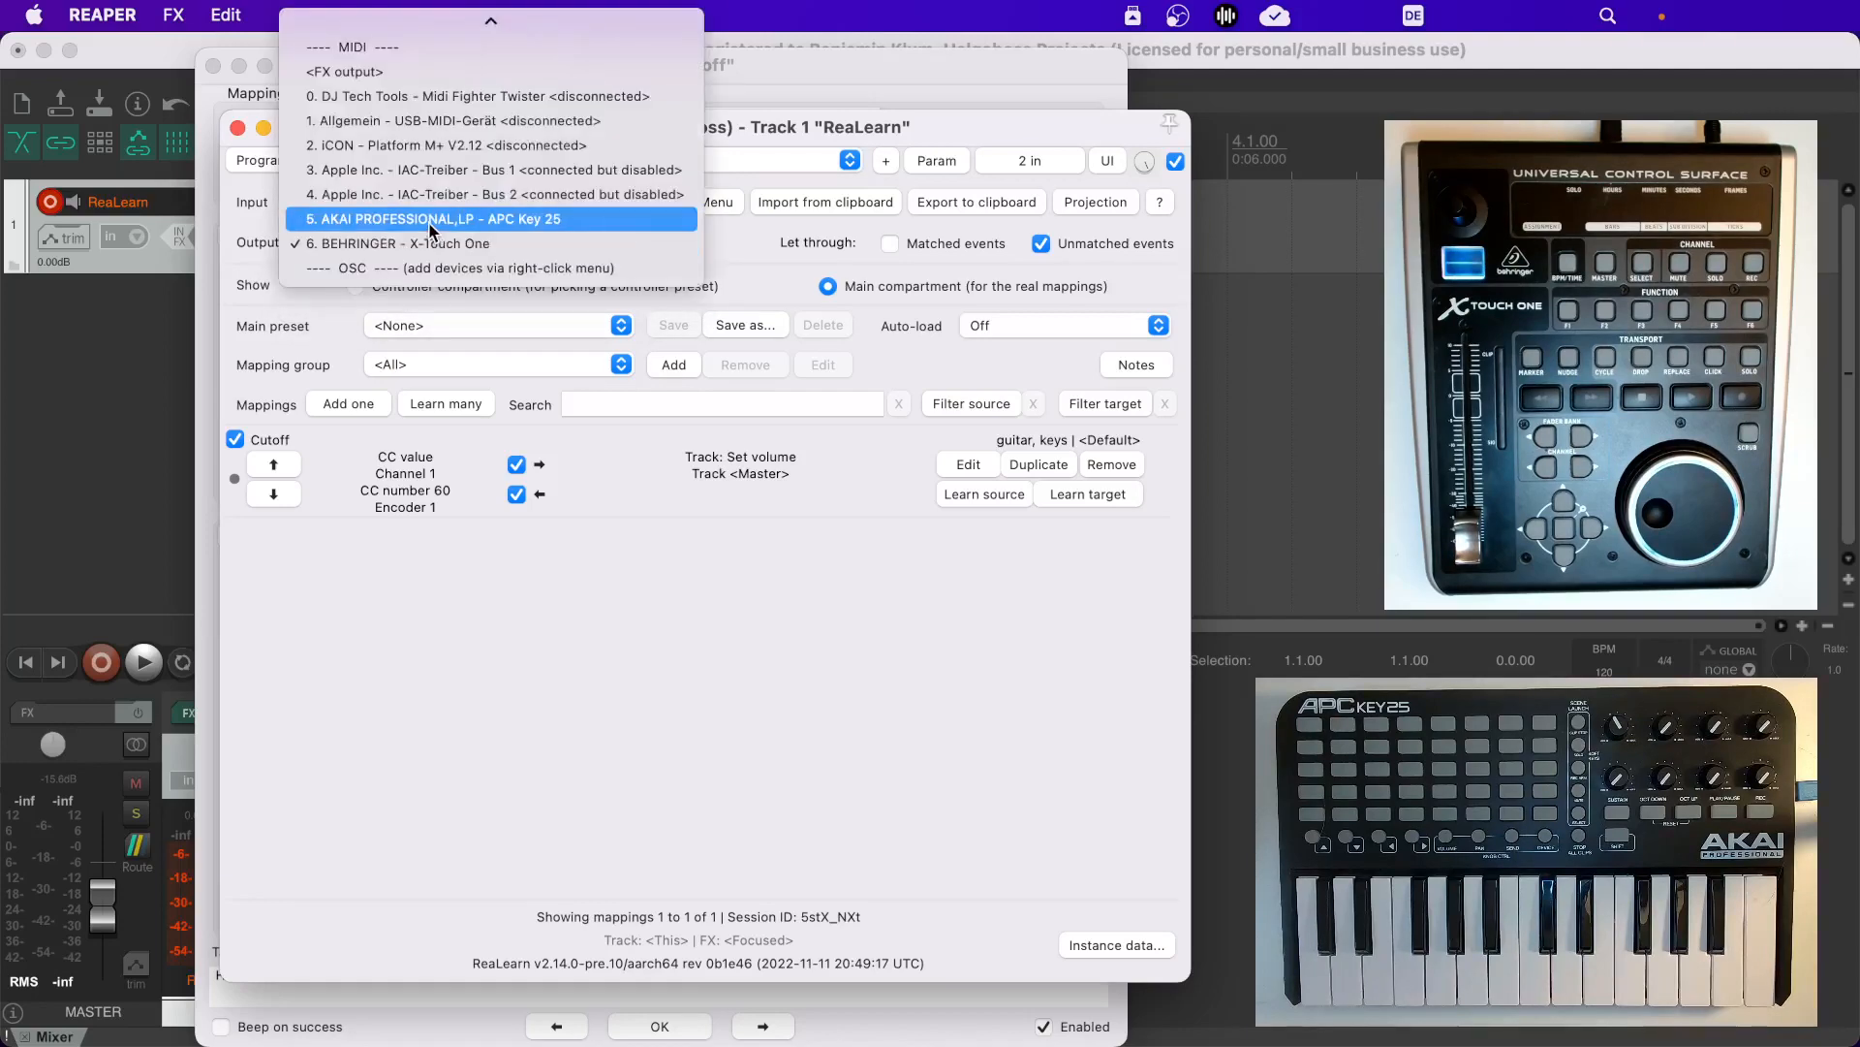
{"action": "left_click", "coordinate": [431, 221]}
{"action": "left_click", "coordinate": [239, 128]}
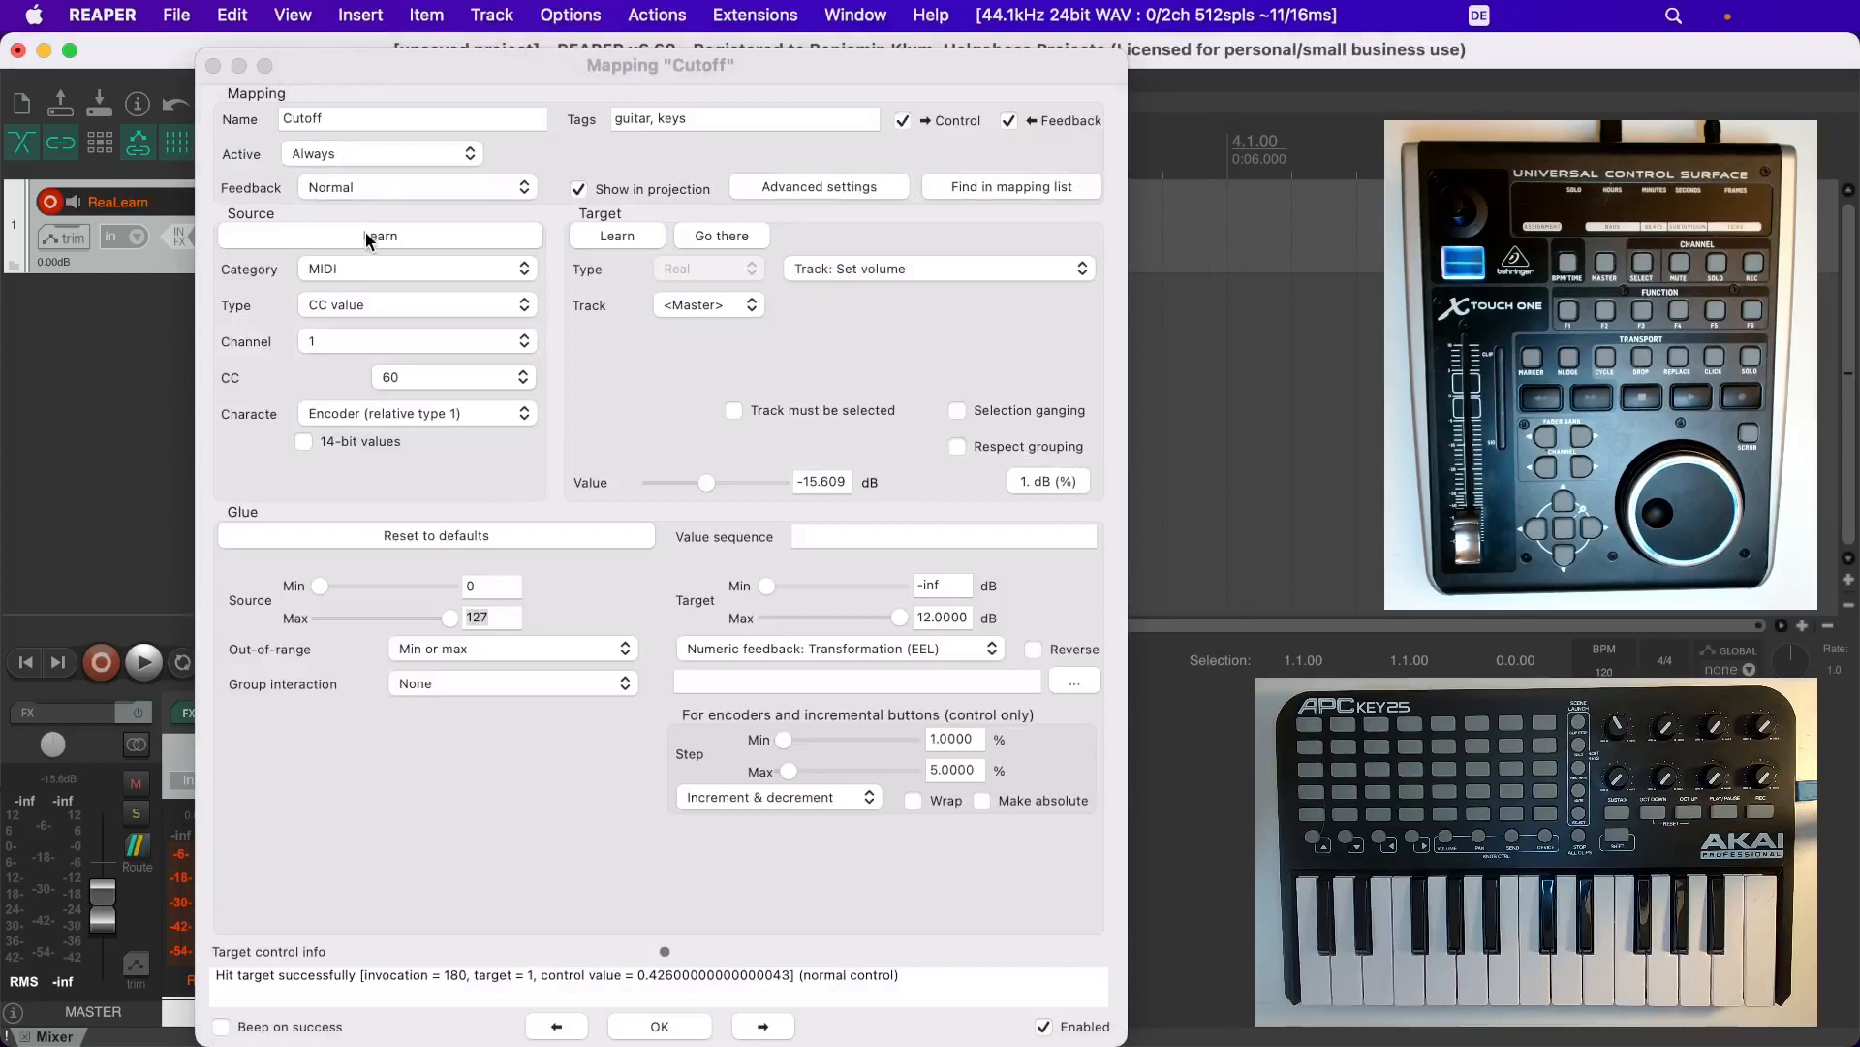
Learn the APC Key 25 knob, channel 1 CC 48, as the source and set Takeover to Pick up, lowering the master fader to test it
{"action": "left_click", "coordinate": [366, 237]}
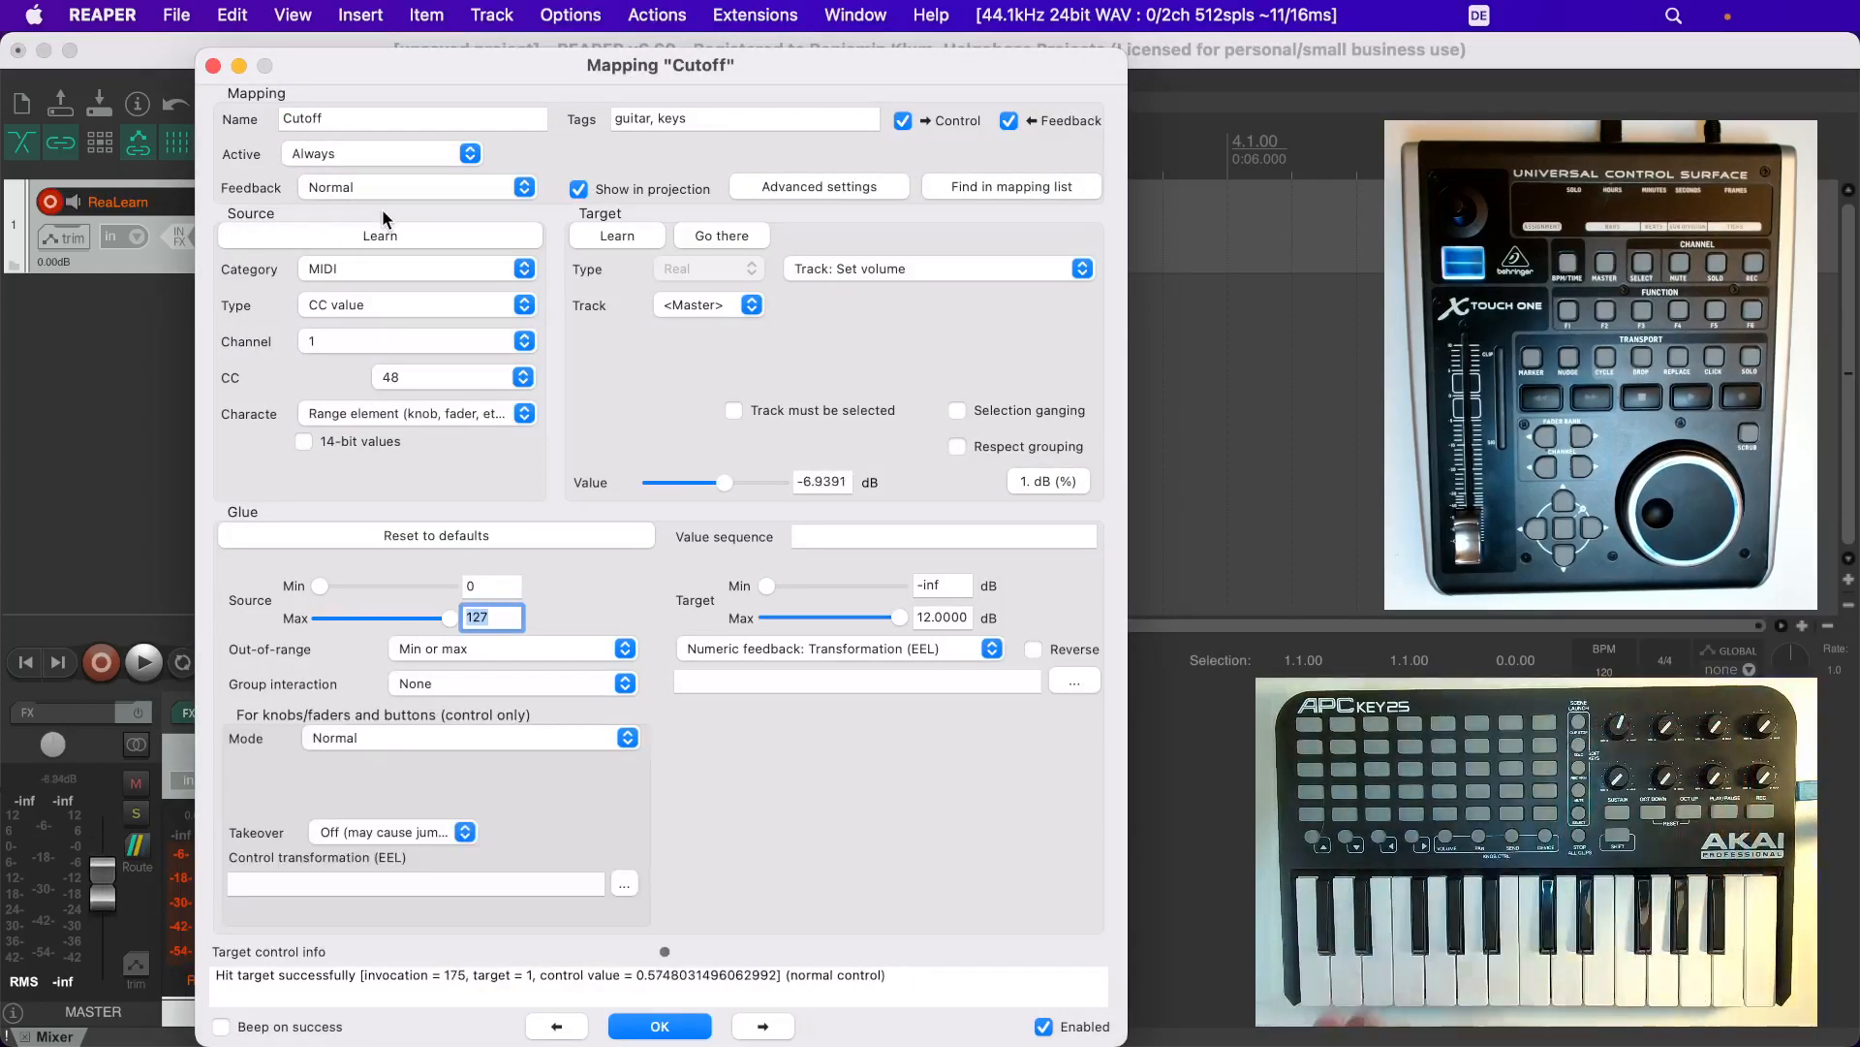
{"action": "left_click", "coordinate": [461, 833]}
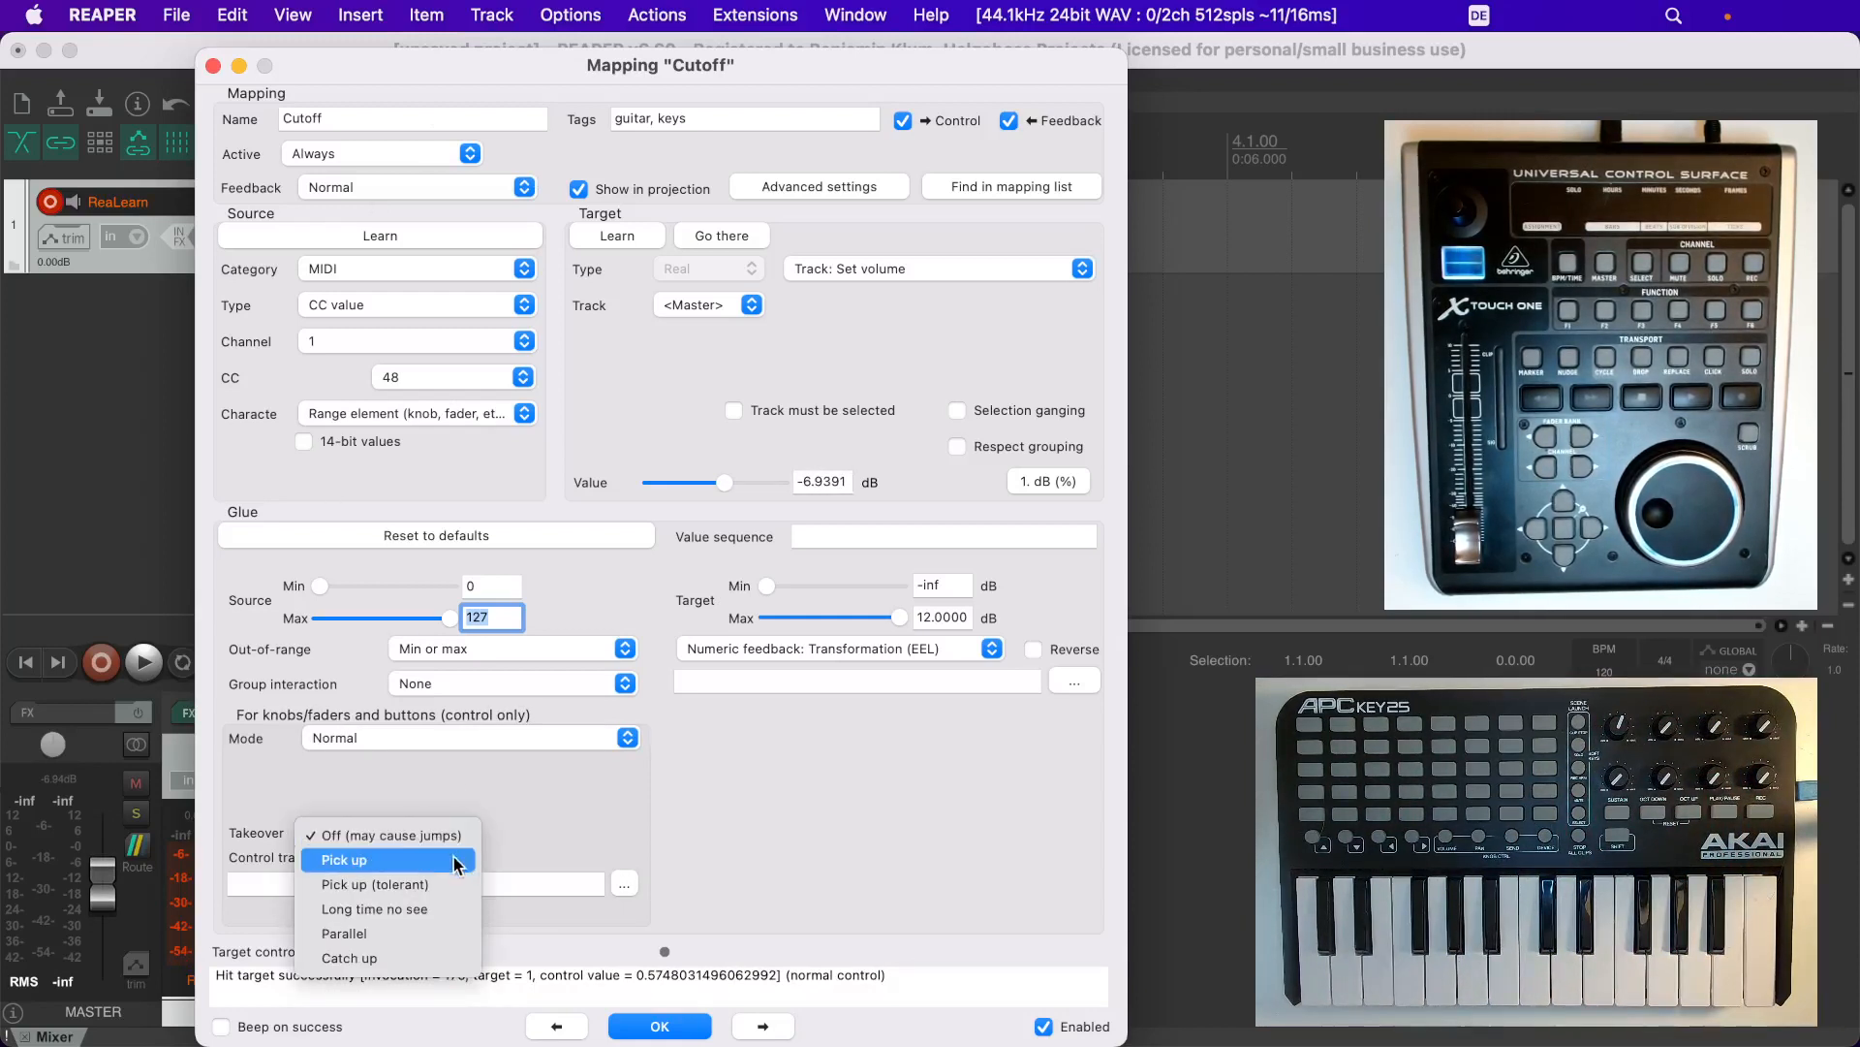
{"action": "left_click", "coordinate": [459, 860]}
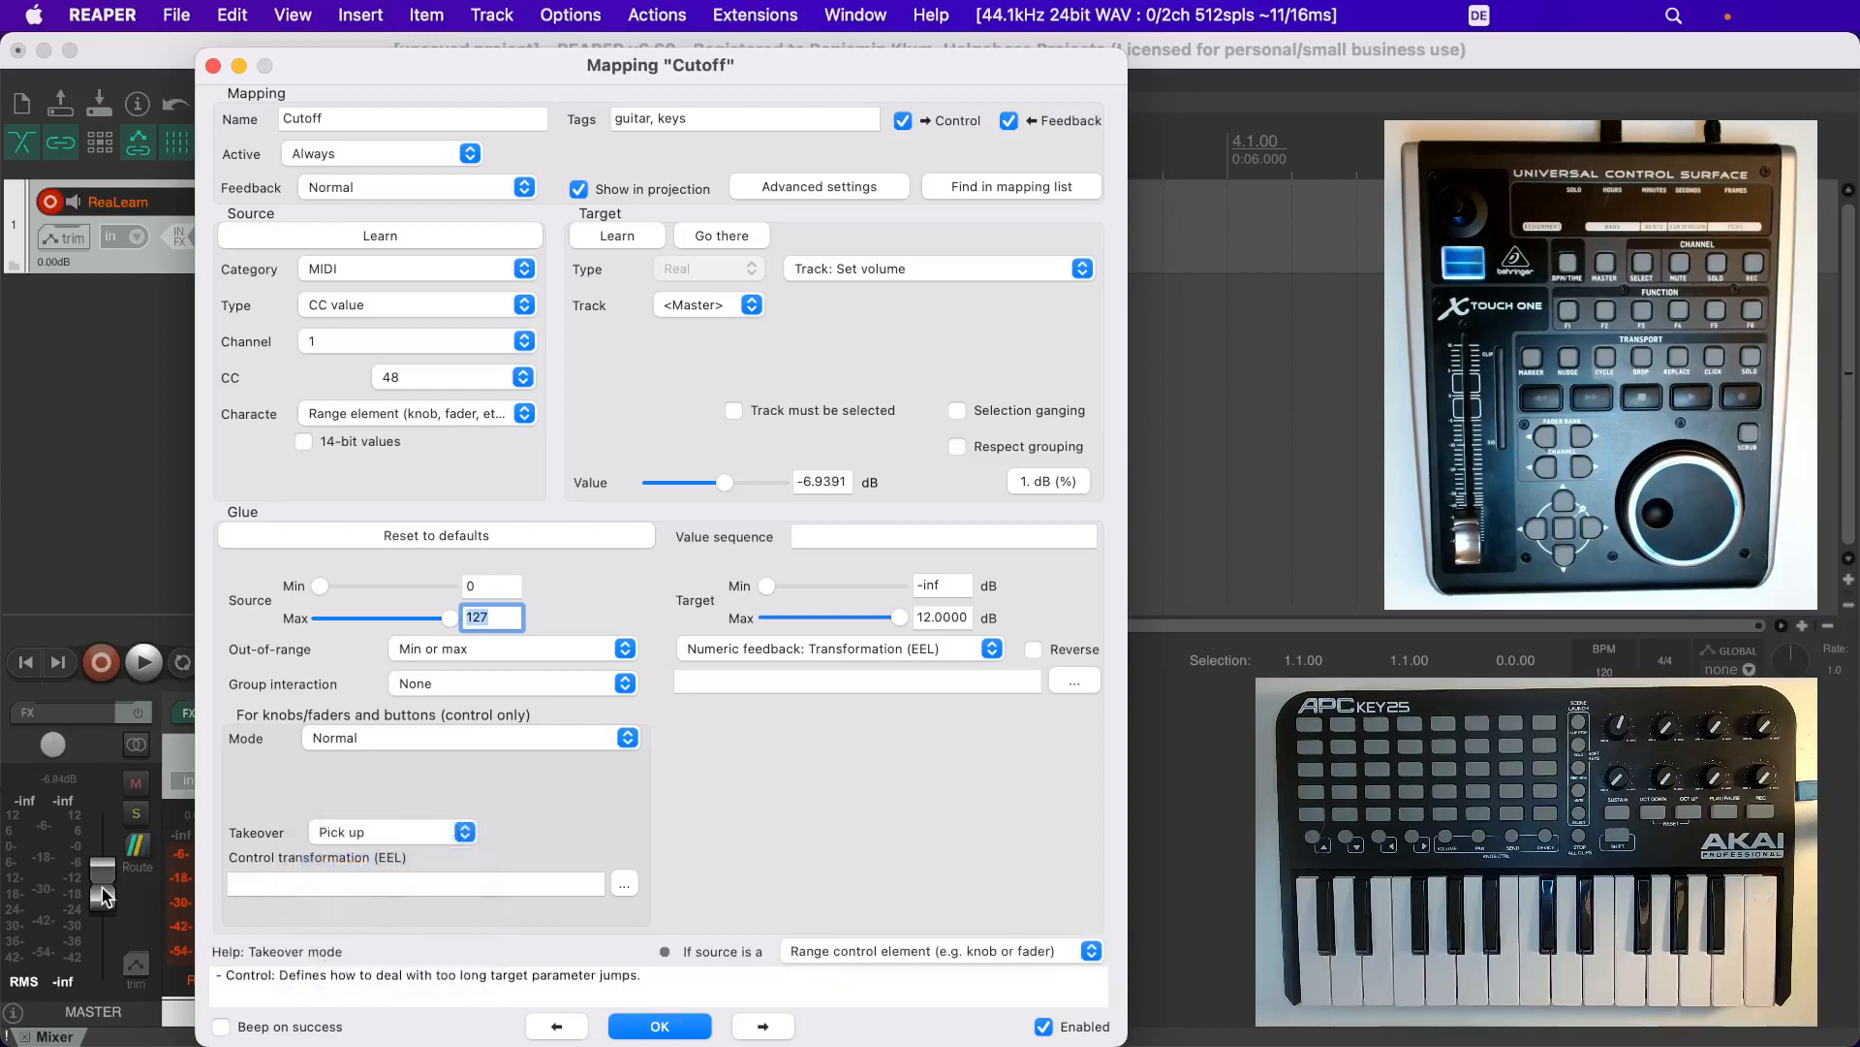
{"action": "left_click_drag", "start_coordinate": [105, 896], "coordinate": [104, 947]}
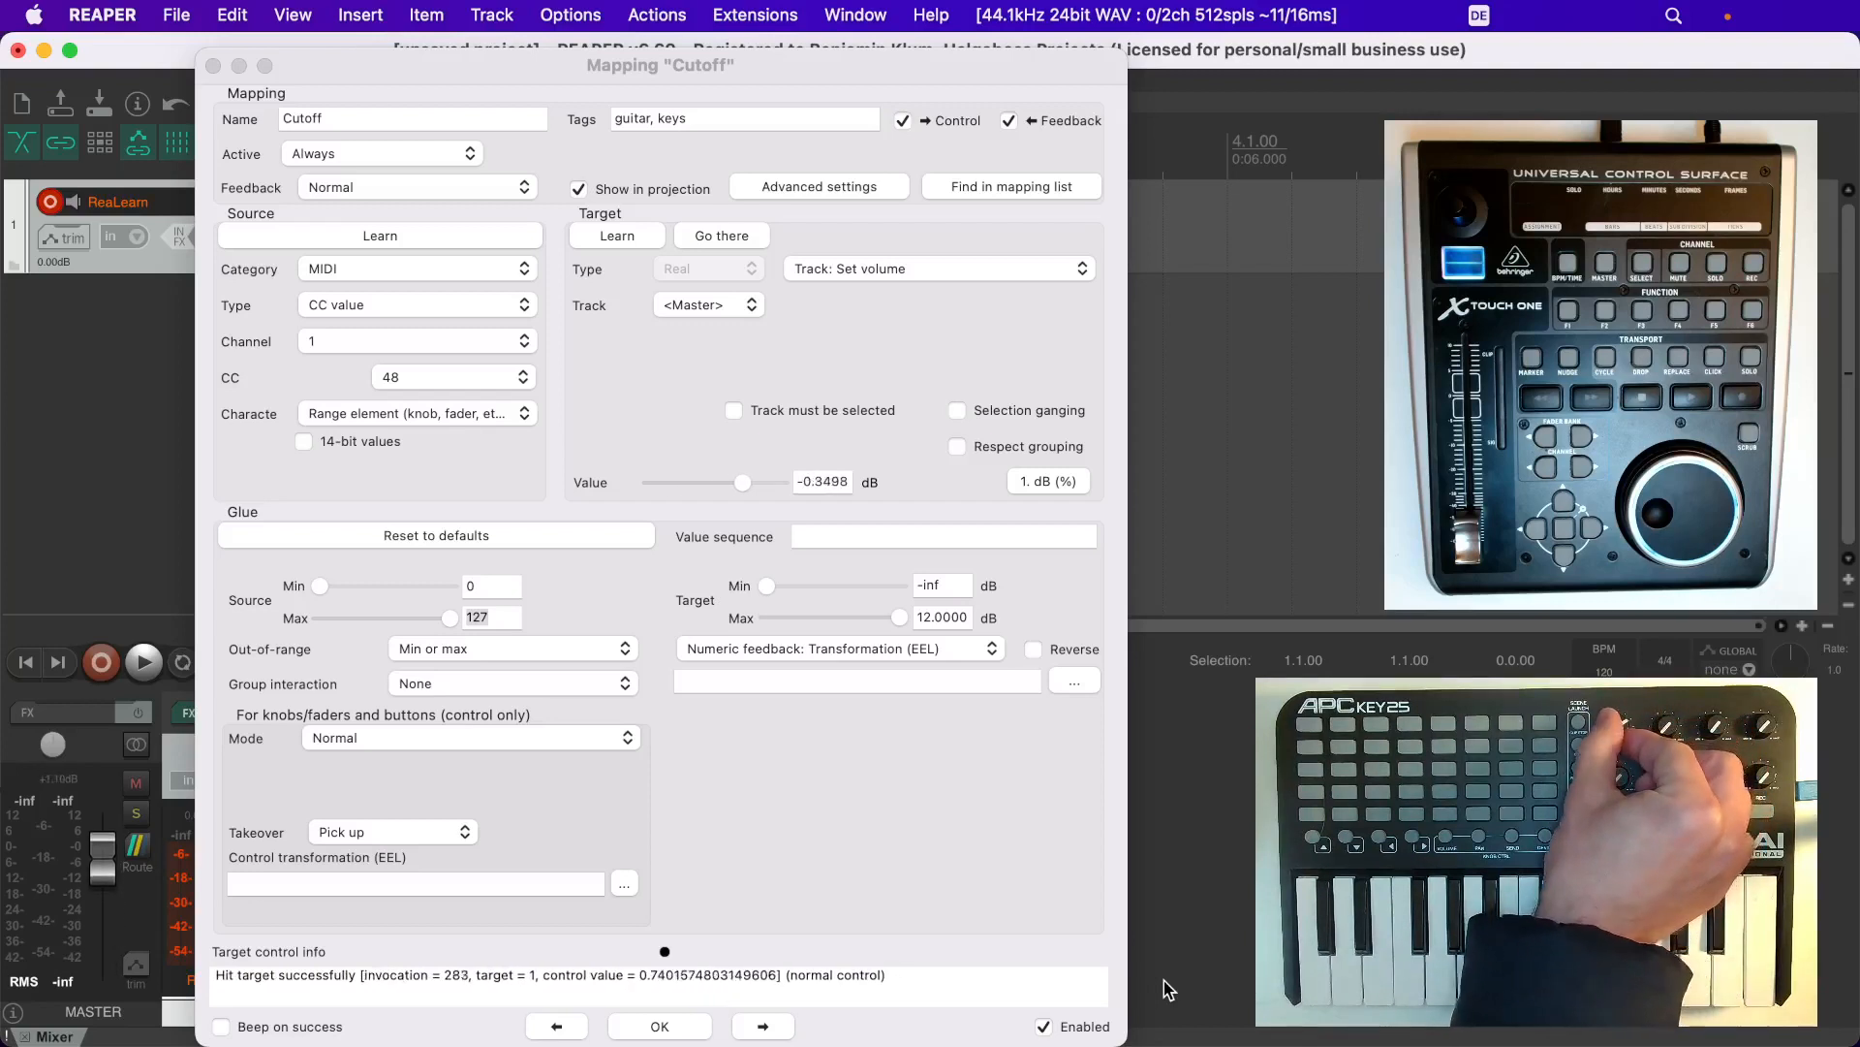
Set the Cutoff mapping's Takeover to Catch up and lower the master fader to test it
{"action": "left_click", "coordinate": [324, 822]}
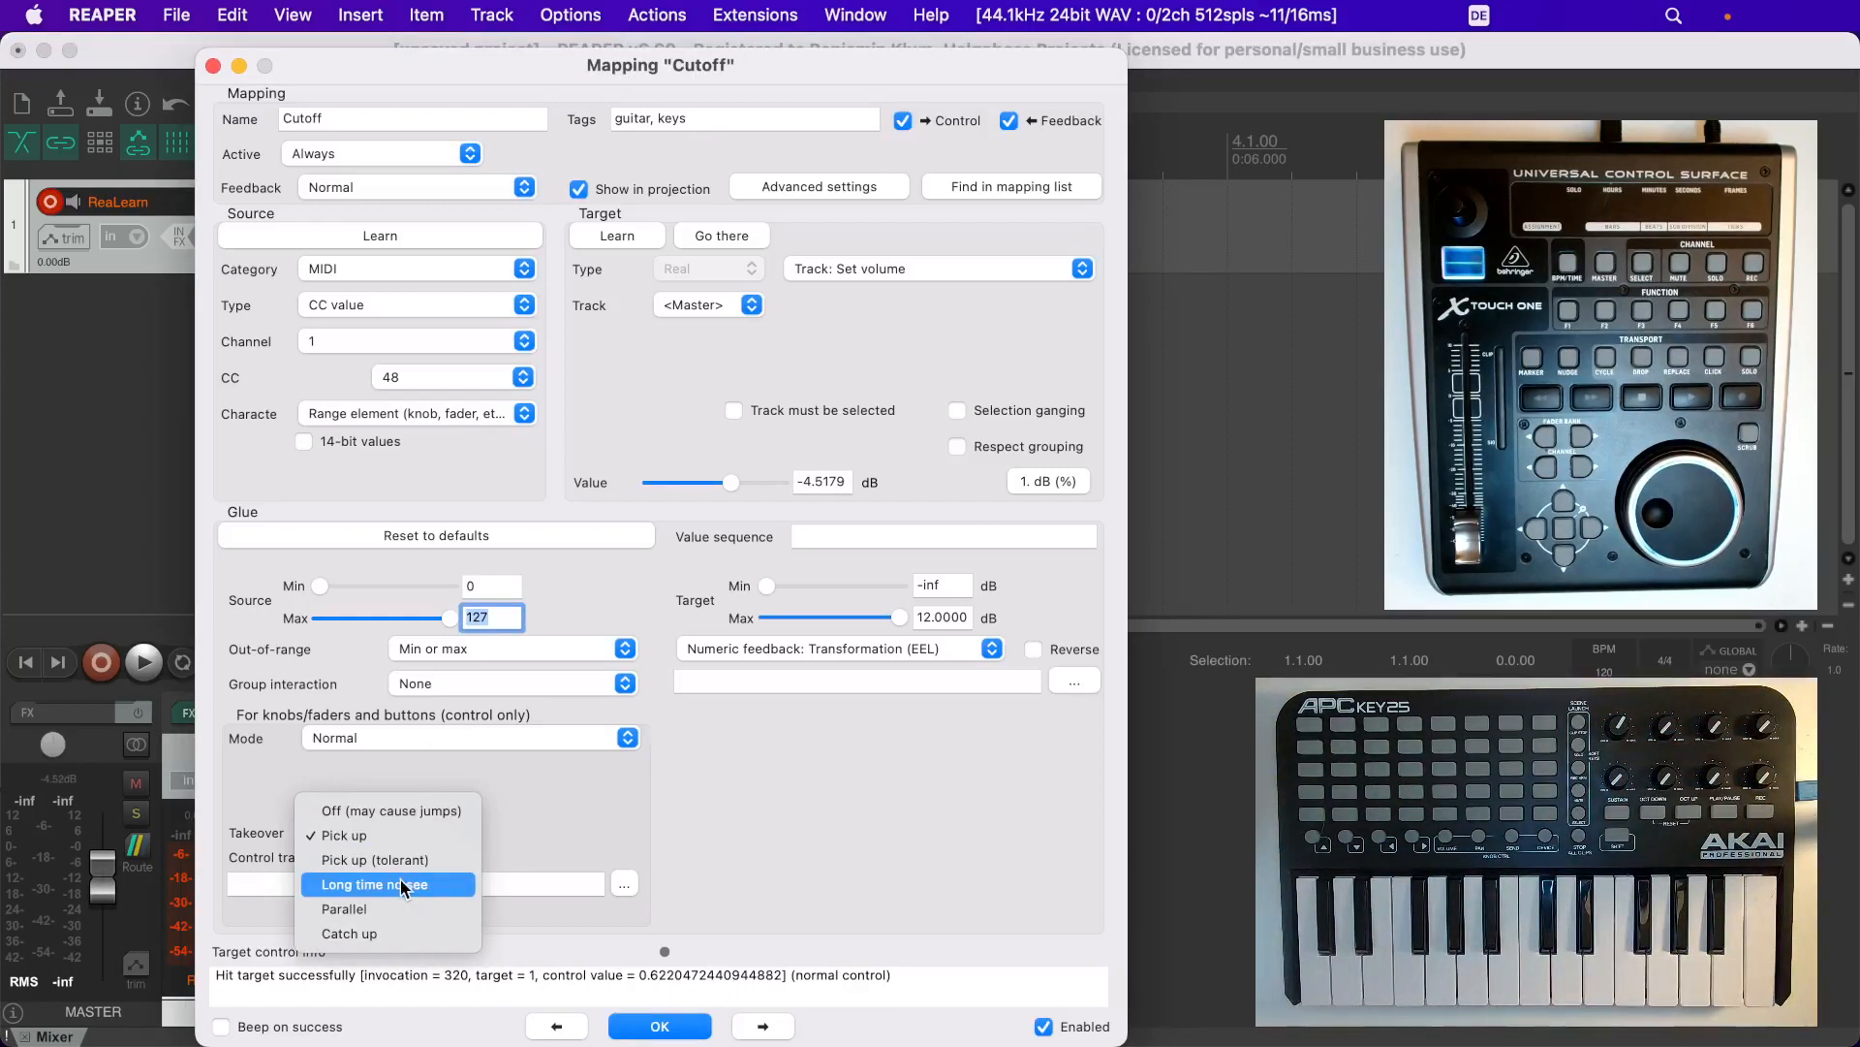
{"action": "left_click", "coordinate": [349, 933]}
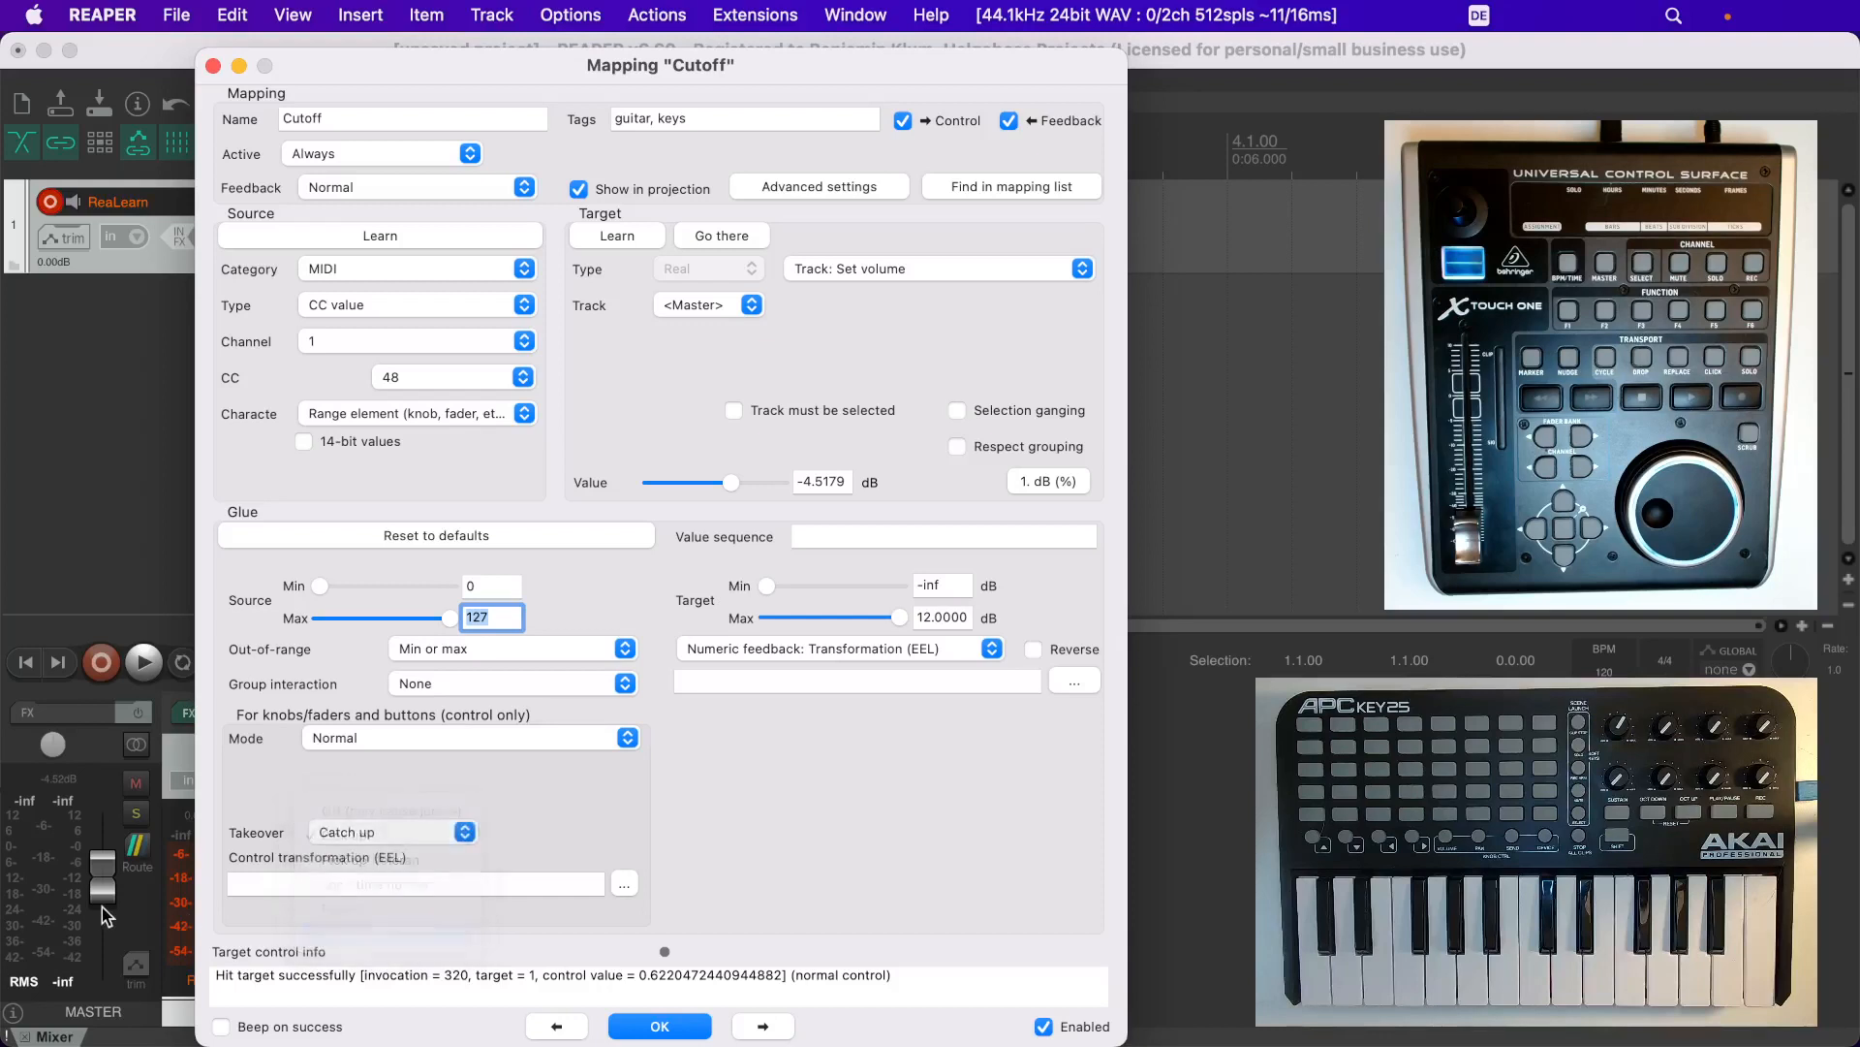
{"action": "left_click_drag", "start_coordinate": [104, 887], "coordinate": [106, 953]}
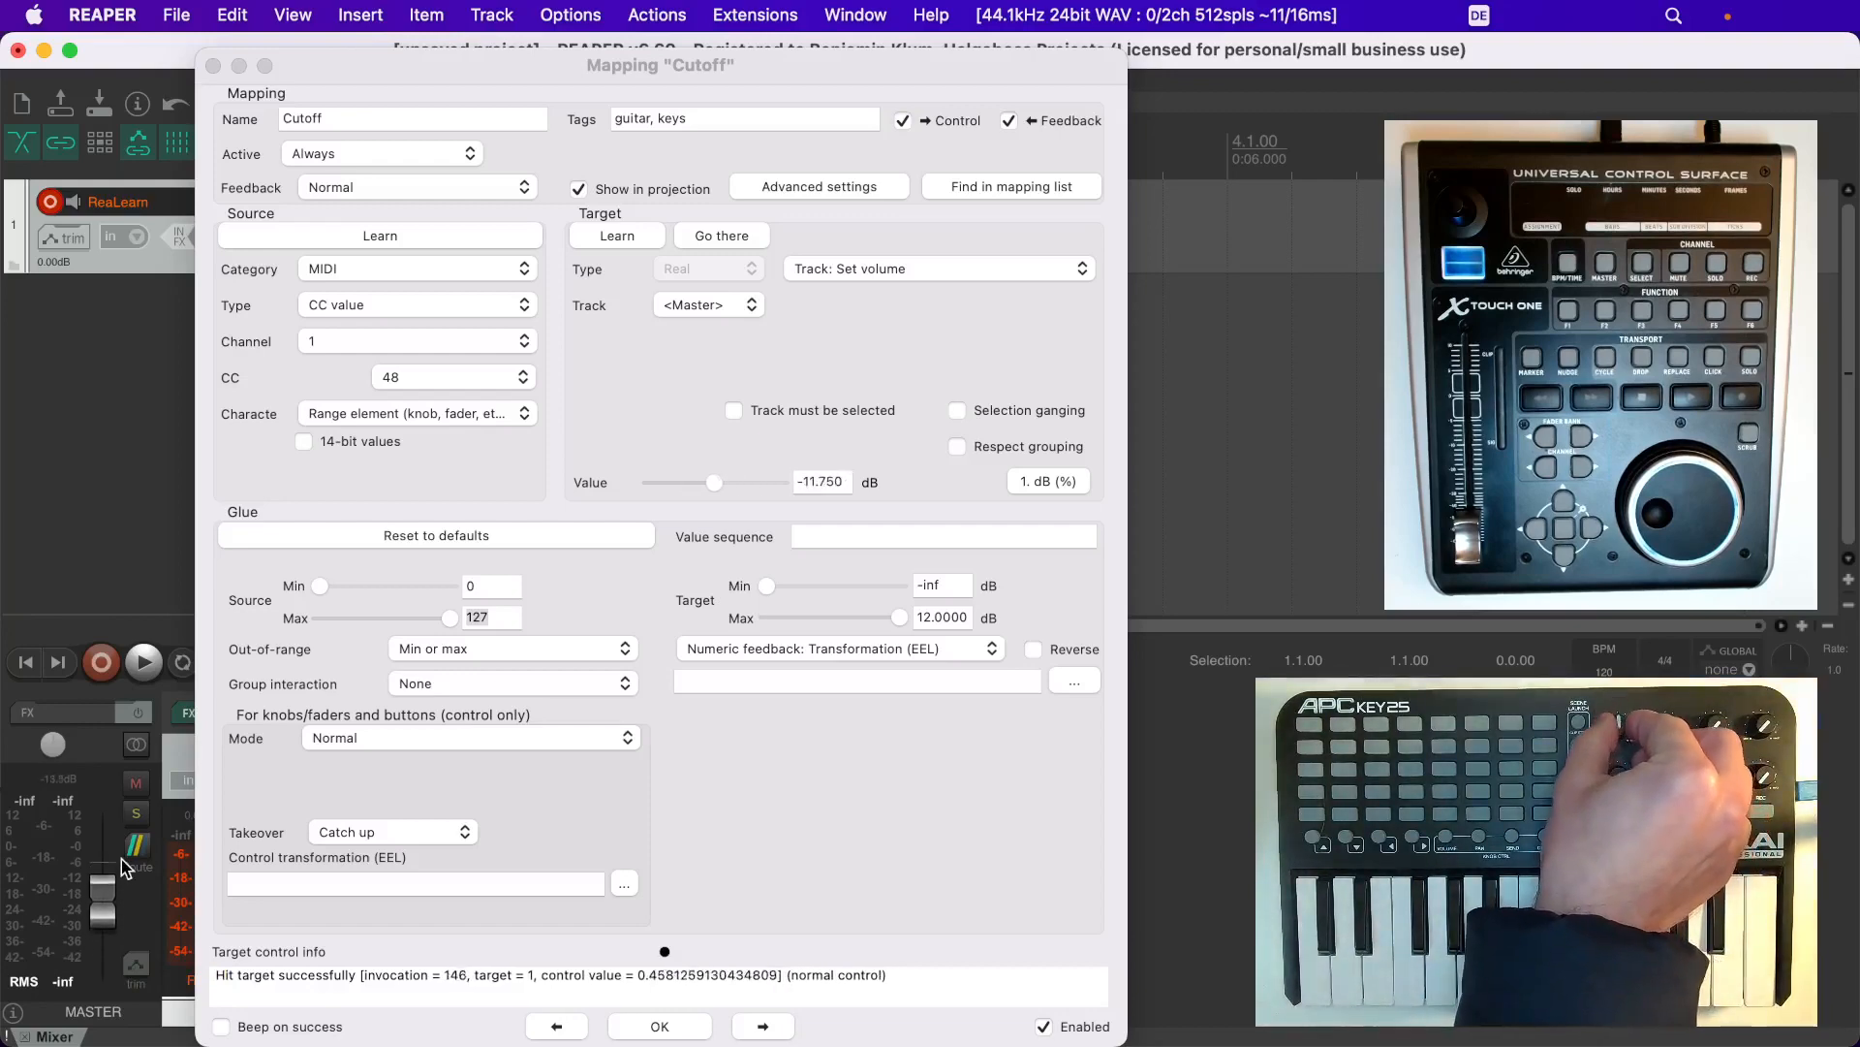
Reset the glue settings to their defaults and review the available Mode options for the knob source
{"action": "left_click", "coordinate": [415, 536]}
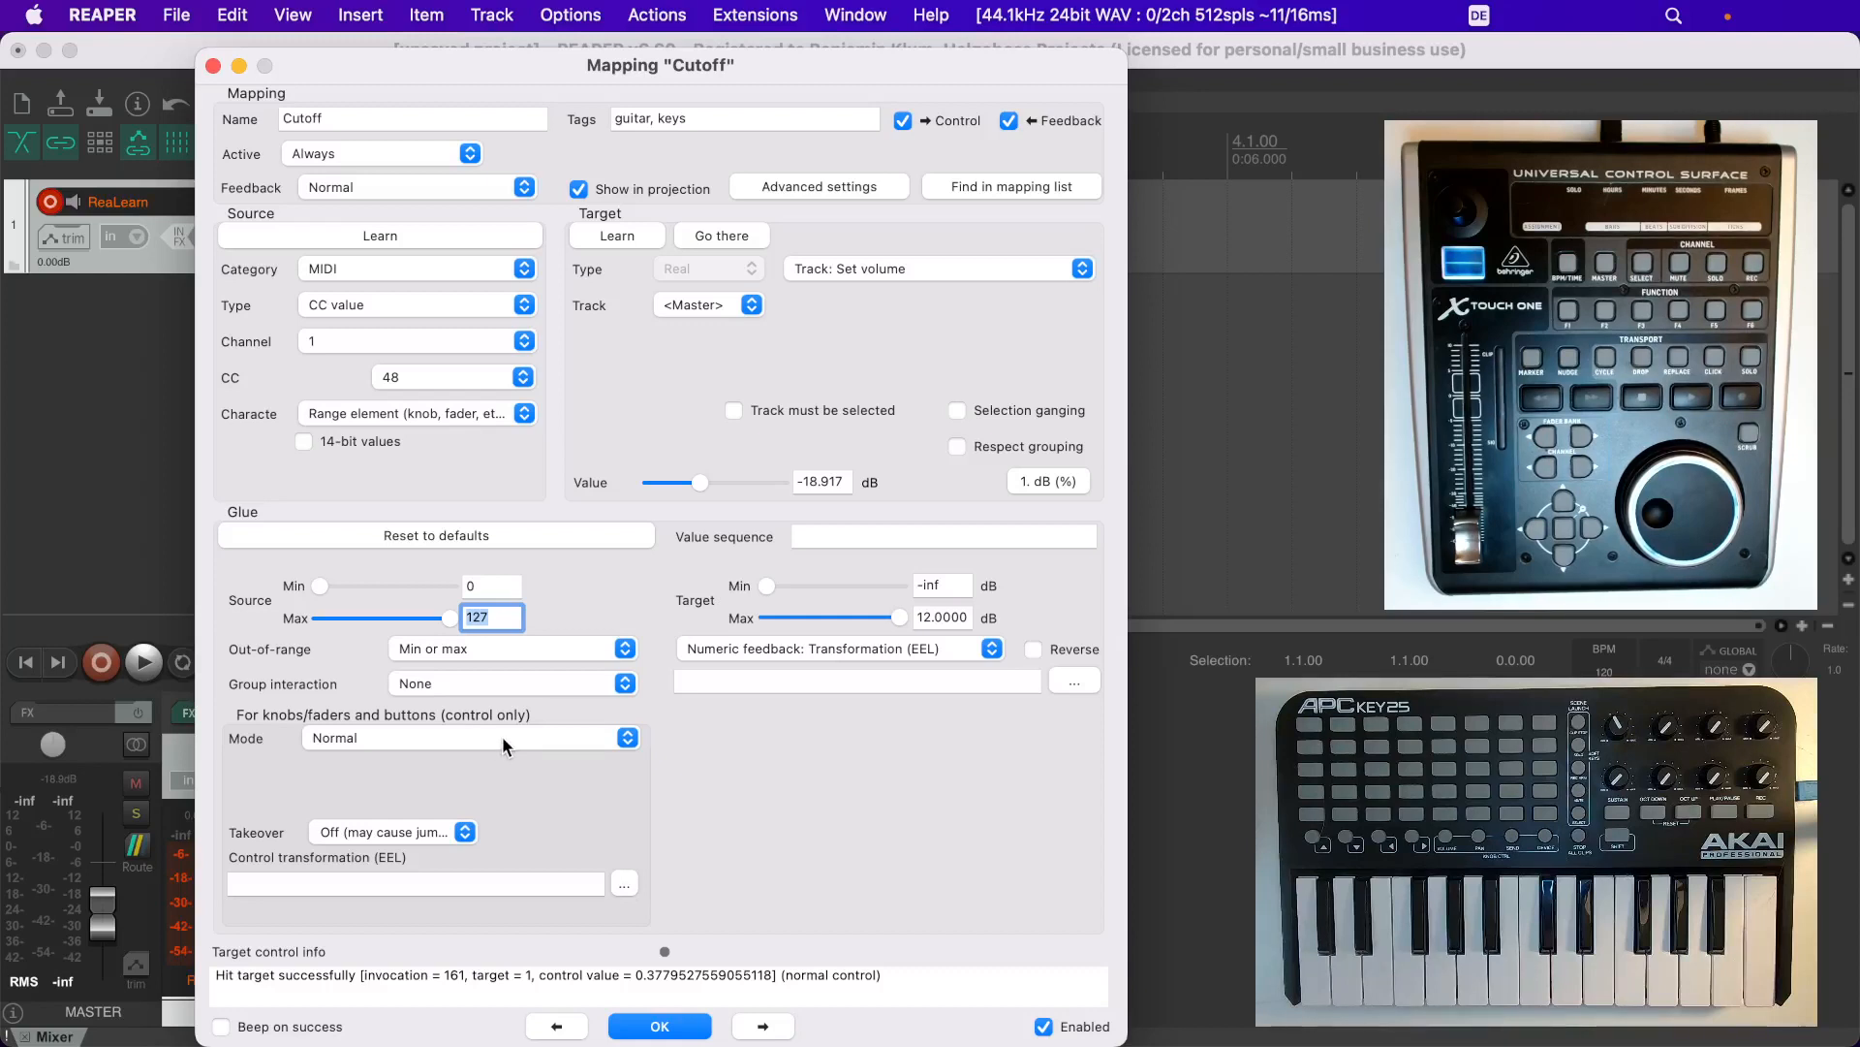
{"action": "left_click", "coordinate": [502, 738]}
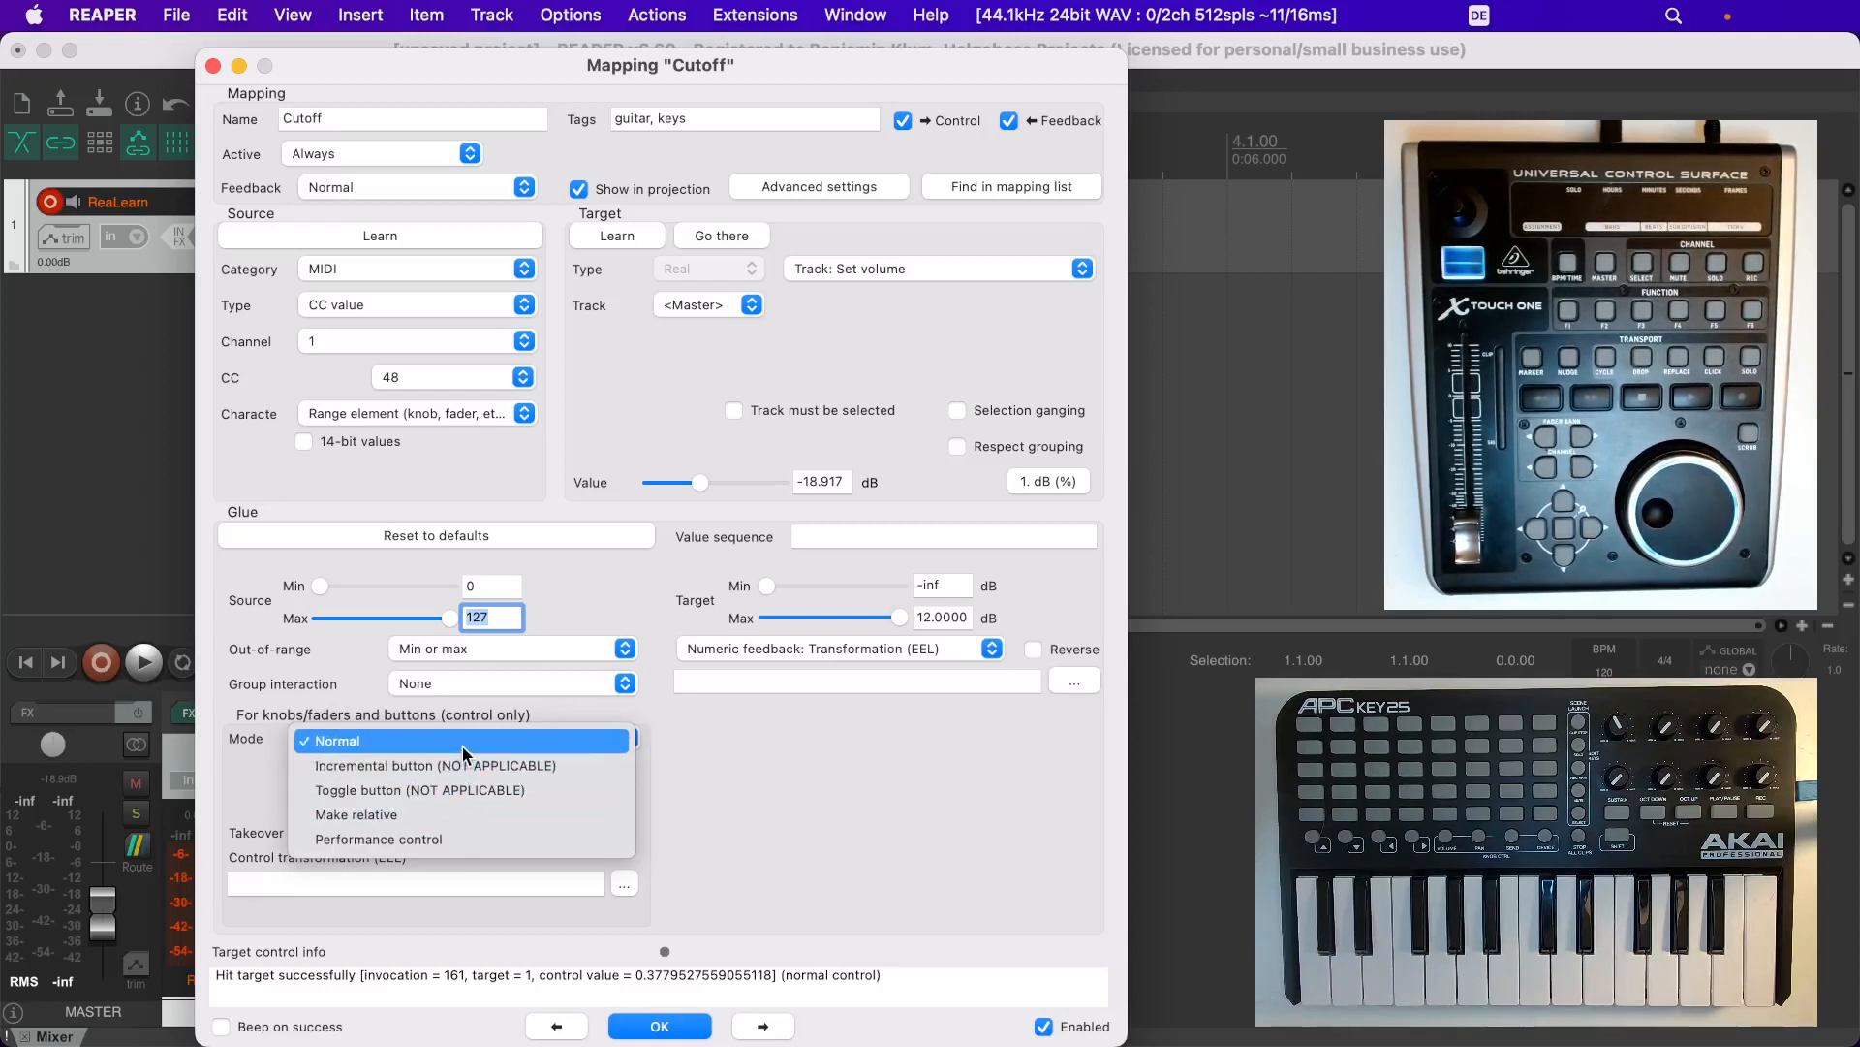
{"action": "left_click", "coordinate": [567, 742]}
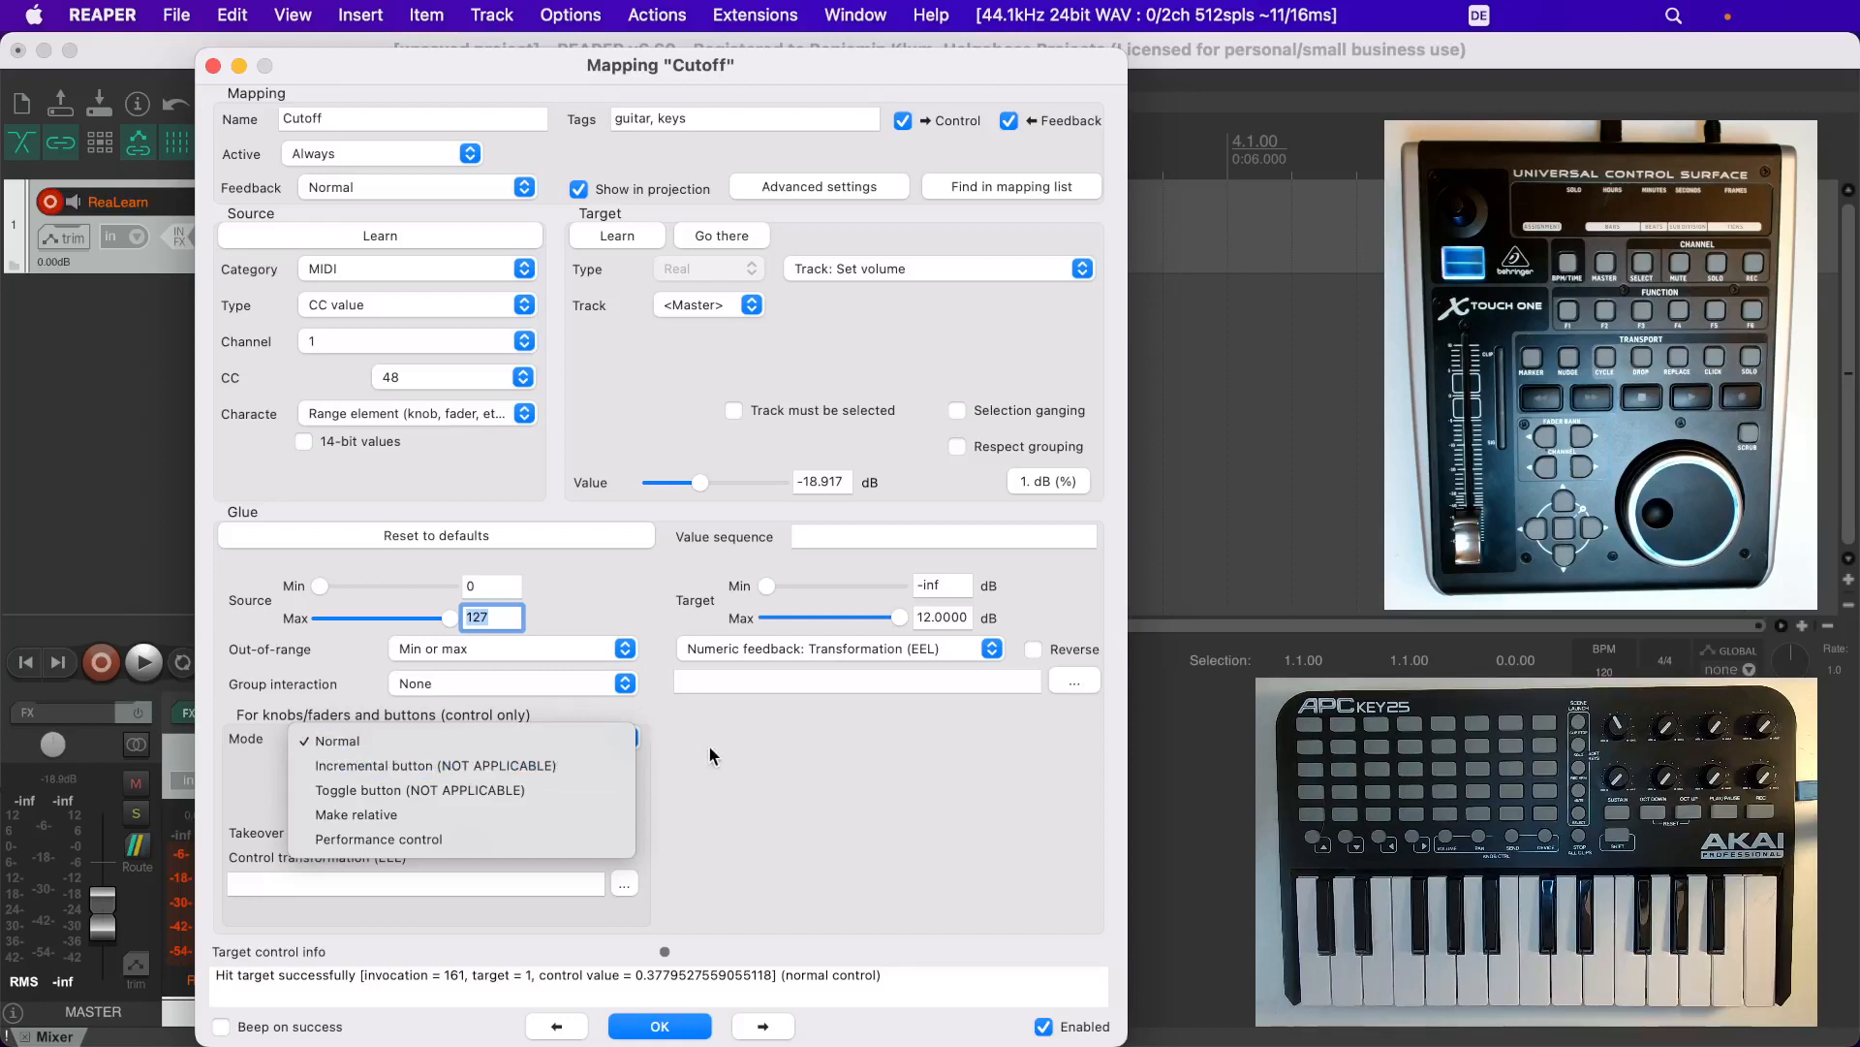
Map the APC Key 25 button, channel 1 note 32, to the master track's mute in Toggle button mode
{"action": "left_click", "coordinate": [411, 235]}
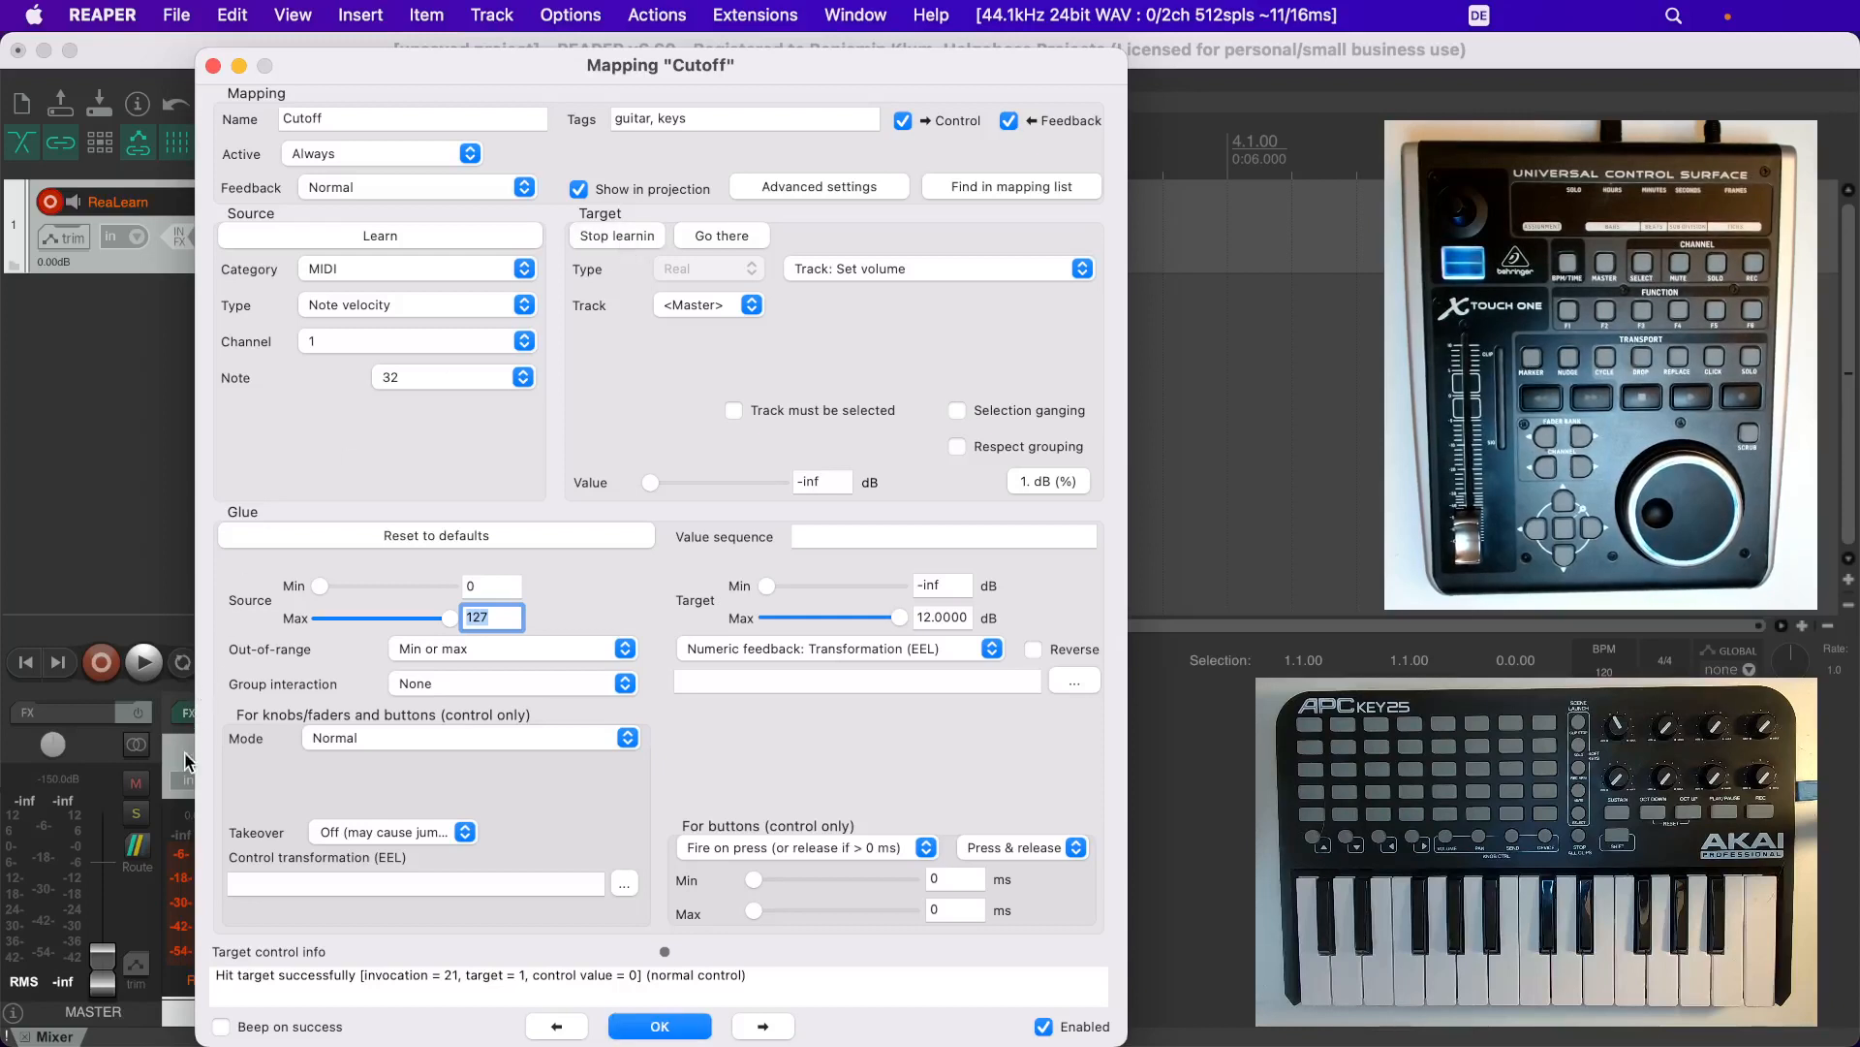
{"action": "left_click", "coordinate": [142, 793]}
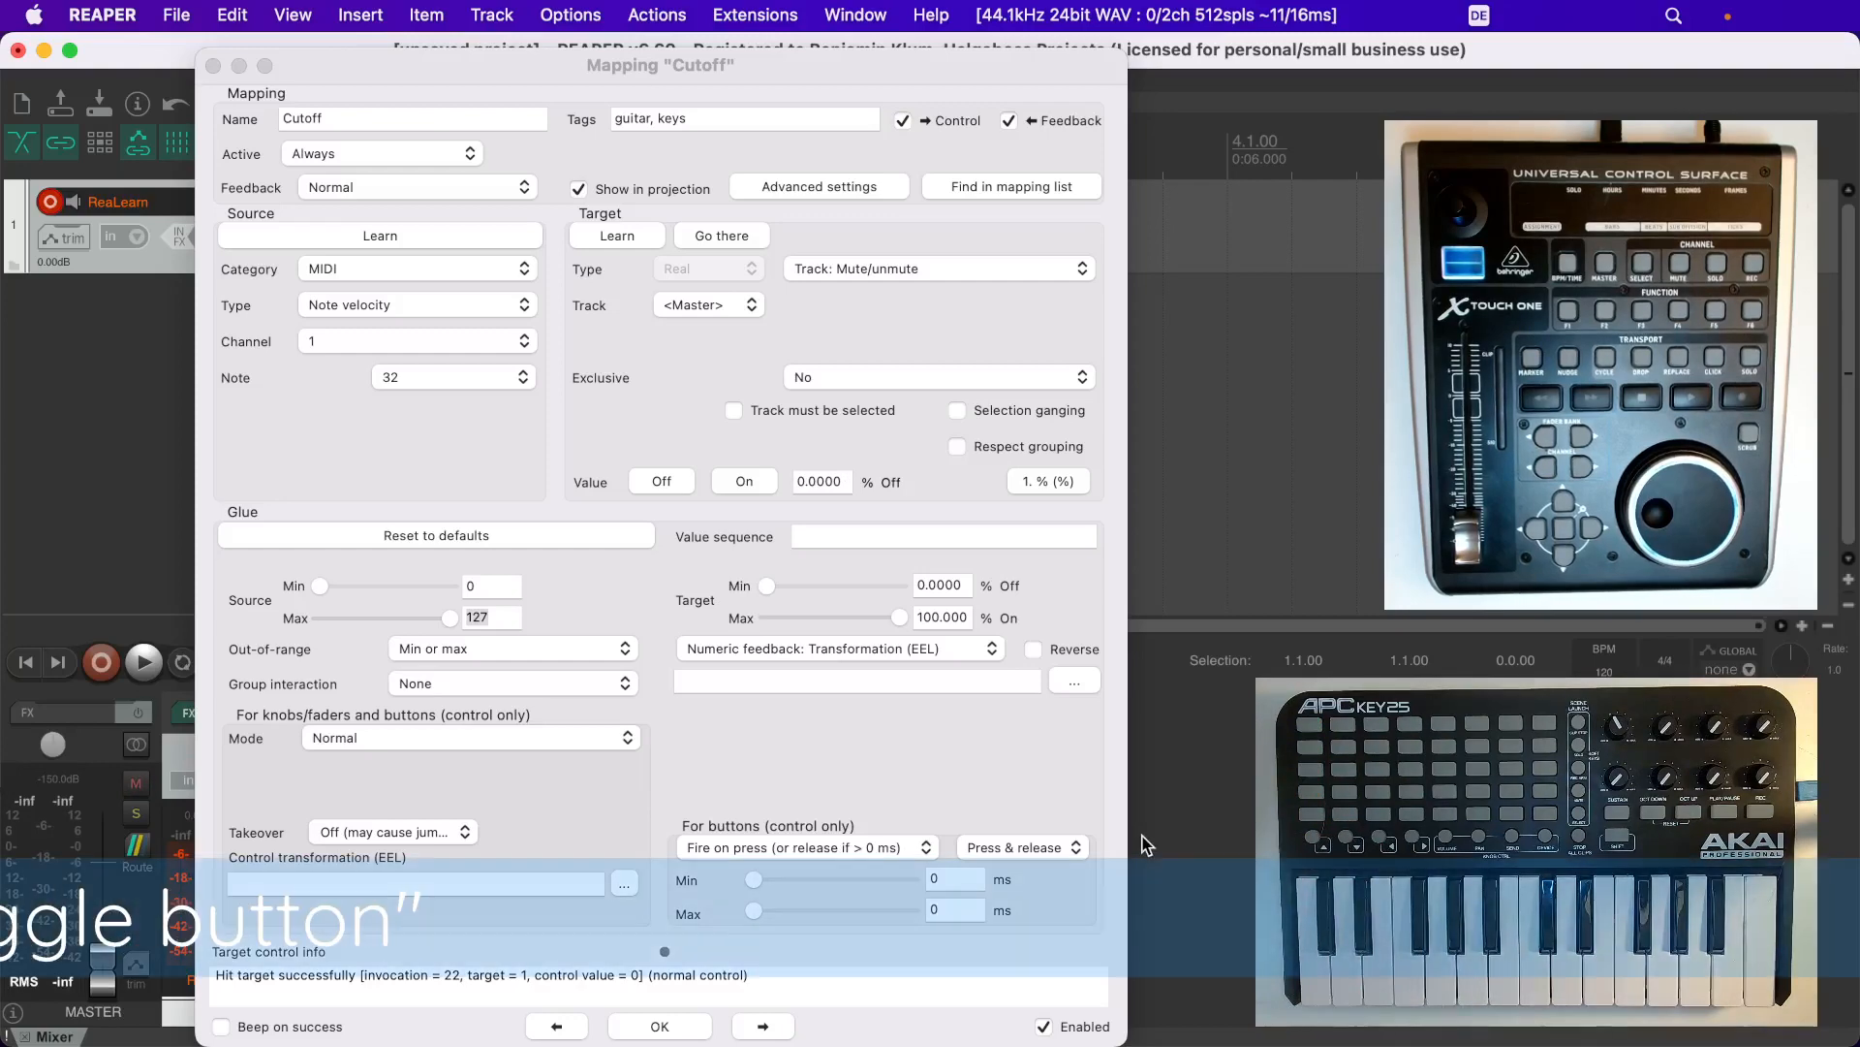
{"action": "left_click", "coordinate": [584, 739]}
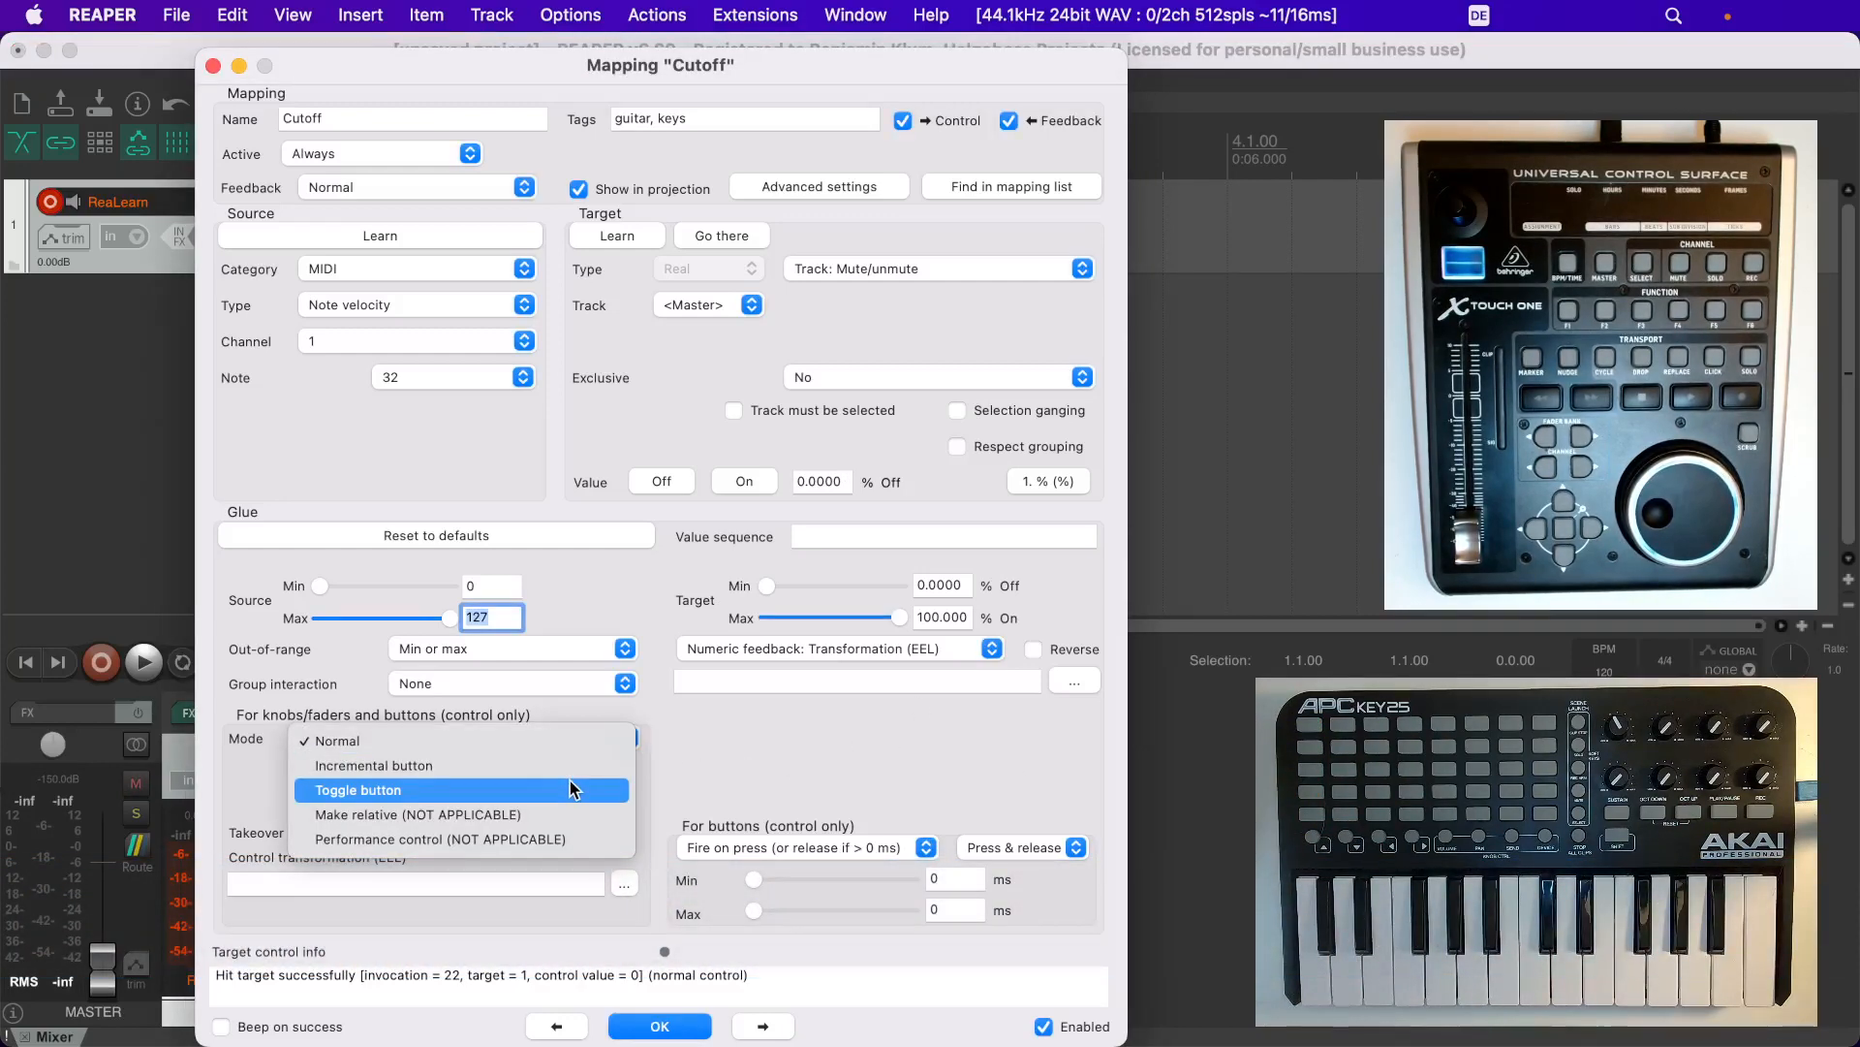
{"action": "left_click", "coordinate": [574, 790]}
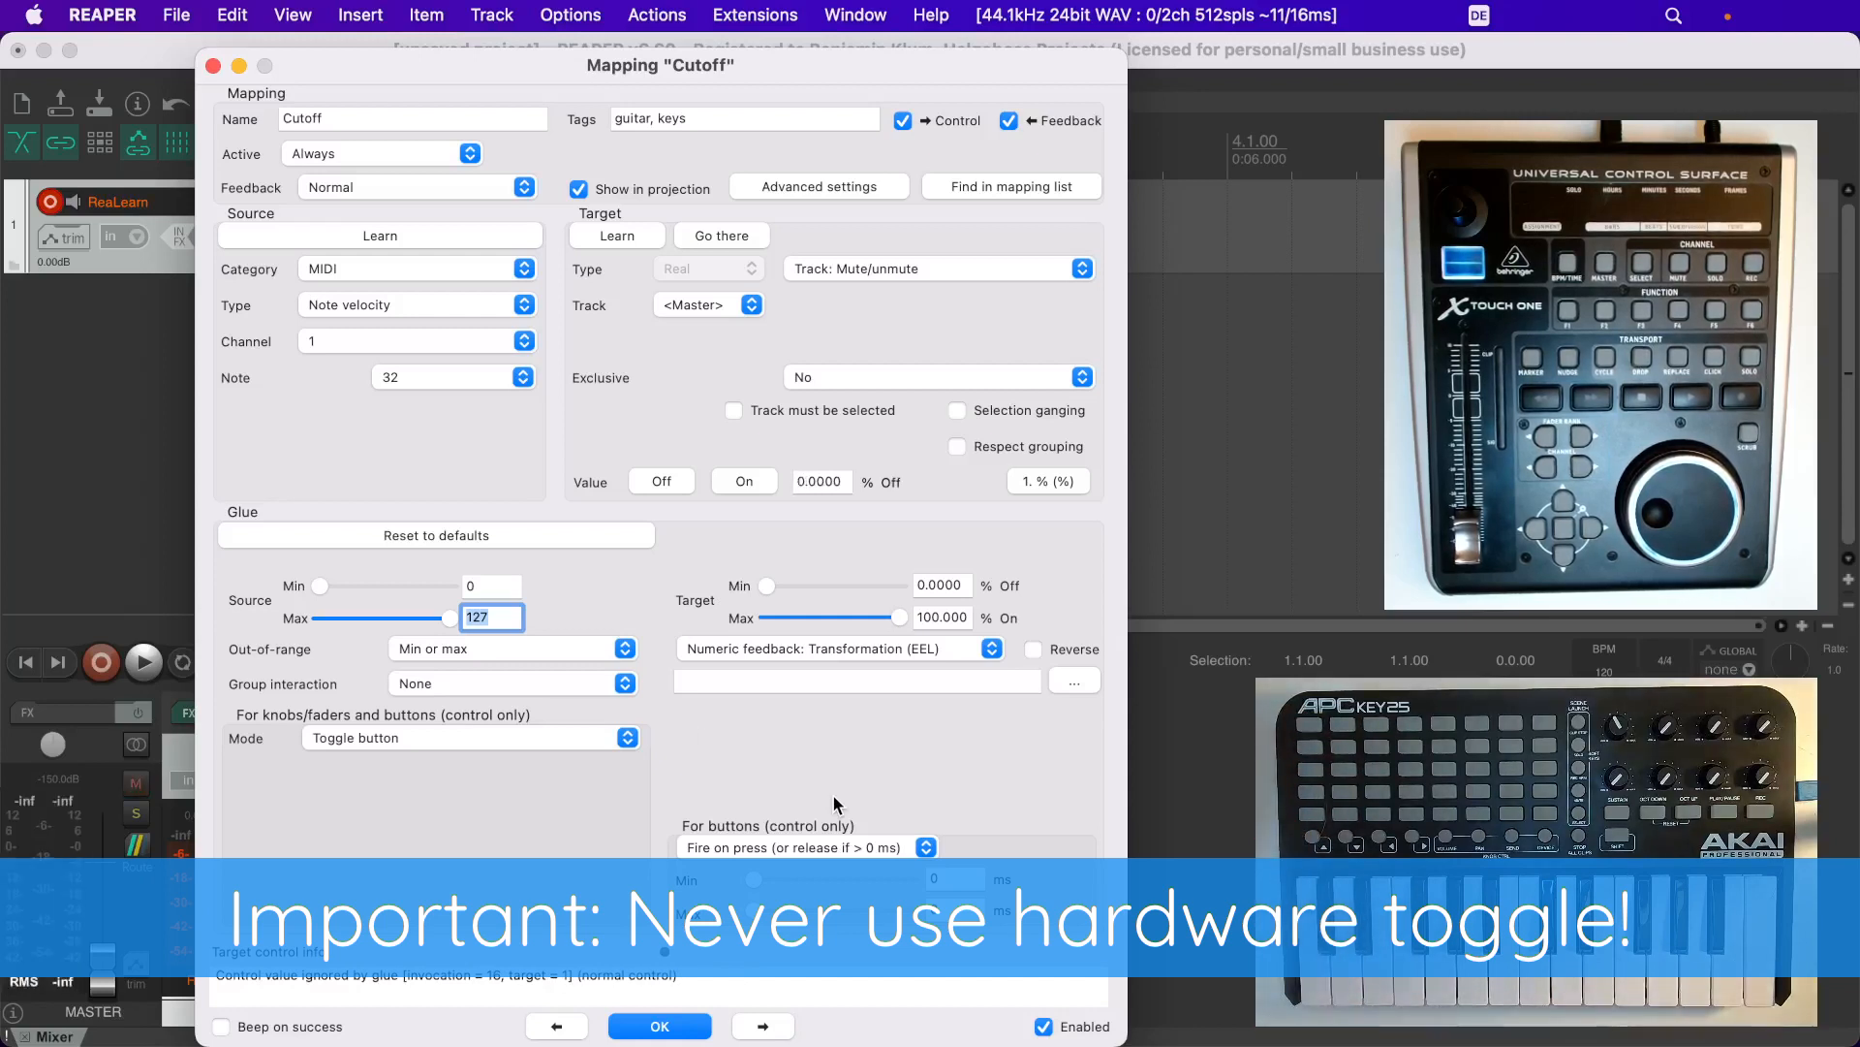
{"action": "left_click", "coordinate": [440, 738]}
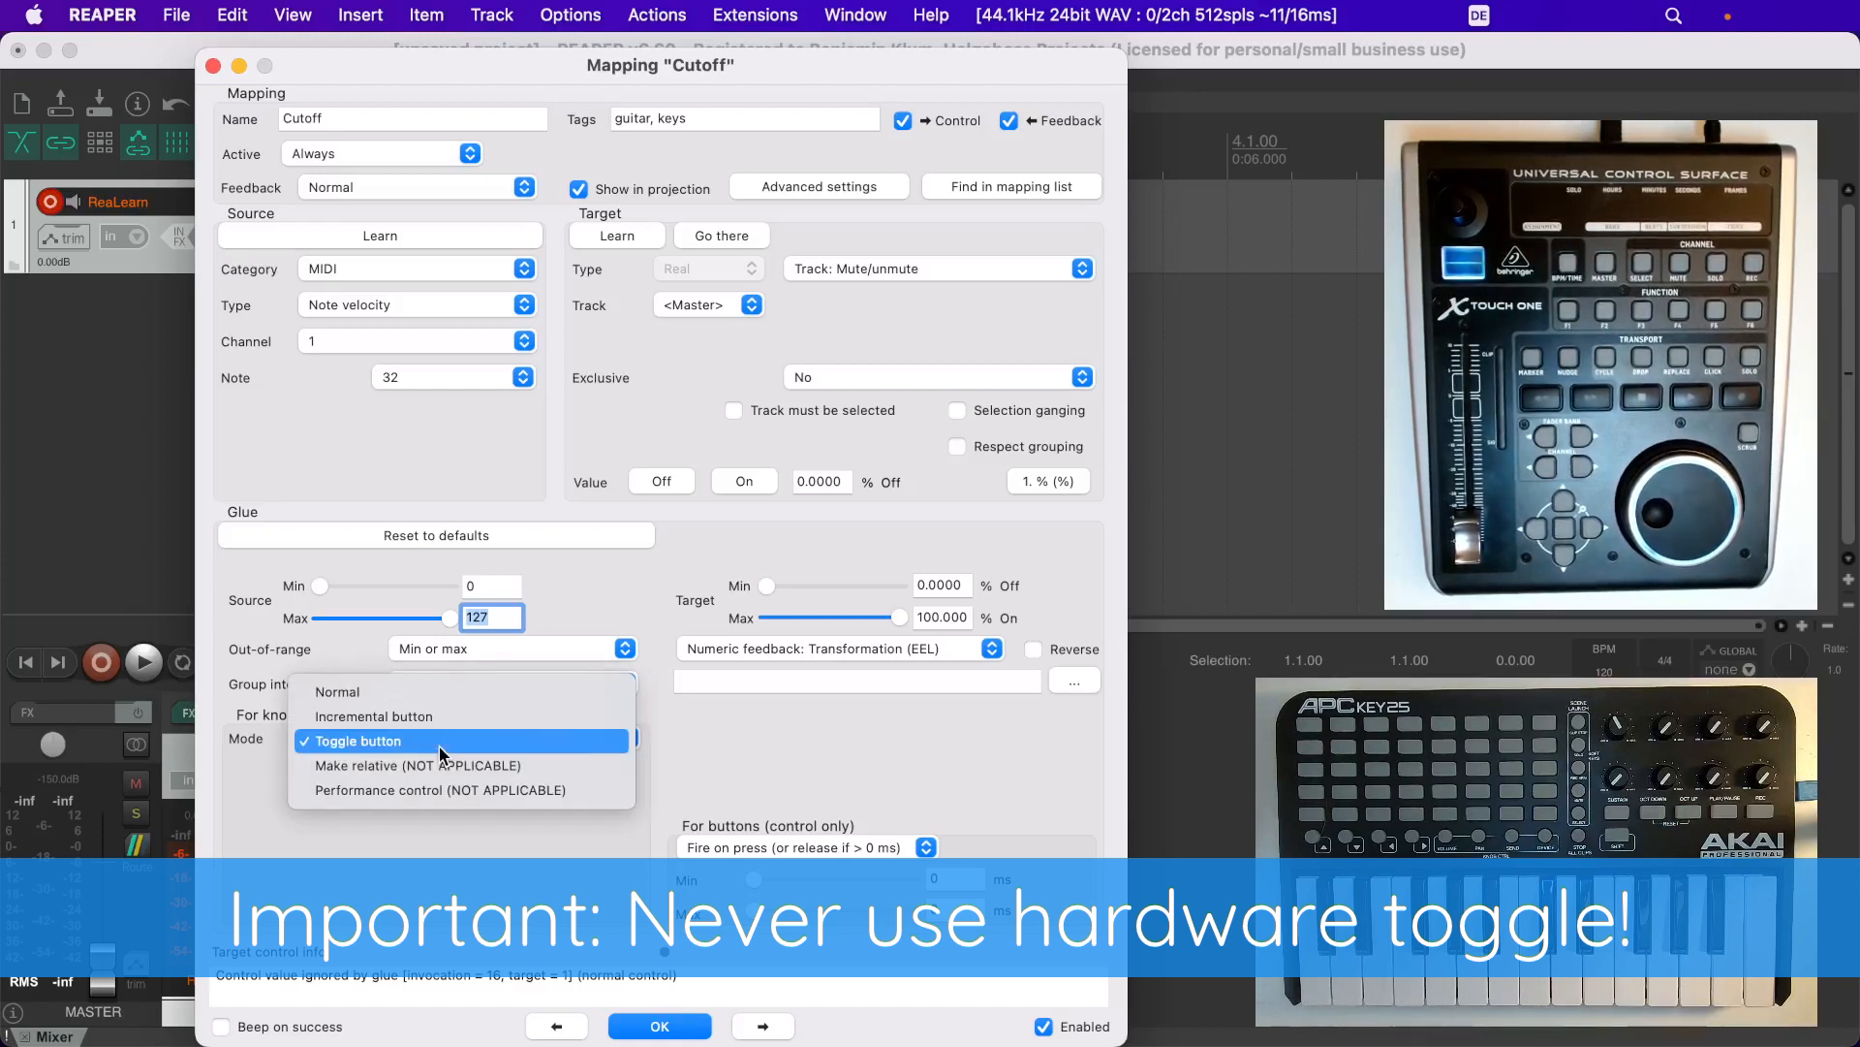
{"action": "left_click", "coordinate": [439, 742]}
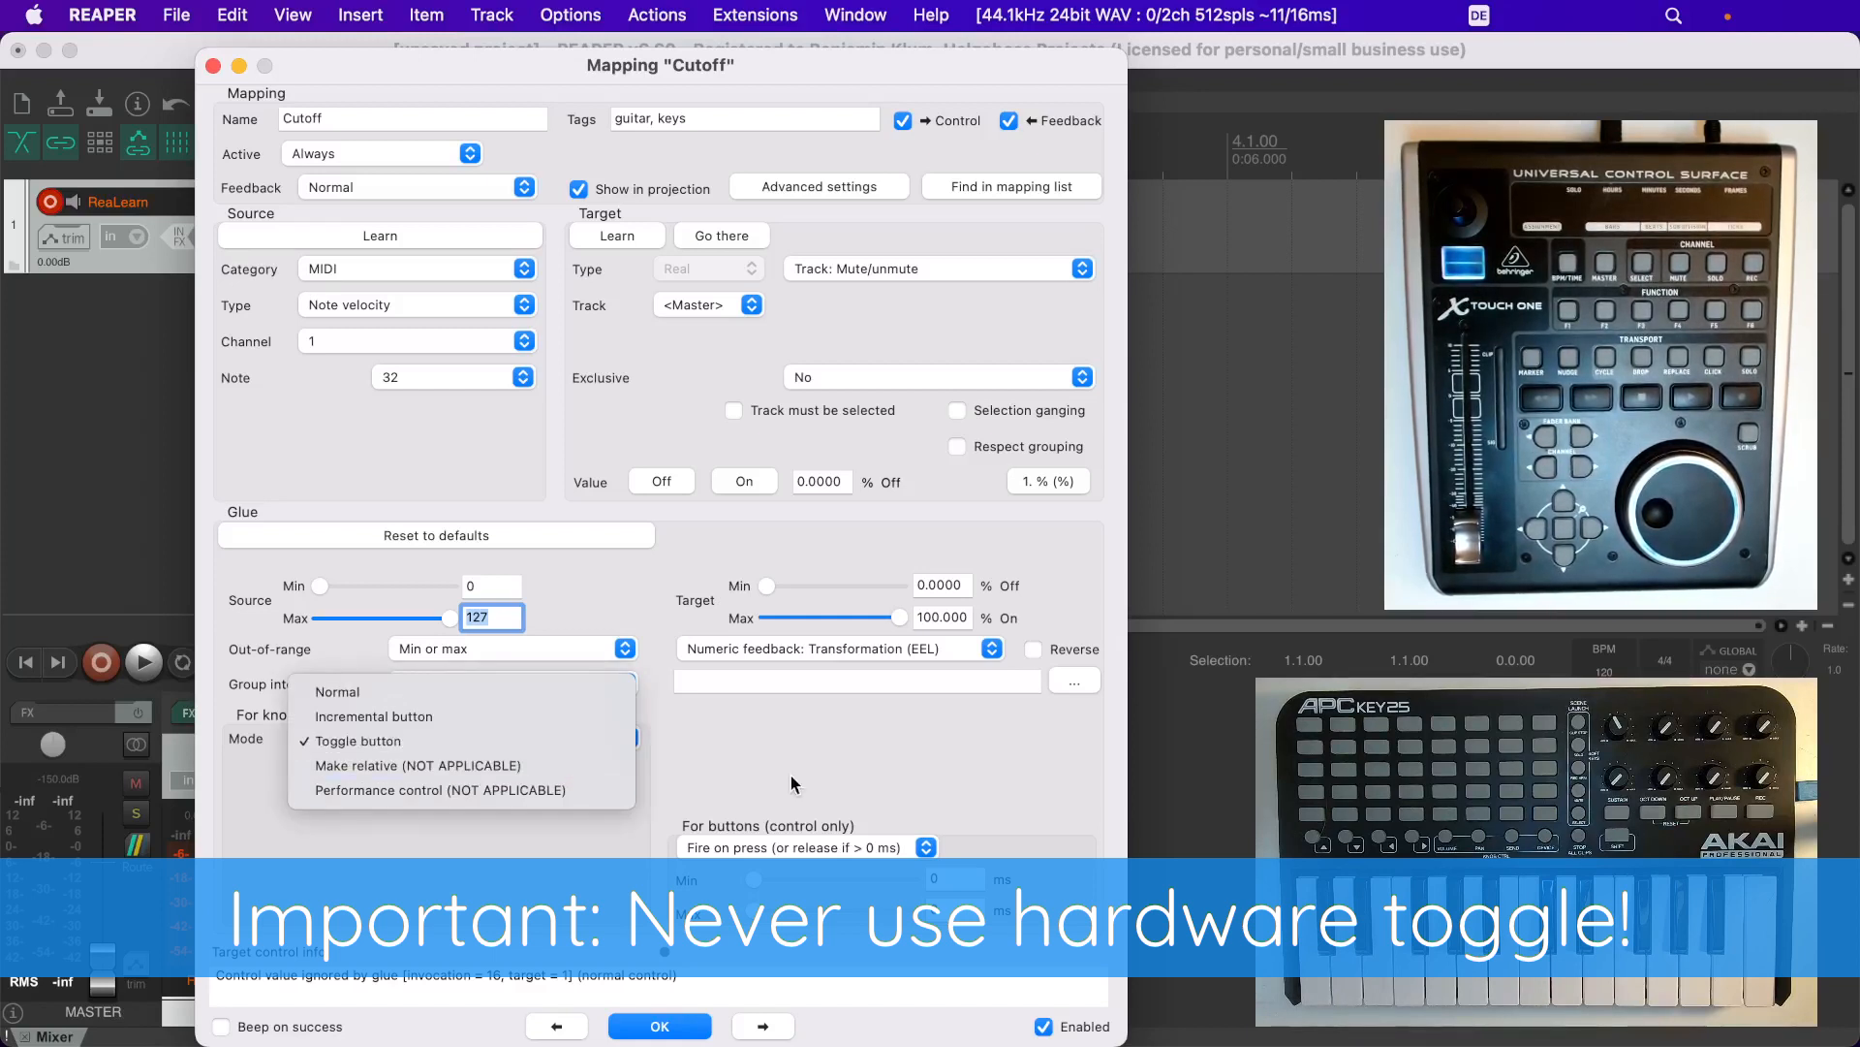
Set Mode to Incremental button and learn the master track's volume as the target, resetting the master fader to 0 dB
{"action": "left_click", "coordinate": [370, 739]}
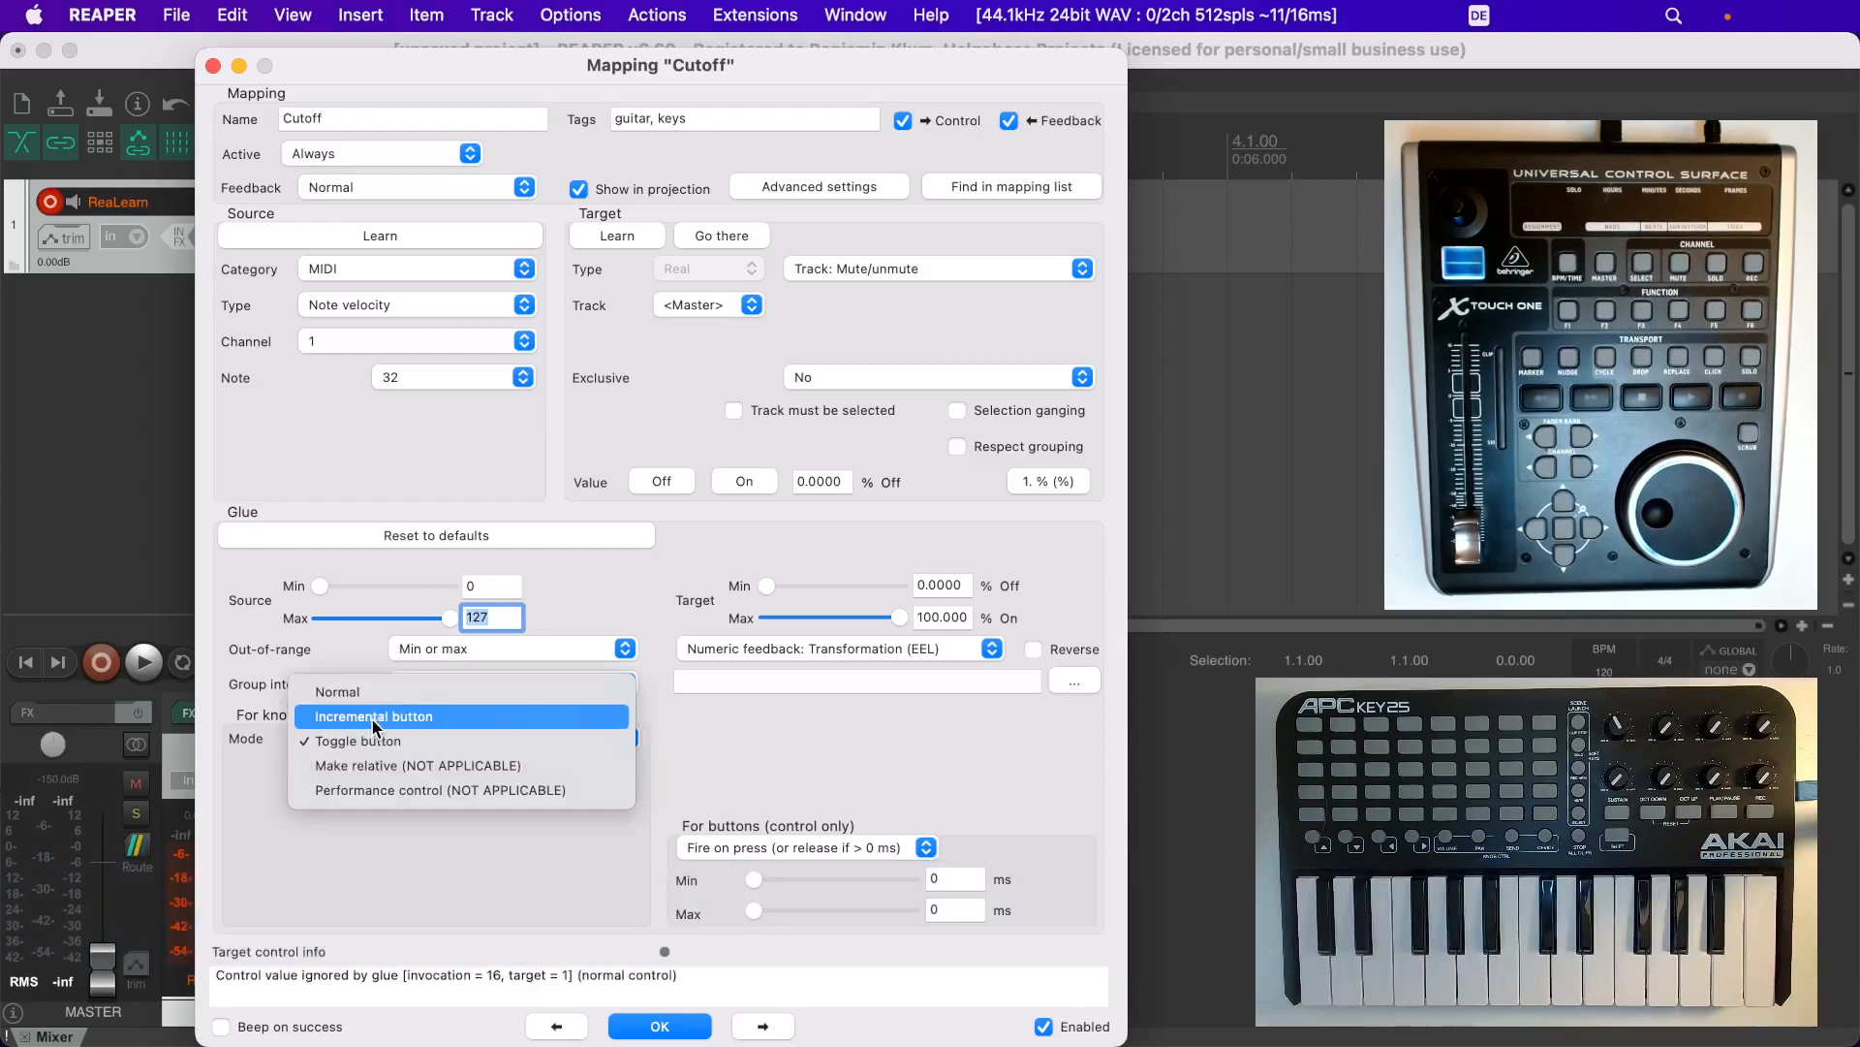
{"action": "left_click", "coordinate": [372, 717]}
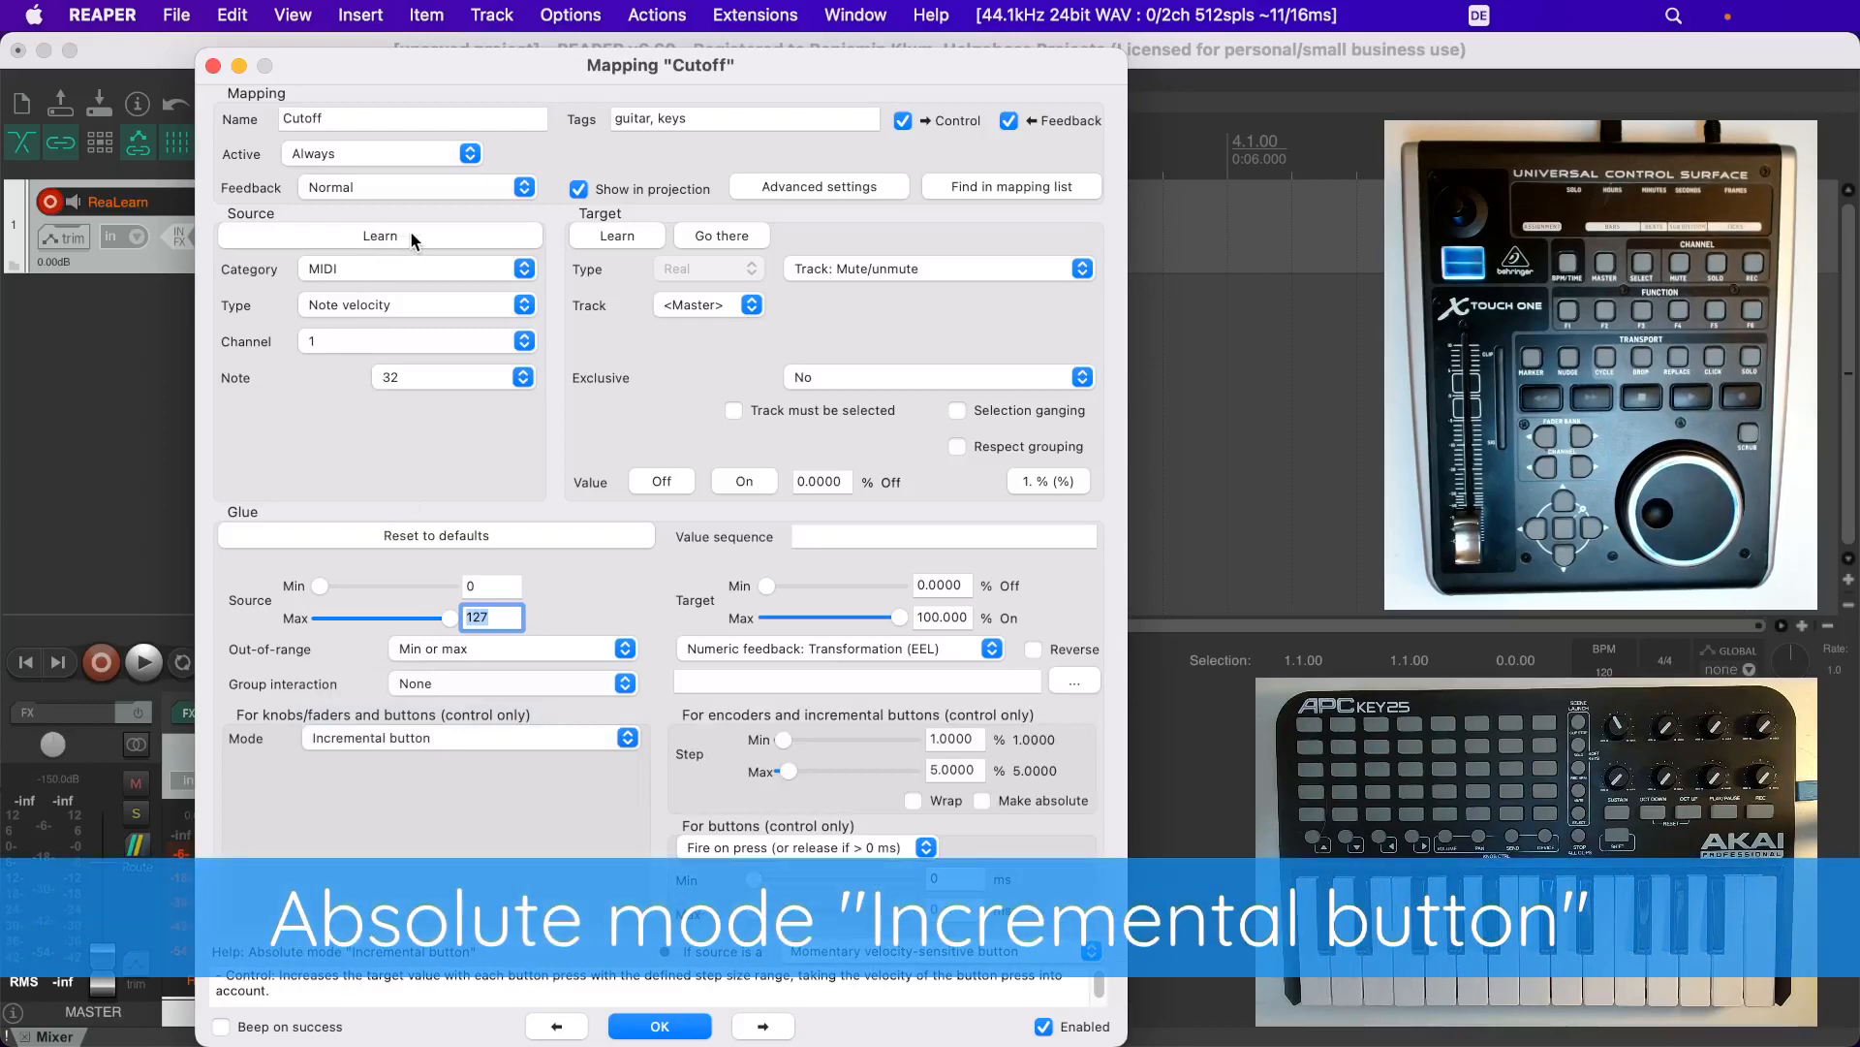
{"action": "left_click", "coordinate": [614, 236]}
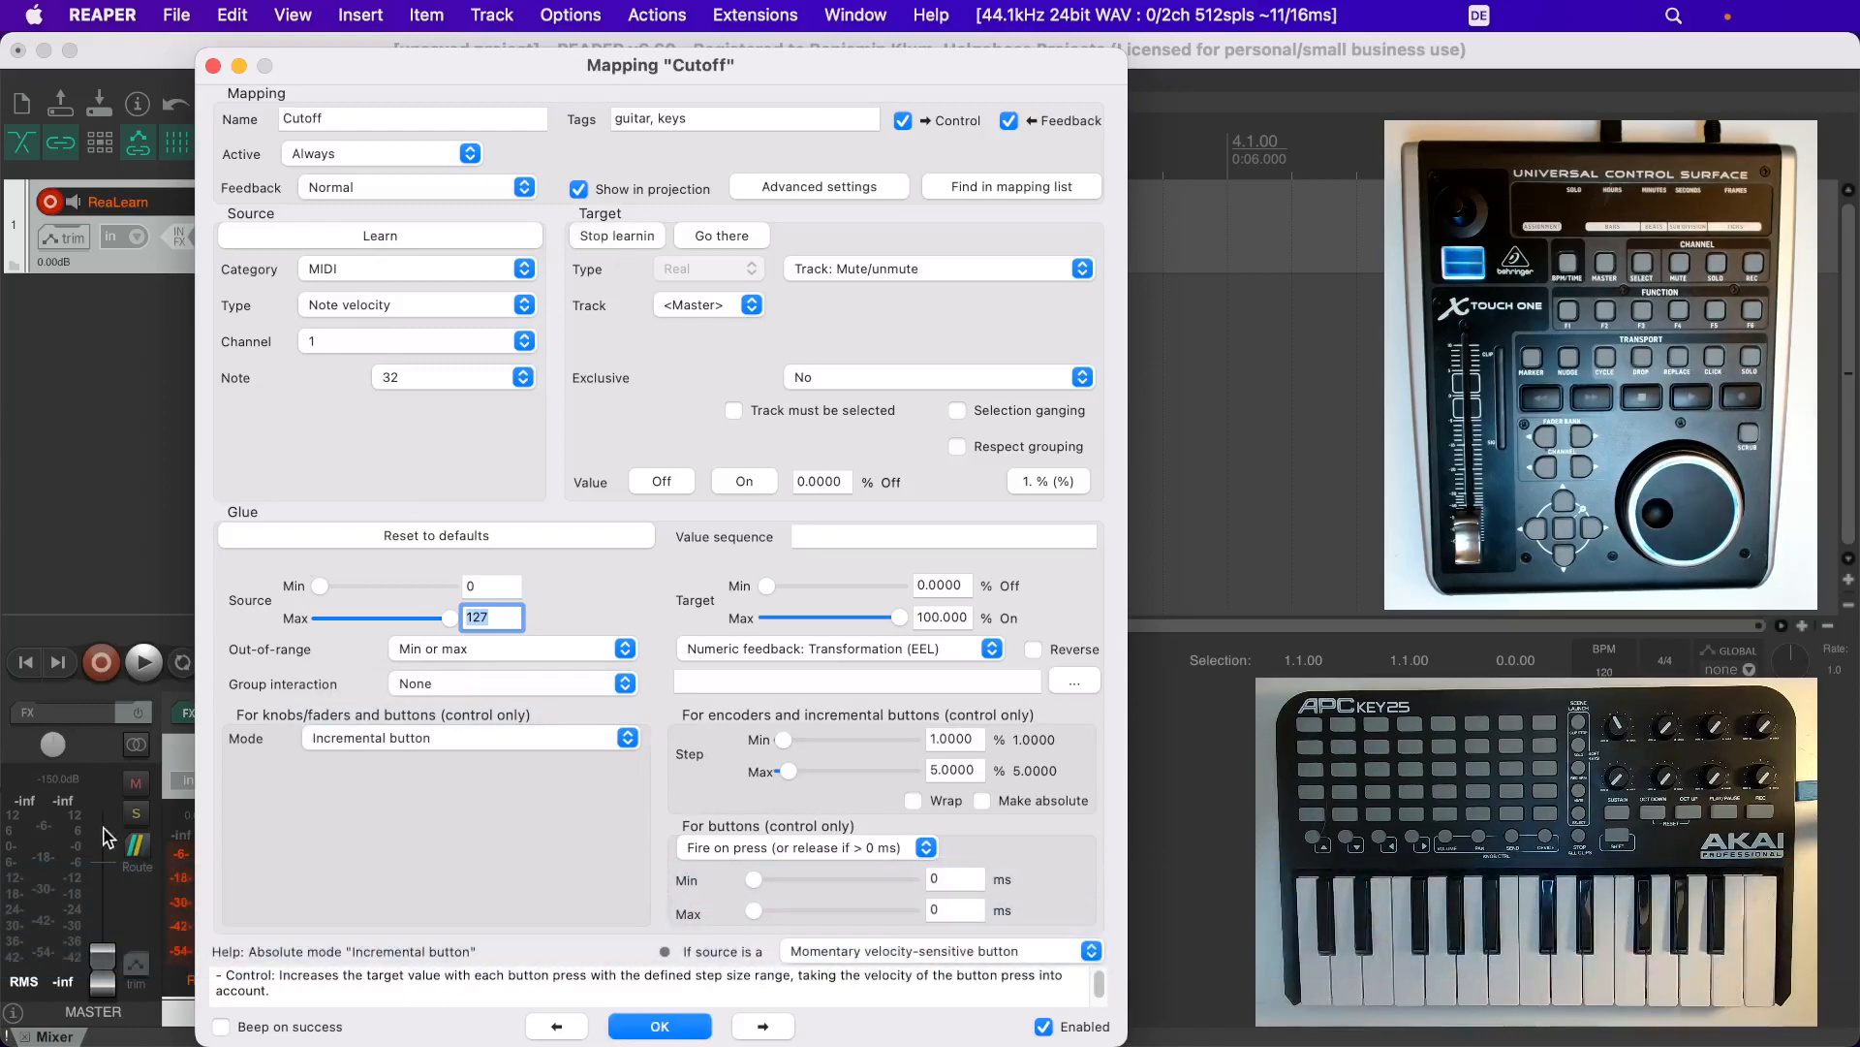
{"action": "mouse_move", "coordinate": [103, 957]}
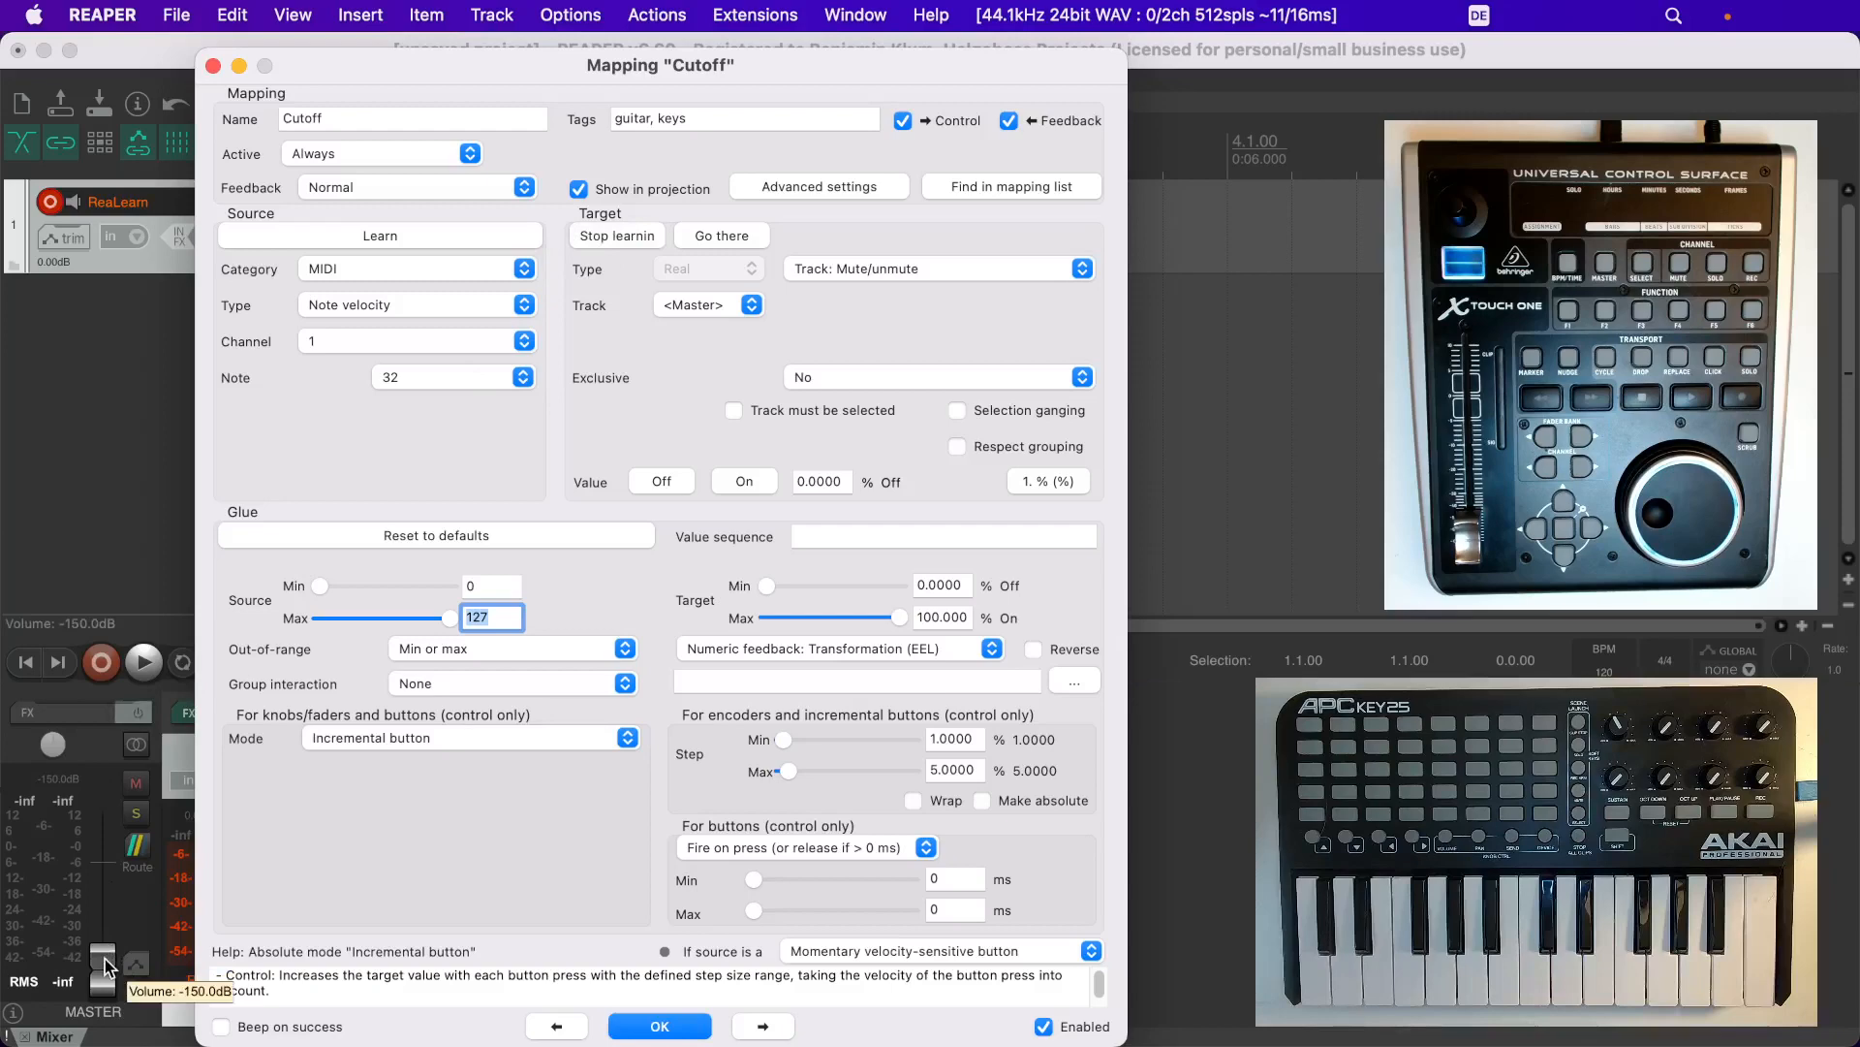
{"action": "double_click", "coordinate": [104, 957]}
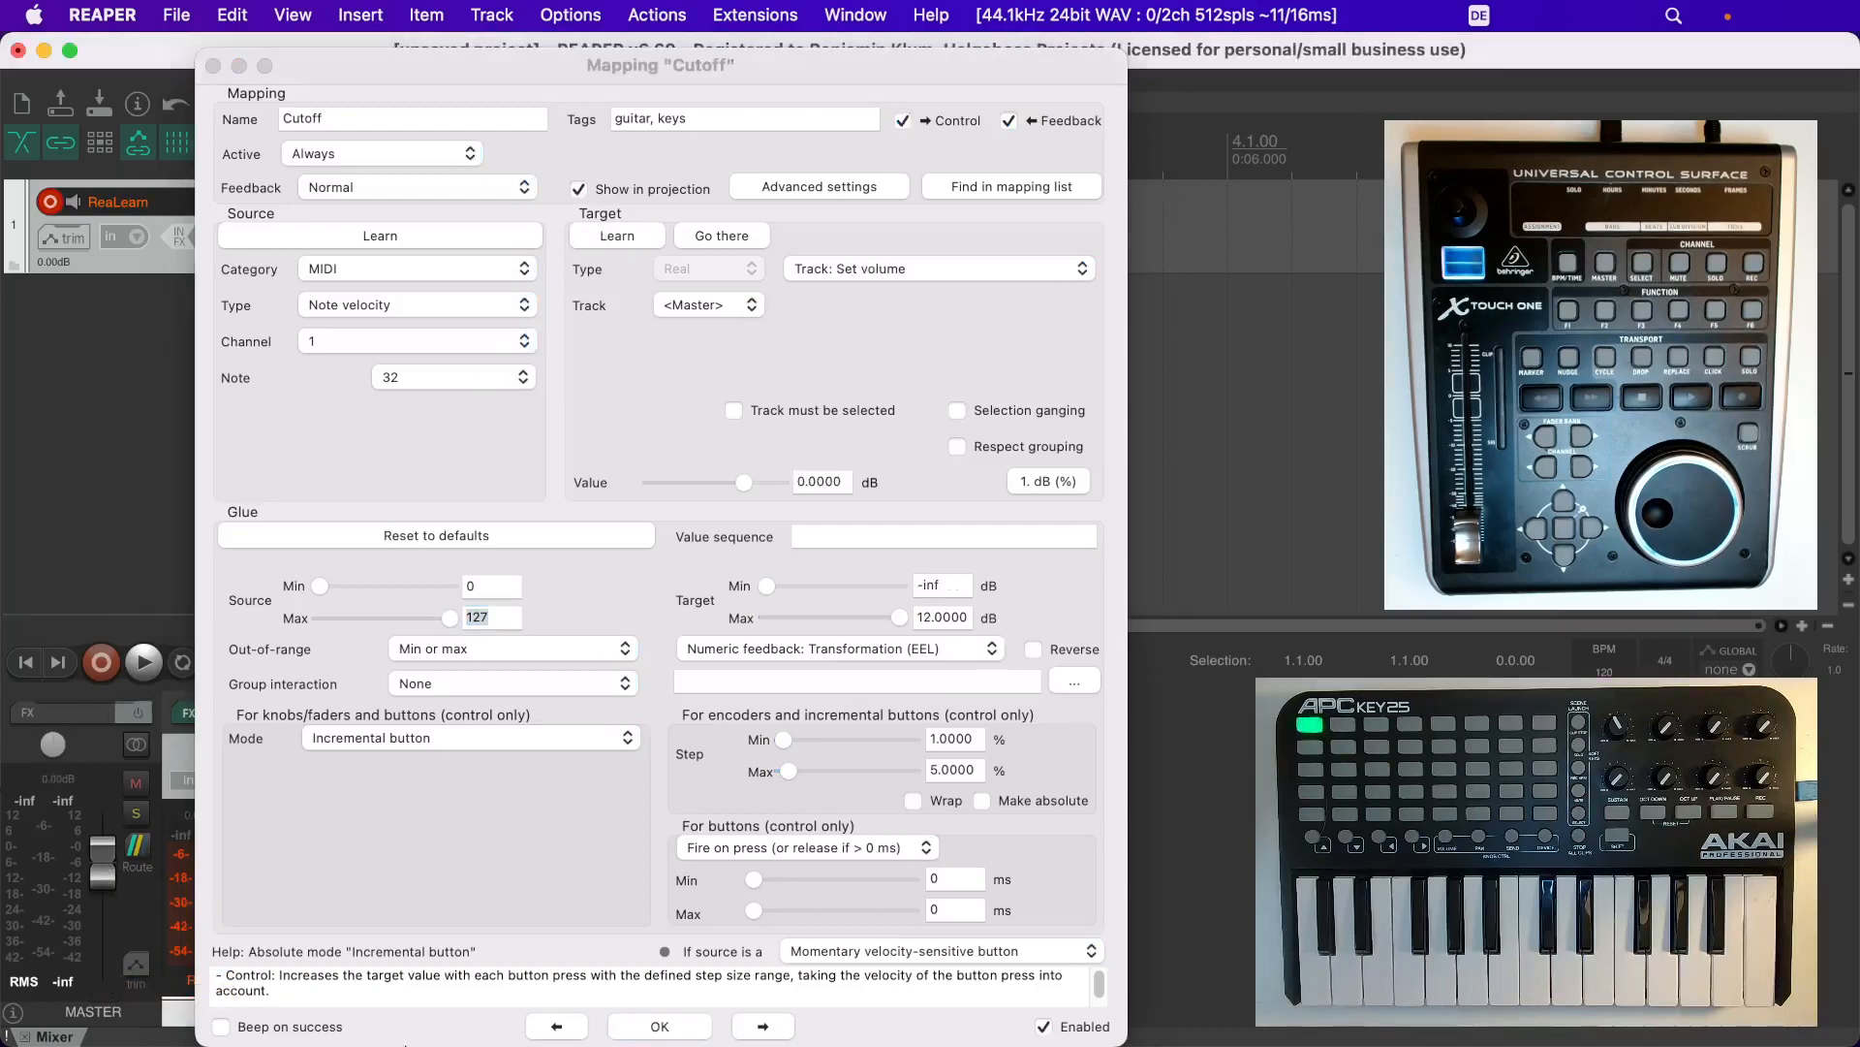
Turn on Reverse for the incremental button and move the master fader to test it
{"action": "mouse_move", "coordinate": [405, 1045]}
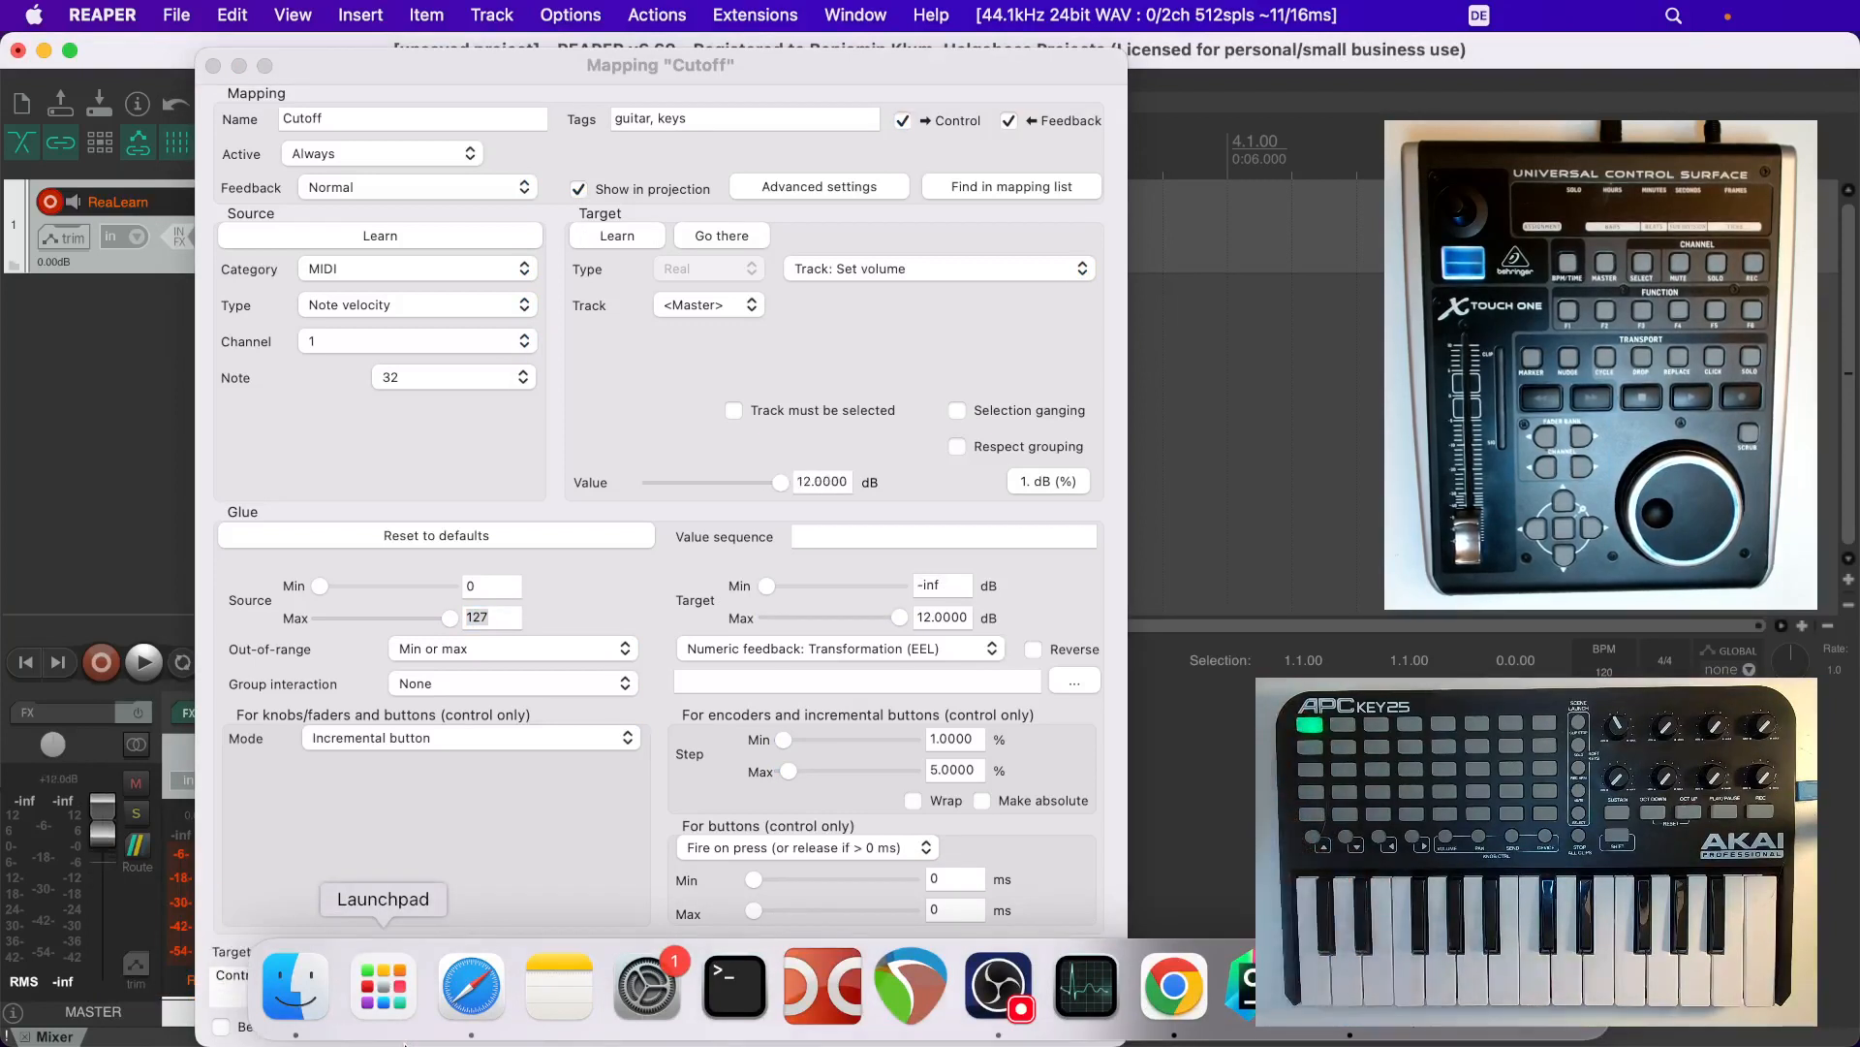
{"action": "left_click", "coordinate": [1109, 648]}
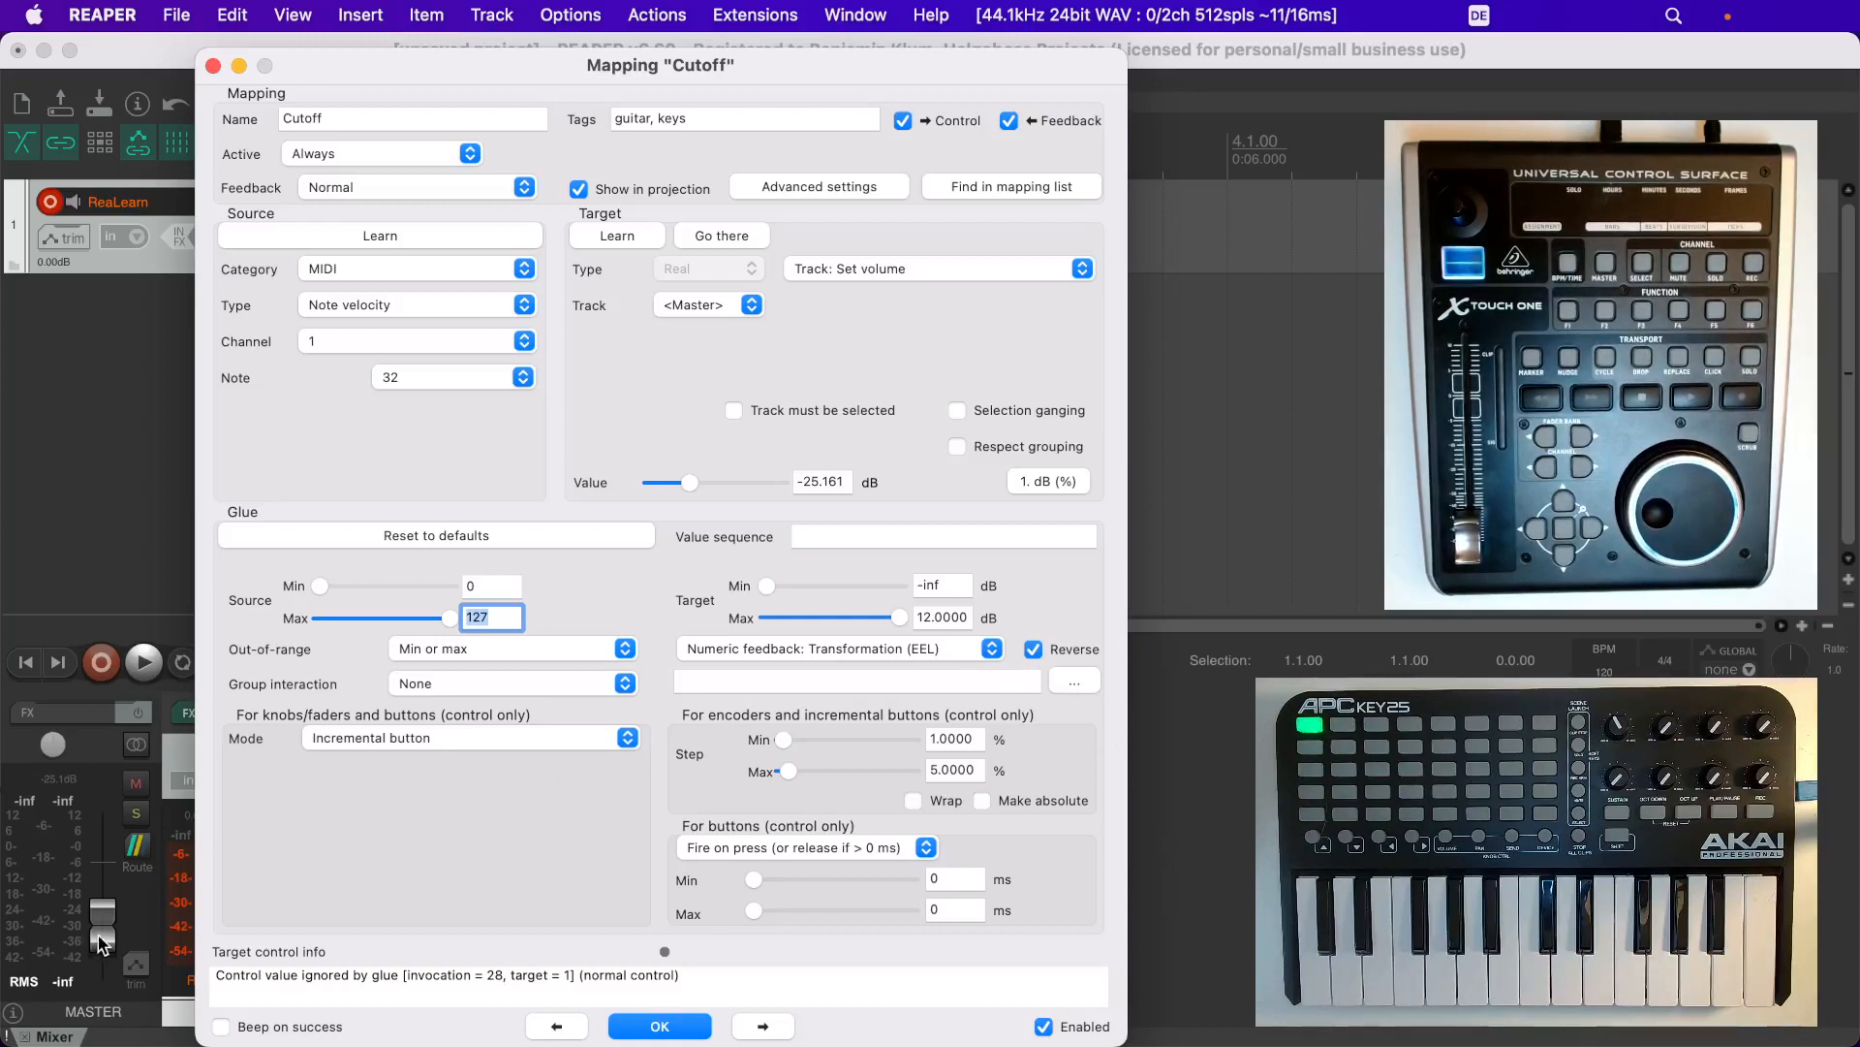
{"action": "left_click_drag", "start_coordinate": [102, 932], "coordinate": [102, 874]}
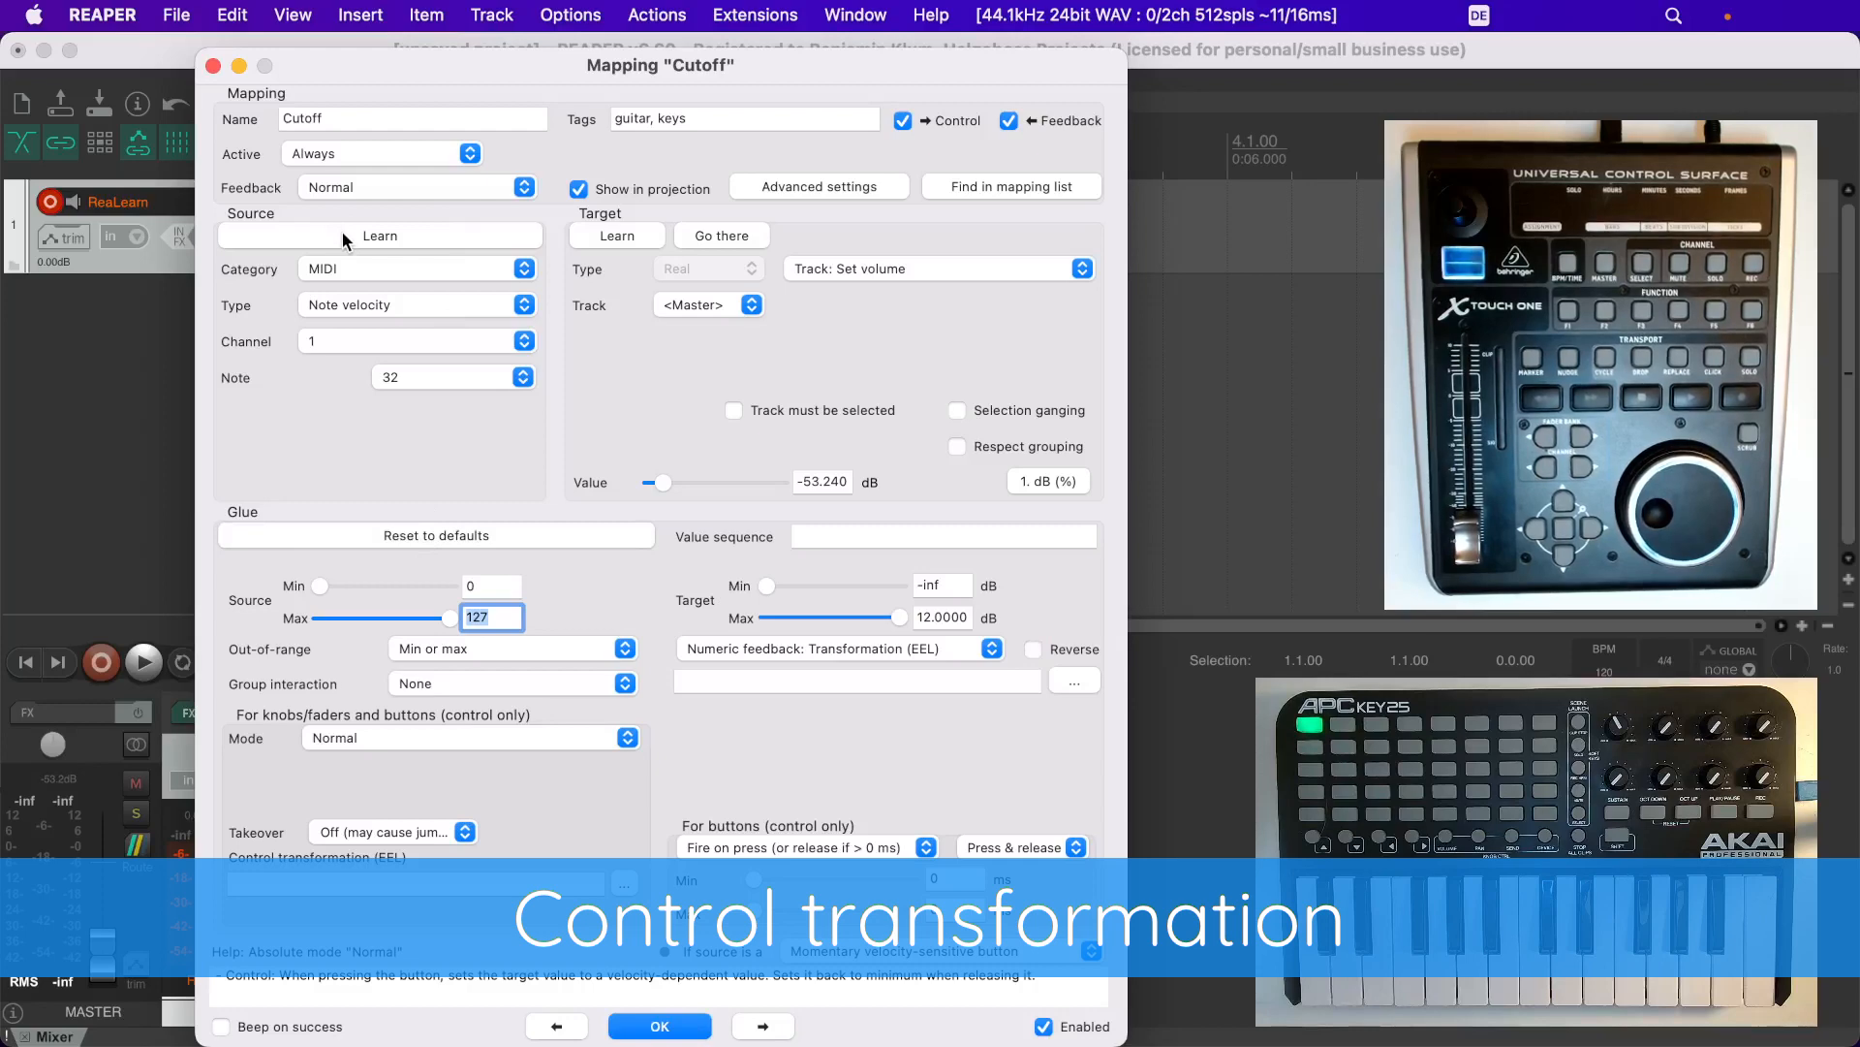
Learn the APC Key 25 knob, channel 1 CC 48, as the source and apply the Exponential curve template as control transformation
{"action": "left_click", "coordinate": [341, 236]}
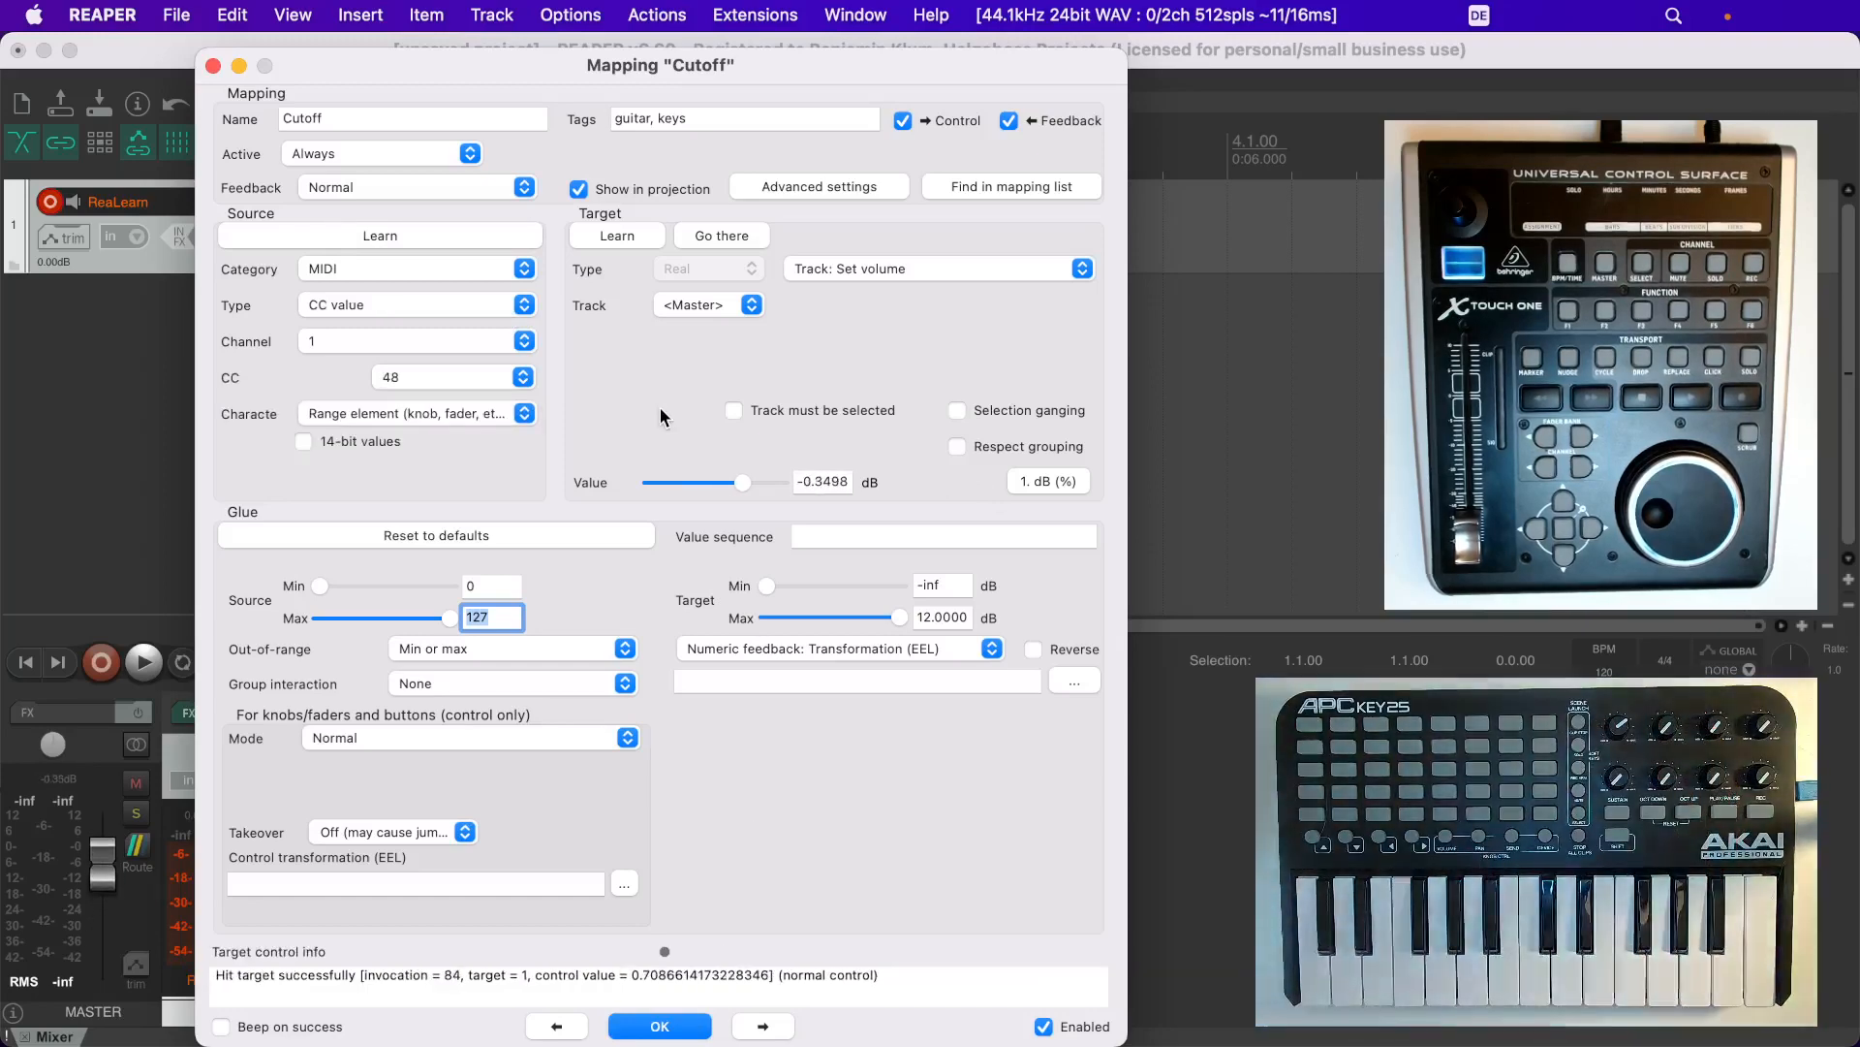
{"action": "left_click", "coordinate": [538, 880]}
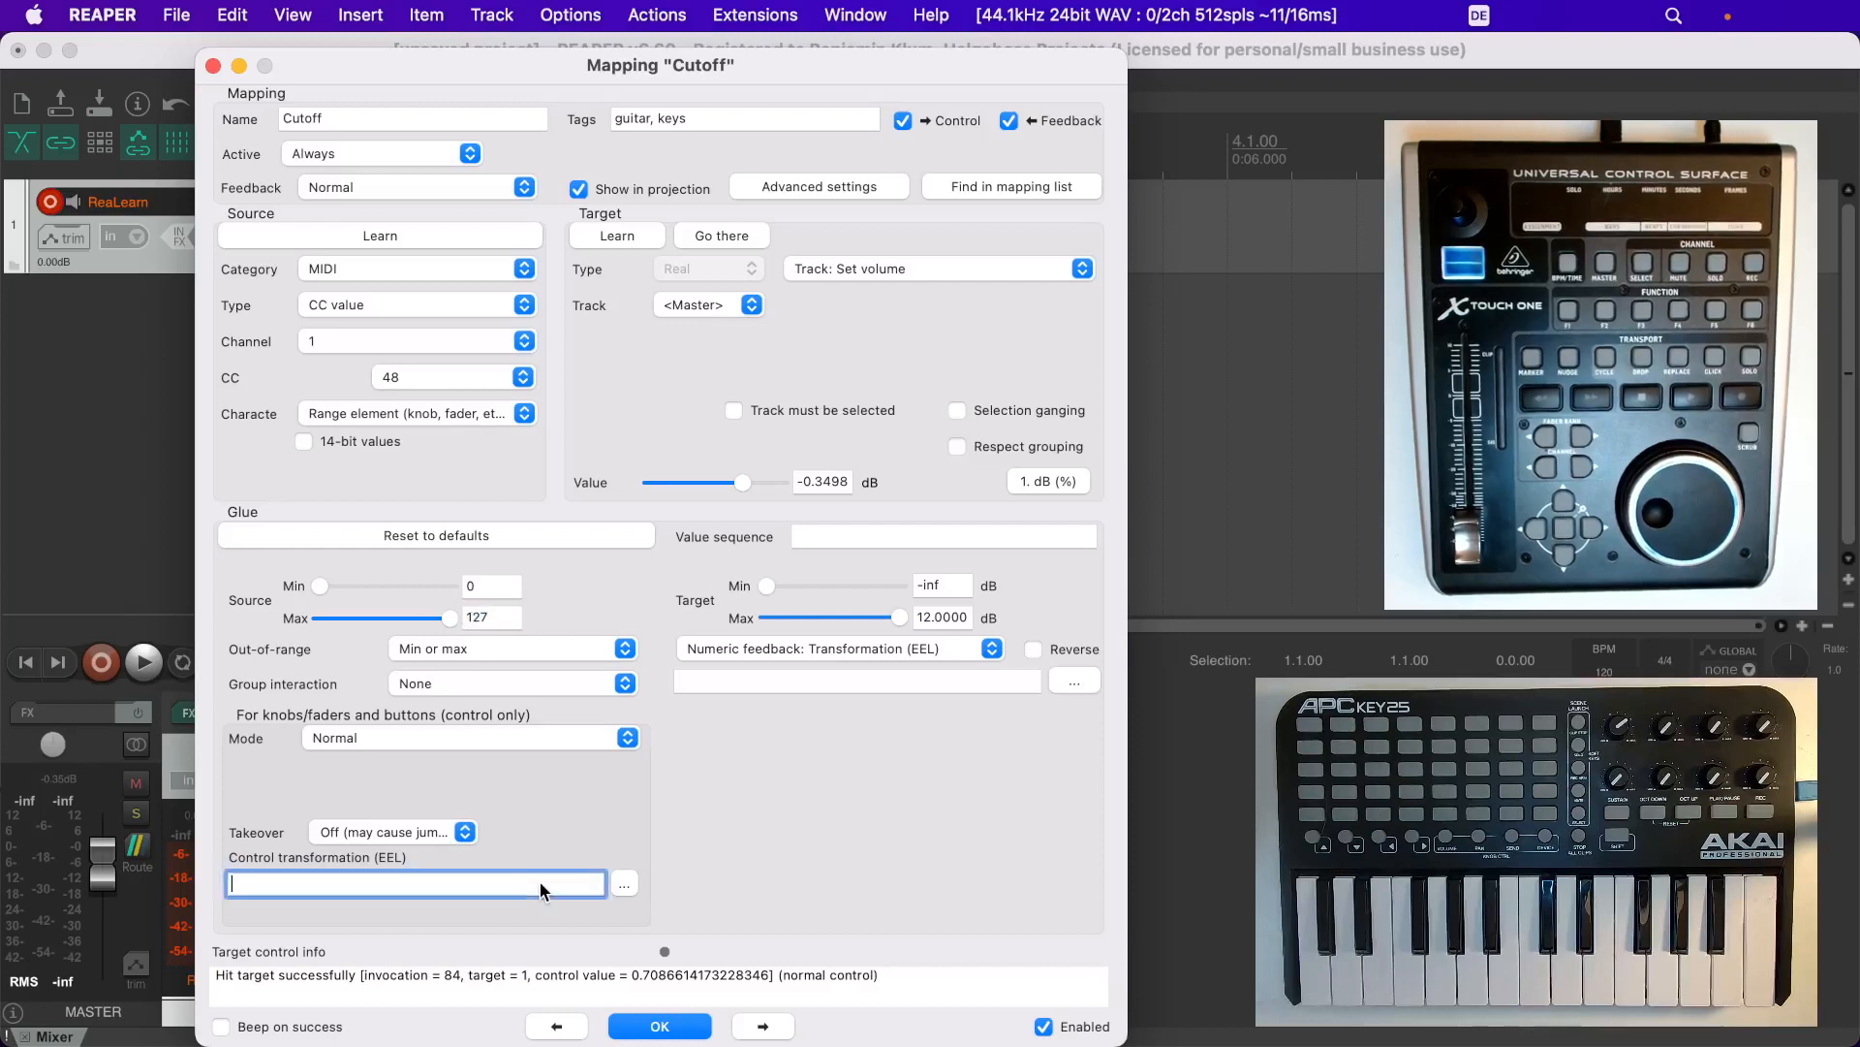
{"action": "left_click", "coordinate": [612, 886]}
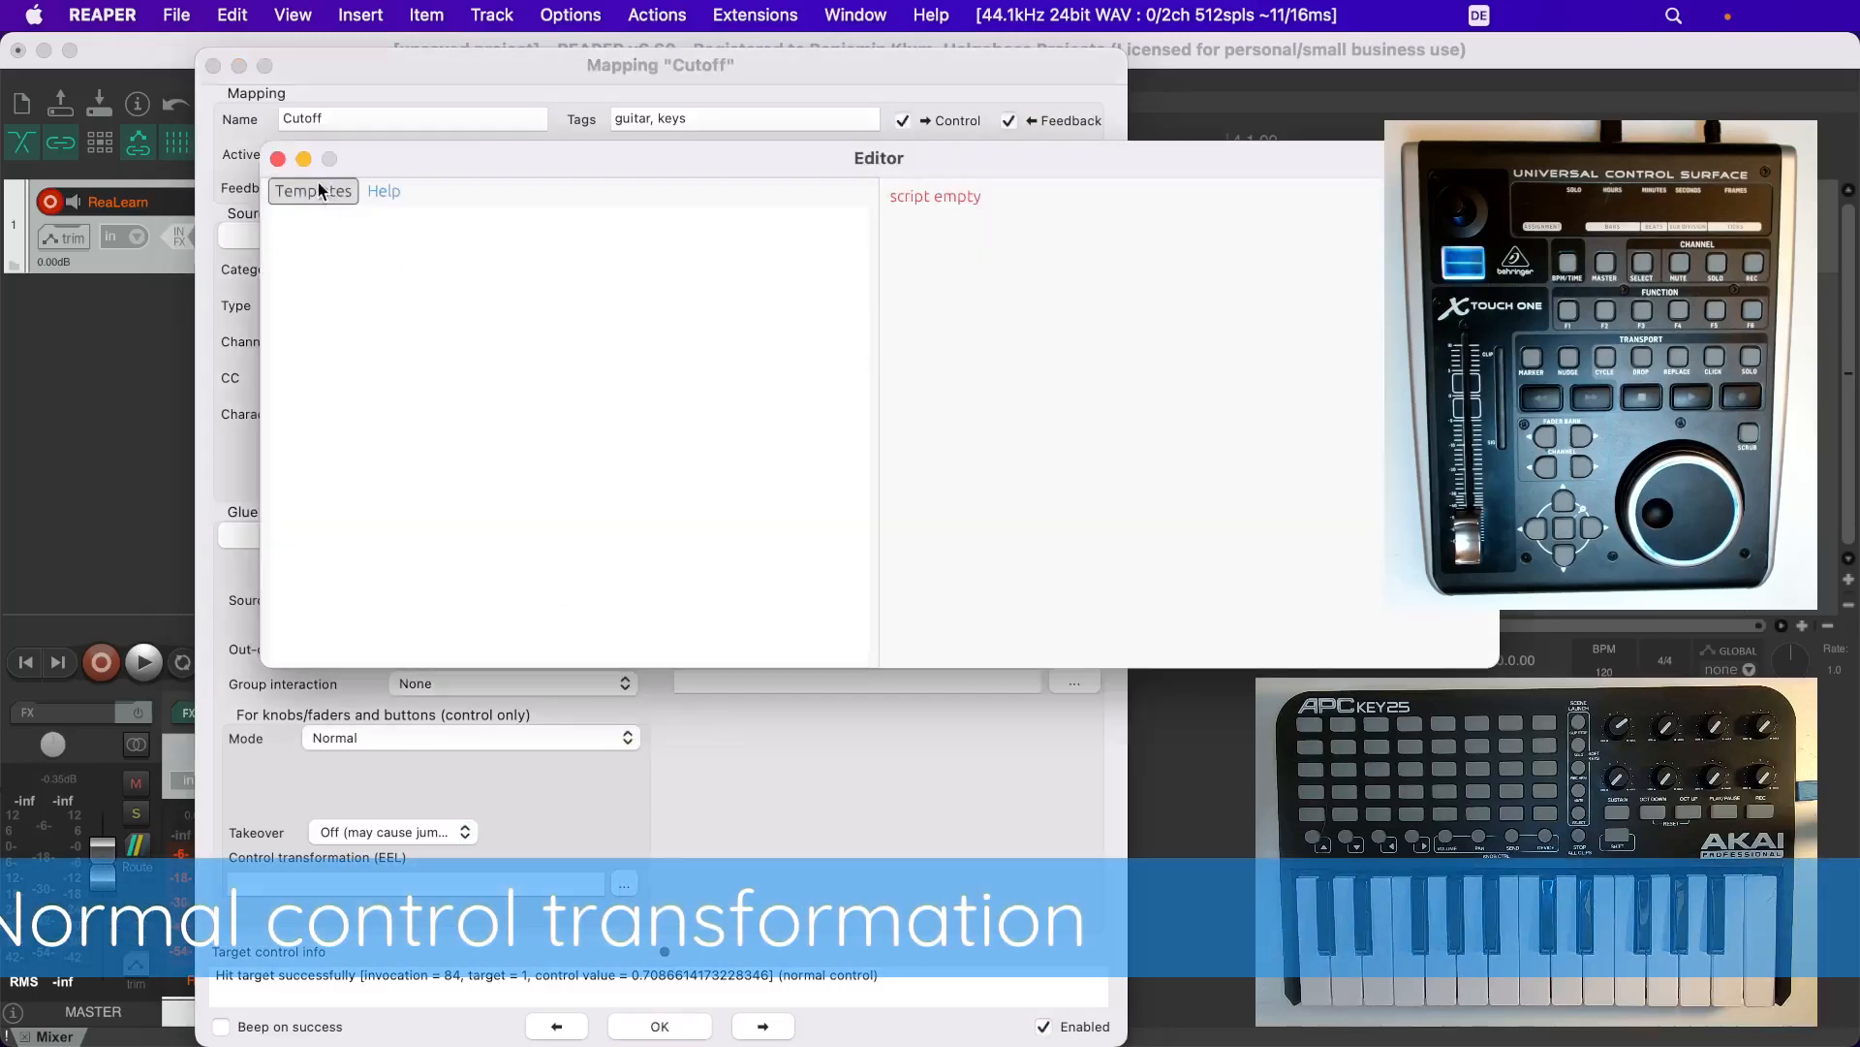
{"action": "left_click", "coordinate": [315, 190]}
{"action": "mouse_move", "coordinate": [333, 206]}
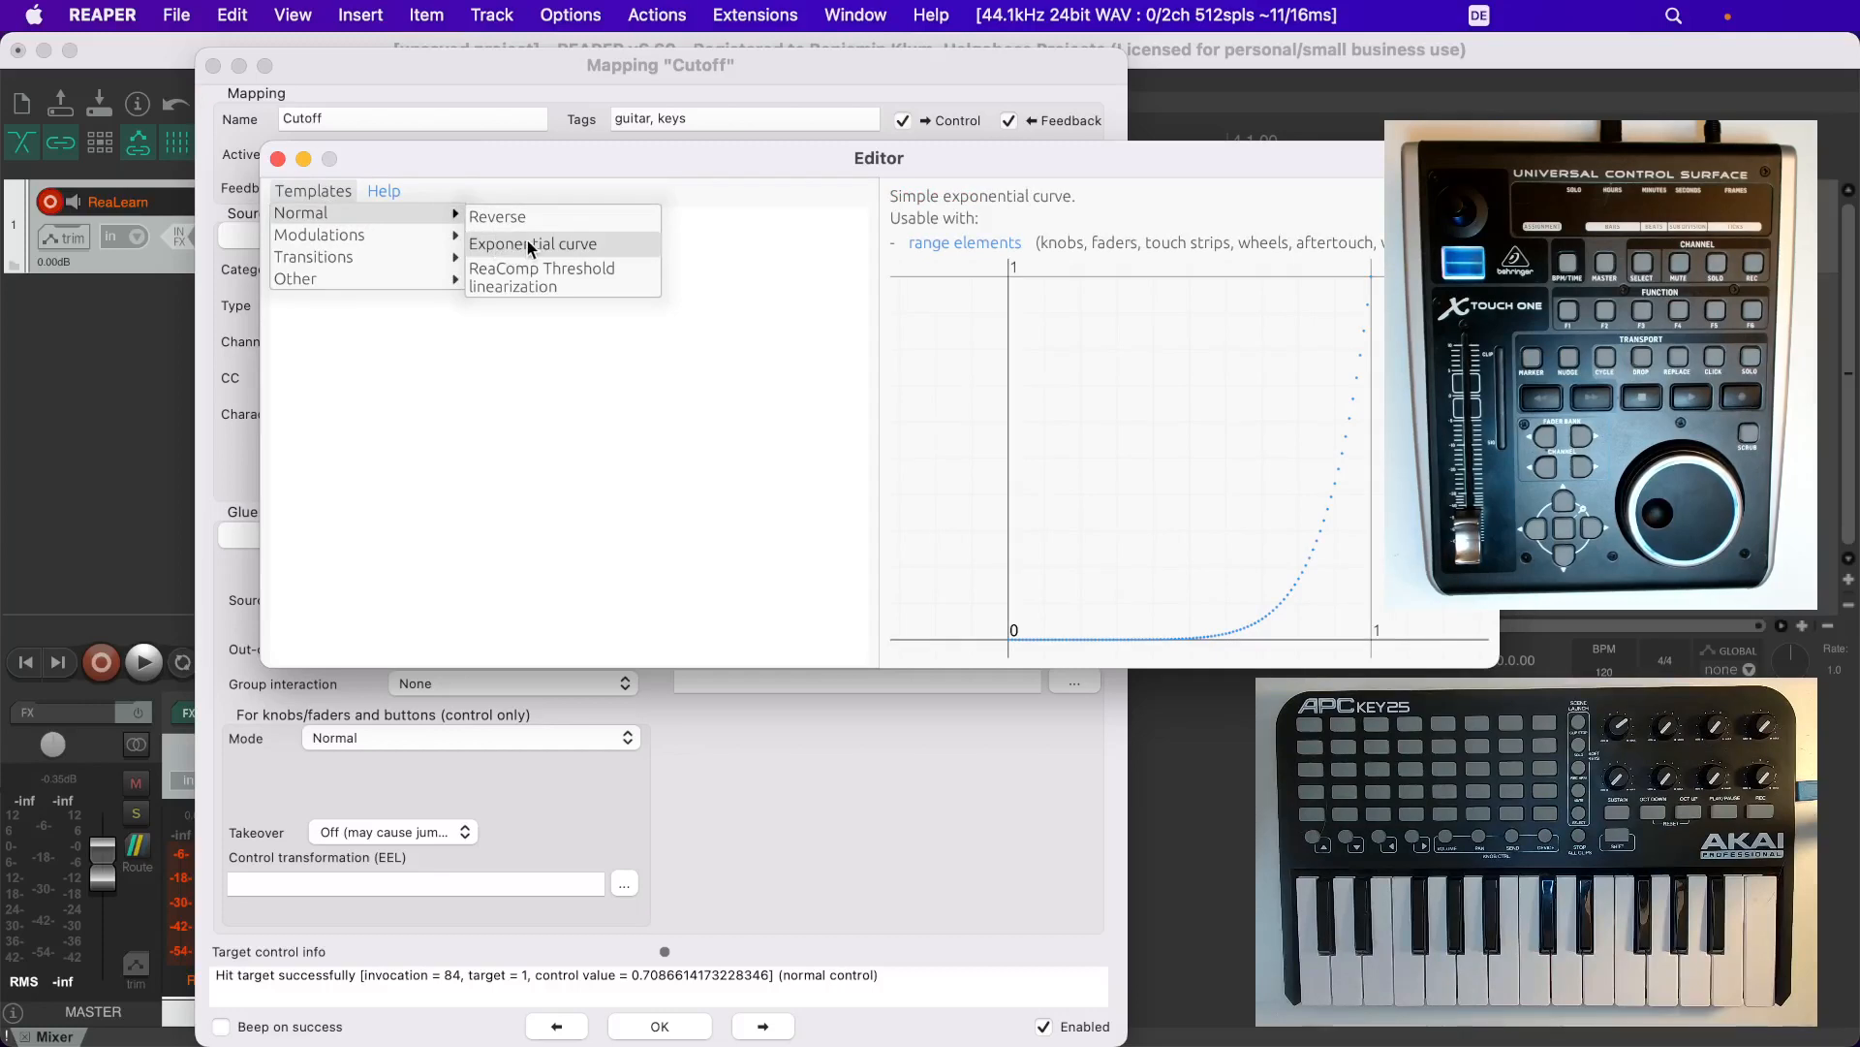
{"action": "left_click", "coordinate": [528, 244]}
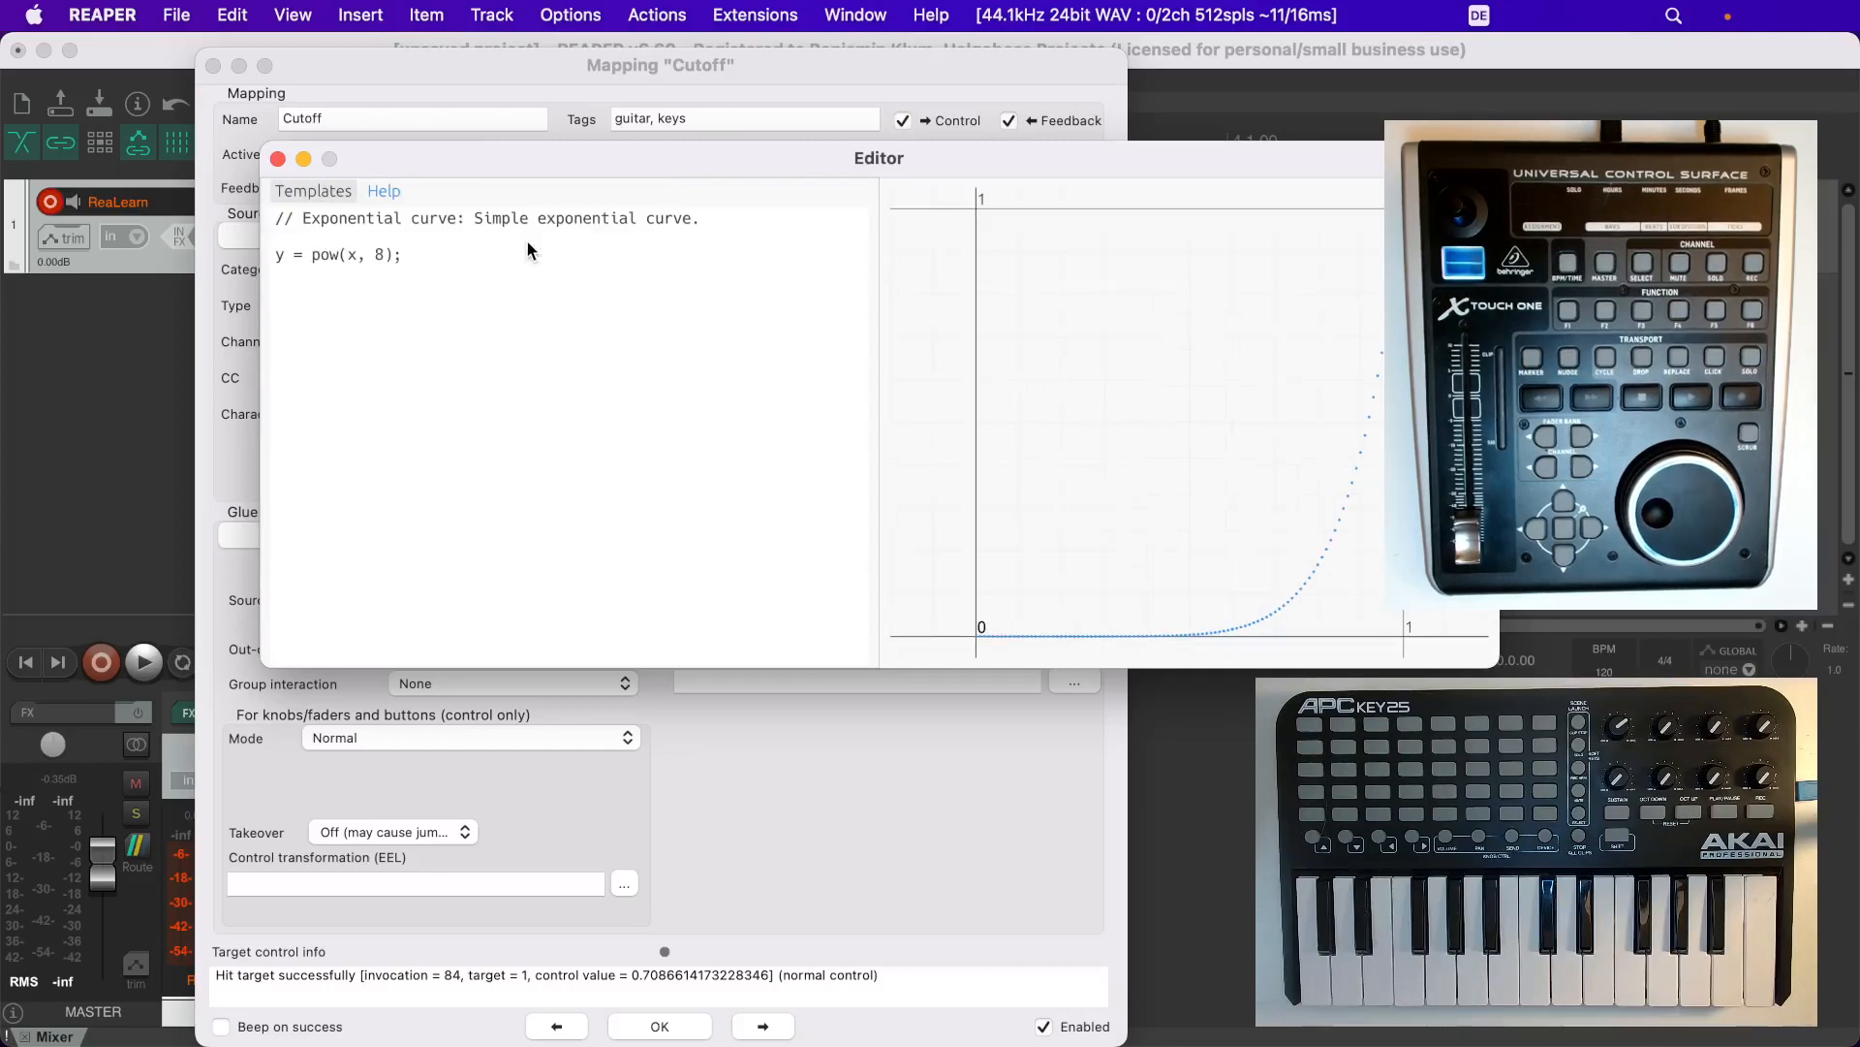
{"action": "left_click", "coordinate": [277, 159]}
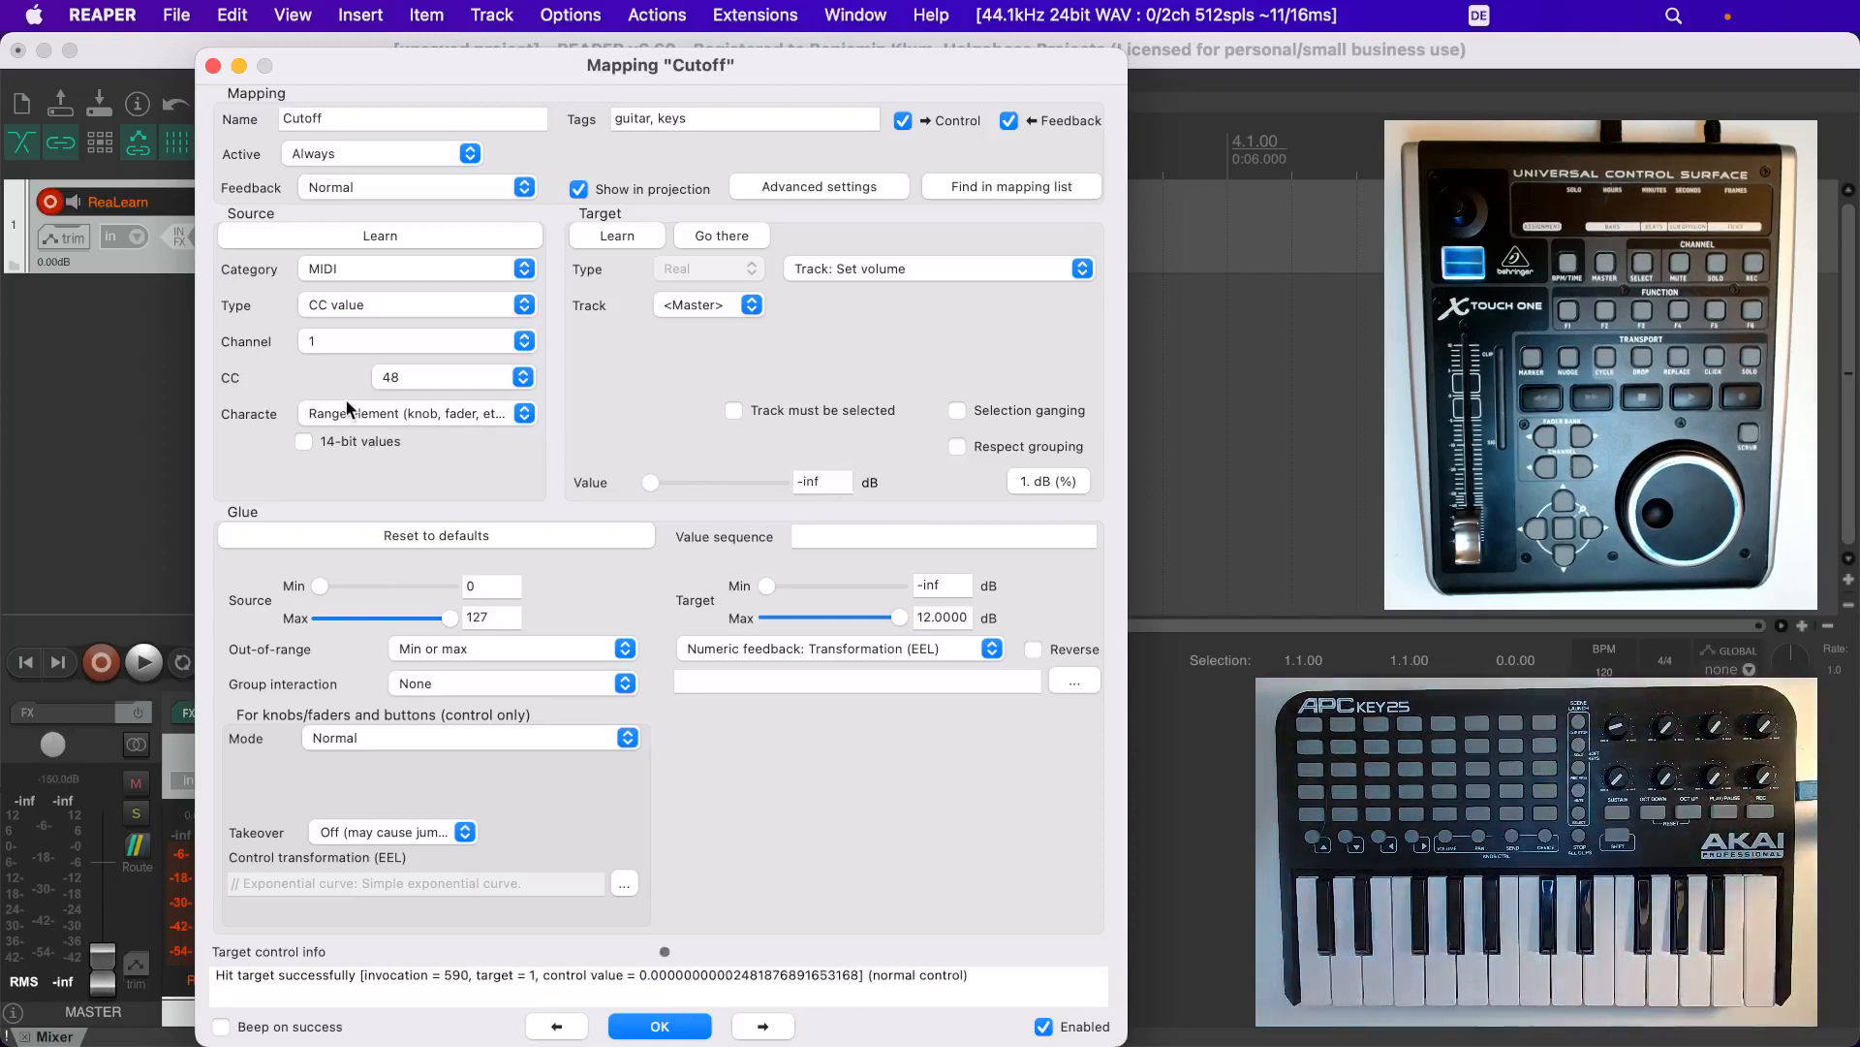
Replace the control transformation with the Sinus LFO modulation template, check which source elements it suits, and close the editor
{"action": "left_click", "coordinate": [626, 880]}
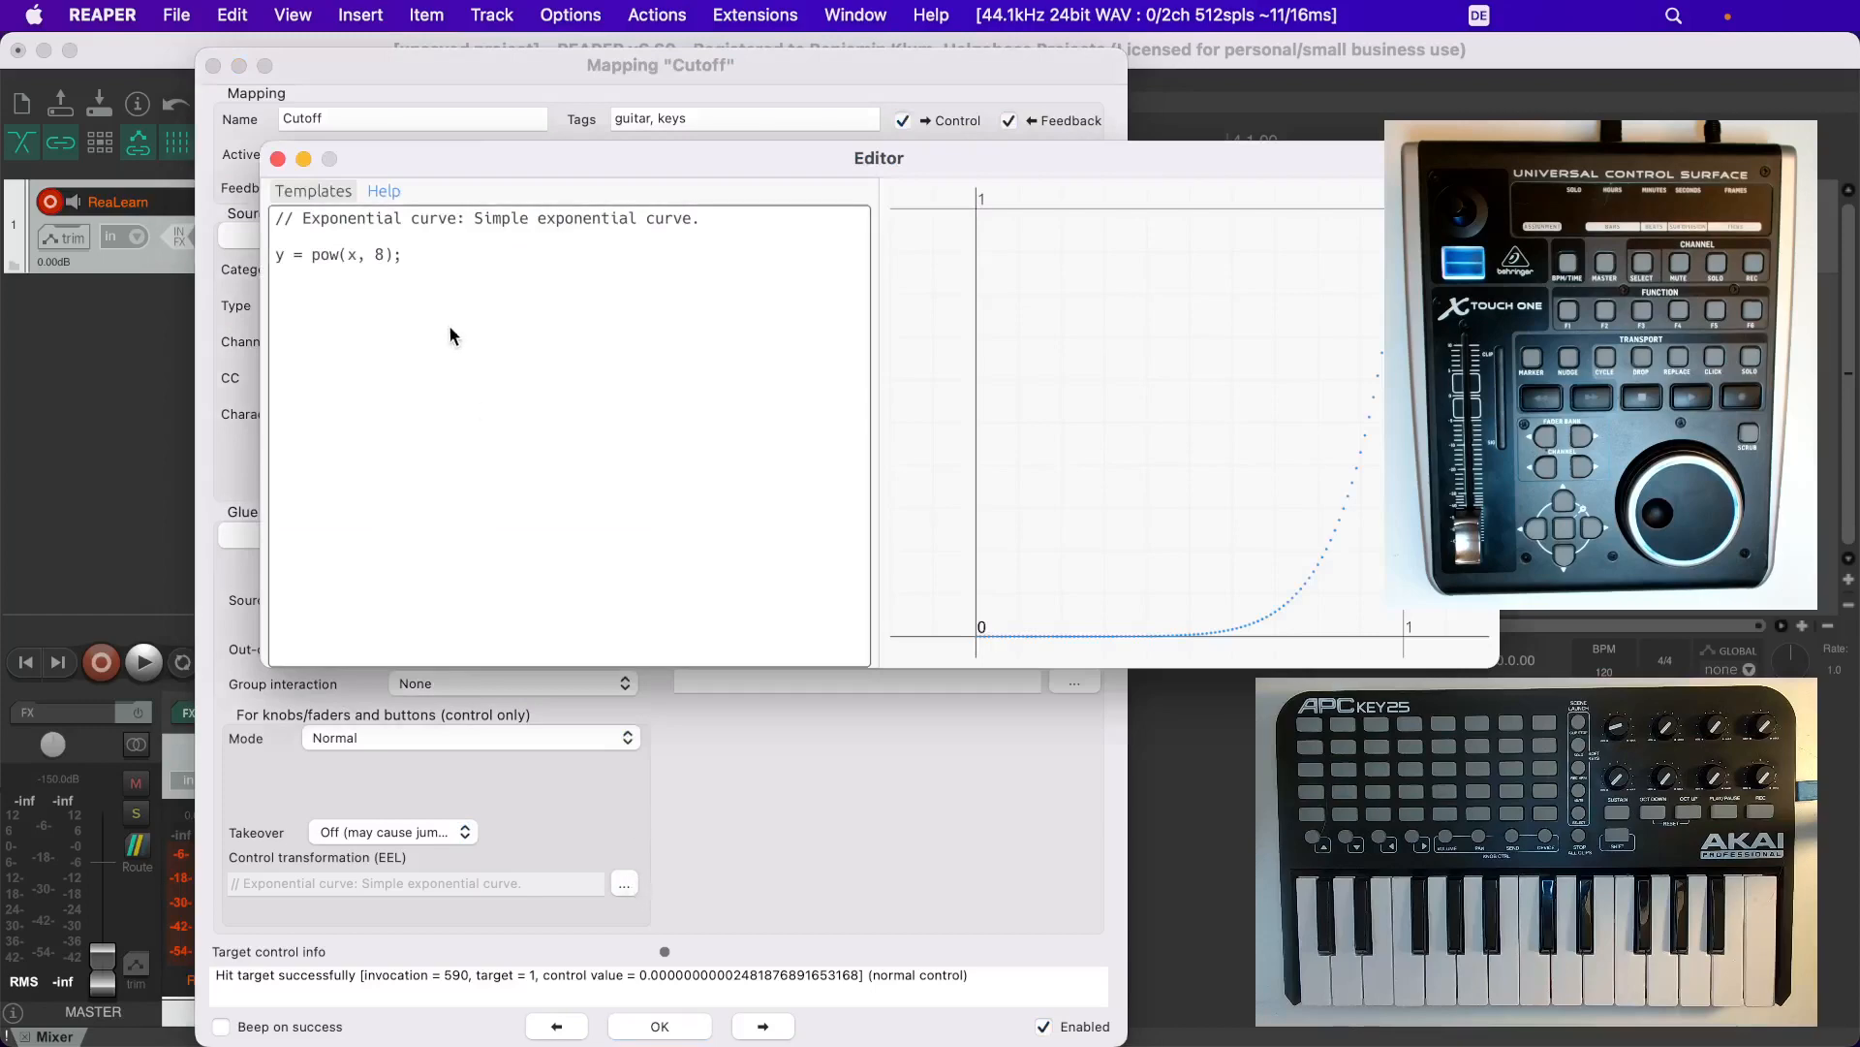
{"action": "left_click", "coordinate": [320, 191]}
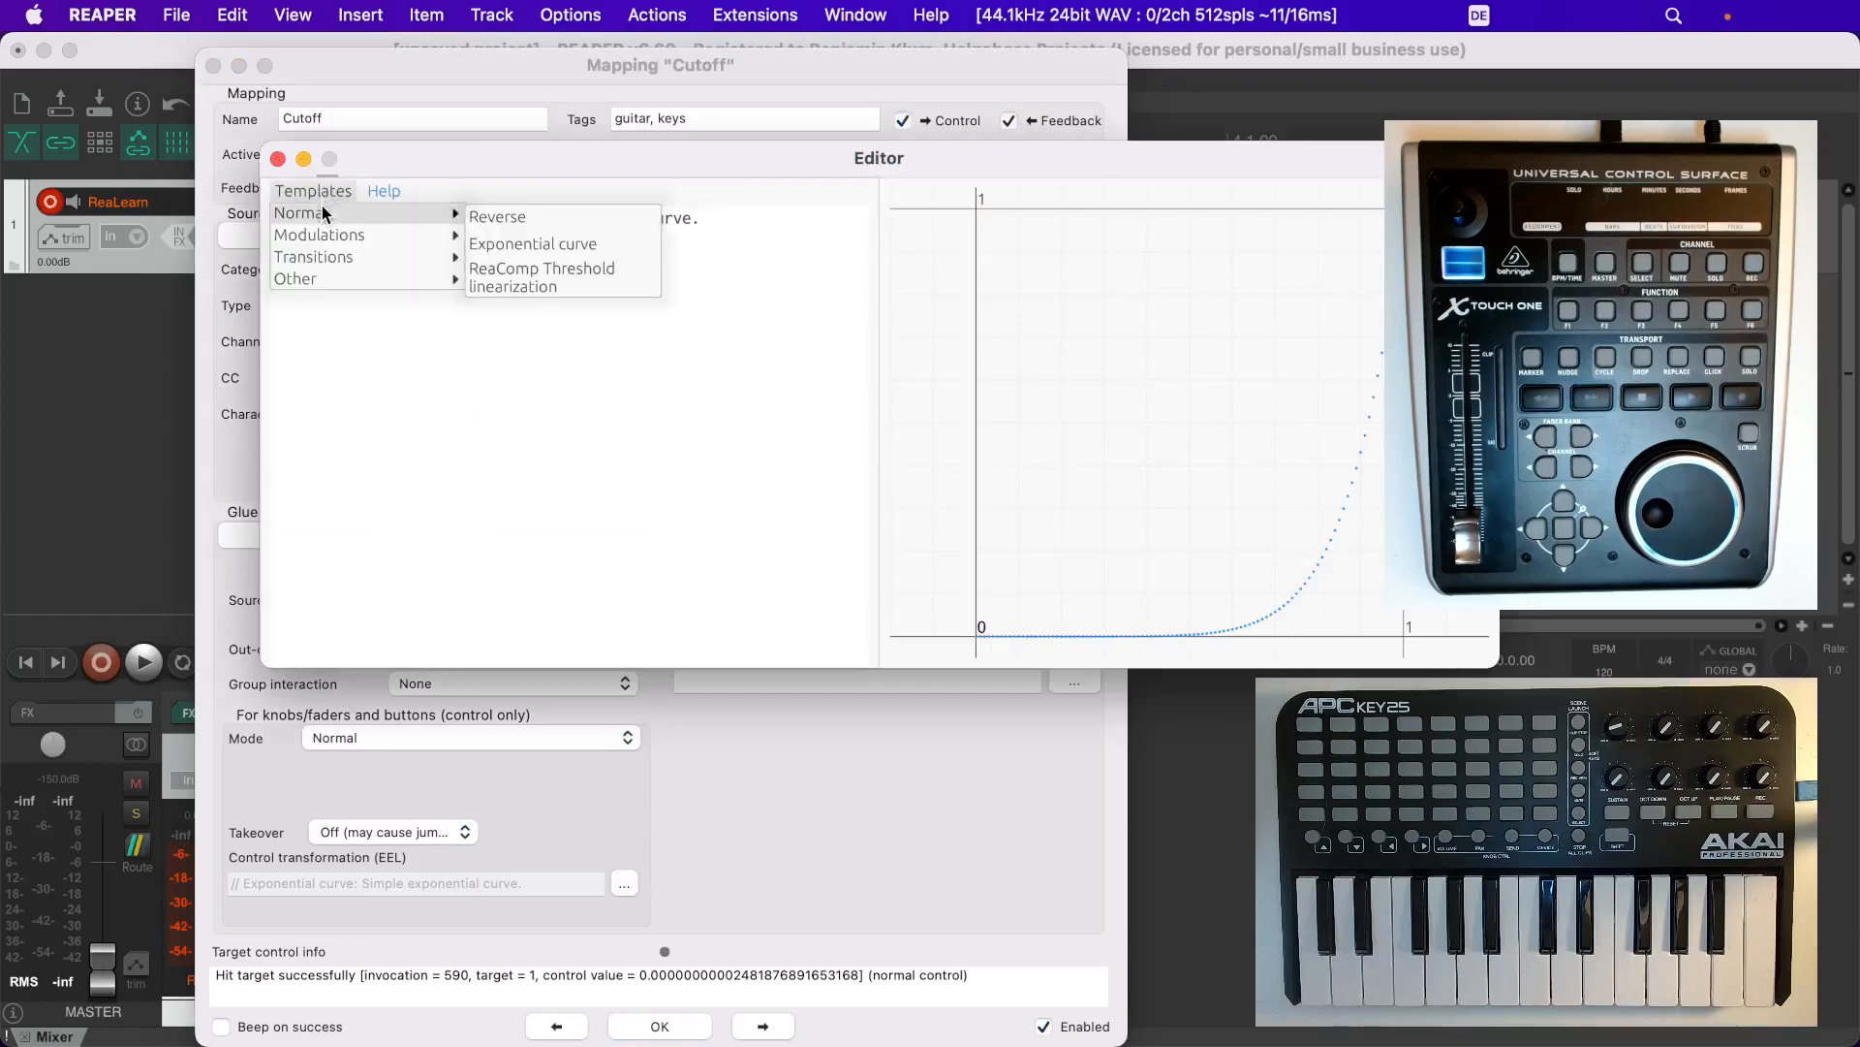
{"action": "mouse_move", "coordinate": [325, 233]}
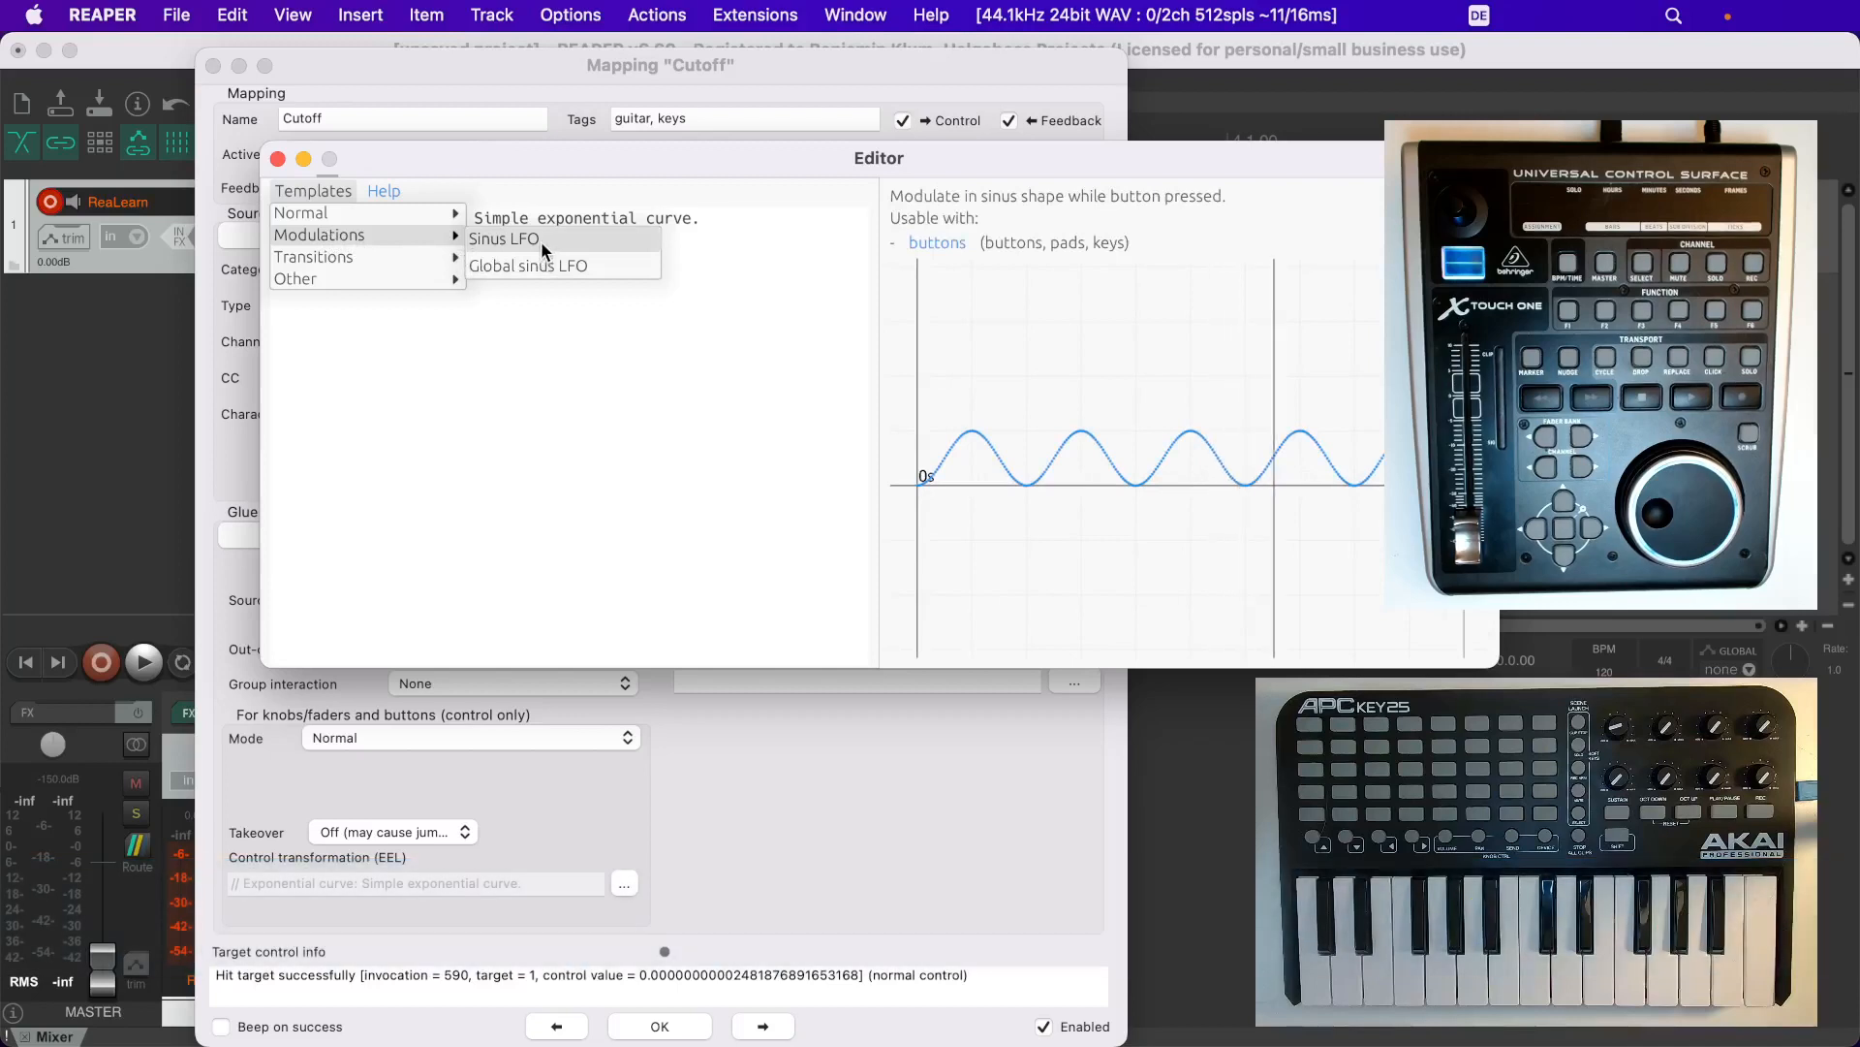
{"action": "left_click", "coordinate": [540, 241]}
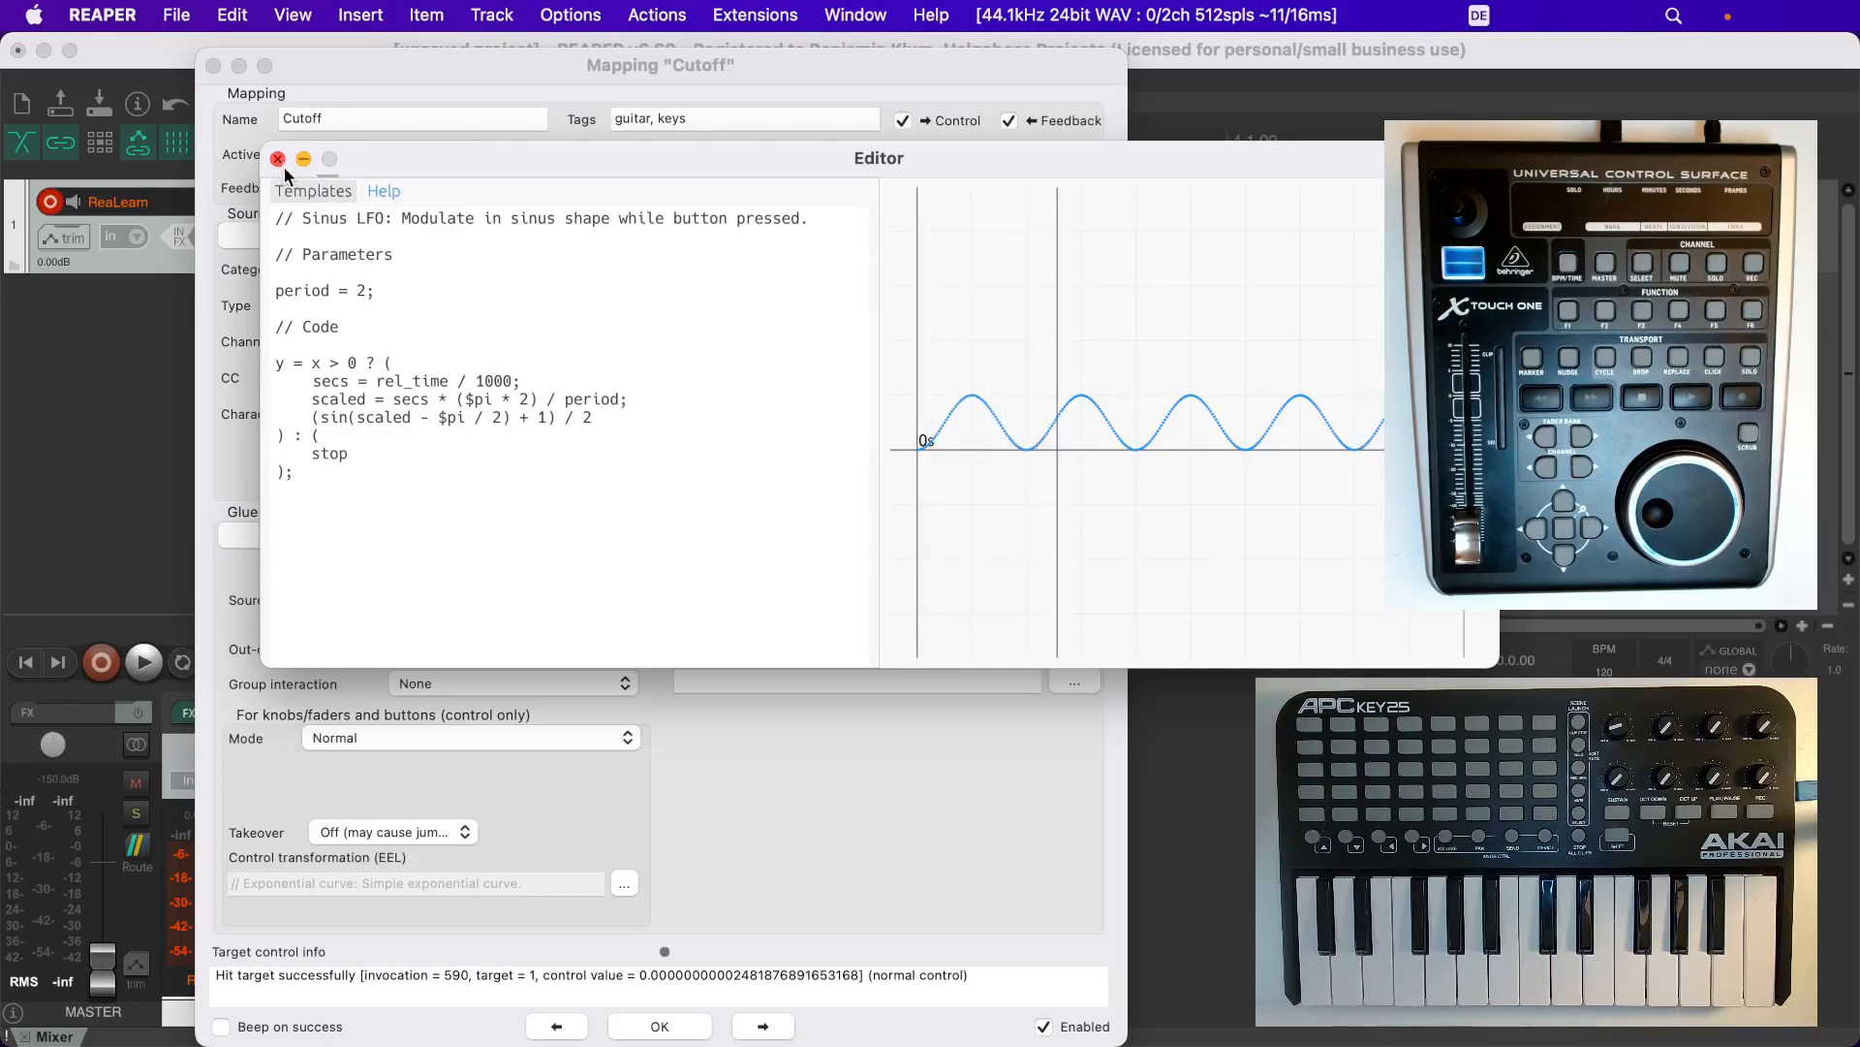
{"action": "left_click", "coordinate": [312, 191]}
{"action": "mouse_move", "coordinate": [324, 213]}
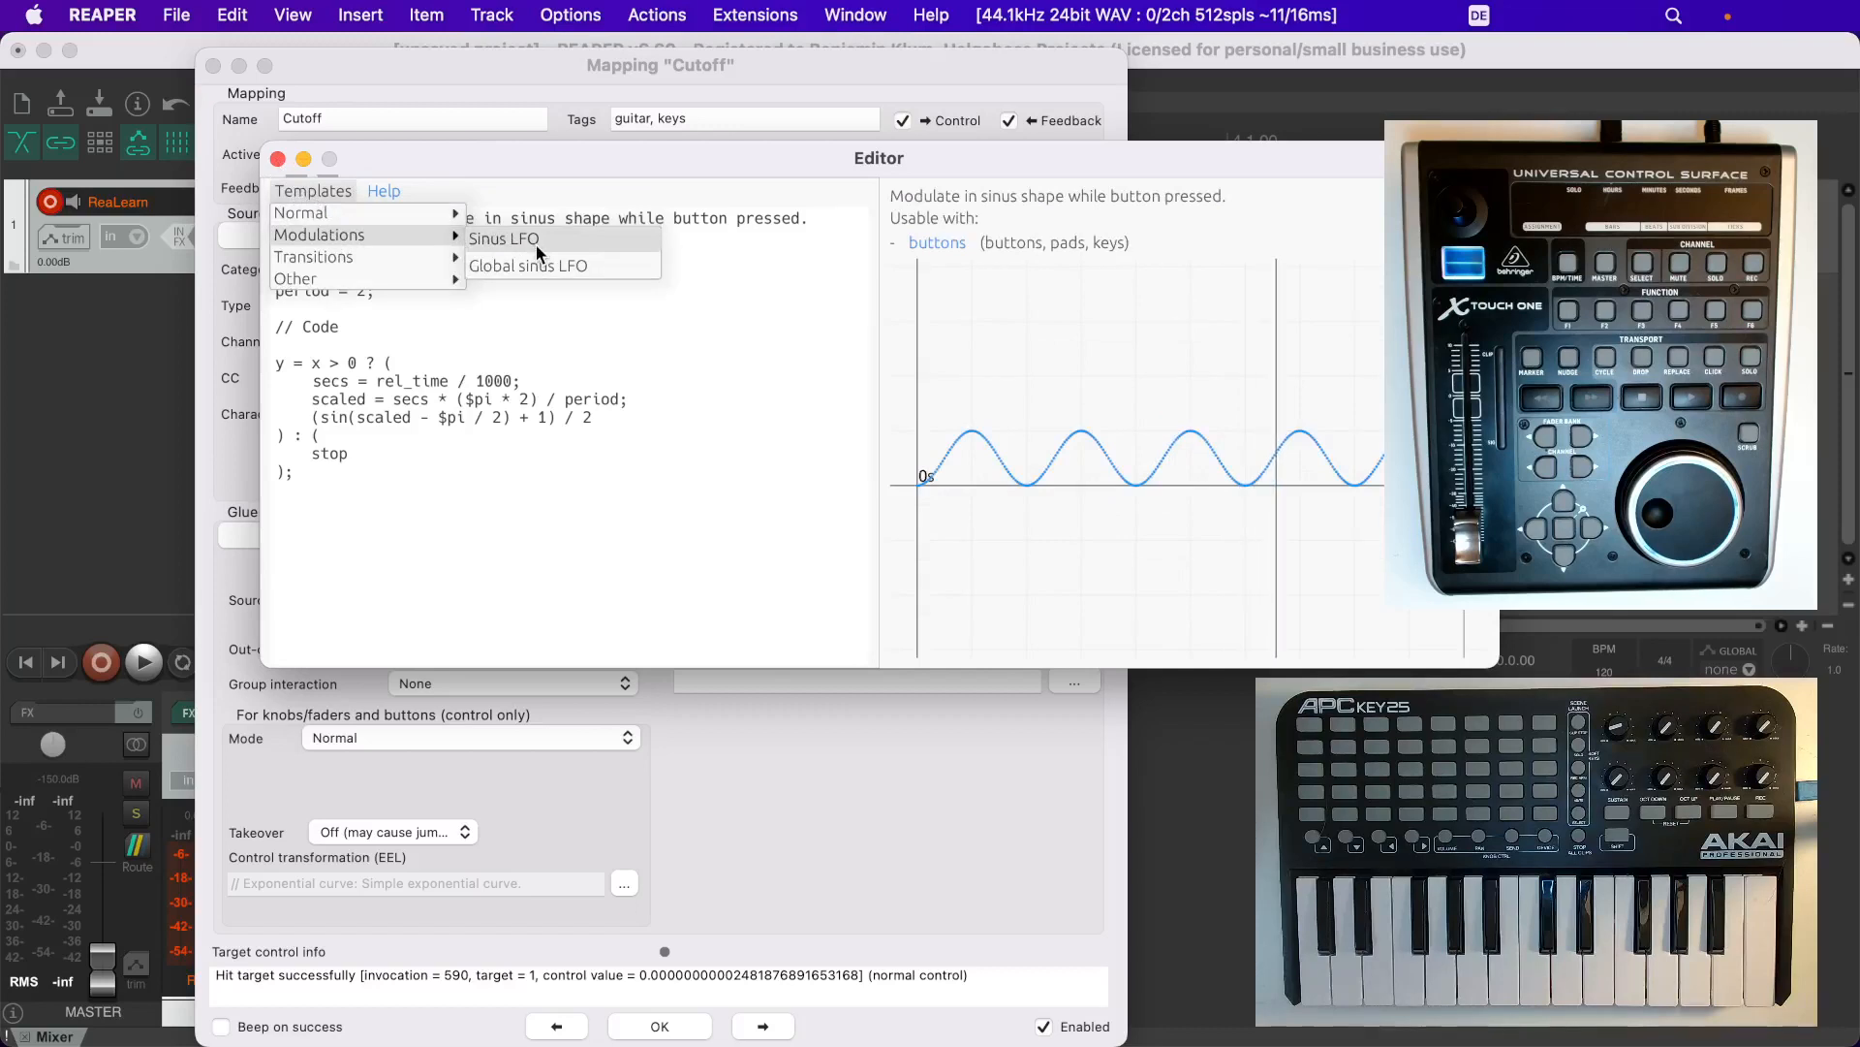
{"action": "left_click", "coordinate": [615, 236]}
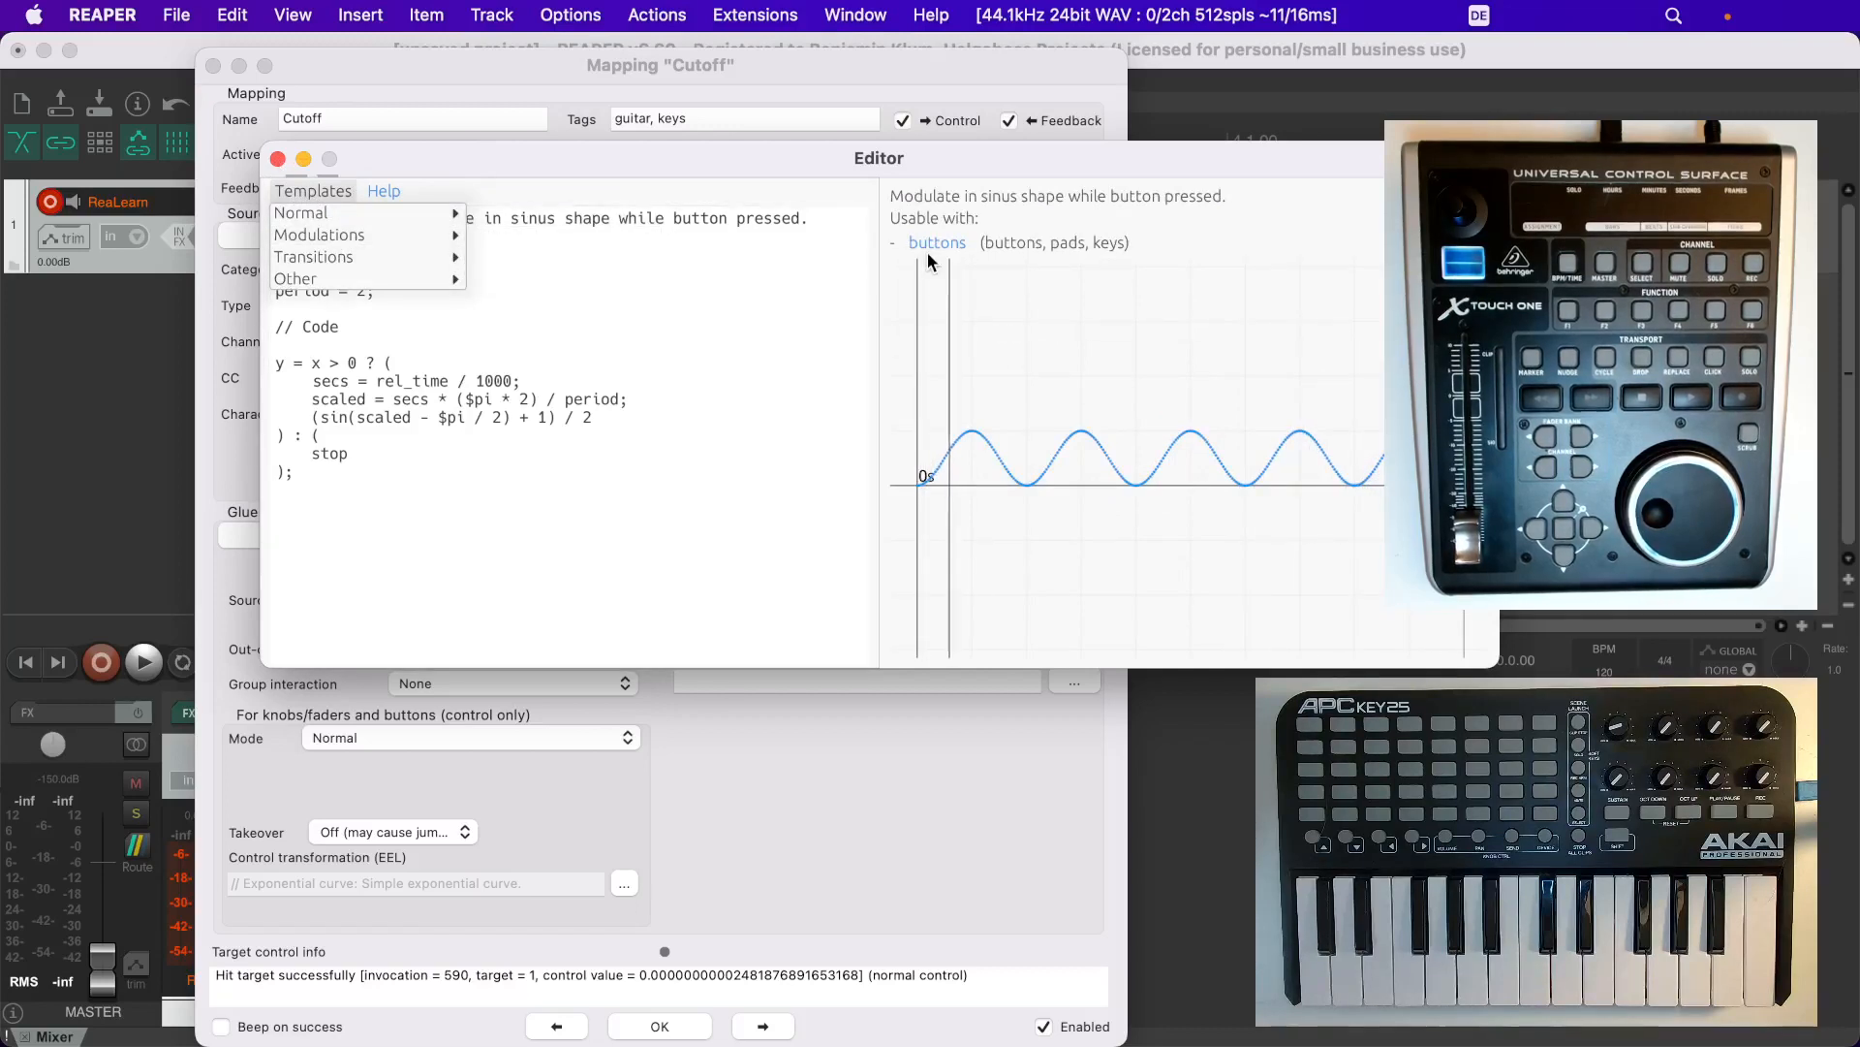
{"action": "left_click", "coordinate": [649, 329]}
{"action": "left_click", "coordinate": [277, 159]}
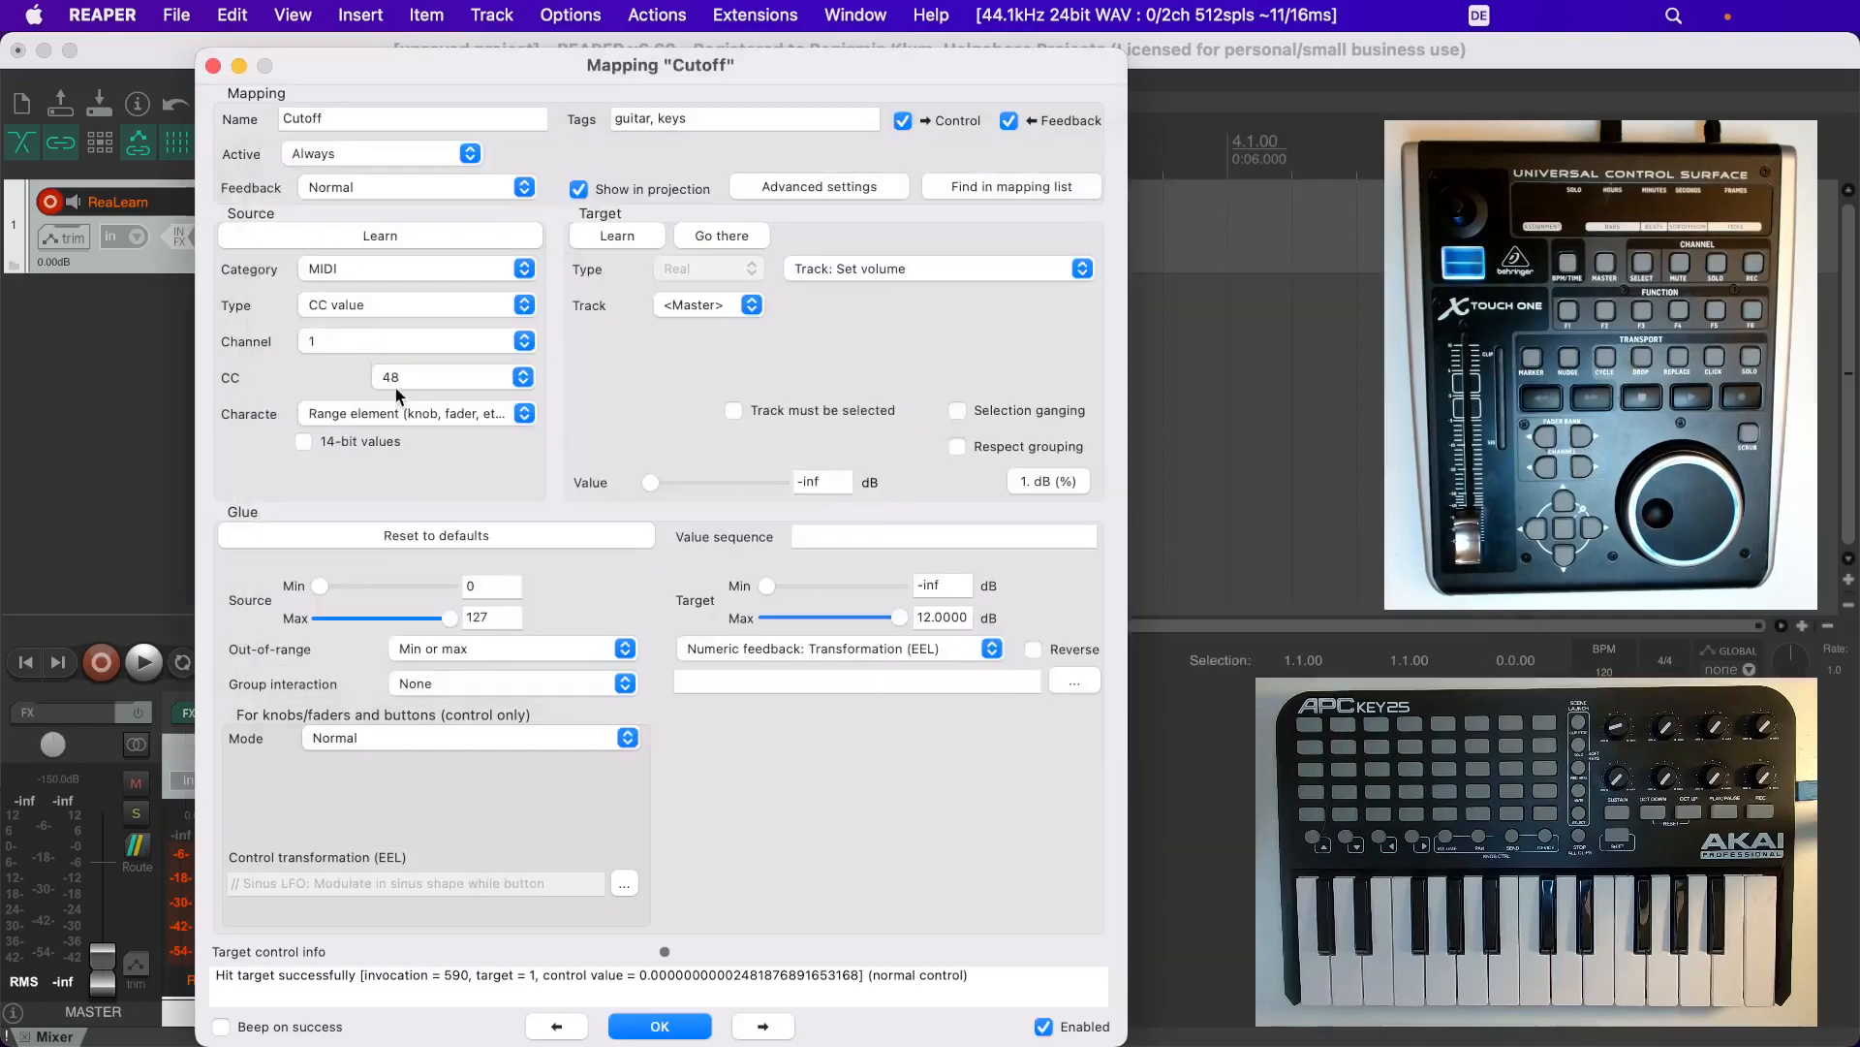
Learn channel 2 note 48 as the source and apply the Linear transition template as control transformation, closing the editor
{"action": "left_click", "coordinate": [388, 235]}
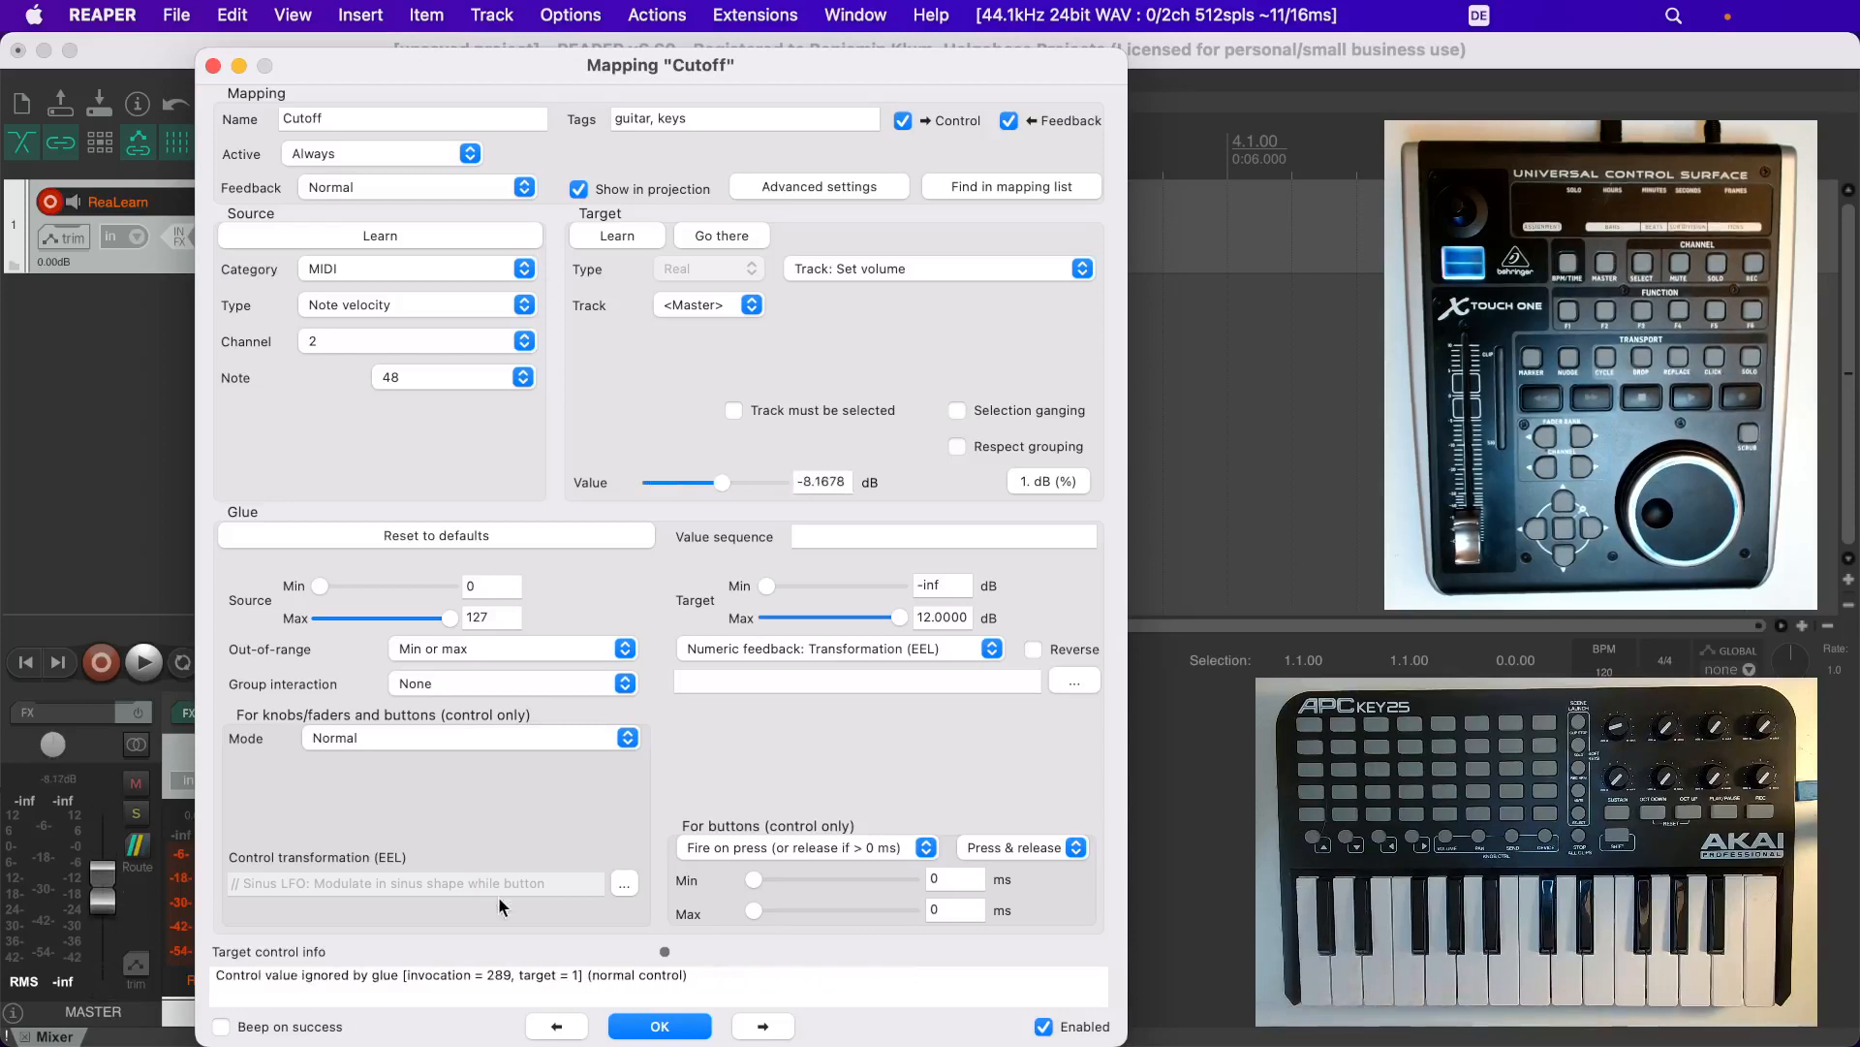
{"action": "left_click", "coordinate": [624, 882]}
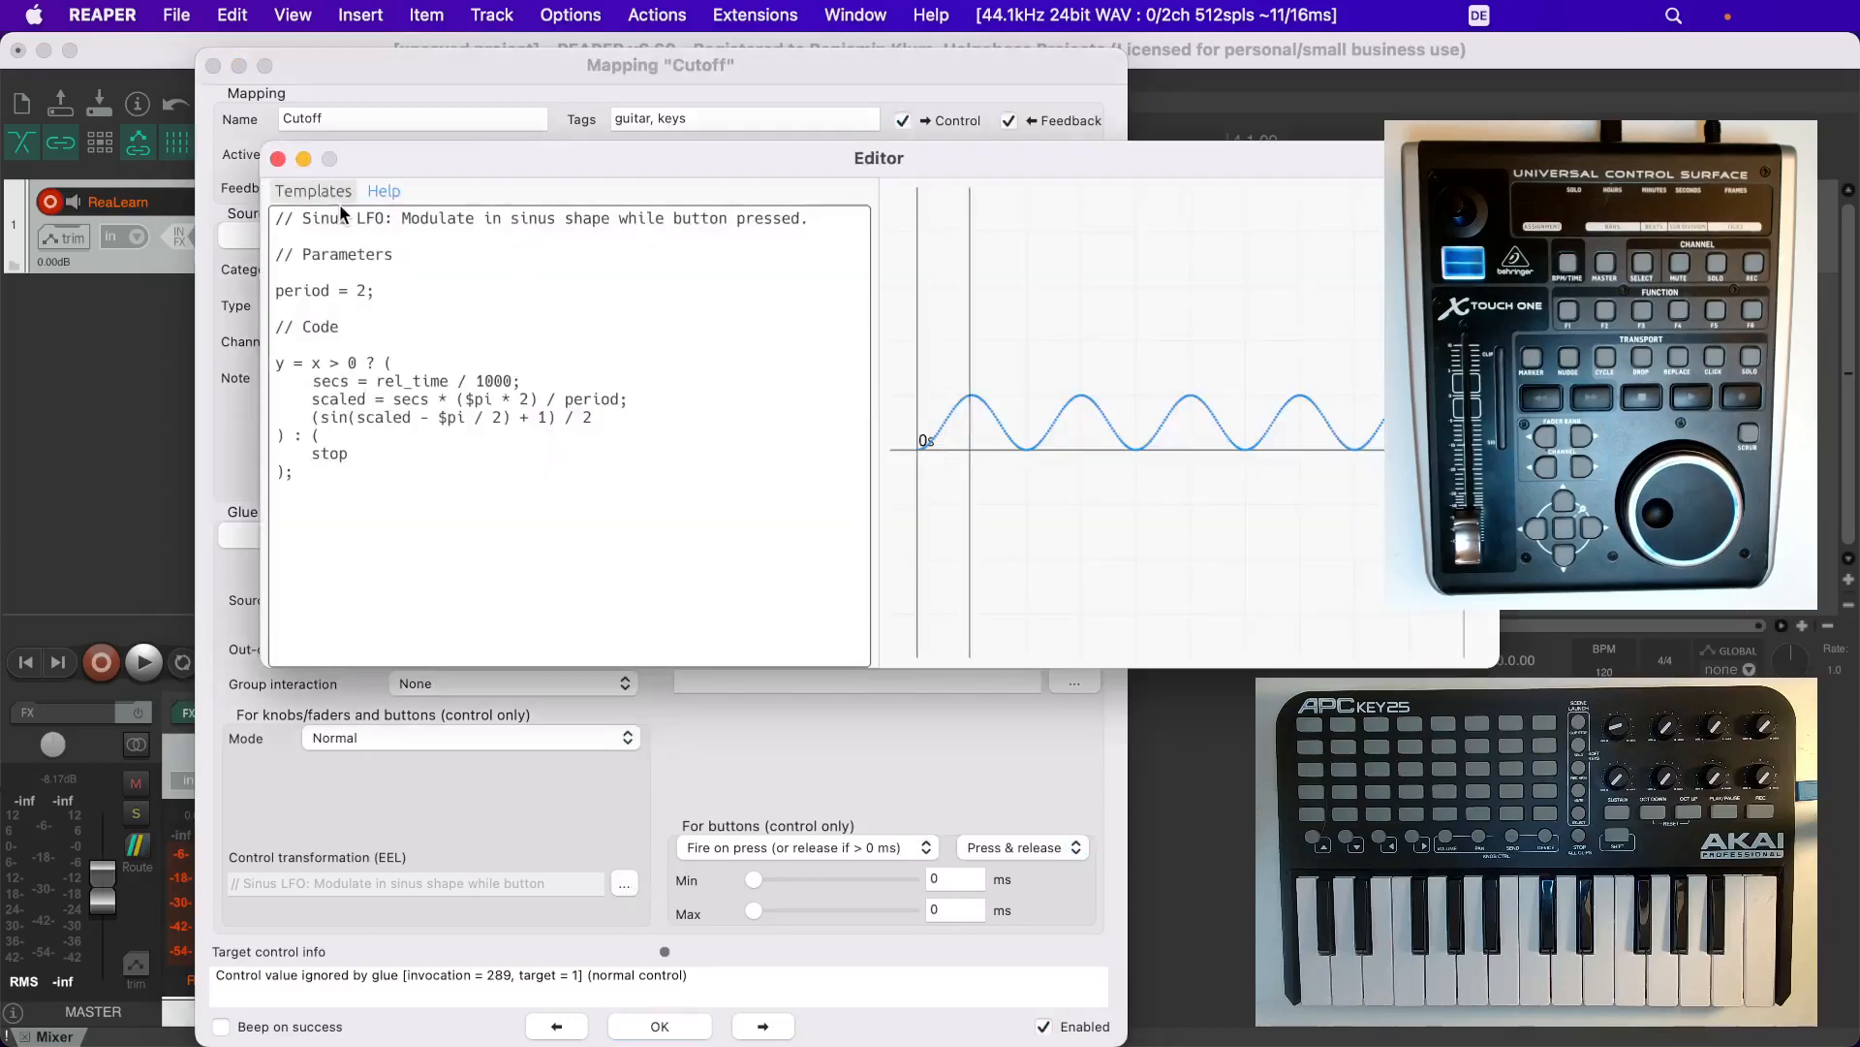
{"action": "left_click", "coordinate": [330, 191]}
{"action": "mouse_move", "coordinate": [374, 254]}
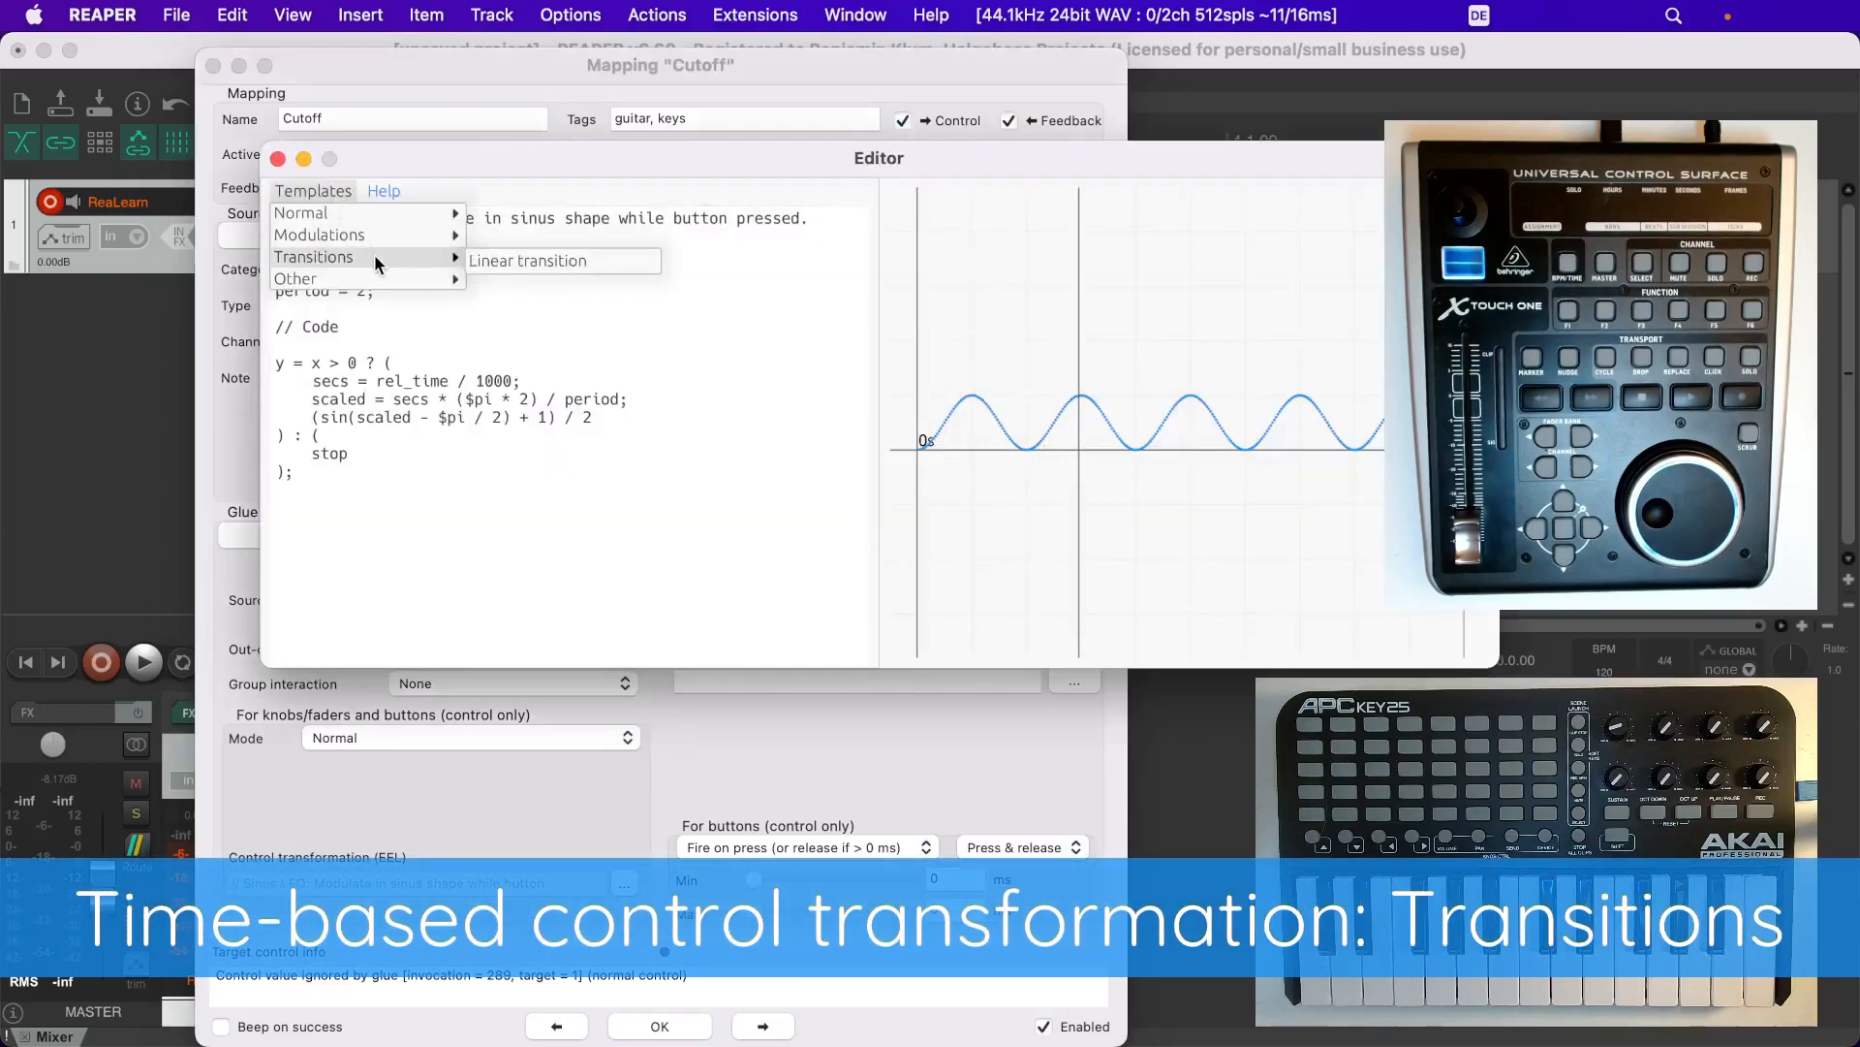
{"action": "left_click", "coordinate": [513, 258]}
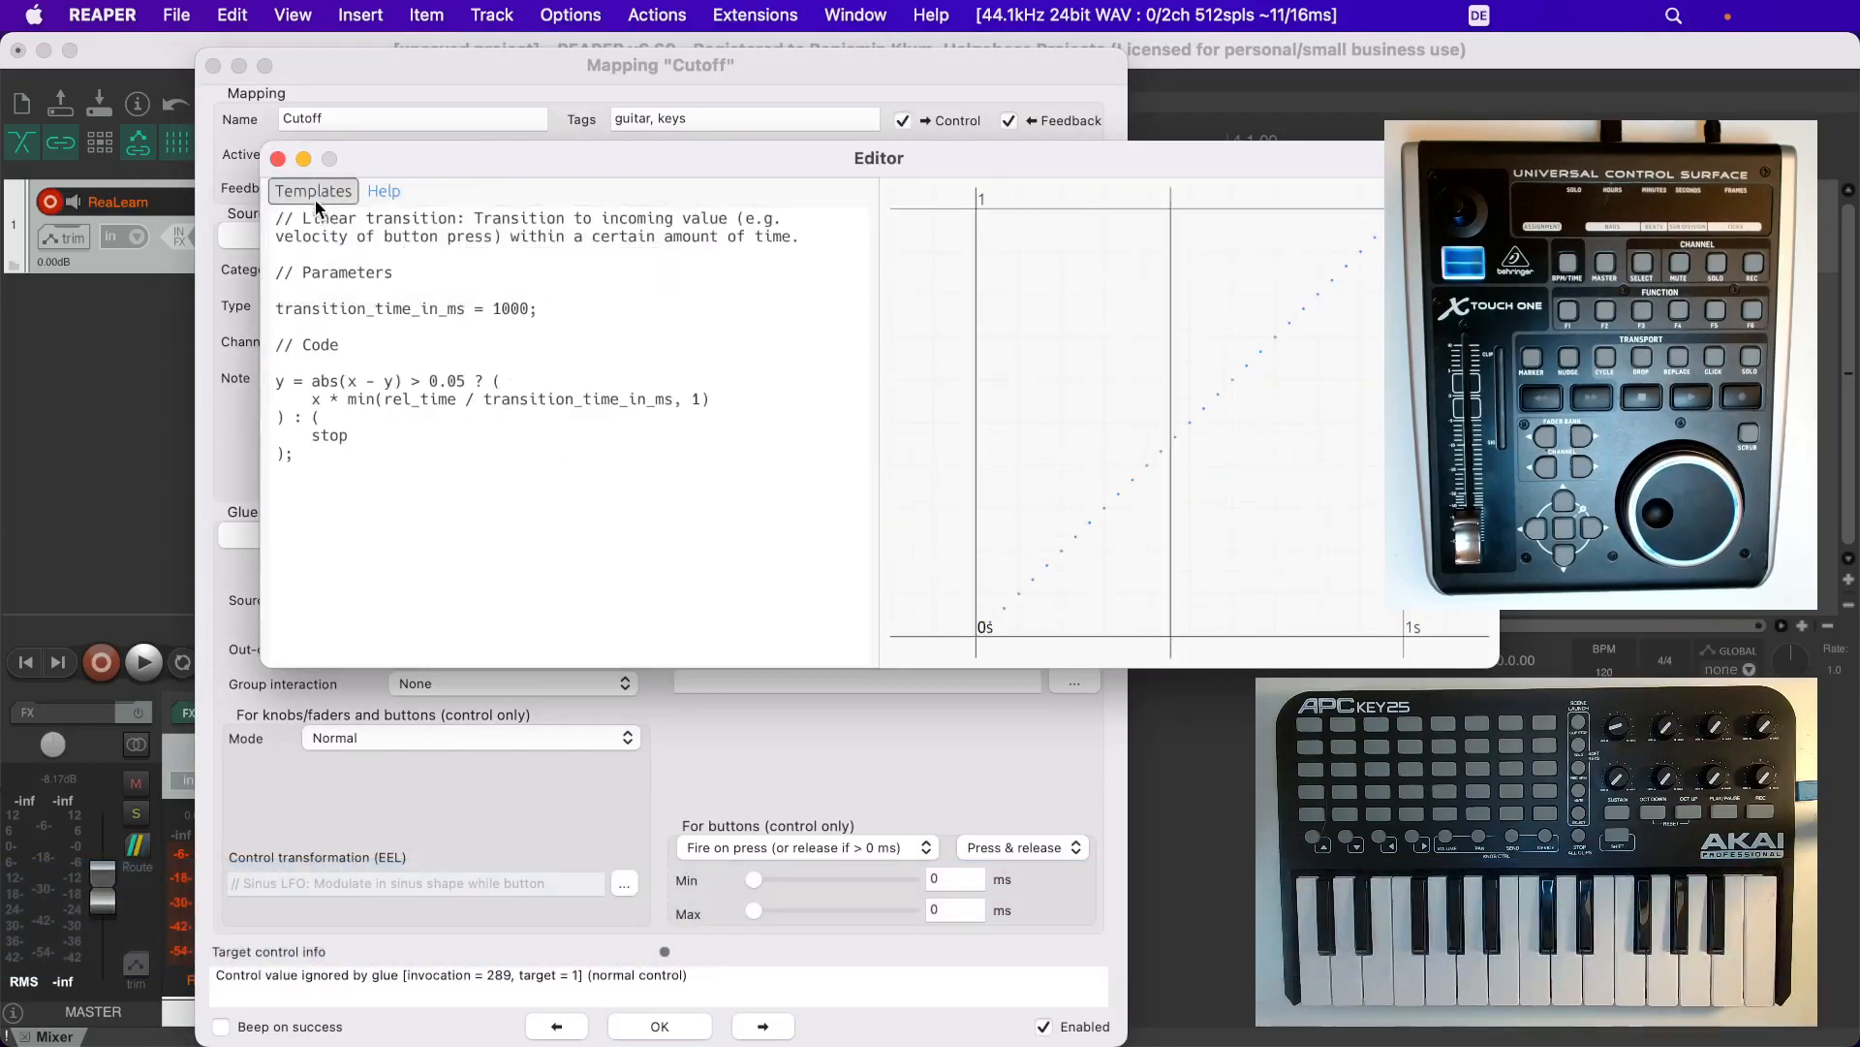
{"action": "left_click", "coordinate": [278, 159]}
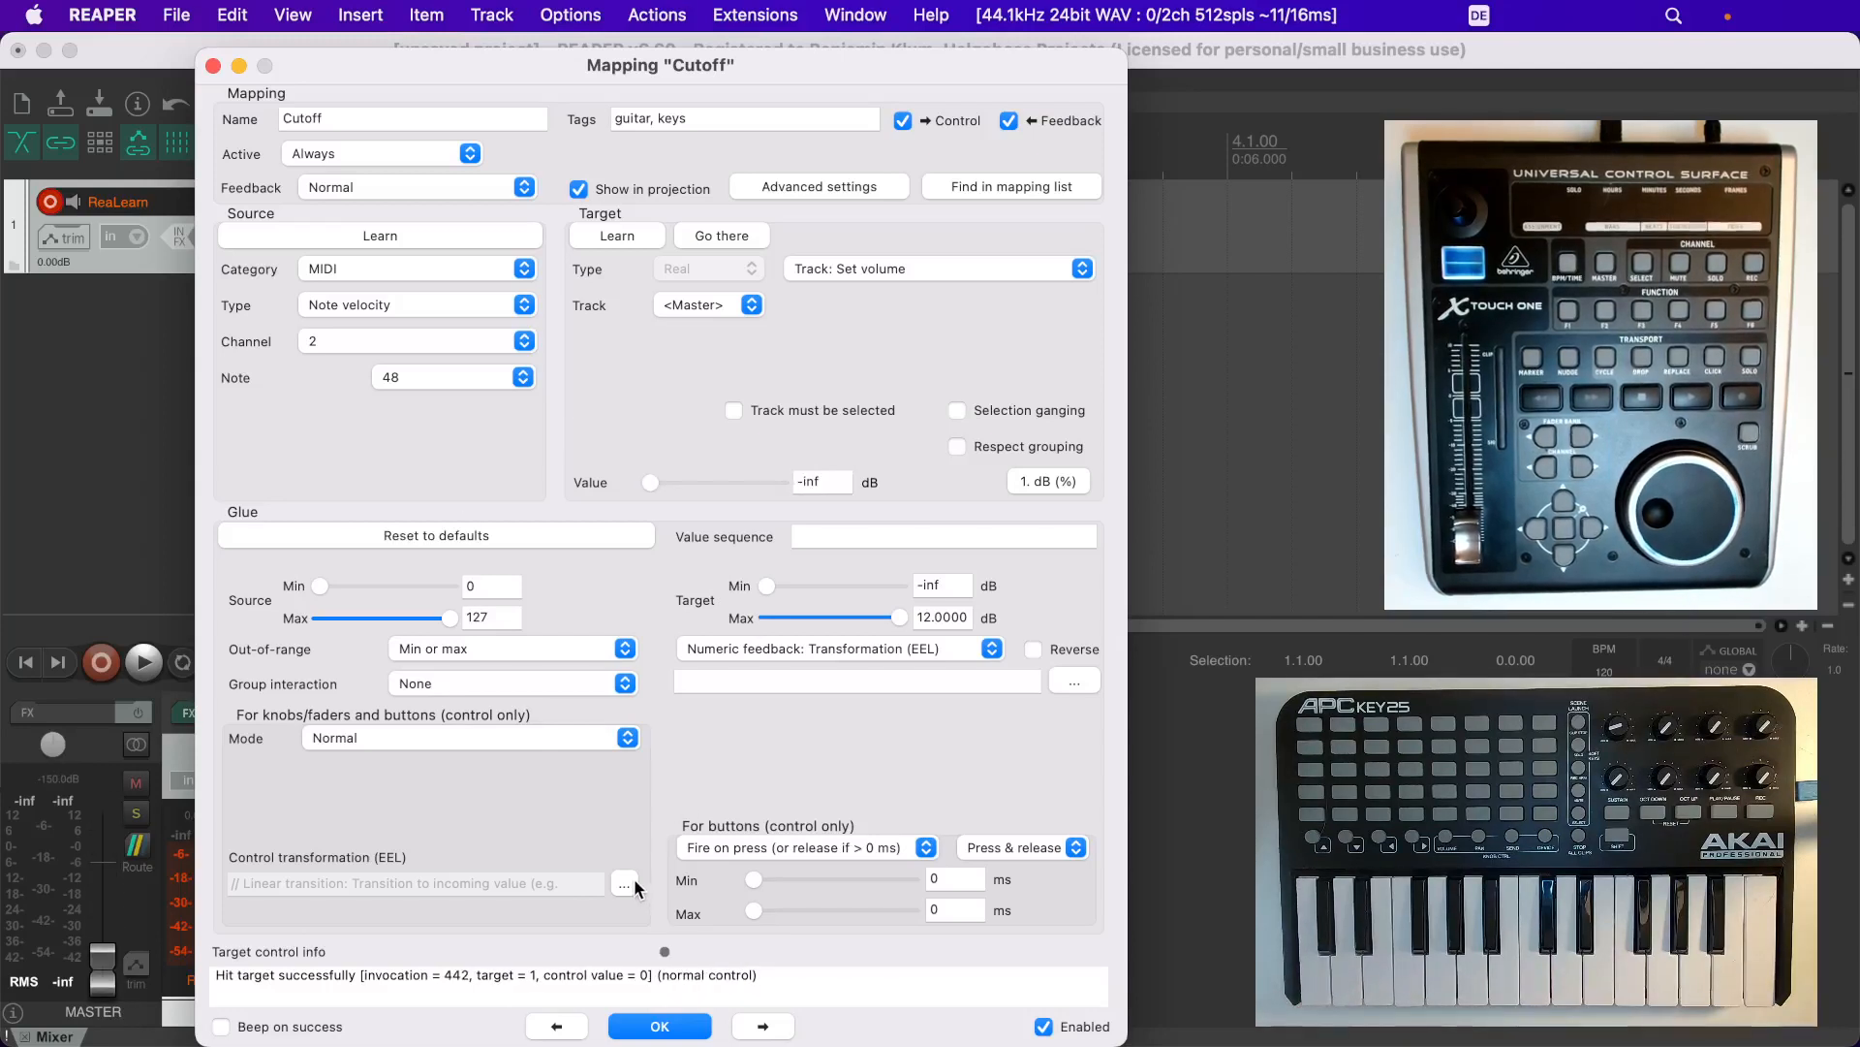
Reset the glue settings to defaults and test a press duration range of 550 to 5000 ms, returning Min to 0 ms
{"action": "left_click", "coordinate": [452, 537]}
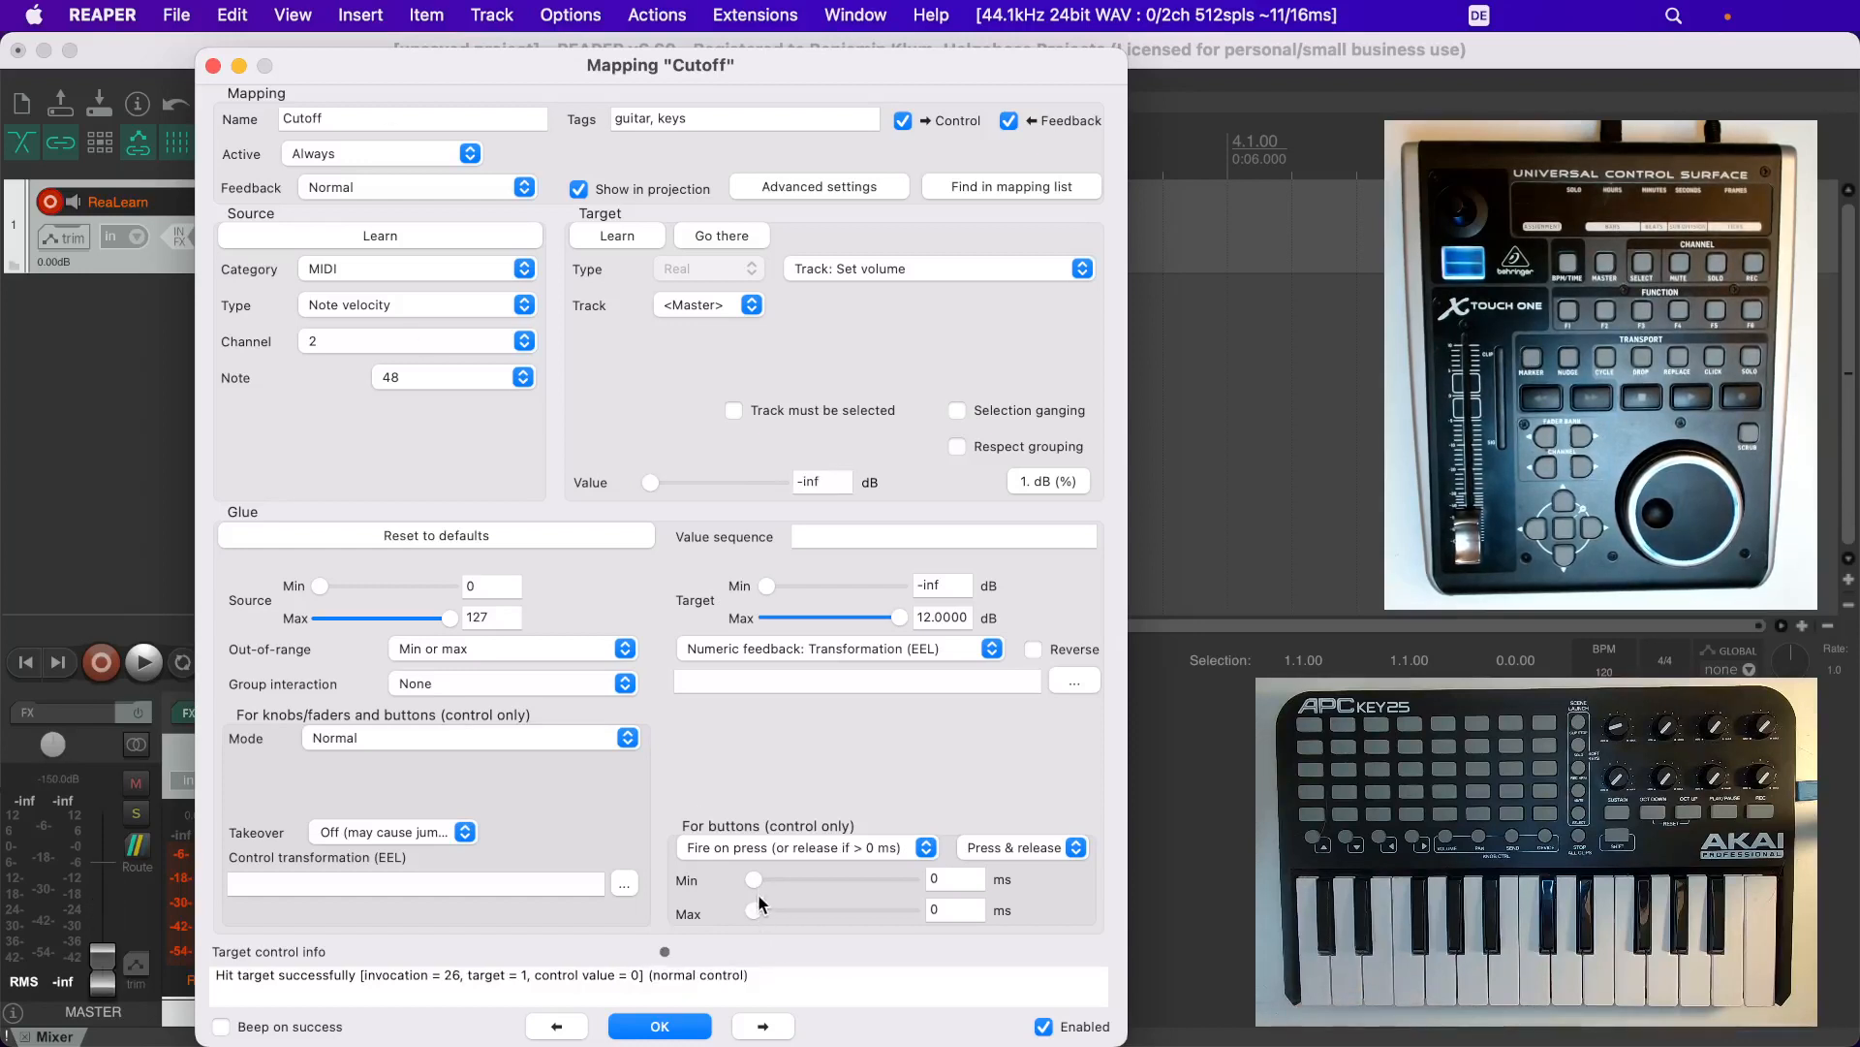
{"action": "left_click_drag", "start_coordinate": [756, 877], "coordinate": [774, 887]}
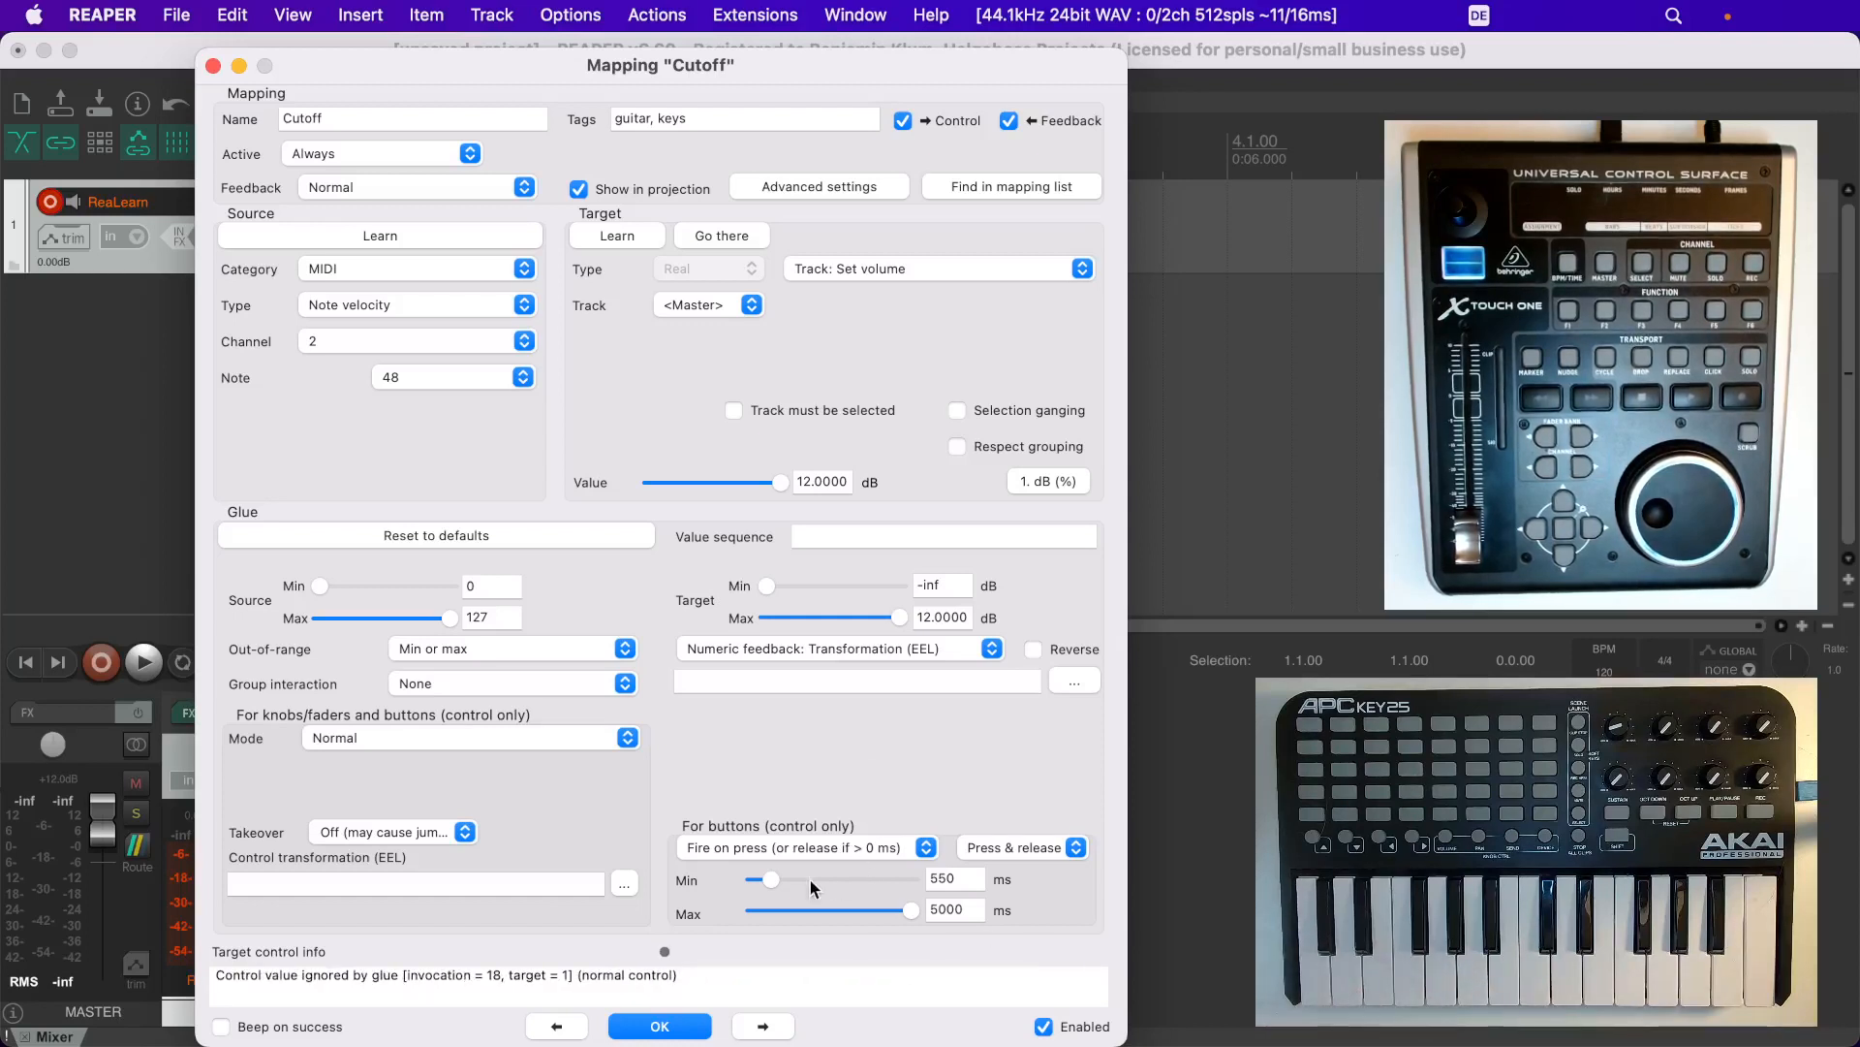
{"action": "left_click_drag", "start_coordinate": [771, 878], "coordinate": [729, 876]}
Reset the master fader to 0 dB and try the fire modes Fire after timeout at 500 ms and Fire on double press
{"action": "double_click", "coordinate": [102, 833]}
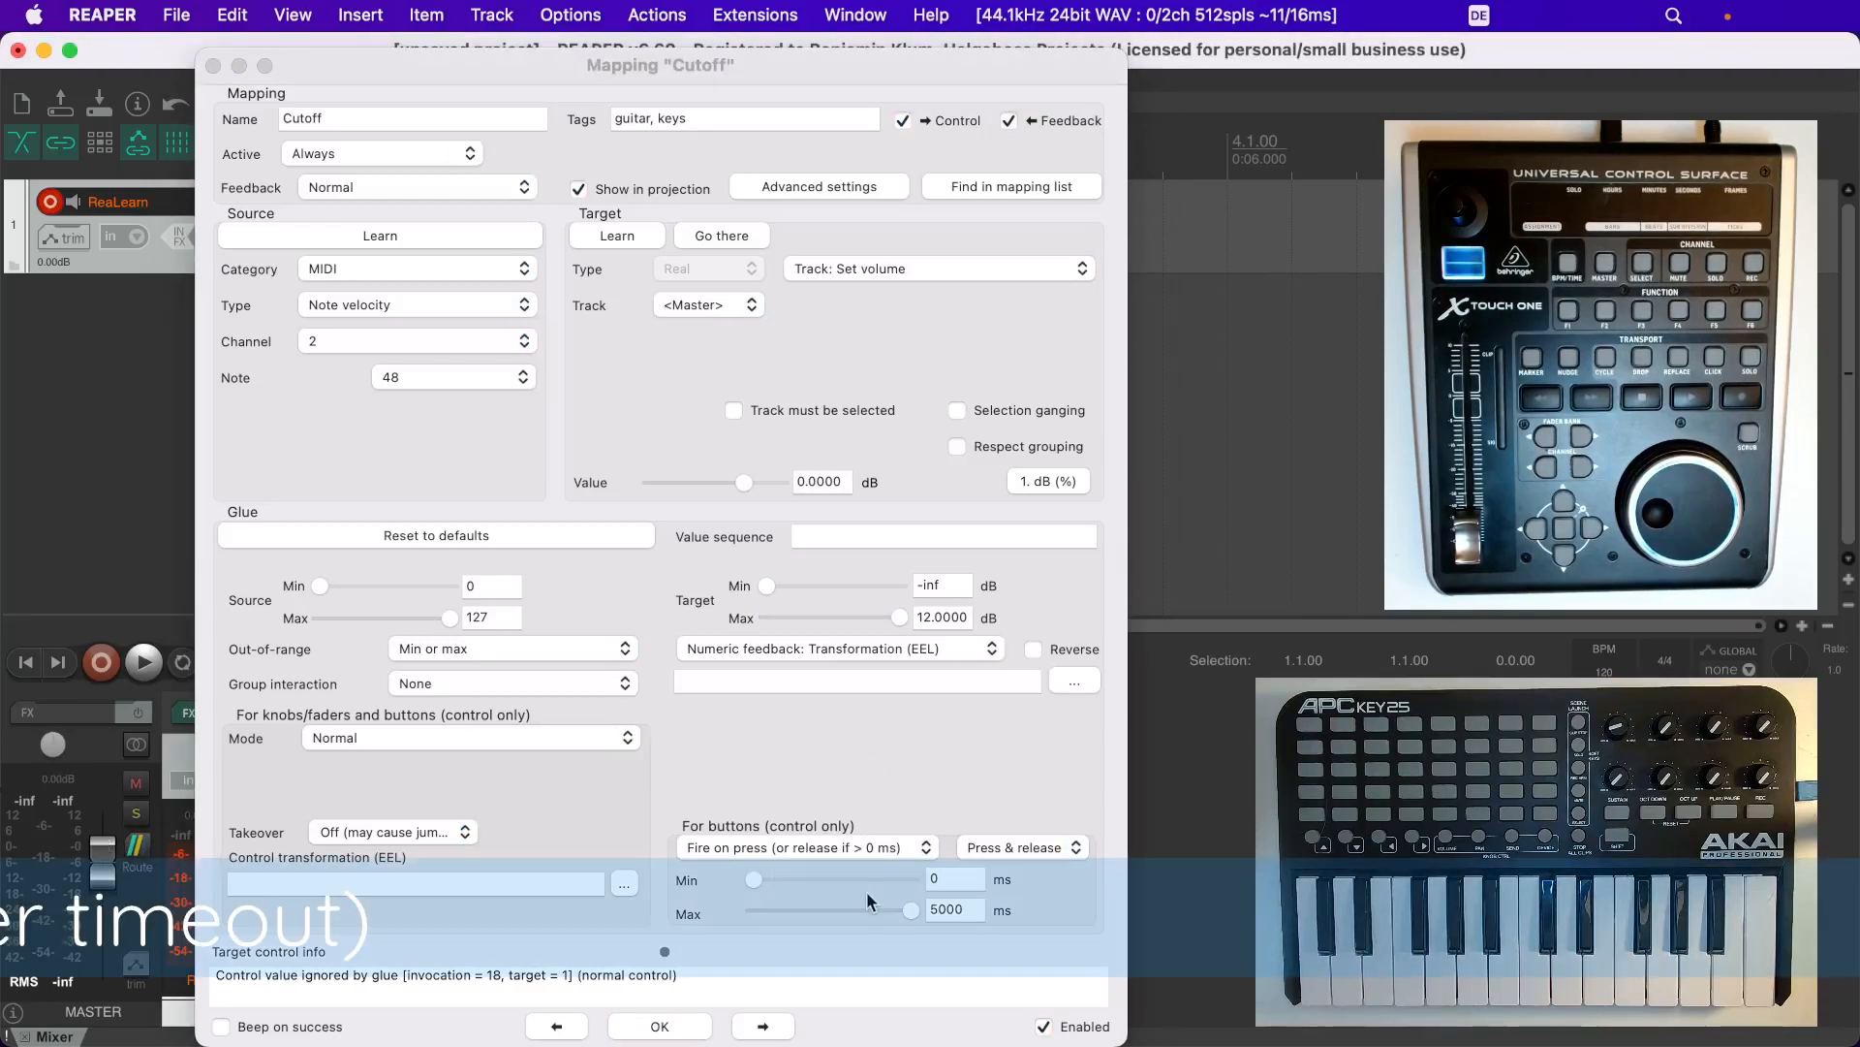
{"action": "left_click", "coordinate": [793, 841]}
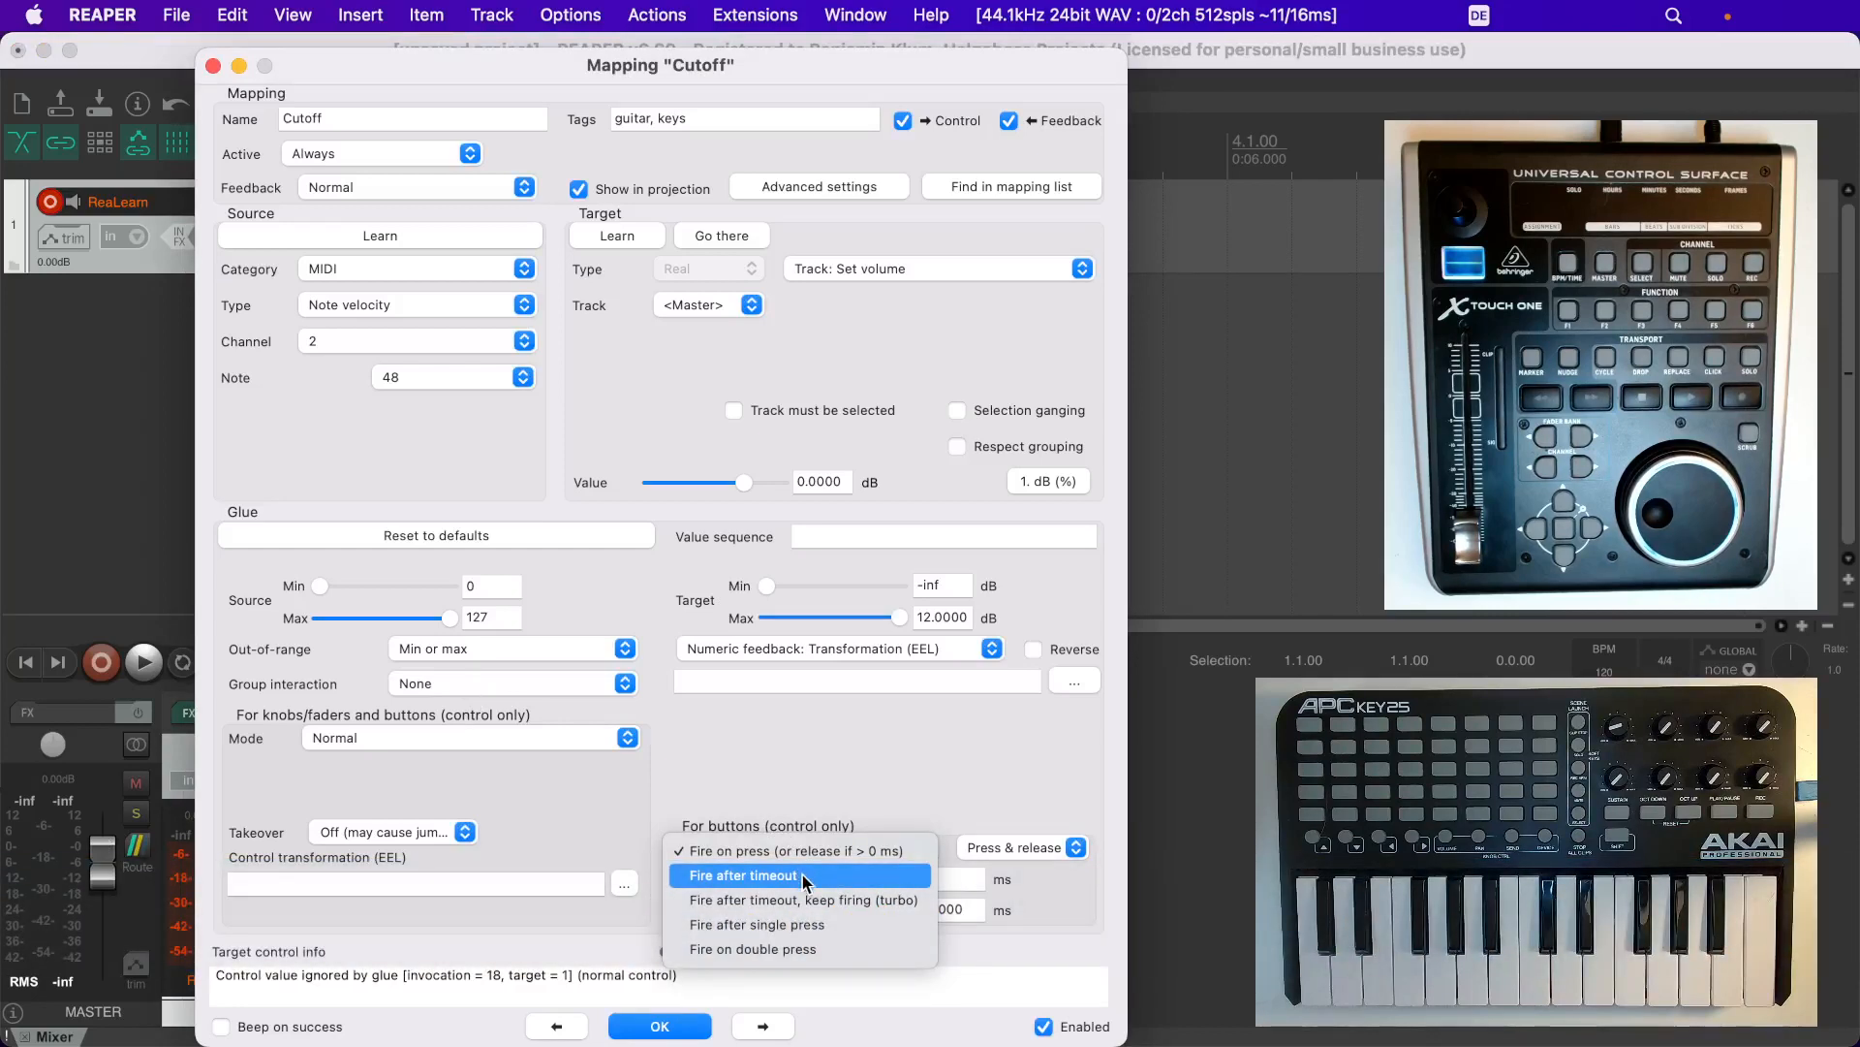
{"action": "left_click", "coordinate": [802, 877]}
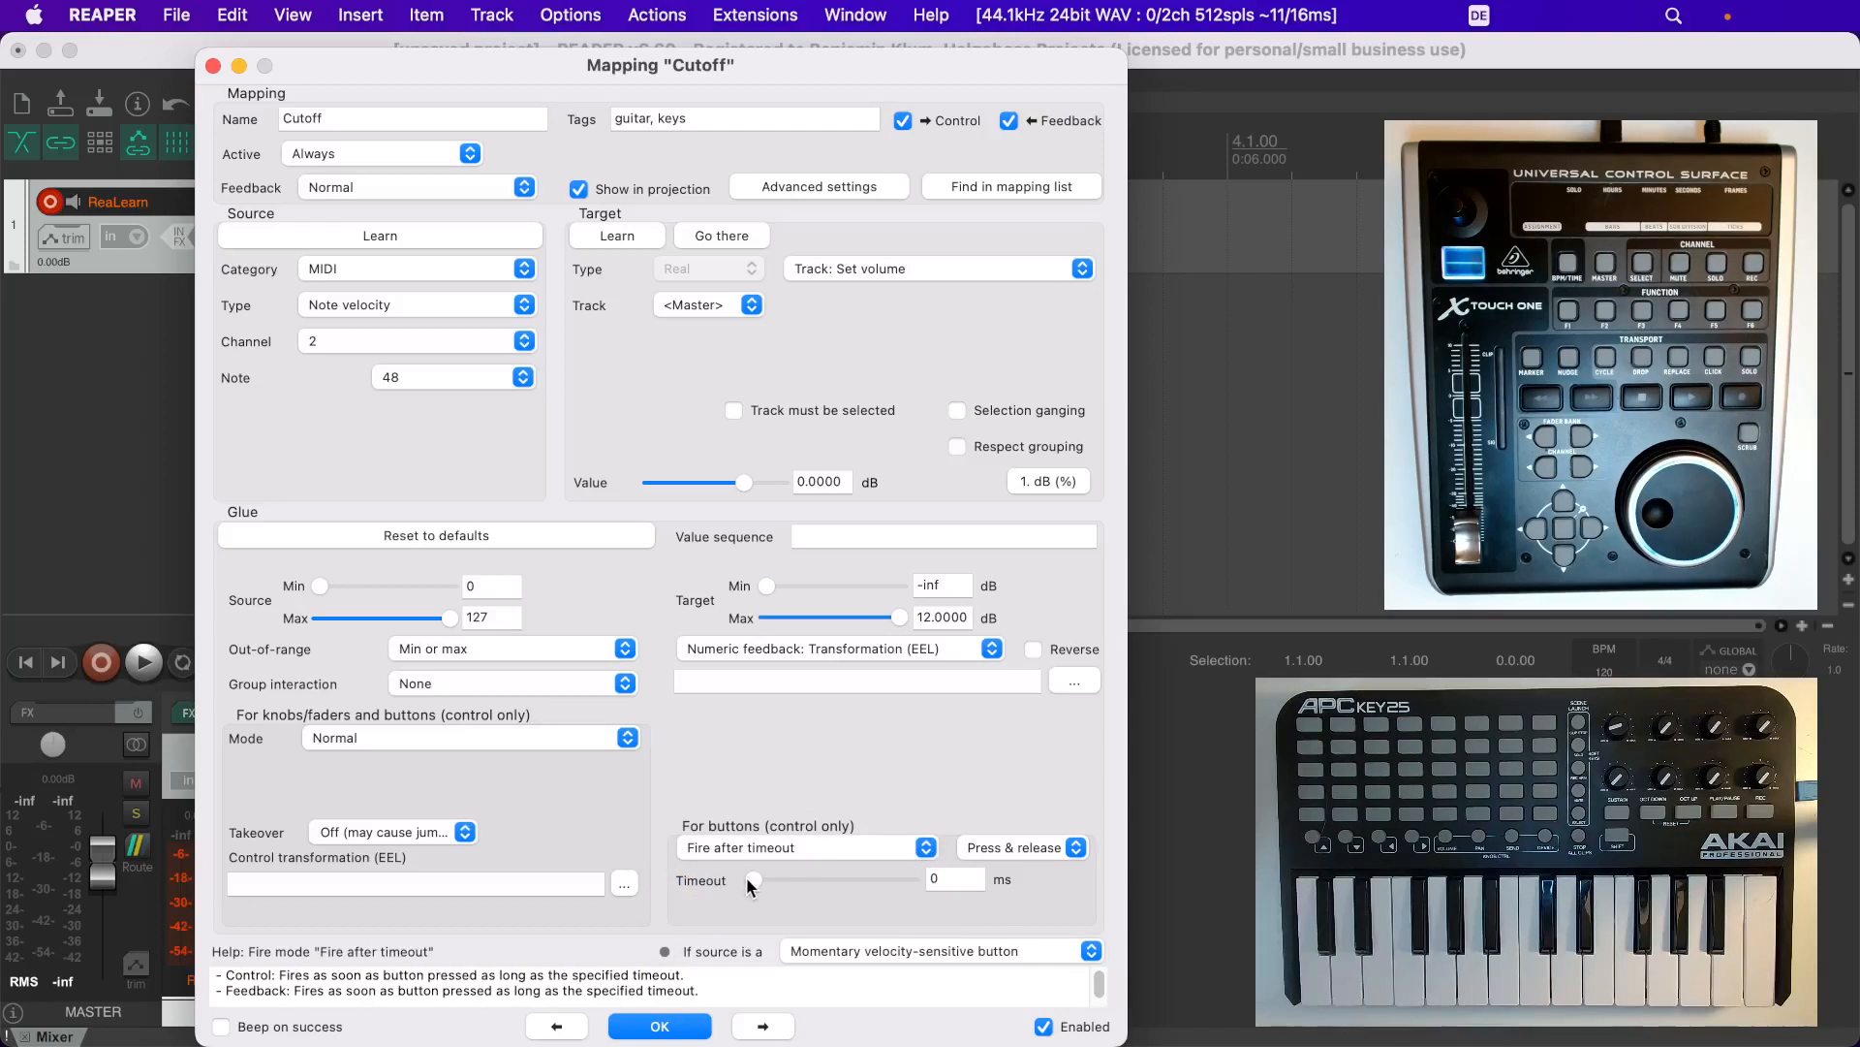
{"action": "left_click_drag", "start_coordinate": [752, 882], "coordinate": [761, 876]}
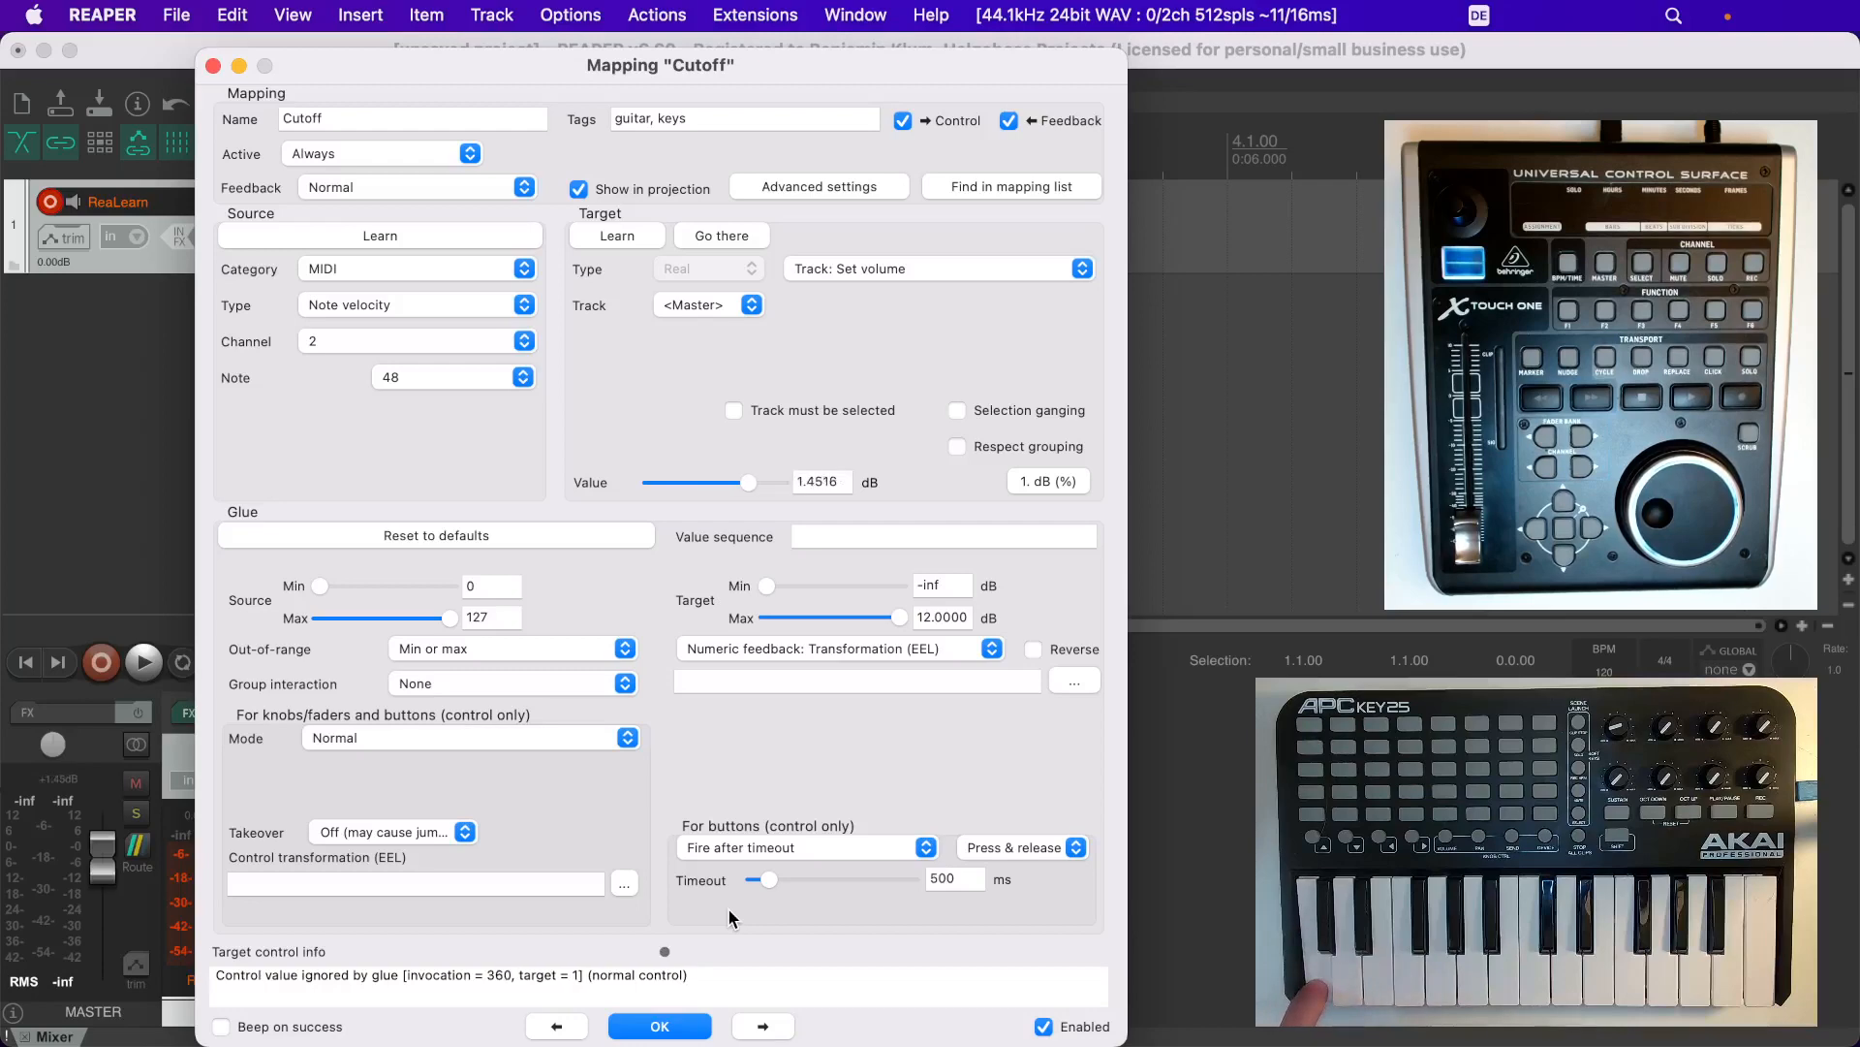
{"action": "left_click", "coordinate": [790, 853]}
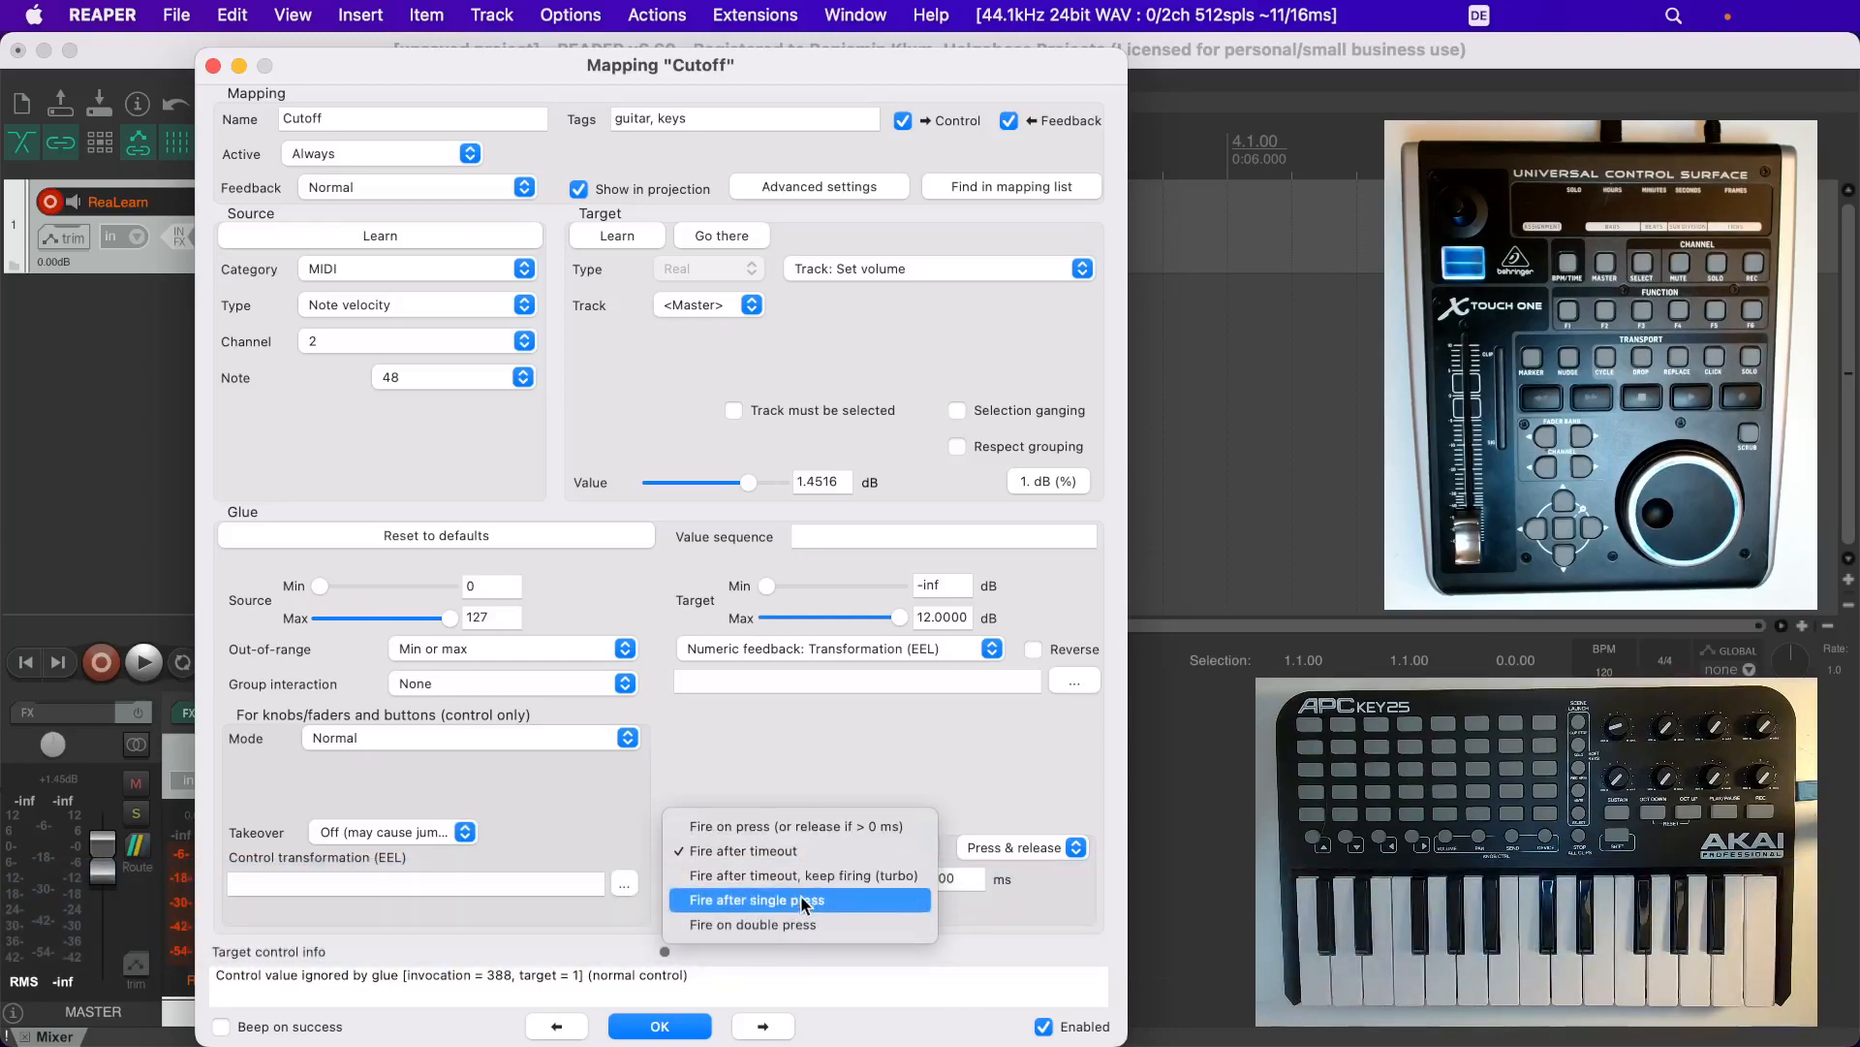
{"action": "left_click", "coordinate": [794, 927]}
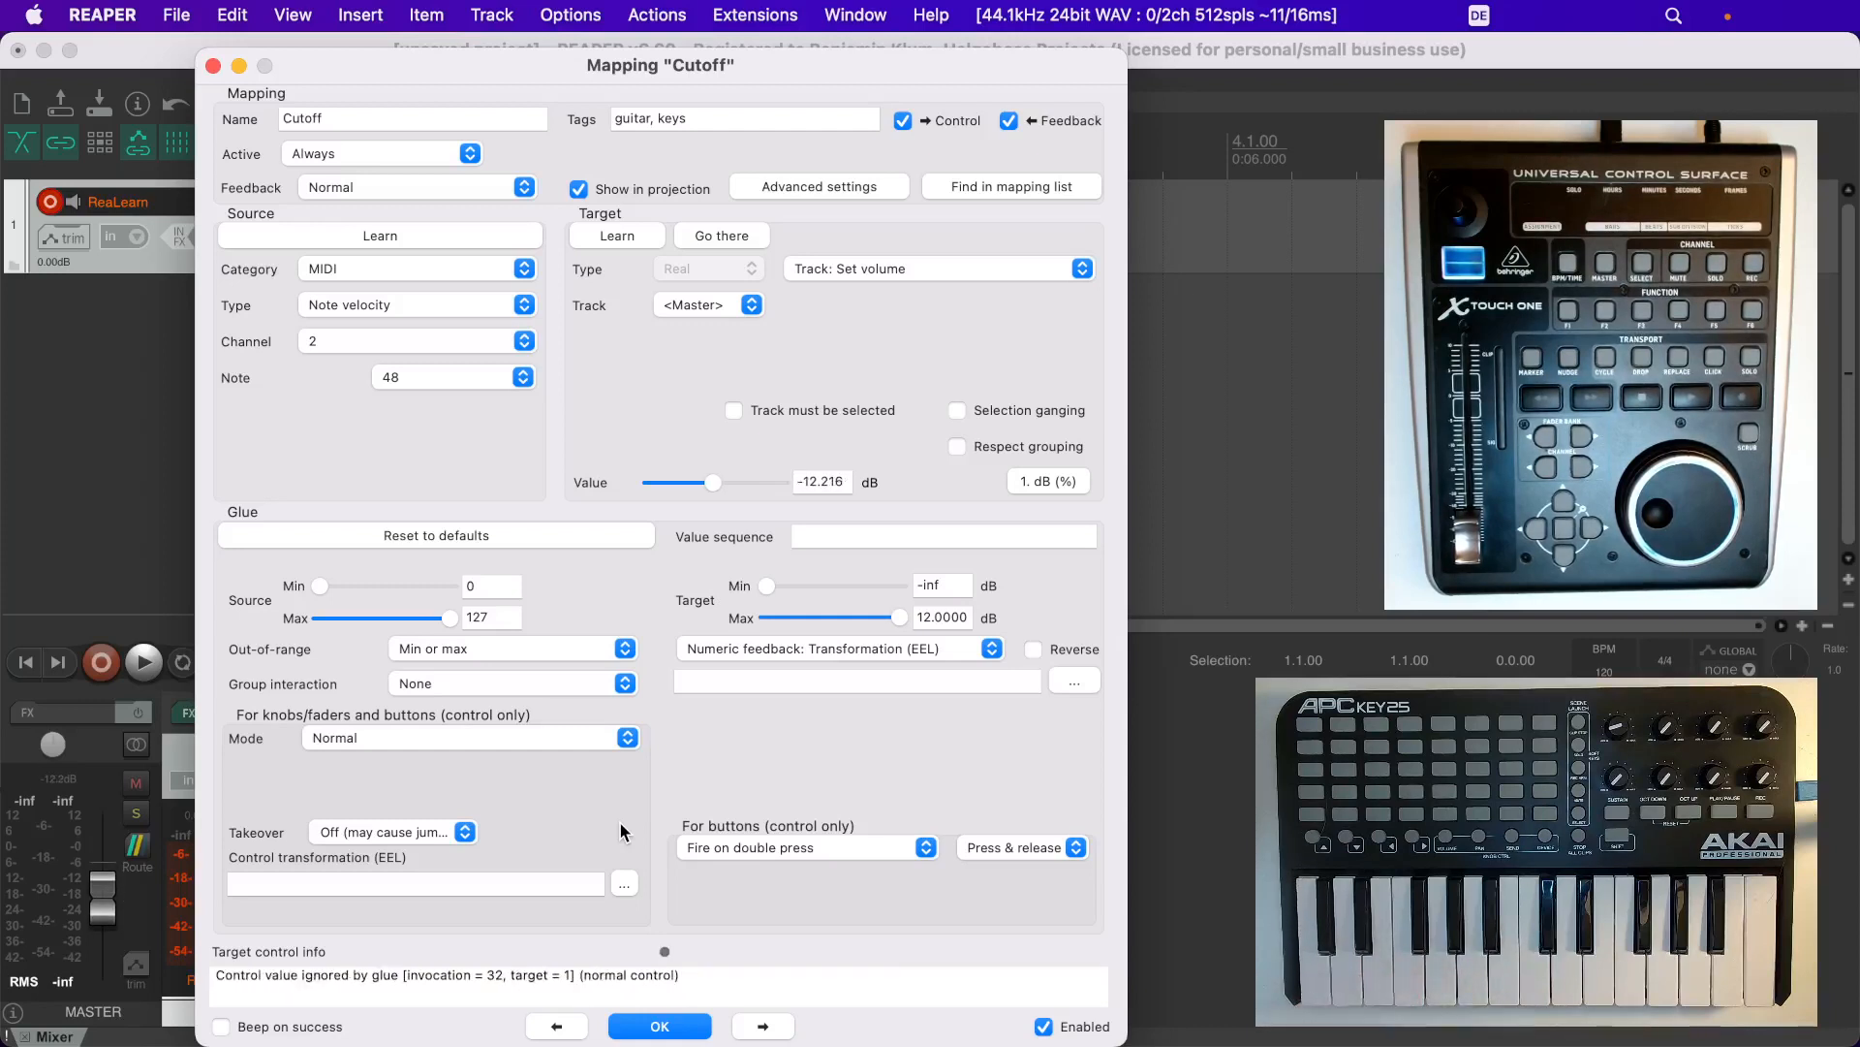
Try Fire after timeout, keep firing (turbo) with Mode set to Incremental button and a 100 ms rate, and turn on Reverse
{"action": "left_click", "coordinate": [875, 851]}
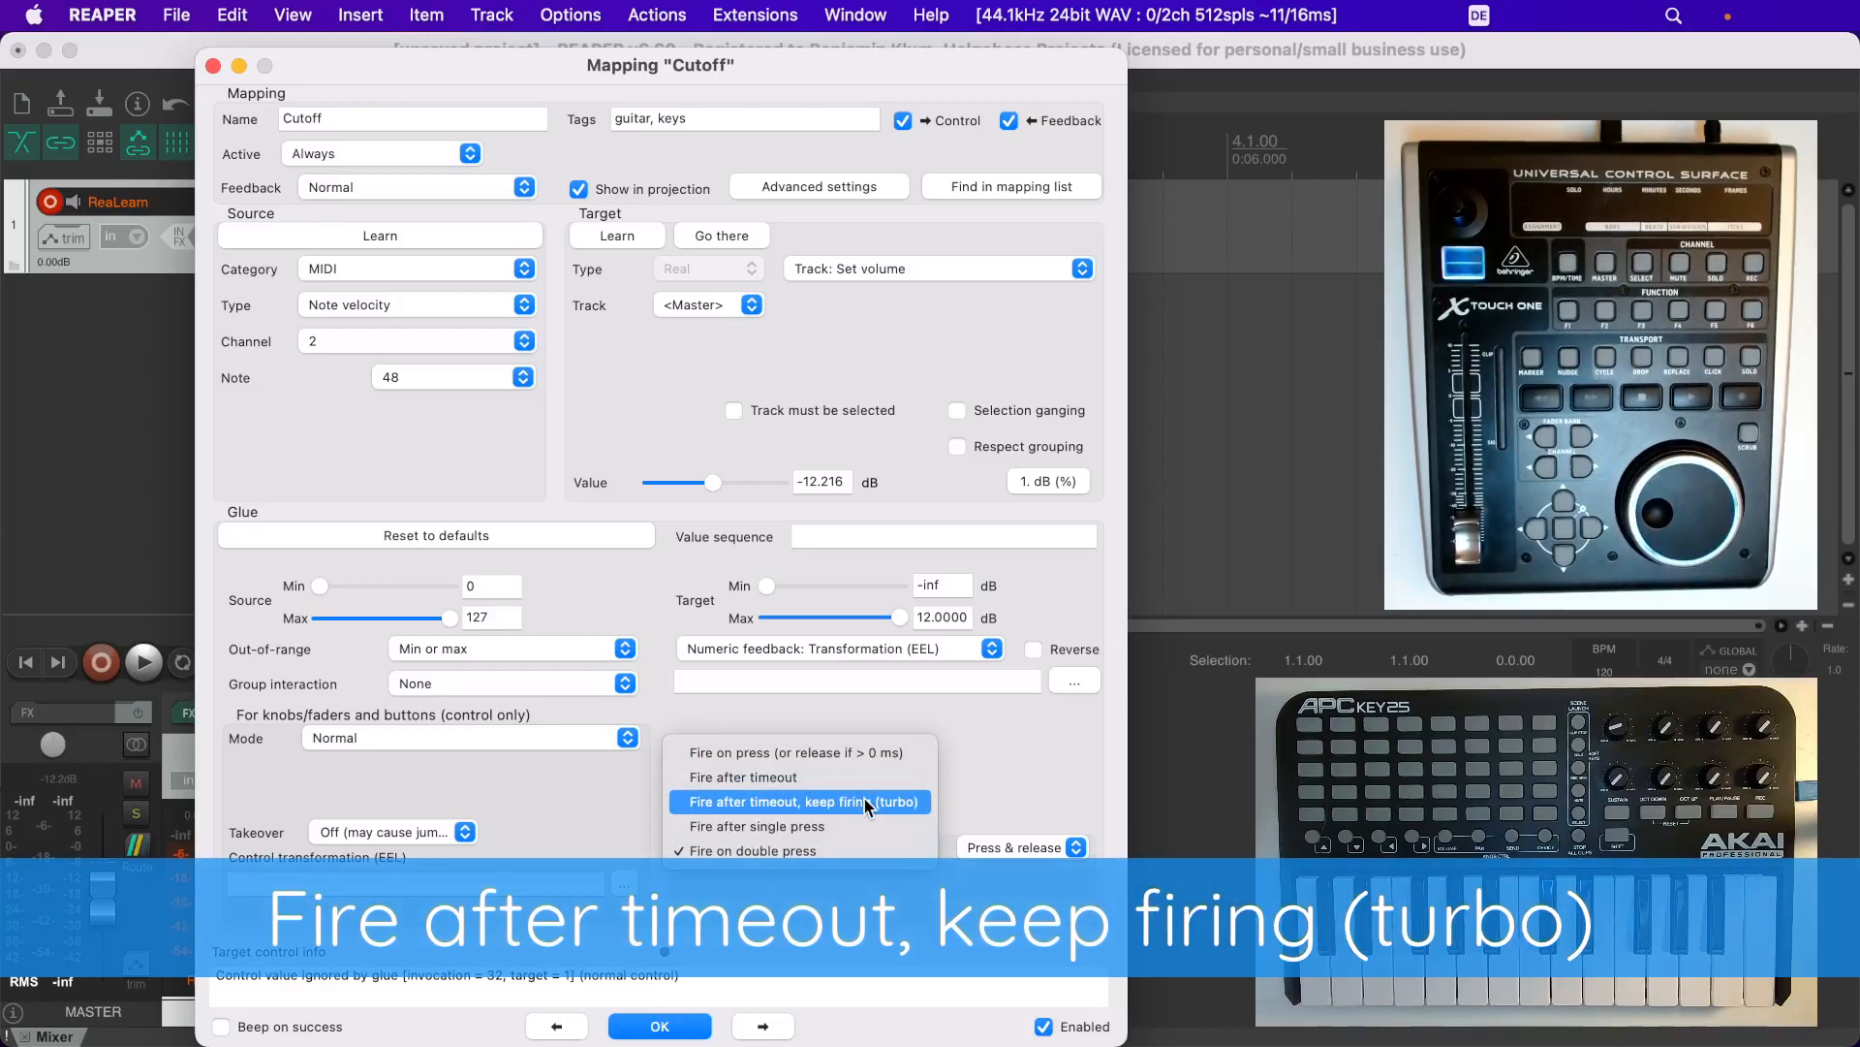
{"action": "left_click", "coordinate": [865, 807]}
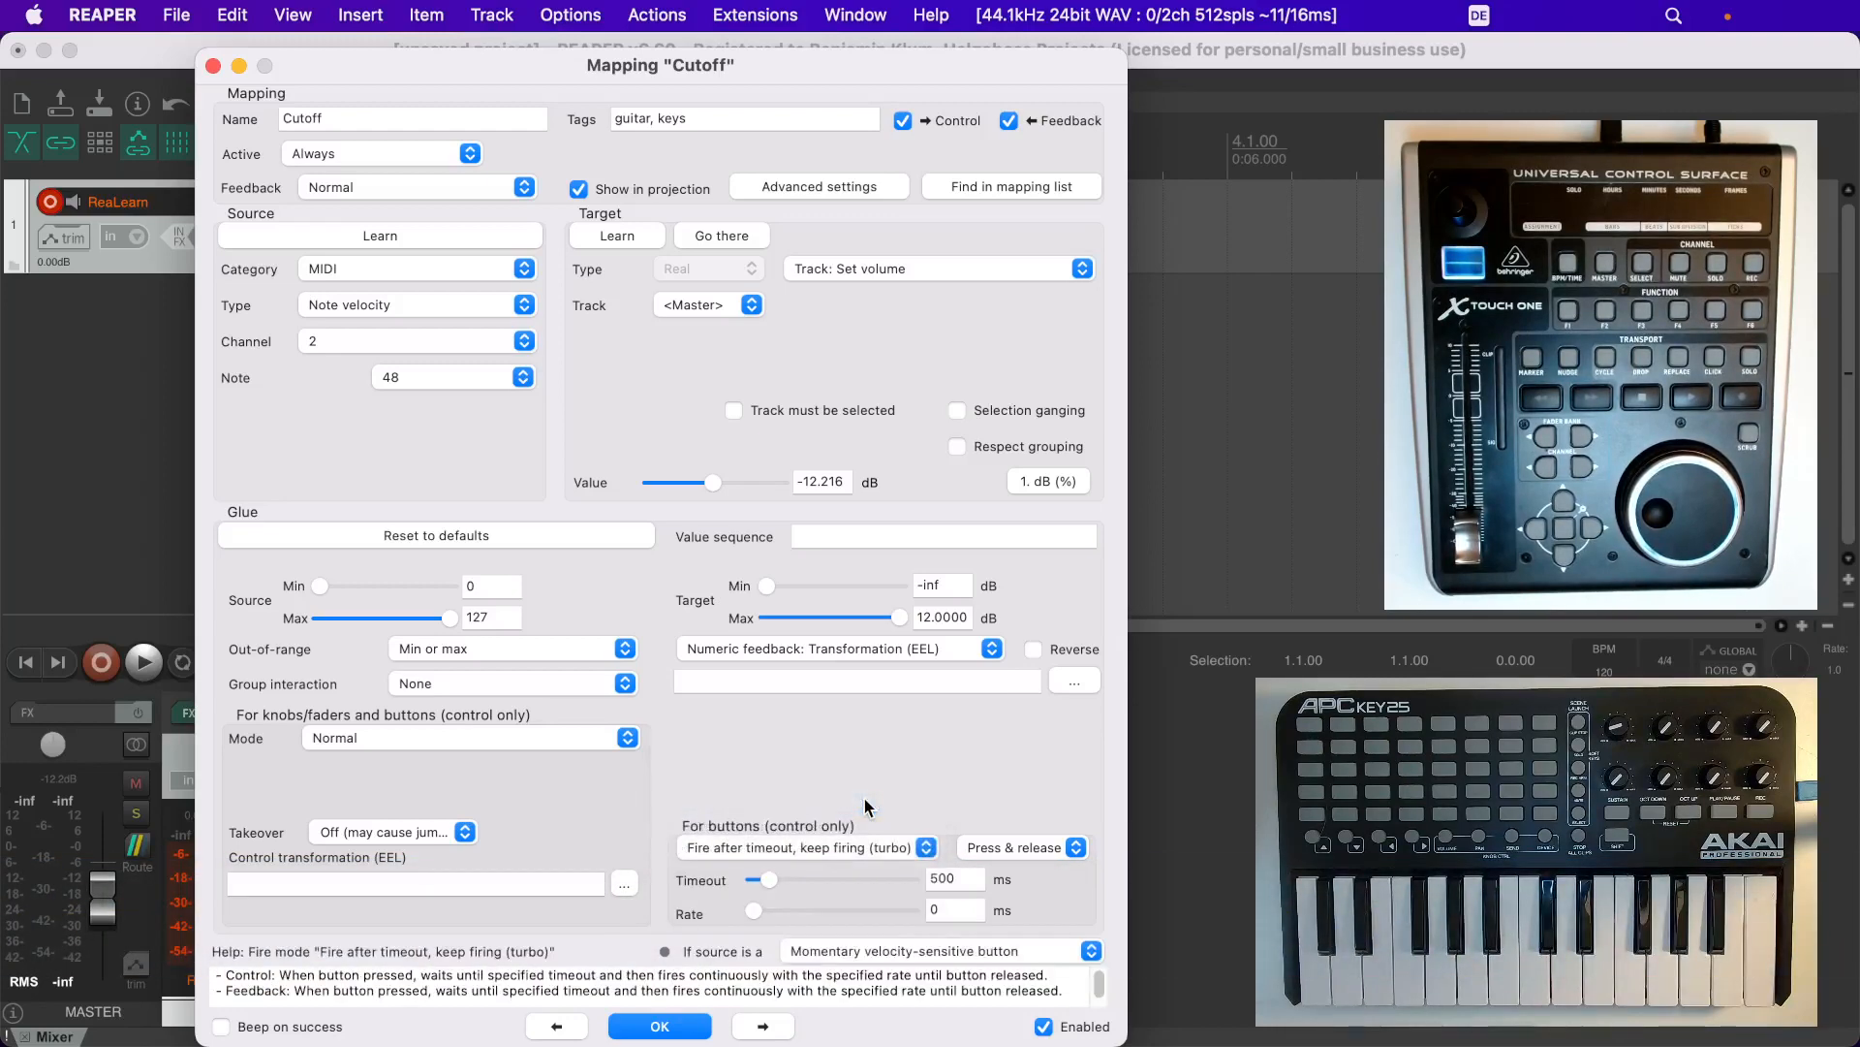
{"action": "left_click", "coordinate": [494, 736]}
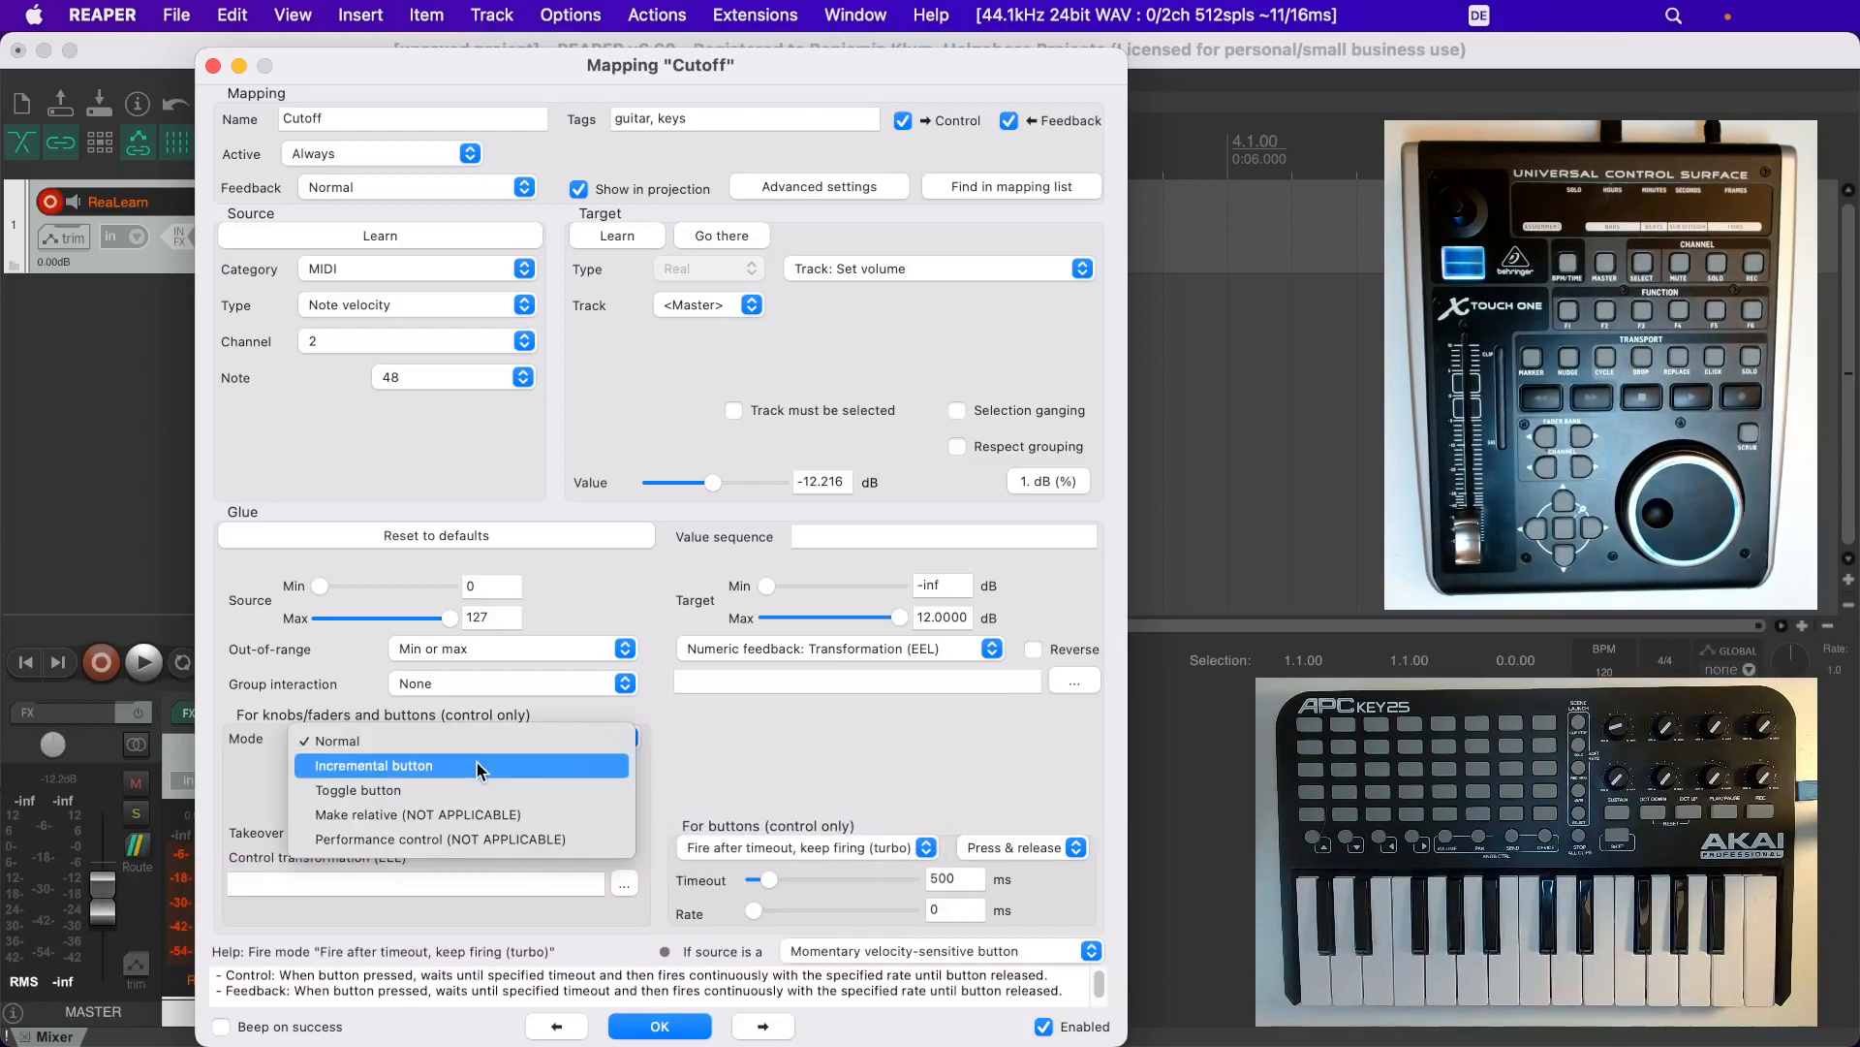
{"action": "left_click", "coordinate": [476, 762]}
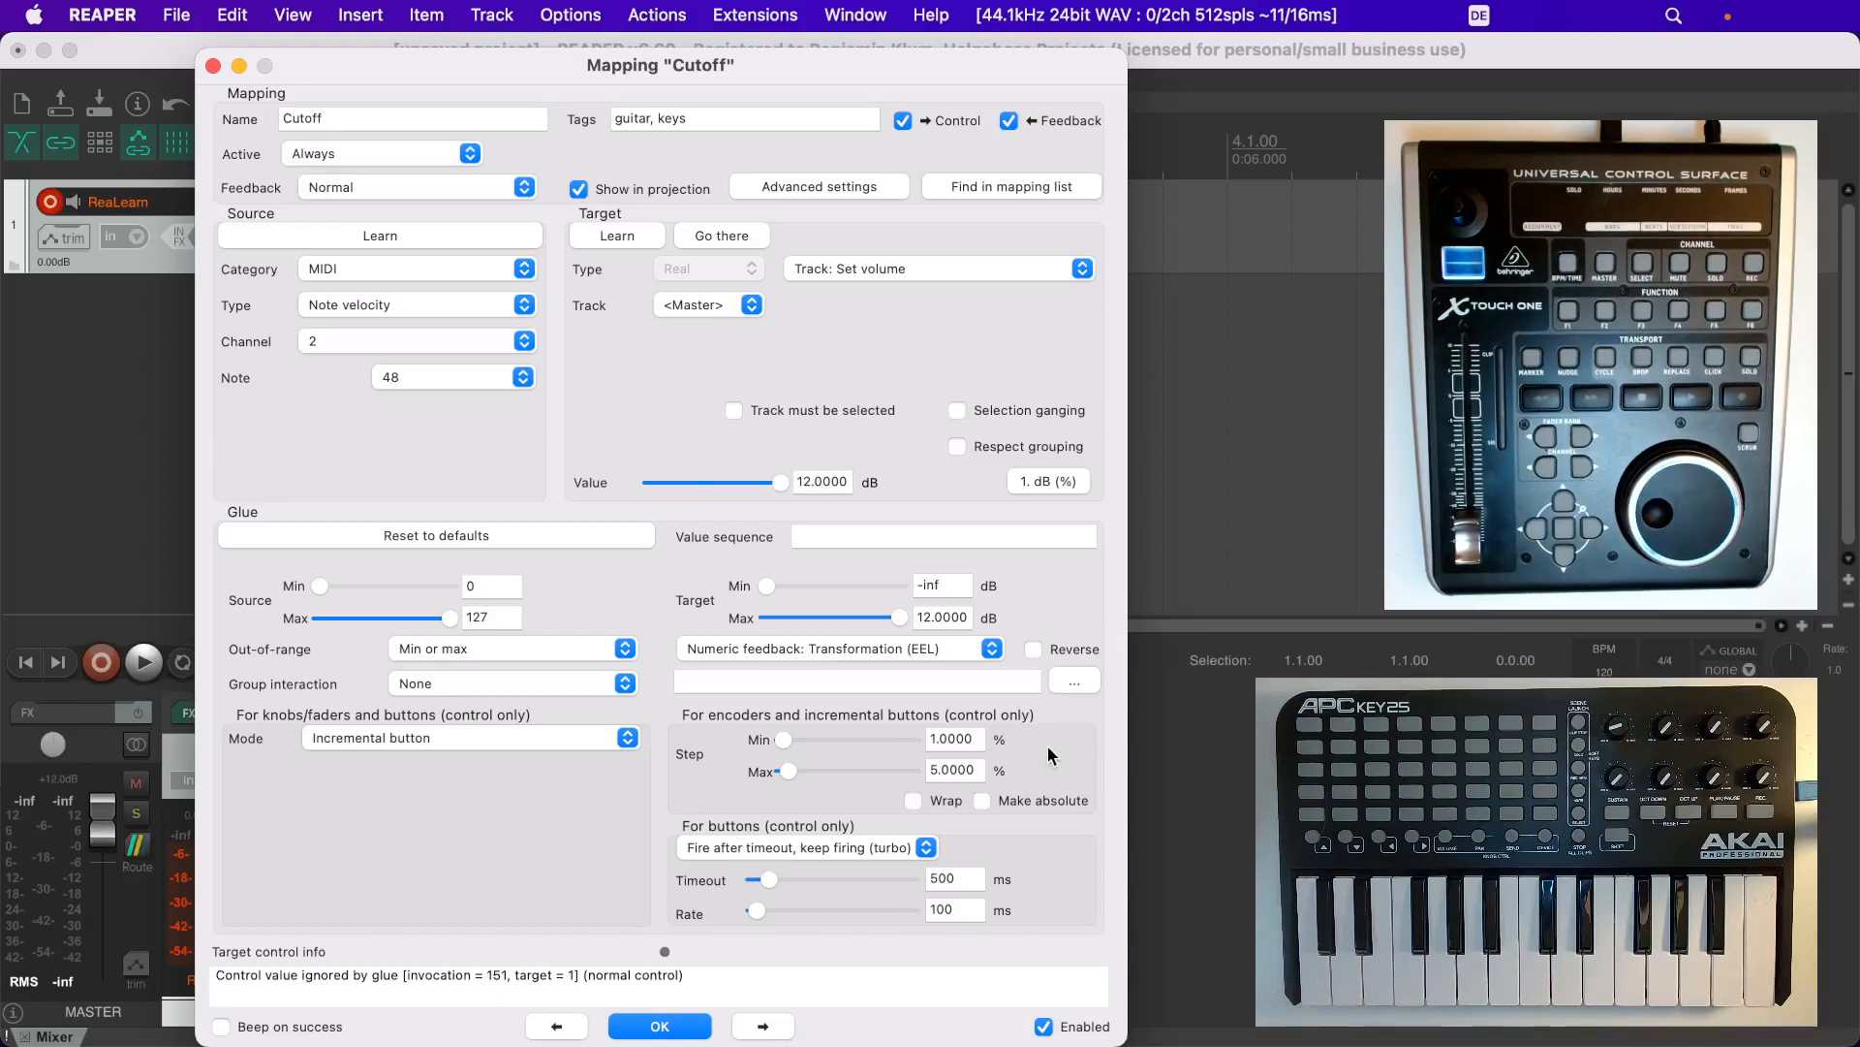
{"action": "left_click", "coordinate": [1034, 651]}
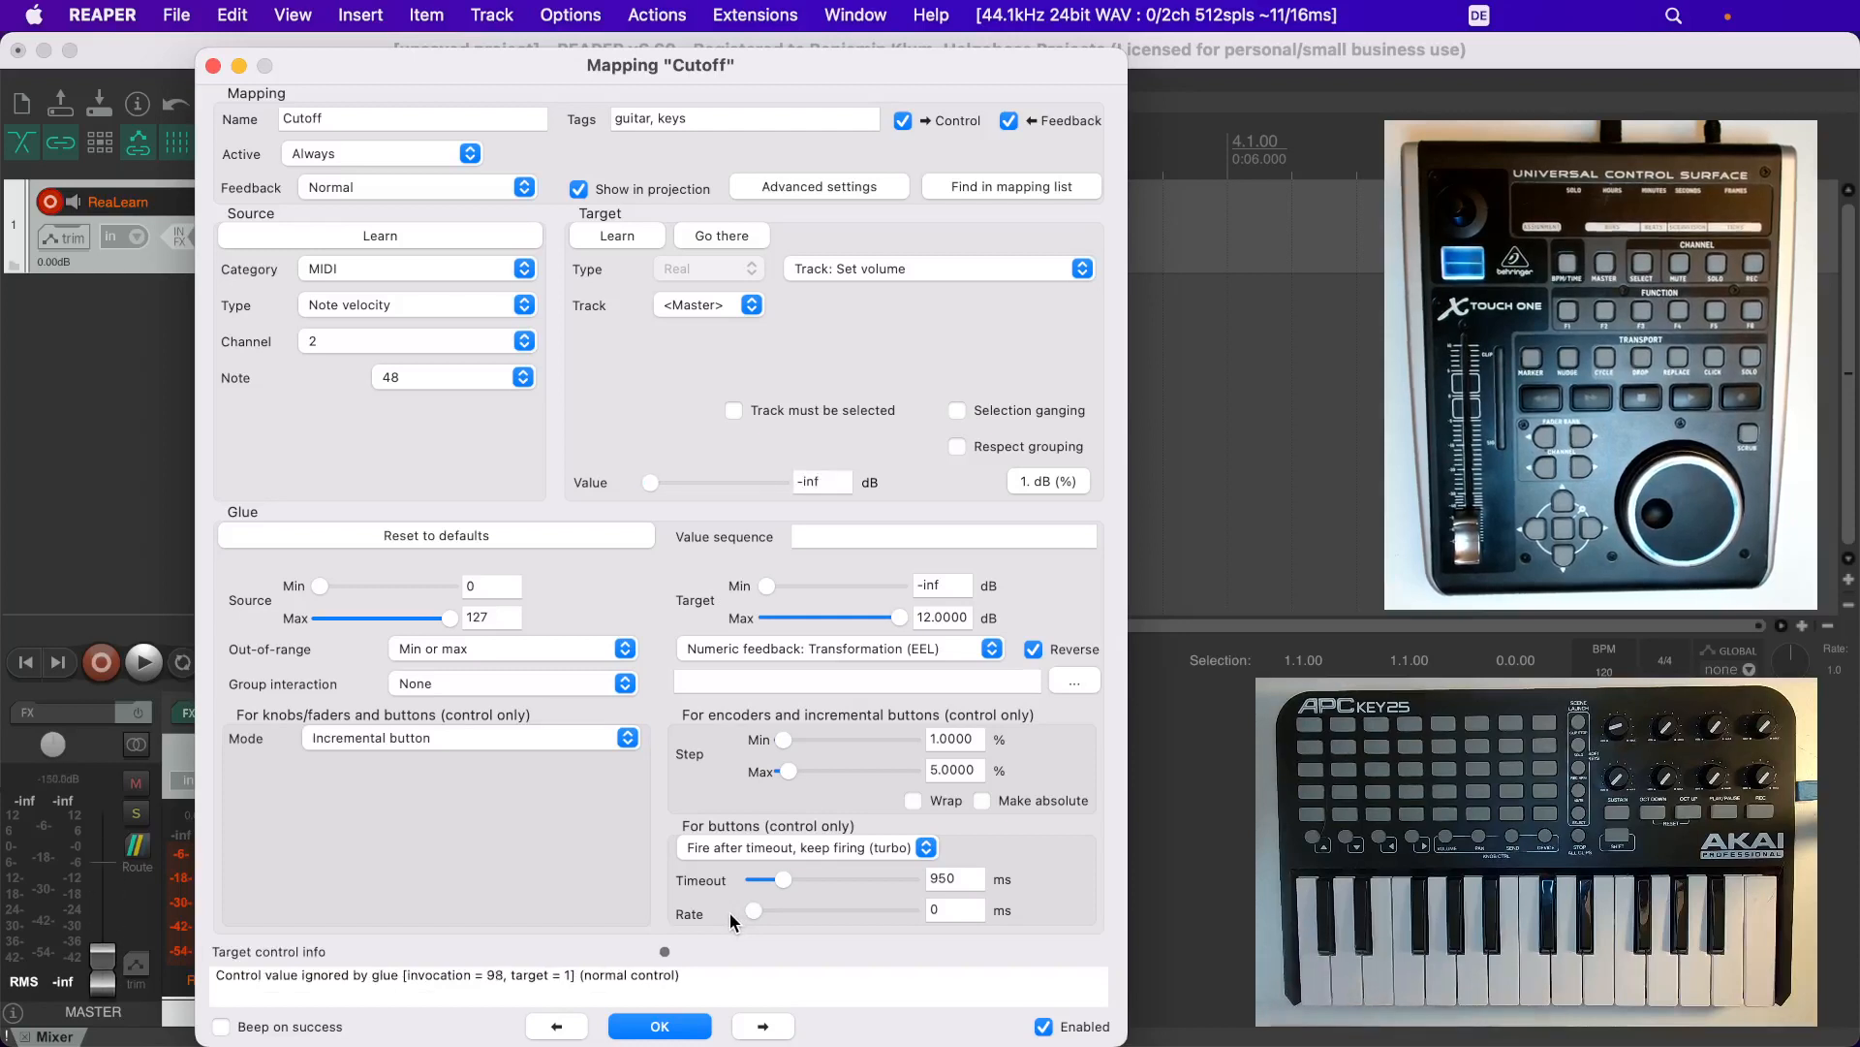
Reset the glue settings to defaults and try the Press only button filter, returning it to Press & release
{"action": "left_click", "coordinate": [439, 535]}
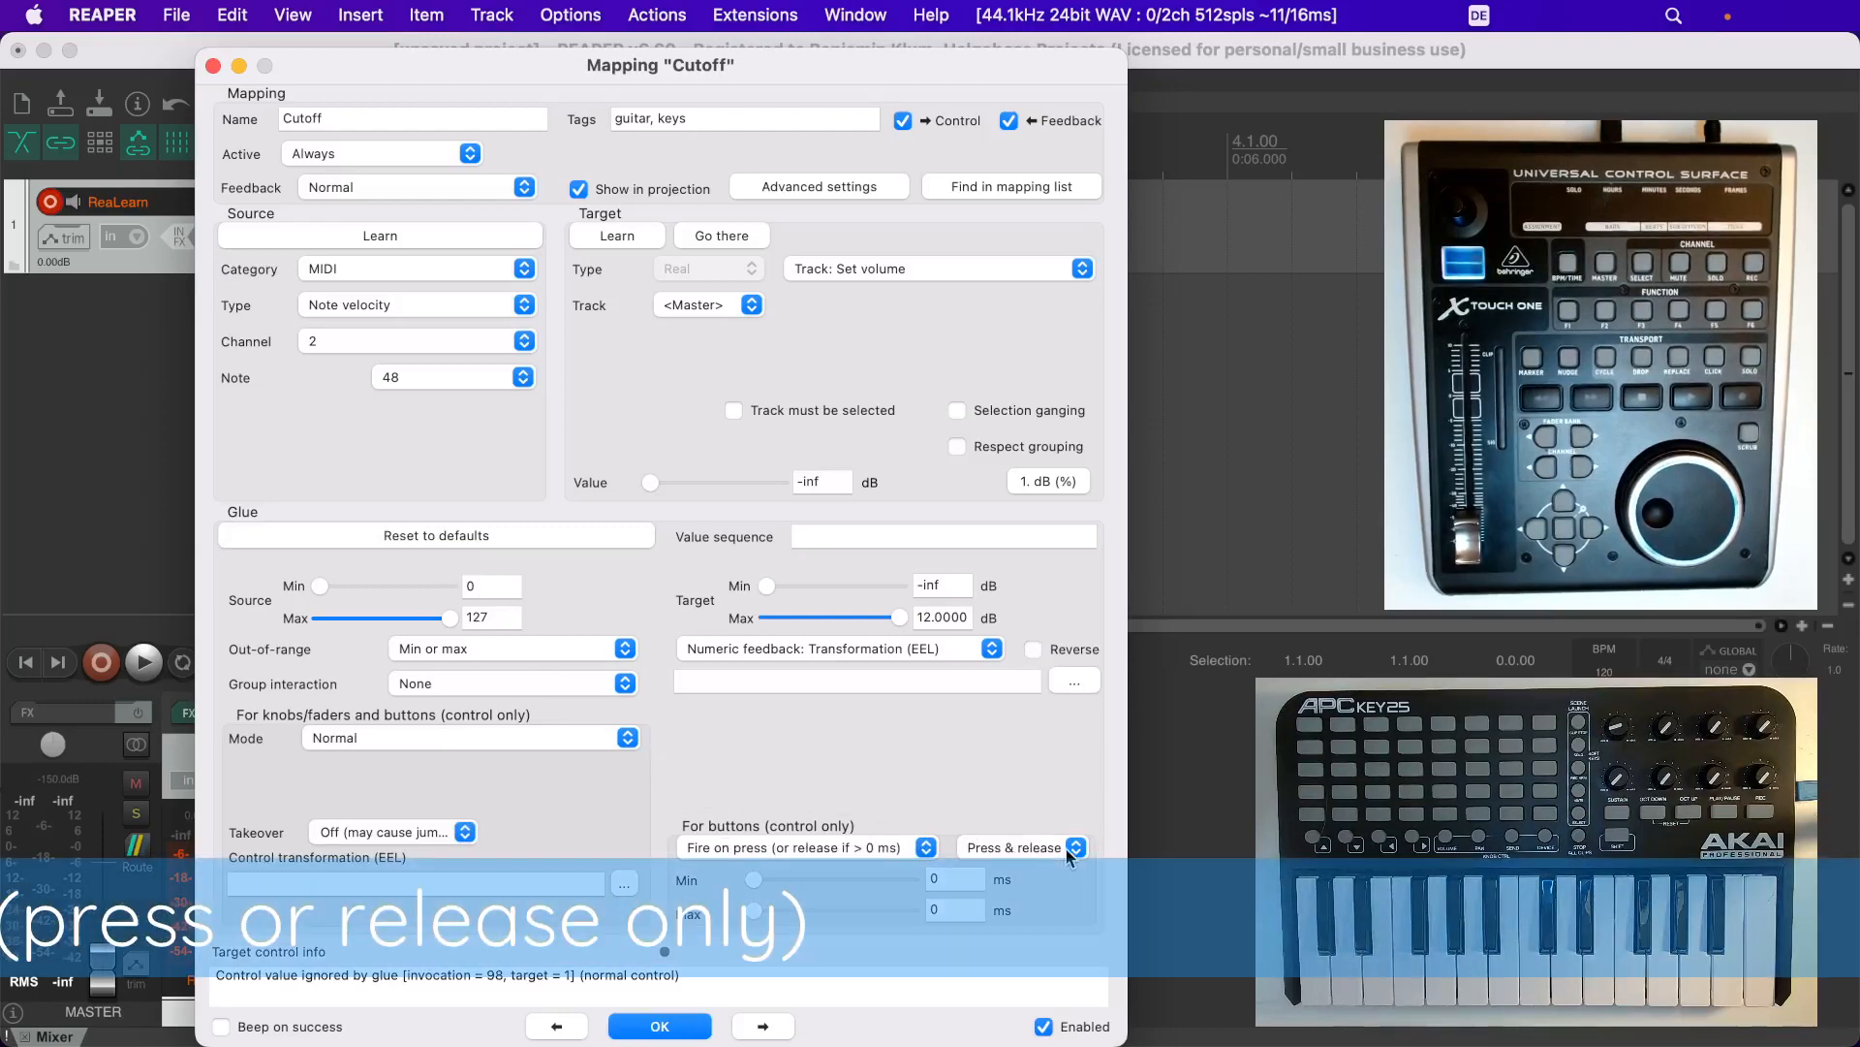
{"action": "left_click", "coordinate": [1066, 849]}
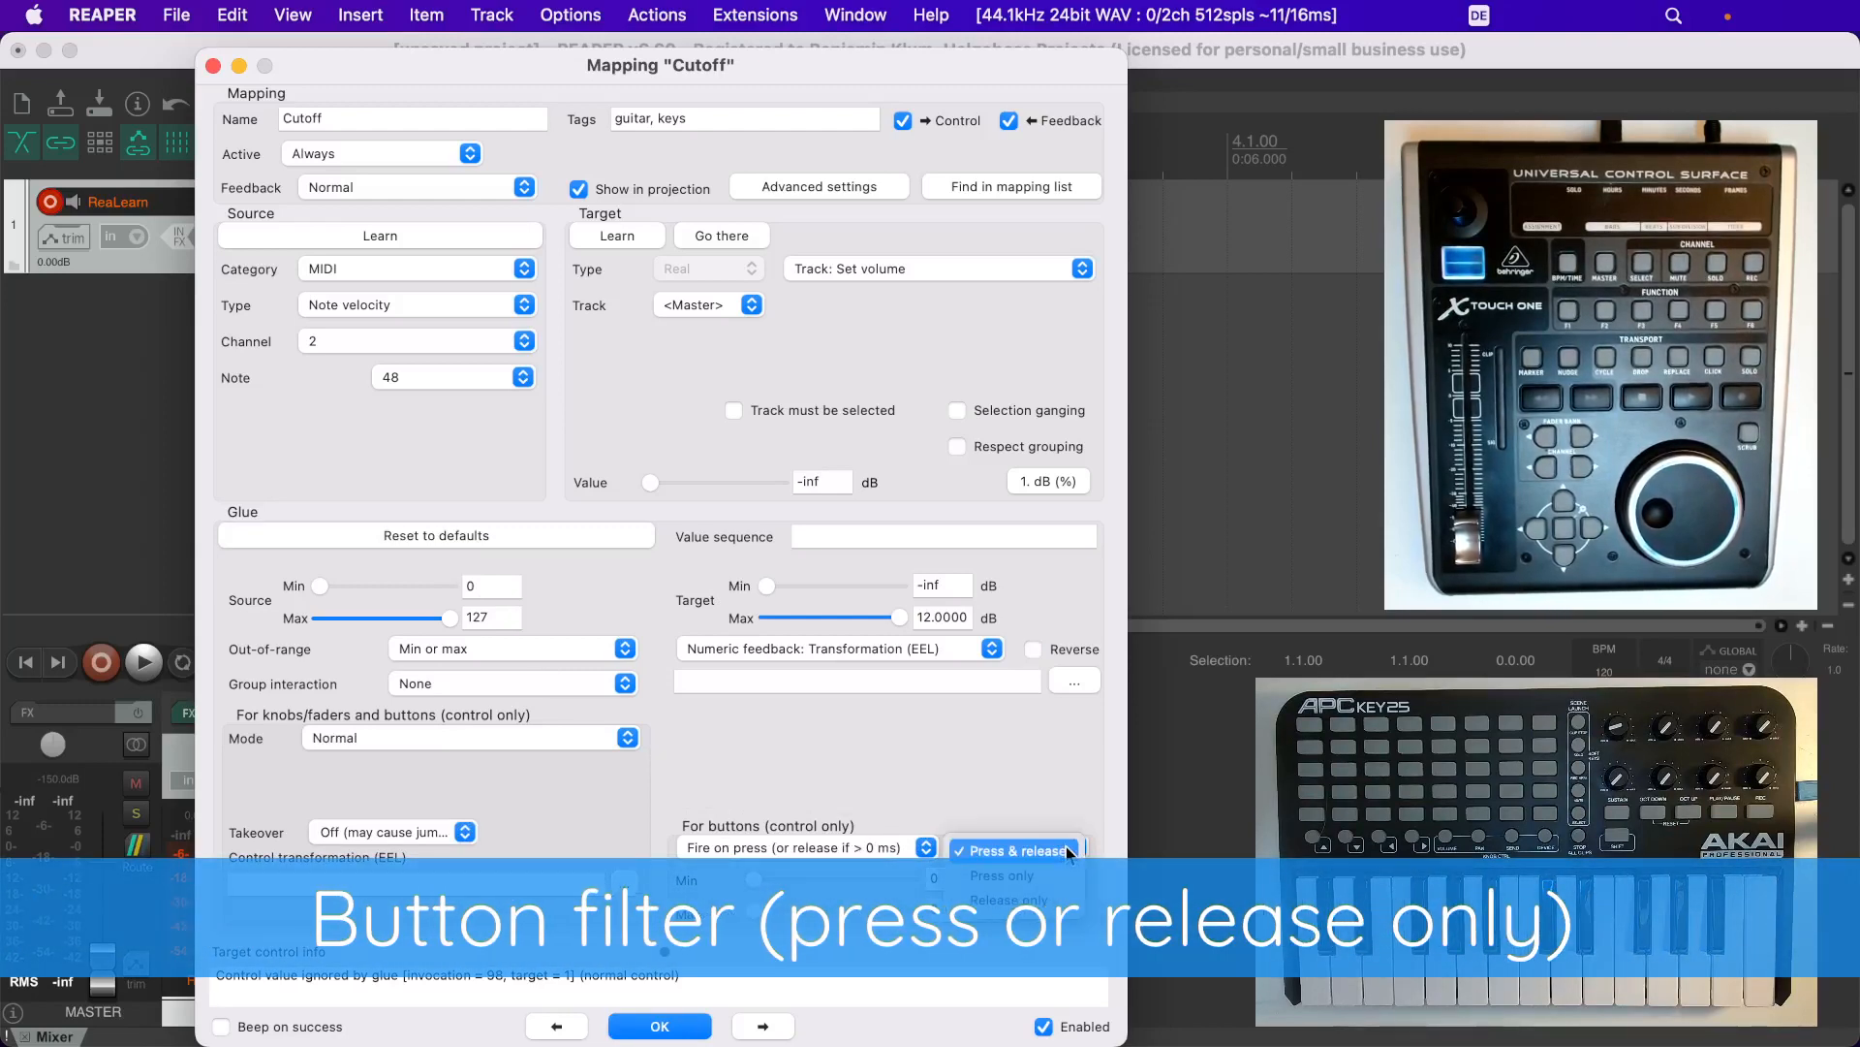
{"action": "left_click", "coordinate": [1037, 878]}
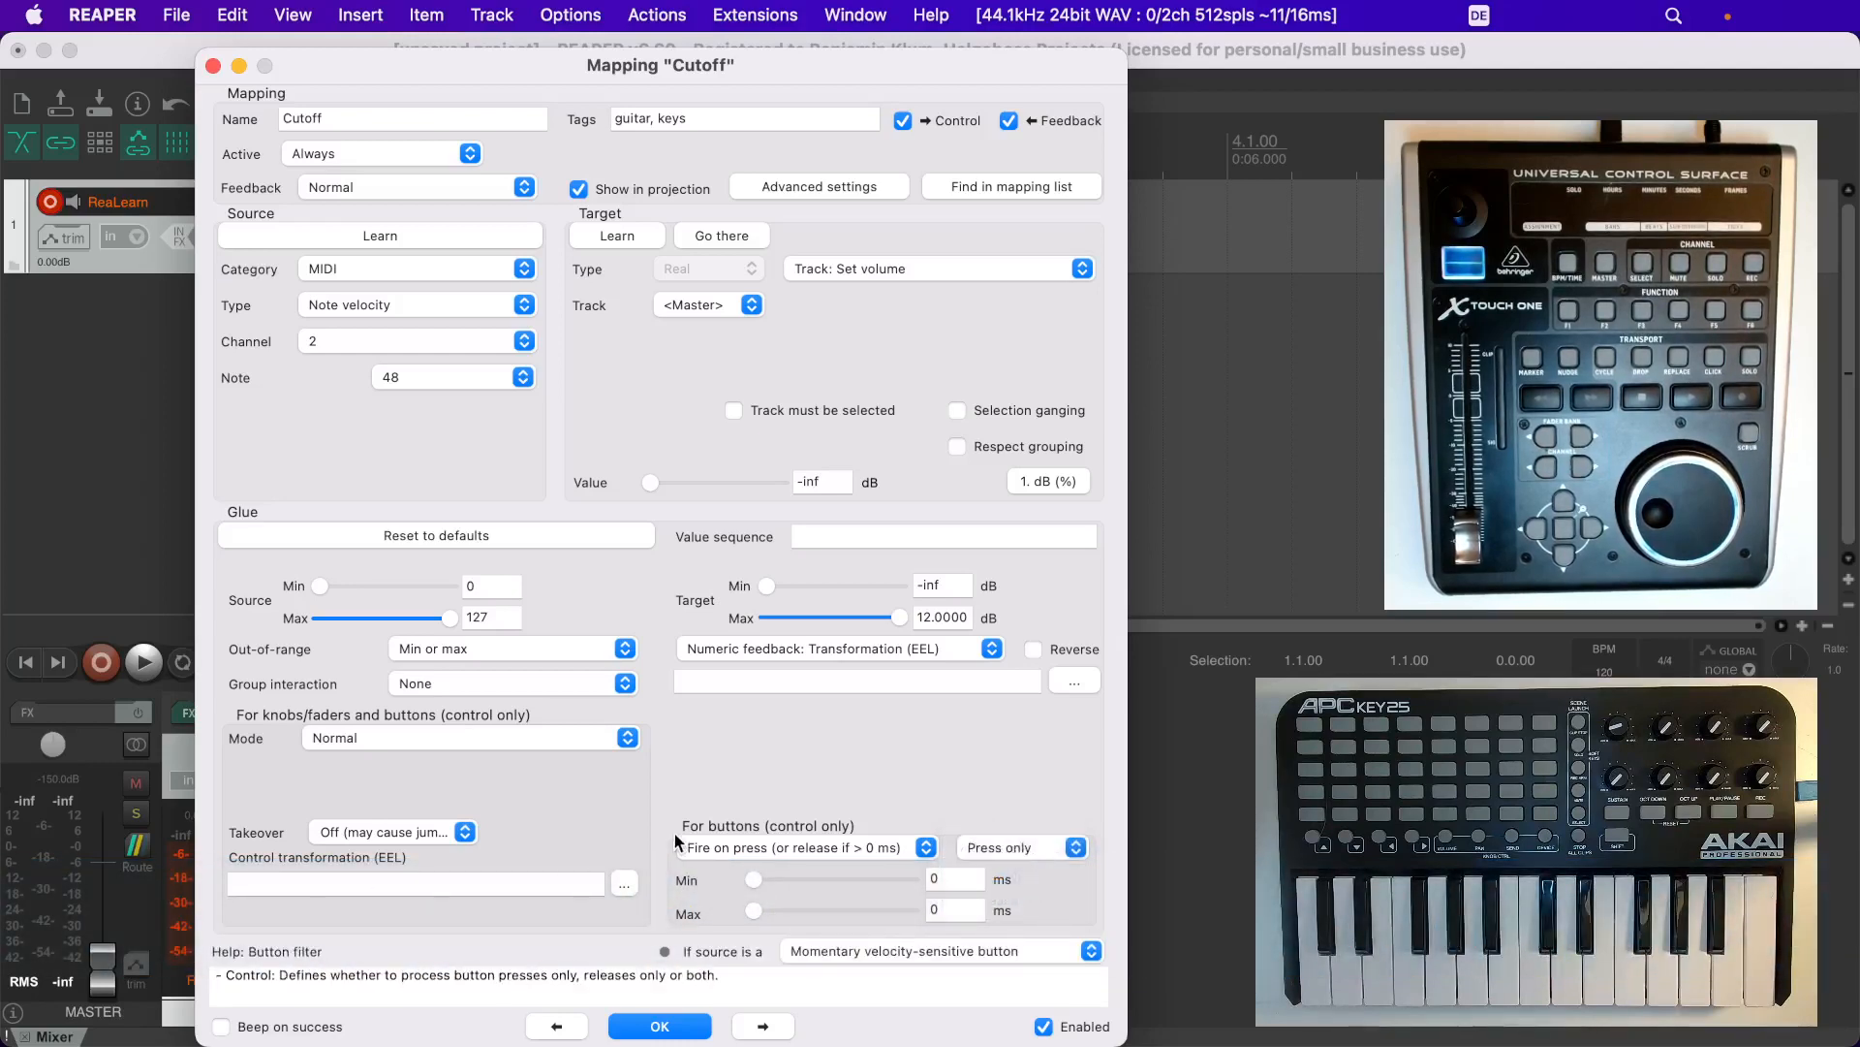
{"action": "left_click", "coordinate": [1070, 848]}
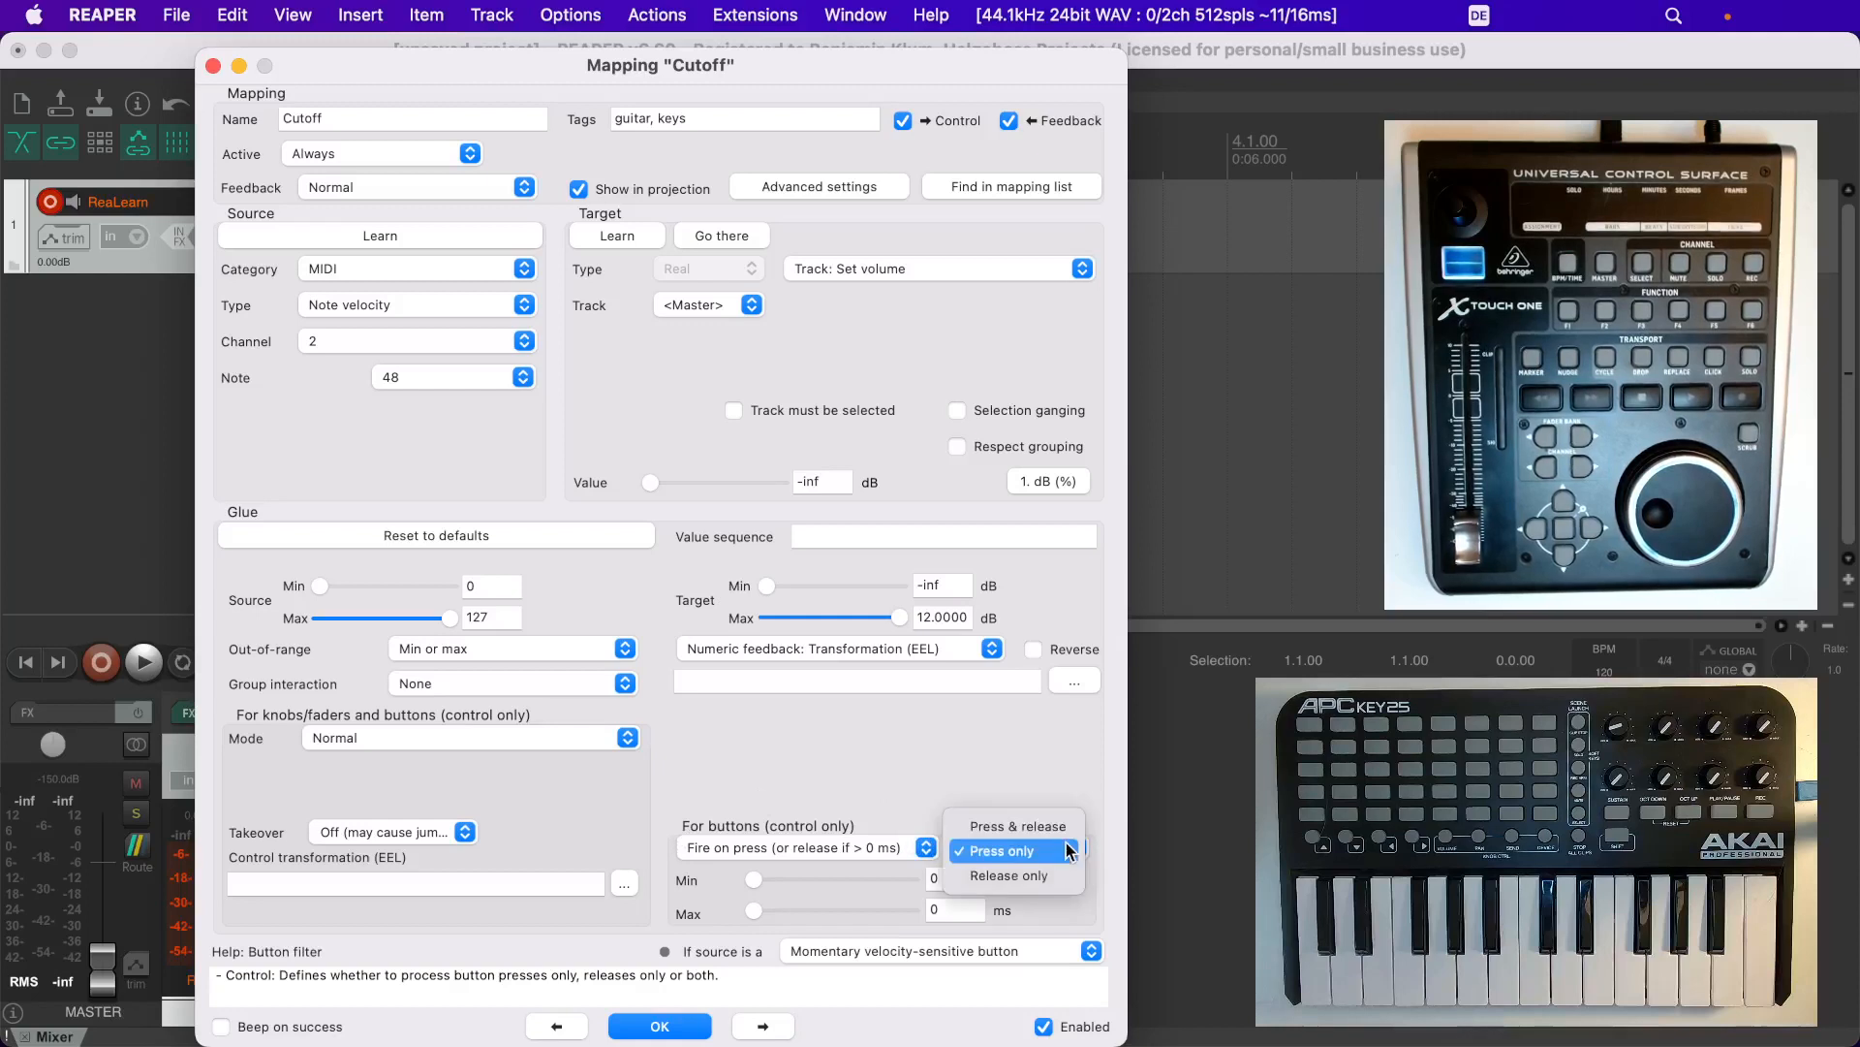
{"action": "left_click", "coordinate": [1072, 825]}
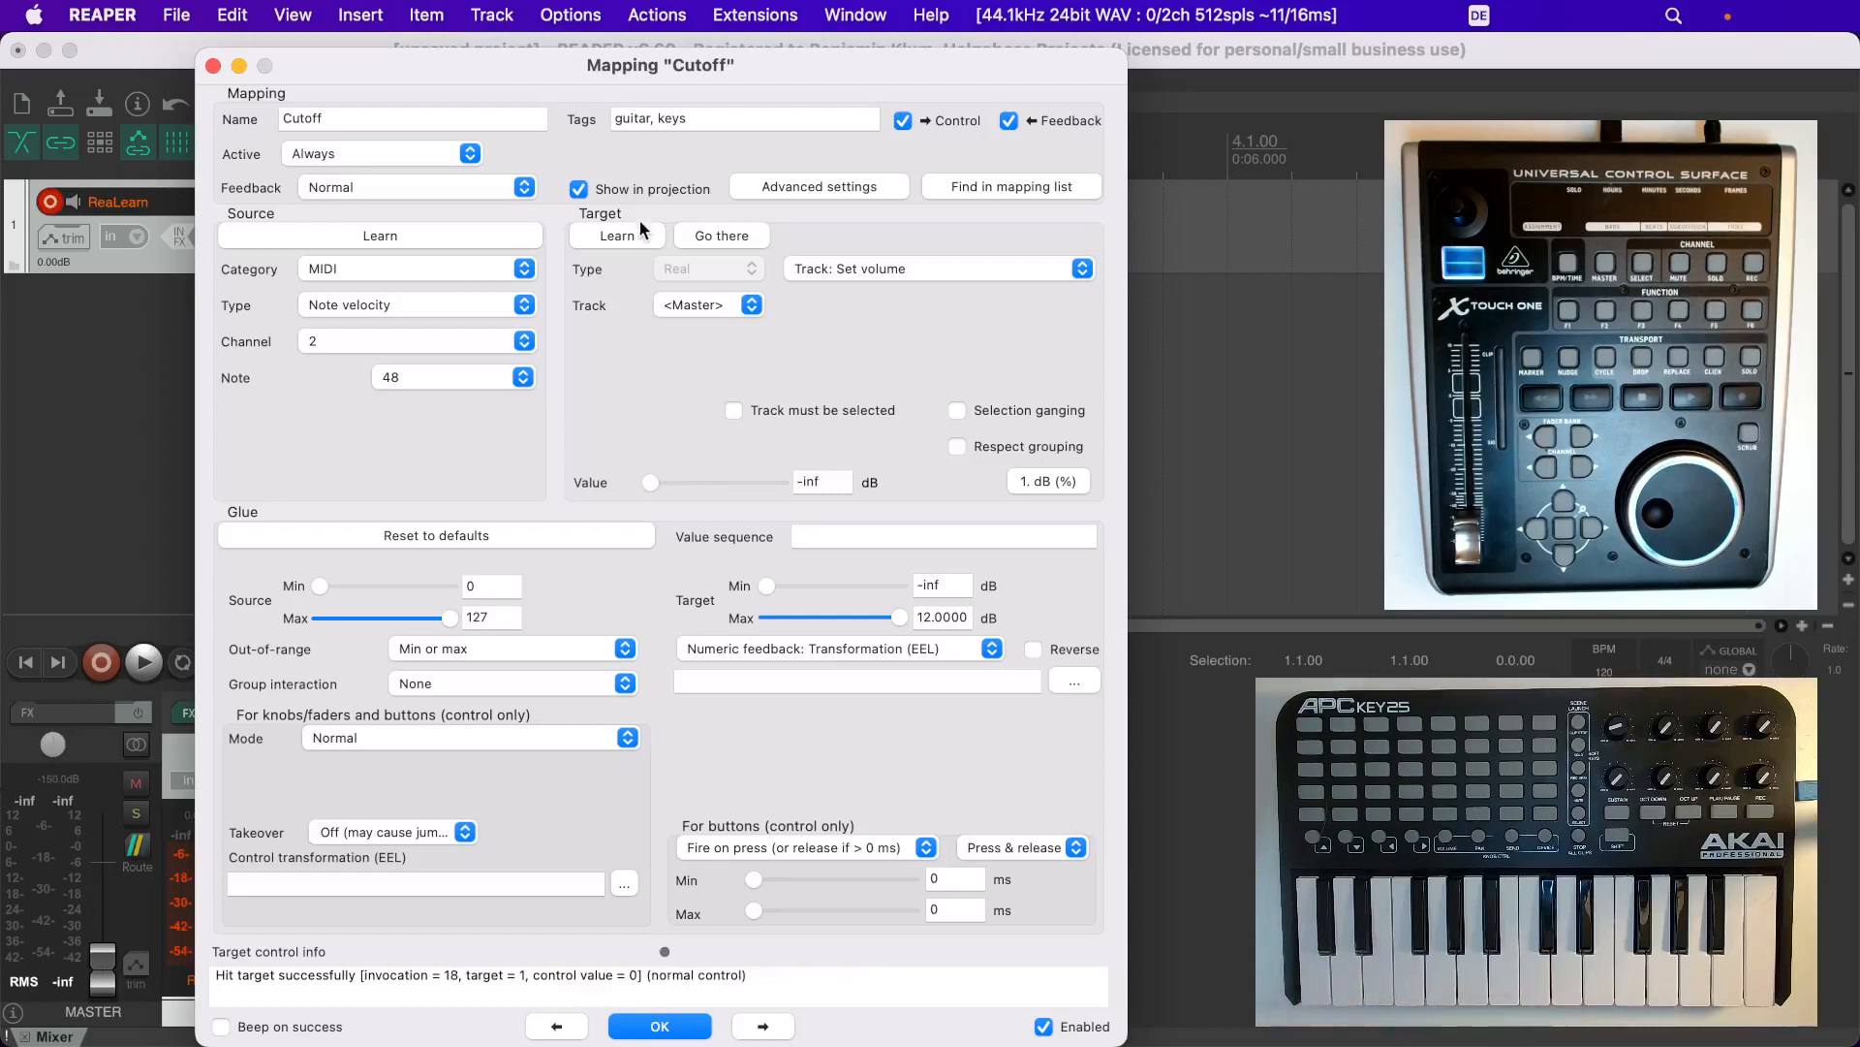
Learn the master track's mute as the target and set the button filter to Press only
{"action": "left_click", "coordinate": [136, 782]}
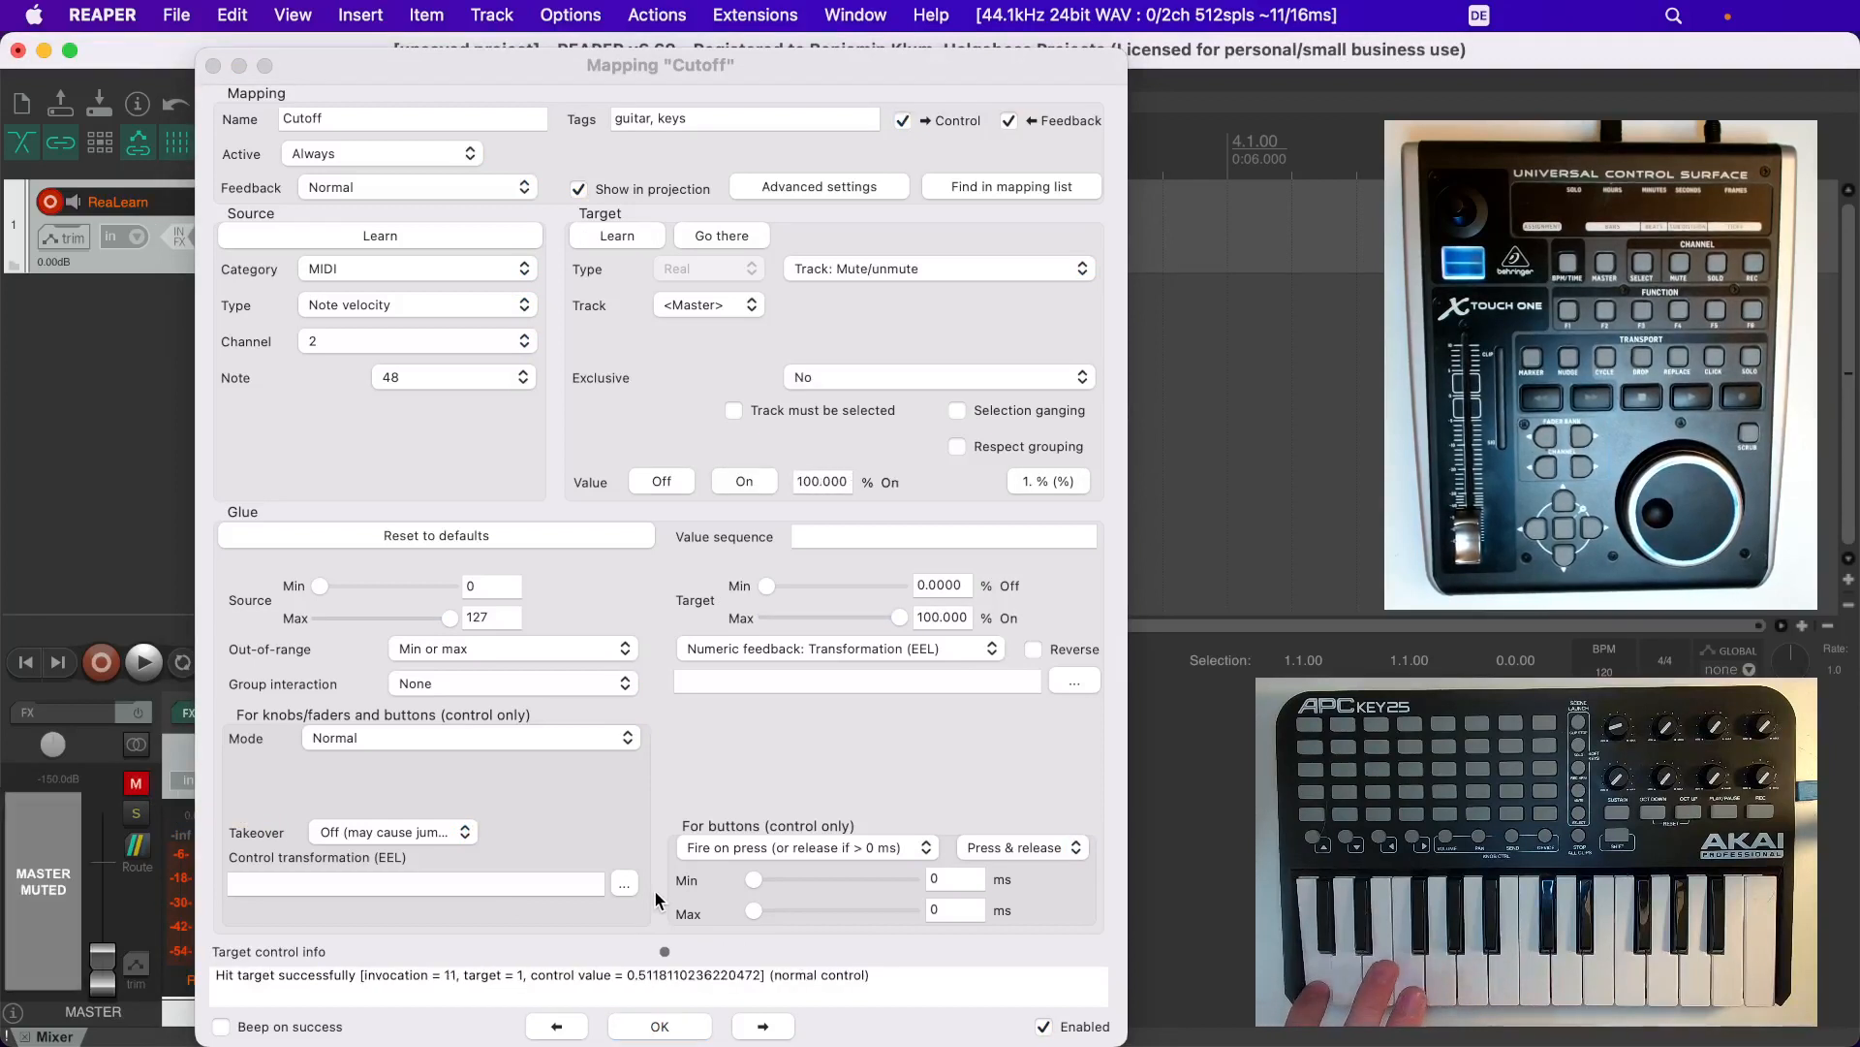
{"action": "left_click", "coordinate": [1032, 849]}
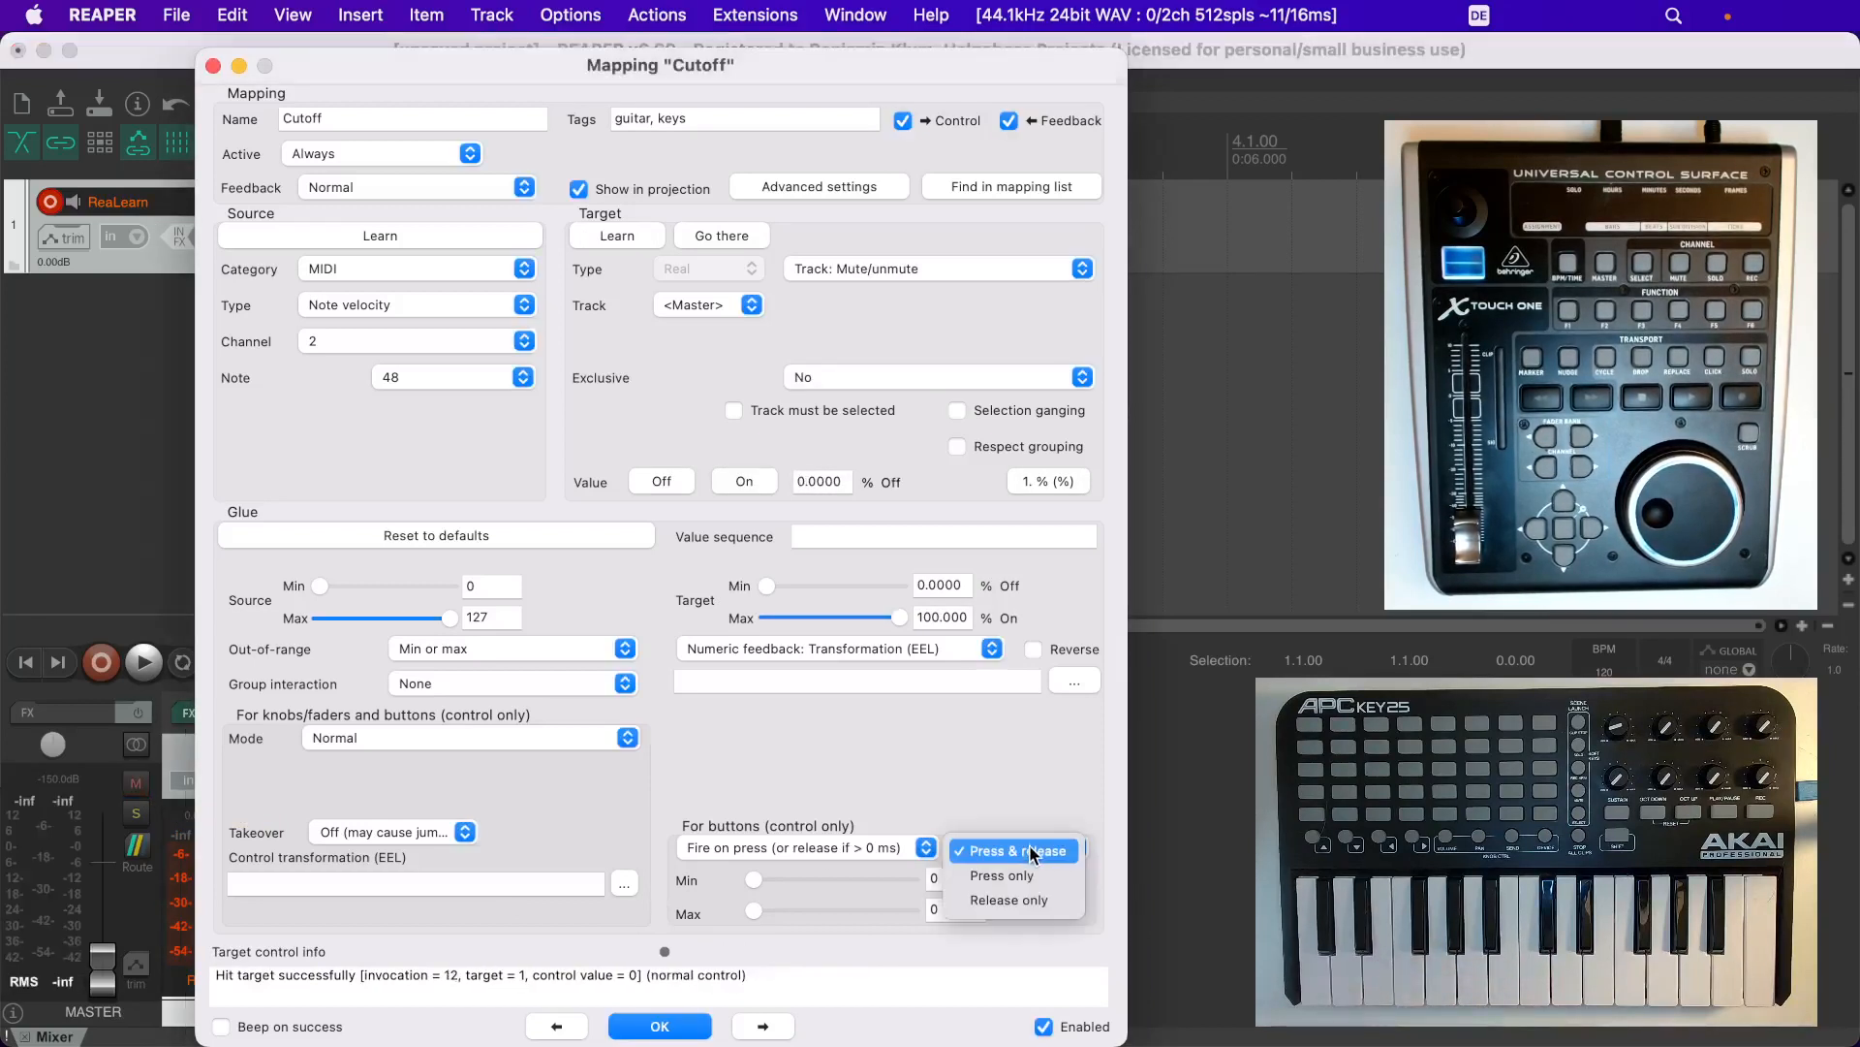
{"action": "left_click", "coordinate": [1007, 872]}
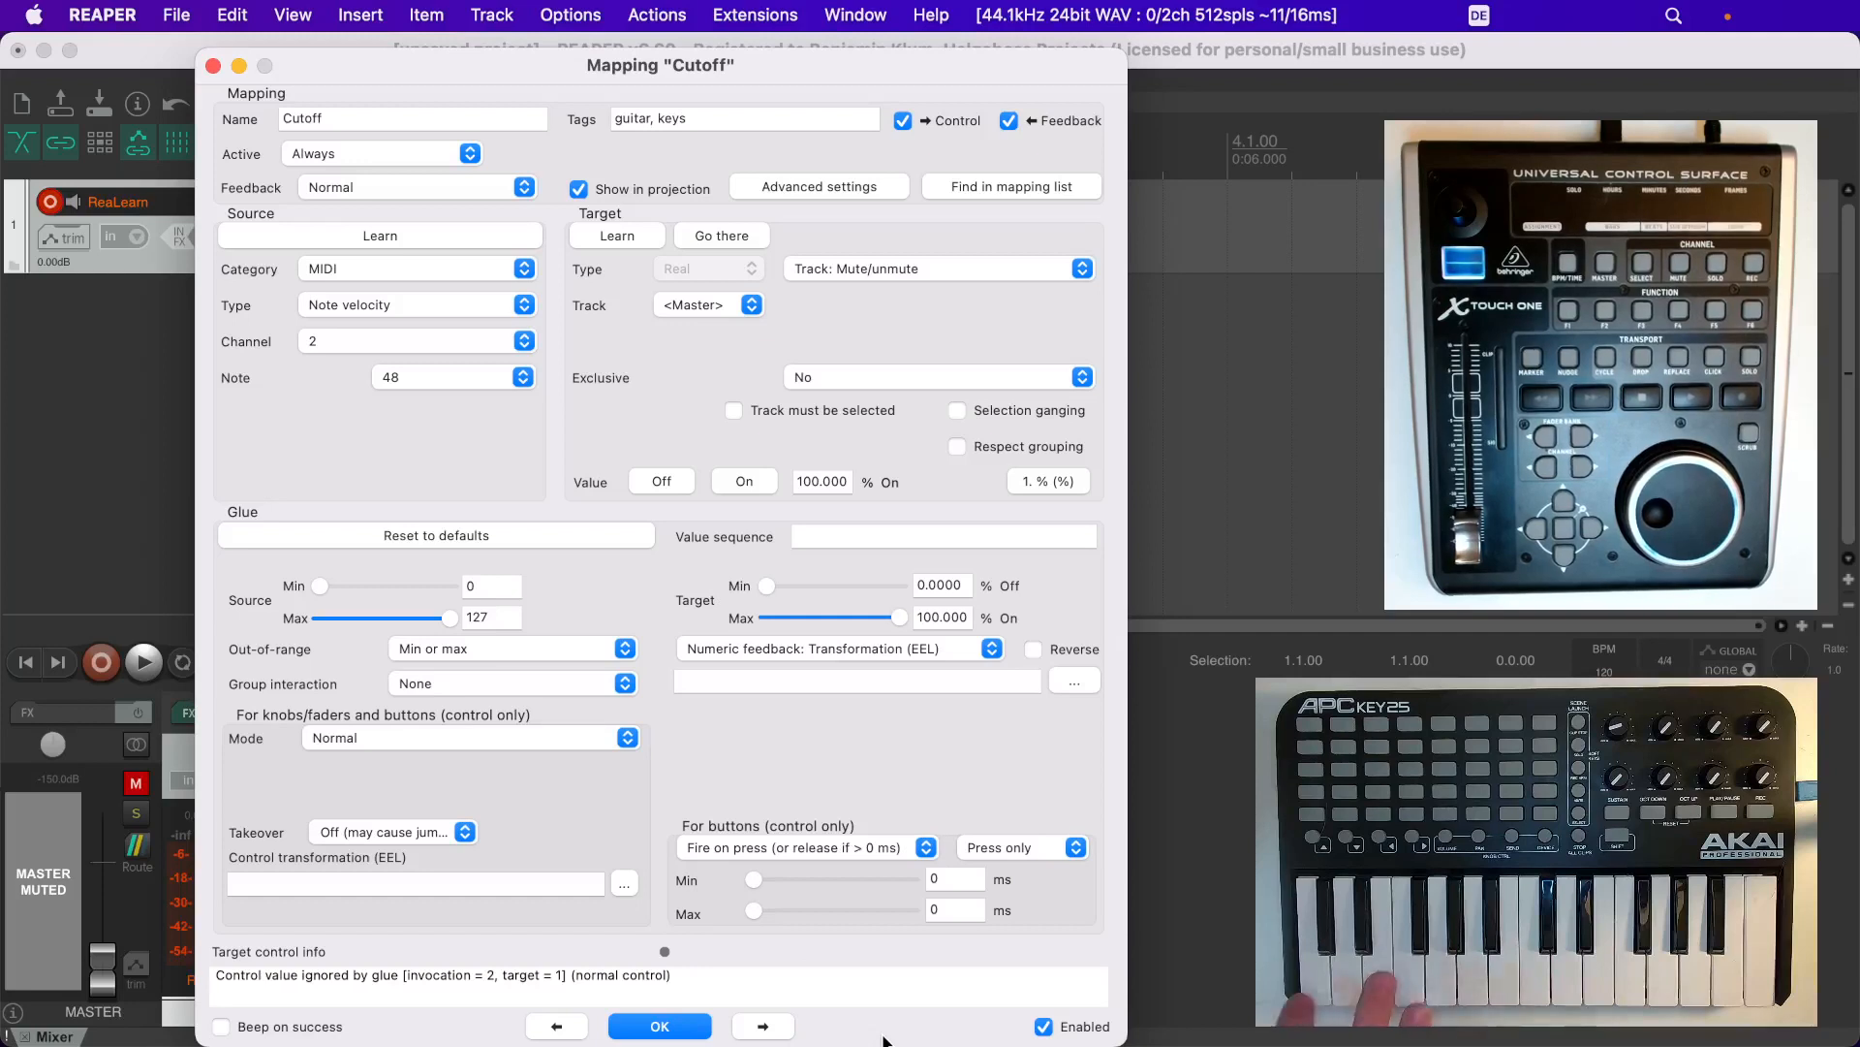
Test the Release only button filter on the mute target and restore the filter to Press & release
{"action": "left_click", "coordinate": [1023, 848]}
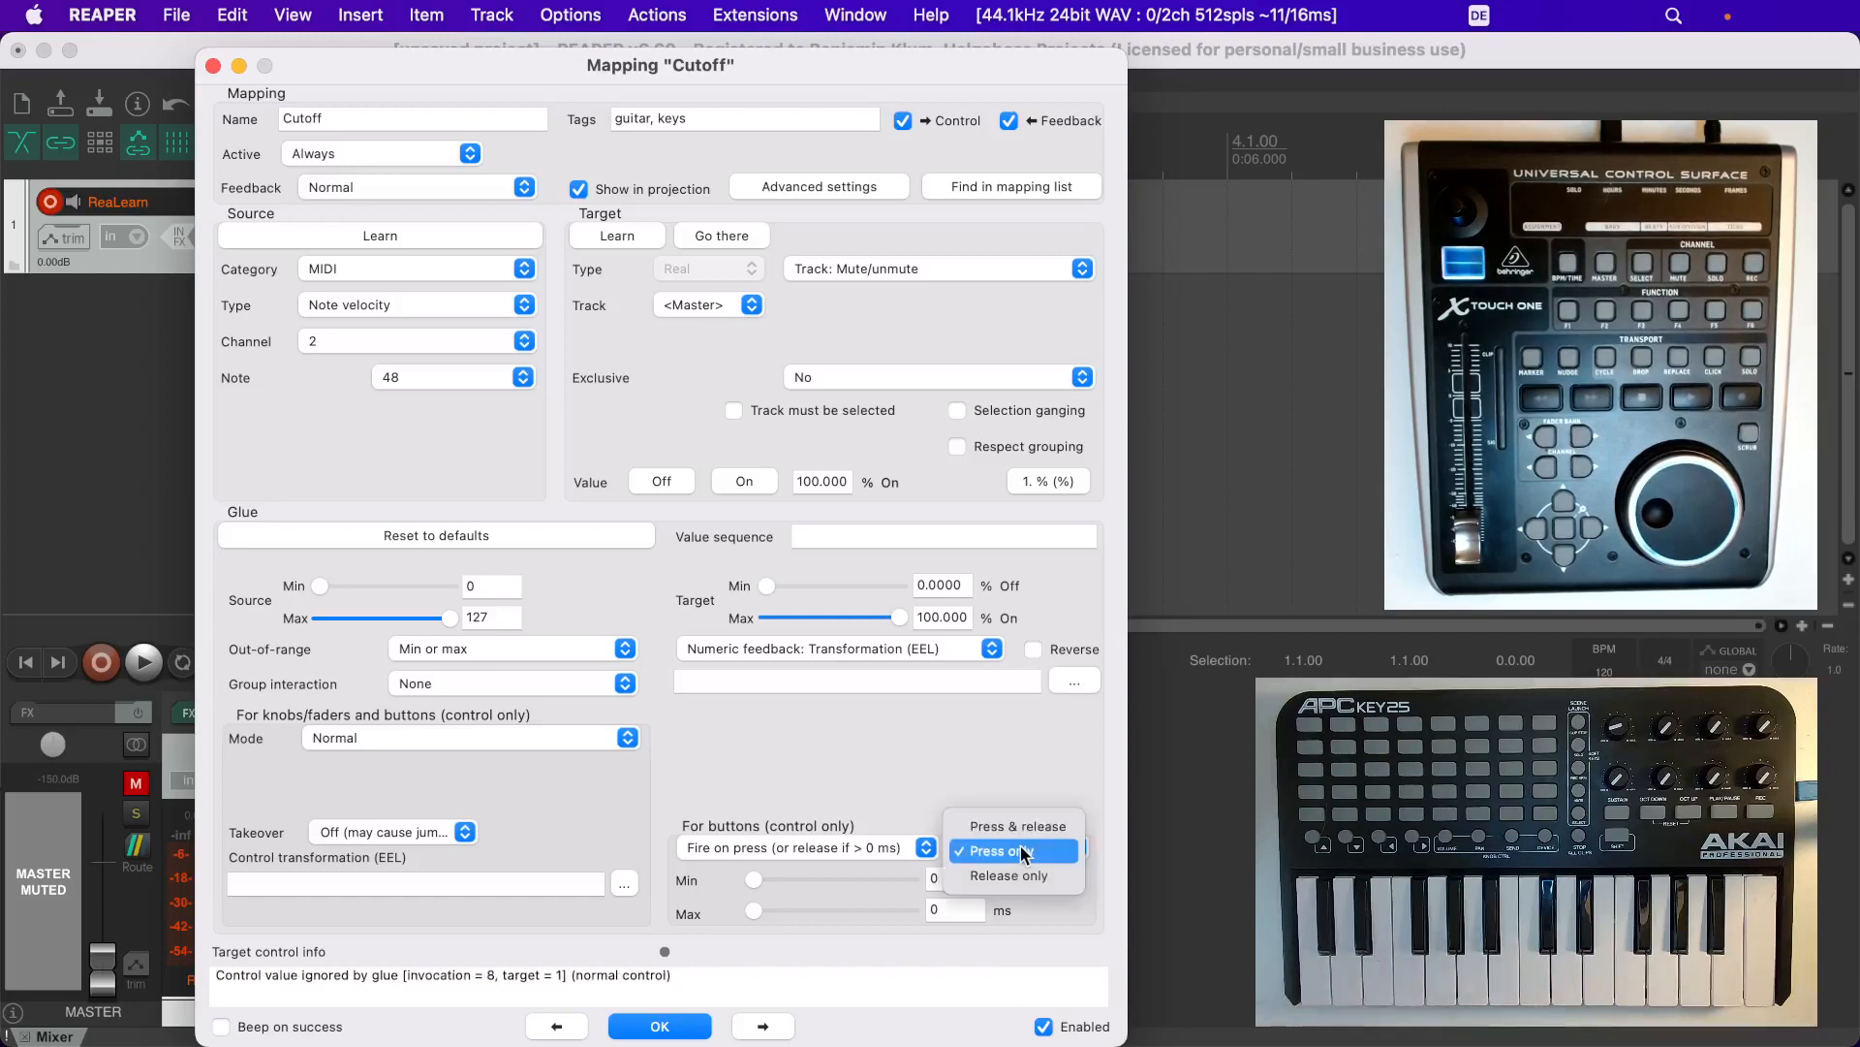
{"action": "left_click", "coordinate": [1008, 876]}
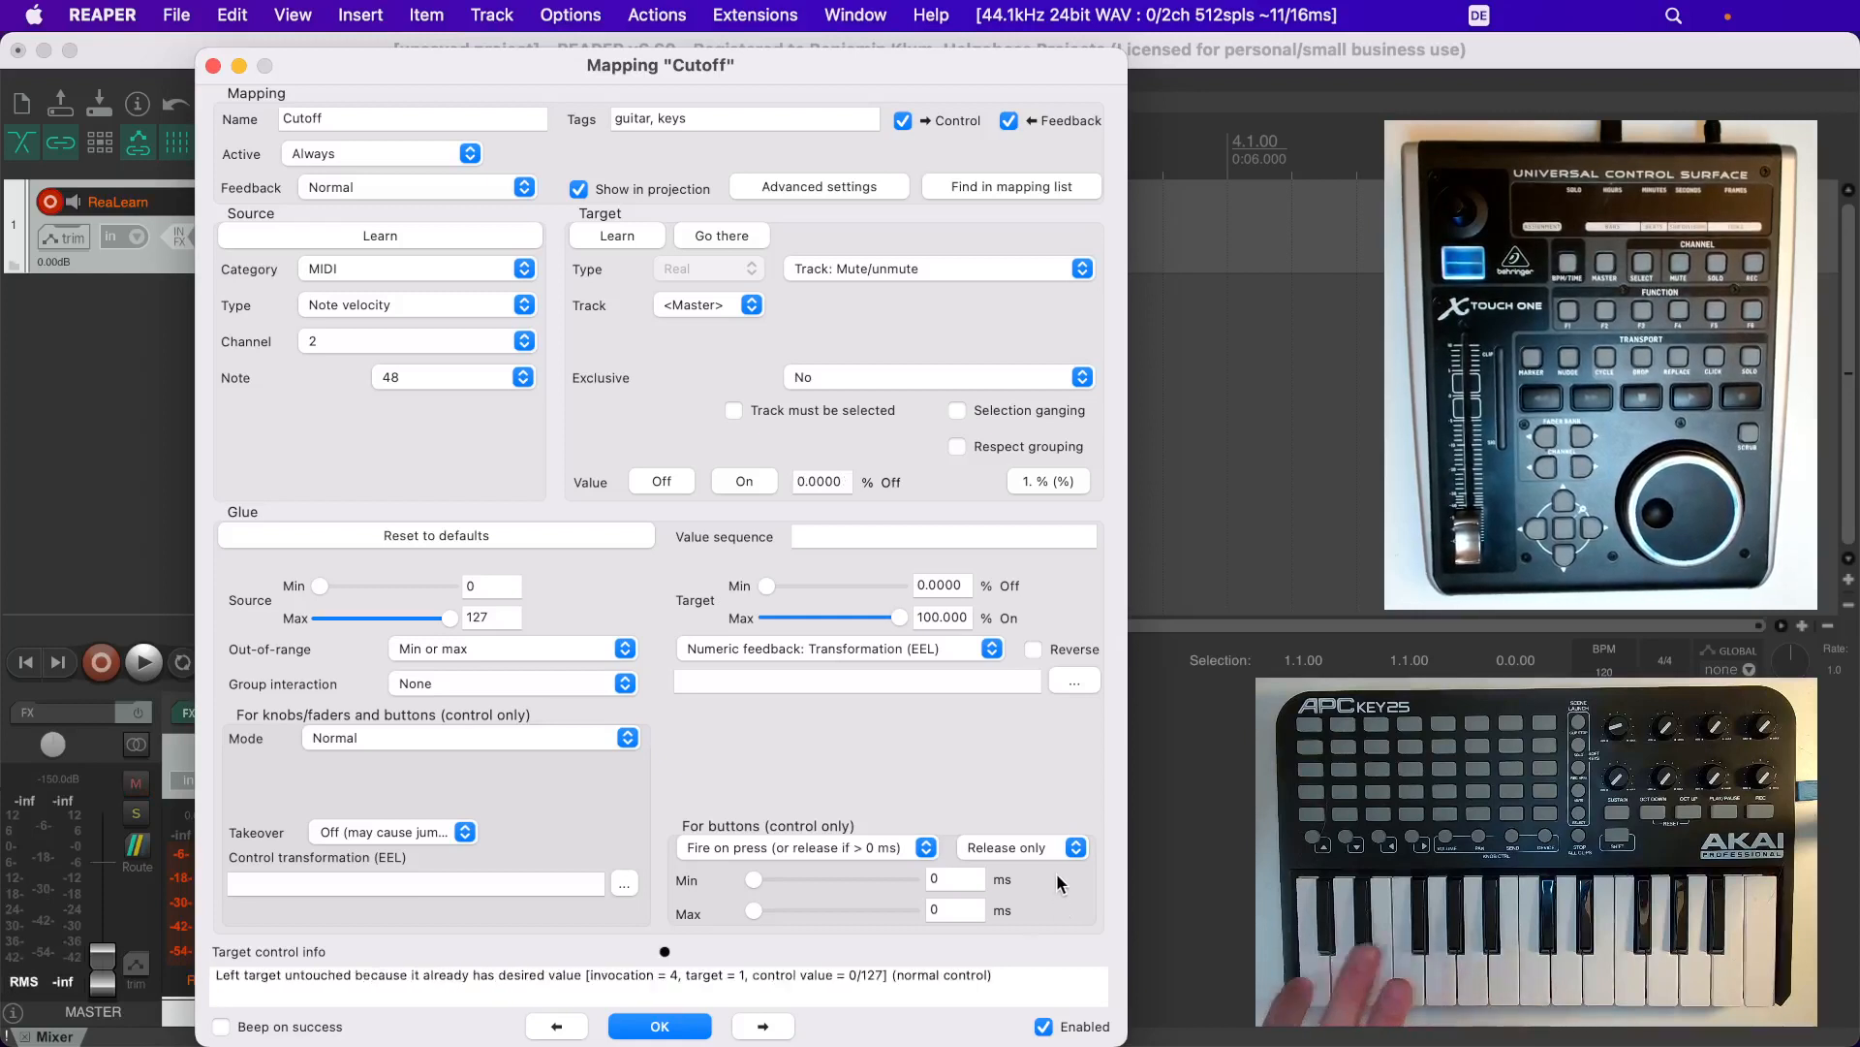
{"action": "left_click", "coordinate": [1025, 854]}
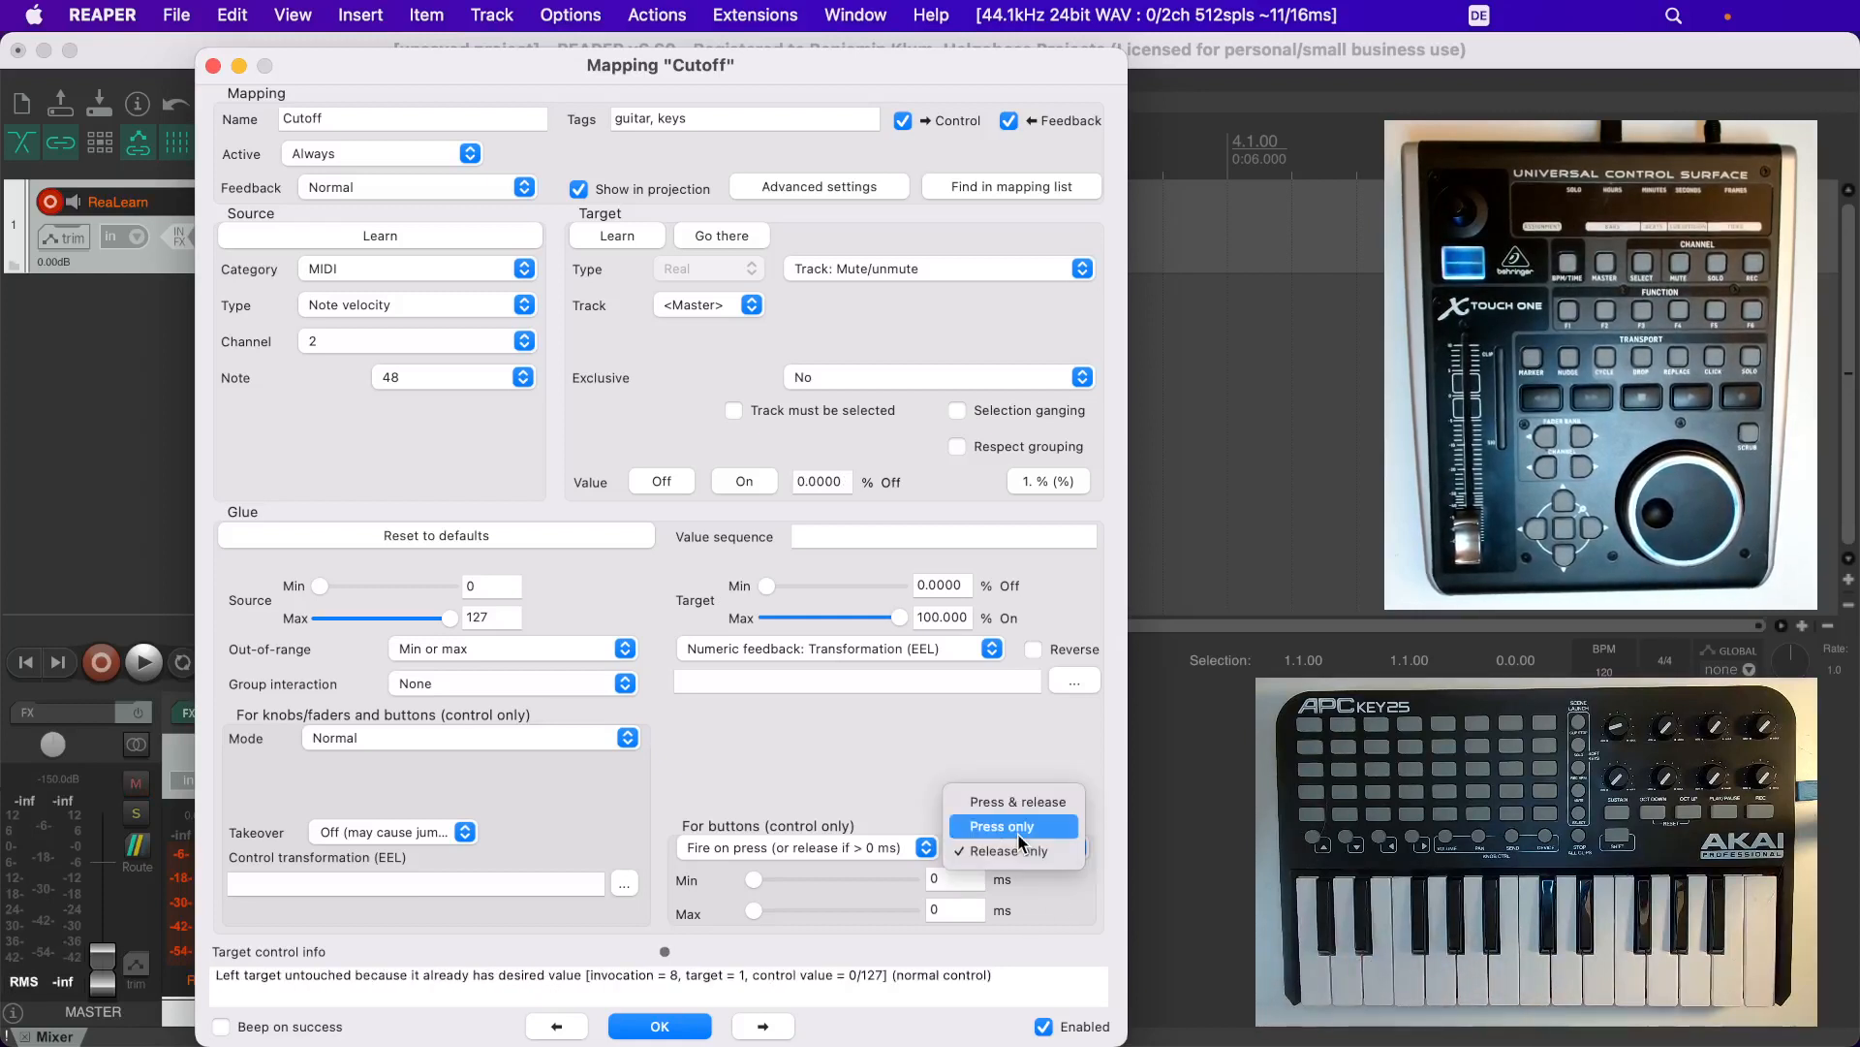
{"action": "left_click", "coordinate": [1024, 804]}
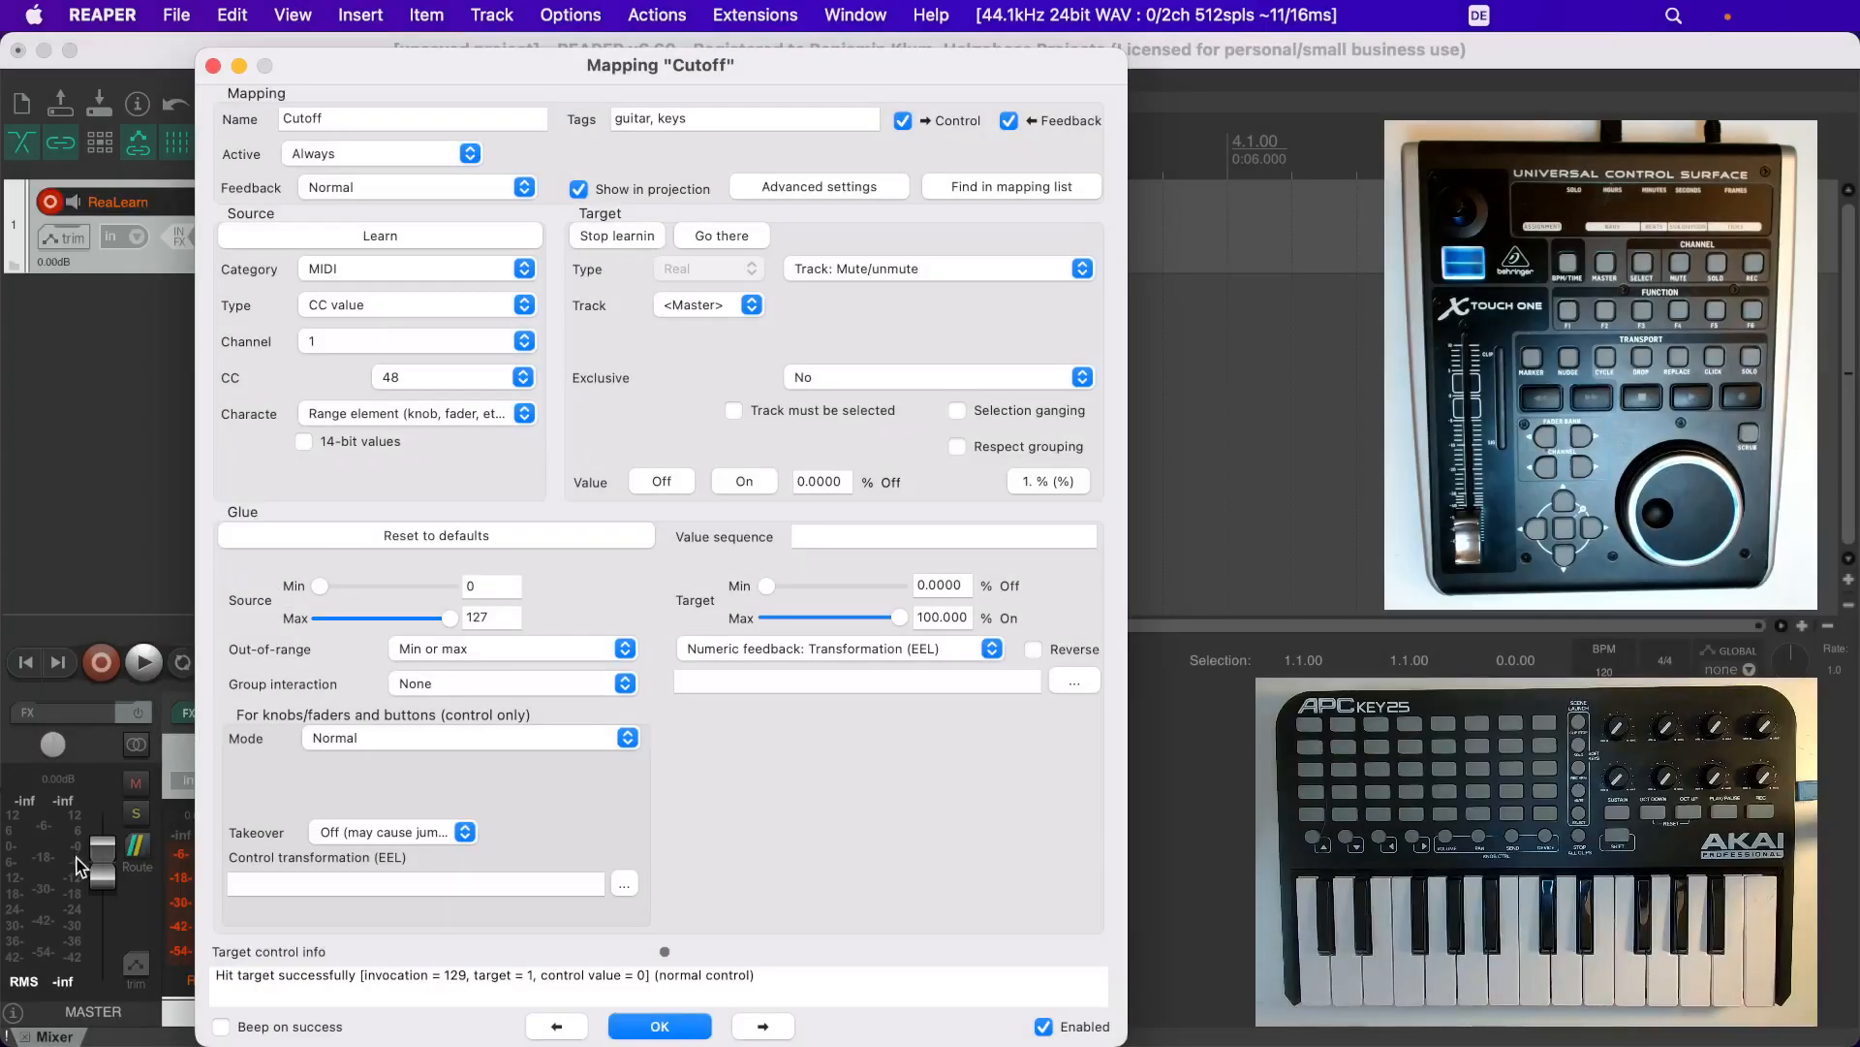
Learn the channel 1 CC 48 knob as the source and the master track's volume as the target
{"action": "left_click_drag", "start_coordinate": [77, 858], "coordinate": [97, 869]}
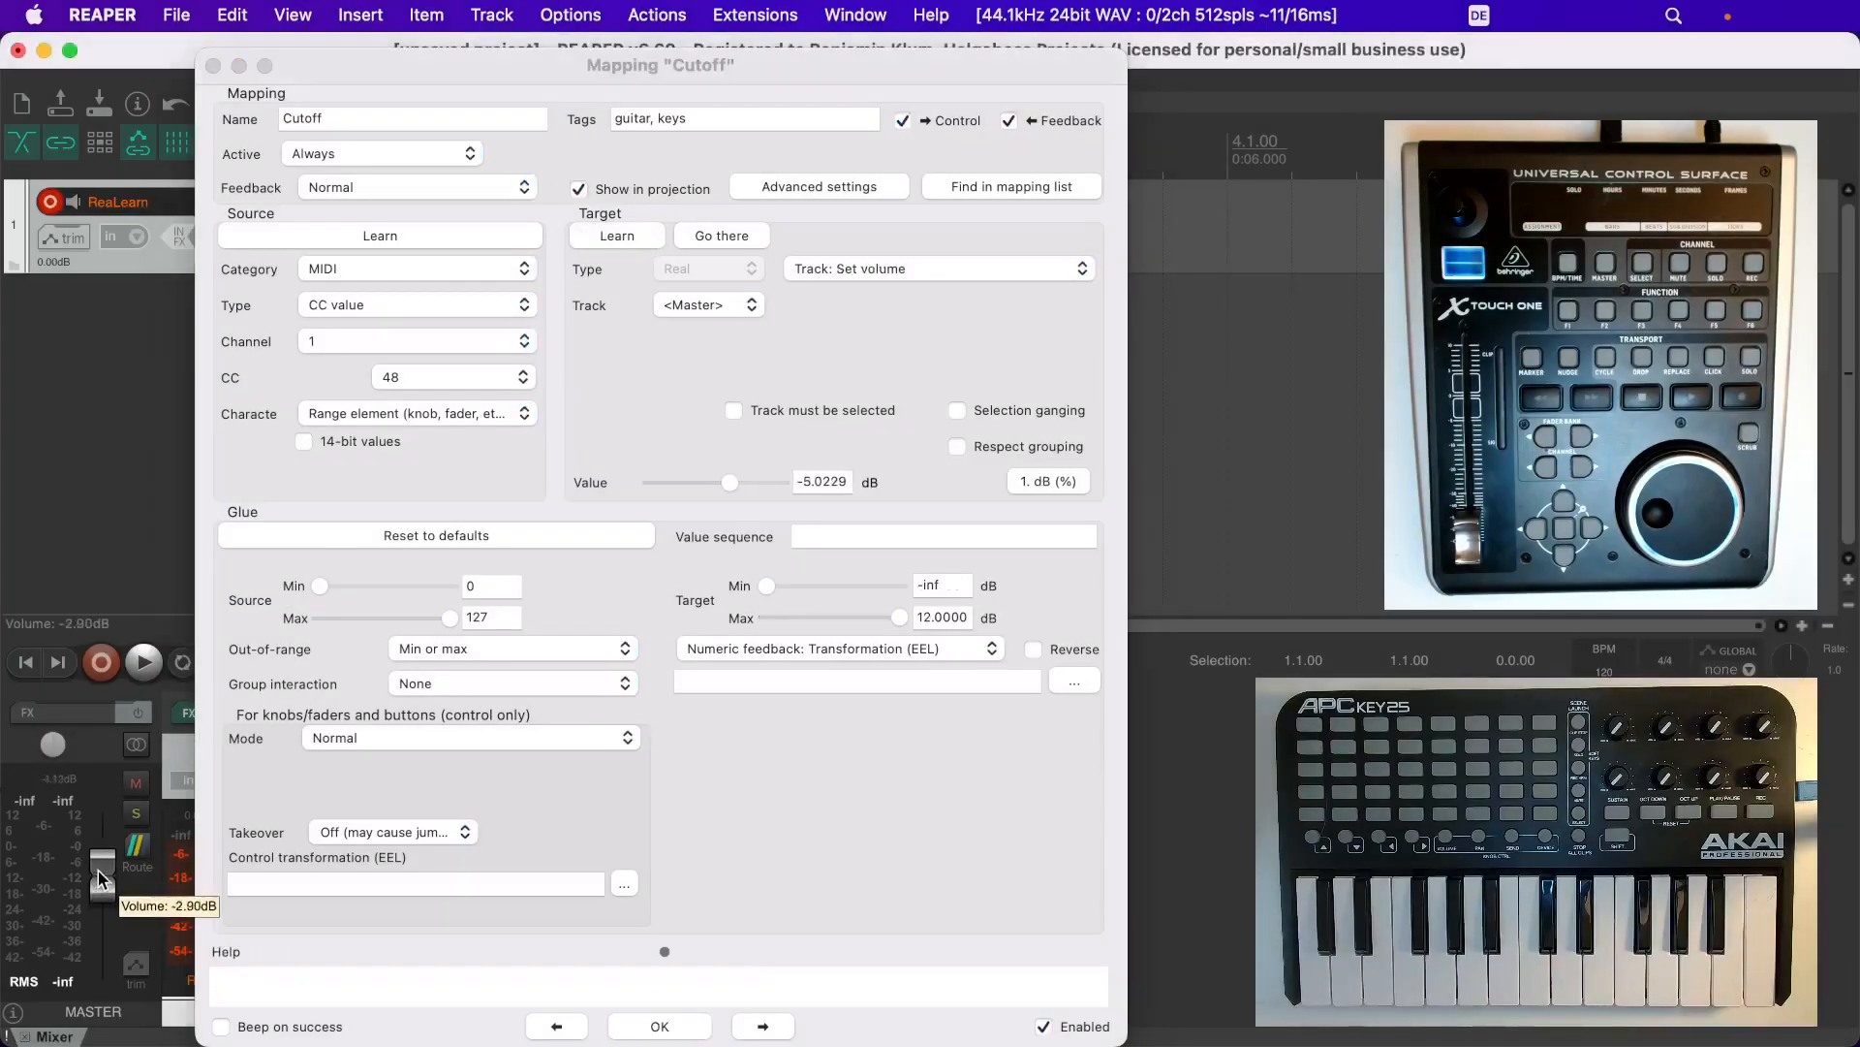
{"action": "left_click", "coordinate": [410, 235]}
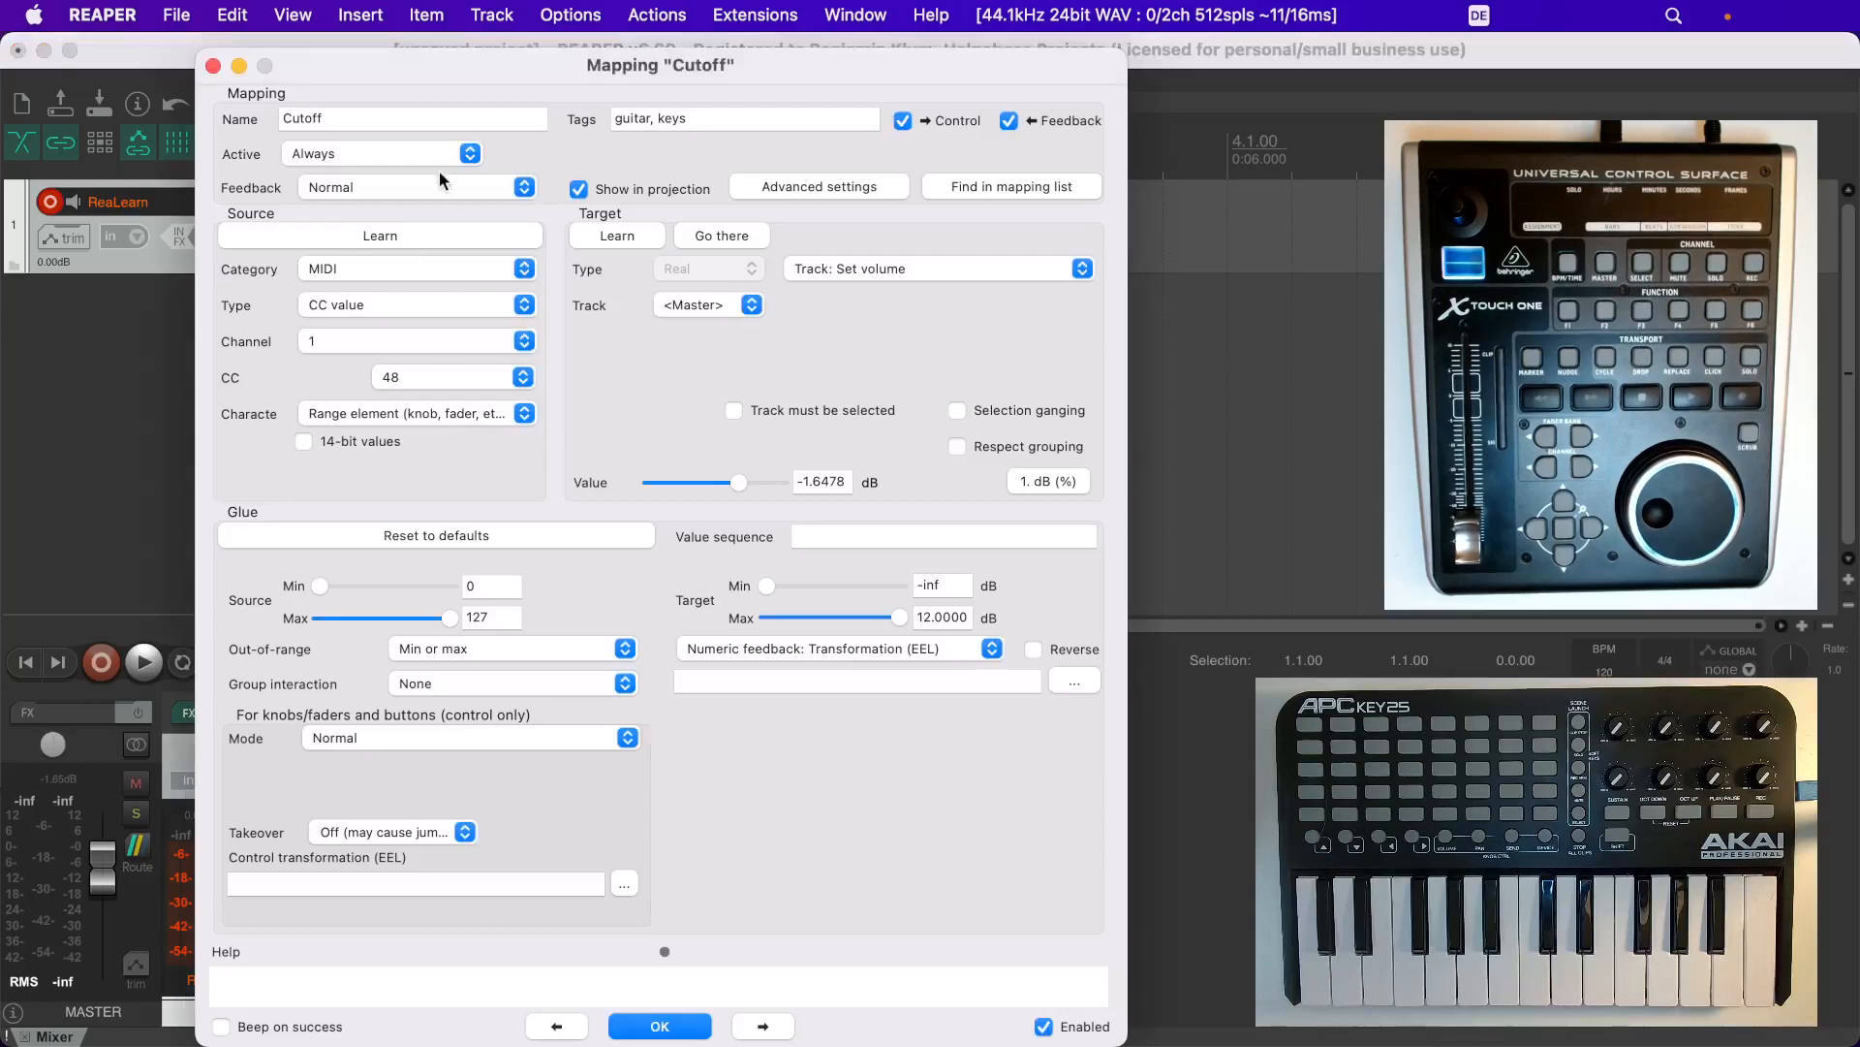
Switch ReaLearn's MIDI input and output to 6. BEHRINGER - X-Touch One and close the plug-in window
{"action": "left_click", "coordinate": [1032, 189]}
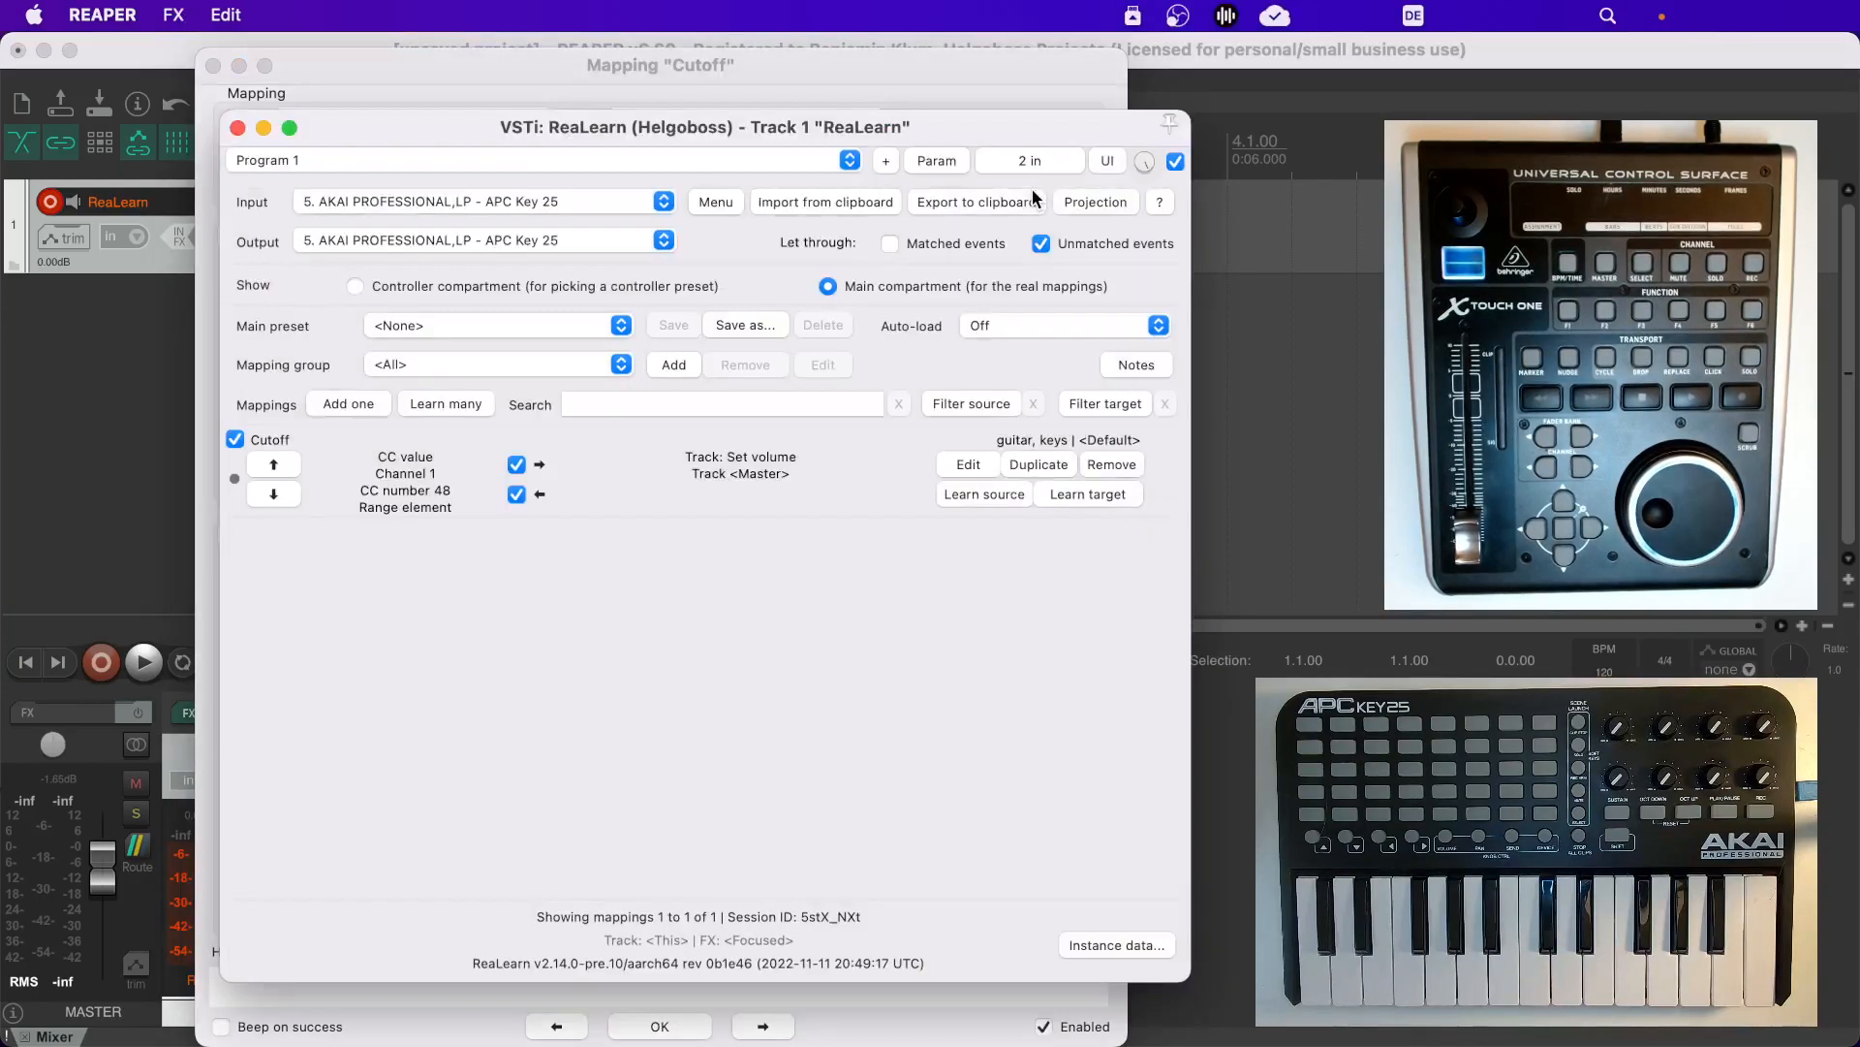
{"action": "left_click", "coordinate": [459, 205]}
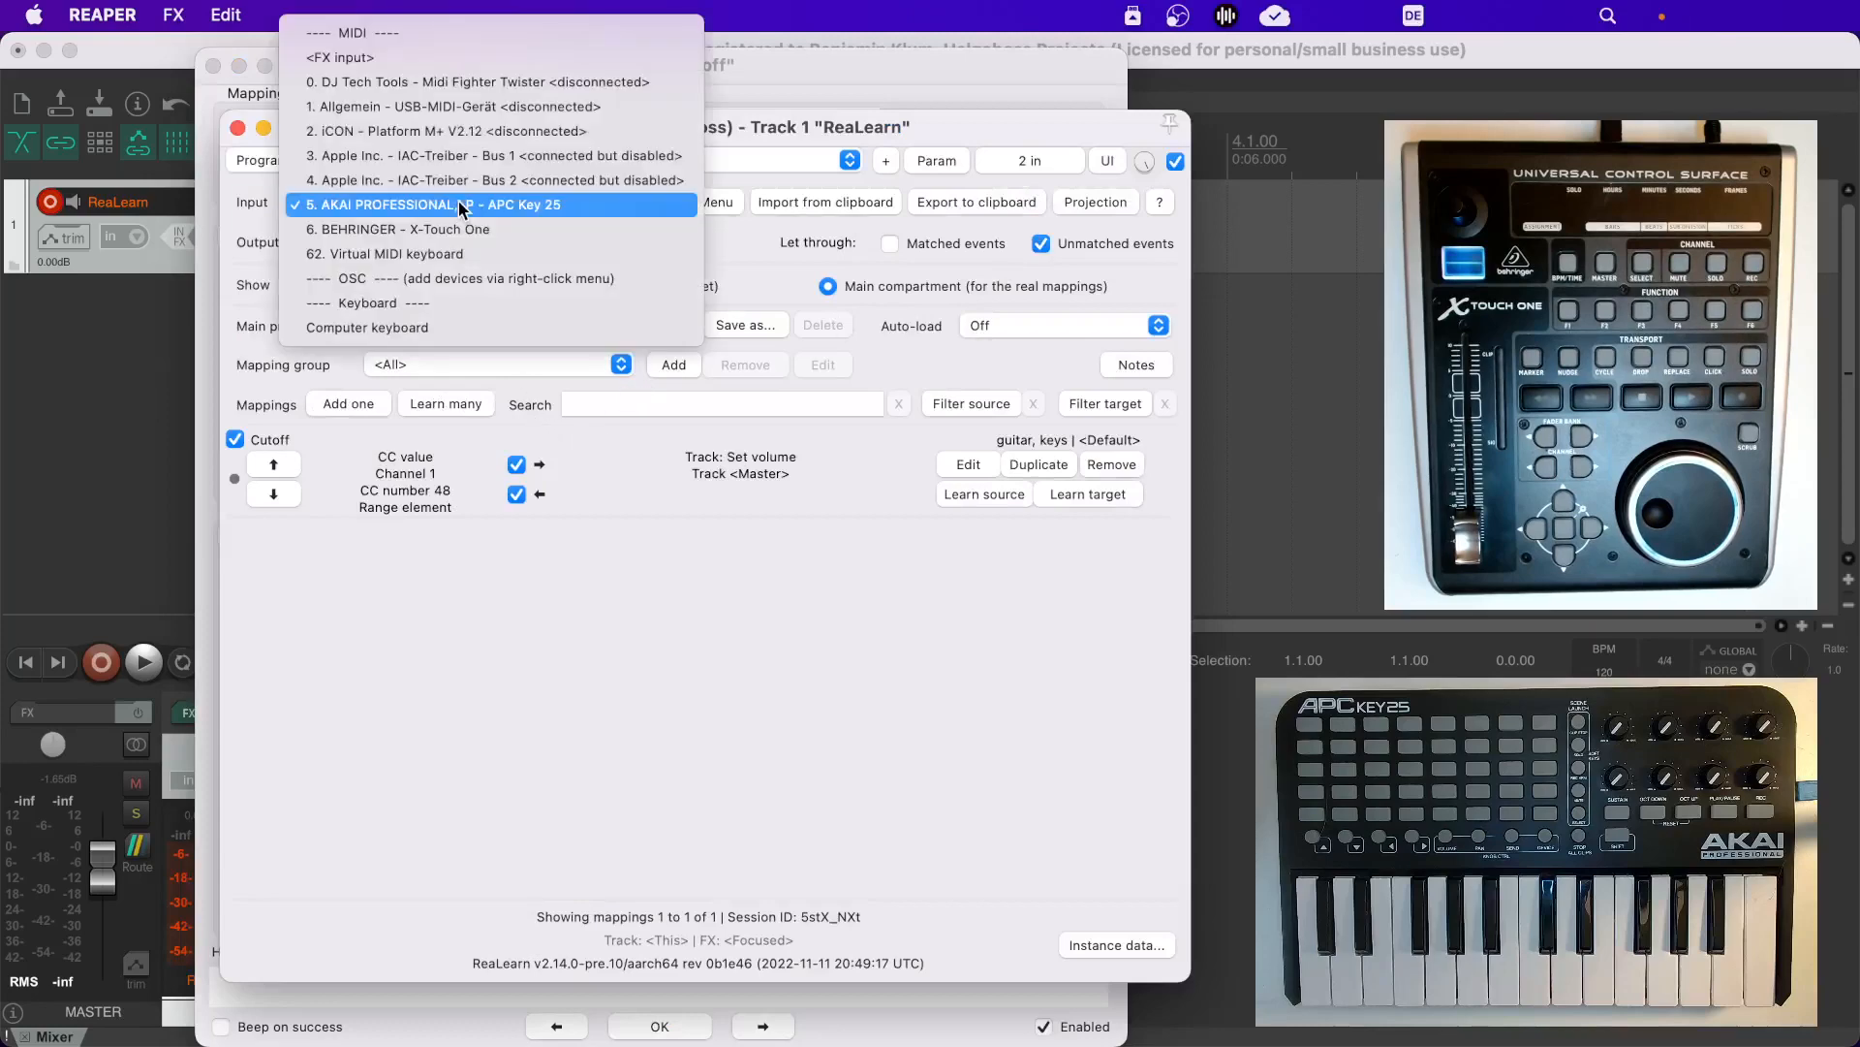
{"action": "left_click", "coordinate": [456, 229]}
{"action": "left_click", "coordinate": [457, 237]}
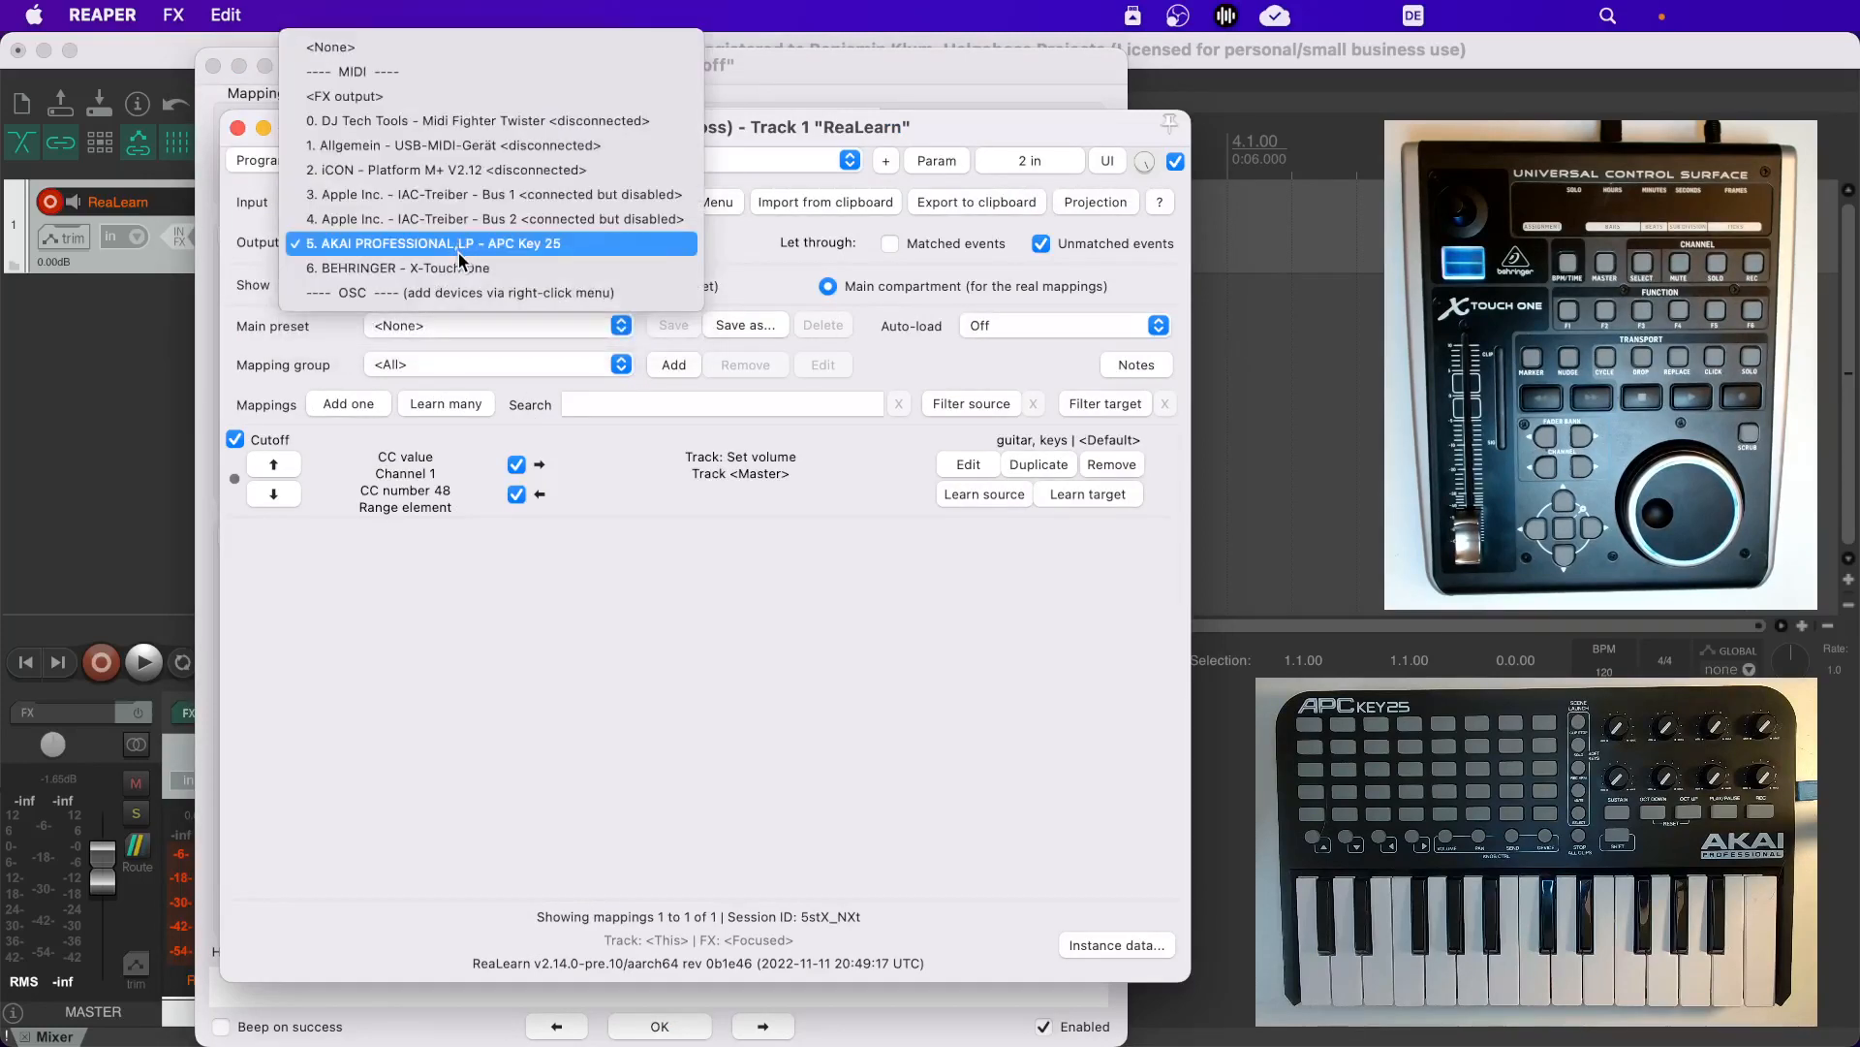
{"action": "left_click", "coordinate": [458, 267]}
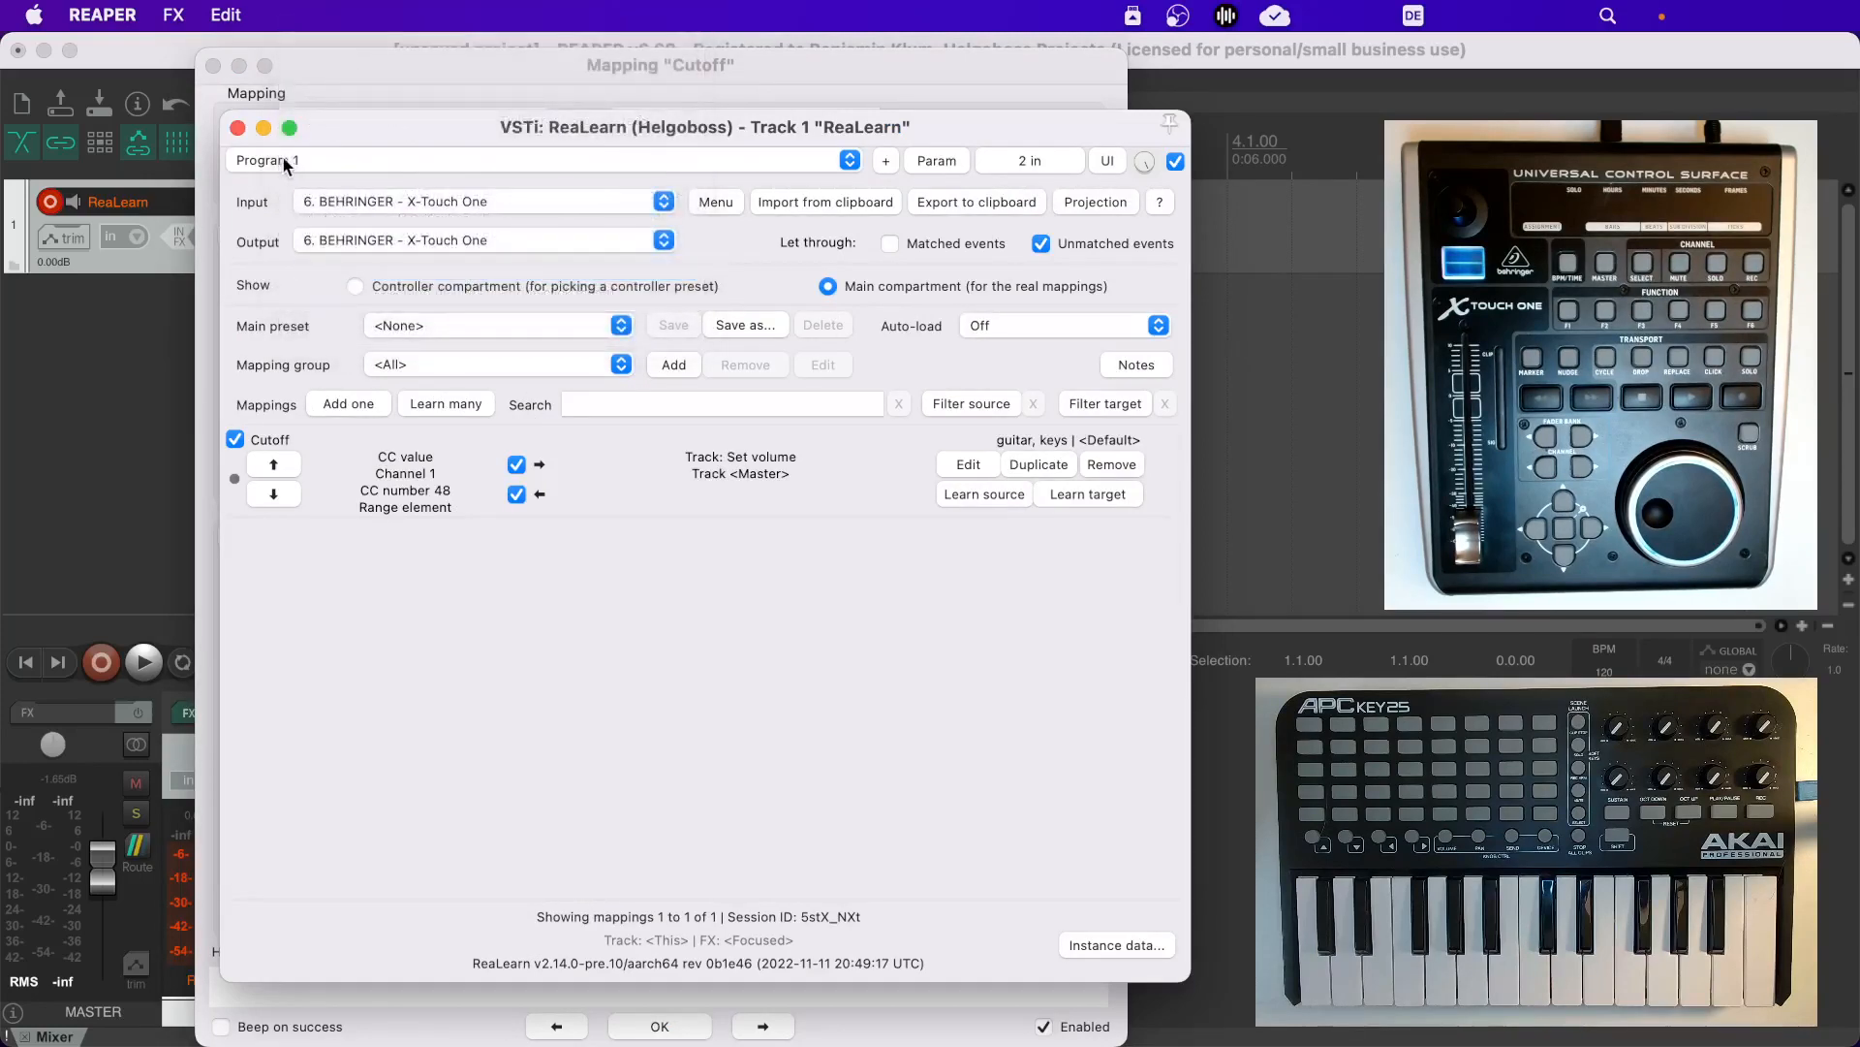
{"action": "left_click", "coordinate": [236, 127]}
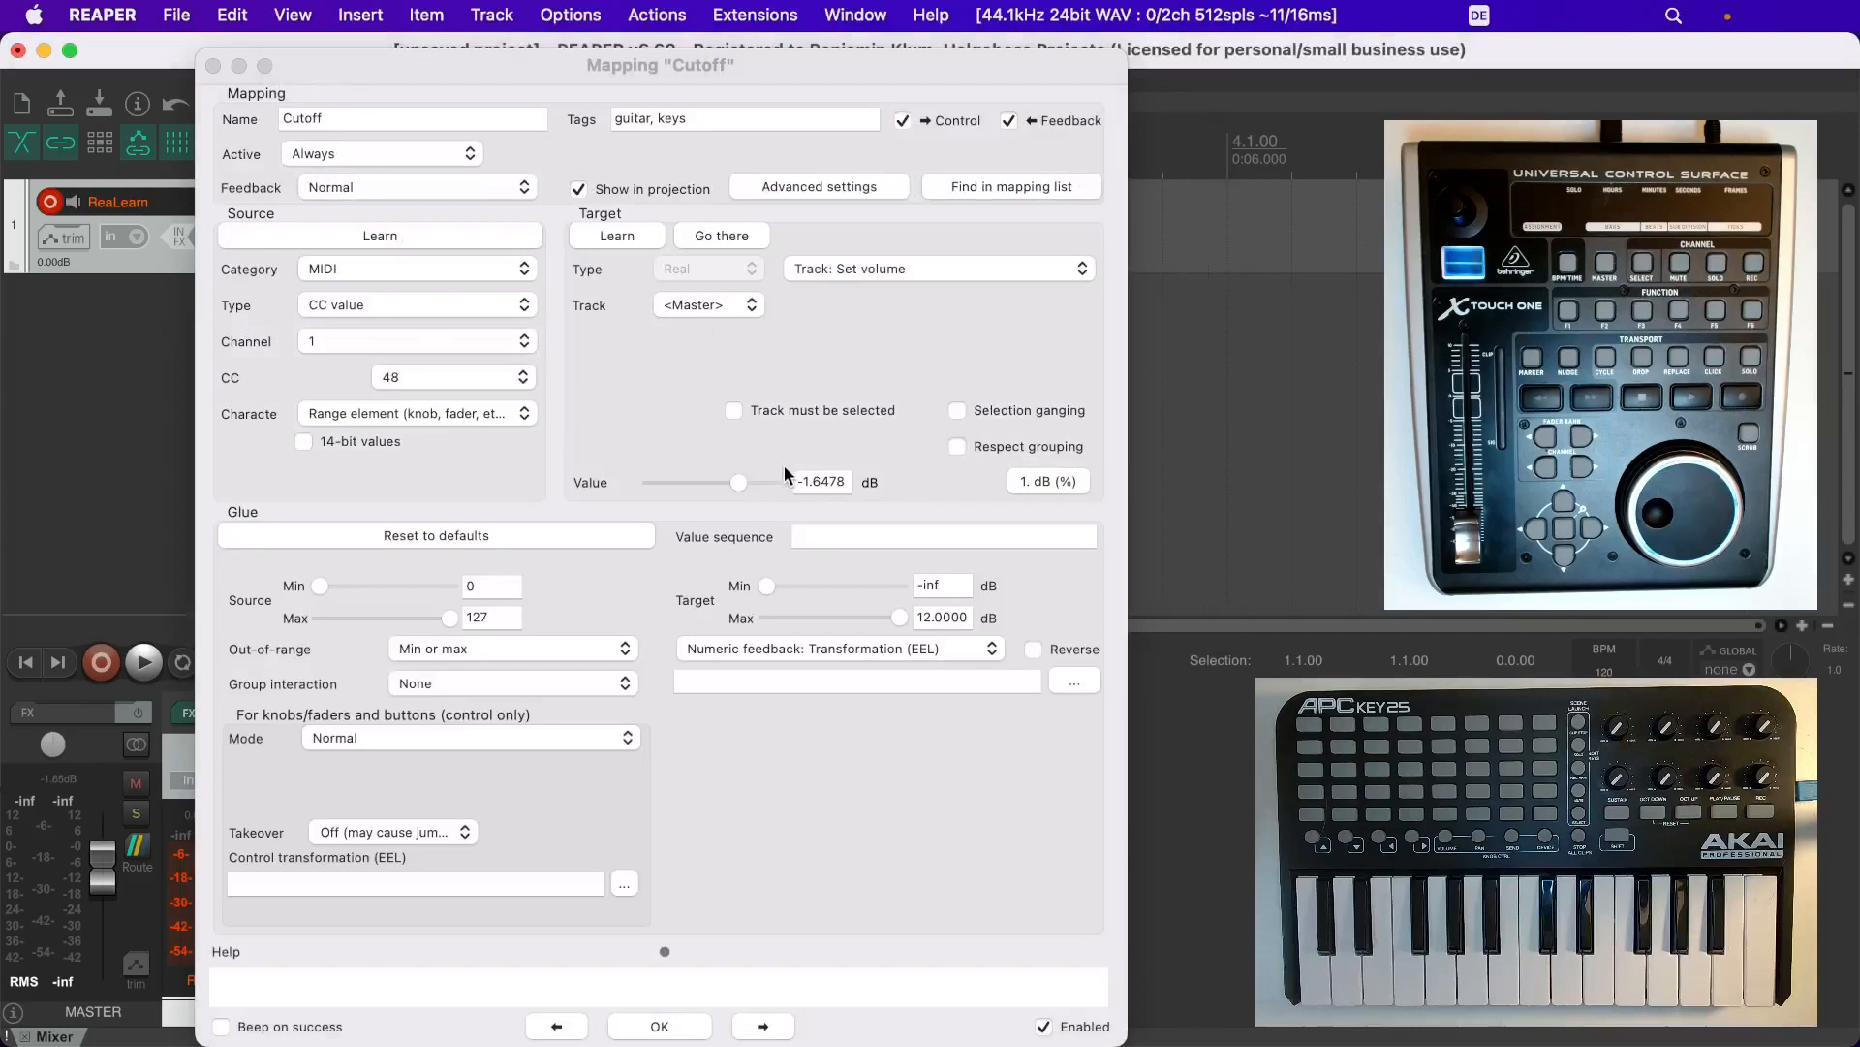
Learn the X-Touch One jog wheel (channel 1, CC 60) as the source and set its character to Encoder (relative type 3)
{"action": "left_click", "coordinate": [347, 236]}
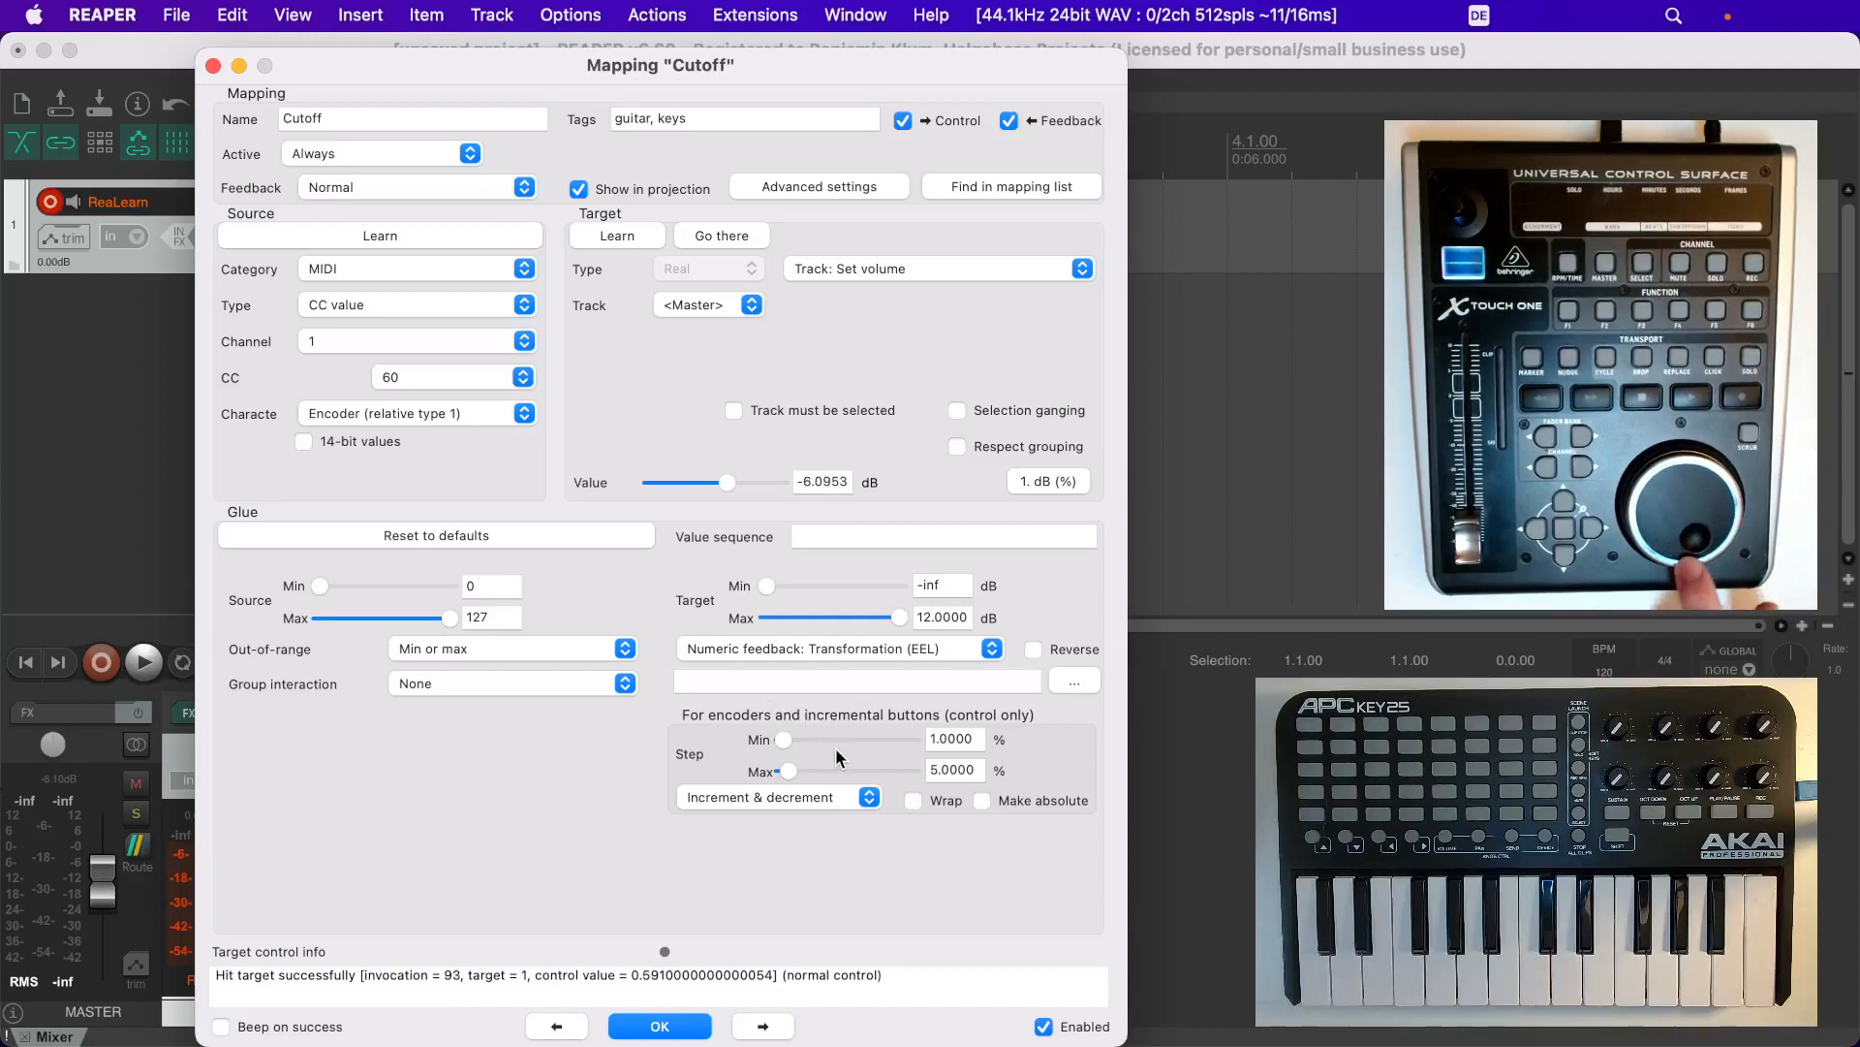
{"action": "left_click", "coordinate": [514, 415]}
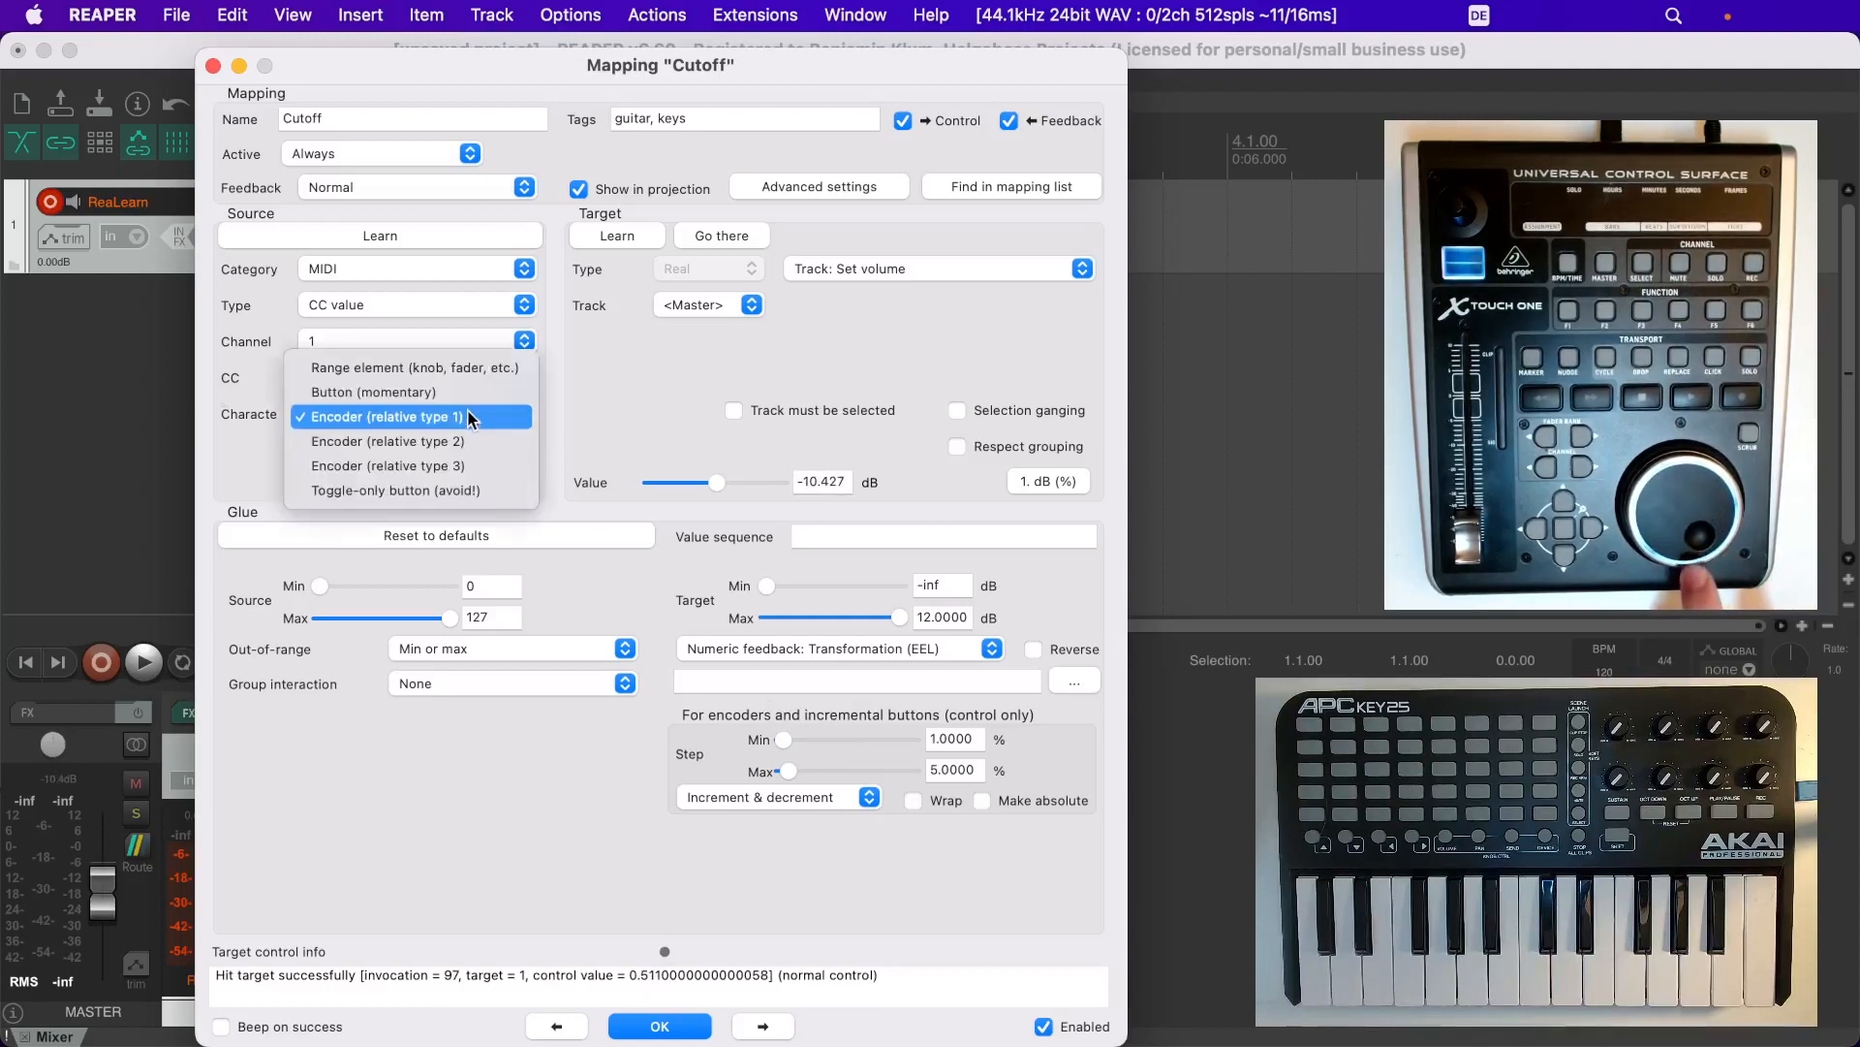
{"action": "left_click", "coordinate": [462, 466]}
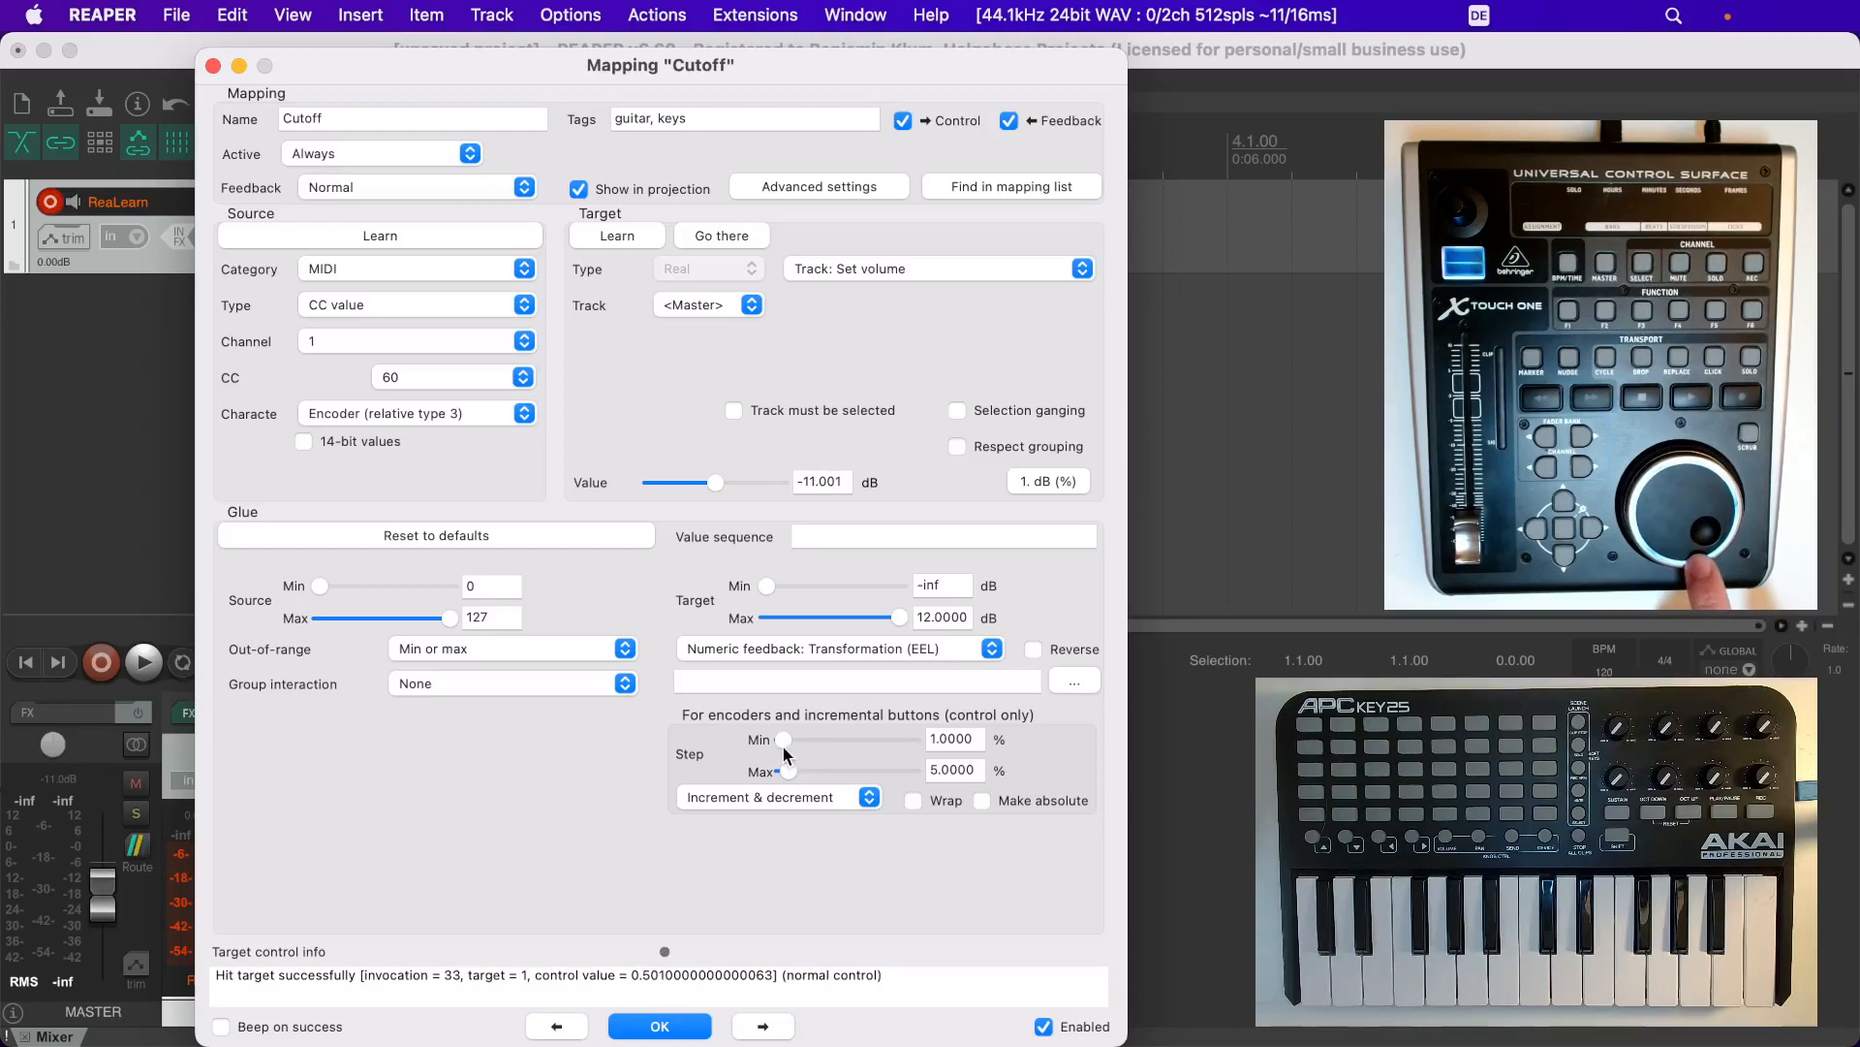
Try an encoder step minimum of 25 % and set both the minimum and maximum step size to 0.1 %
{"action": "left_click_drag", "start_coordinate": [783, 740], "coordinate": [815, 737]}
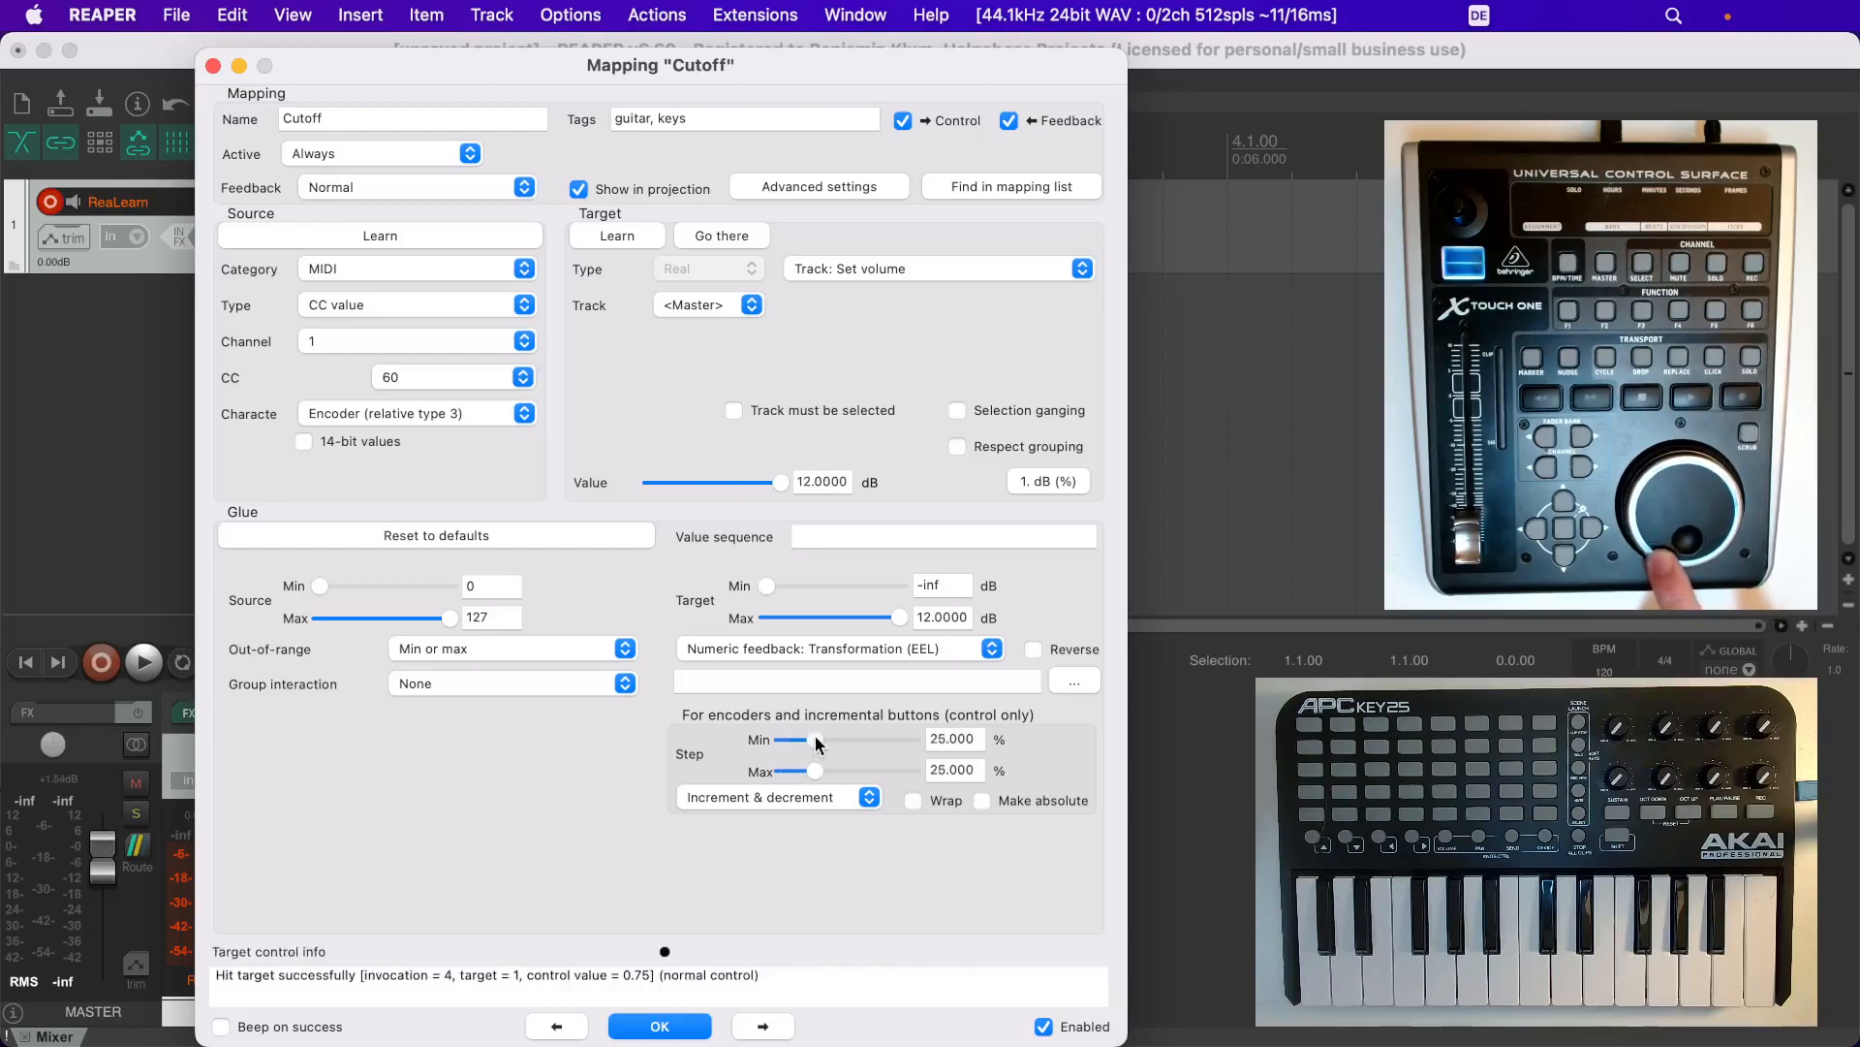
{"action": "left_click_drag", "start_coordinate": [816, 740], "coordinate": [775, 741]}
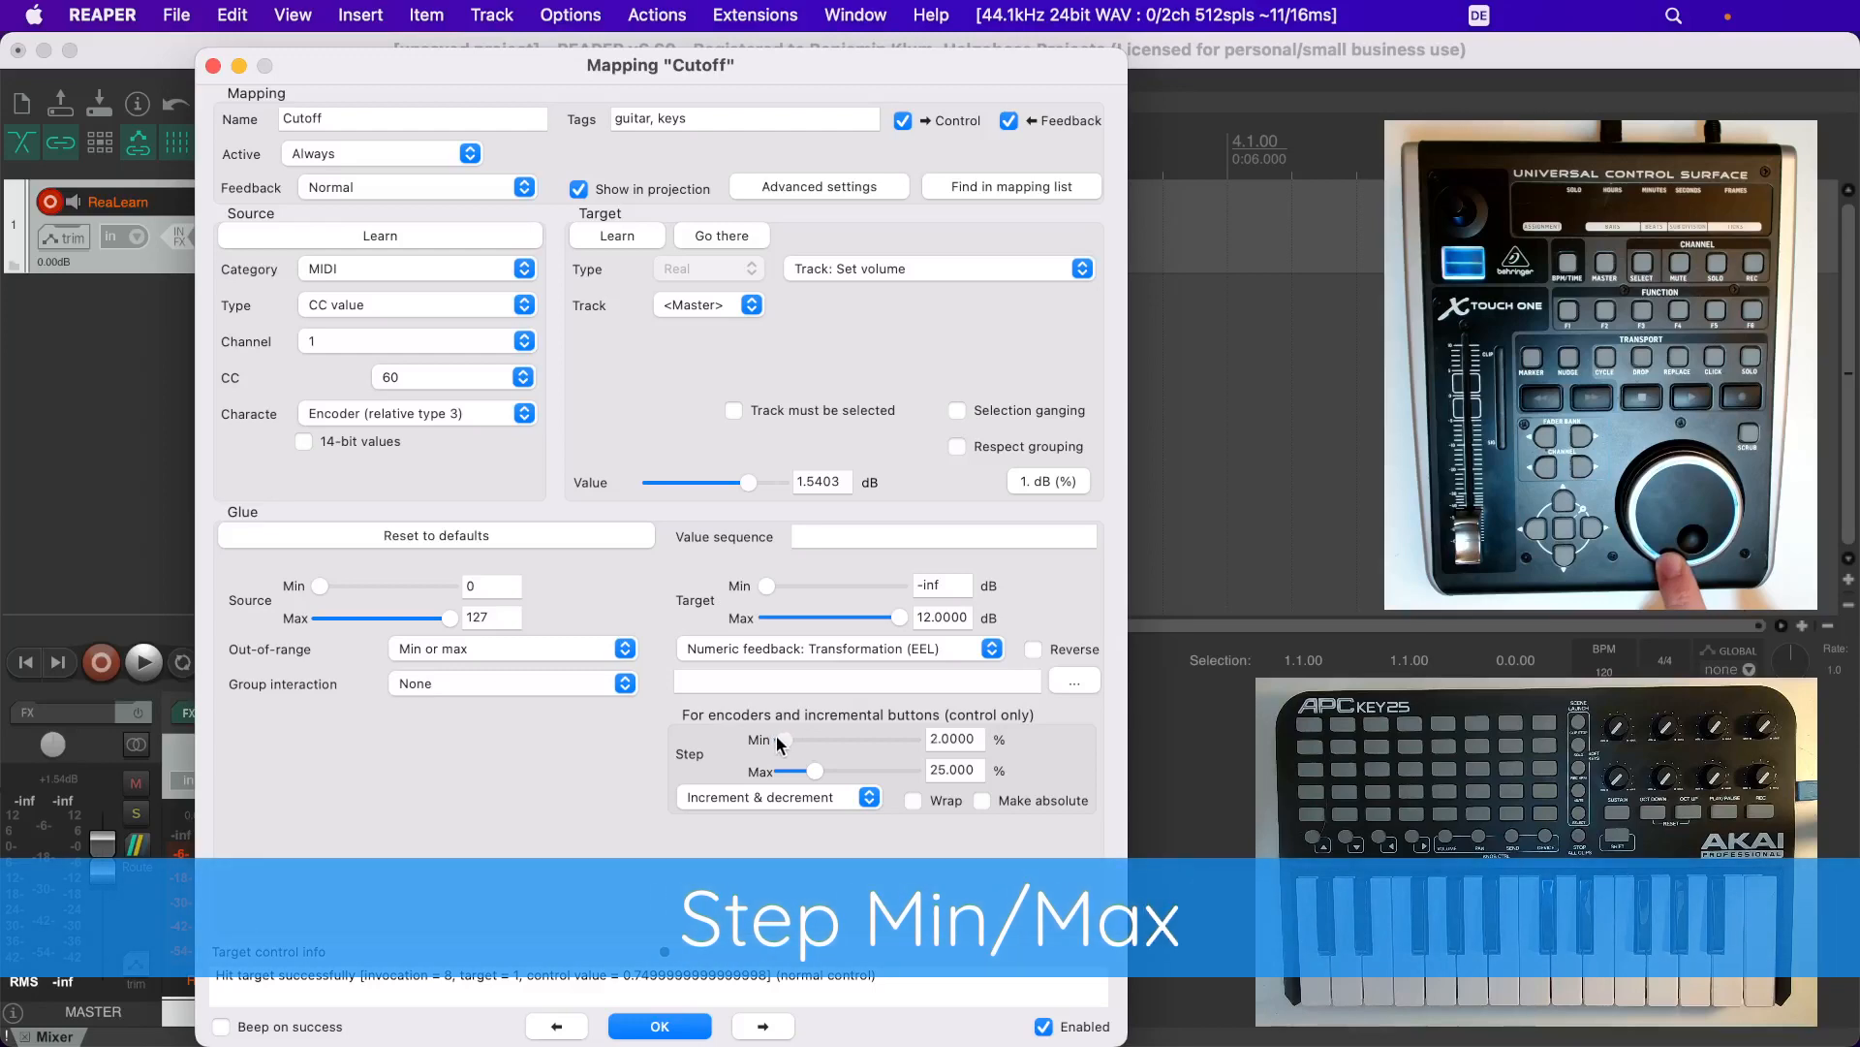
{"action": "double_click", "coordinate": [955, 738]}
{"action": "type", "text": "0.1"}
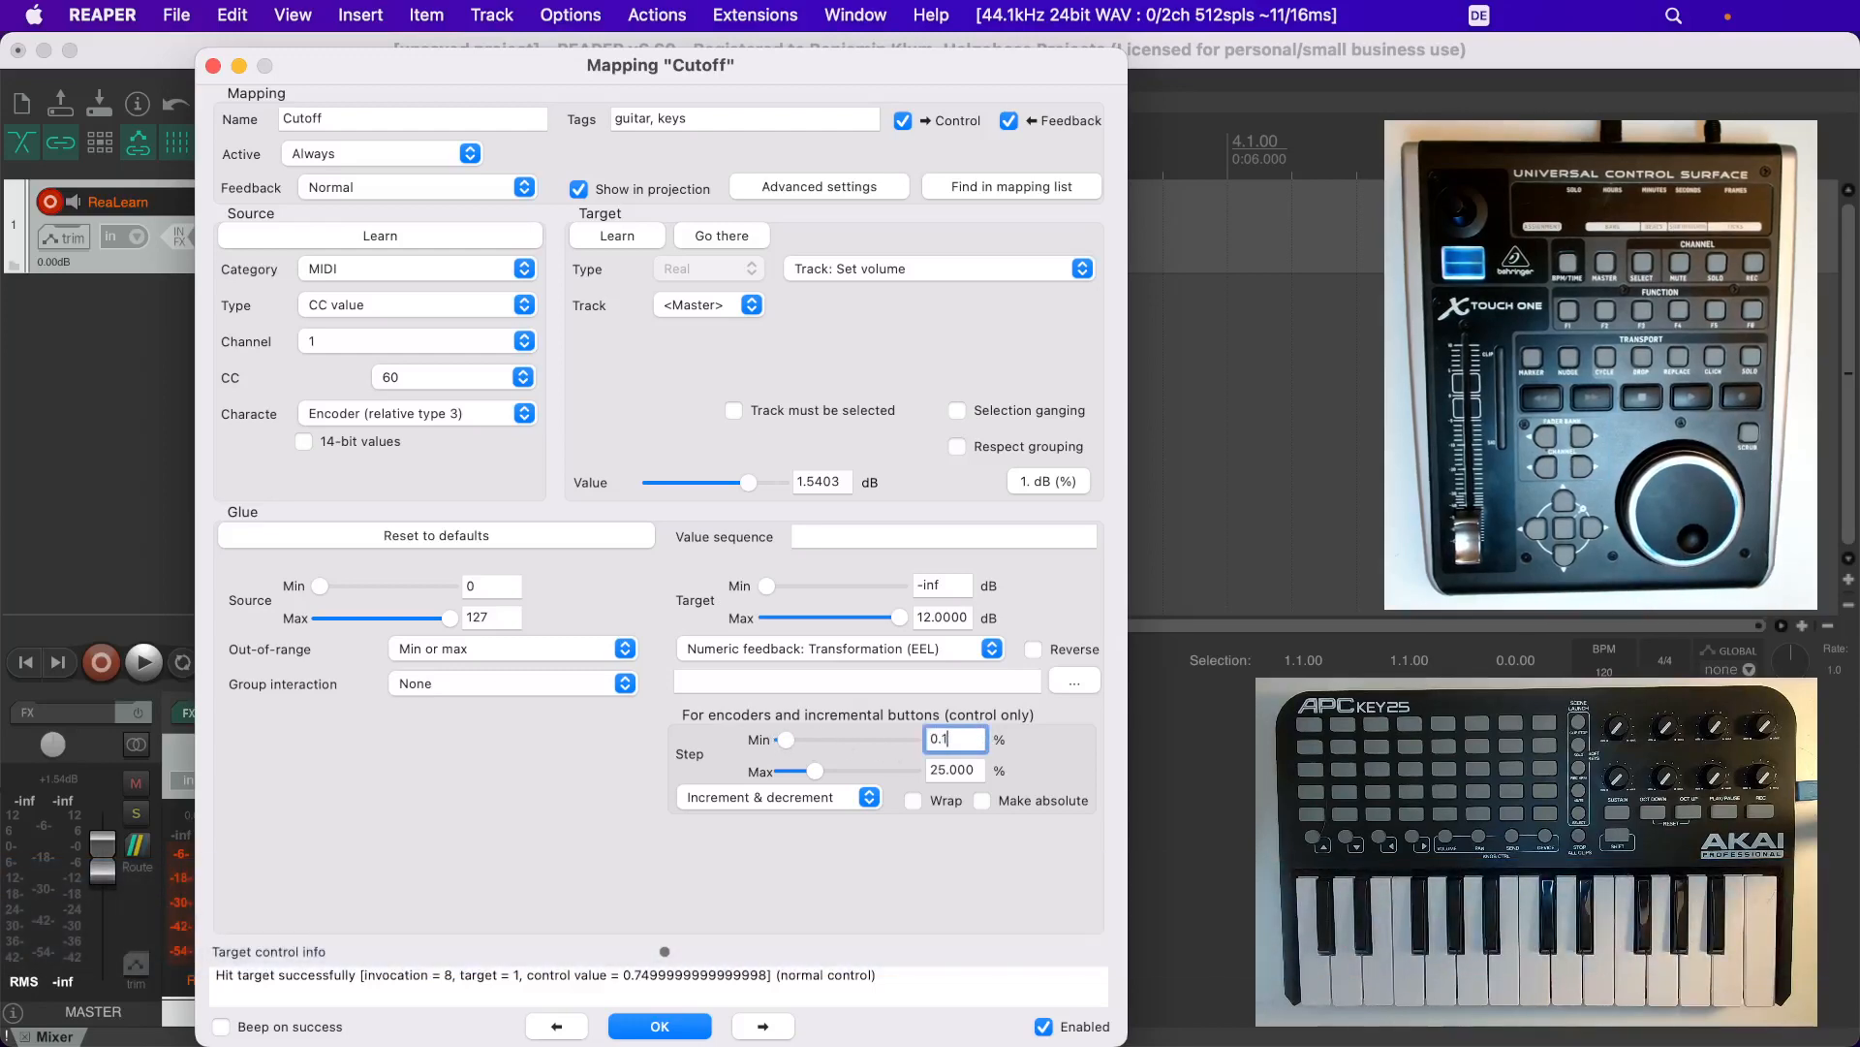
{"action": "key", "text": "Tab"}
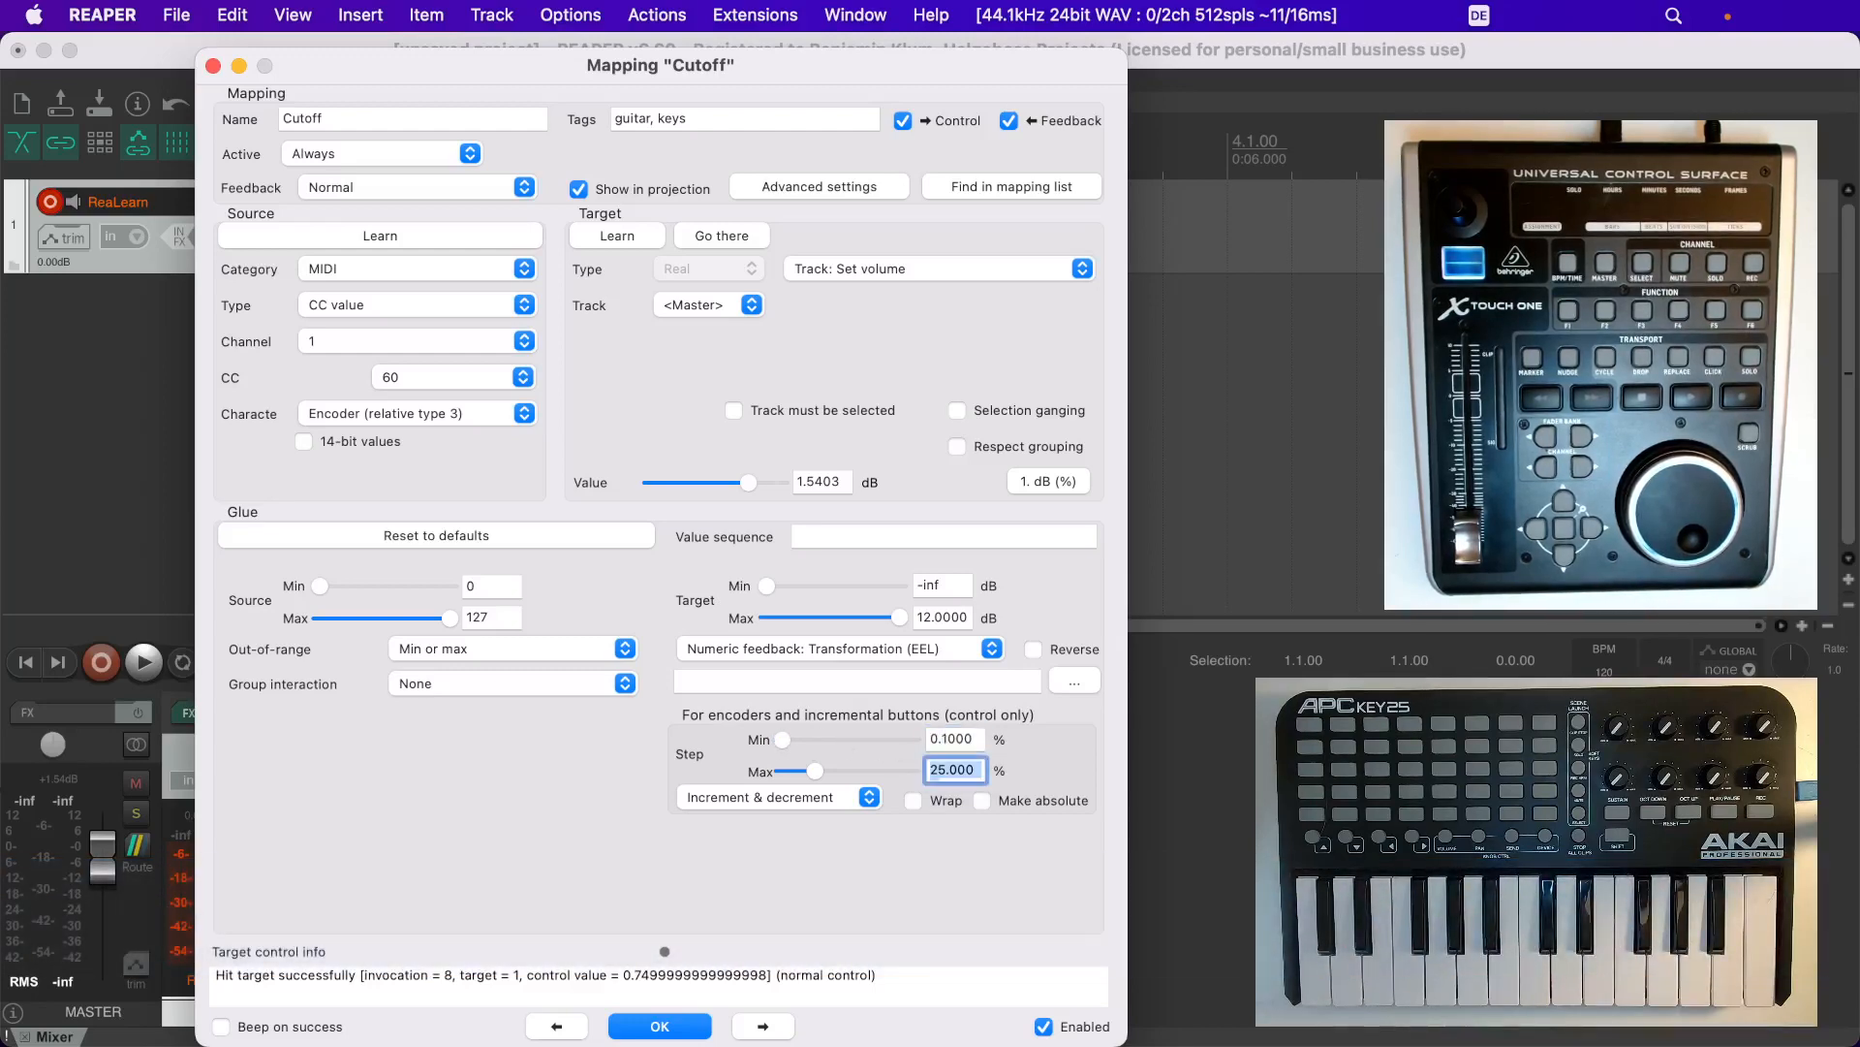
{"action": "type", "text": "0.1"}
{"action": "key", "text": "Tab"}
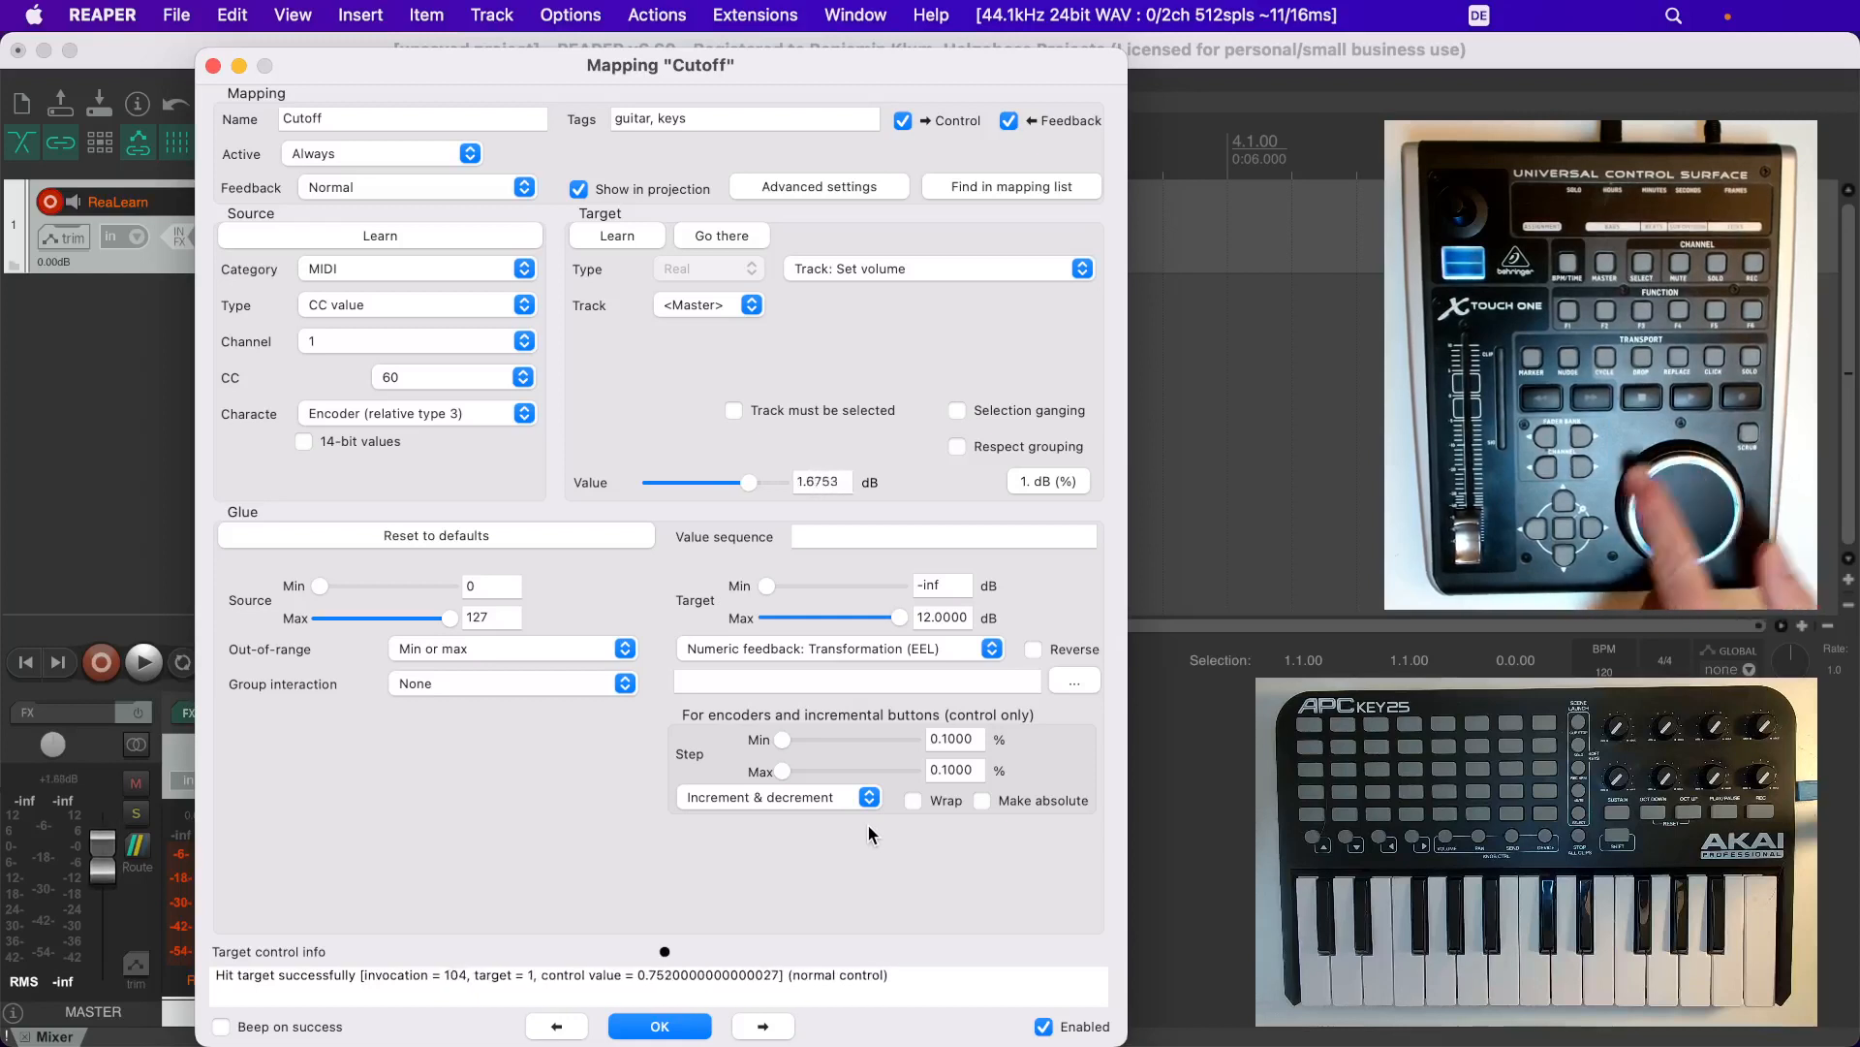
Set the encoder's minimum and maximum step size to 0.5 % and enable Wrap
{"action": "left_click", "coordinate": [960, 739]}
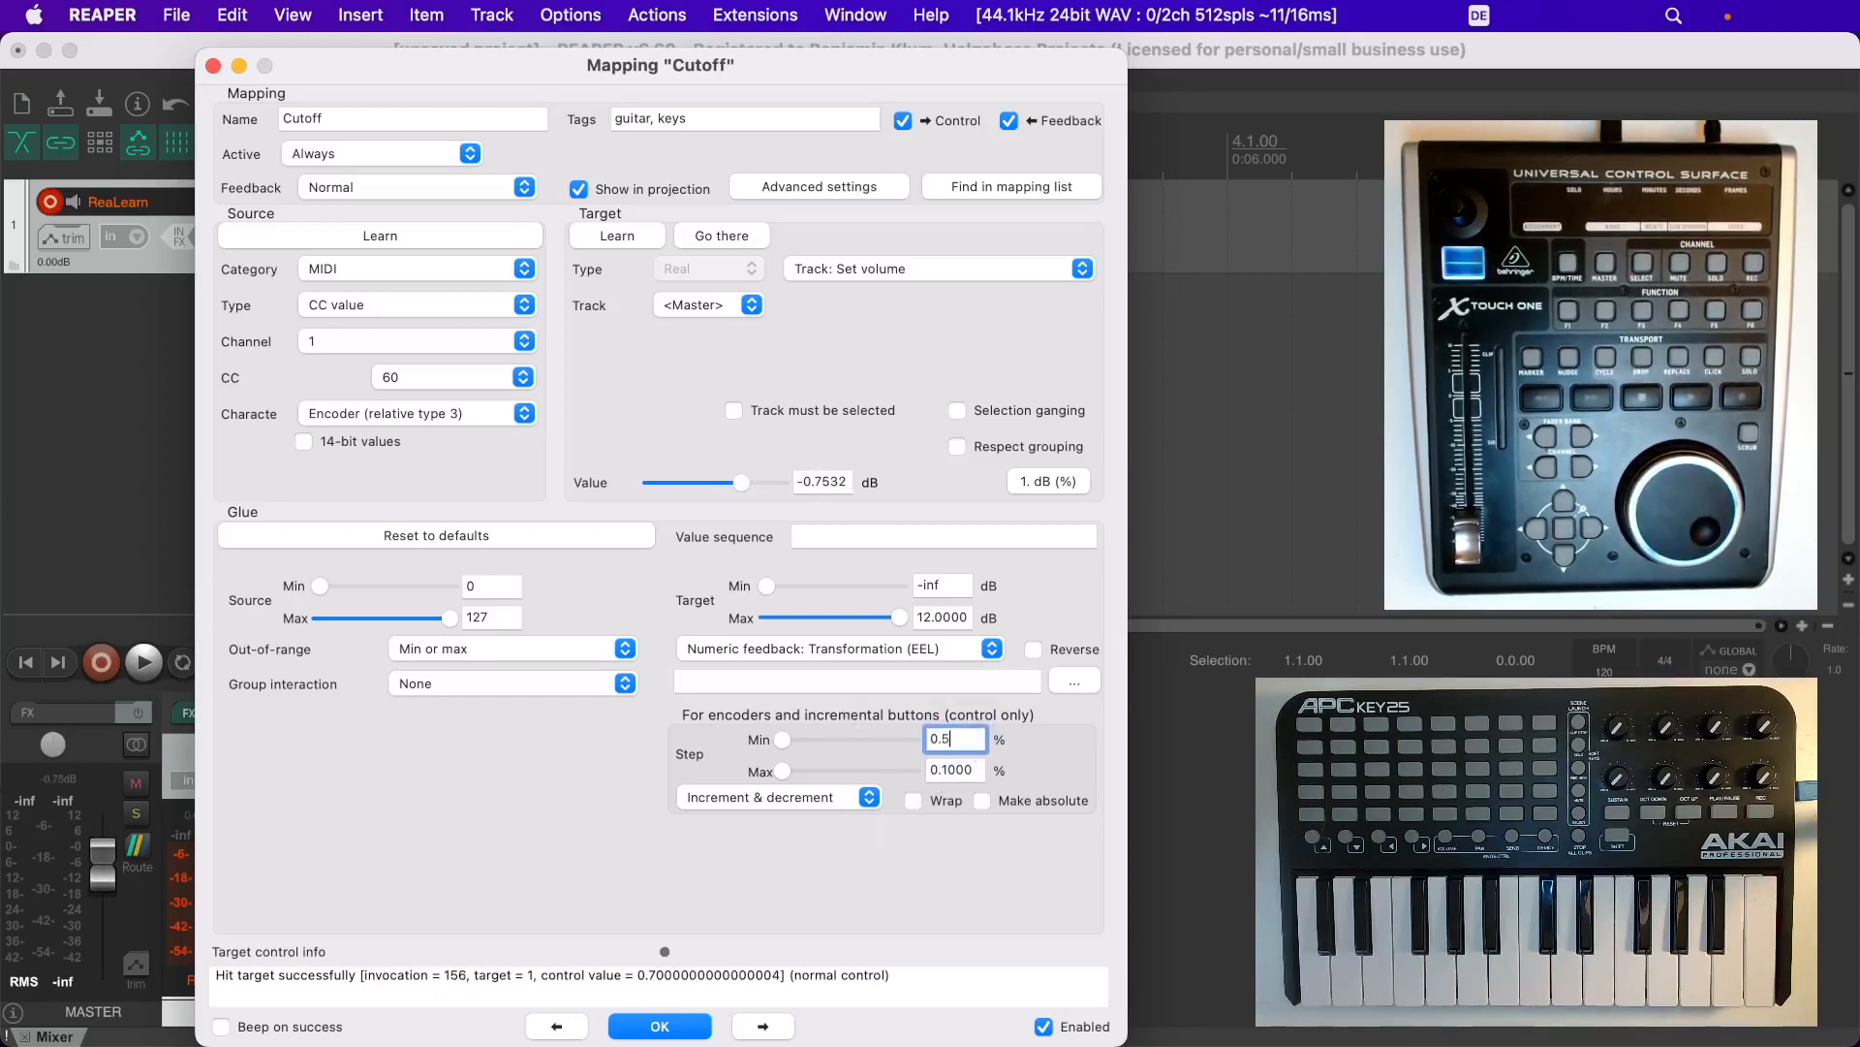
{"action": "key", "text": "Tab"}
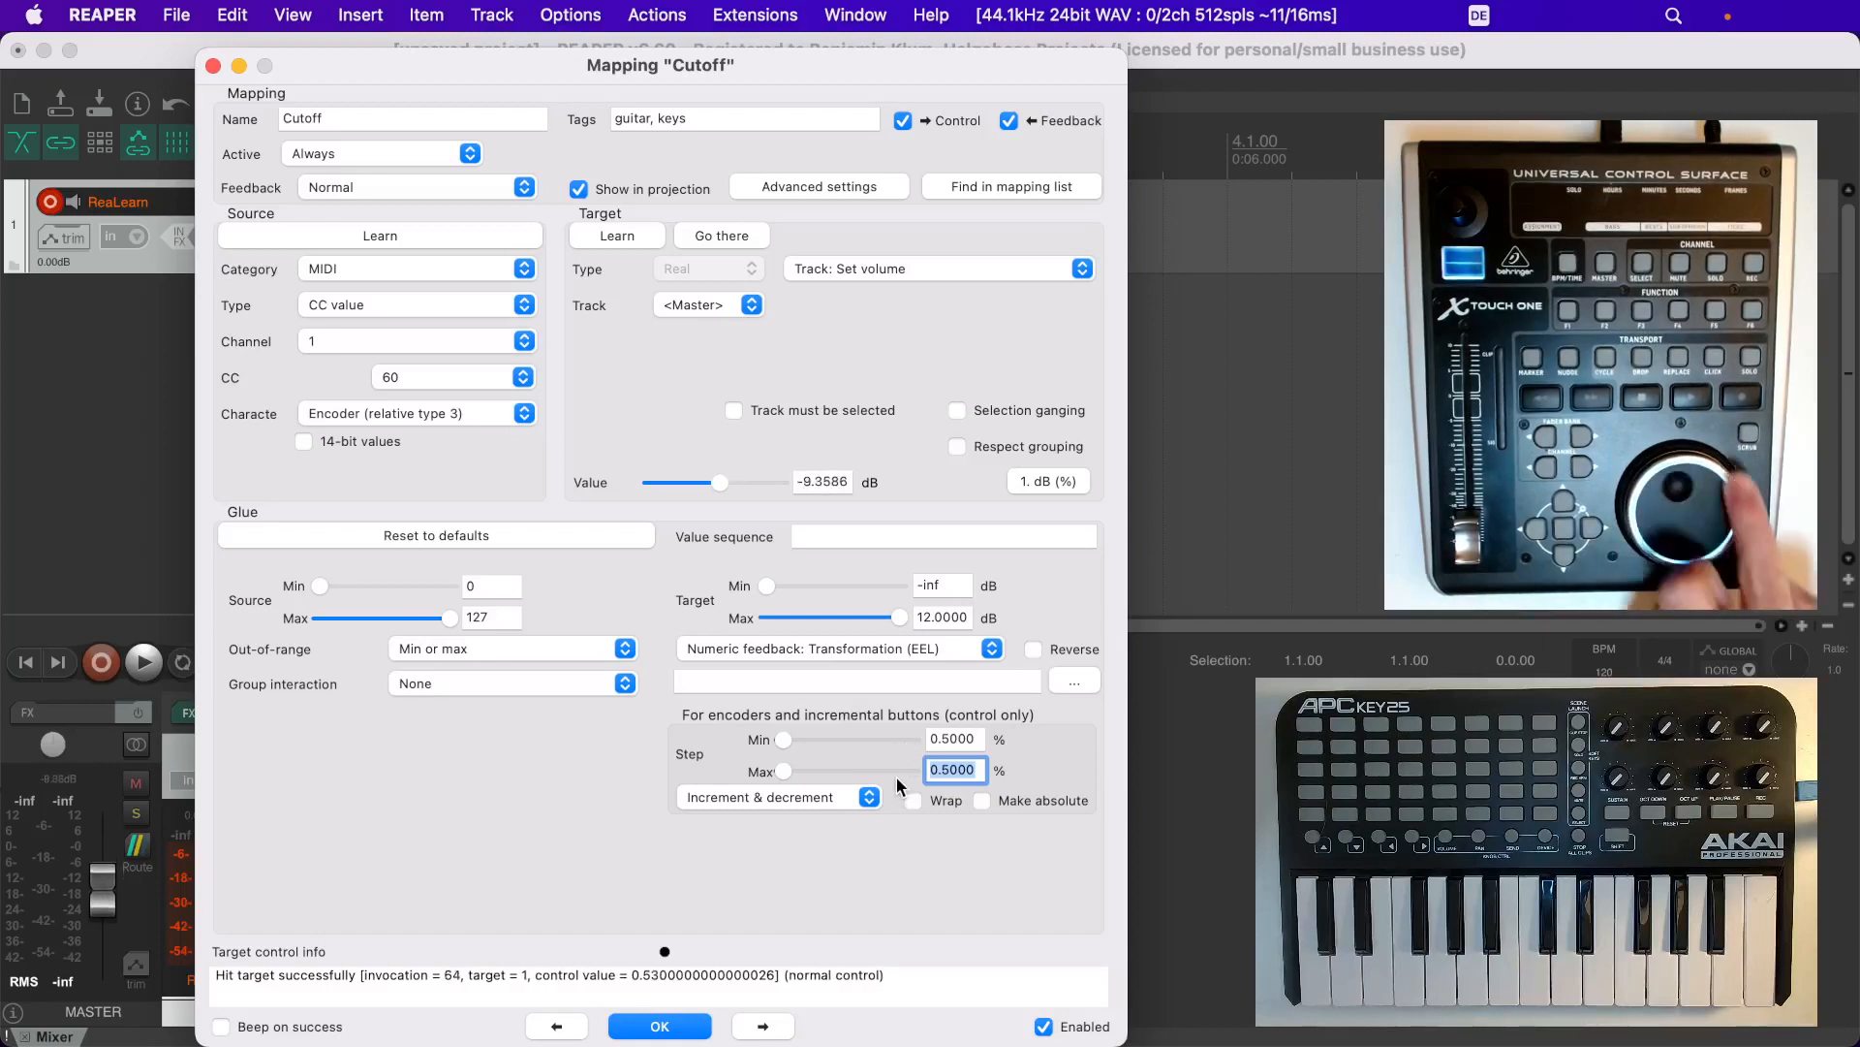
{"action": "left_click", "coordinate": [913, 800]}
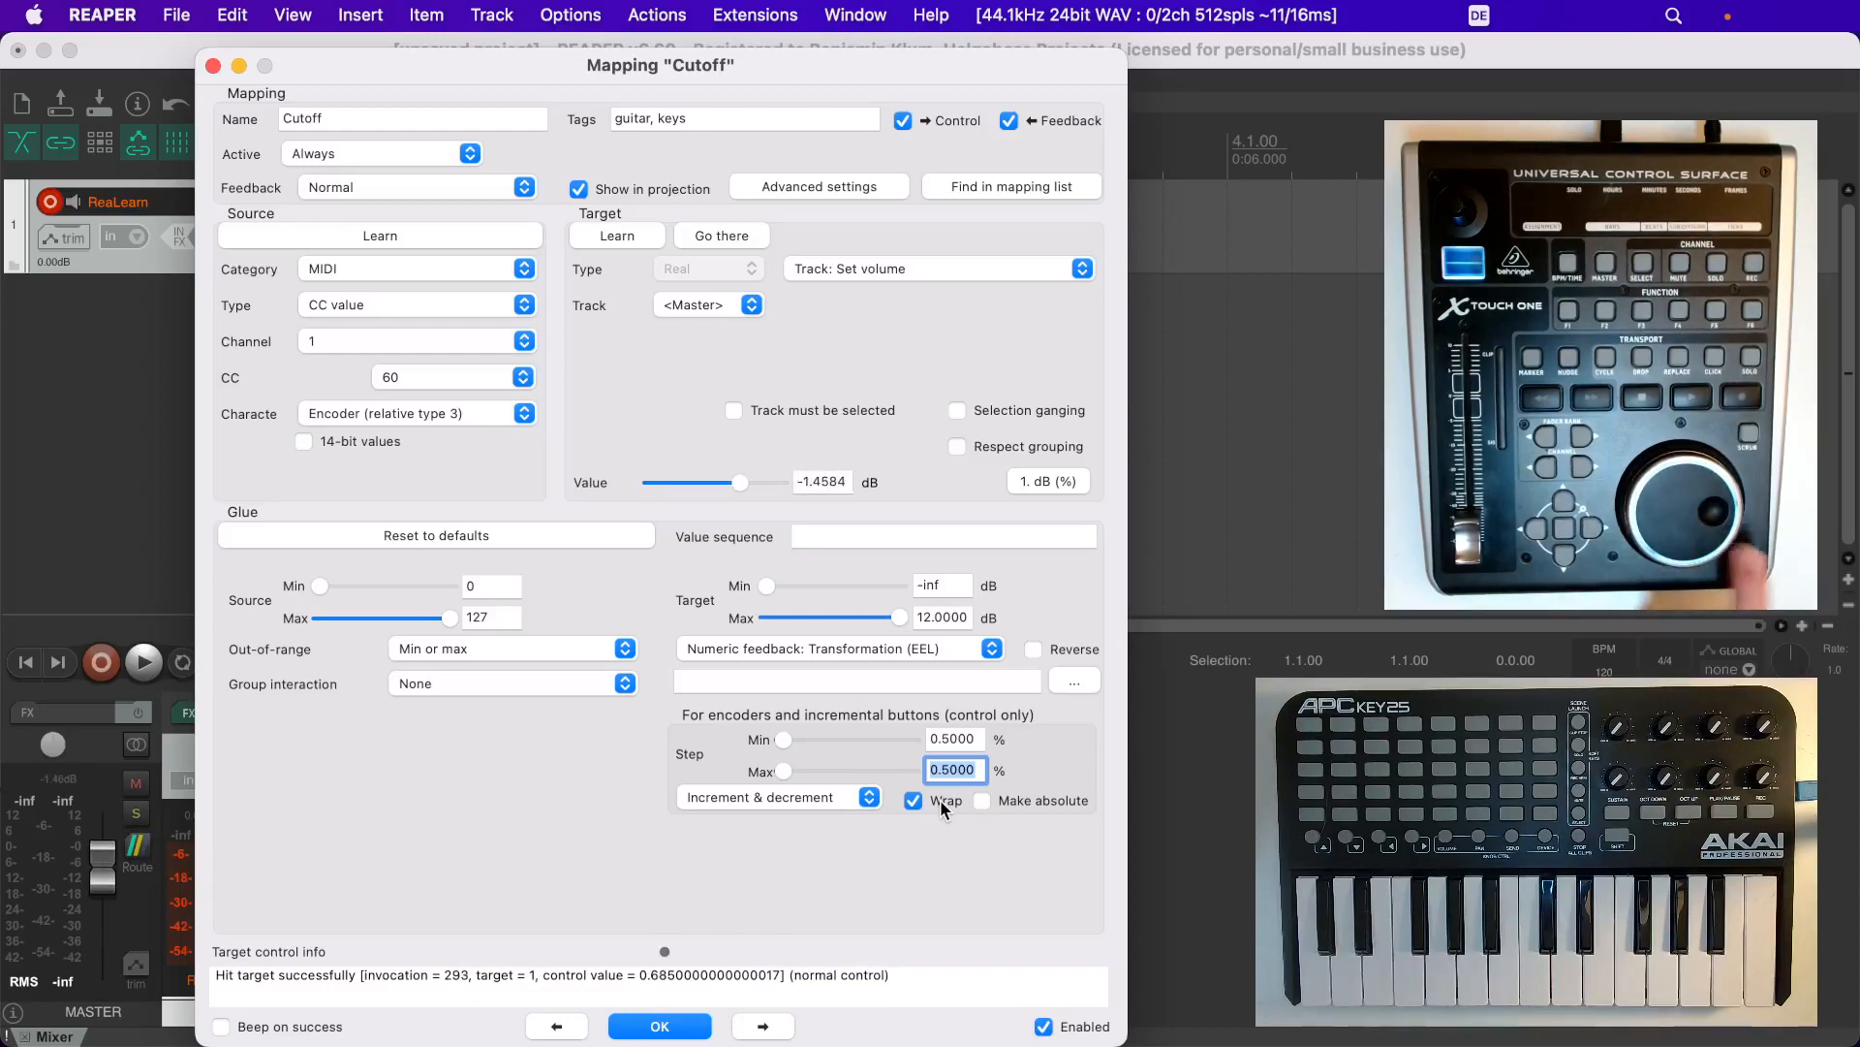
Try the Increment only filter for the encoder and restore it to Increment & decrement
{"action": "left_click", "coordinate": [847, 796]}
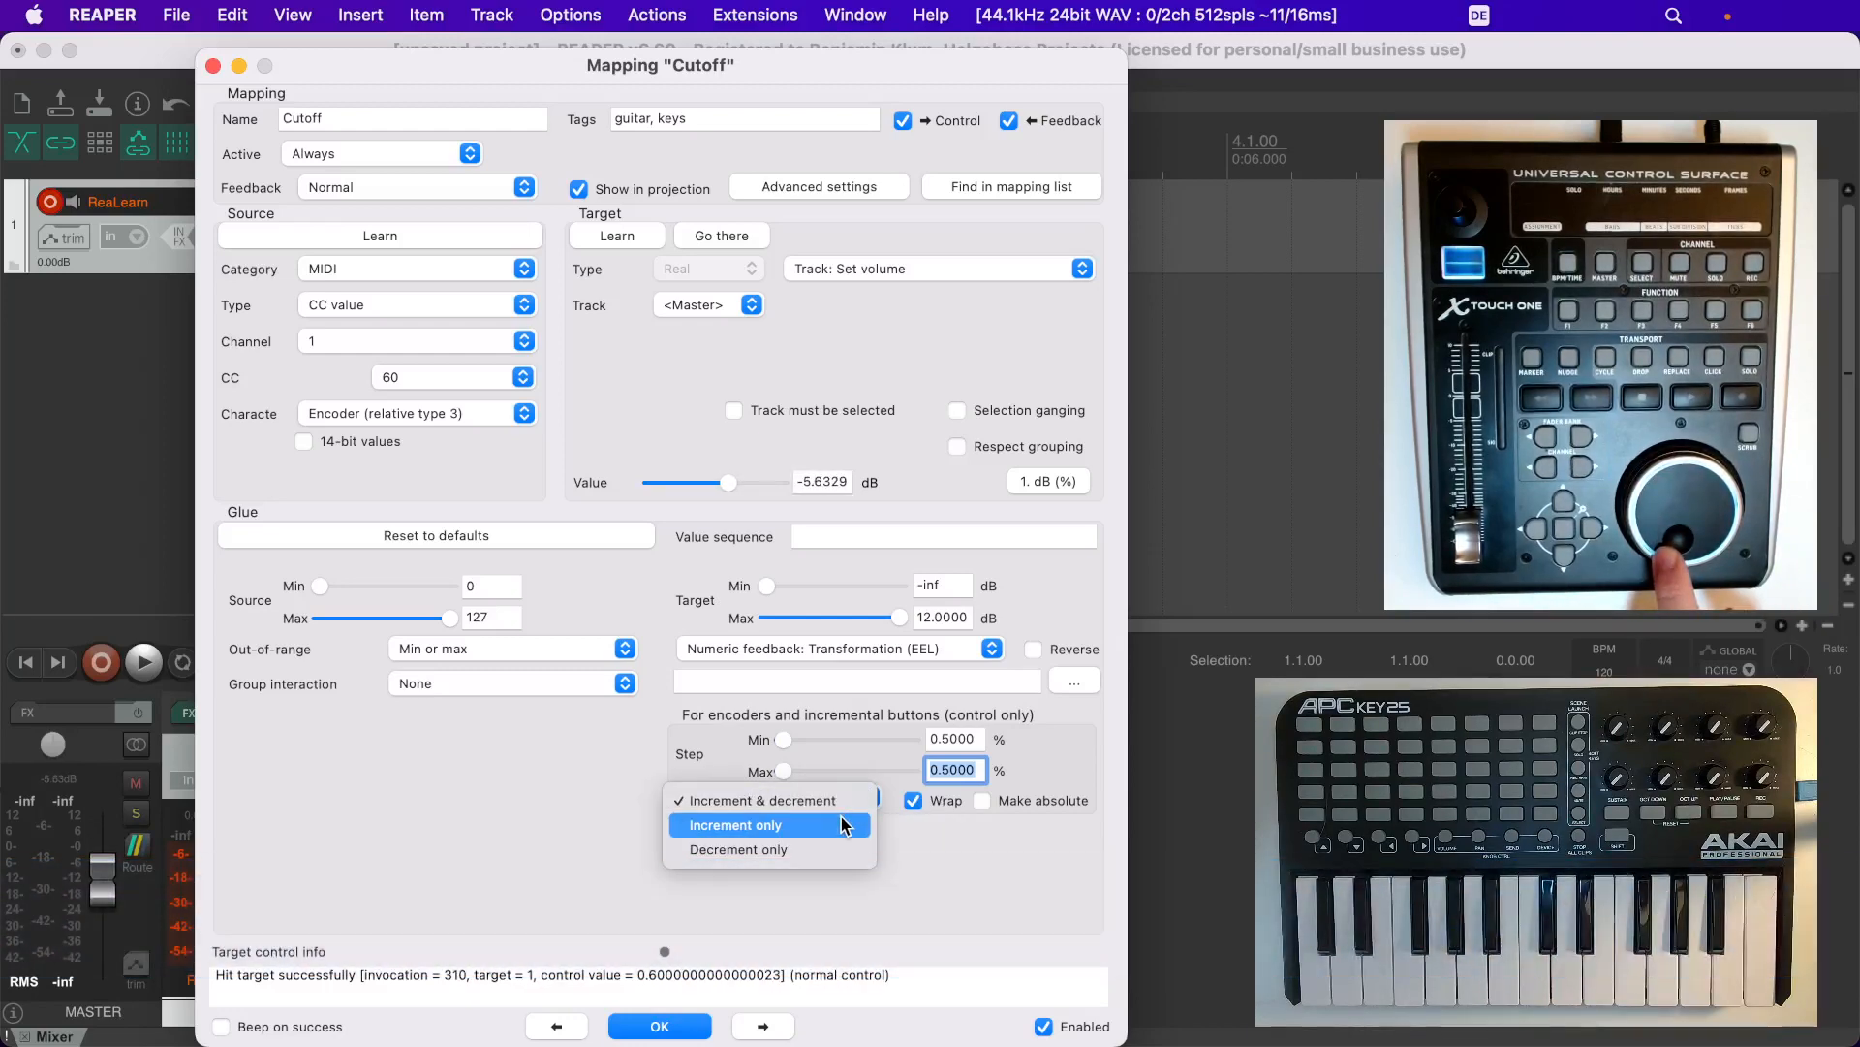
{"action": "left_click", "coordinate": [846, 826]}
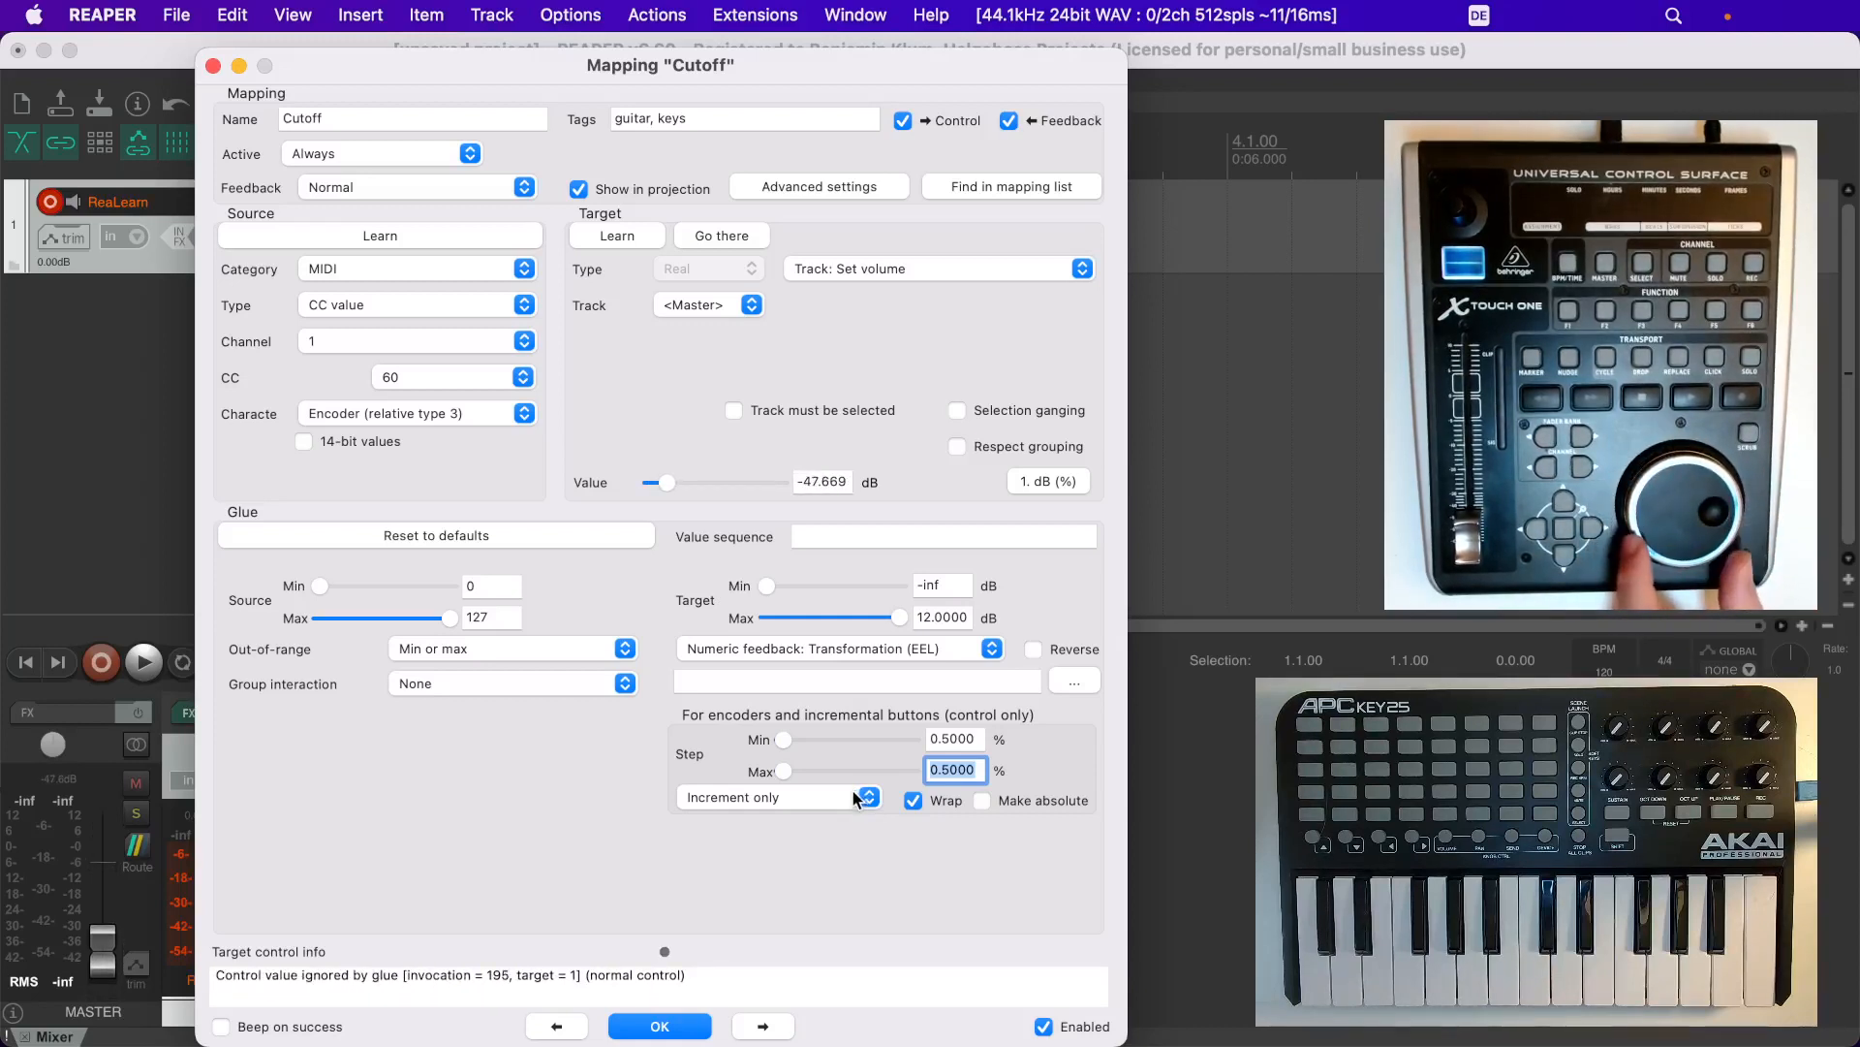
{"action": "left_click", "coordinate": [852, 789]}
{"action": "left_click", "coordinate": [818, 776]}
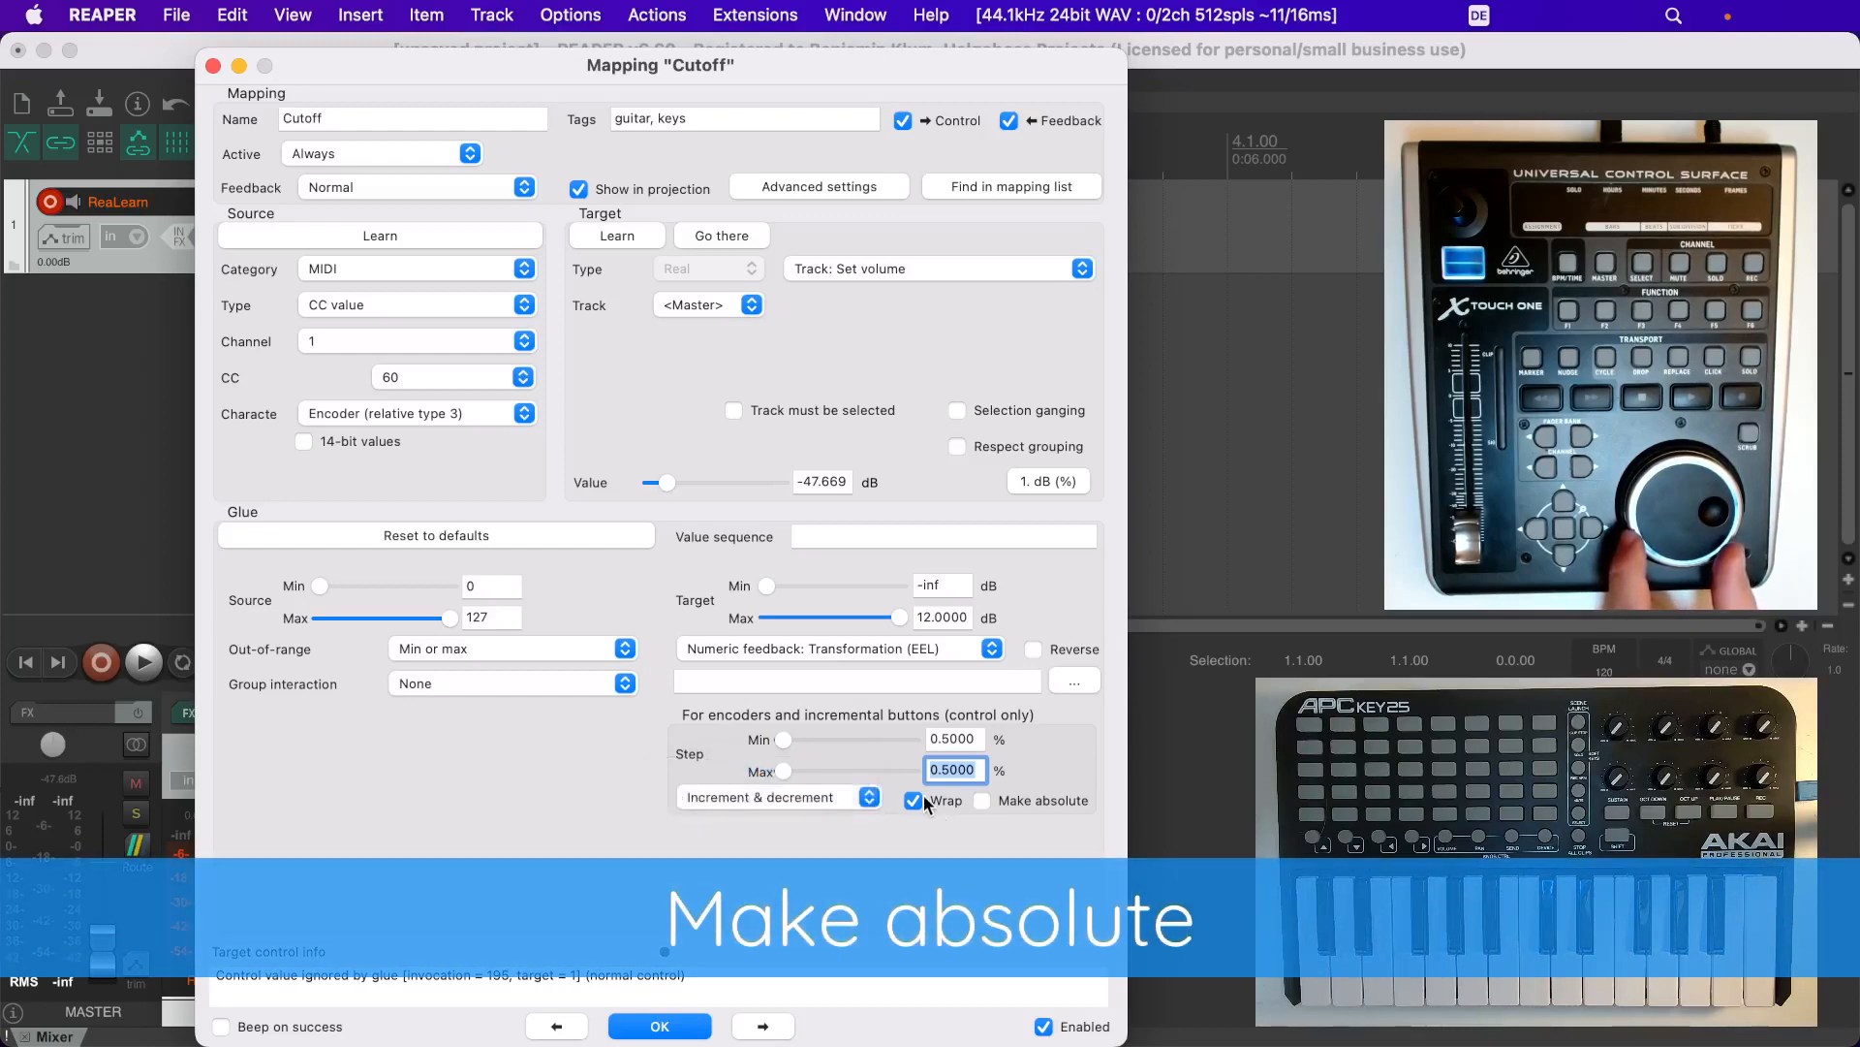
Reset the glue settings to defaults and try Make absolute for the encoder on the master volume
{"action": "left_click", "coordinate": [445, 539]}
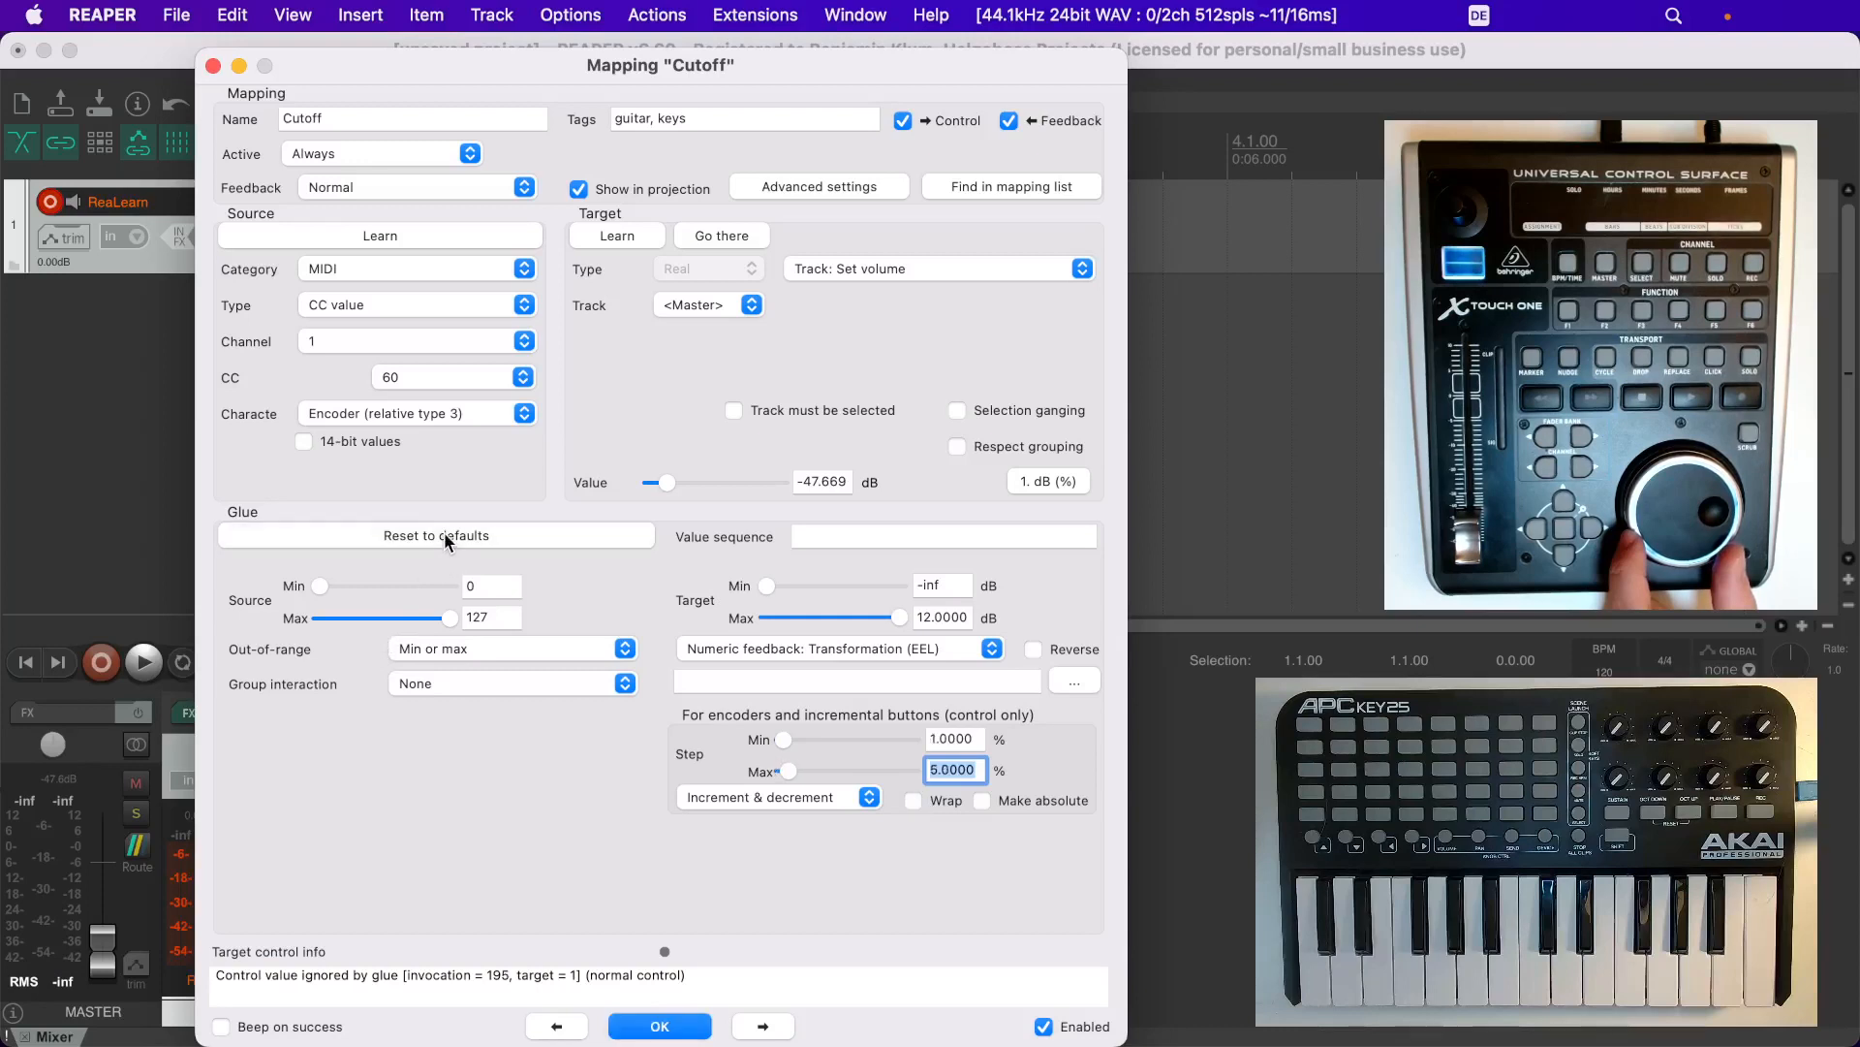
{"action": "left_click", "coordinate": [1056, 802]}
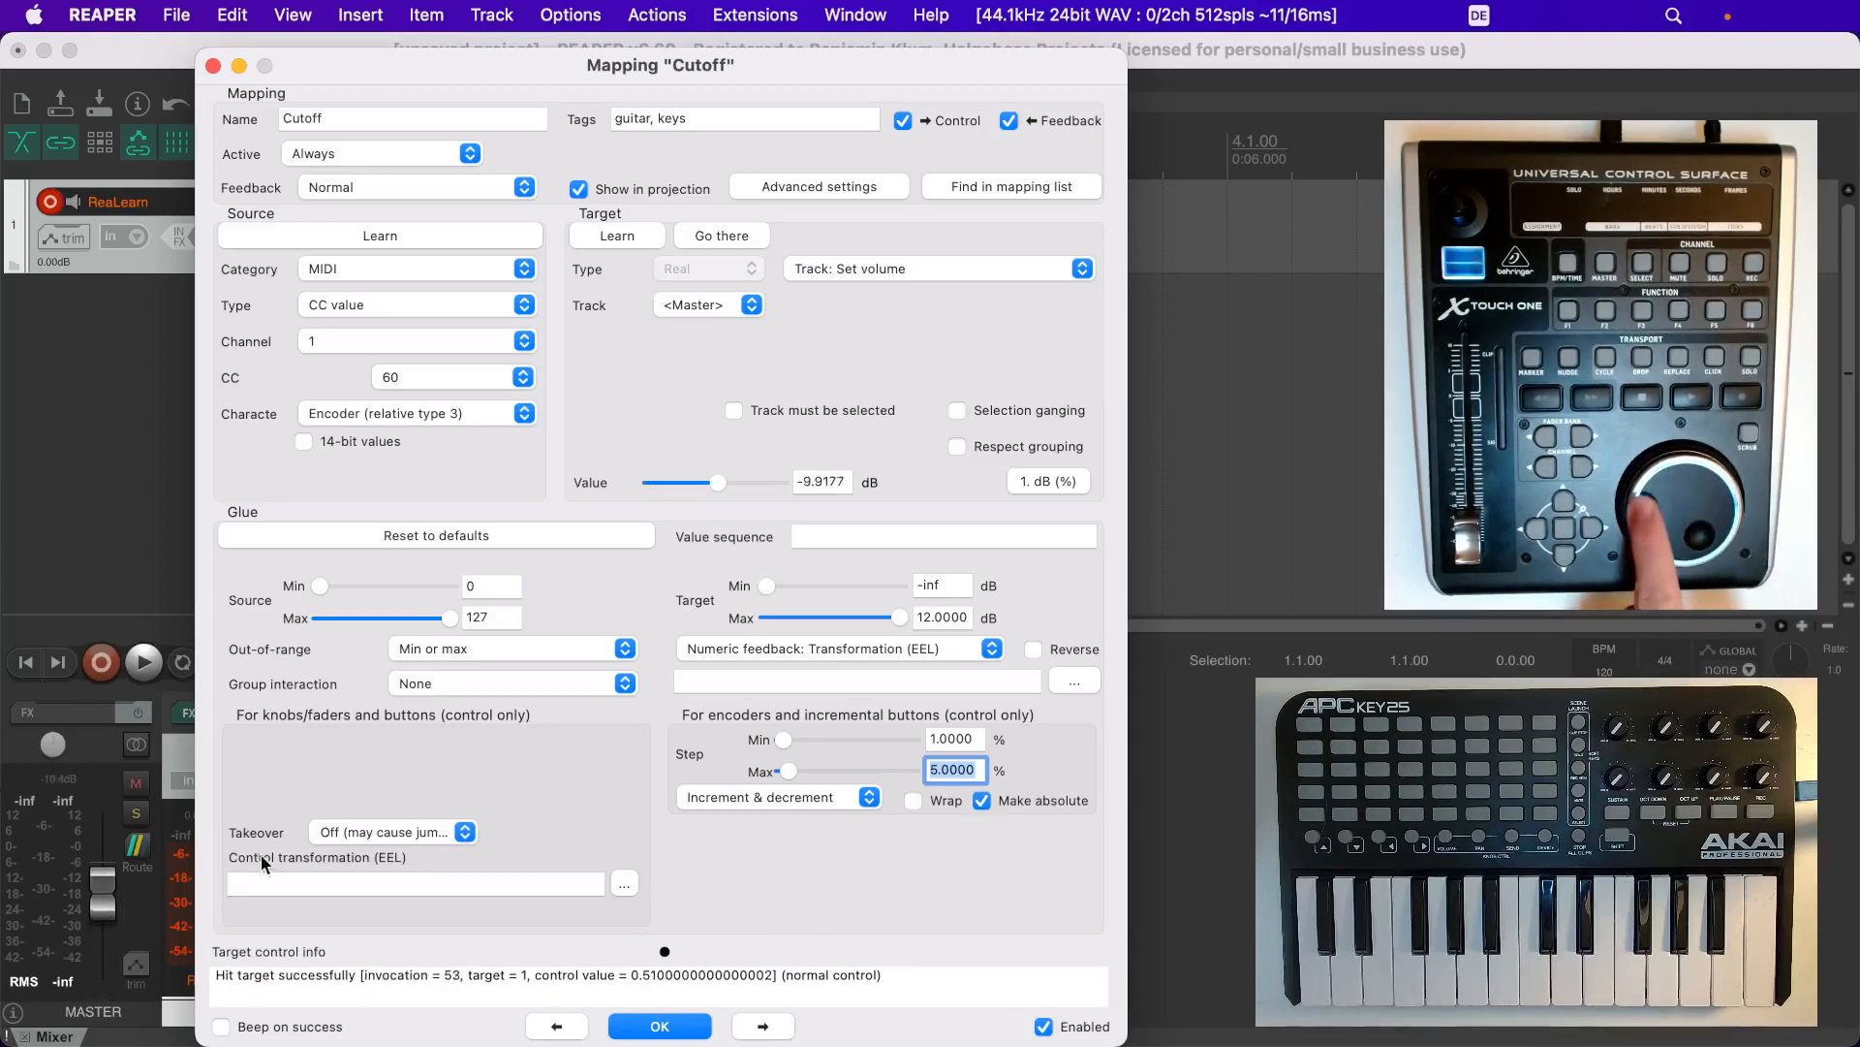
{"action": "left_click", "coordinate": [104, 928]}
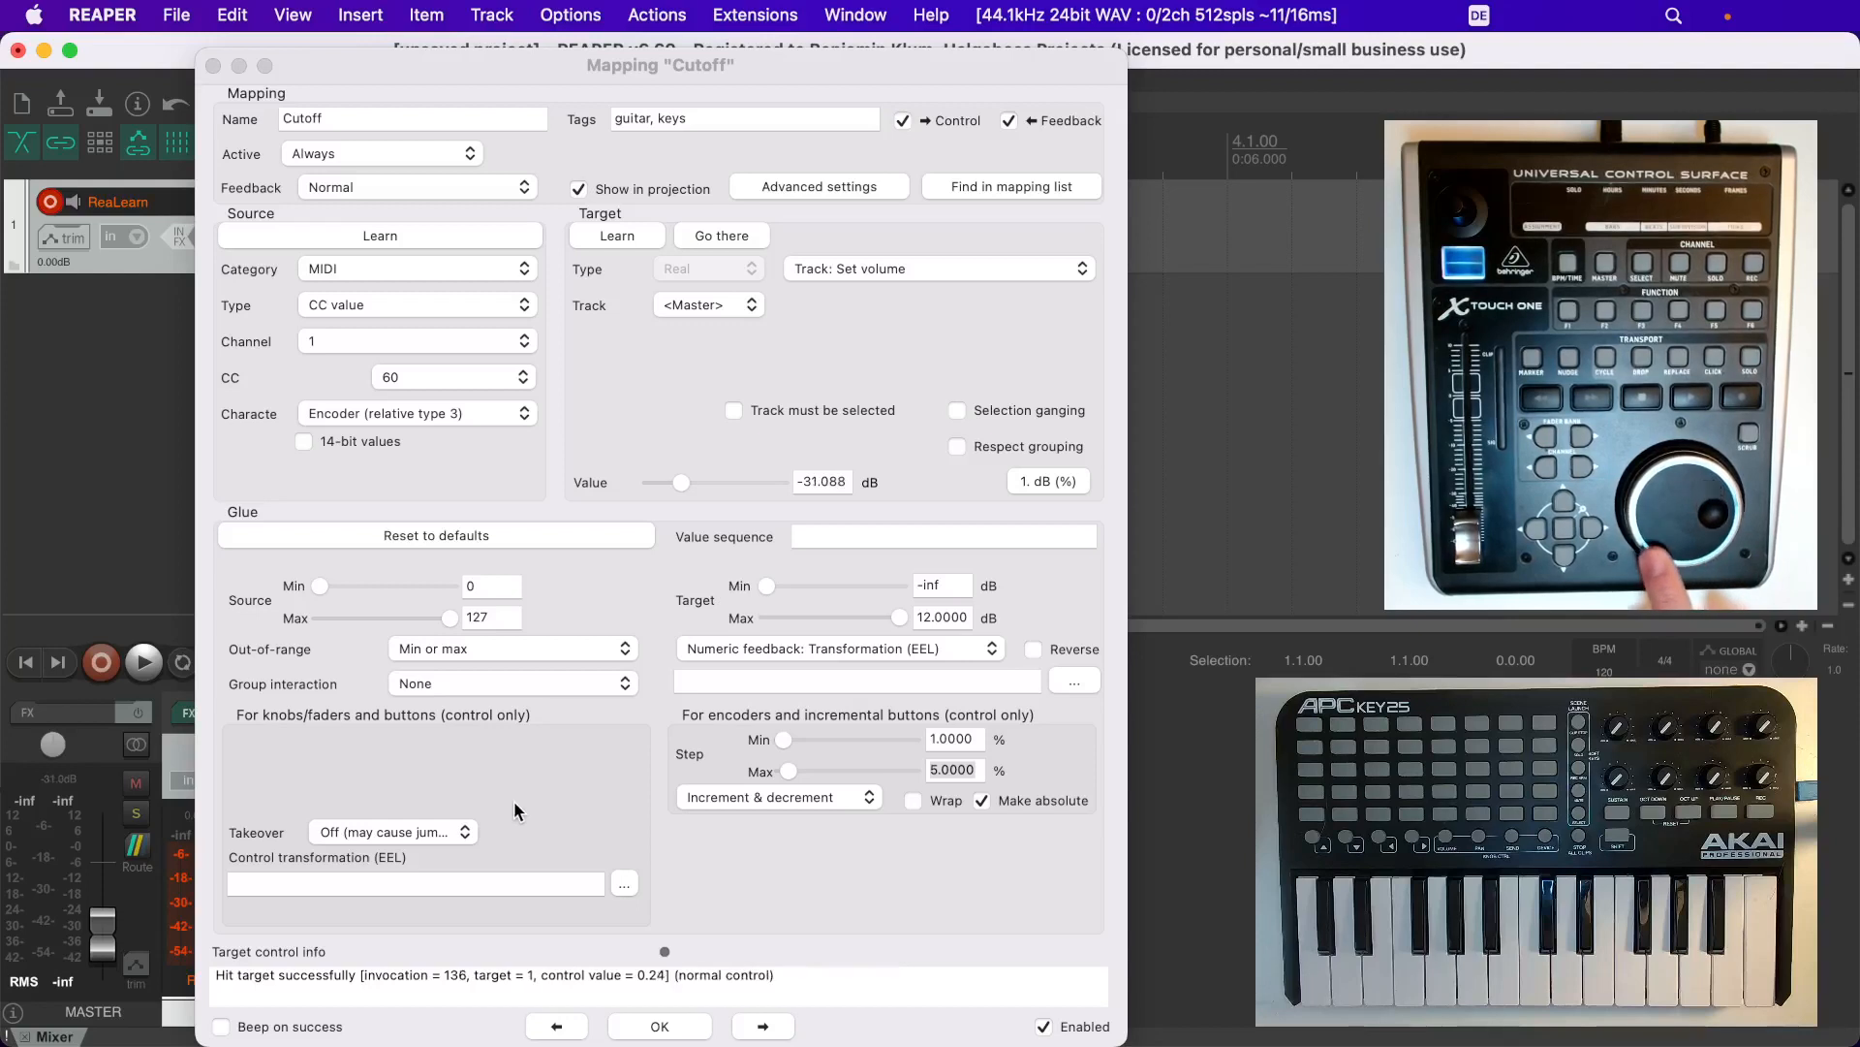
Apply the Exponential curve template as the control transformation and raise the encoder step range to 6 % minimum and 13 % maximum
{"action": "left_click", "coordinate": [625, 884]}
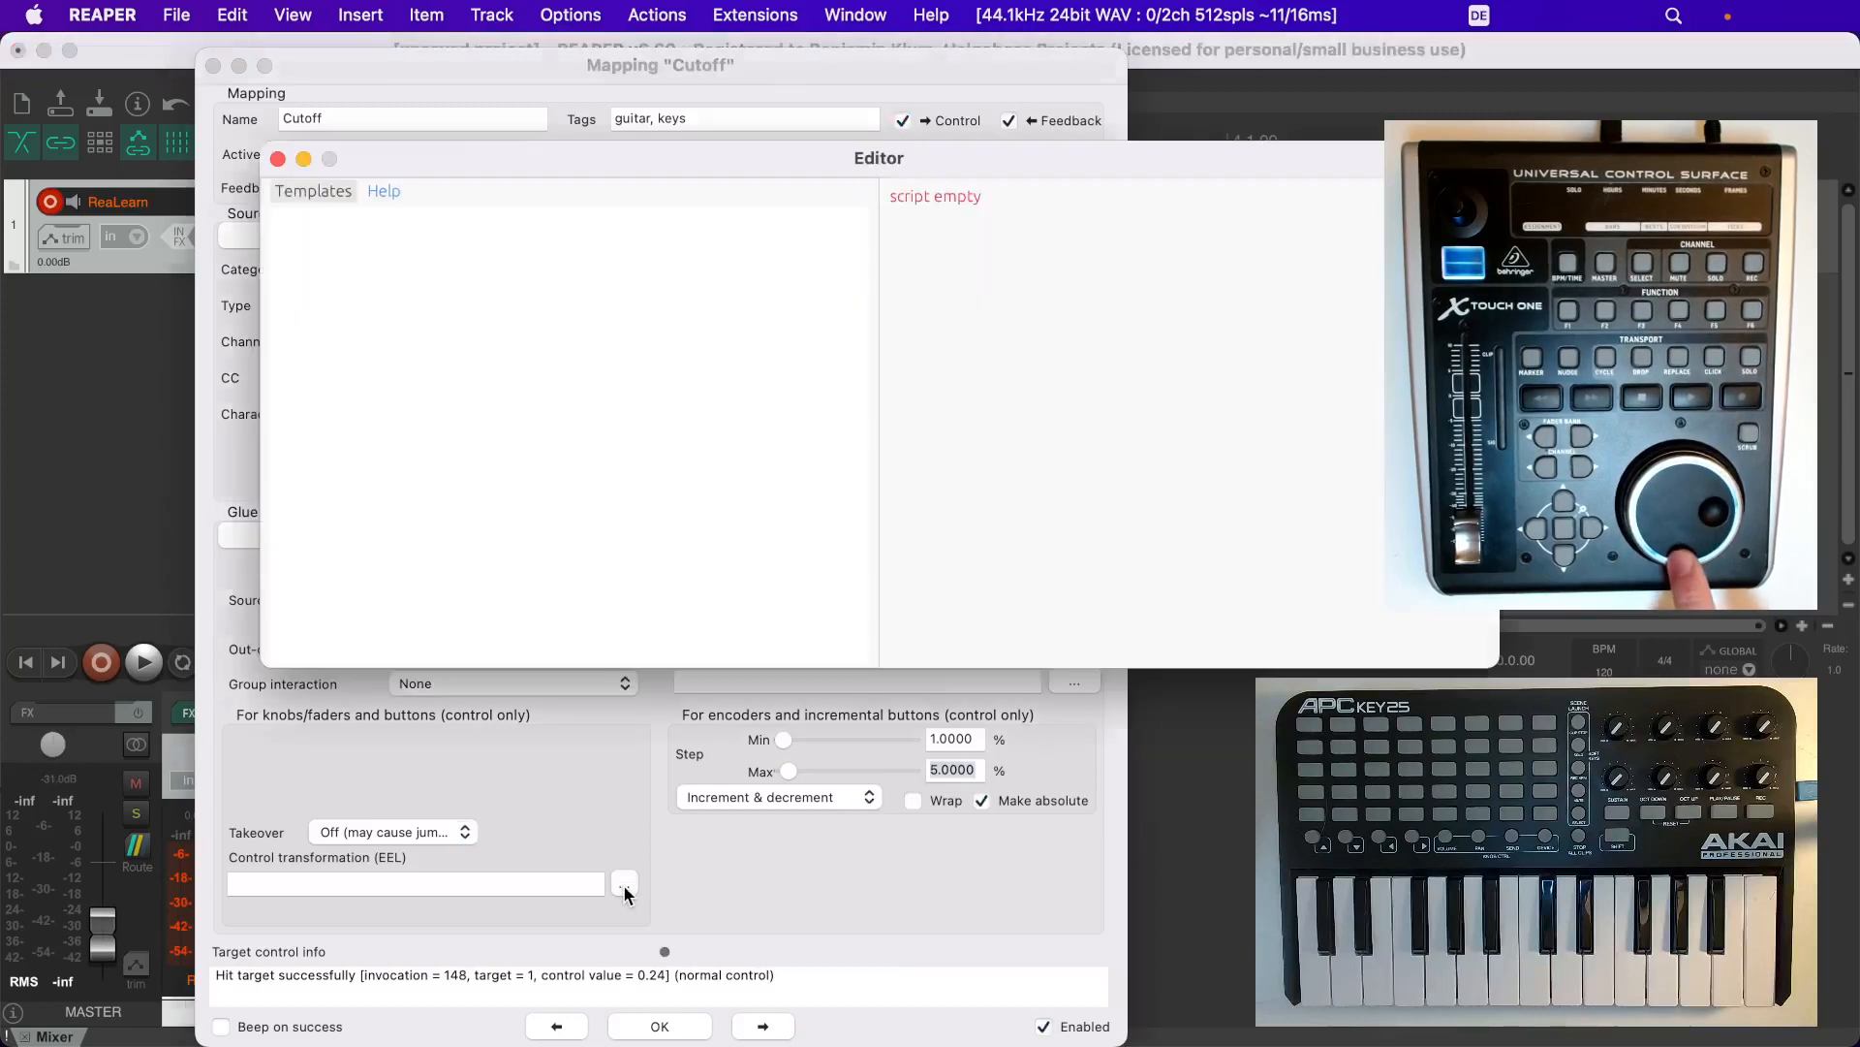
{"action": "left_click", "coordinate": [313, 191]}
{"action": "mouse_move", "coordinate": [342, 219]}
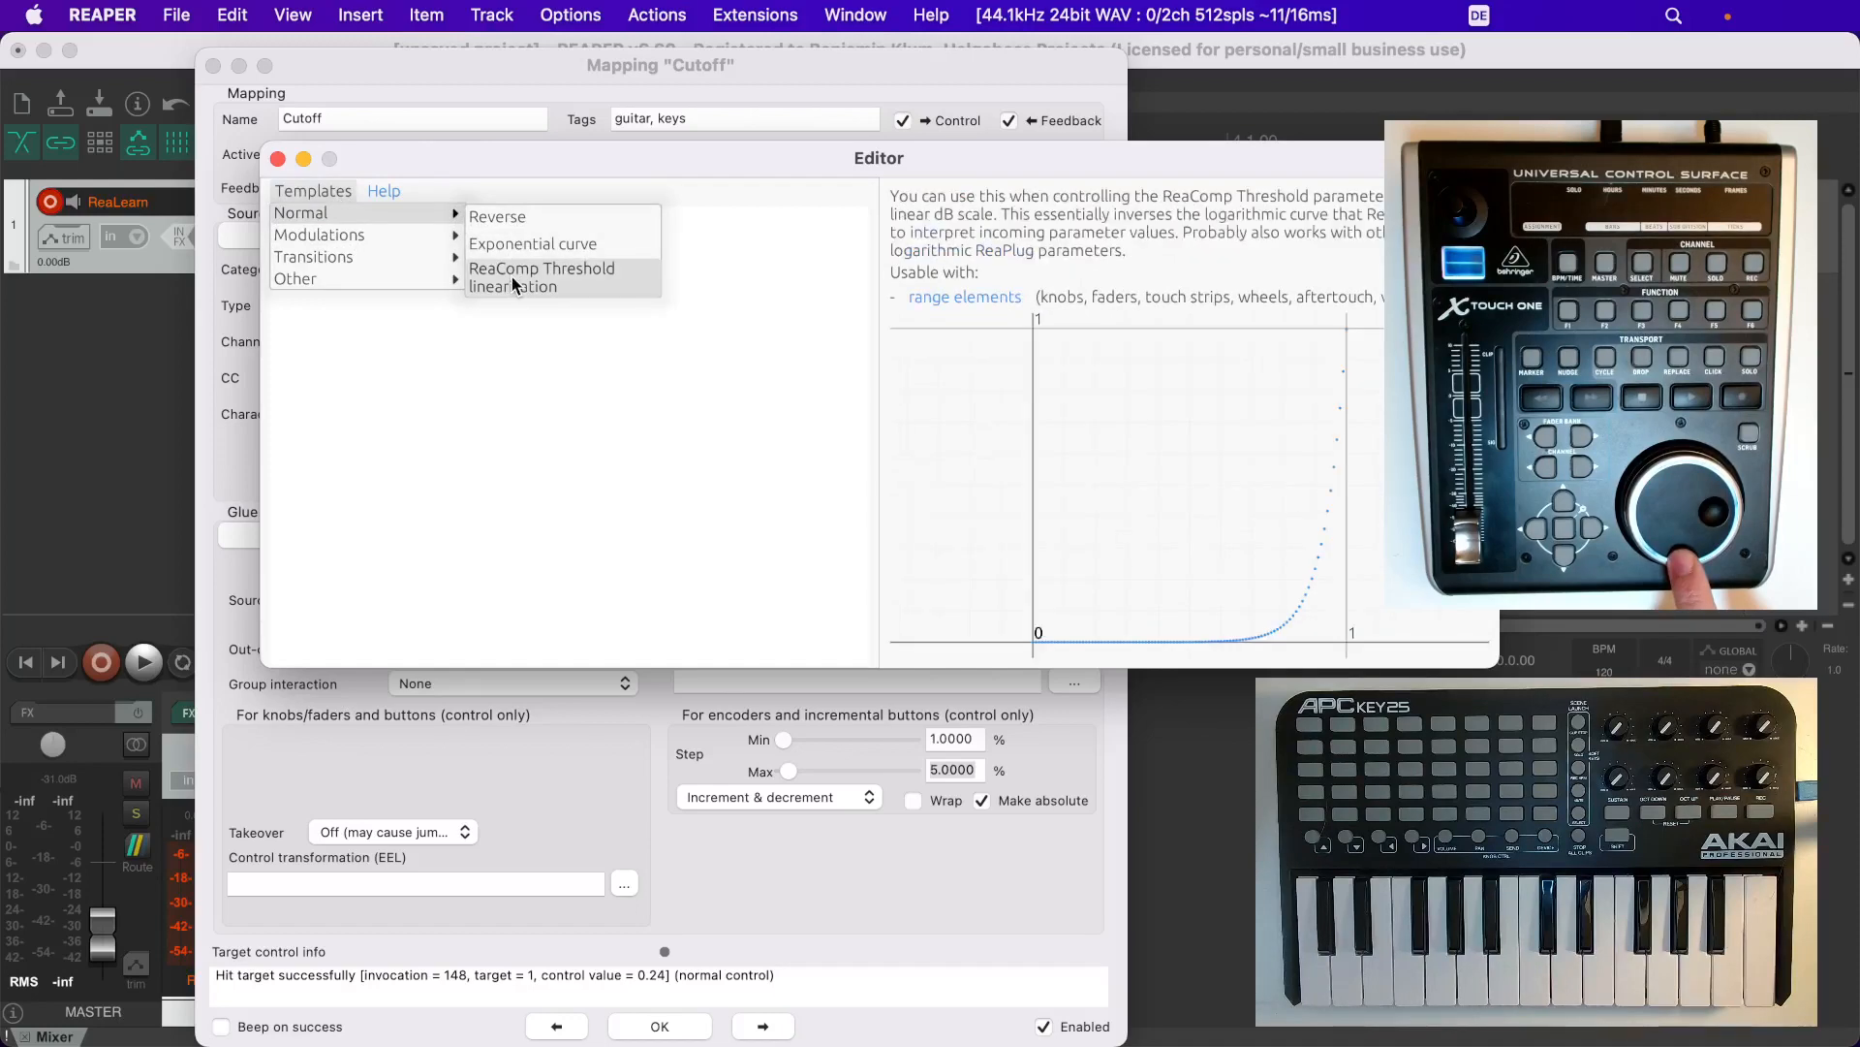
{"action": "left_click", "coordinate": [505, 242]}
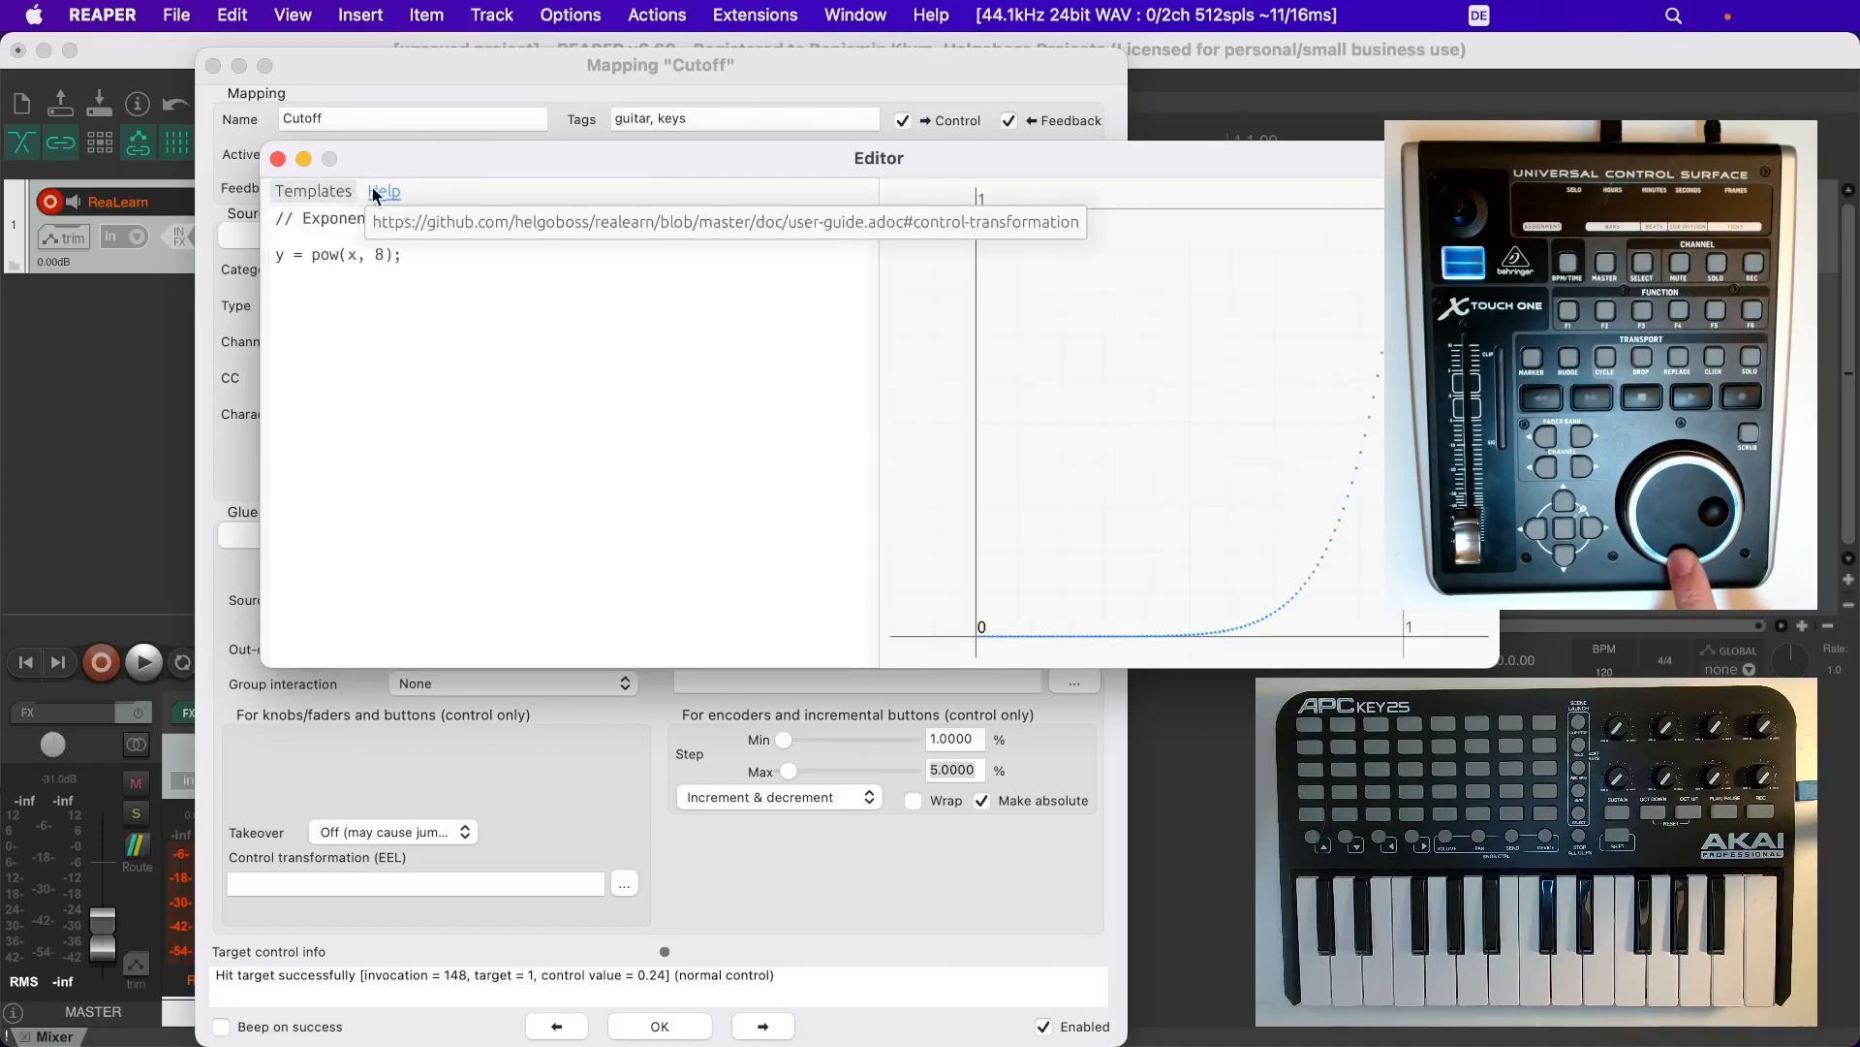
{"action": "left_click", "coordinate": [277, 159]}
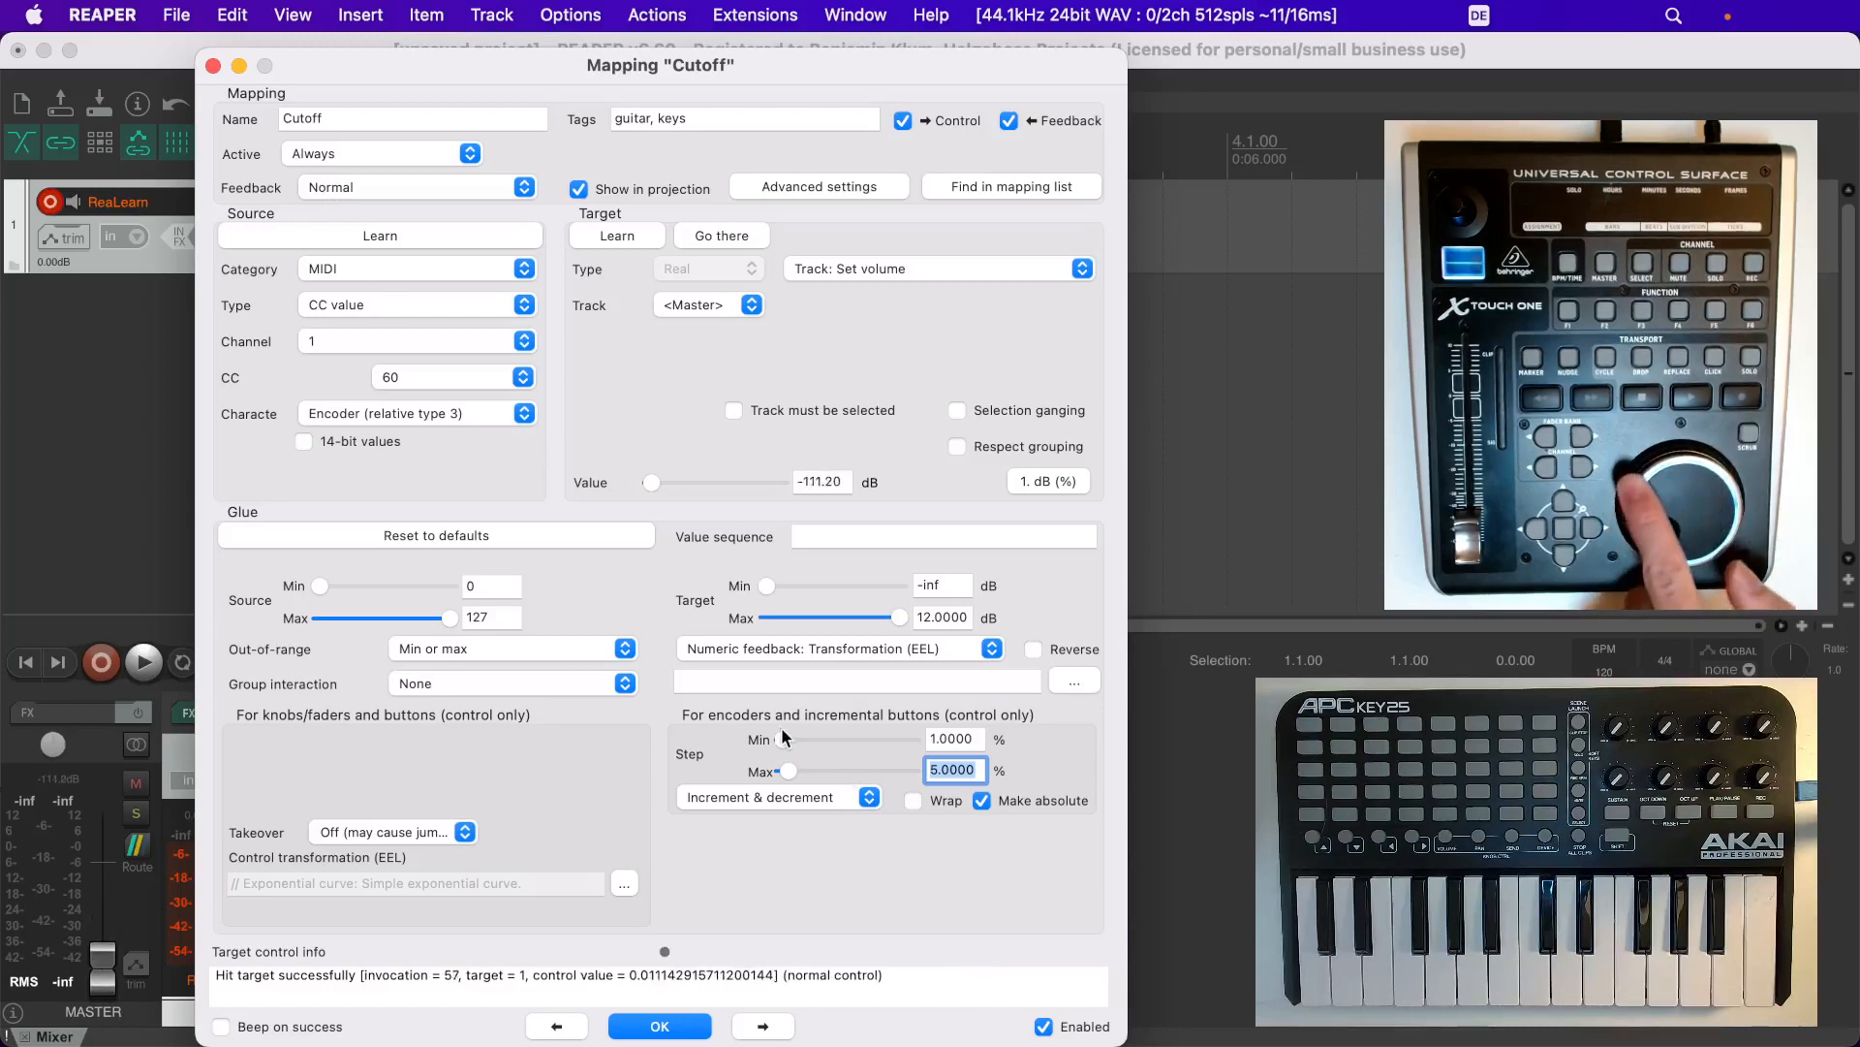
{"action": "left_click_drag", "start_coordinate": [784, 739], "coordinate": [783, 735]}
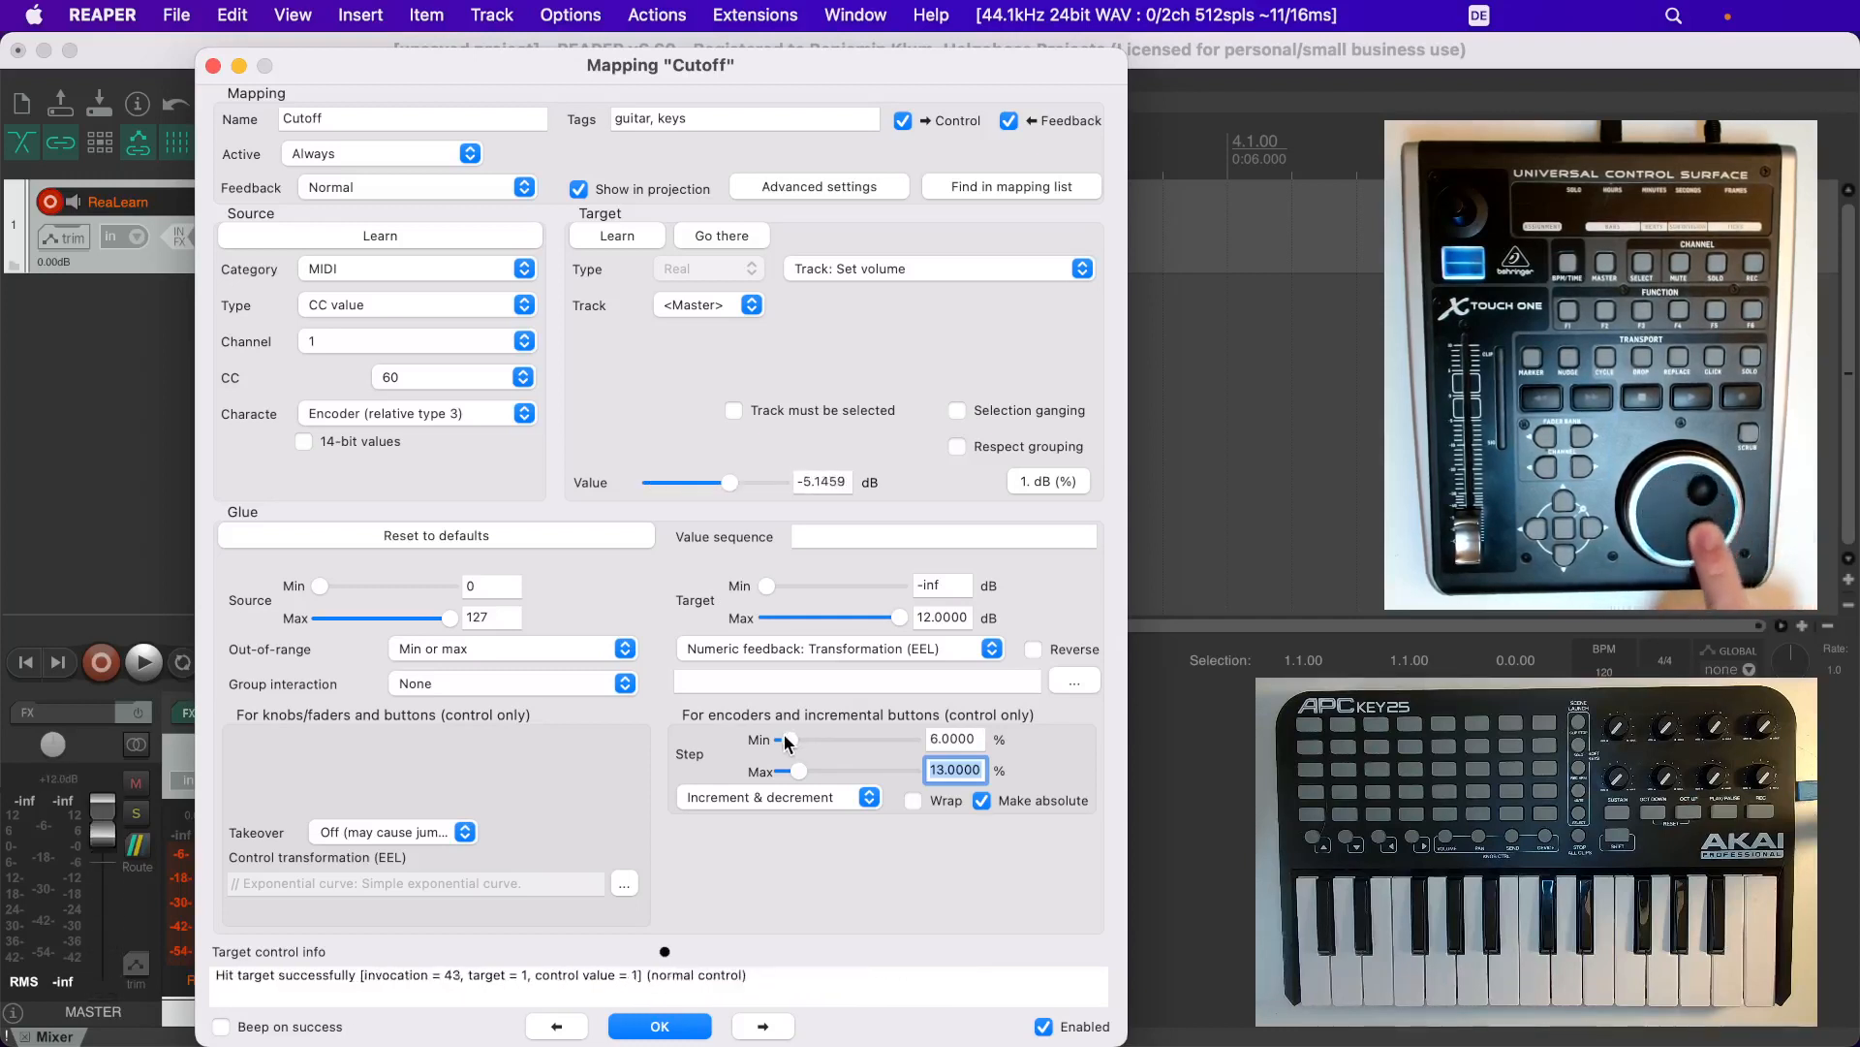
Reset the glue settings to defaults and learn the X-Touch One fader (Pitch wheel, channel 1) as the source
{"action": "left_click", "coordinate": [423, 538]}
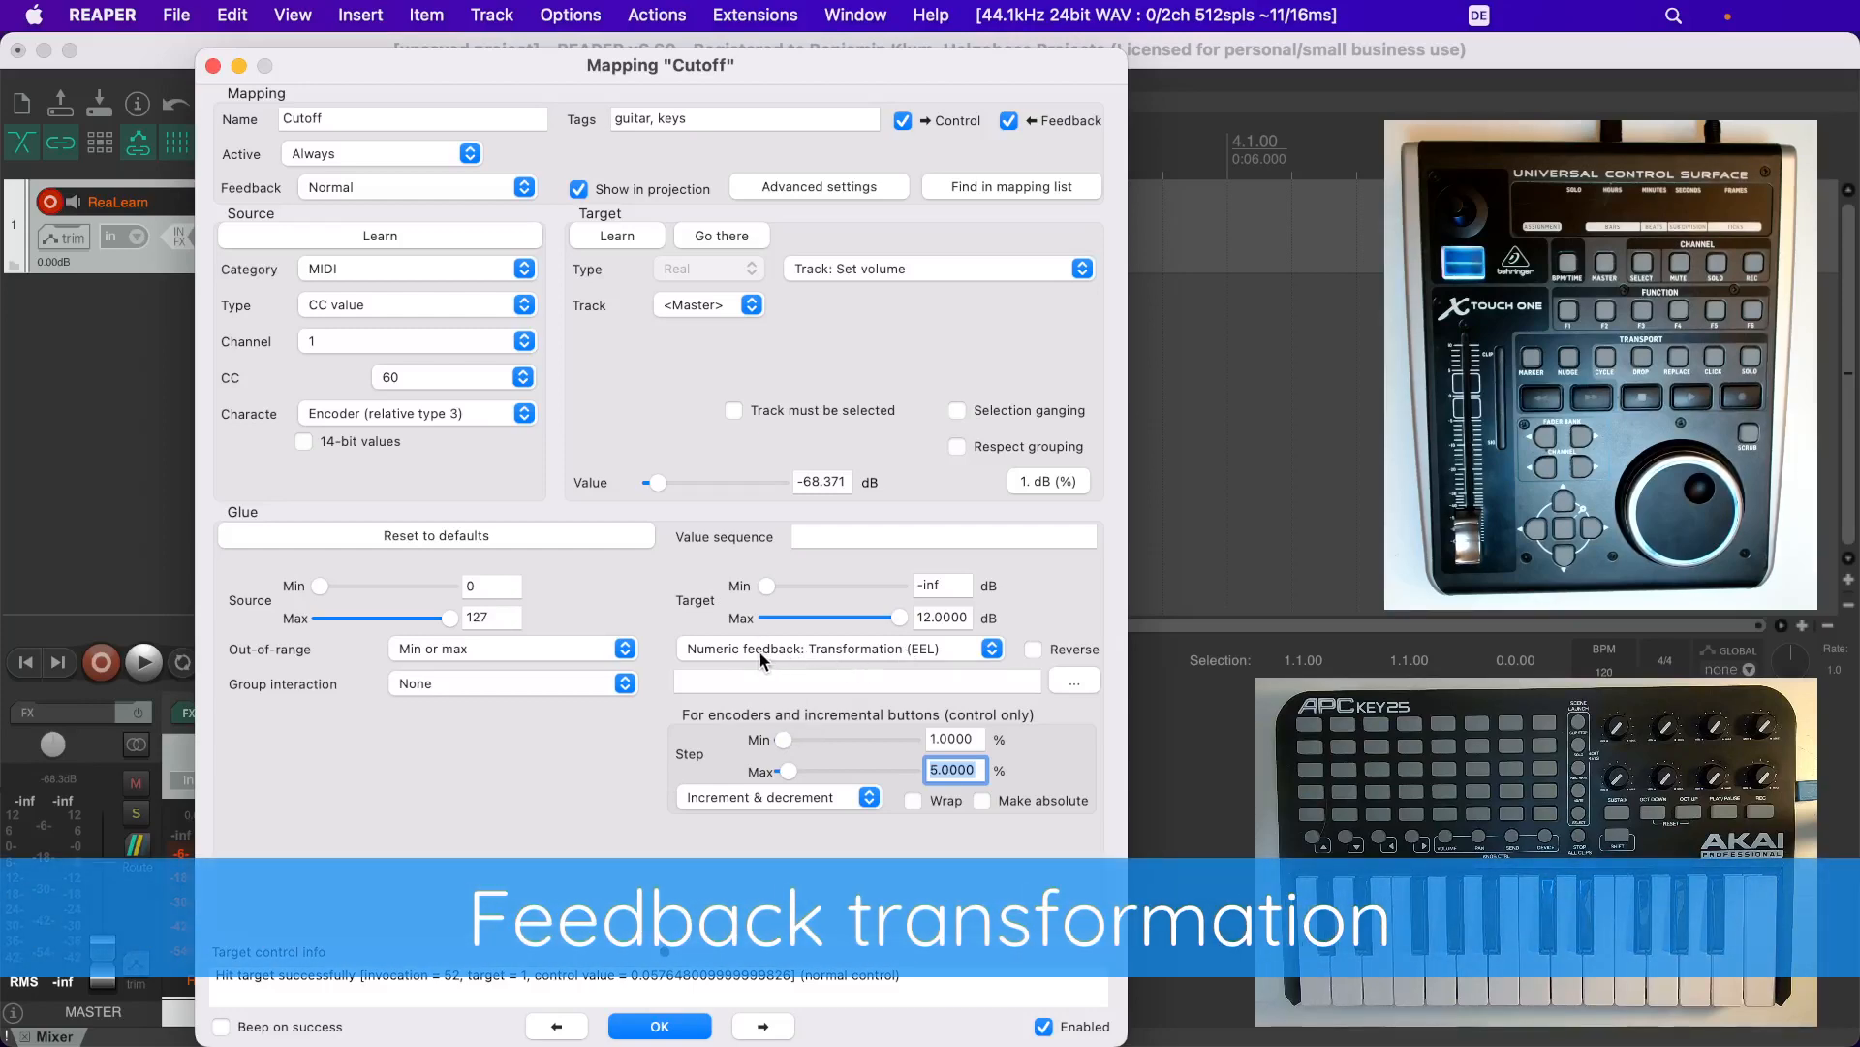
{"action": "left_click", "coordinate": [727, 690]}
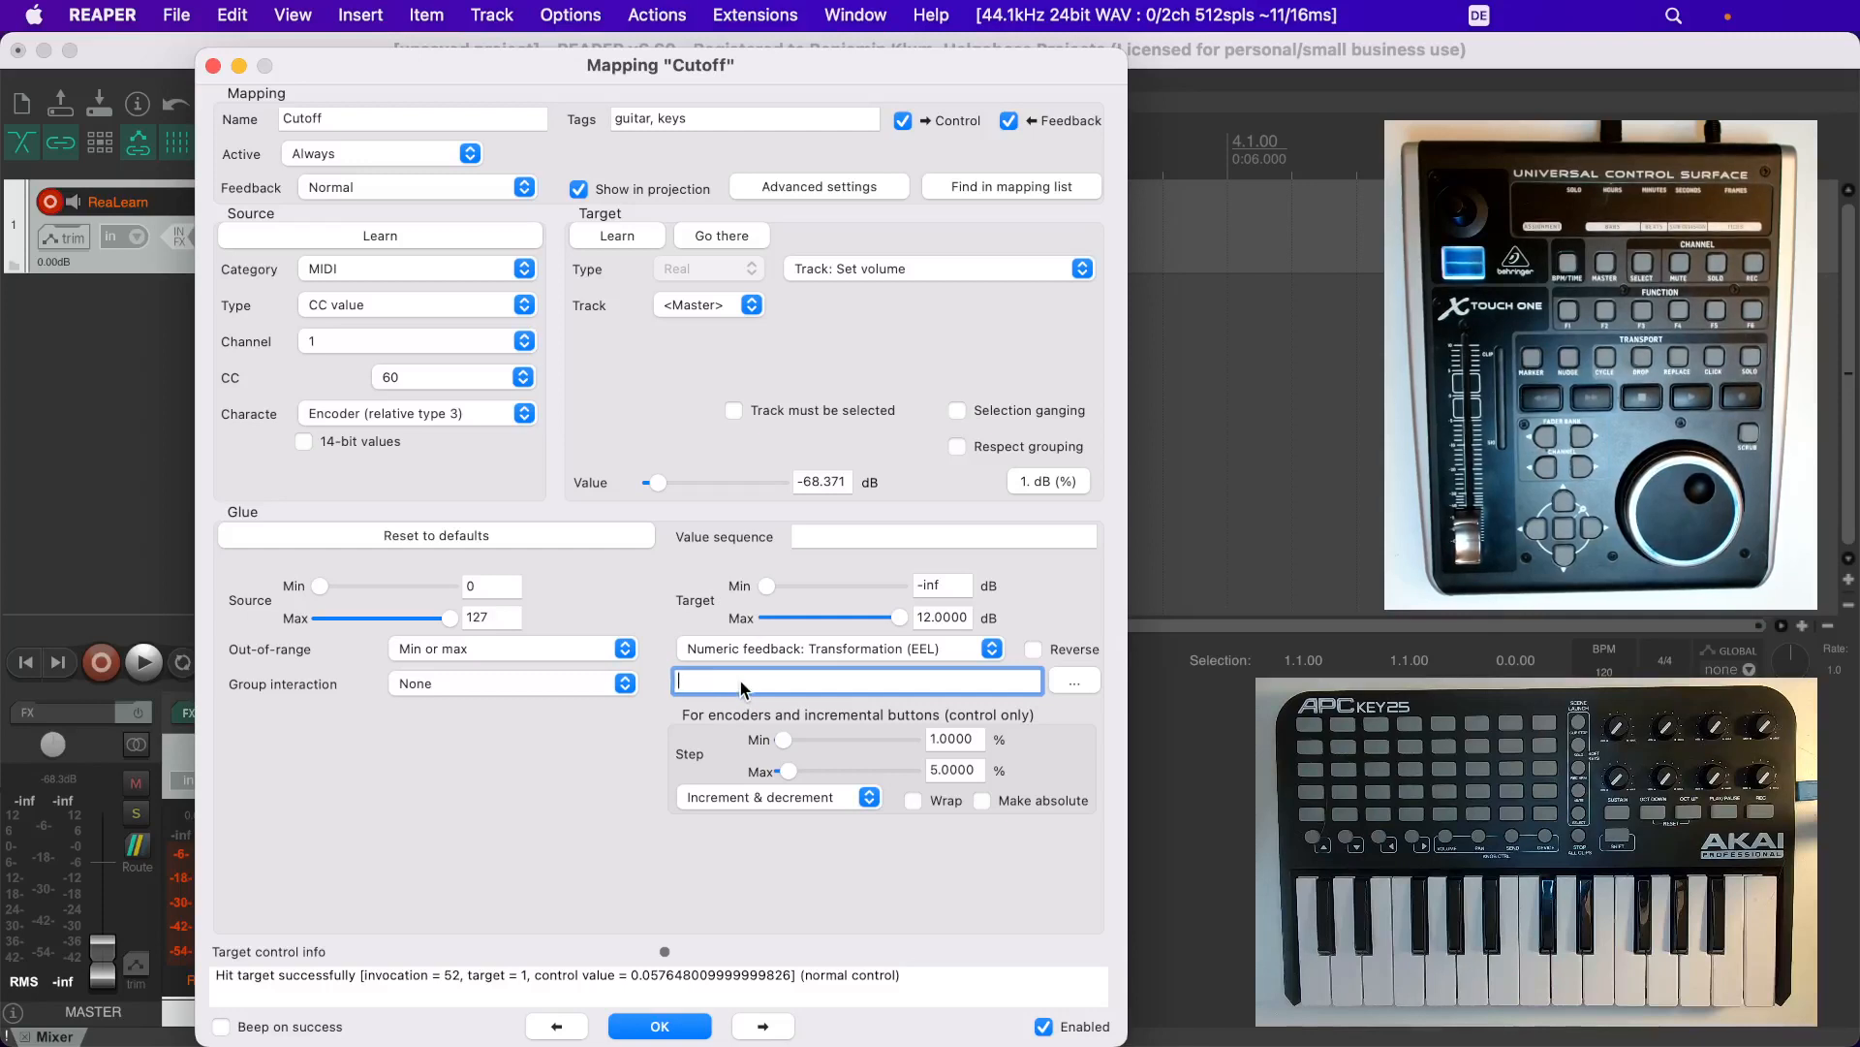
{"action": "left_click", "coordinate": [391, 238]}
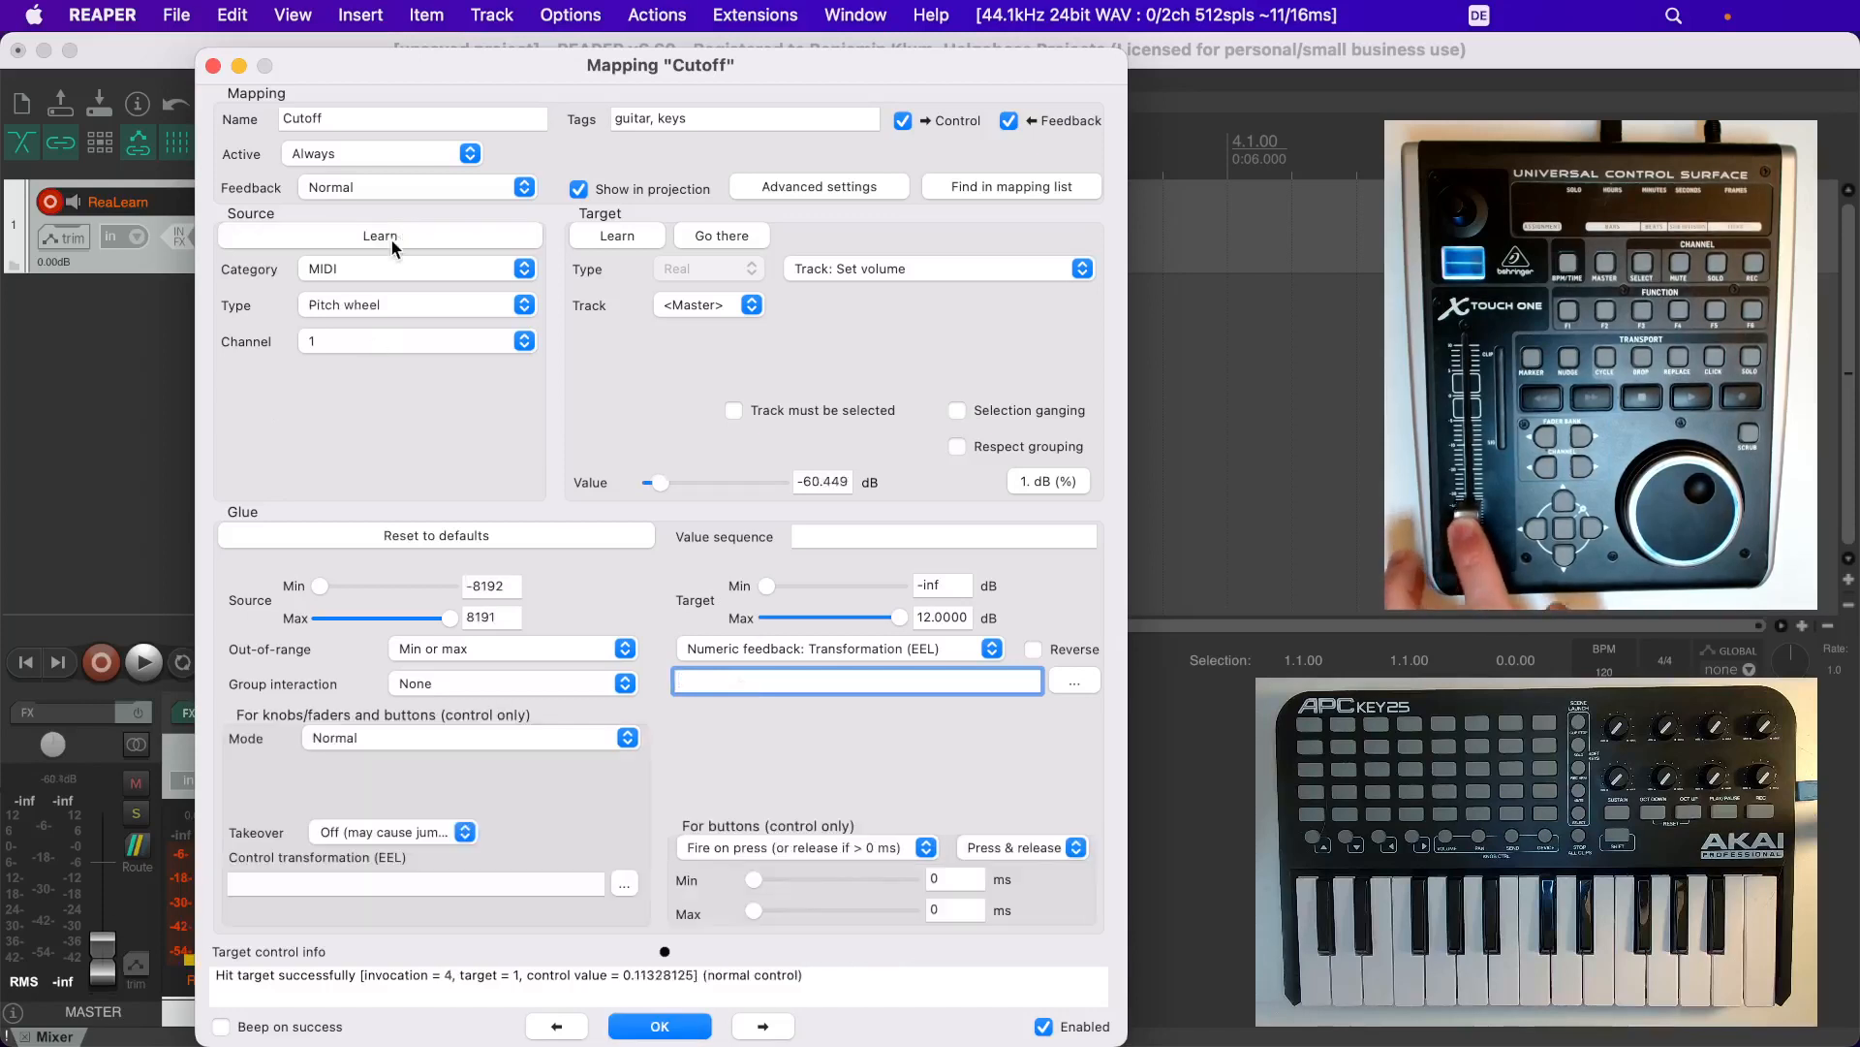
{"action": "mouse_move", "coordinate": [99, 908]}
{"action": "left_mouse_down"}
{"action": "mouse_move", "coordinate": [97, 876]}
{"action": "mouse_move", "coordinate": [90, 928]}
{"action": "mouse_move", "coordinate": [94, 872]}
{"action": "mouse_move", "coordinate": [101, 911]}
{"action": "left_mouse_up"}
Set the numeric feedback transformation to x = 1 - y and test it by moving the master track's volume fader
{"action": "left_click", "coordinate": [737, 677]}
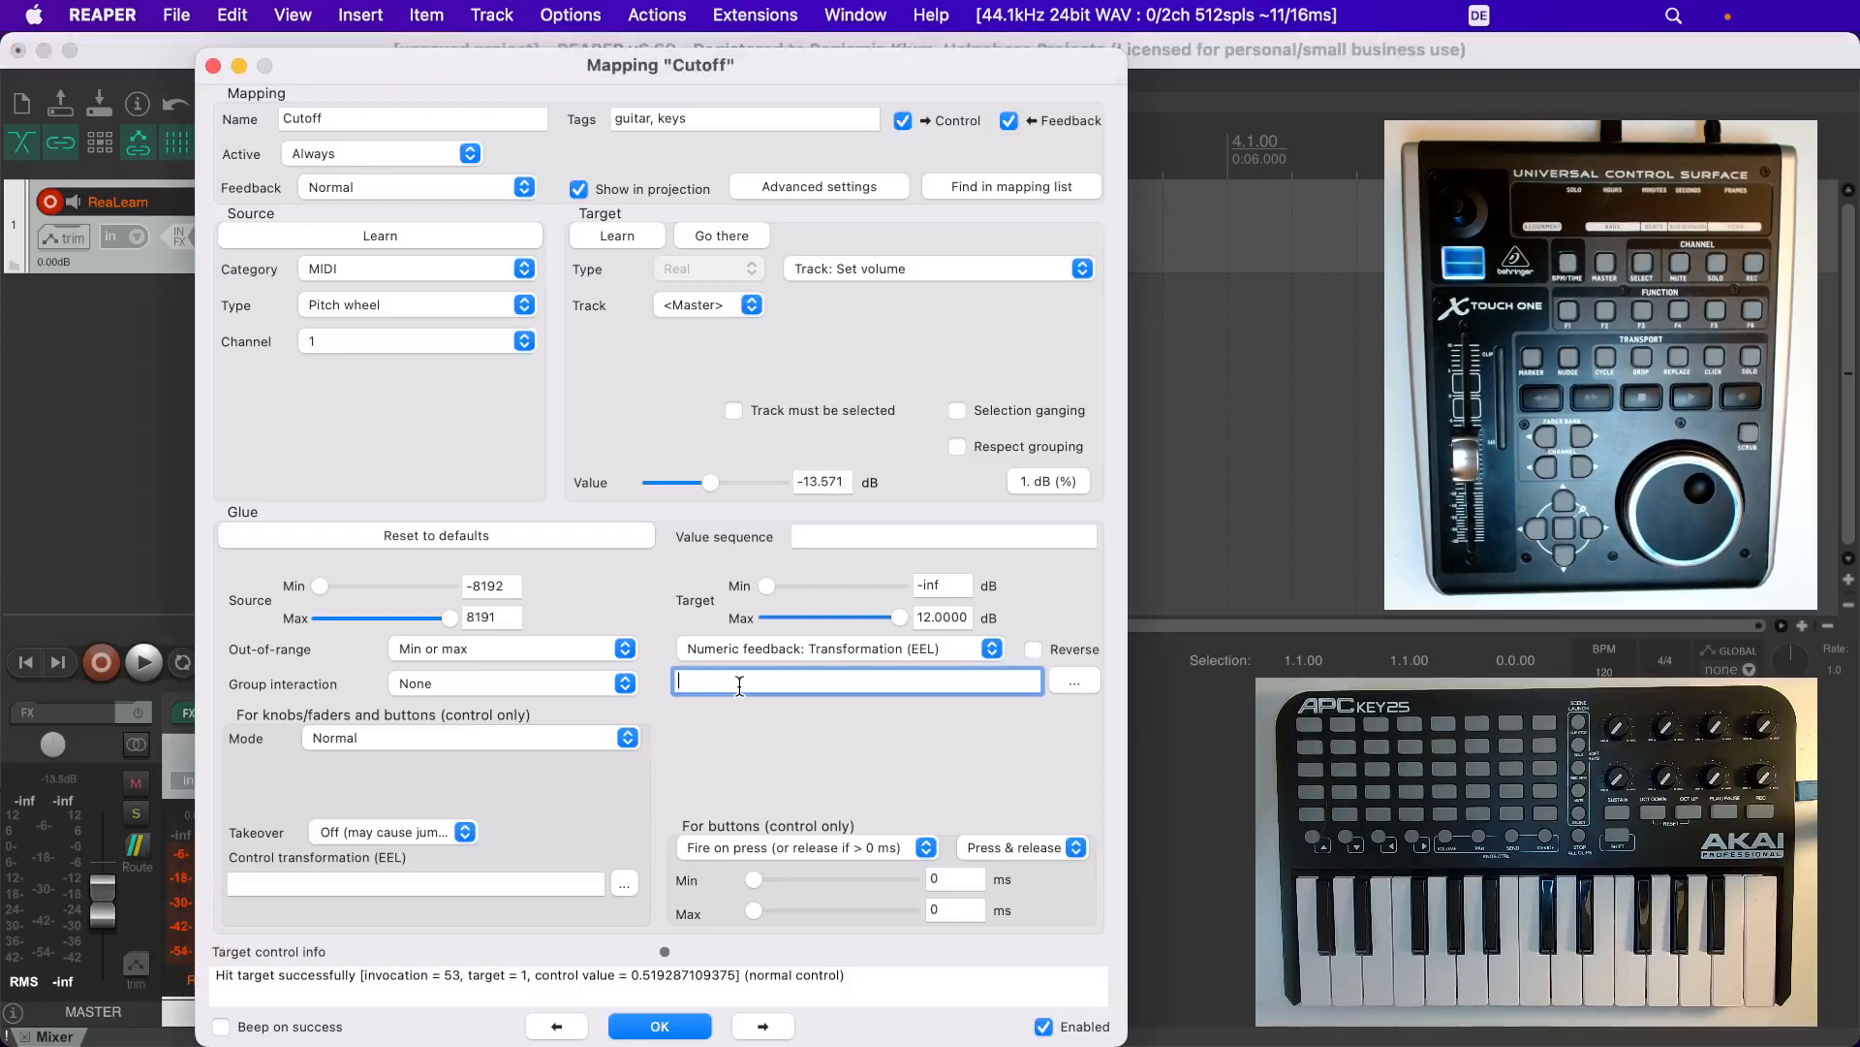
{"action": "type", "text": "x = y"}
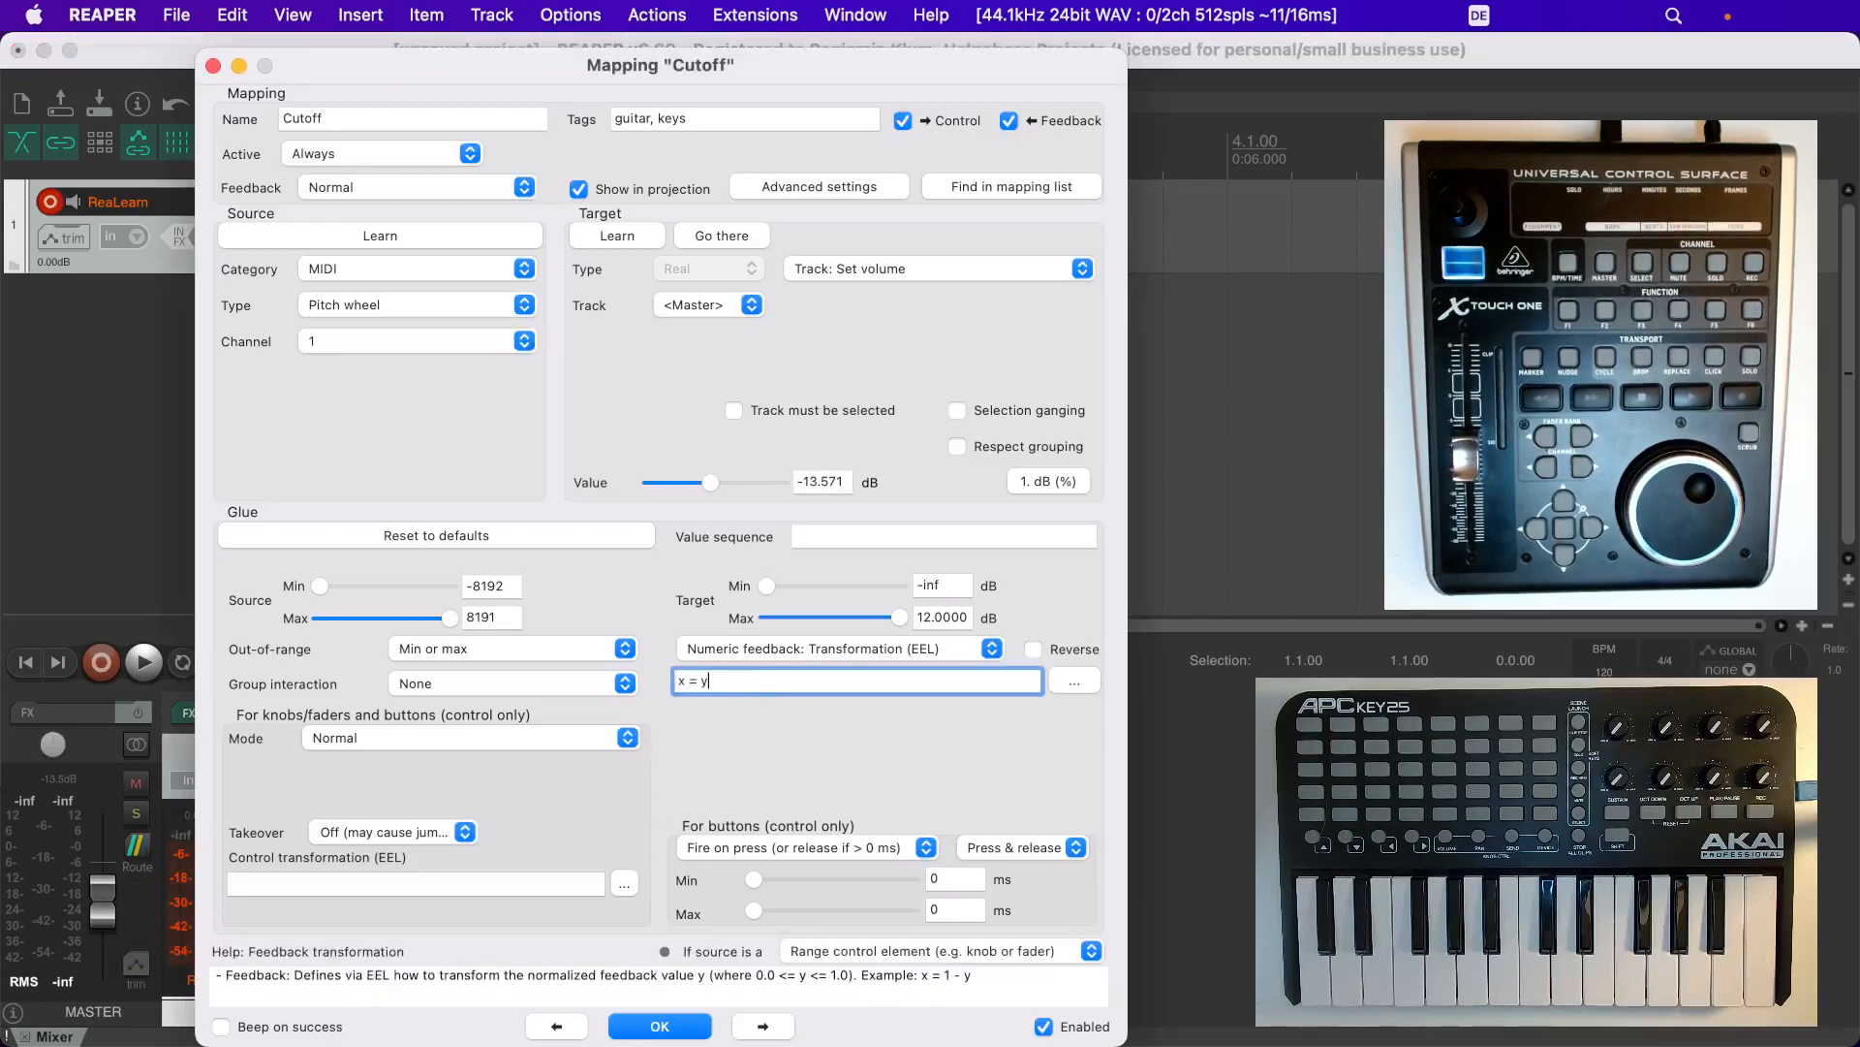
{"action": "key", "text": "BackSpace"}
{"action": "type", "text": "1 - "}
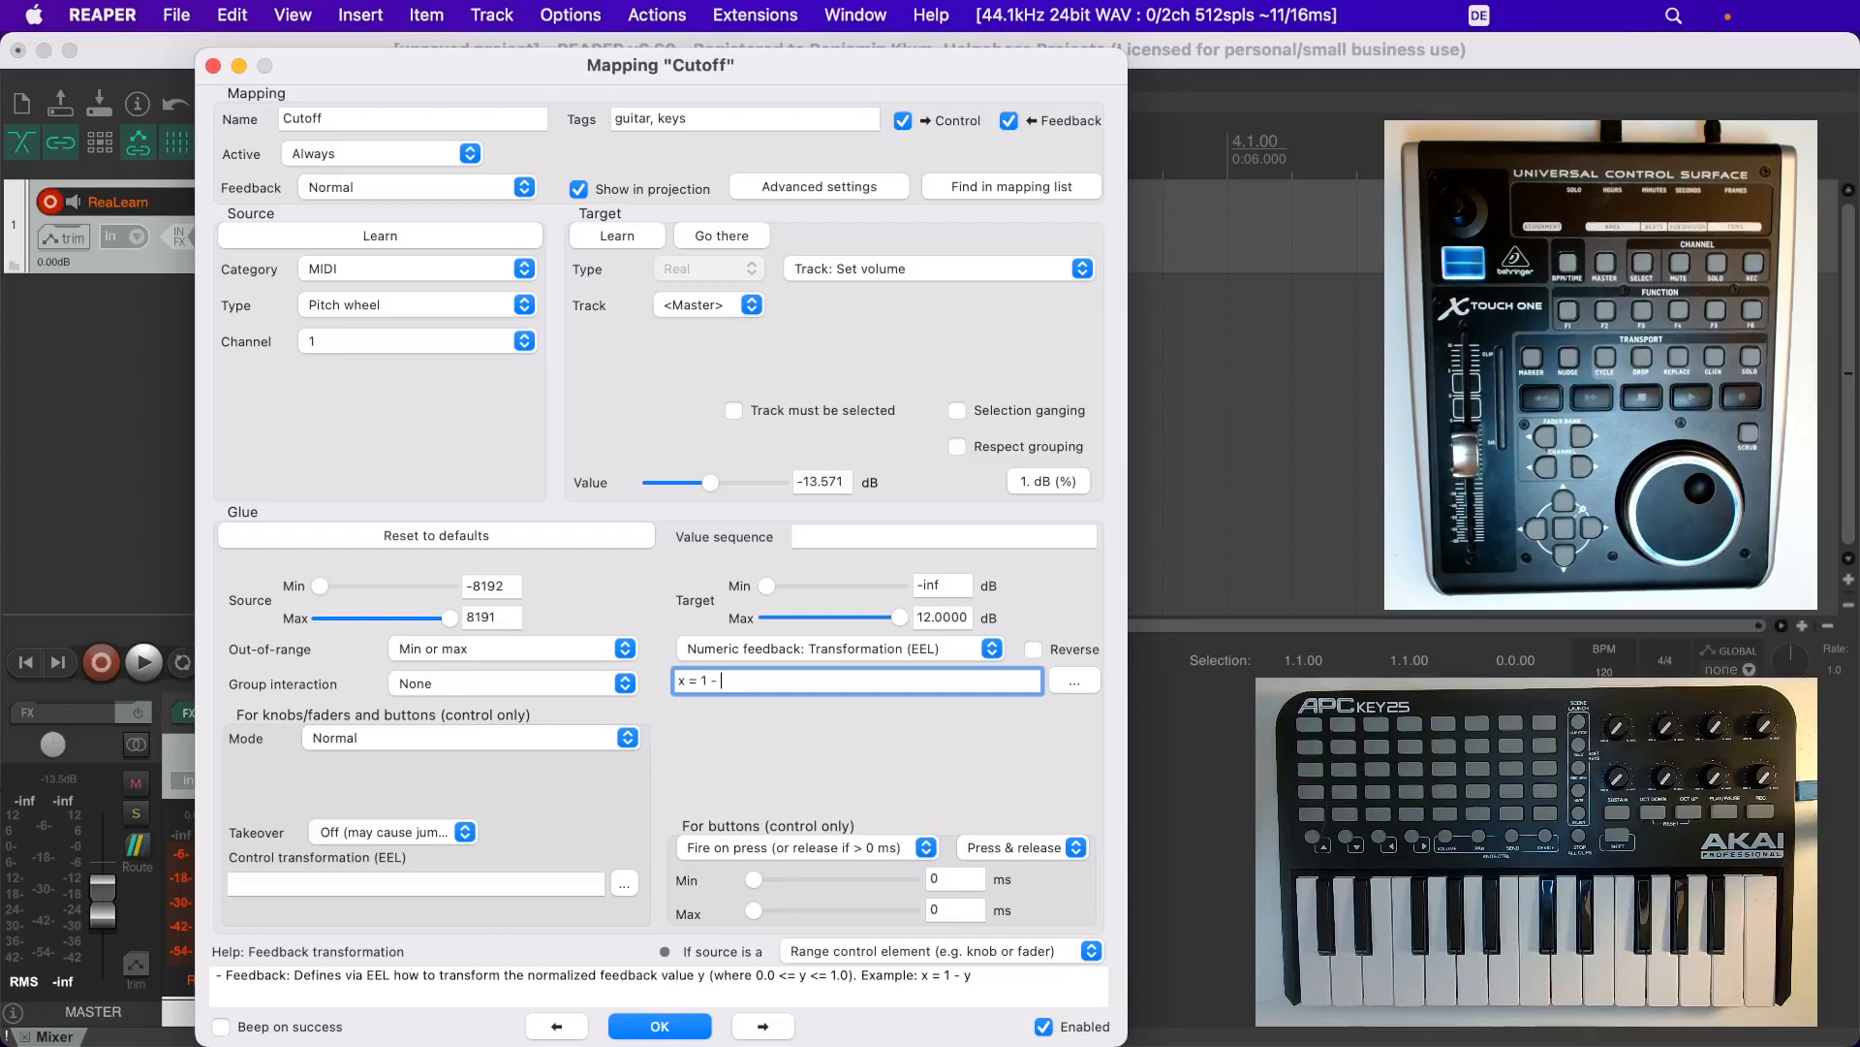
{"action": "type", "text": "y"}
{"action": "key", "text": "Tab"}
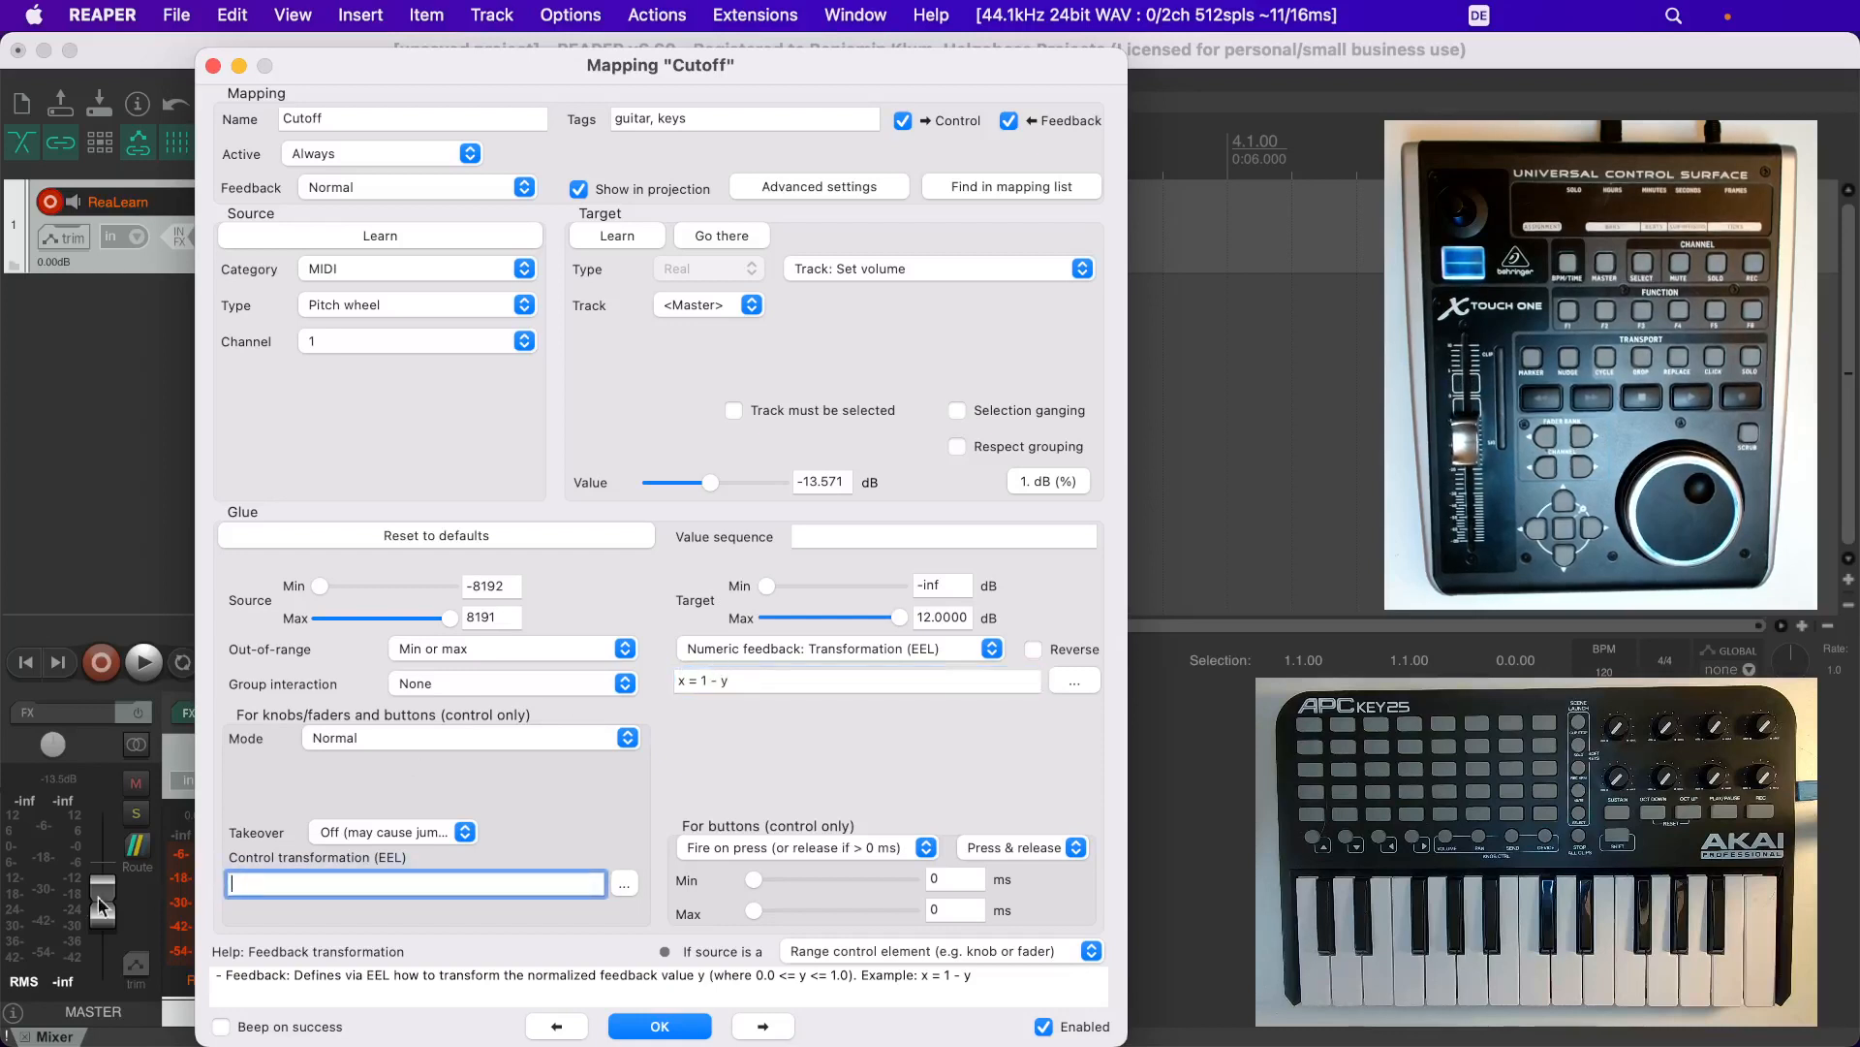
{"action": "mouse_move", "coordinate": [97, 900]}
{"action": "left_mouse_down"}
{"action": "mouse_move", "coordinate": [105, 822]}
{"action": "mouse_move", "coordinate": [97, 967]}
{"action": "mouse_move", "coordinate": [100, 857]}
{"action": "mouse_move", "coordinate": [97, 910]}
{"action": "left_mouse_up"}
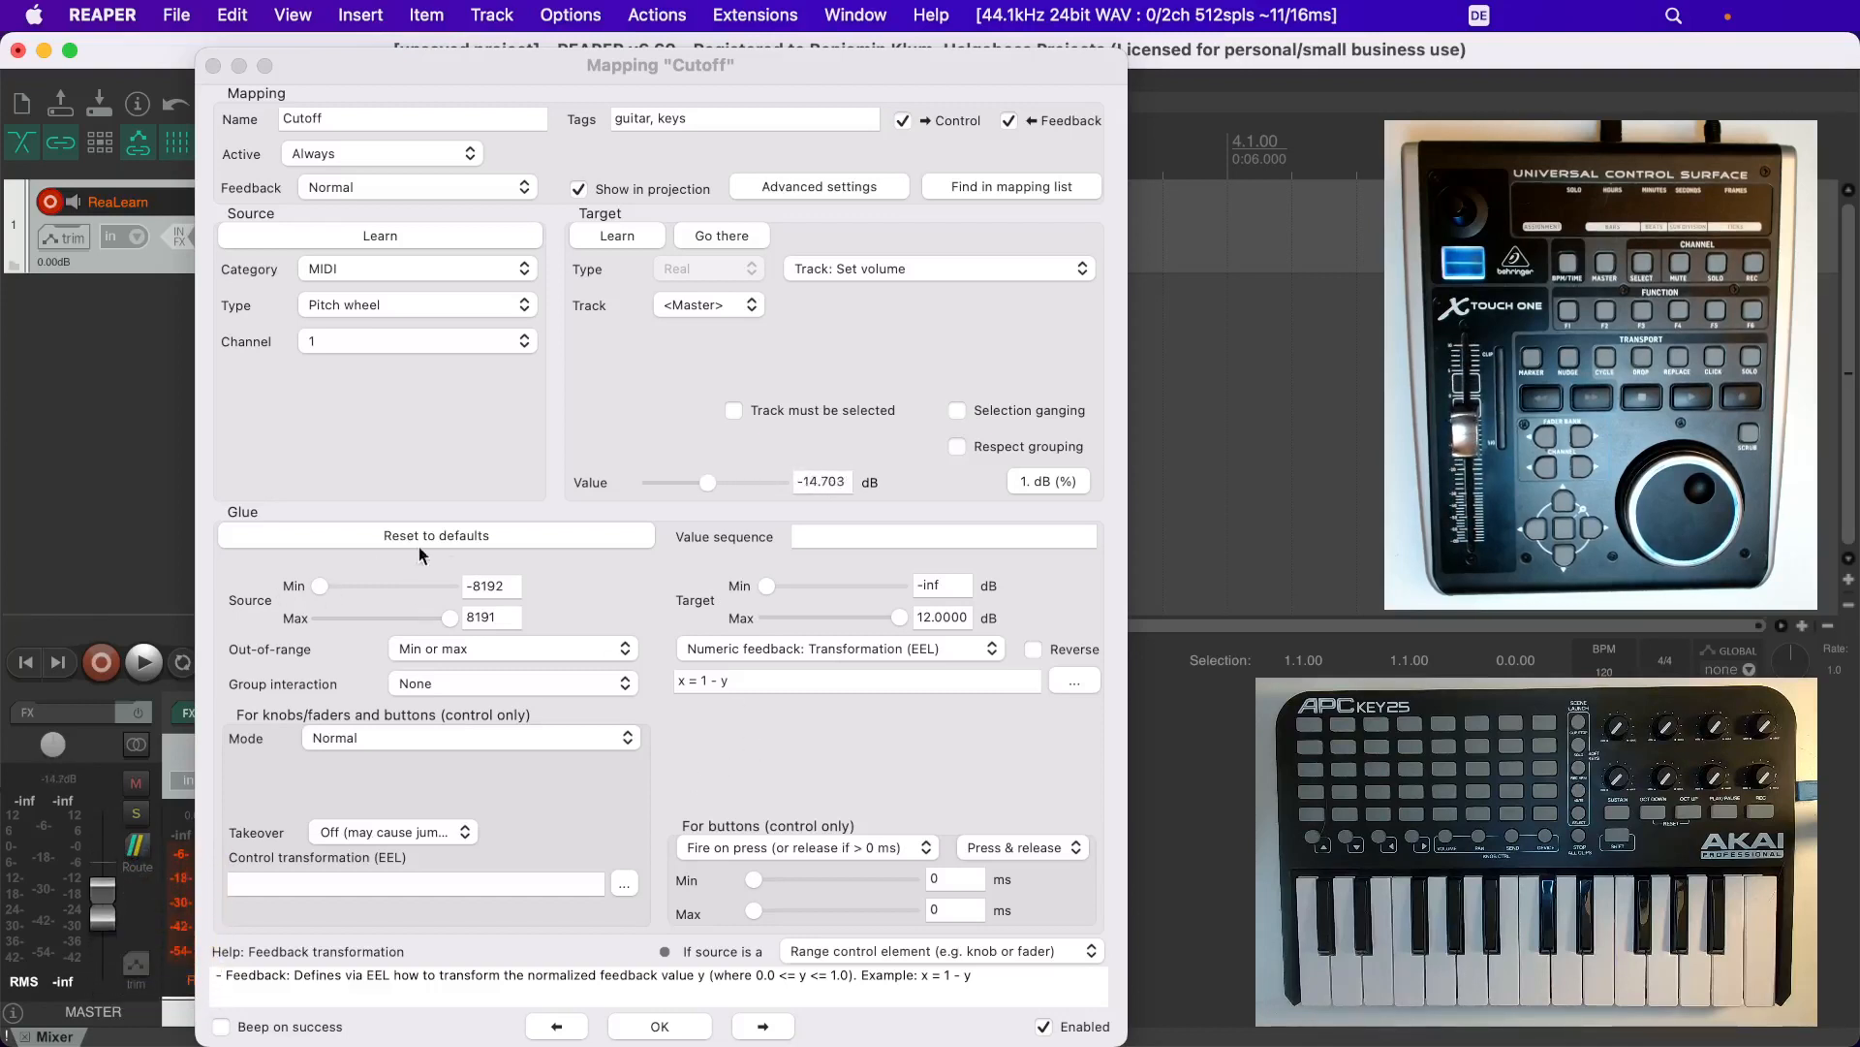
Reset the glue settings to defaults and switch the feedback type to Textual feedback: Text expression
{"action": "left_click", "coordinate": [444, 540]}
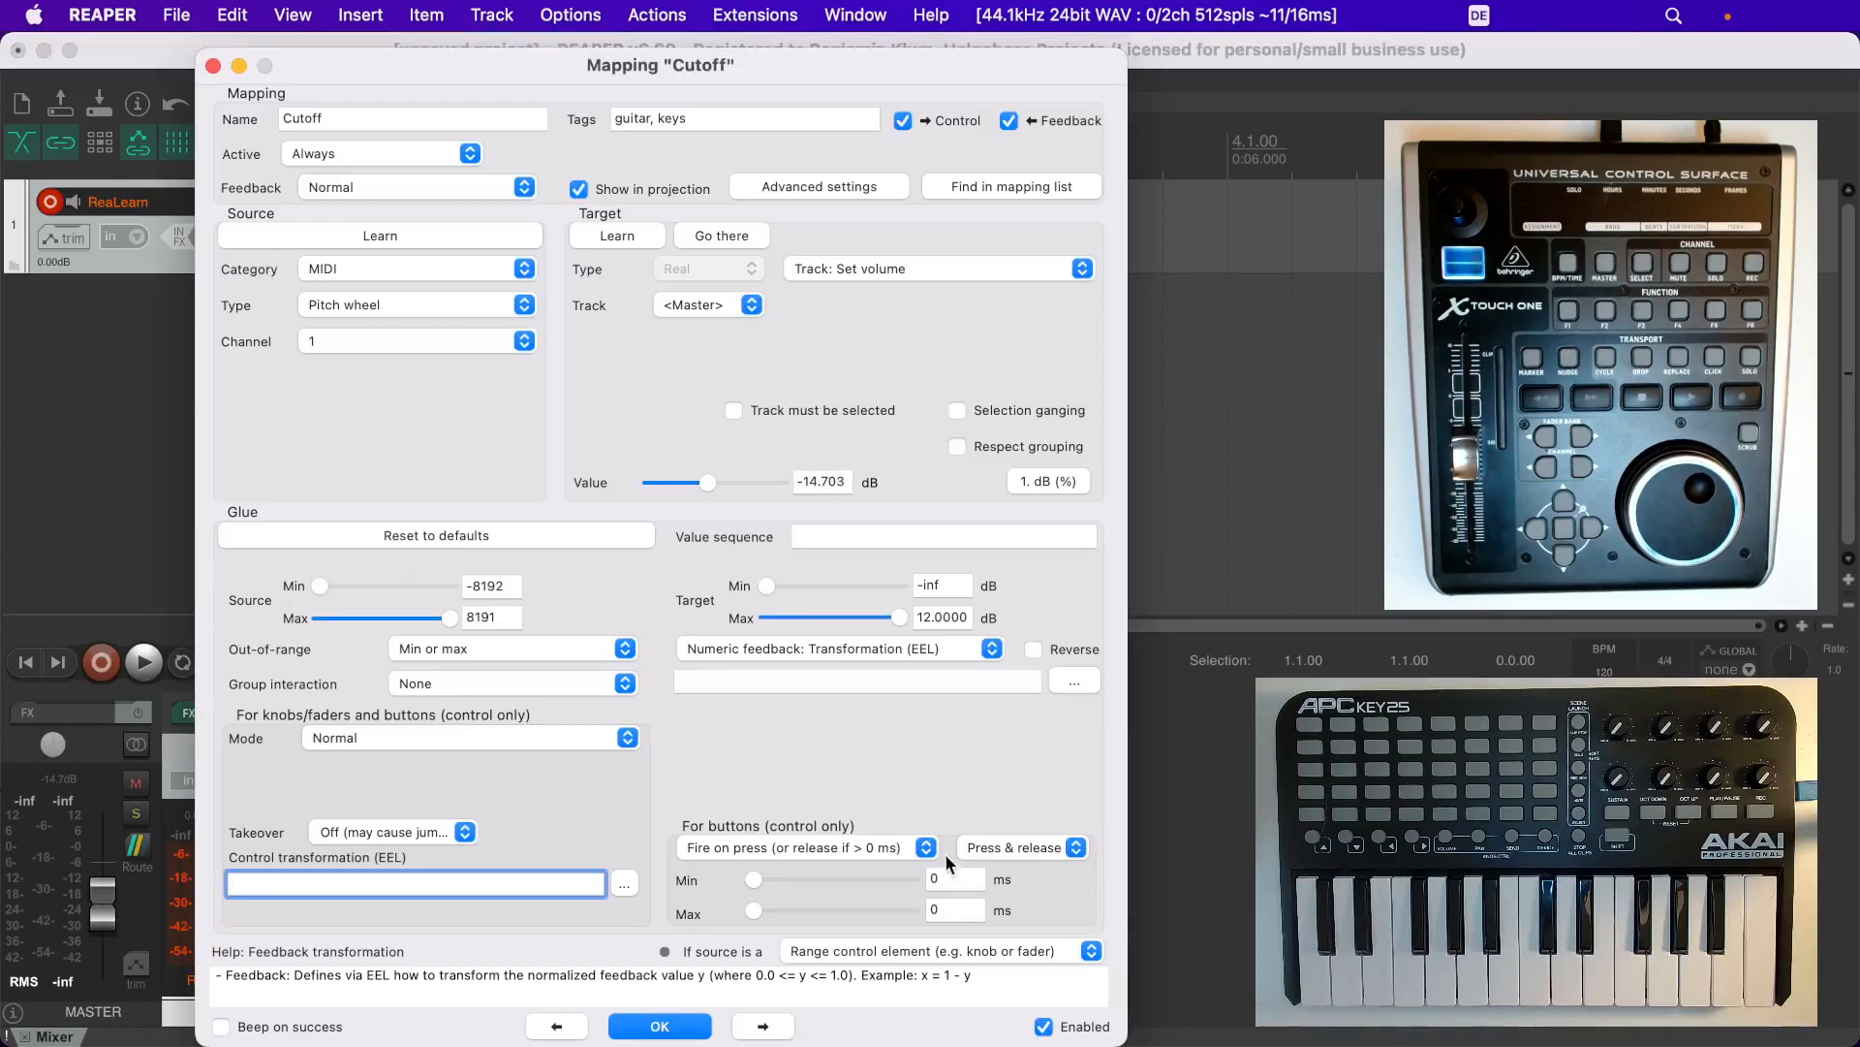
{"action": "left_click", "coordinate": [973, 647]}
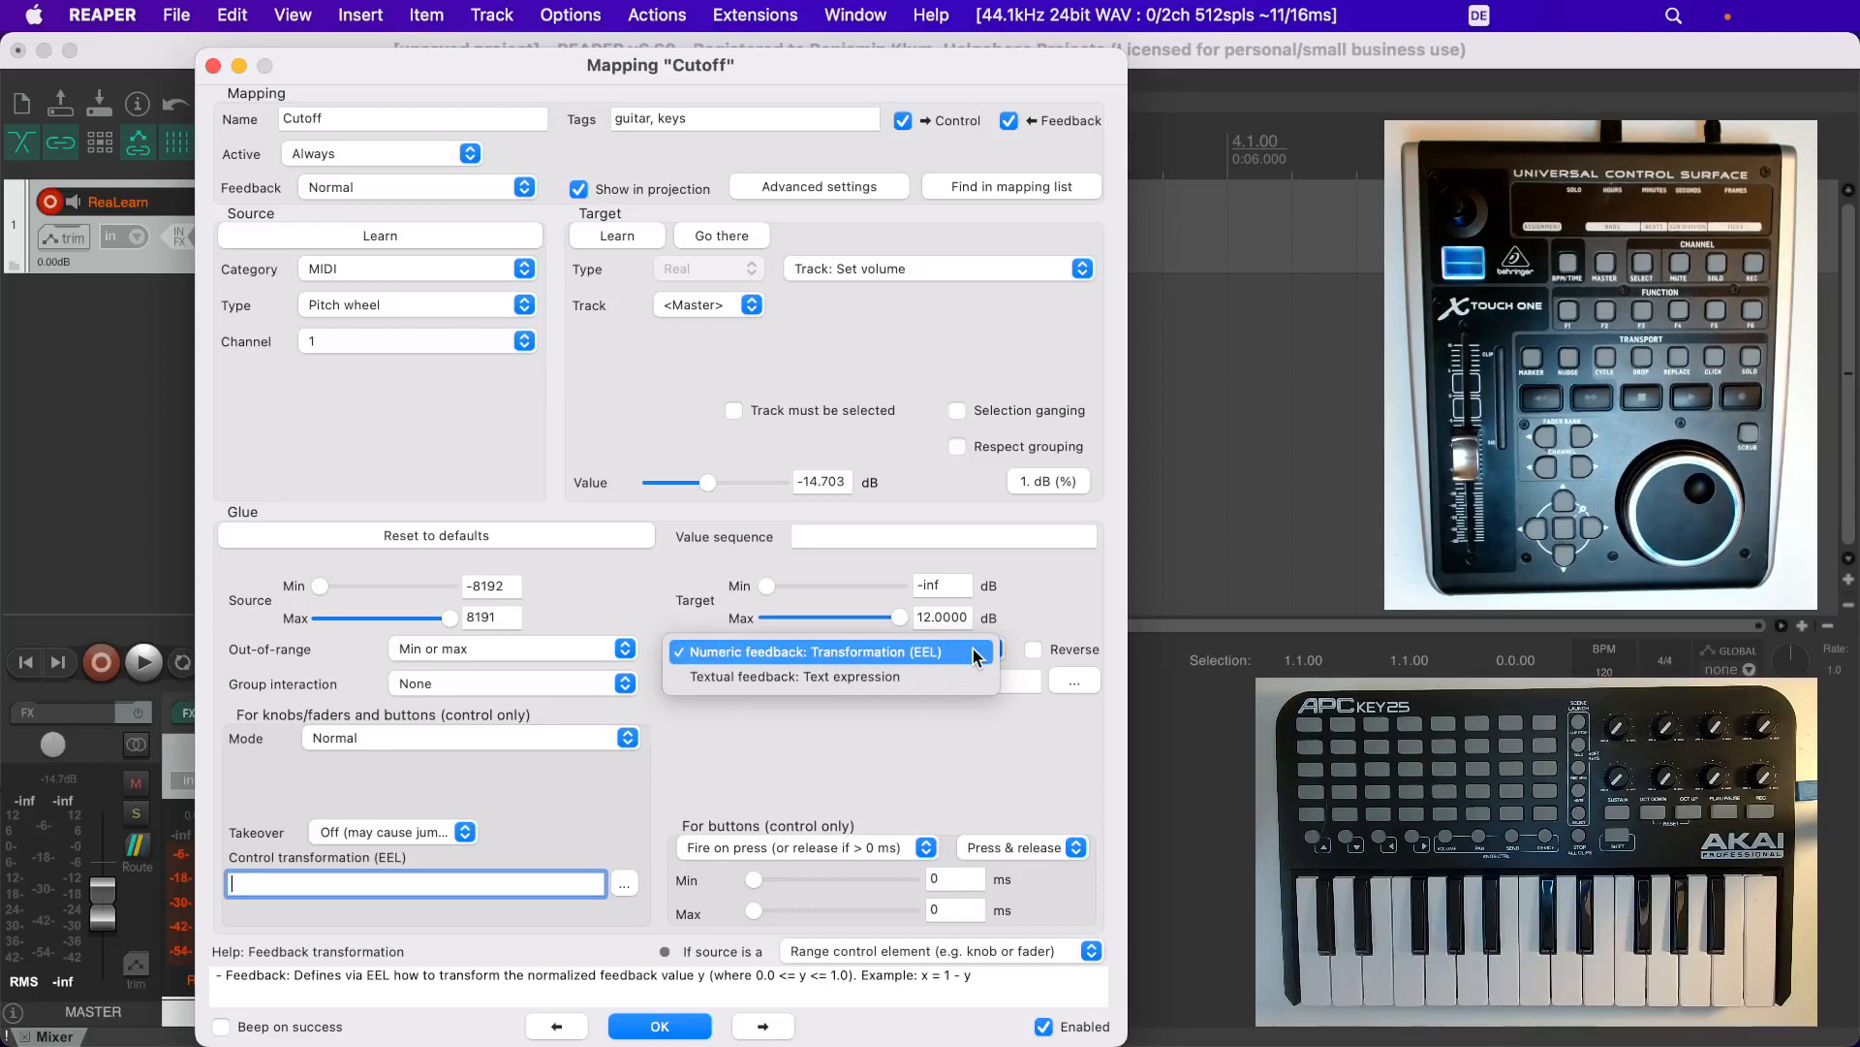
{"action": "left_click", "coordinate": [727, 686]}
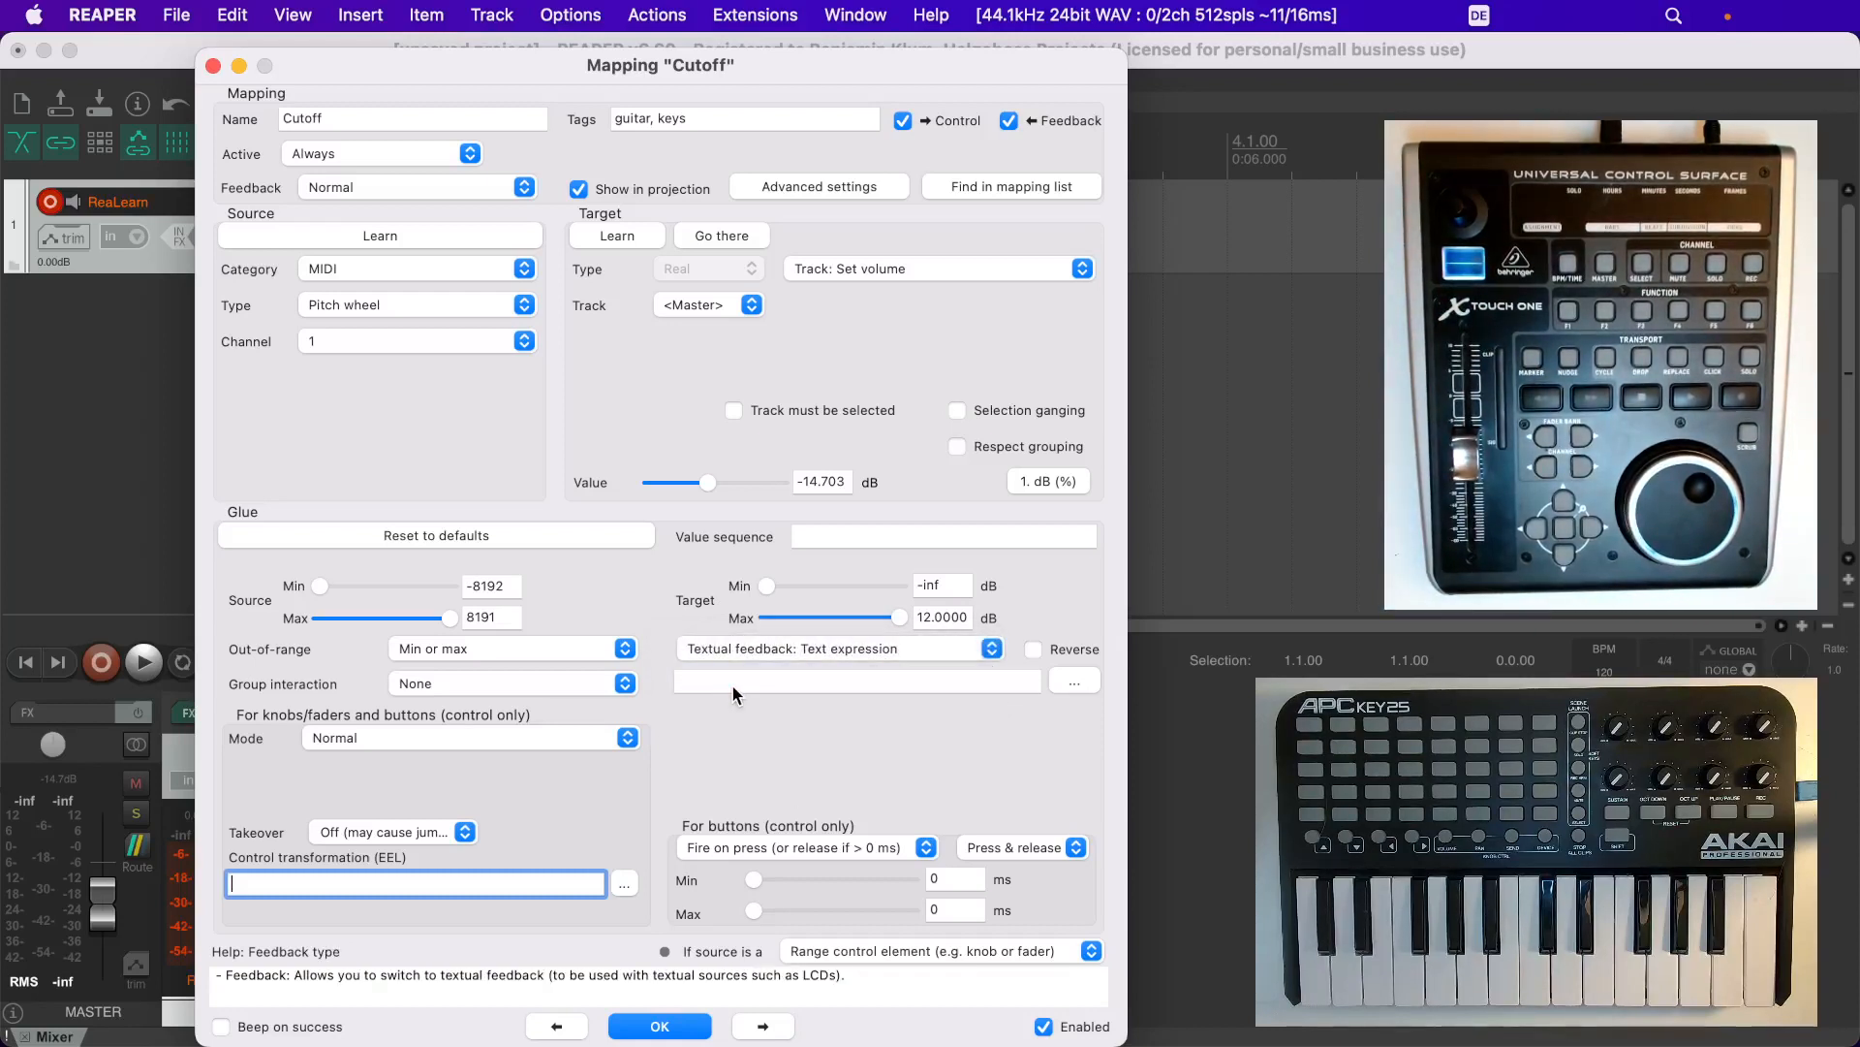
Change the MIDI source type to Display (feedback only)
{"action": "left_click", "coordinate": [424, 267]}
{"action": "left_click", "coordinate": [426, 274]}
{"action": "left_click", "coordinate": [415, 302]}
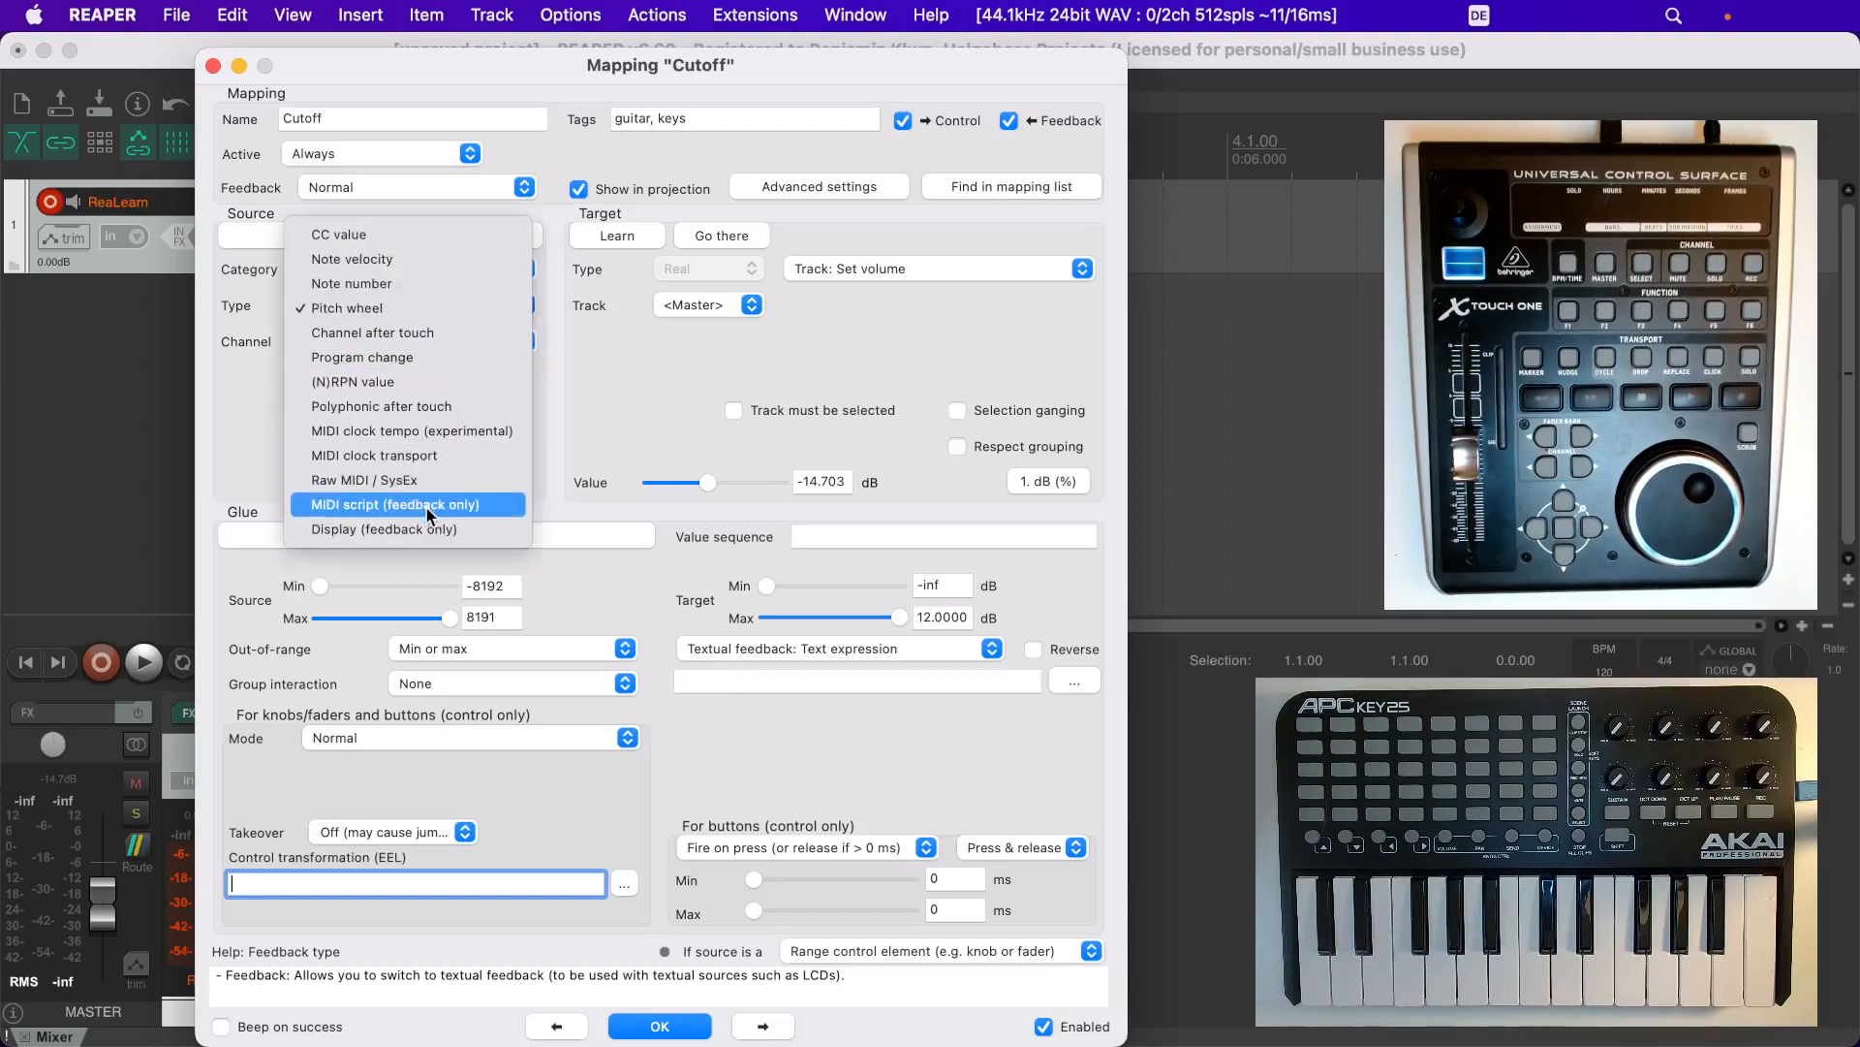
{"action": "left_click", "coordinate": [387, 529]}
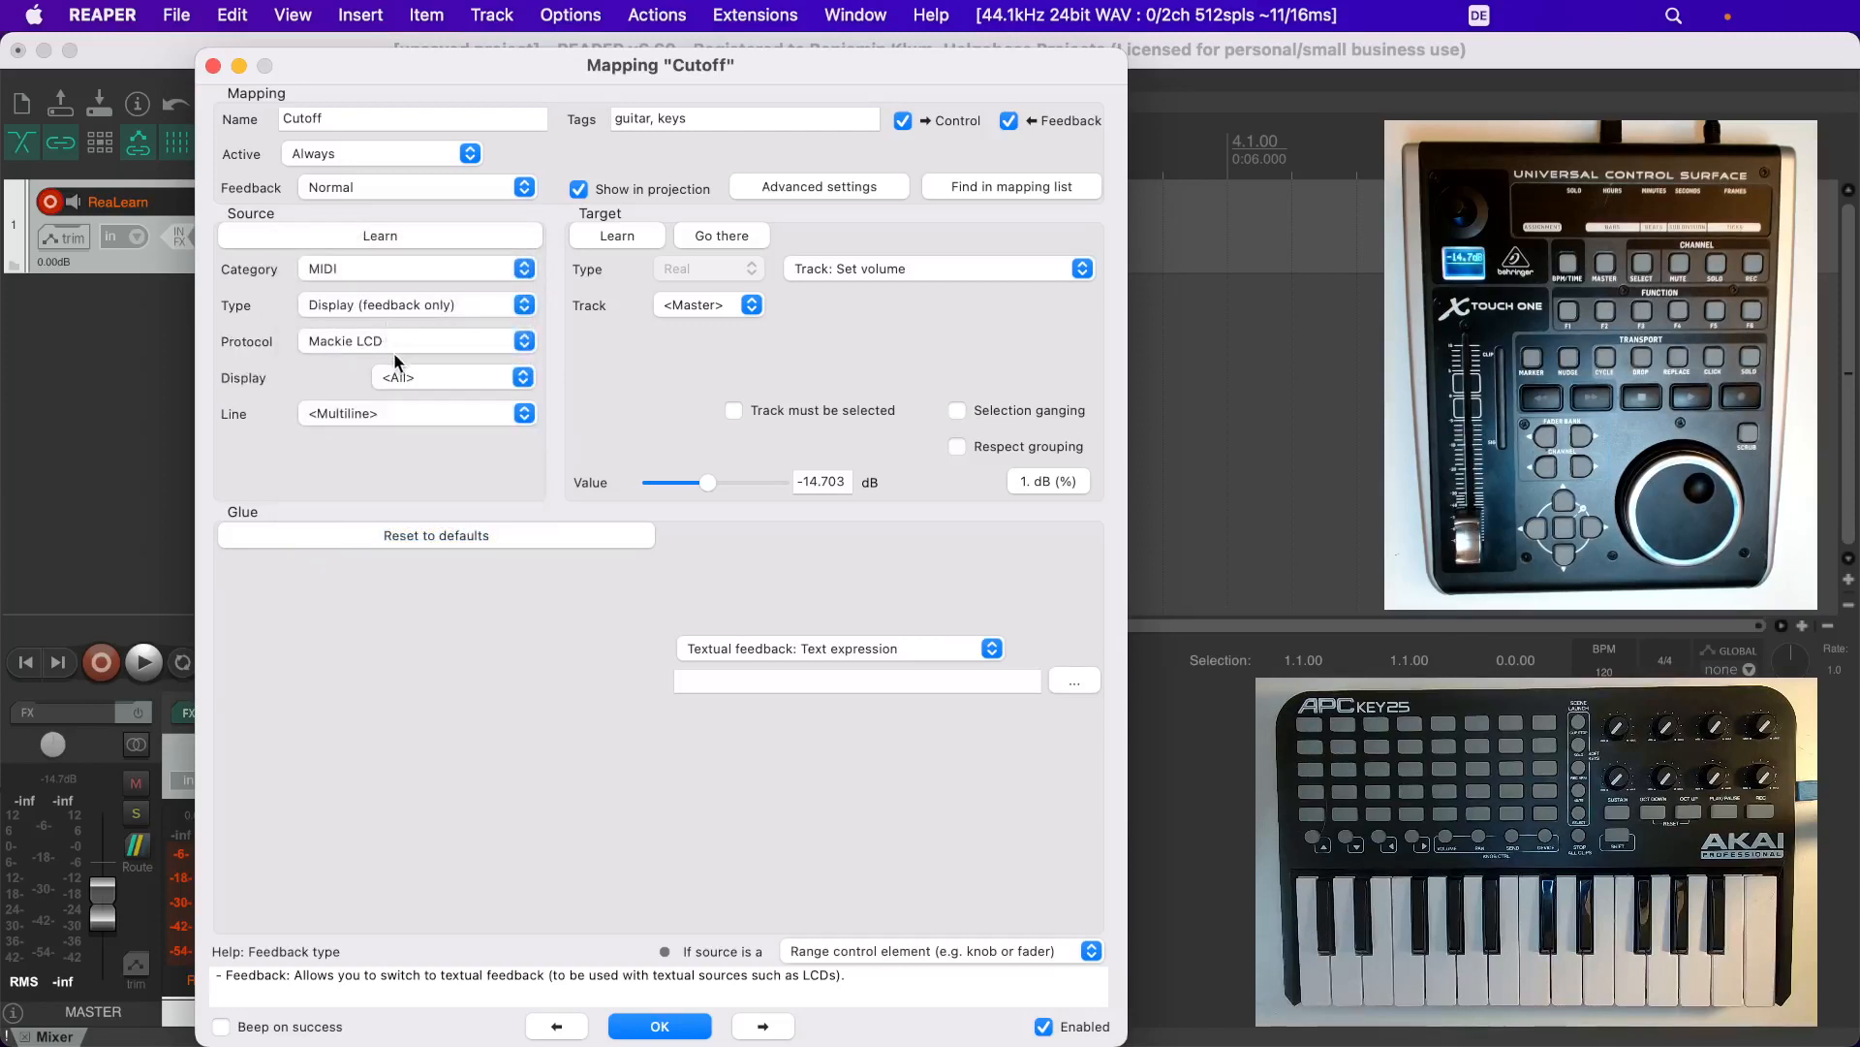
Restrict the Mackie LCD source to display 1, line 1, and test it by changing the master volume to about -11 dB
{"action": "left_click", "coordinate": [413, 371]}
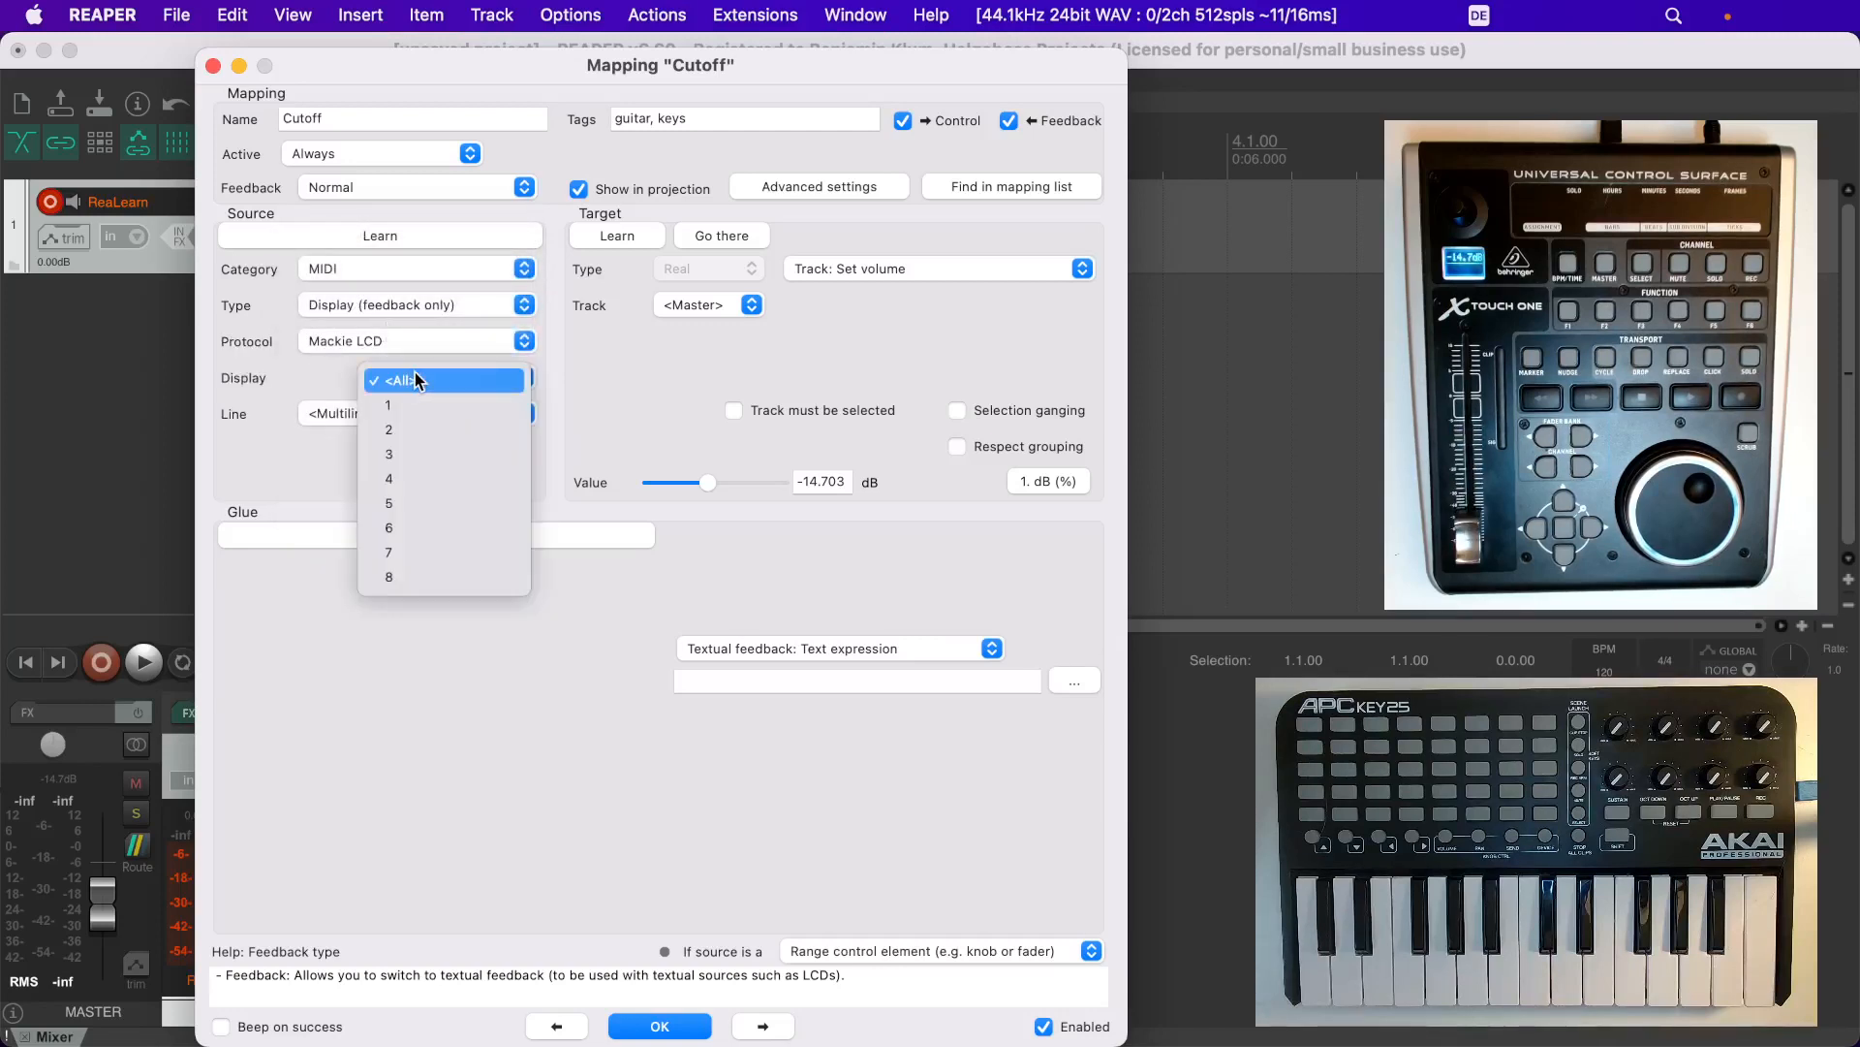
{"action": "left_click", "coordinate": [497, 407]}
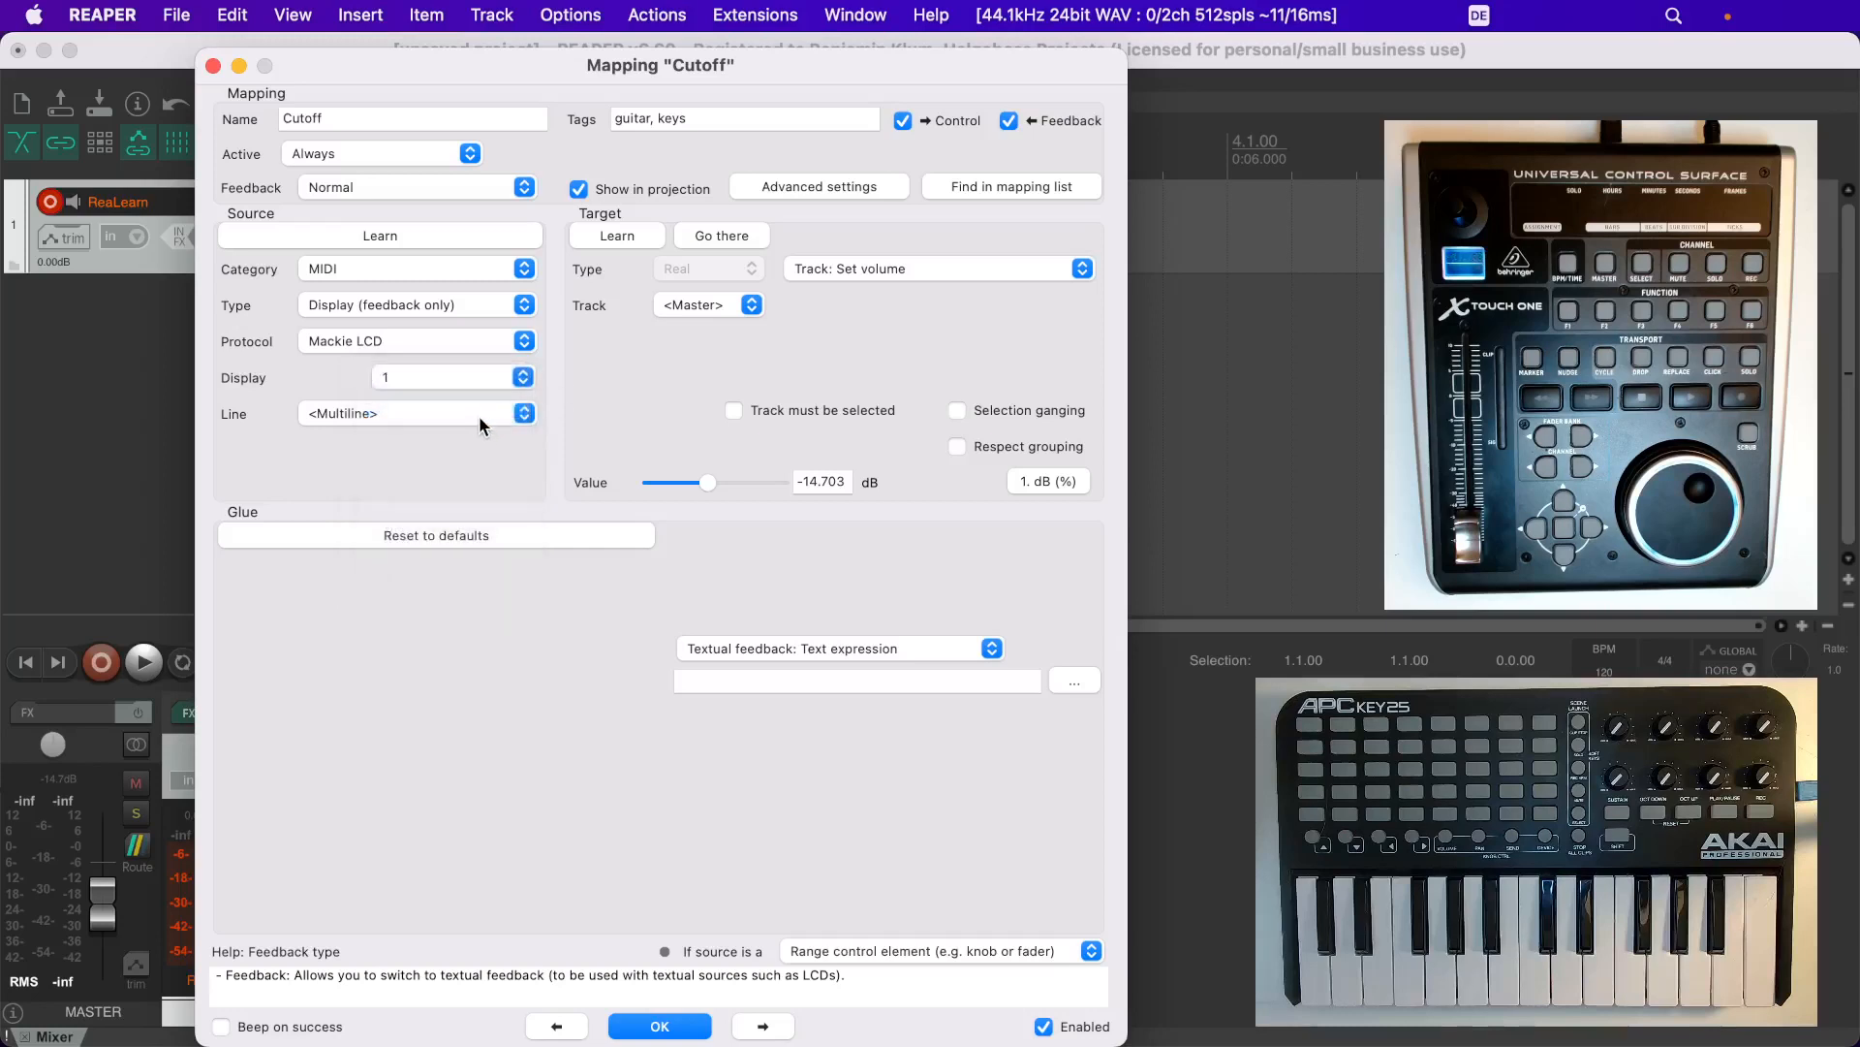
{"action": "left_click", "coordinate": [478, 417]}
{"action": "left_click", "coordinate": [481, 442]}
{"action": "mouse_move", "coordinate": [683, 491]}
{"action": "left_mouse_down"}
{"action": "mouse_move", "coordinate": [774, 480]}
{"action": "mouse_move", "coordinate": [684, 484]}
{"action": "mouse_move", "coordinate": [750, 483]}
{"action": "mouse_move", "coordinate": [715, 484]}
{"action": "left_mouse_up"}
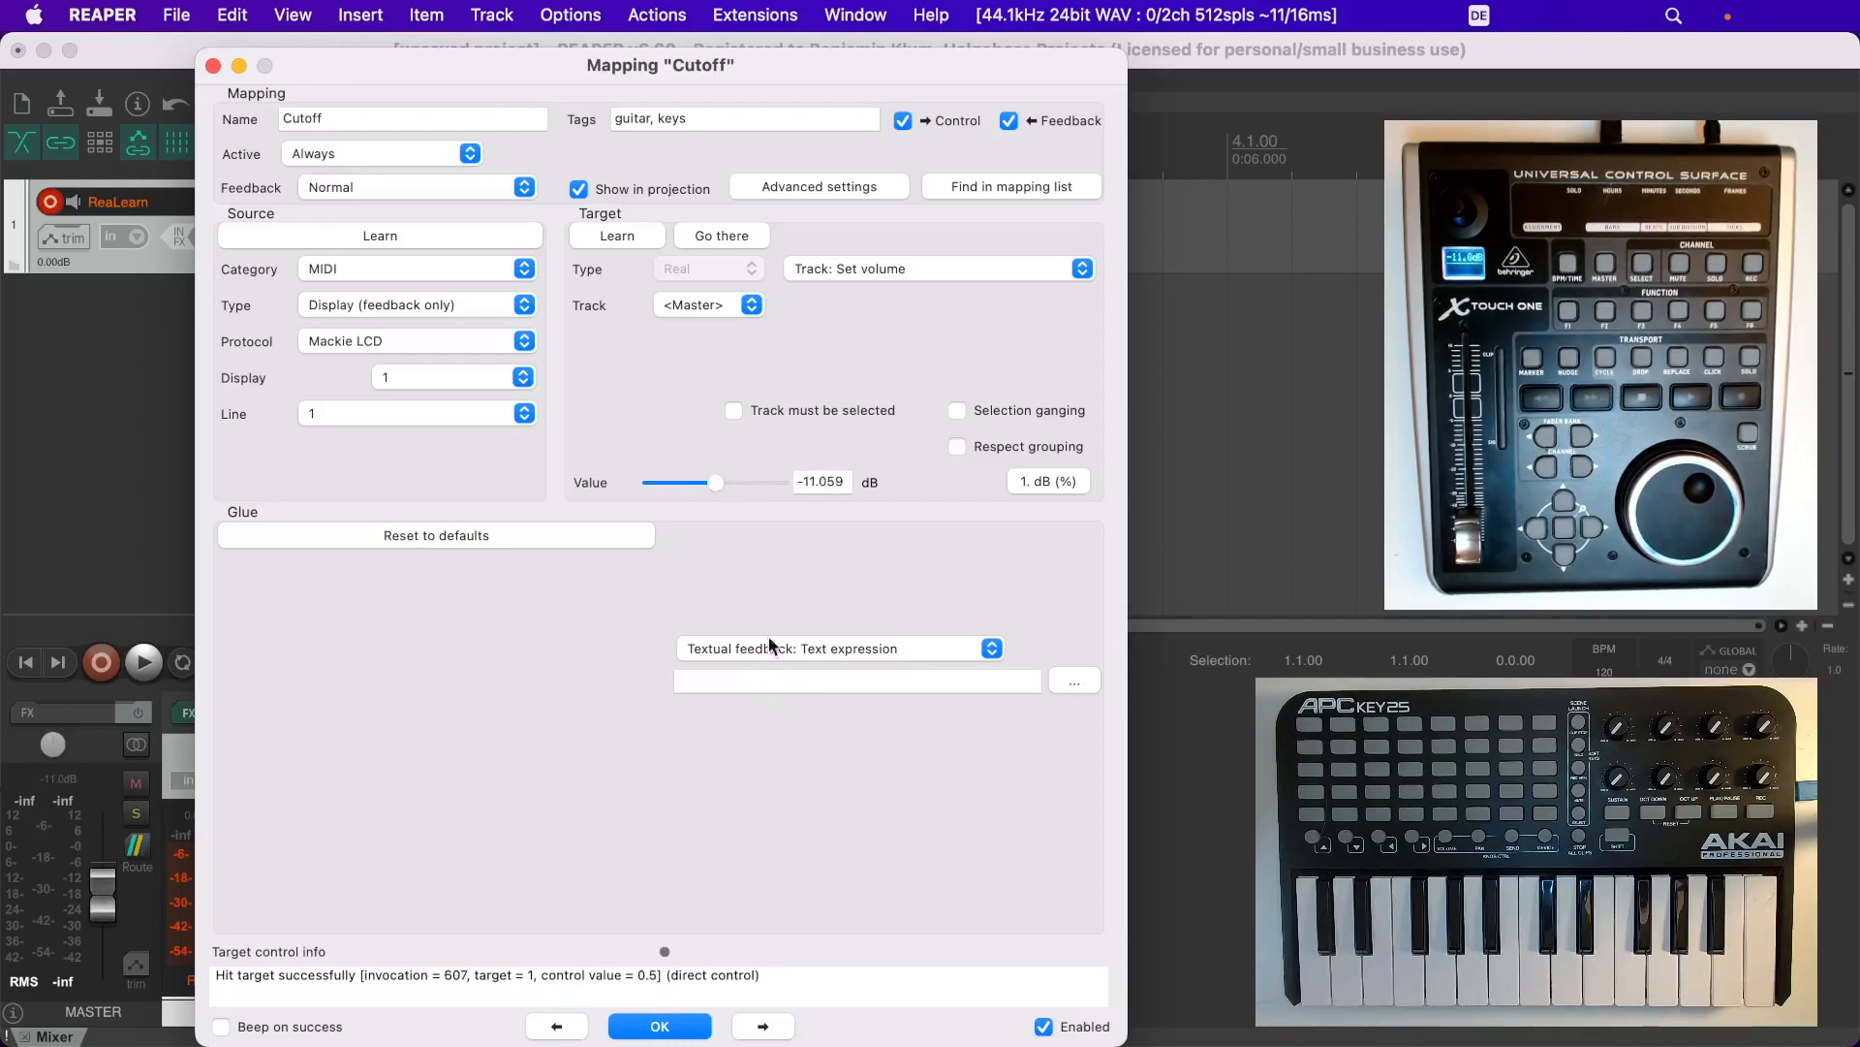
Enter the static text "Hello!" as the textual feedback expression
{"action": "left_click", "coordinate": [793, 683]}
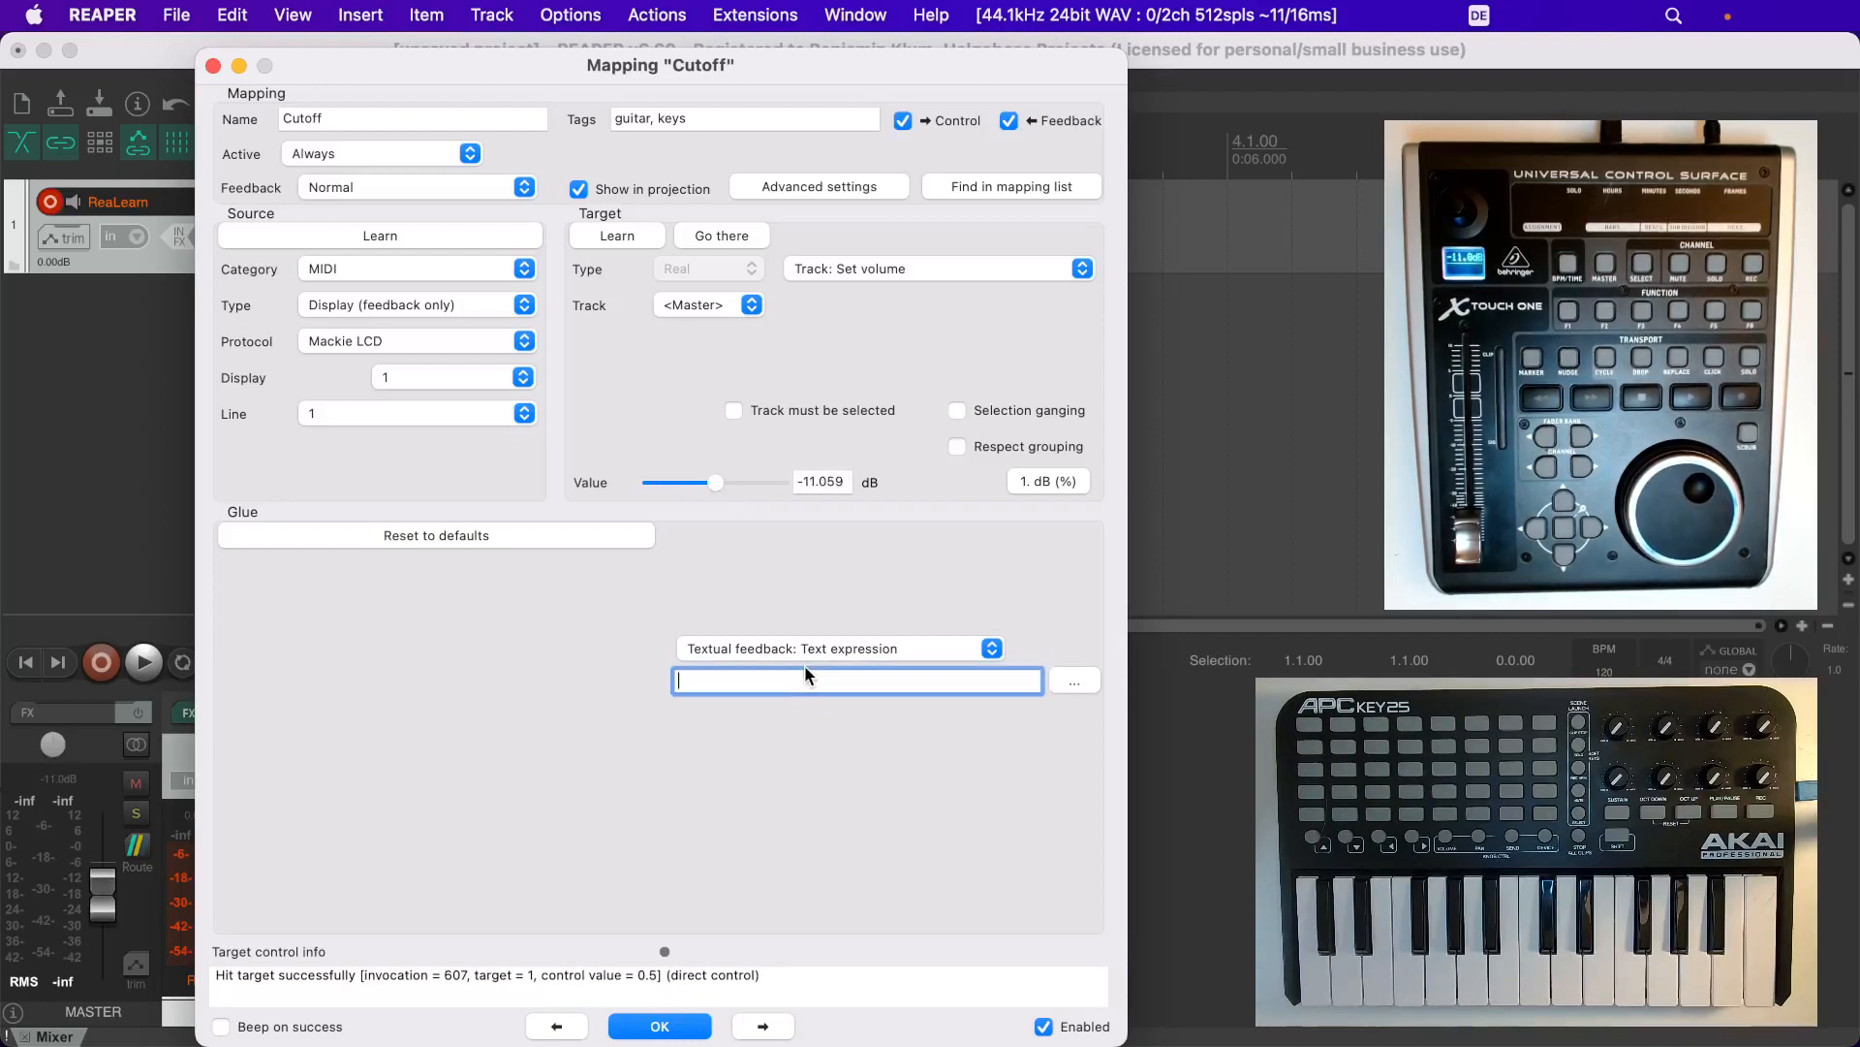
{"action": "type", "text": "Hello!"}
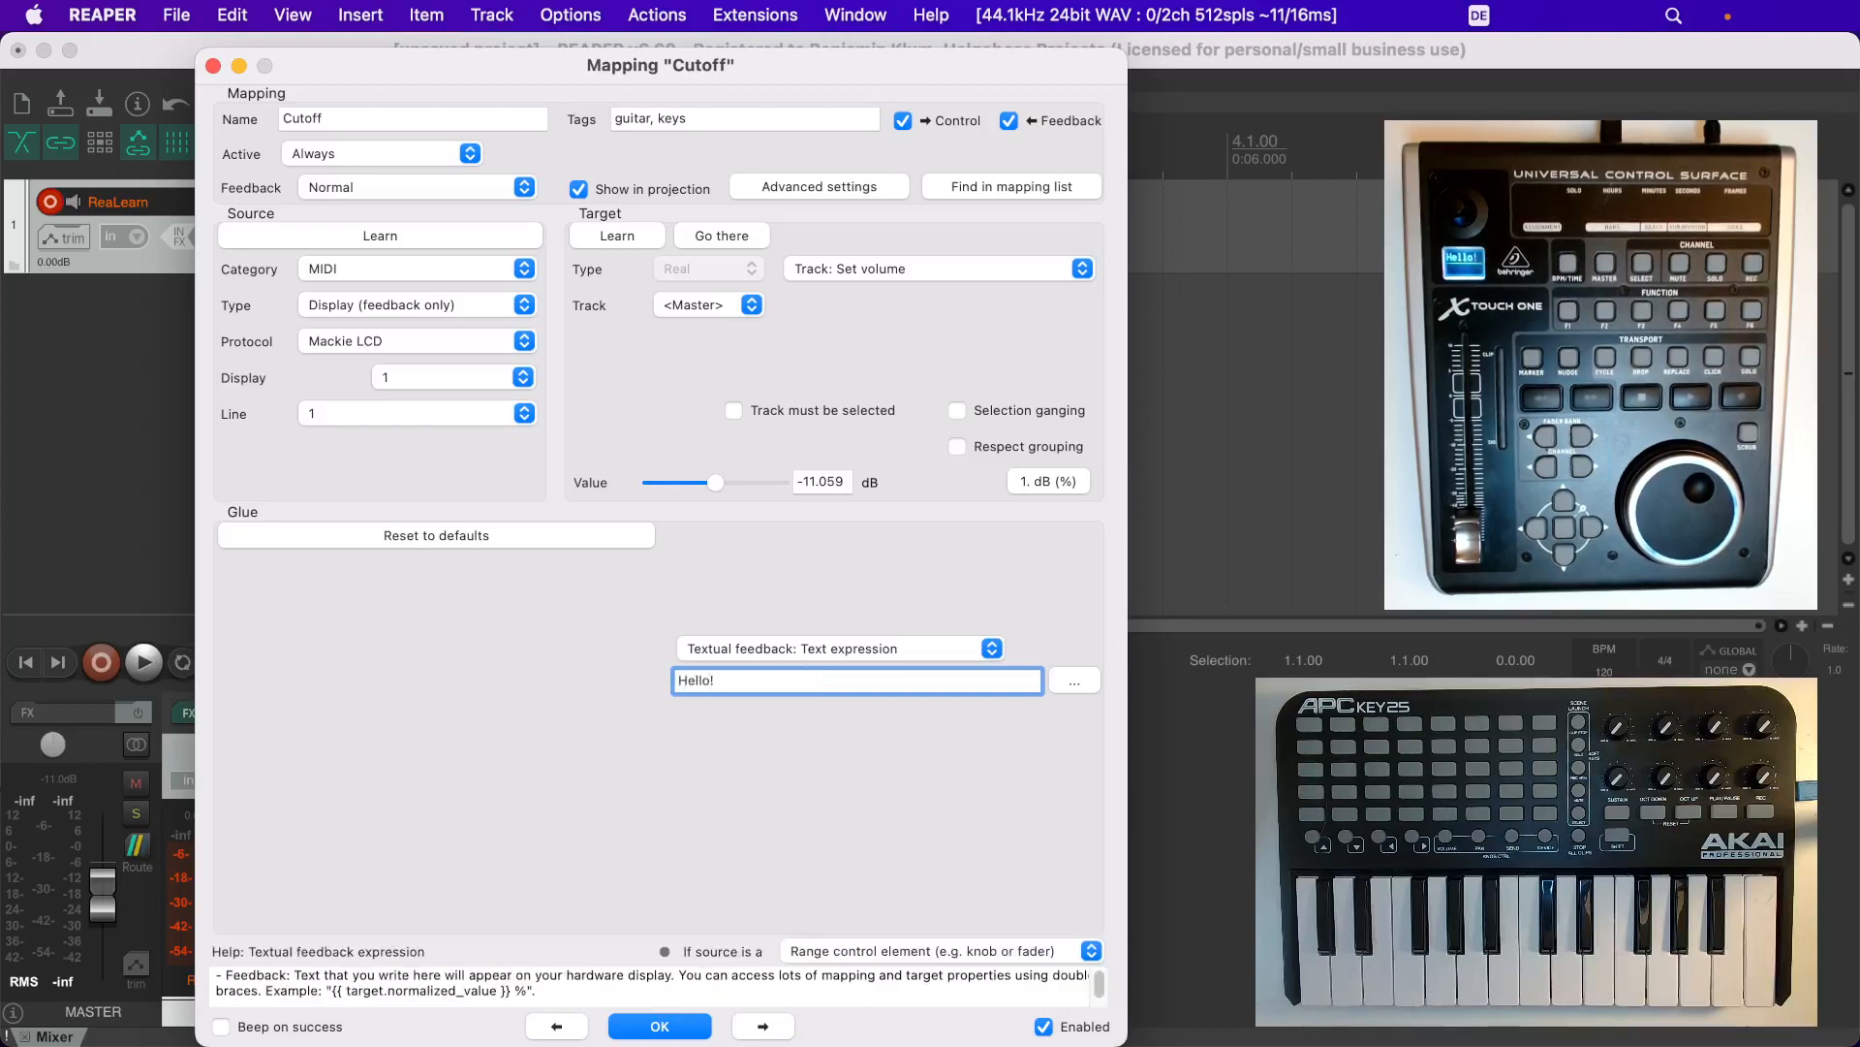
Set the textual feedback expression to {{ target.track.name }} in place of the static text
{"action": "key", "text": "BackSpace"}
{"action": "key", "text": "BackSpace"}
{"action": "key", "text": "BackSpace"}
{"action": "key", "text": "BackSpace"}
{"action": "key", "text": "BackSpace"}
{"action": "key", "text": "BackSpace"}
{"action": "type", "text": "target.track.name }}"}
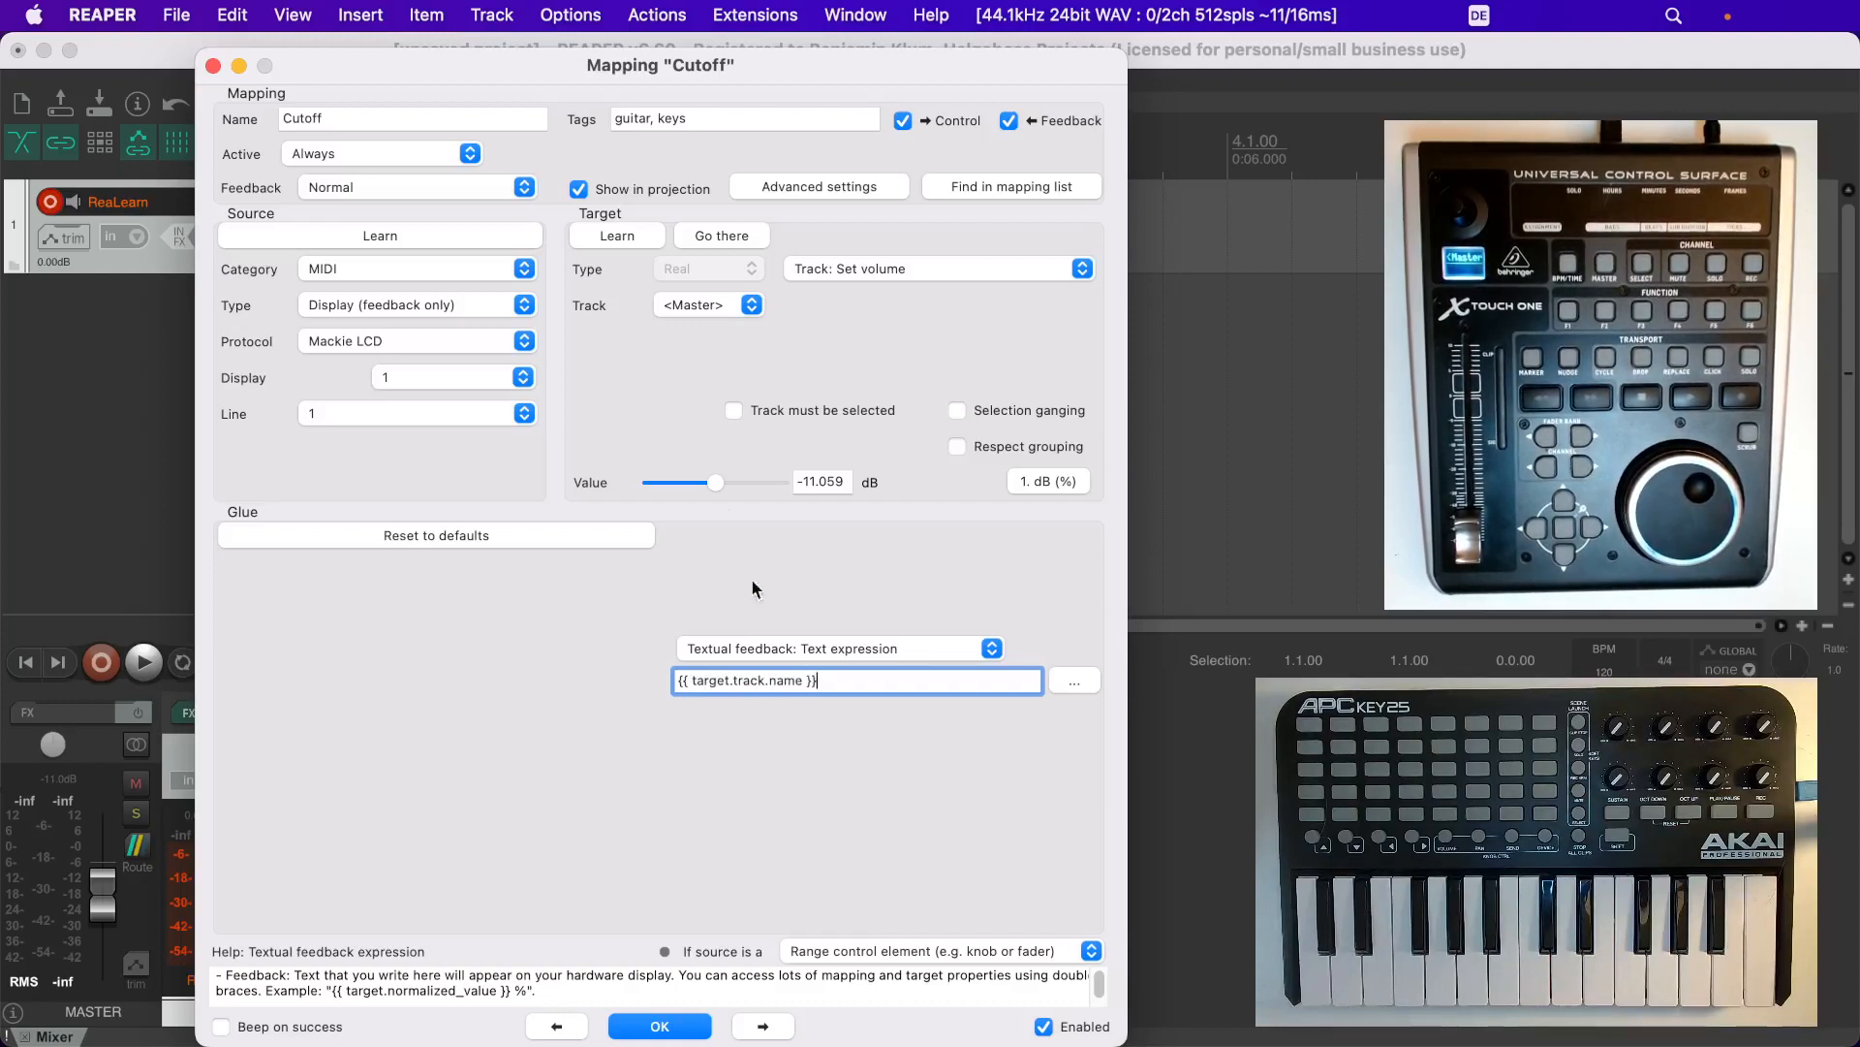
Insert a new track below the ReaLearn track and name it Test
{"action": "left_click_drag", "start_coordinate": [306, 78], "coordinate": [394, 78]}
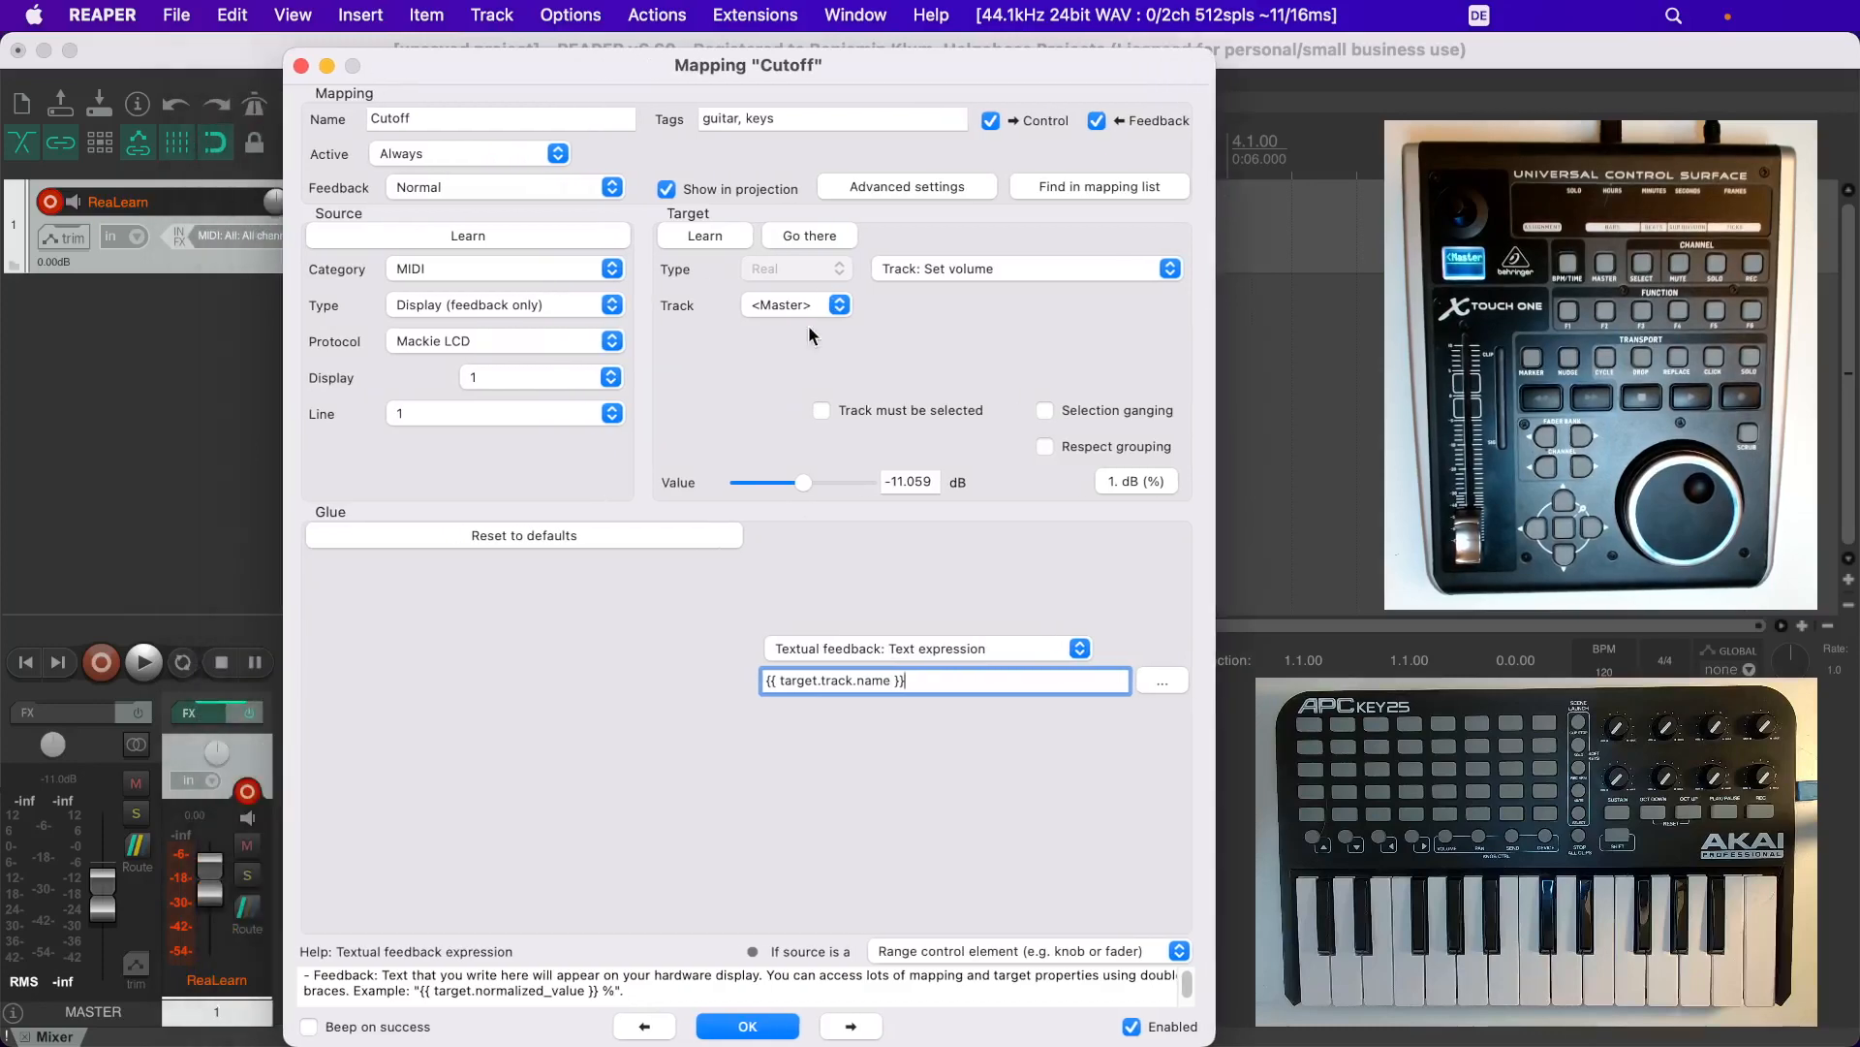
{"action": "right_click", "coordinate": [134, 320]}
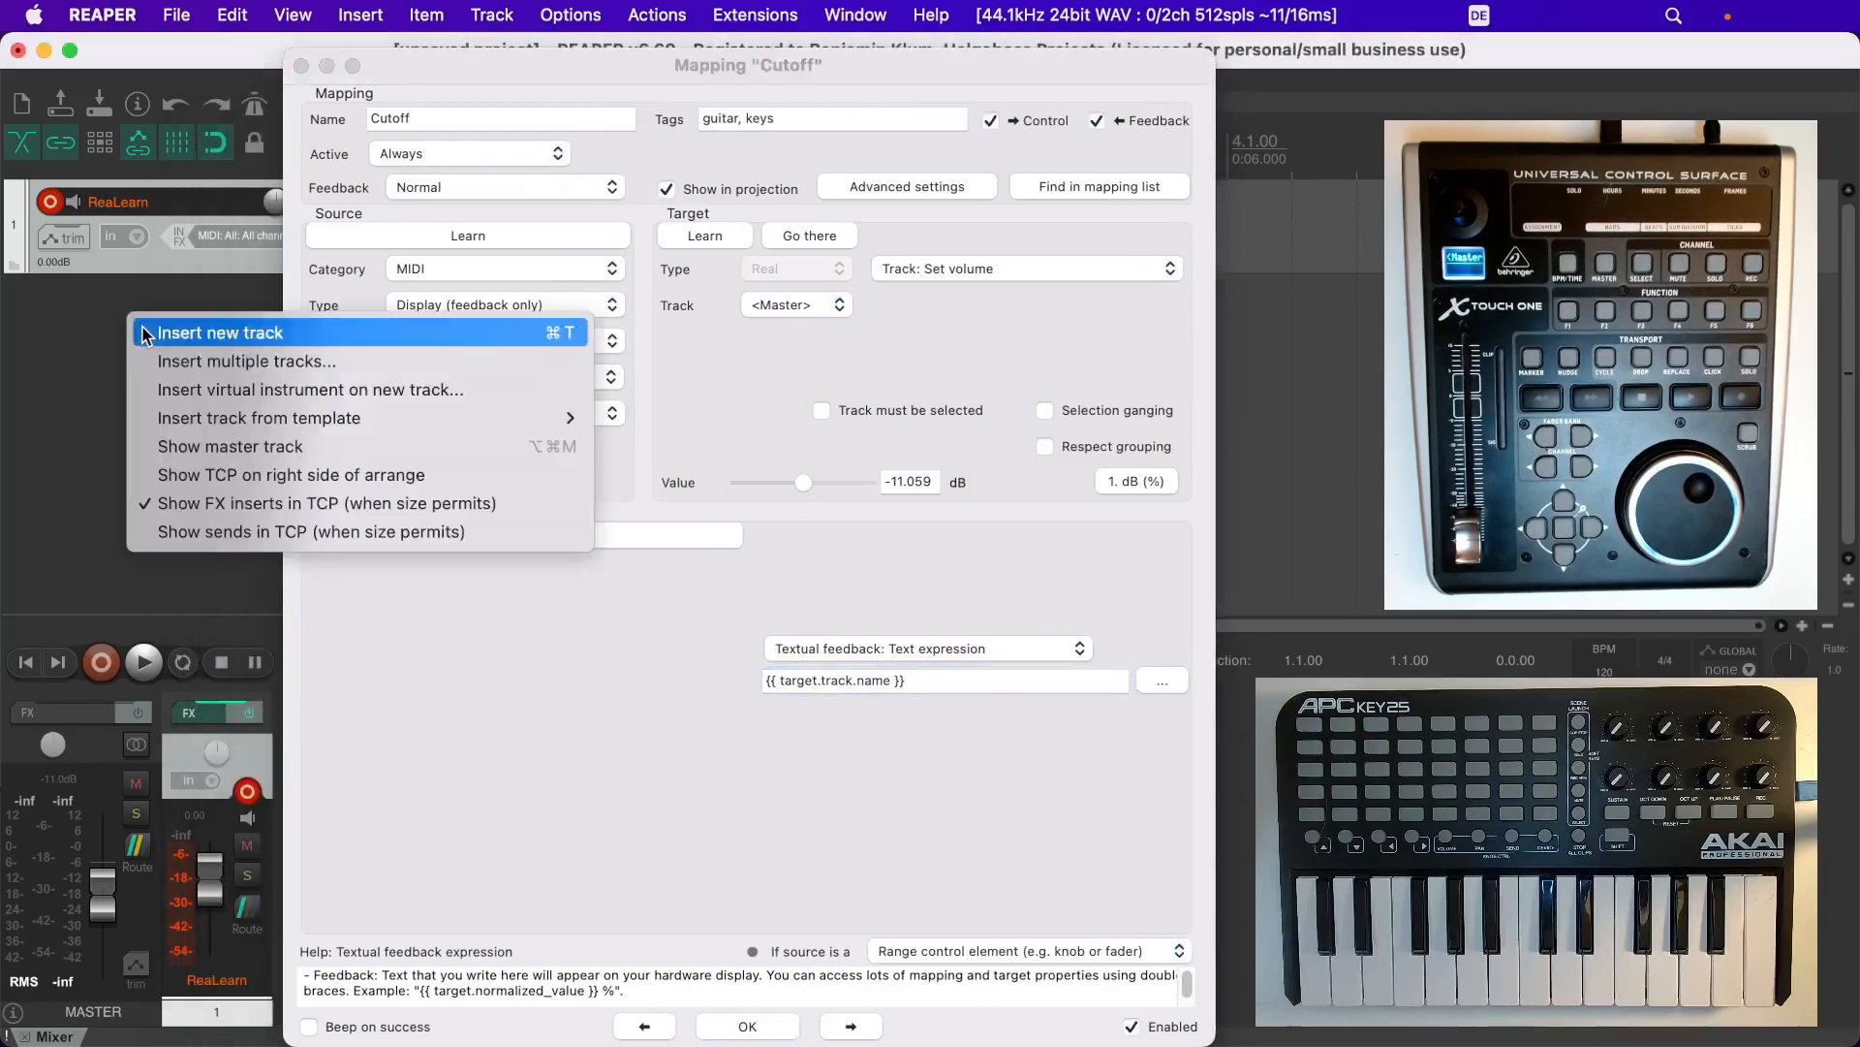
{"action": "left_click", "coordinate": [147, 333]}
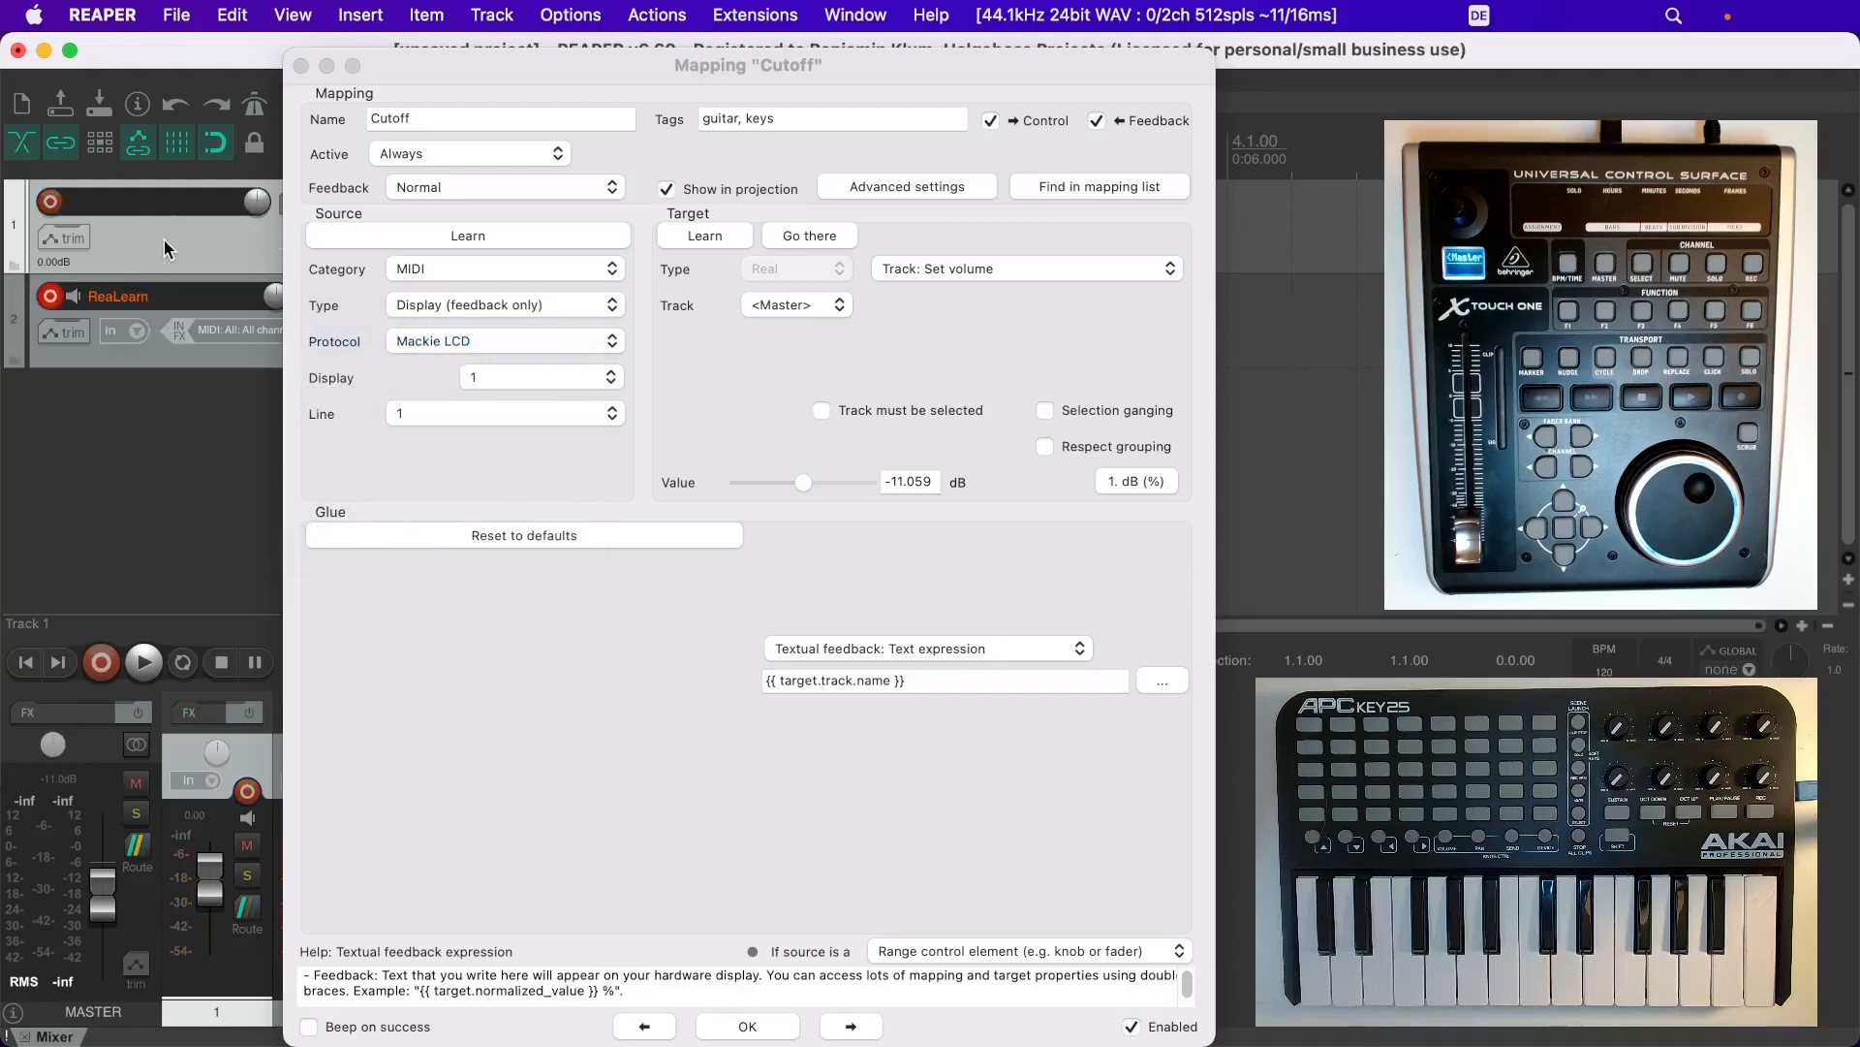
{"action": "left_click_drag", "start_coordinate": [164, 249], "coordinate": [159, 392]}
{"action": "double_click", "coordinate": [160, 298]}
{"action": "type", "text": "Test"}
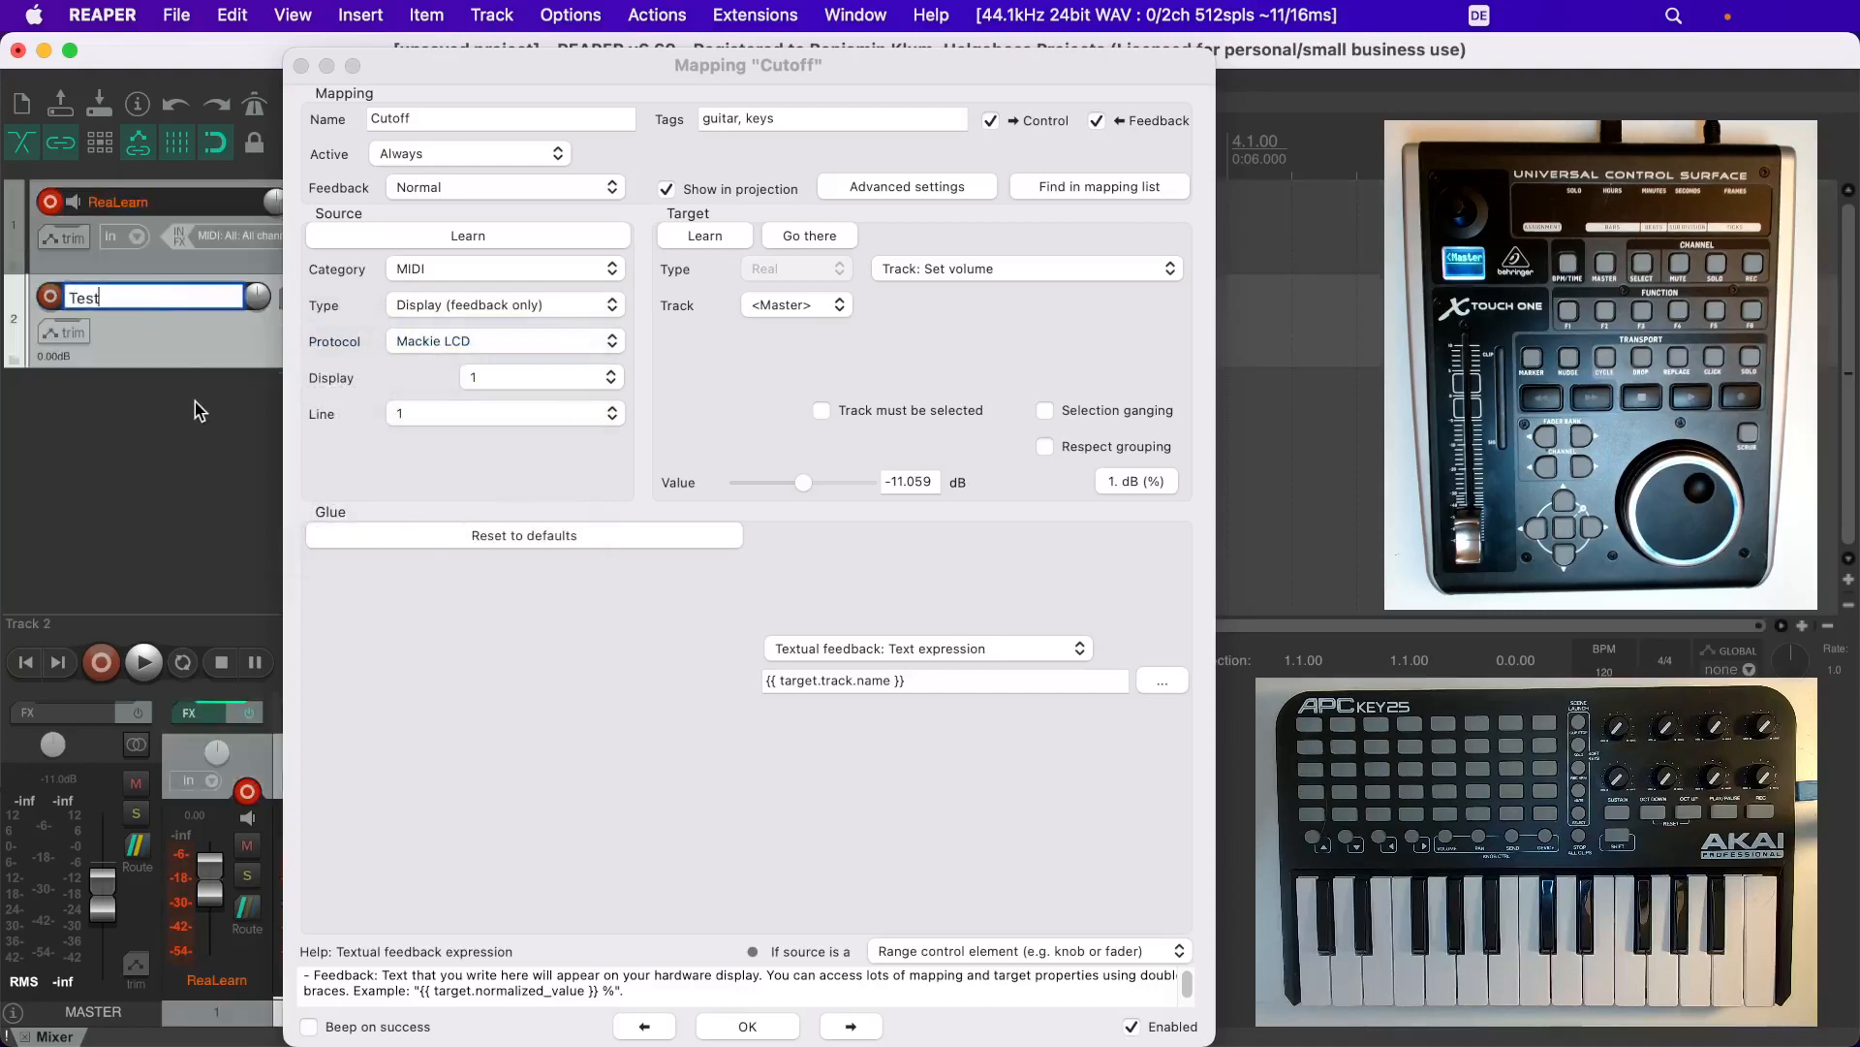
{"action": "left_click", "coordinate": [192, 438]}
Set the target track to <Selected> and test the name feedback by alternately selecting the Test and ReaLearn tracks
{"action": "left_click", "coordinate": [820, 306]}
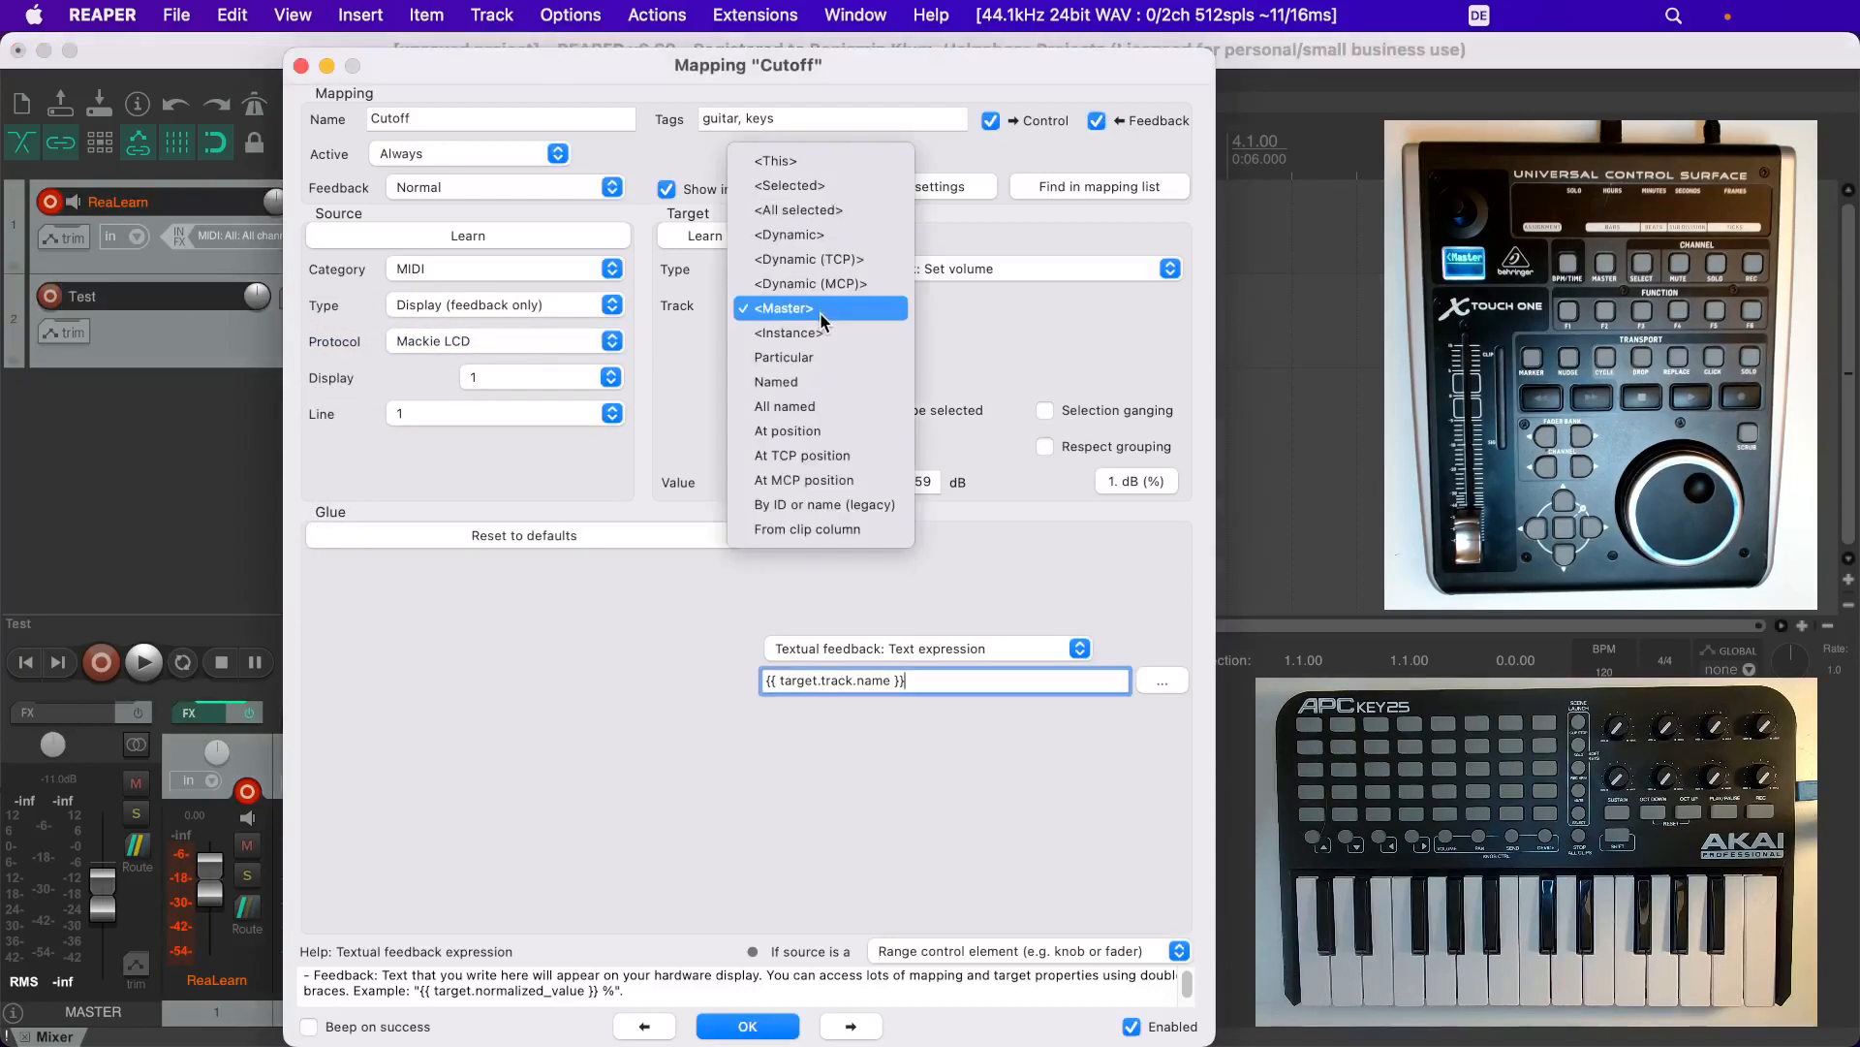
{"action": "left_click", "coordinate": [824, 184]}
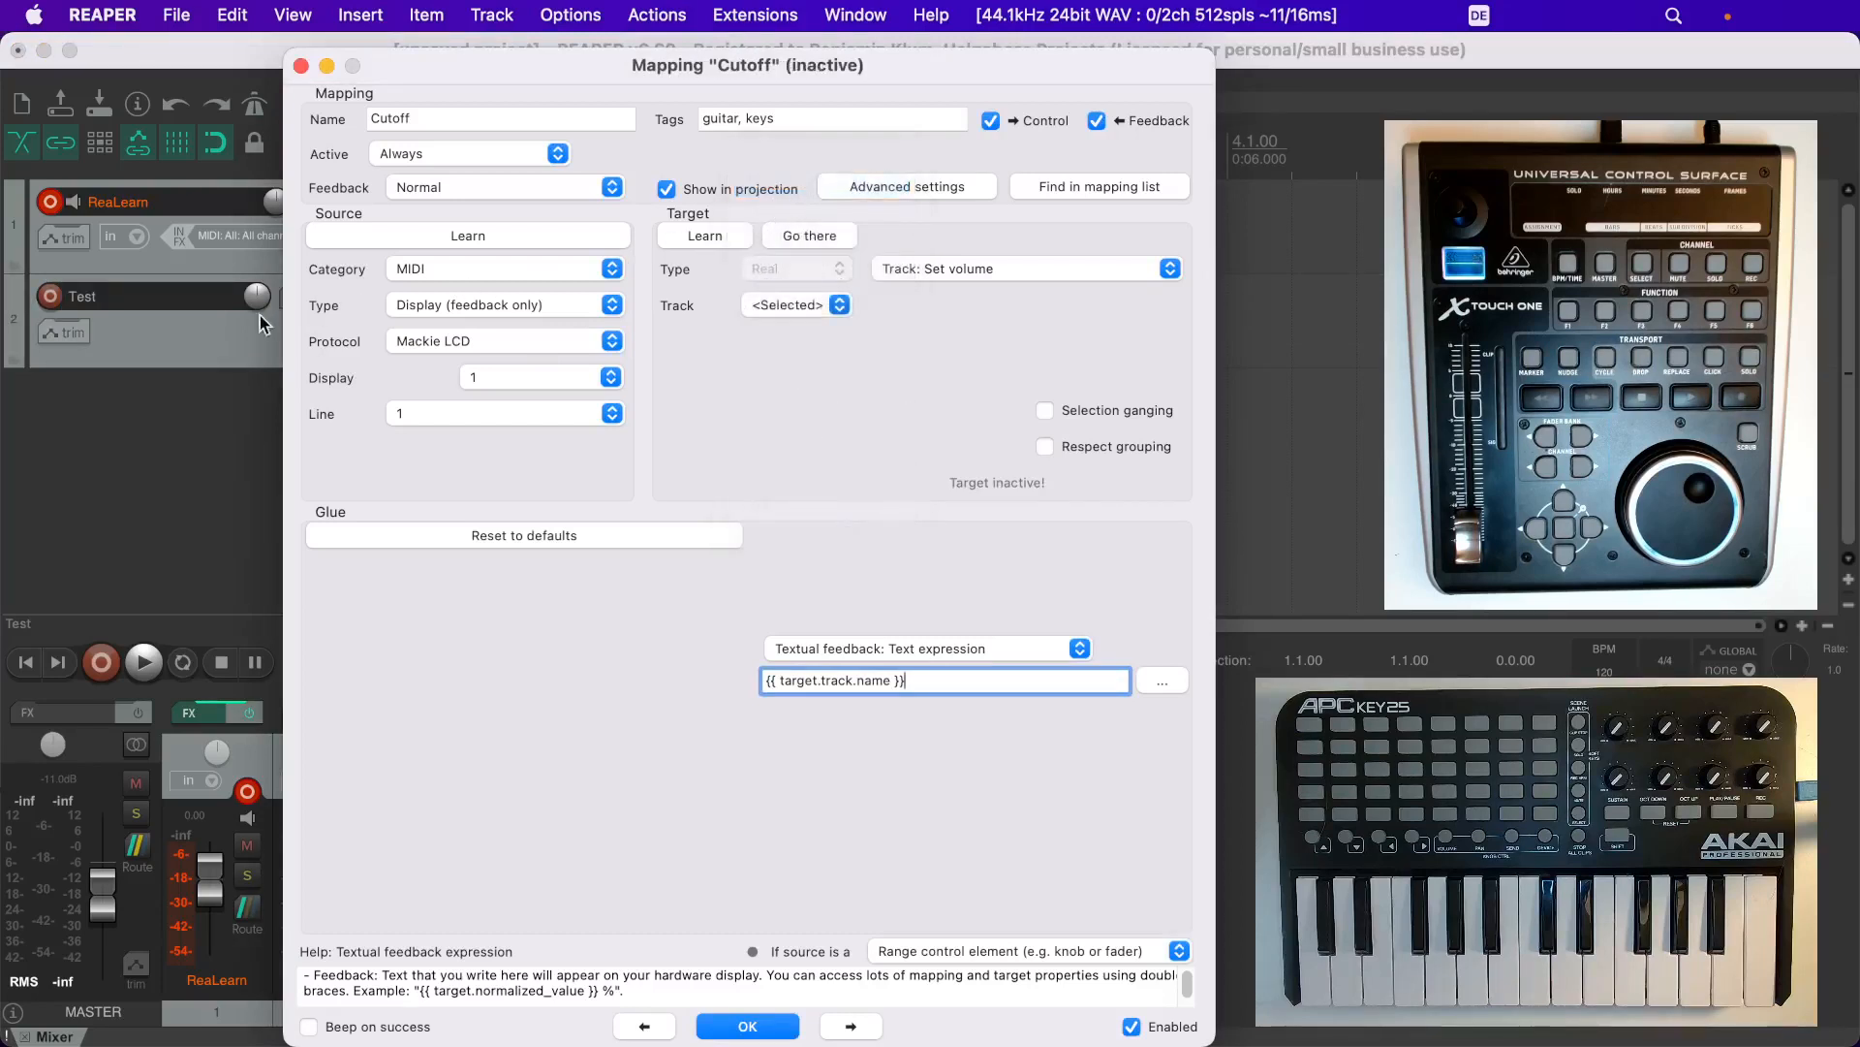
{"action": "left_click", "coordinate": [196, 333]}
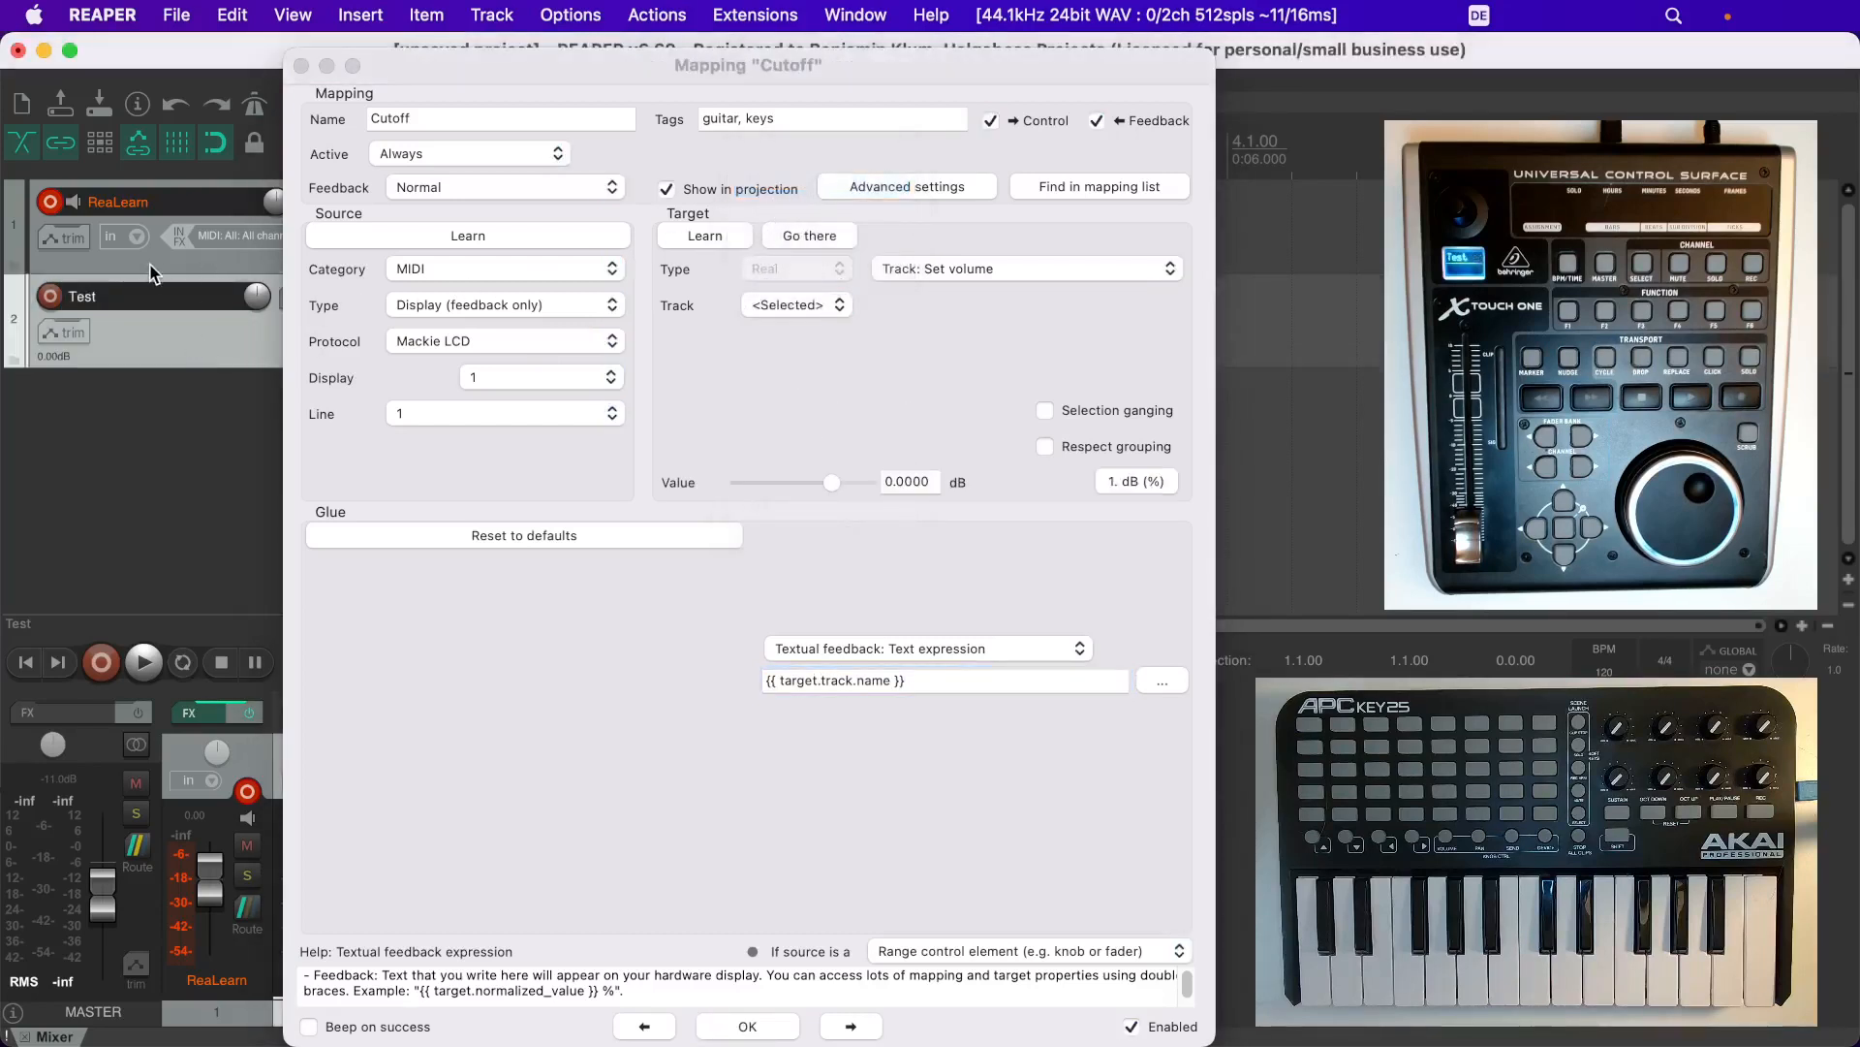
{"action": "left_click", "coordinate": [150, 274]}
{"action": "left_click", "coordinate": [172, 350]}
{"action": "left_click", "coordinate": [171, 259]}
{"action": "left_click", "coordinate": [164, 341]}
{"action": "left_click", "coordinate": [151, 260]}
{"action": "left_click", "coordinate": [160, 360]}
Change the target type to Track and check the display feedback by selecting the ReaLearn and Test tracks in turn
{"action": "left_click", "coordinate": [1044, 275]}
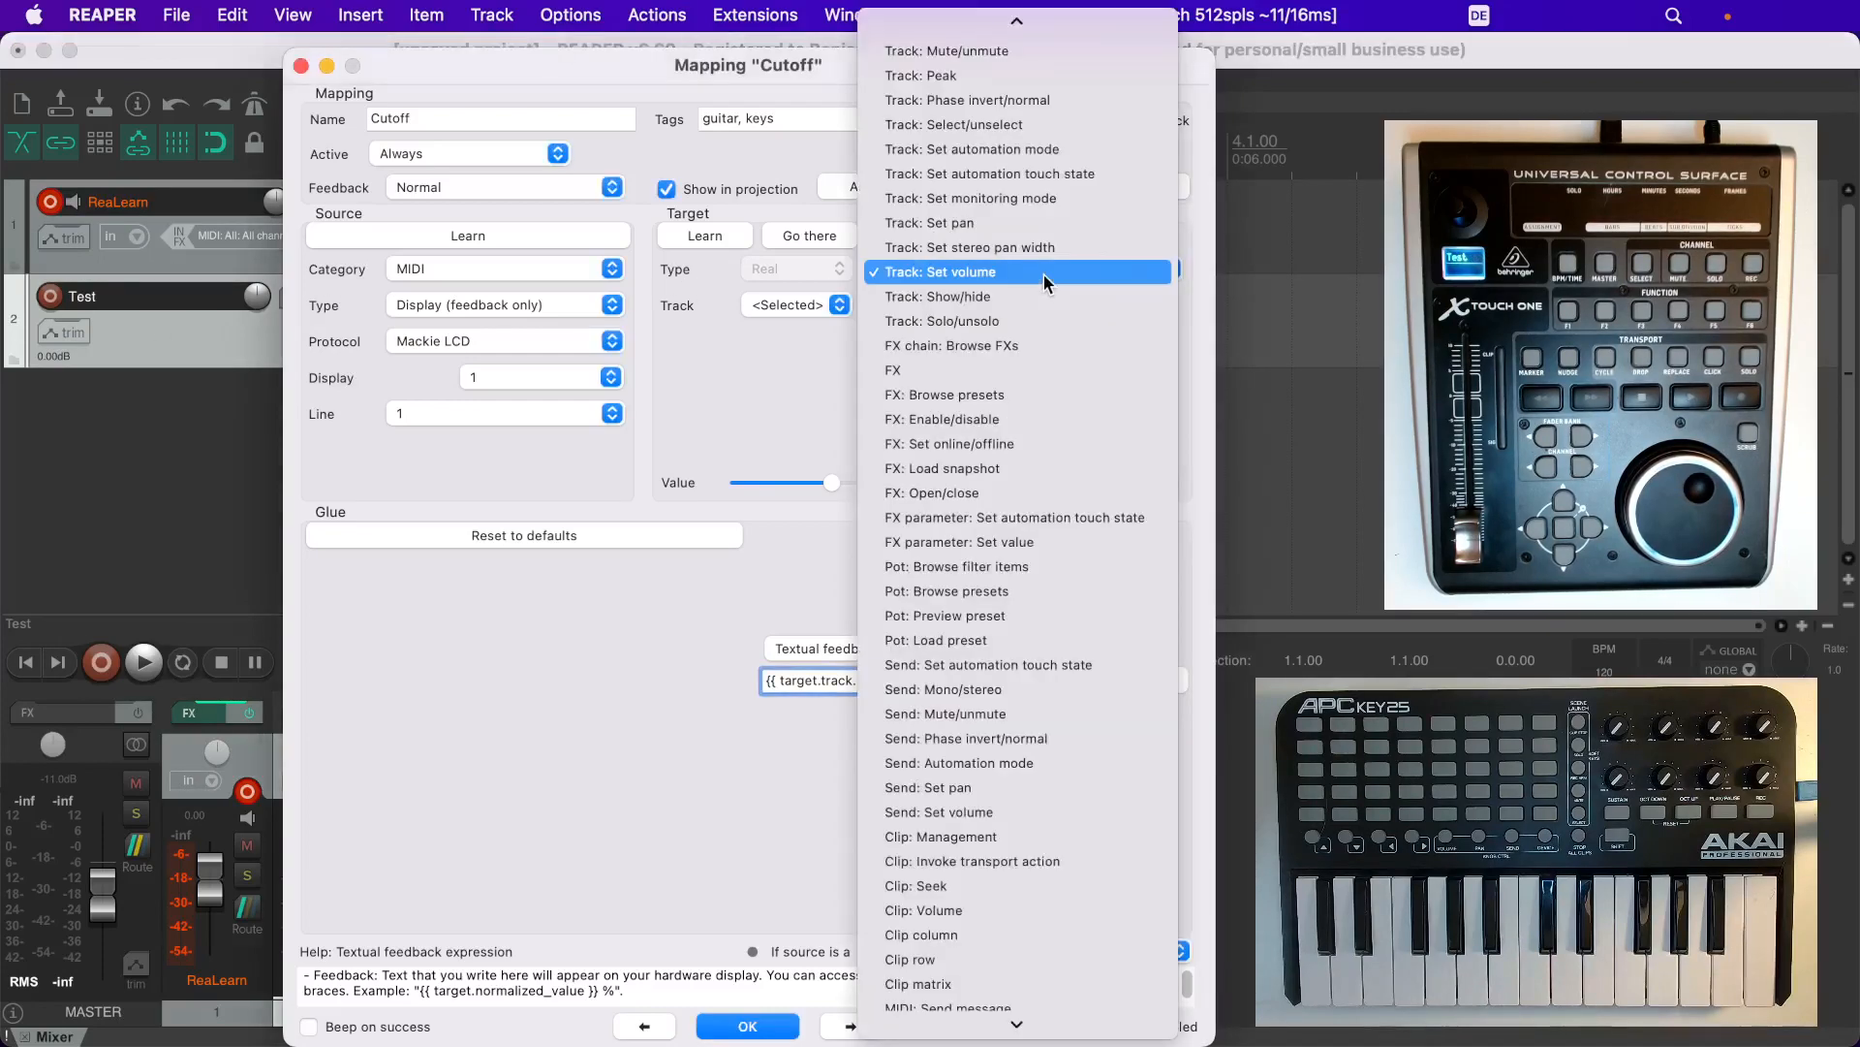
{"action": "scroll", "coordinate": [1045, 291], "scroll_direction": "up", "scroll_amount": 3}
{"action": "scroll", "coordinate": [1046, 308], "scroll_direction": "up", "scroll_amount": 2}
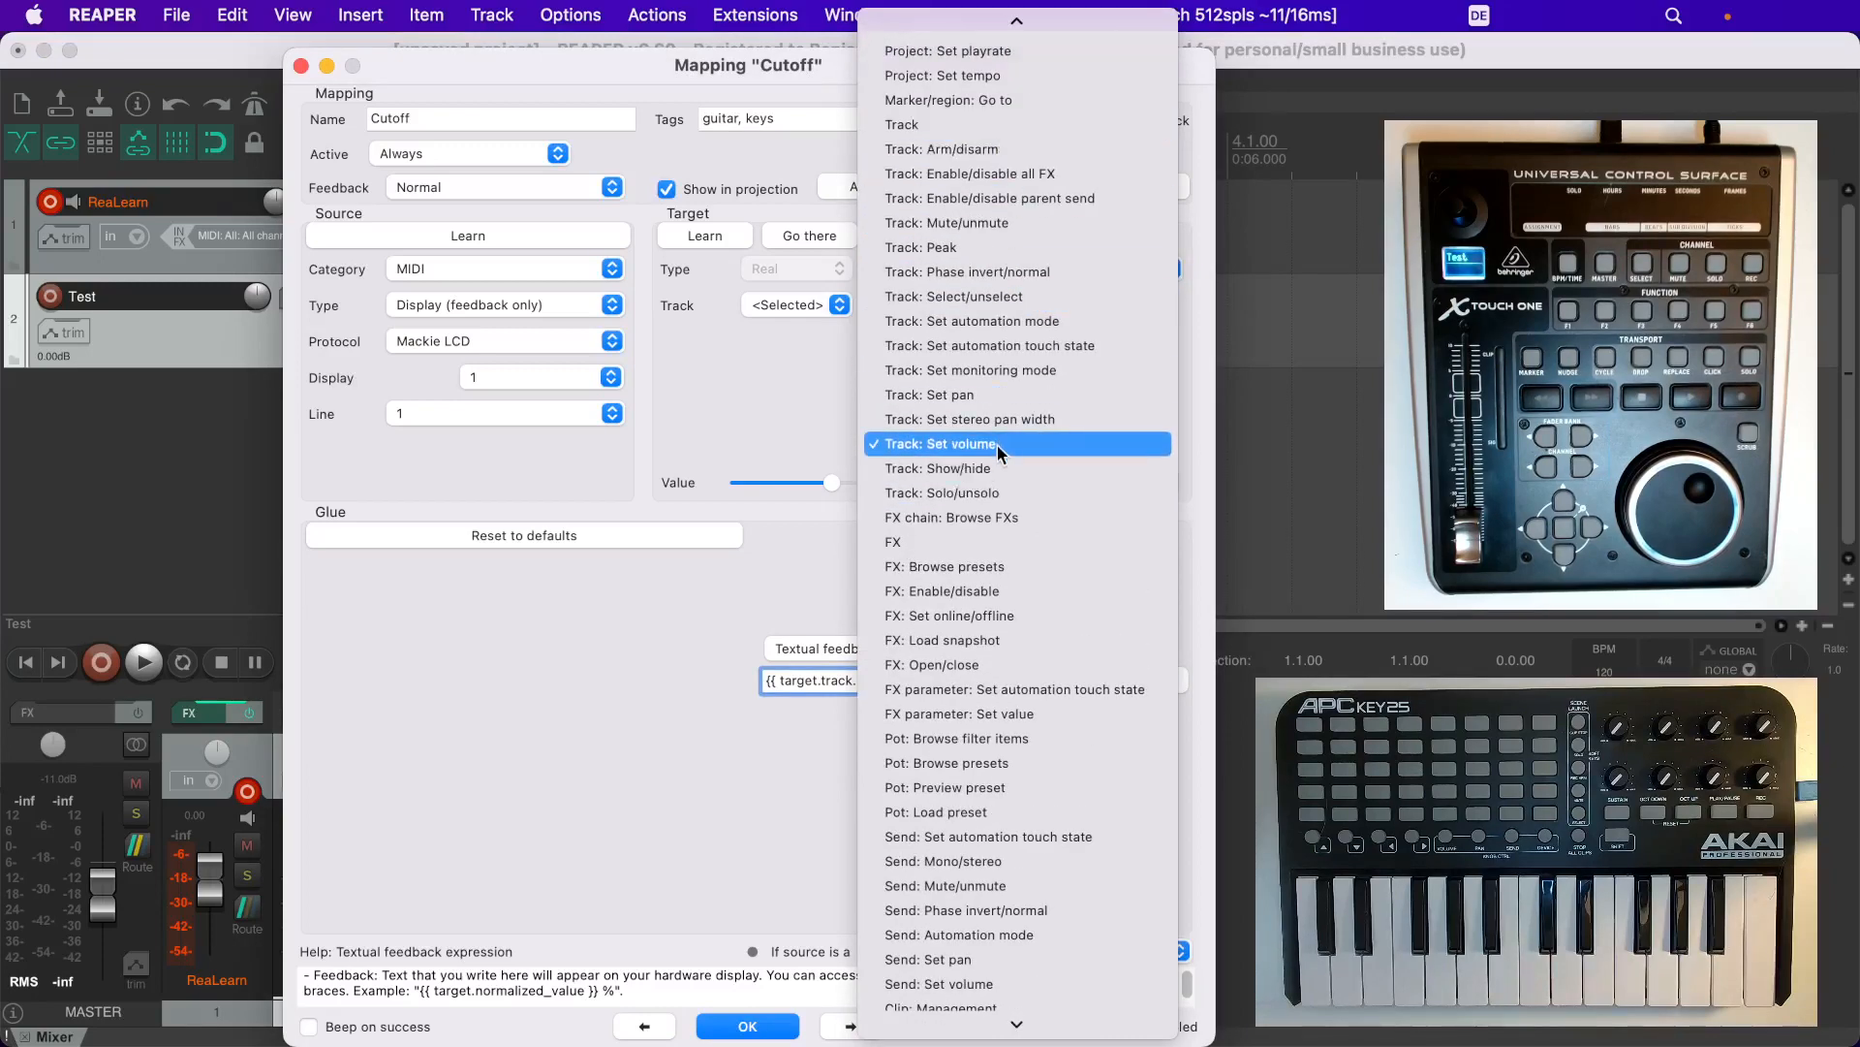
{"action": "left_click", "coordinate": [999, 126]}
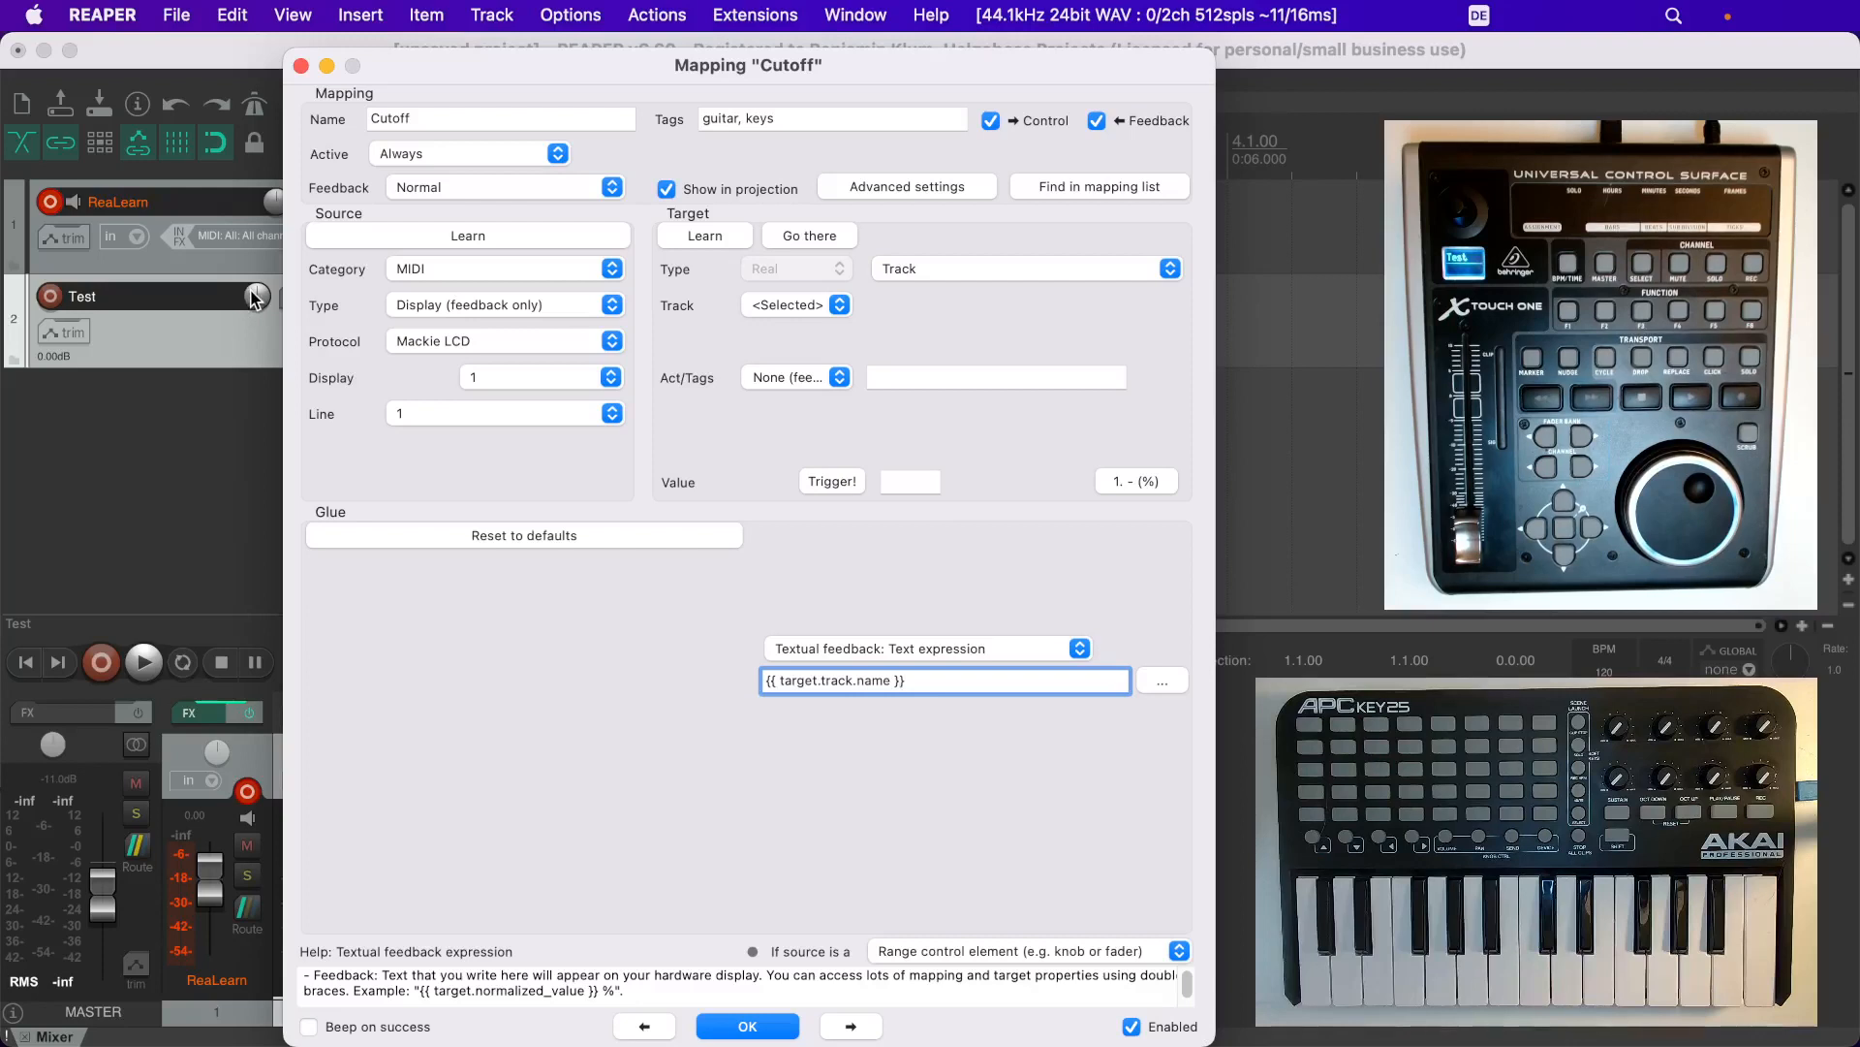
{"action": "left_click", "coordinate": [237, 244]}
{"action": "left_click", "coordinate": [221, 347]}
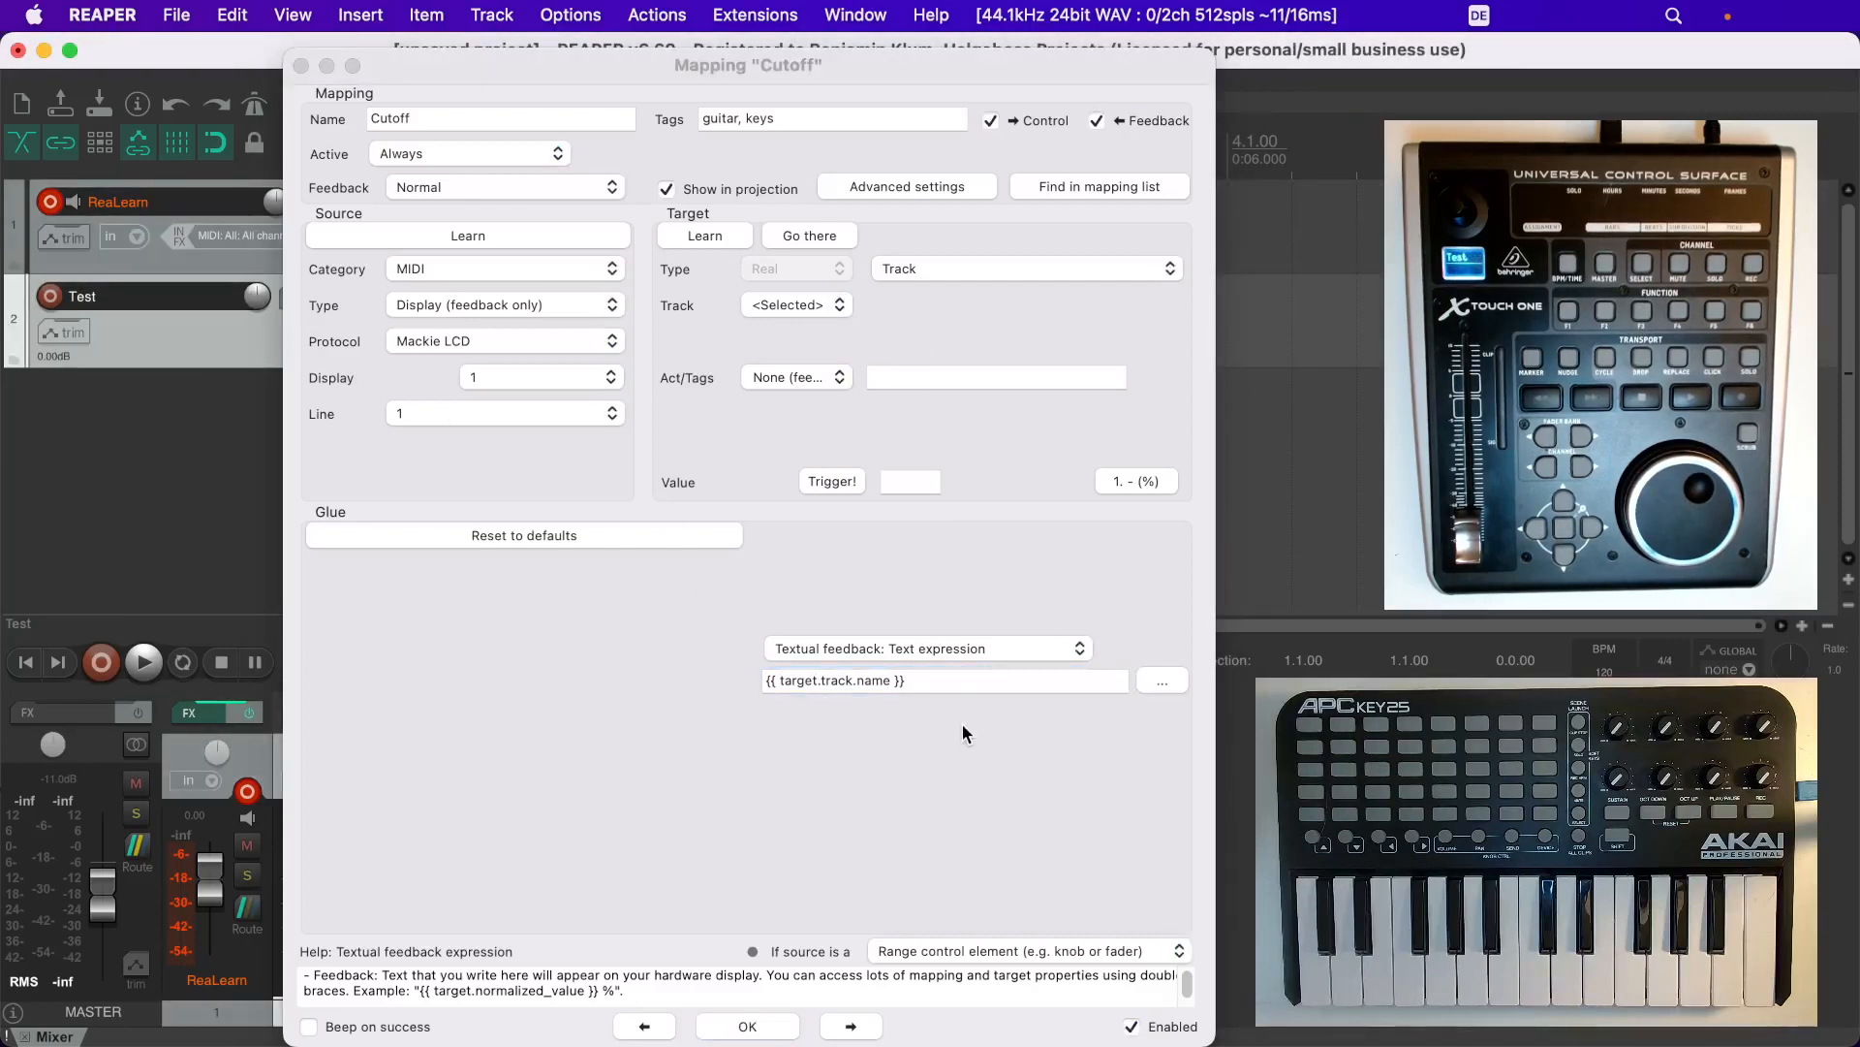
View the text expression in the multi-line editor and close the editor again
{"action": "left_click", "coordinate": [1168, 682]}
{"action": "left_click", "coordinate": [1169, 683]}
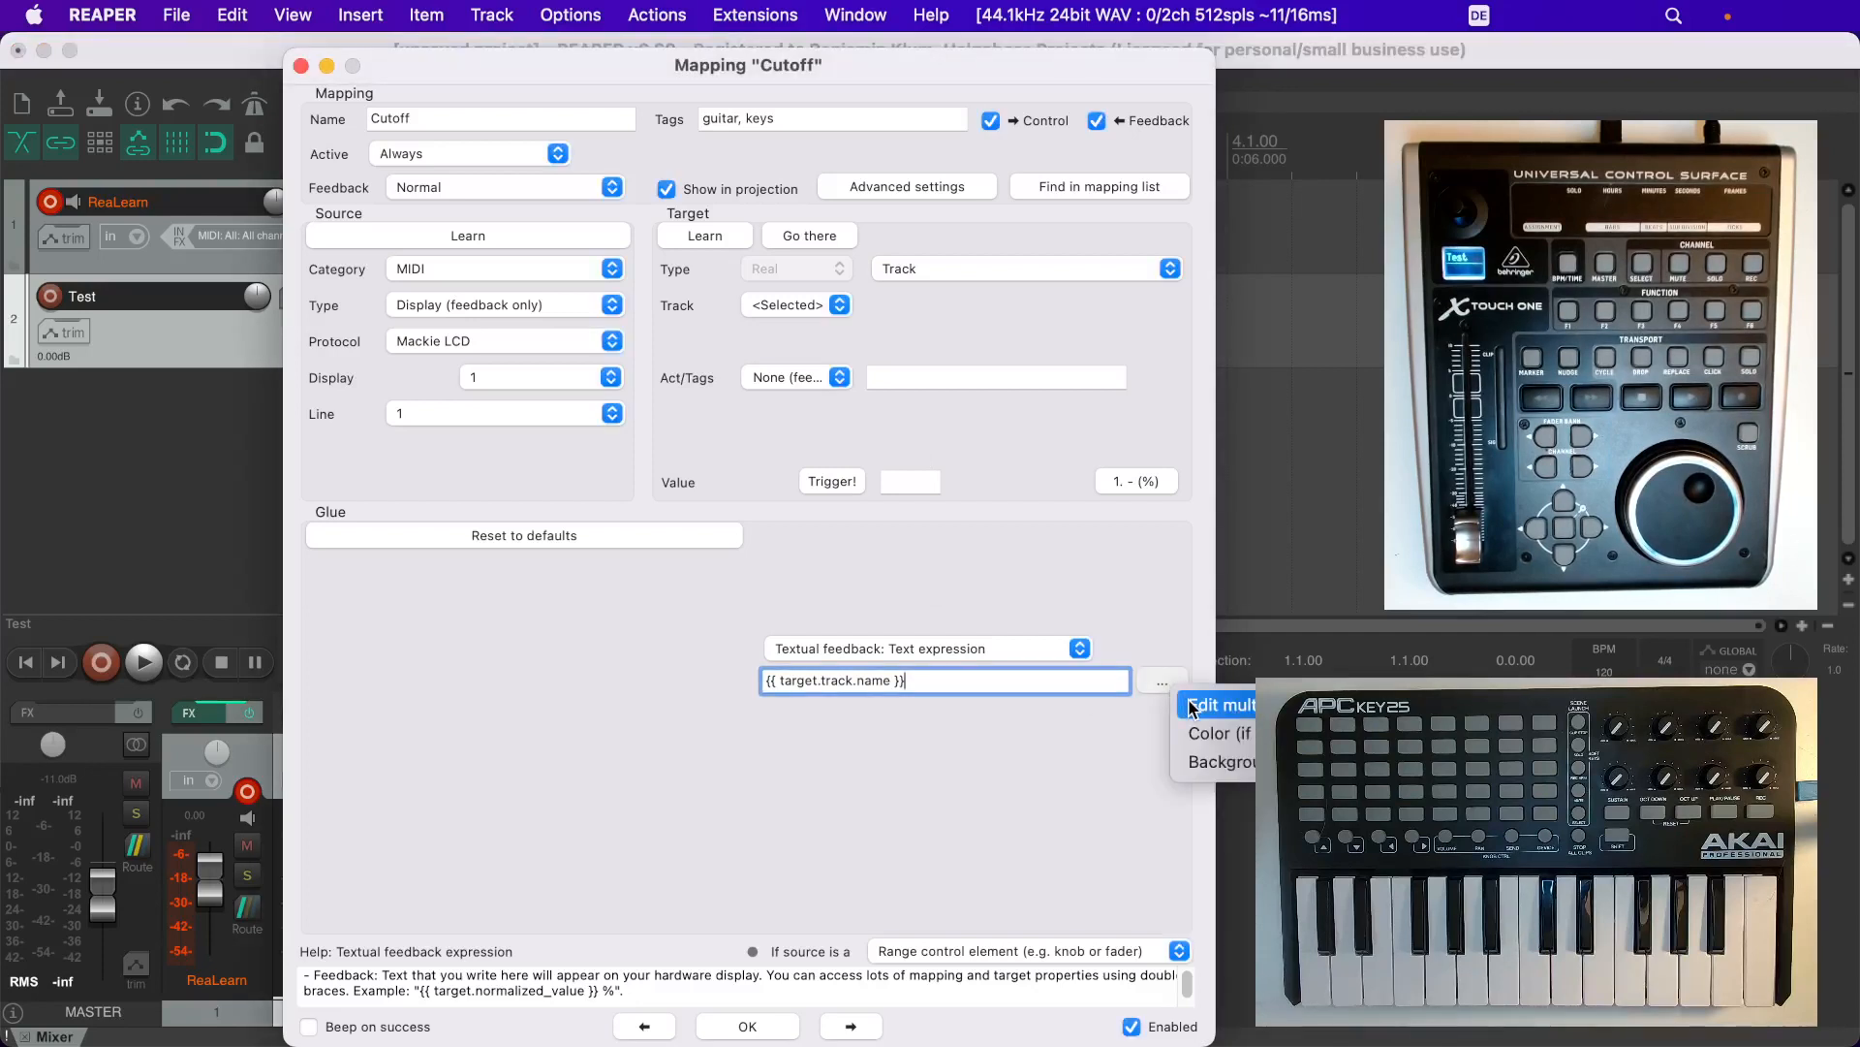
{"action": "left_click", "coordinate": [1209, 711]}
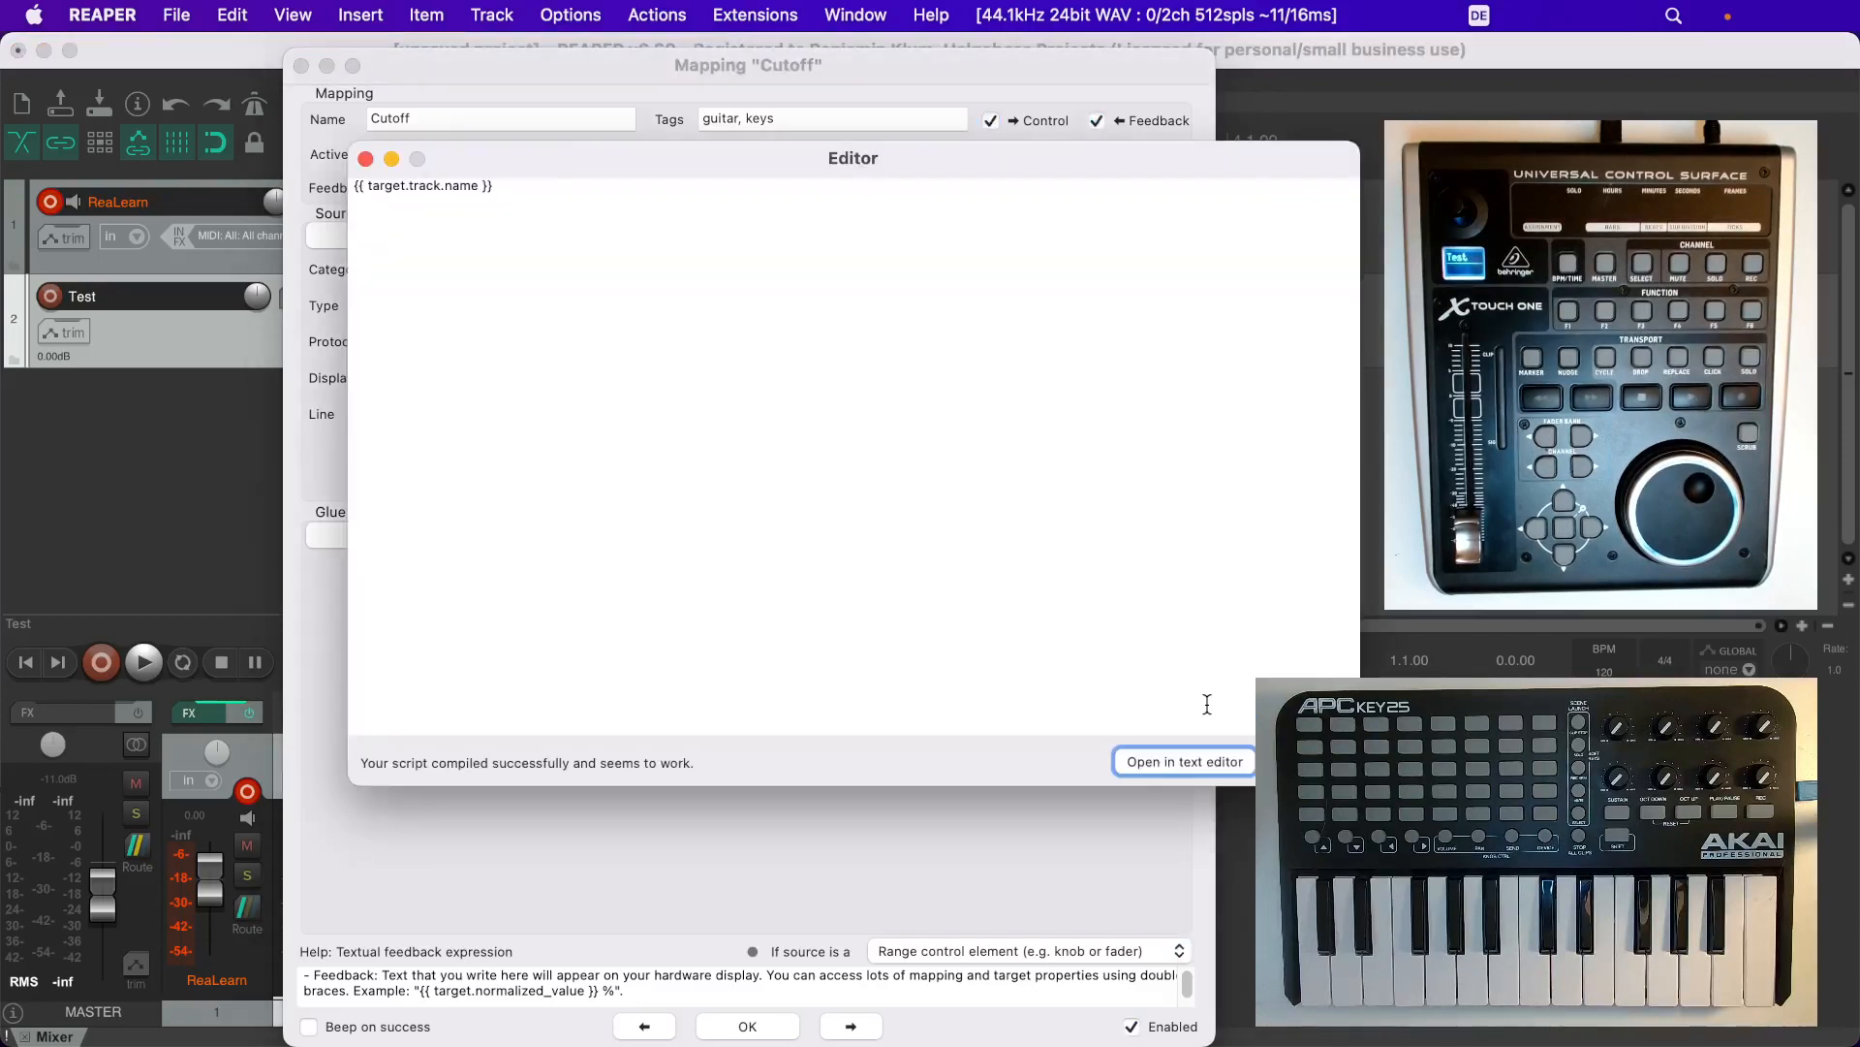
{"action": "left_click", "coordinate": [814, 361]}
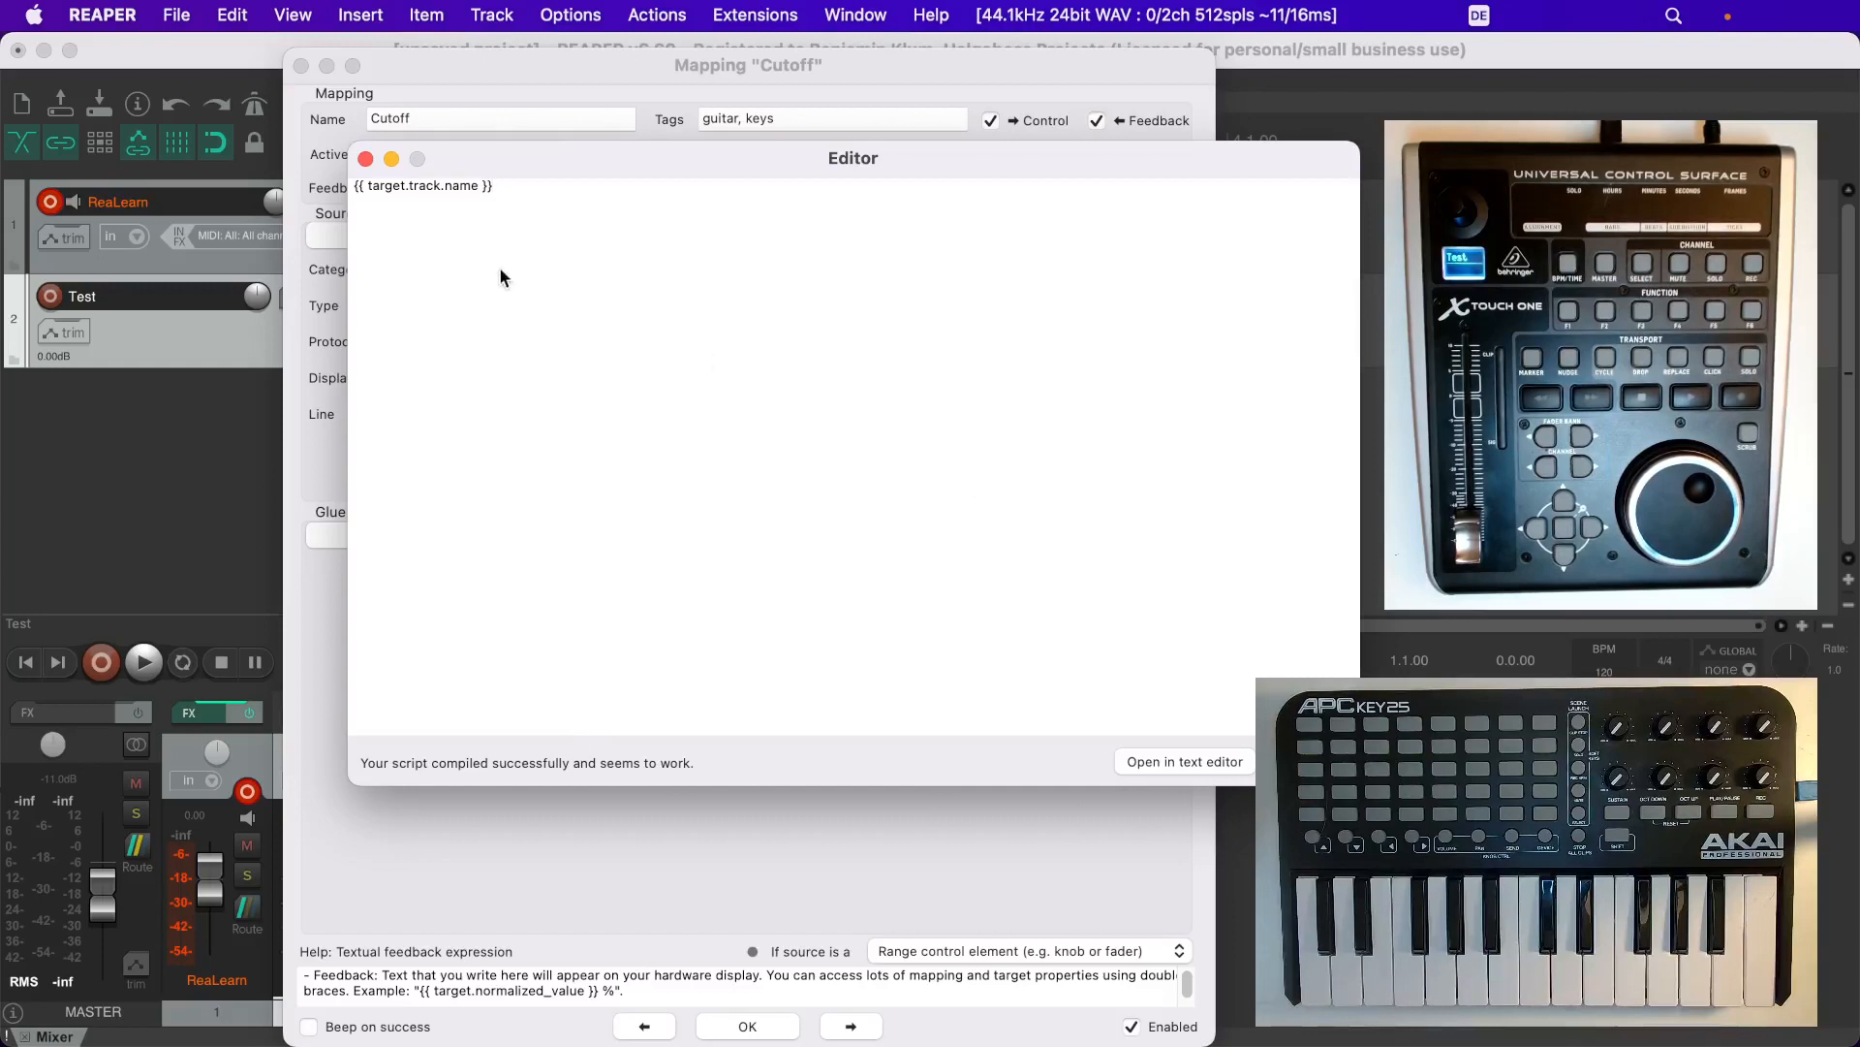
{"action": "left_click", "coordinate": [366, 159]}
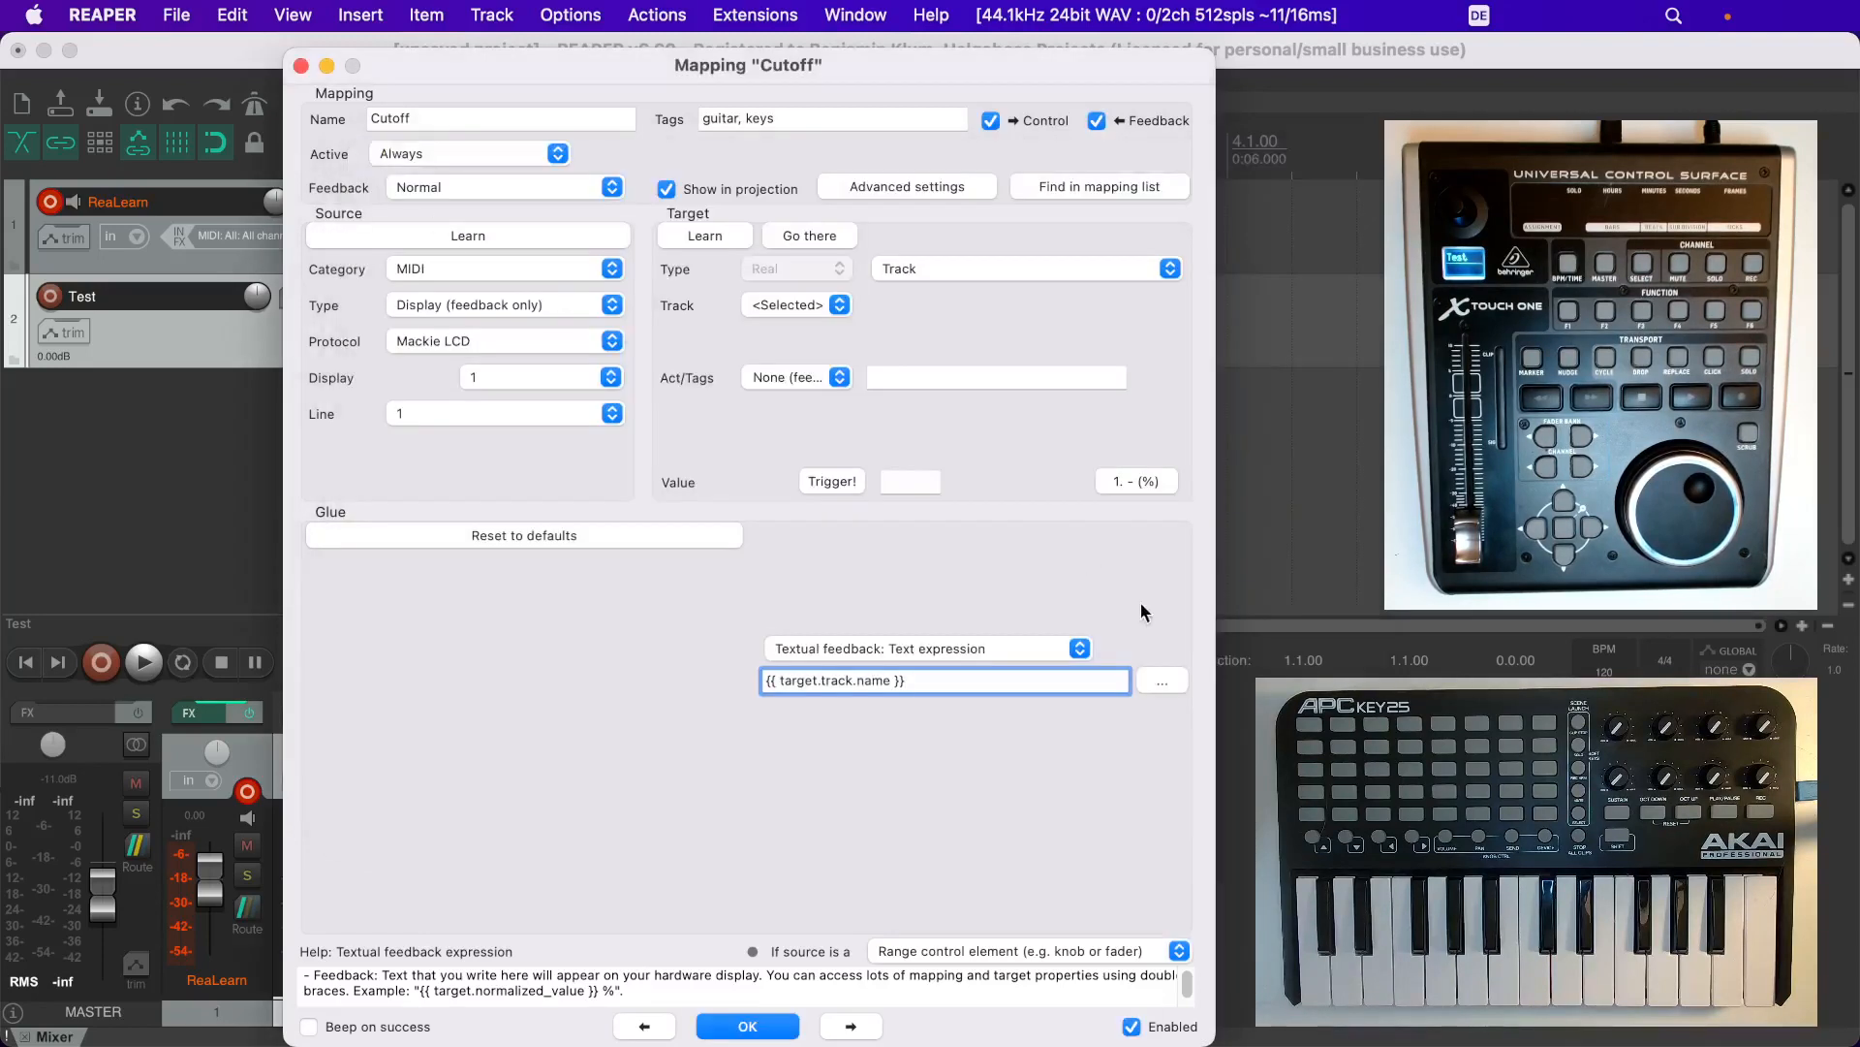
Examine the color and background color options for textual feedback and the list of display protocols
{"action": "left_click", "coordinate": [1163, 682]}
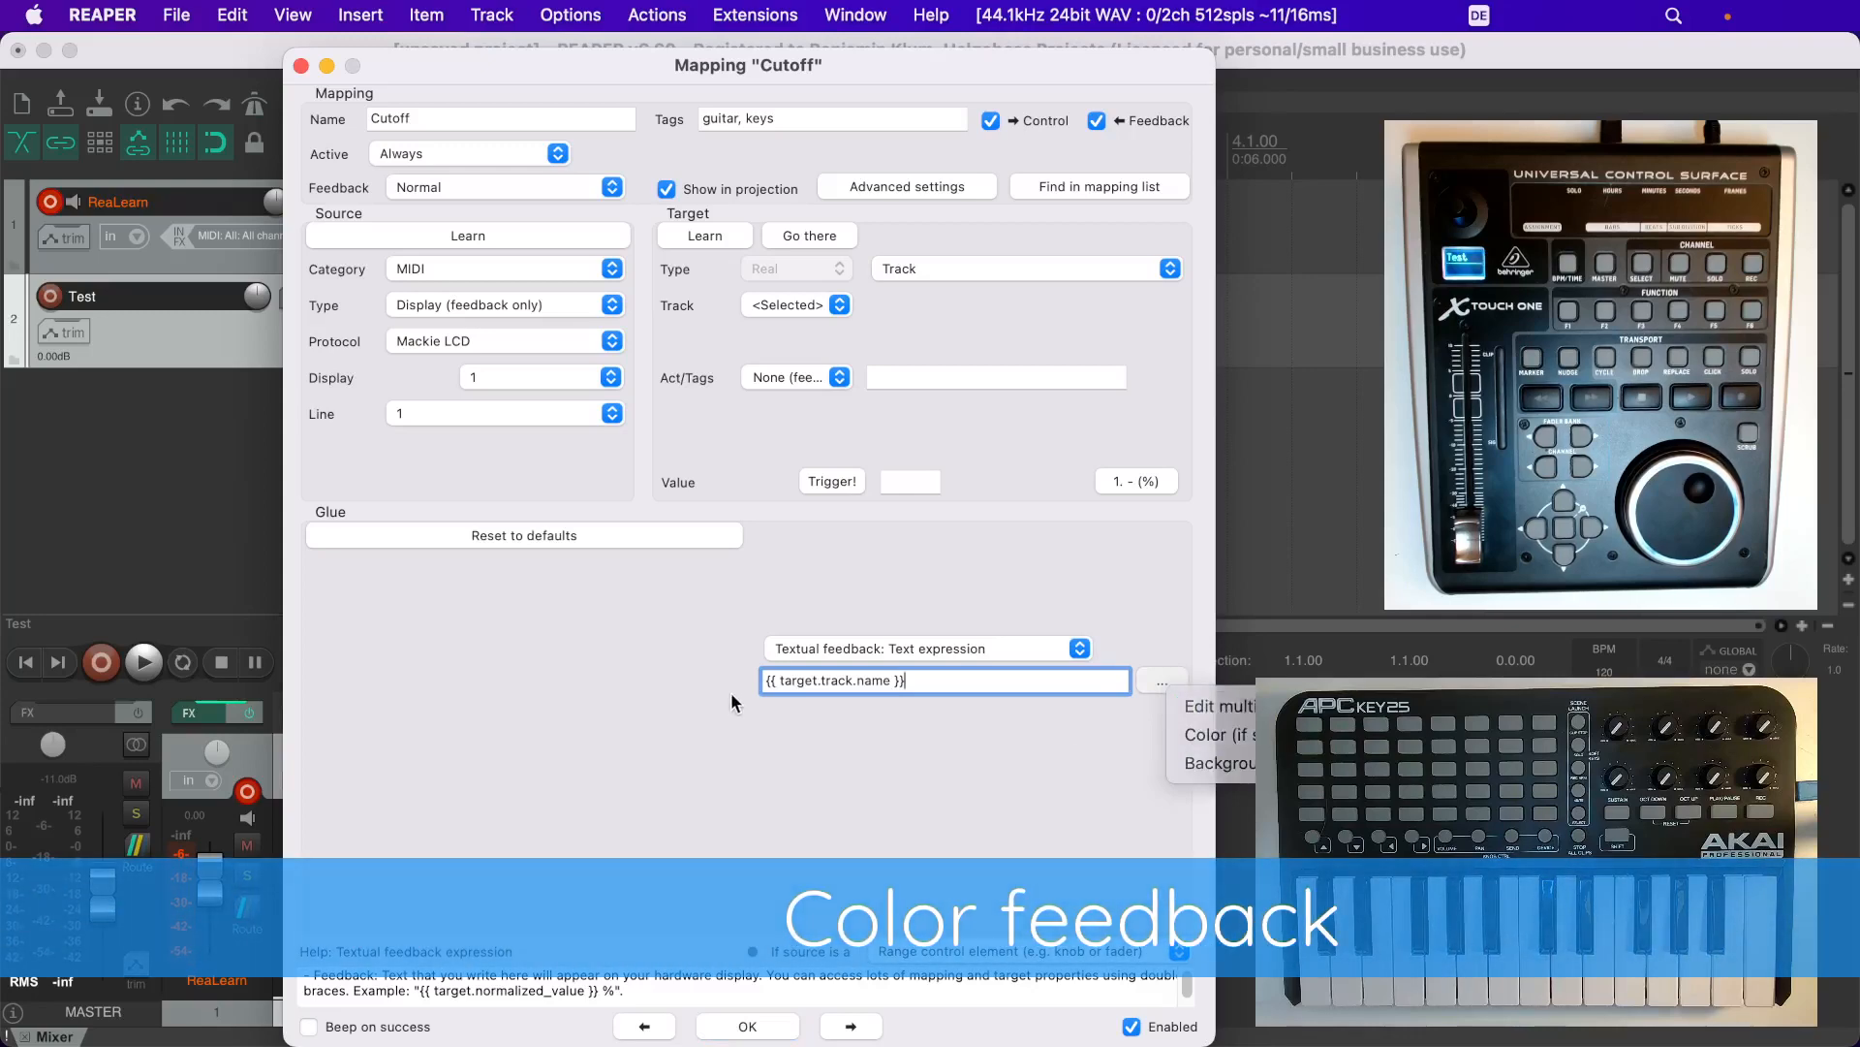
{"action": "key", "text": "Escape"}
{"action": "left_click", "coordinate": [581, 341]}
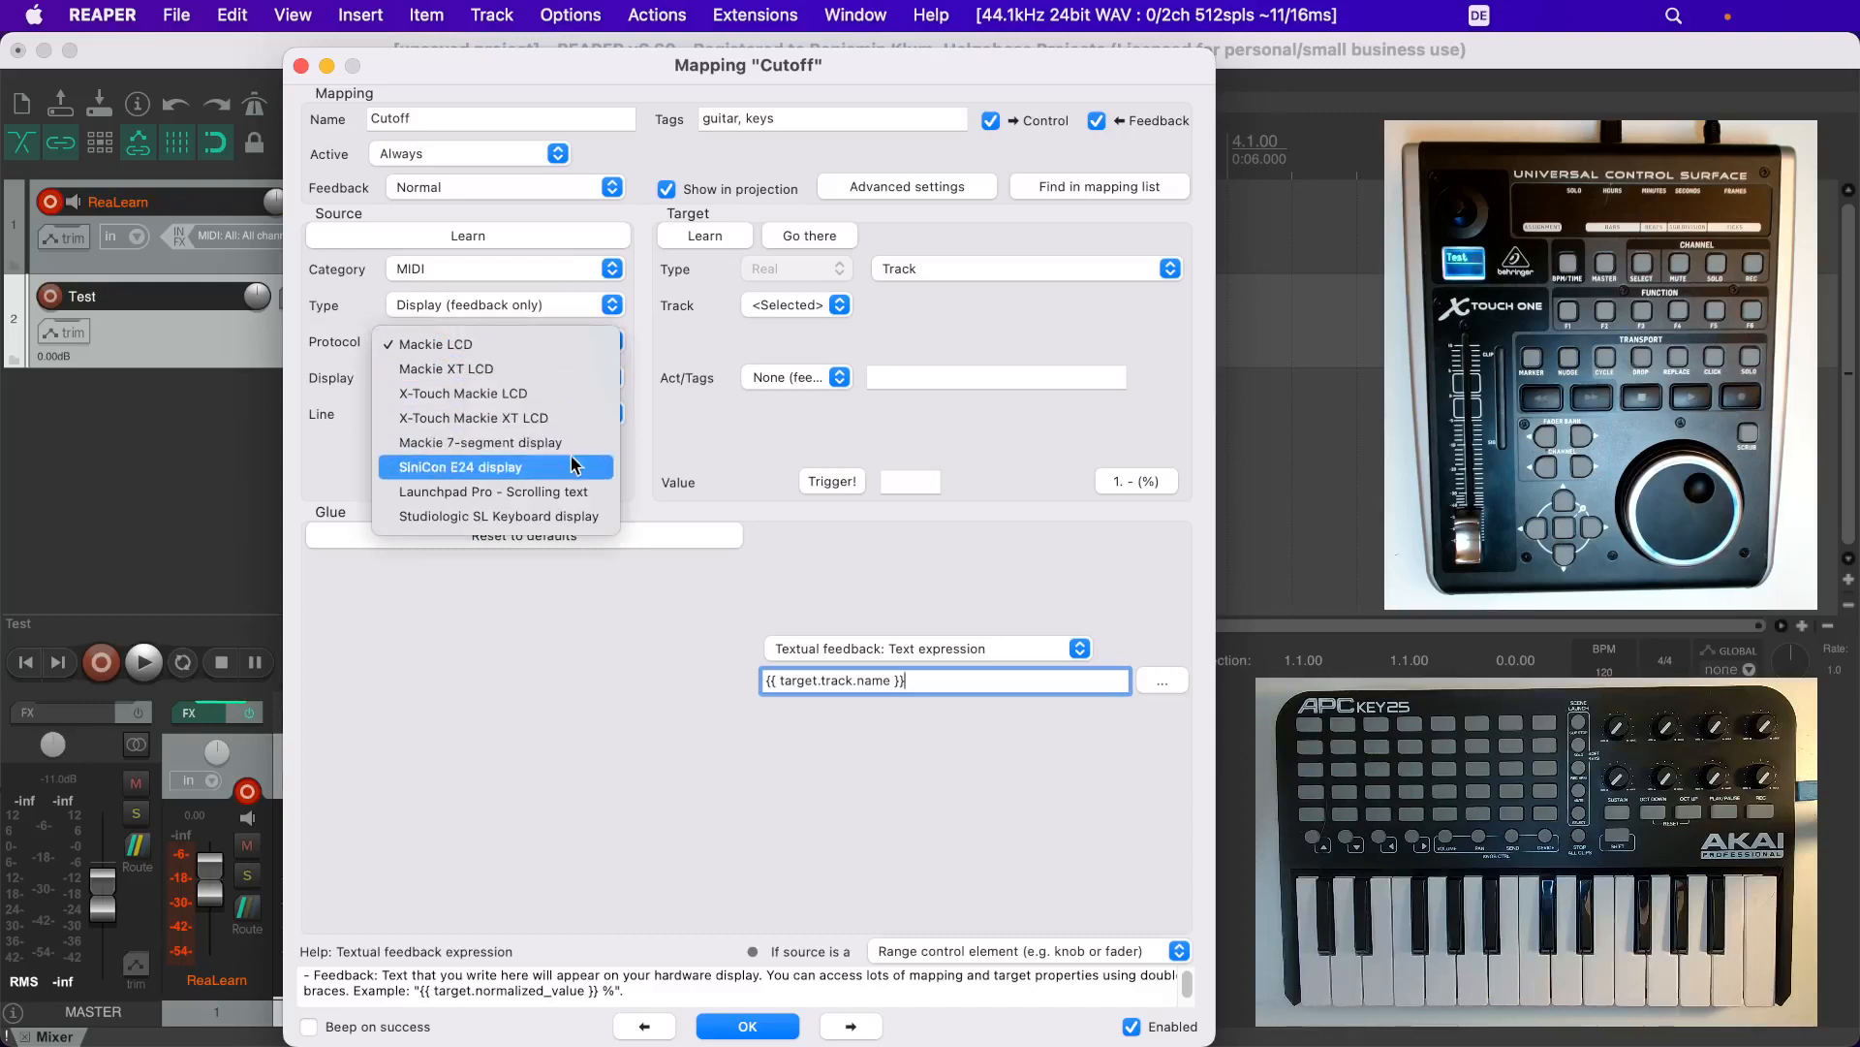
{"action": "left_click", "coordinate": [712, 462]}
{"action": "left_click", "coordinate": [1166, 681]}
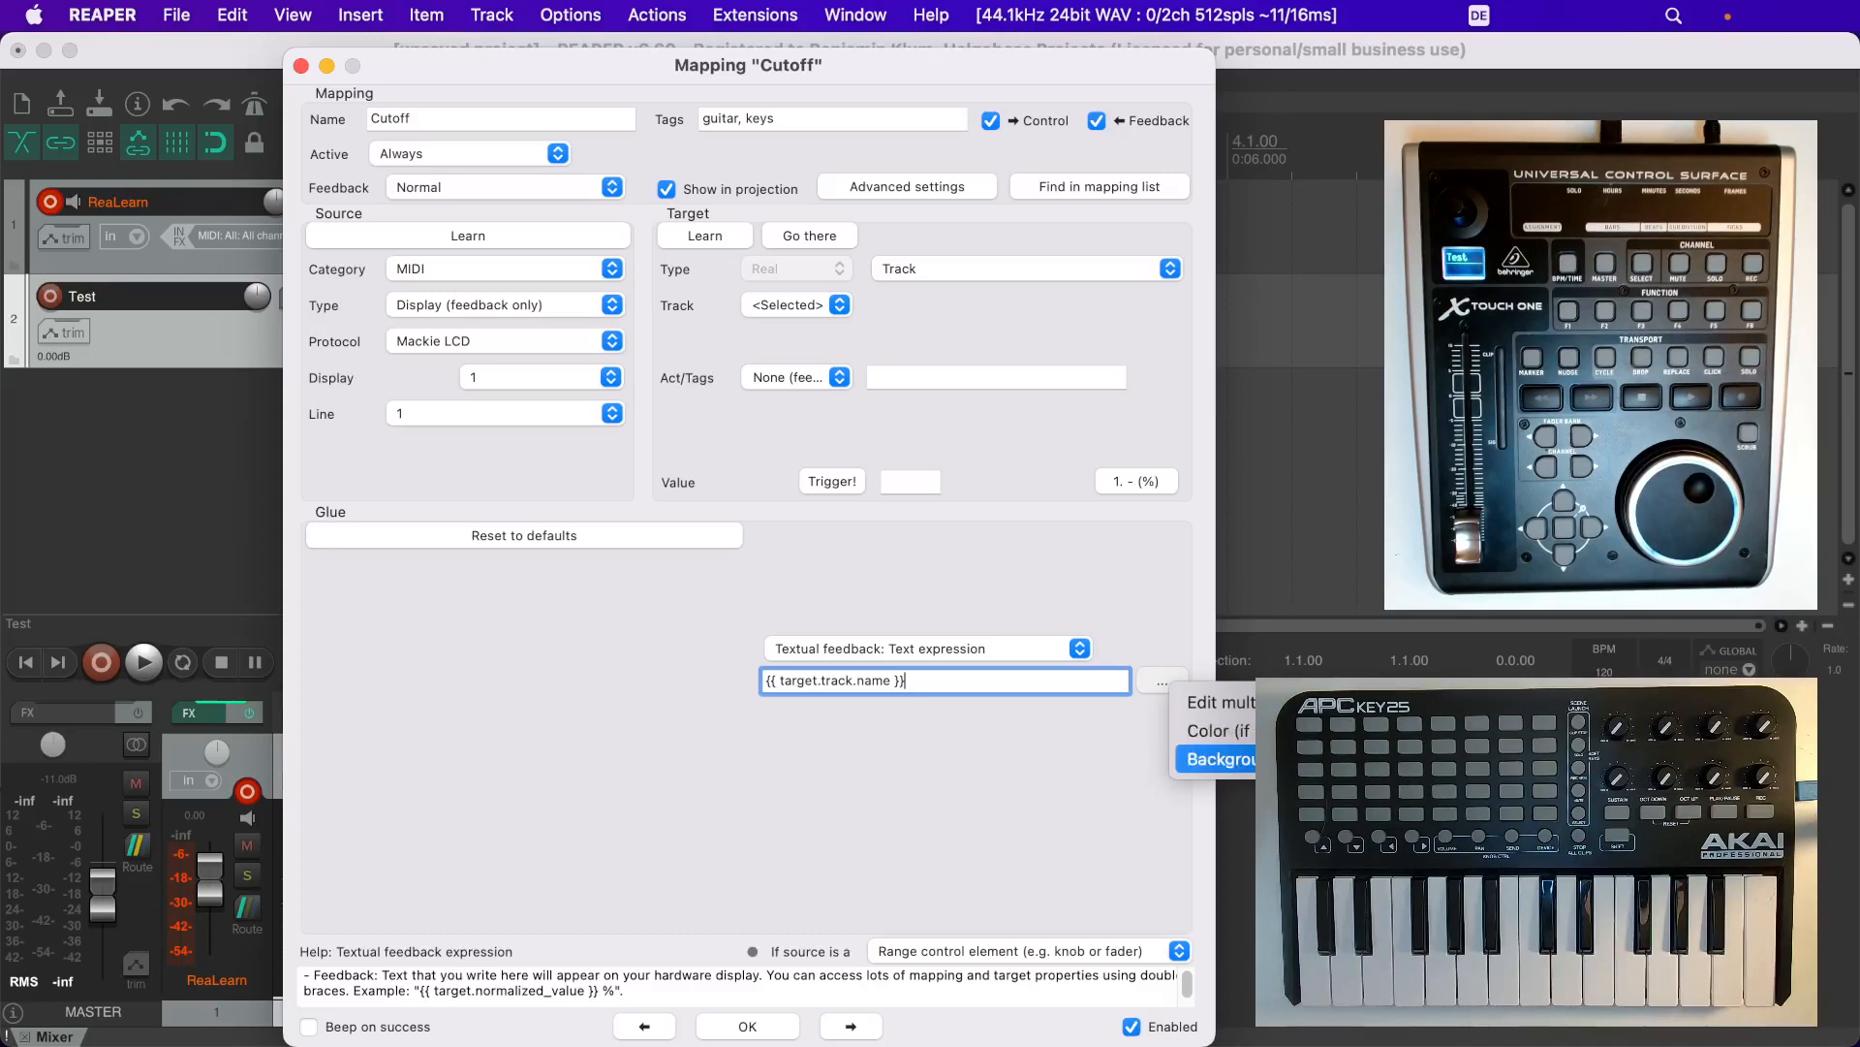
{"action": "left_click", "coordinate": [1211, 731]}
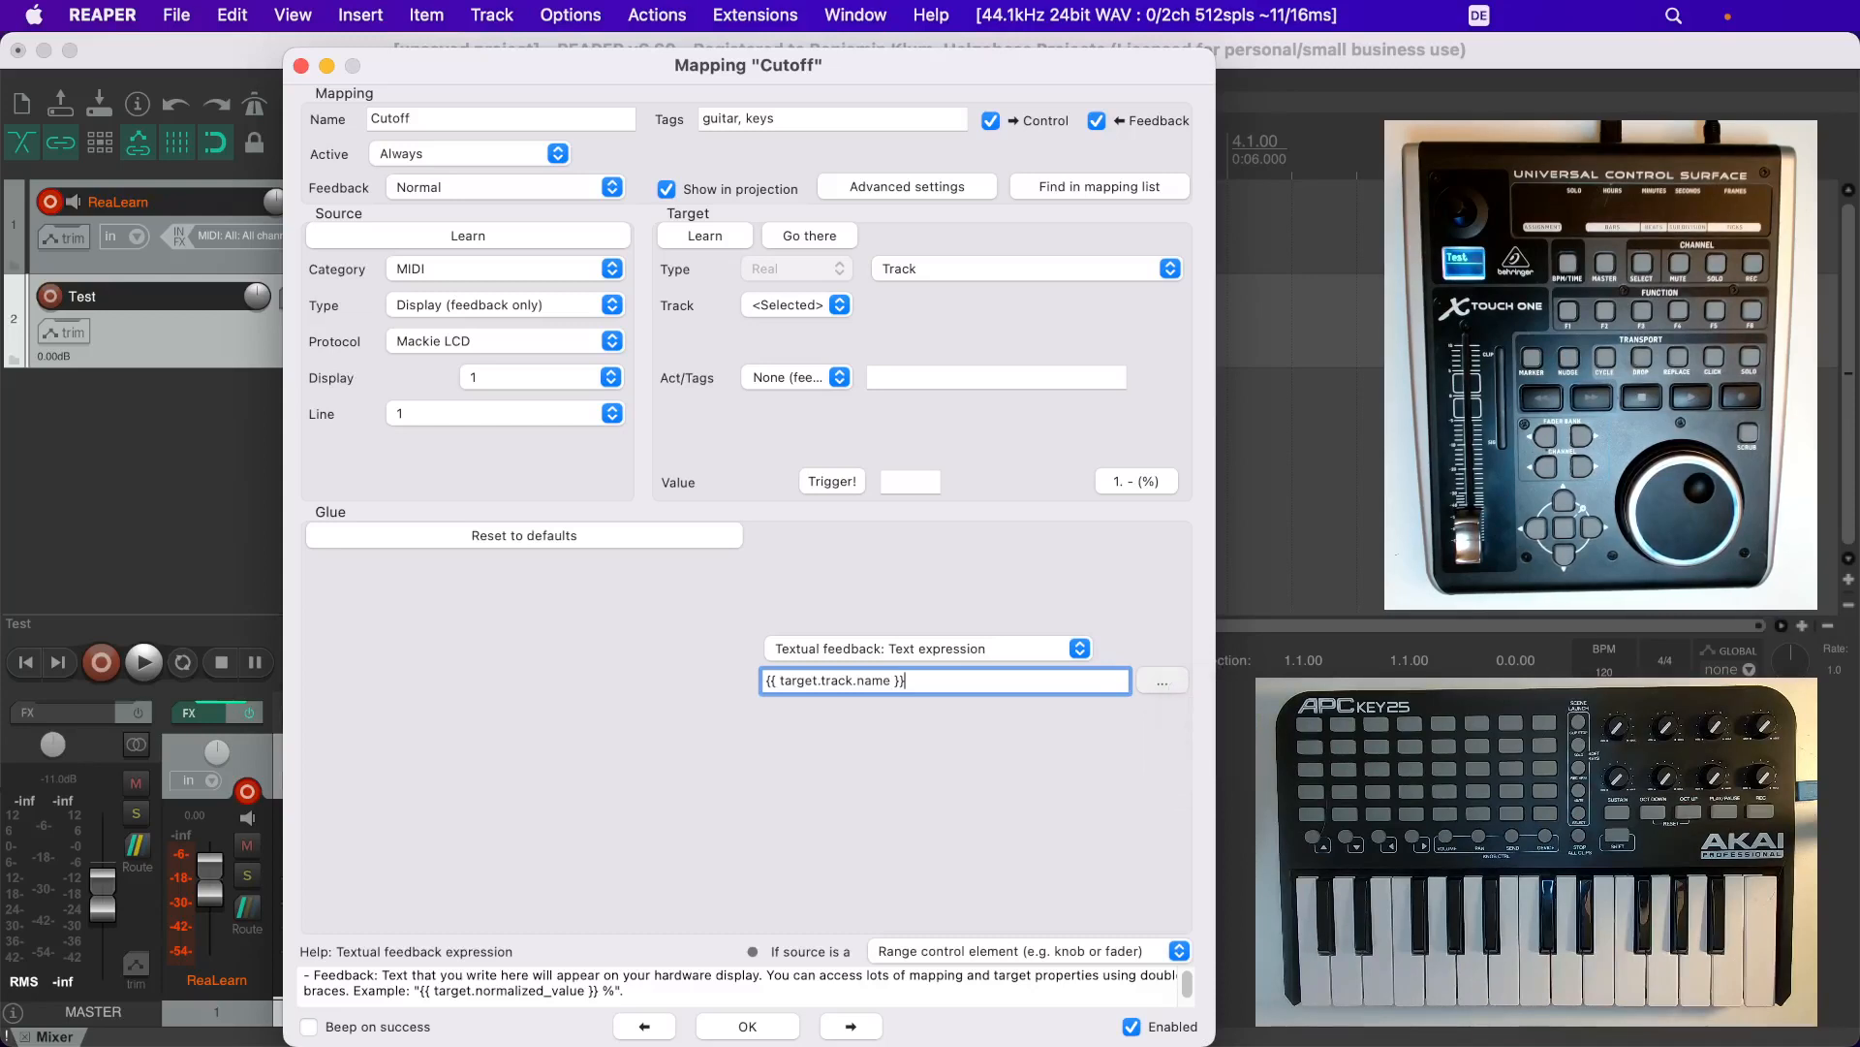
{"action": "left_click", "coordinate": [796, 197]}
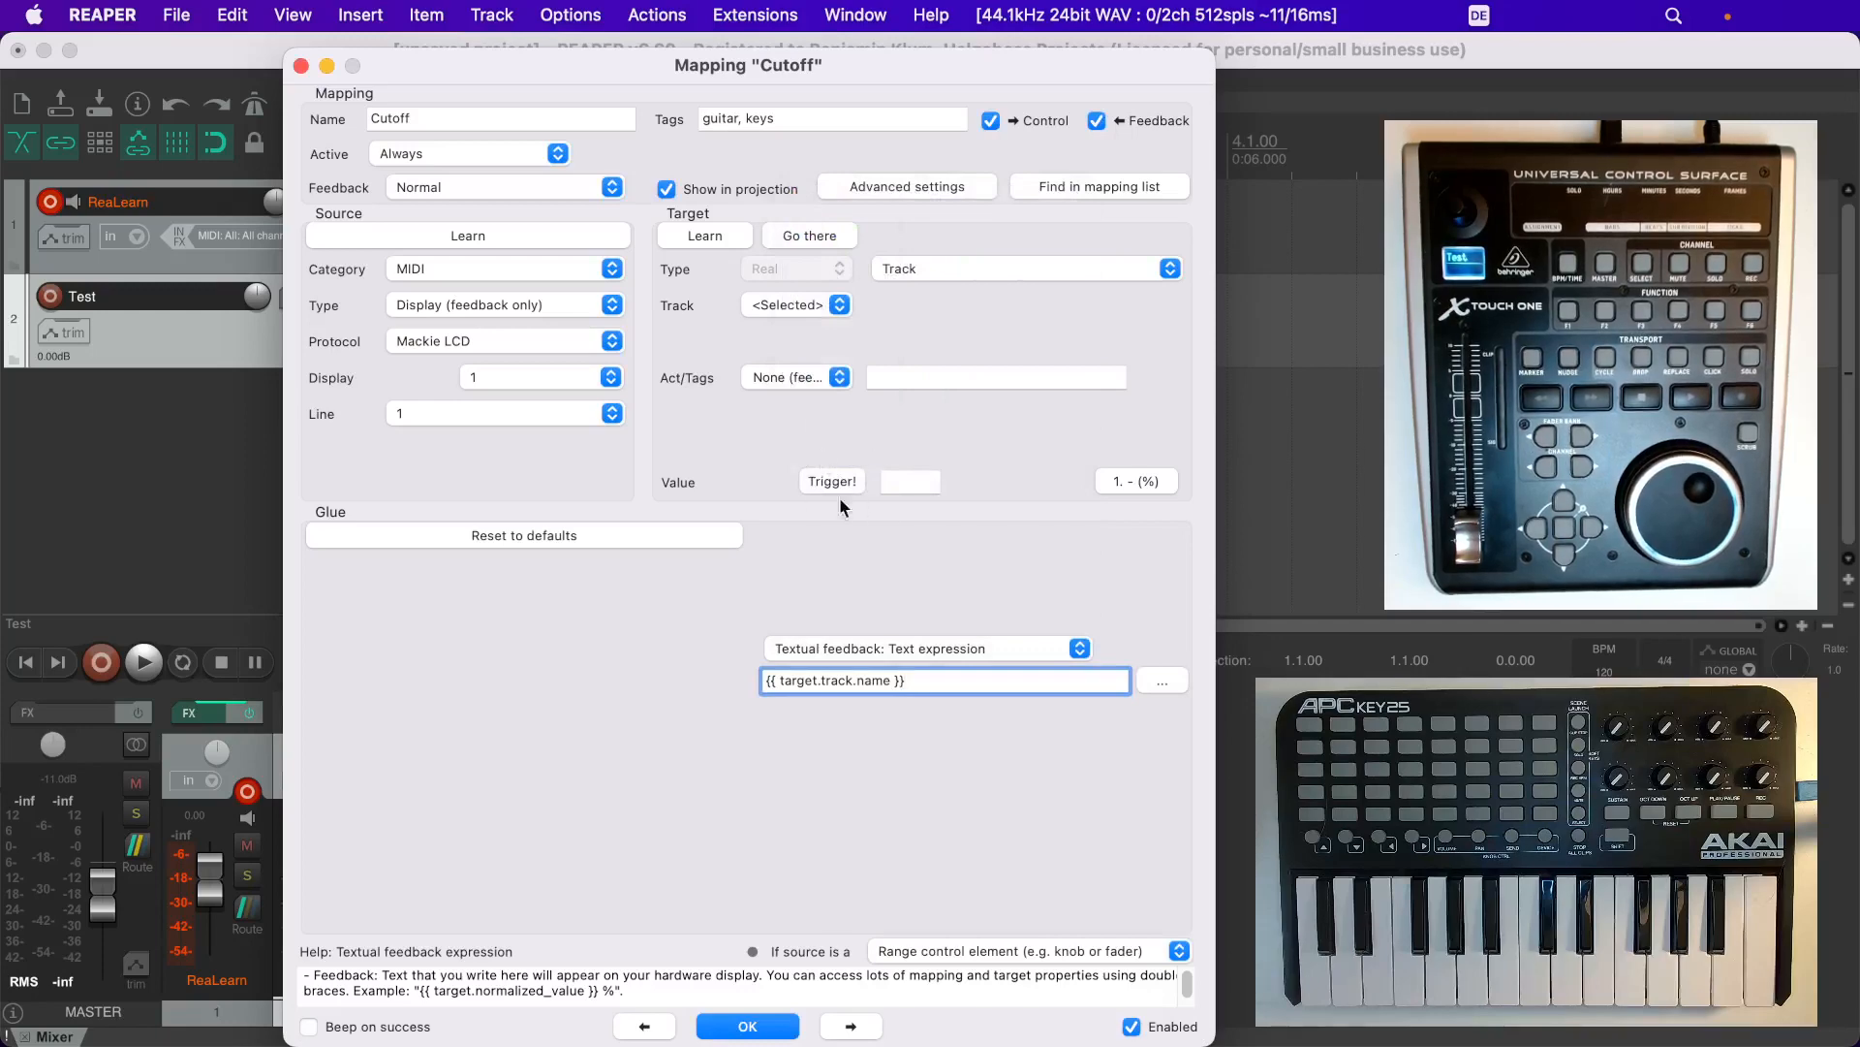
Reset the glue settings to defaults and change the target type to Track: Set volume
{"action": "left_click", "coordinate": [549, 538]}
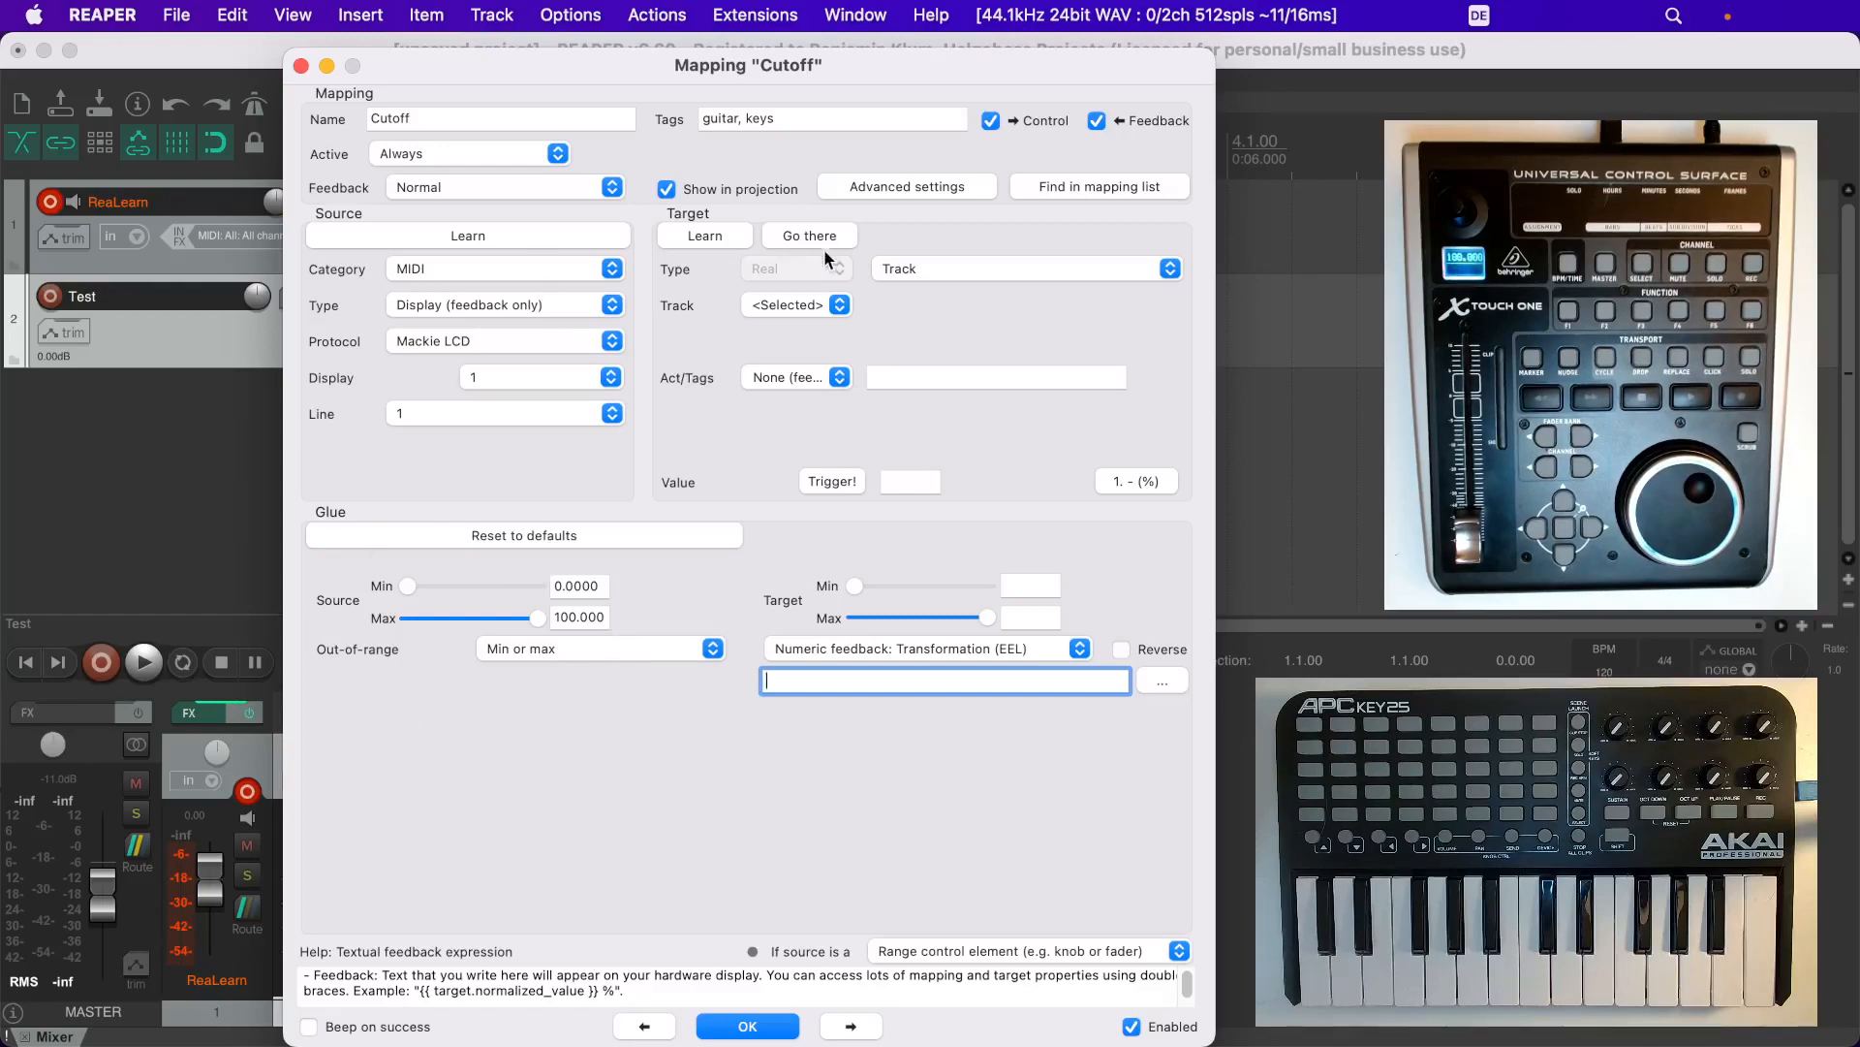
{"action": "left_click", "coordinate": [986, 270]}
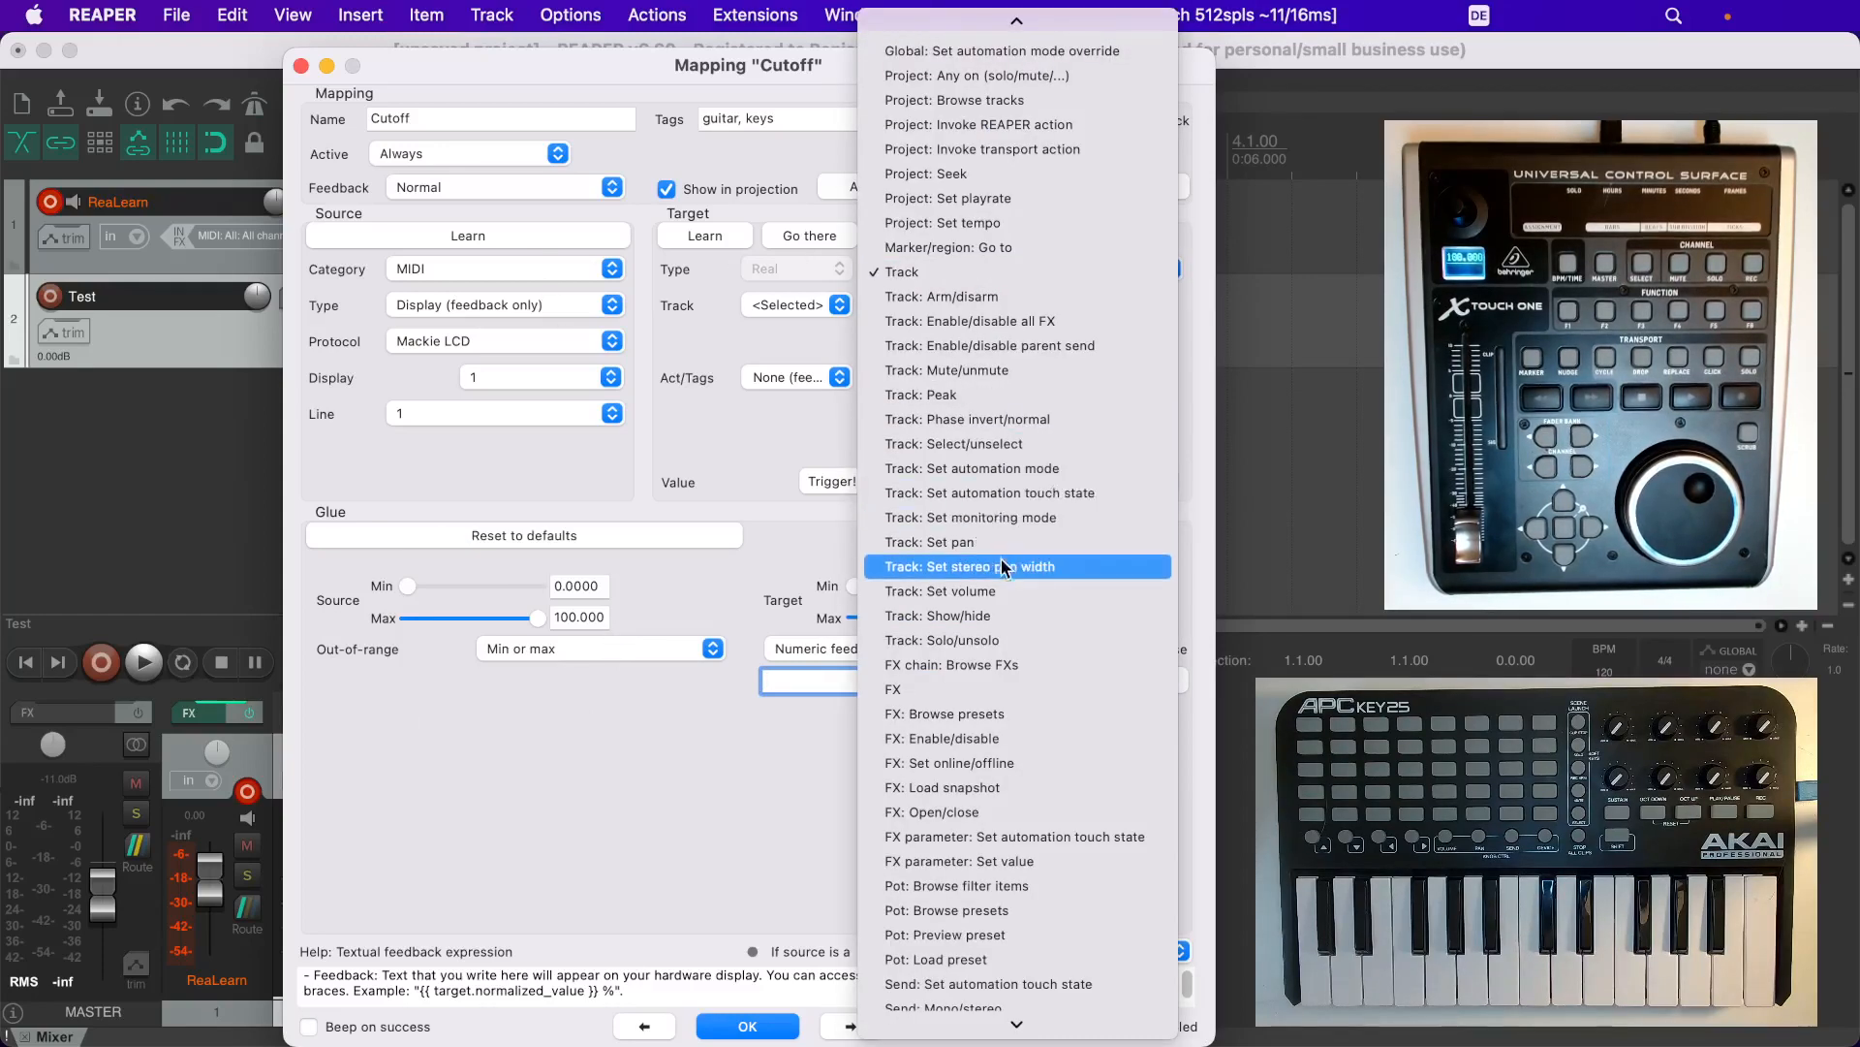
{"action": "left_click", "coordinate": [1008, 592]}
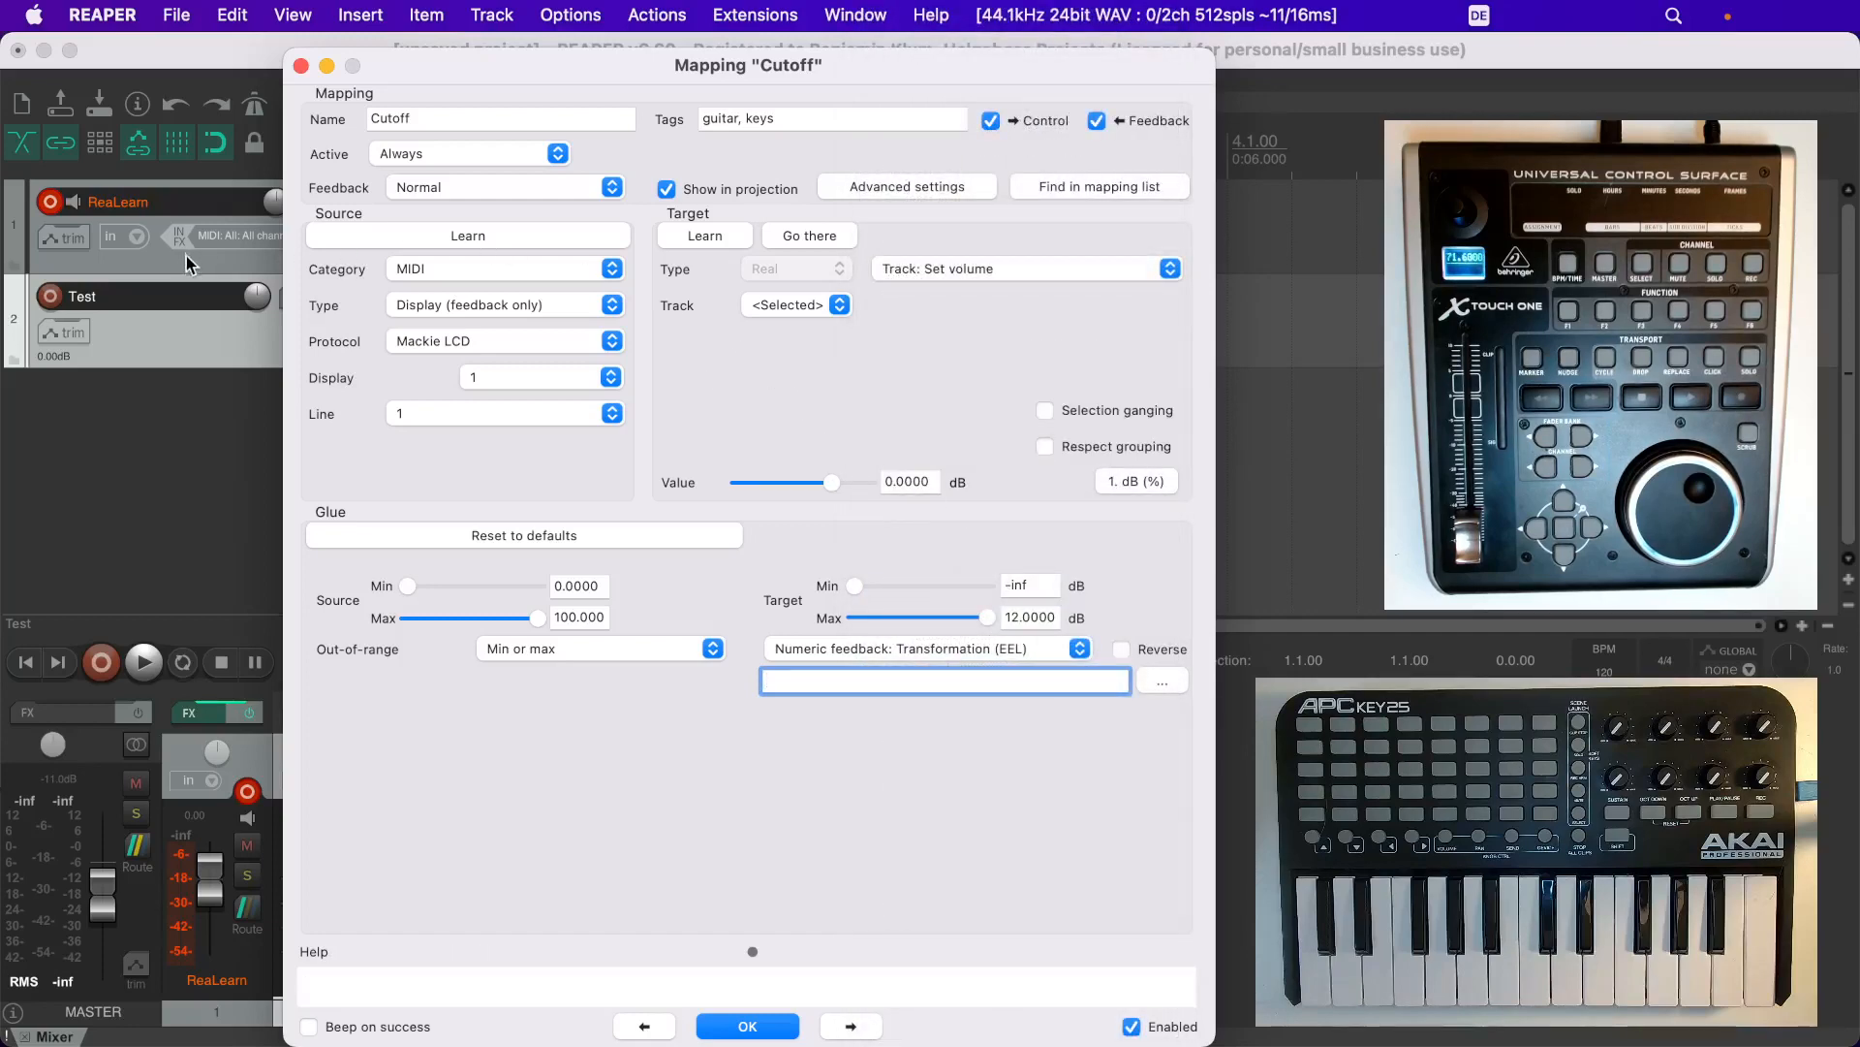
Learn the X-Touch One fader (Pitch wheel, channel 1) as the source for the selected track's volume
{"action": "left_click", "coordinate": [491, 235]}
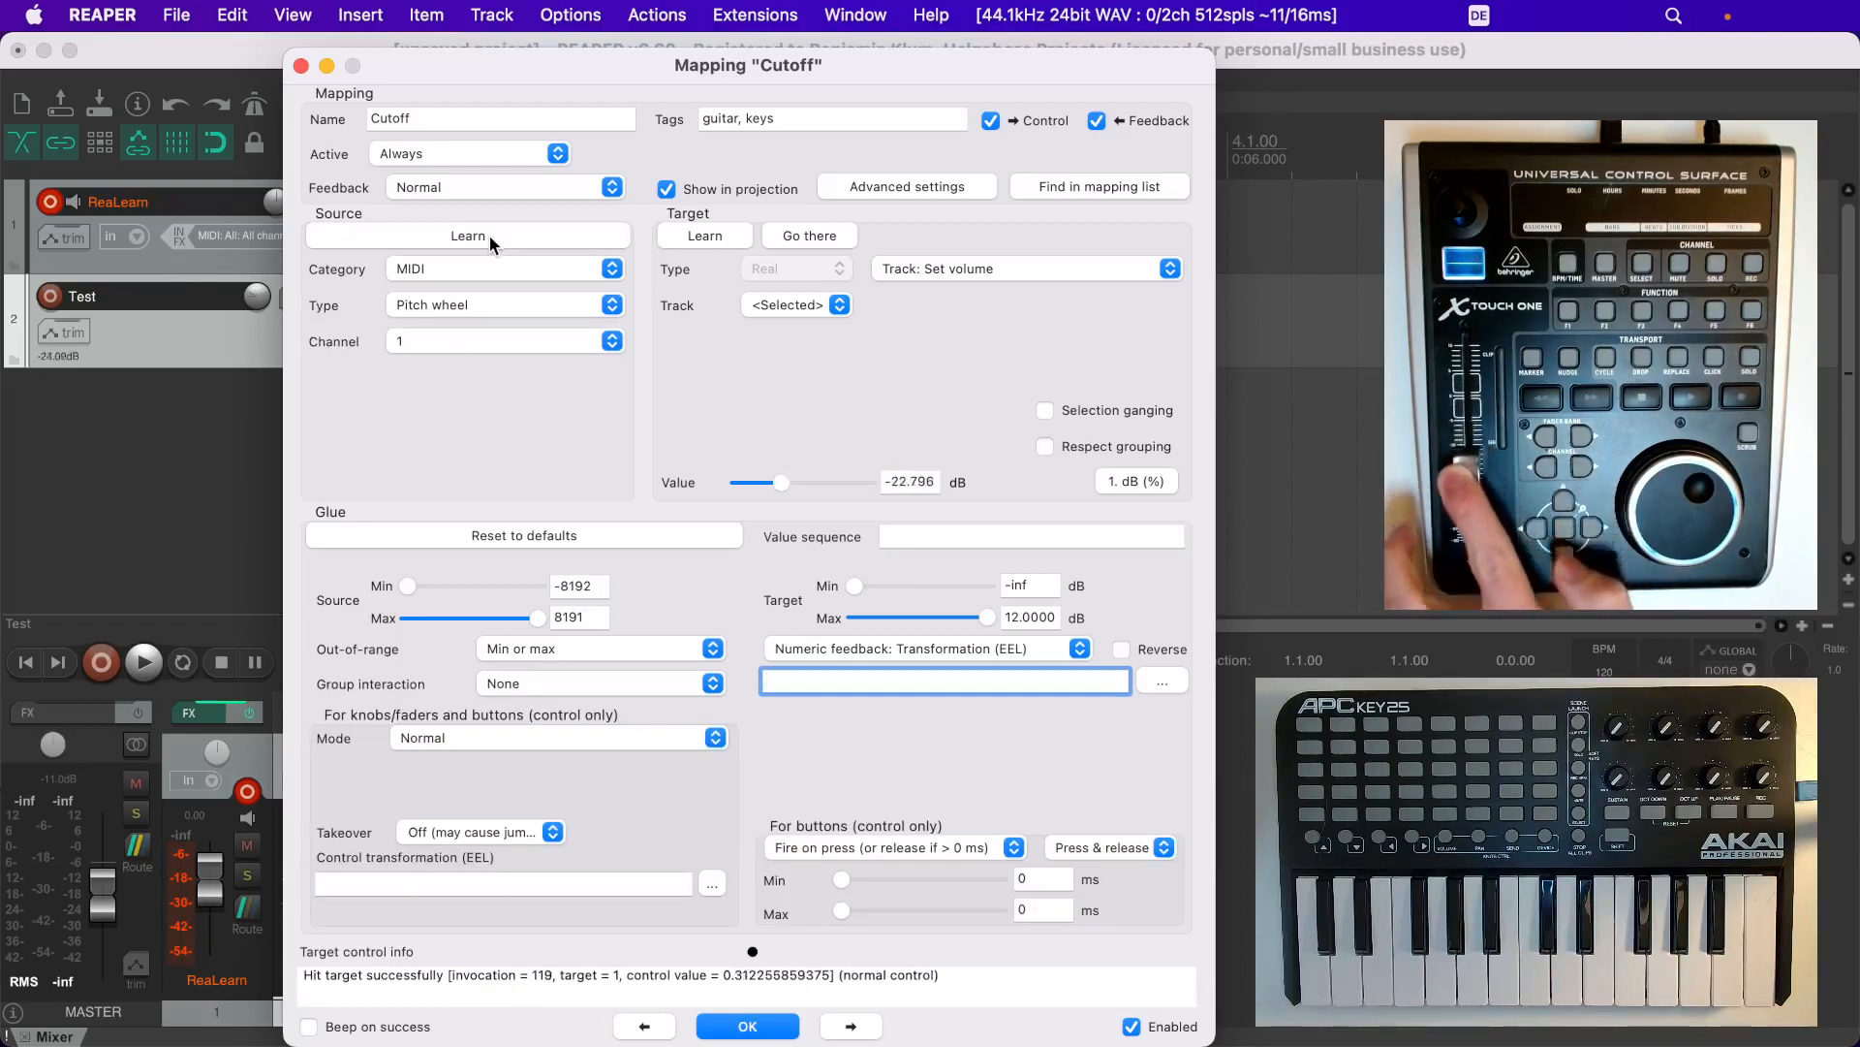
Try narrowing the source range with a Source Max of 492, restore the Max to 8191, and set the Source Min to -983
{"action": "left_click", "coordinate": [142, 260]}
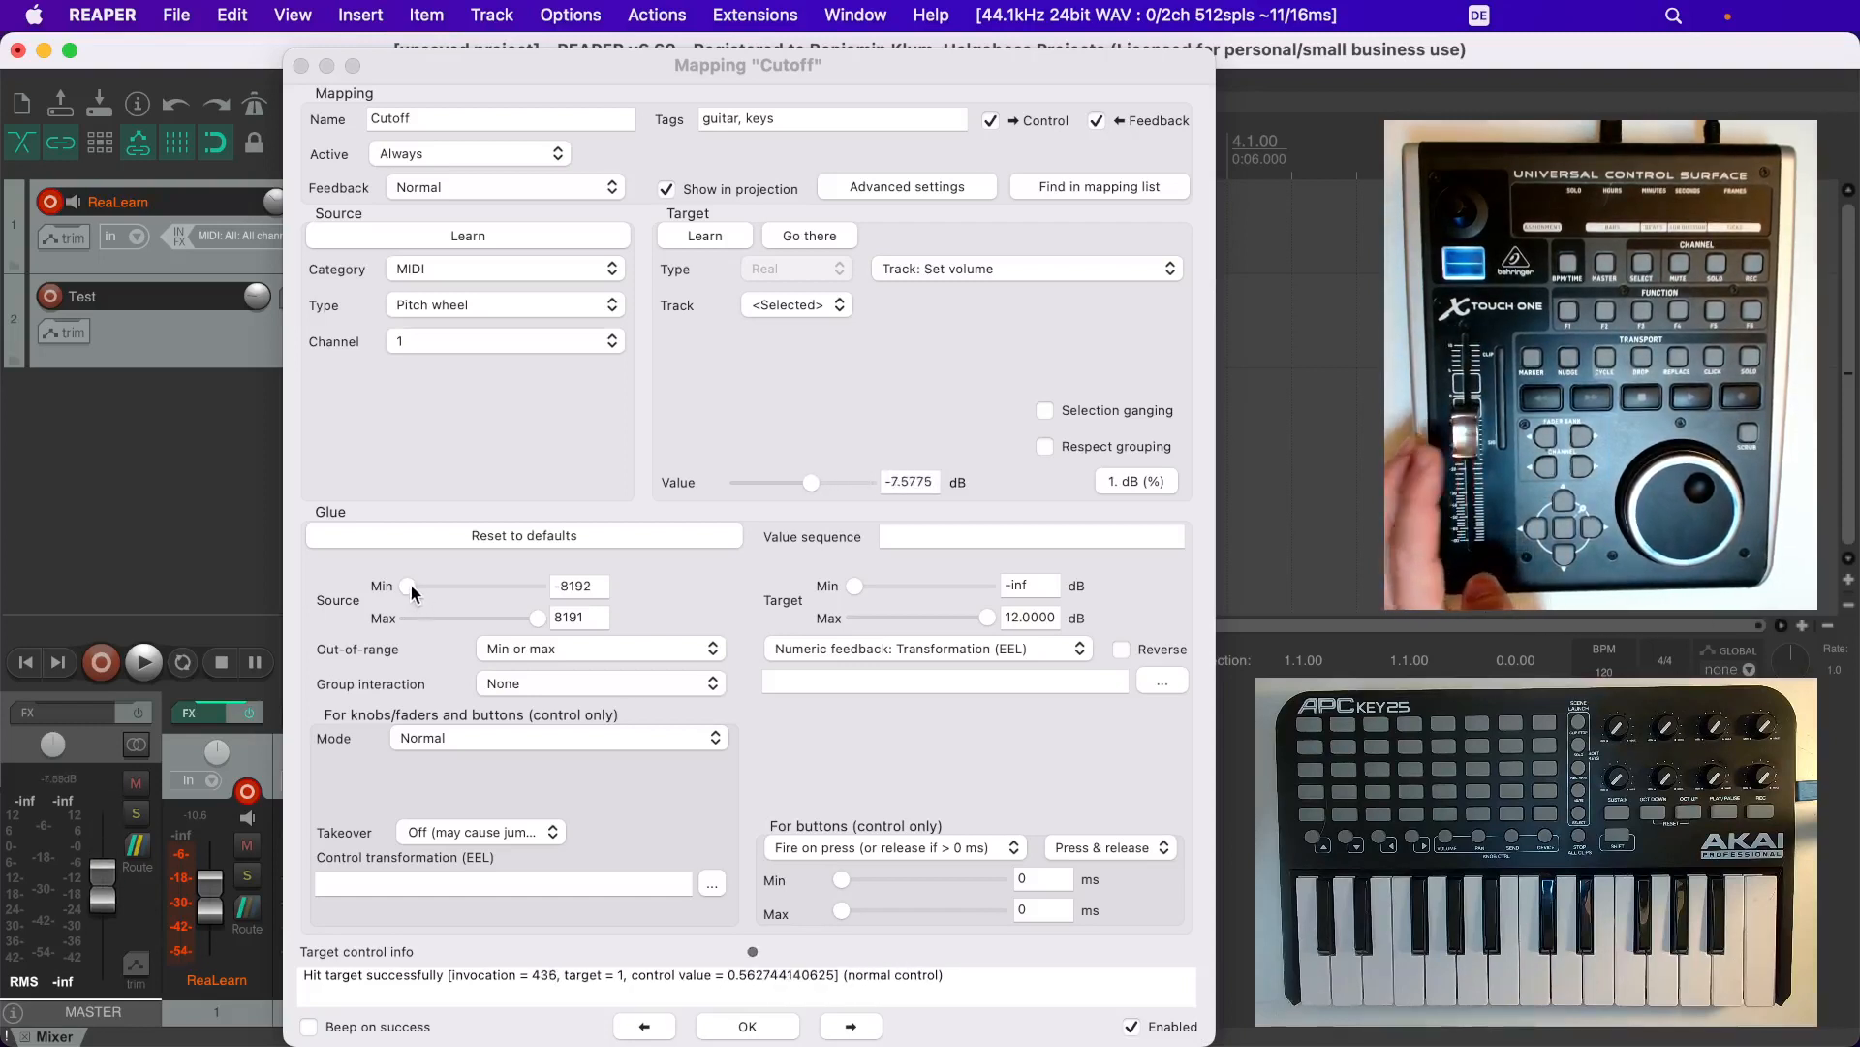
{"action": "left_click_drag", "start_coordinate": [410, 584], "coordinate": [468, 589]}
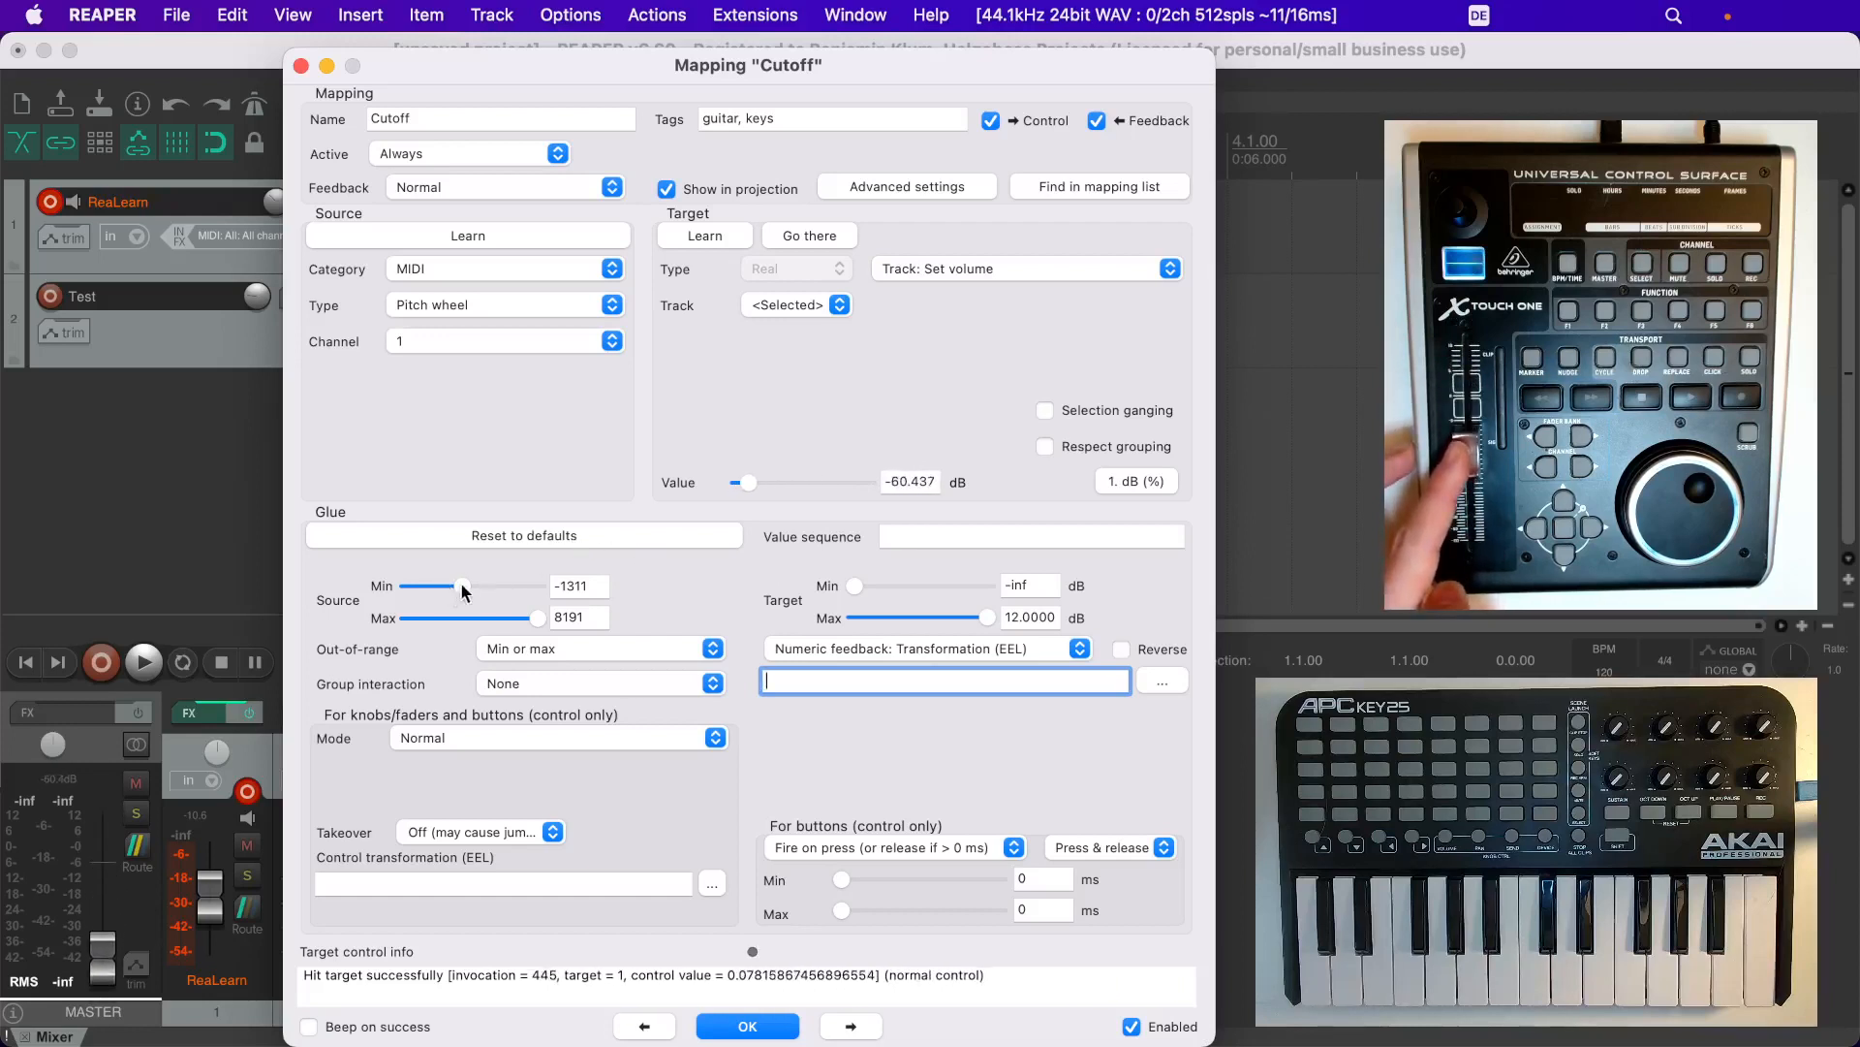
{"action": "left_click_drag", "start_coordinate": [462, 586], "coordinate": [477, 622]}
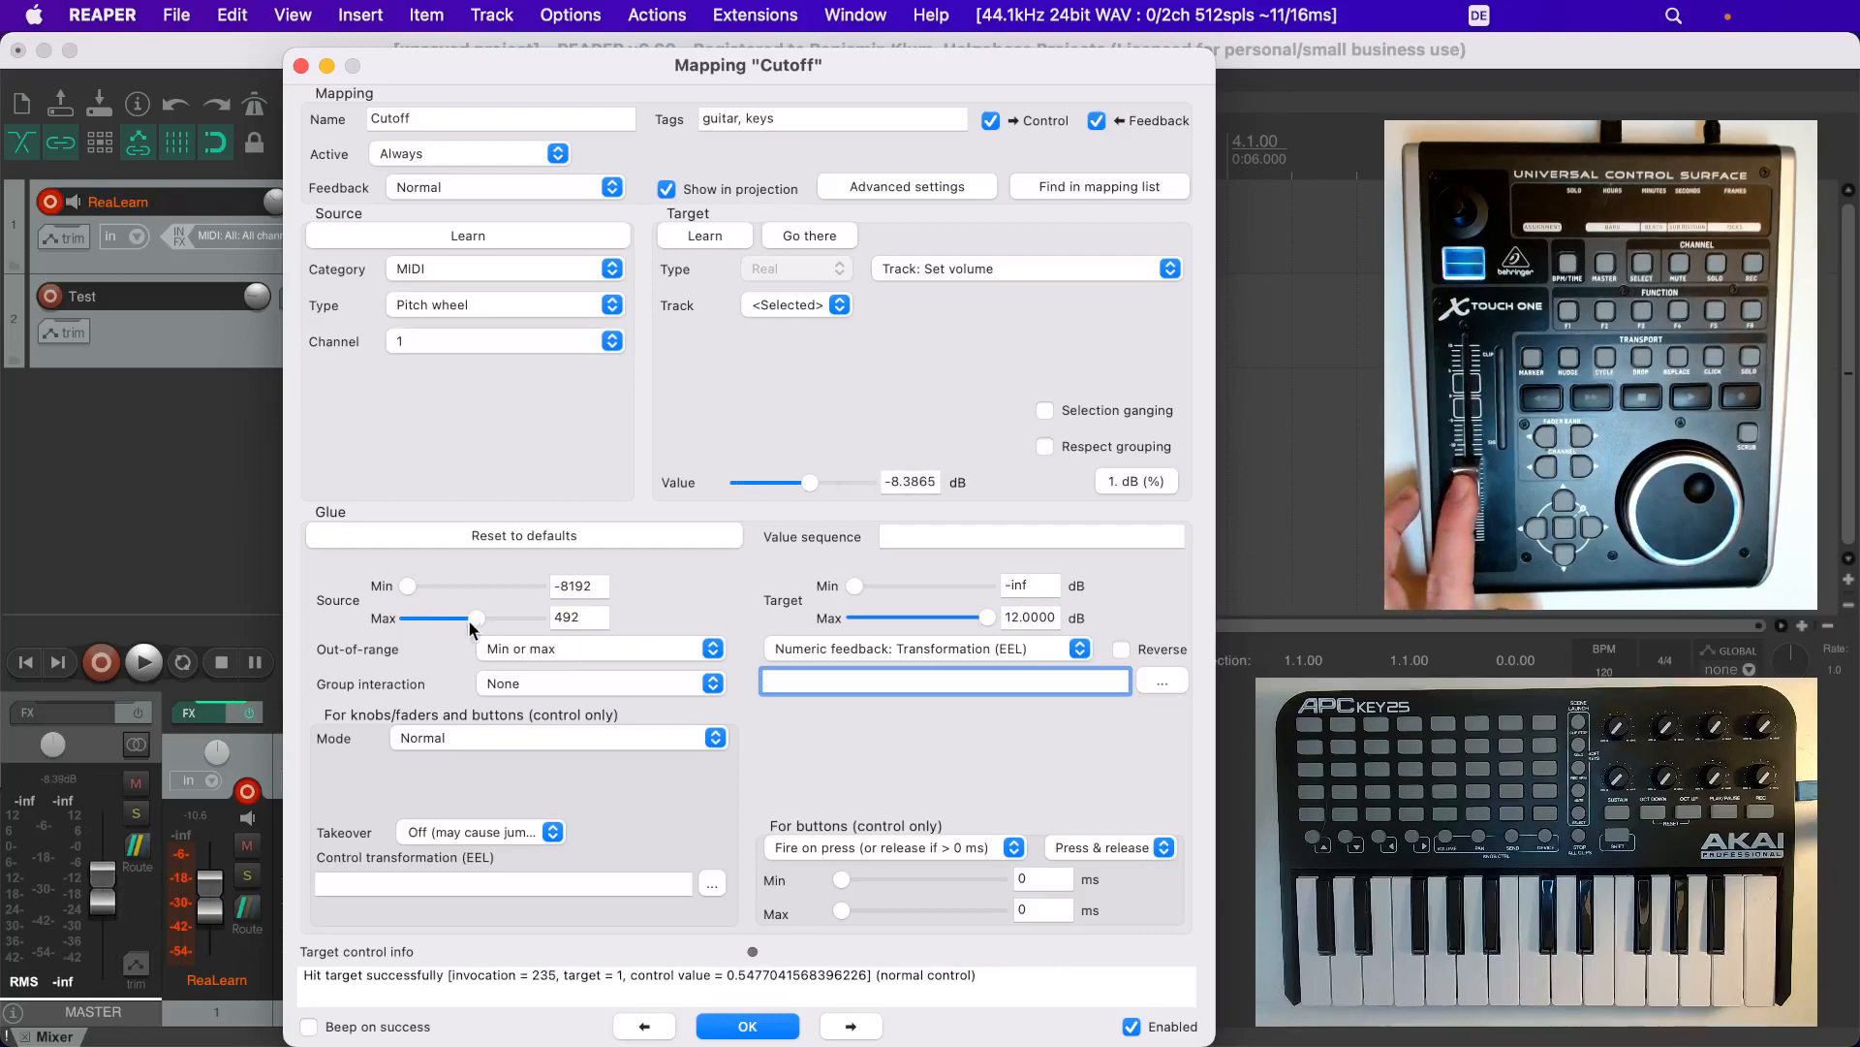
{"action": "left_click_drag", "start_coordinate": [408, 585], "coordinate": [548, 621]}
Try the Min and Ignore out-of-range behaviors, and reset the glue settings to defaults
{"action": "left_click", "coordinate": [554, 649]}
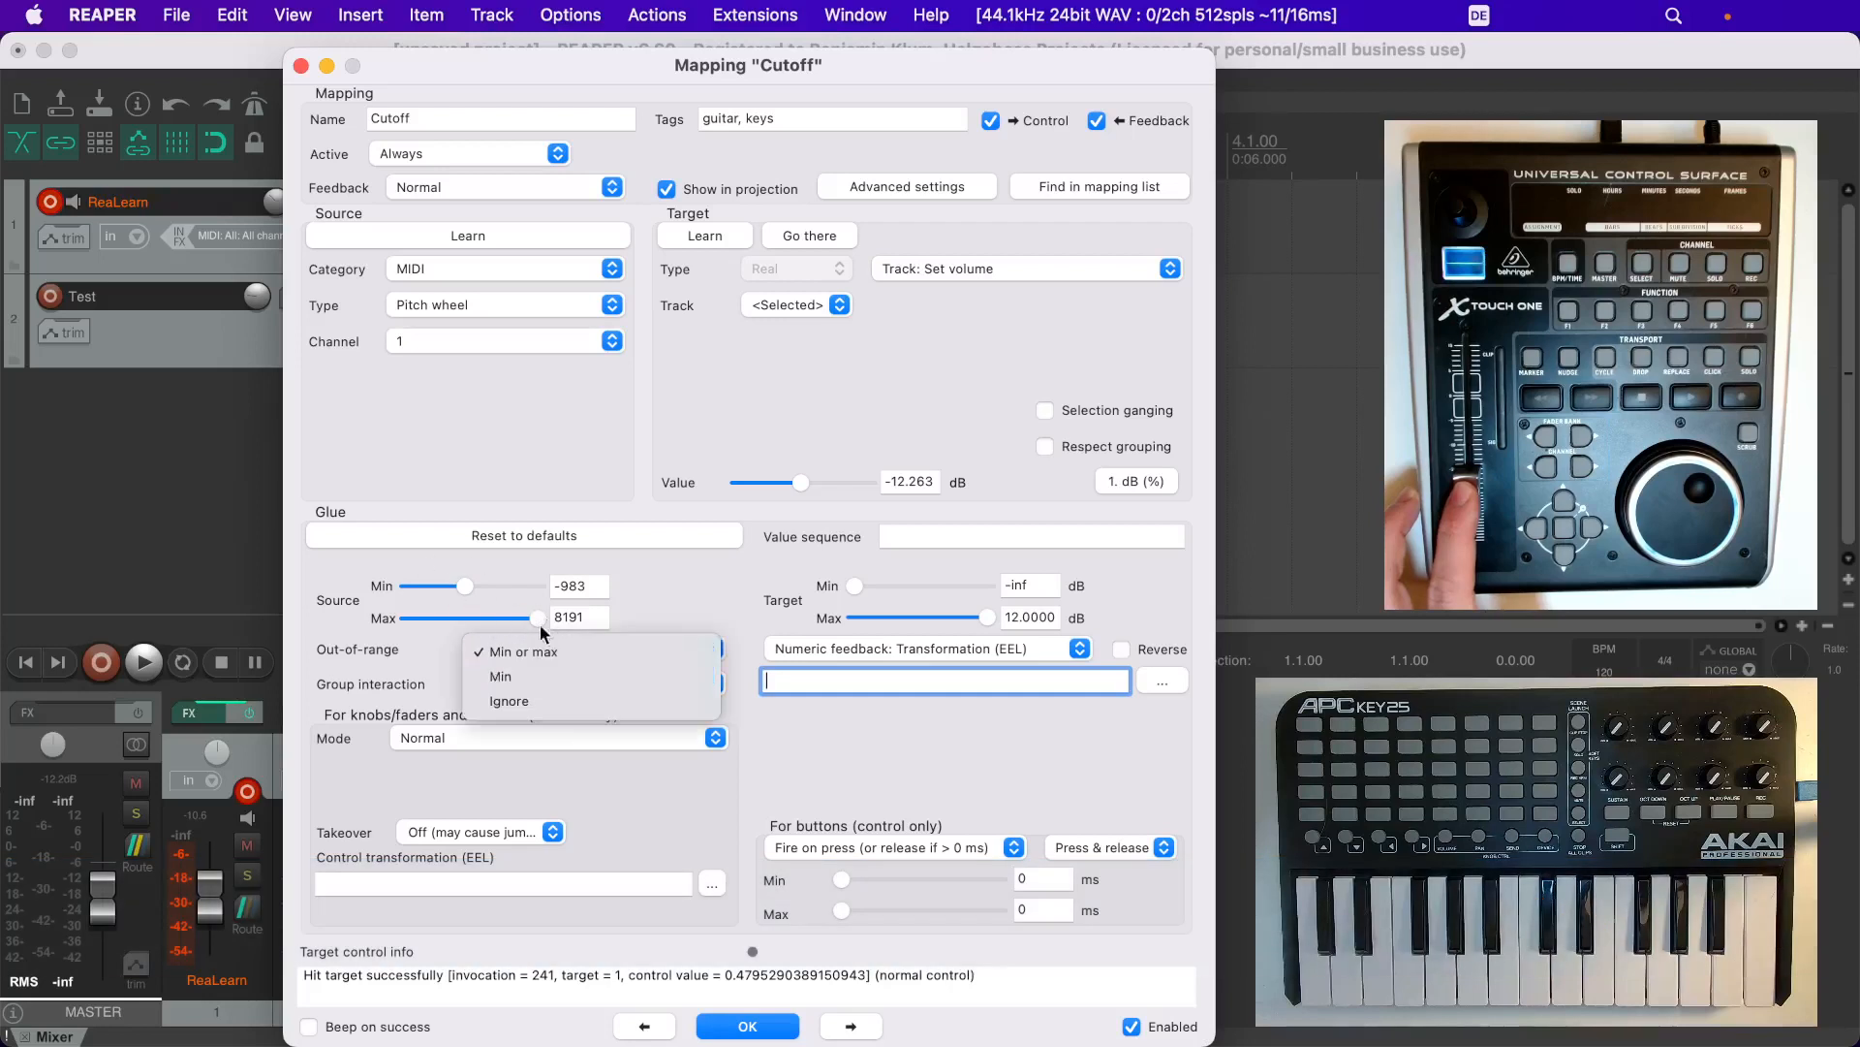
{"action": "left_click", "coordinate": [554, 677]}
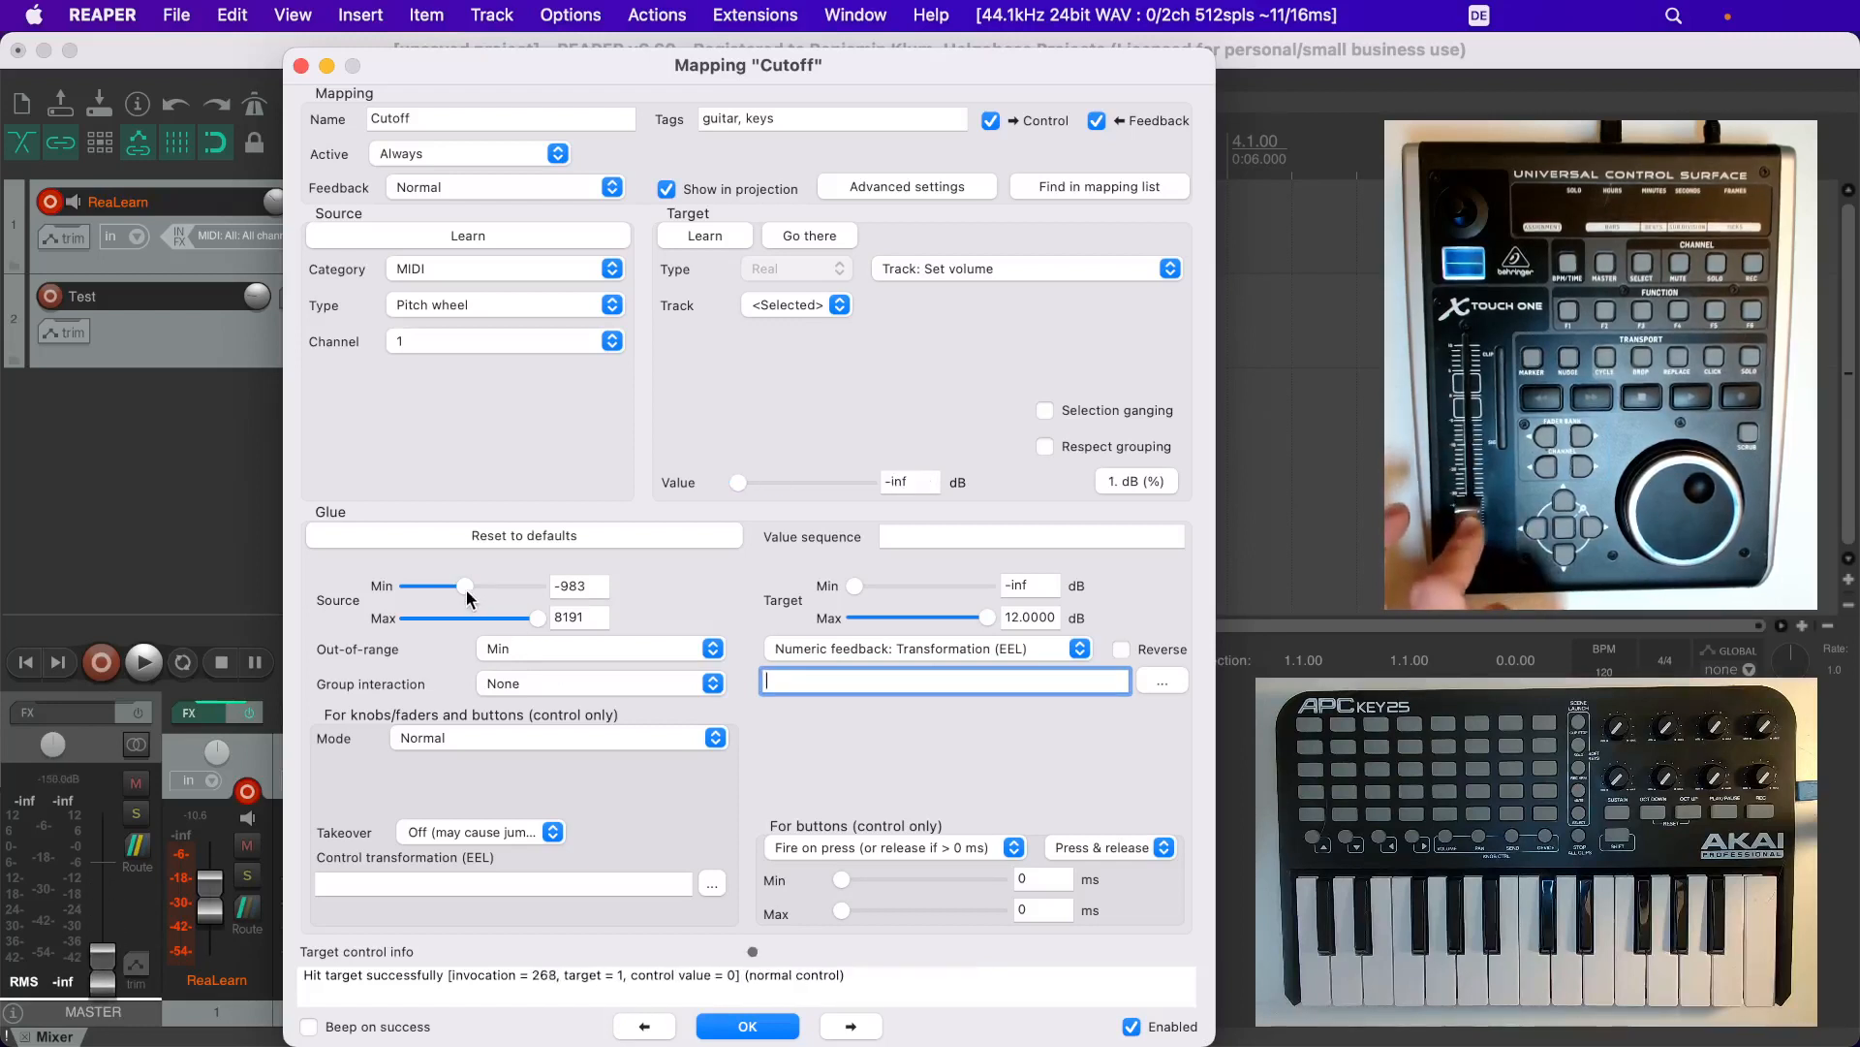
{"action": "left_click", "coordinate": [534, 648]}
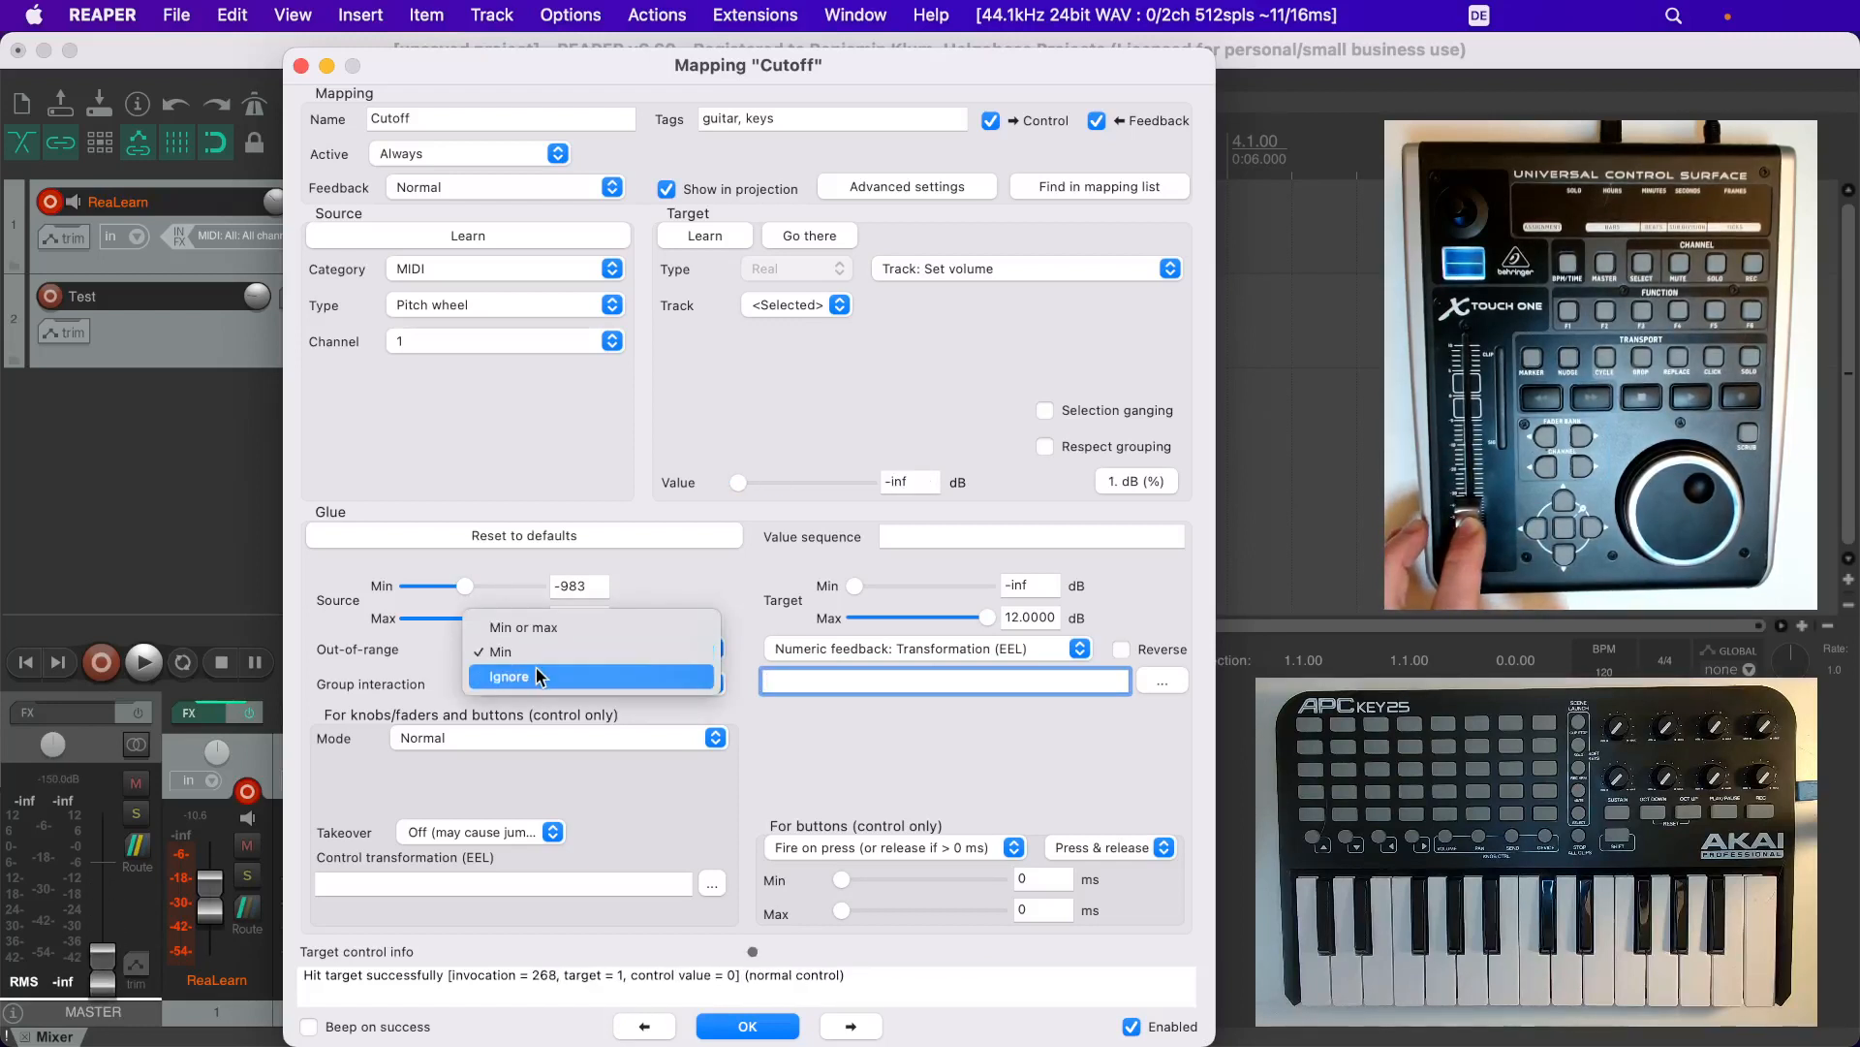
{"action": "left_click", "coordinate": [537, 667]}
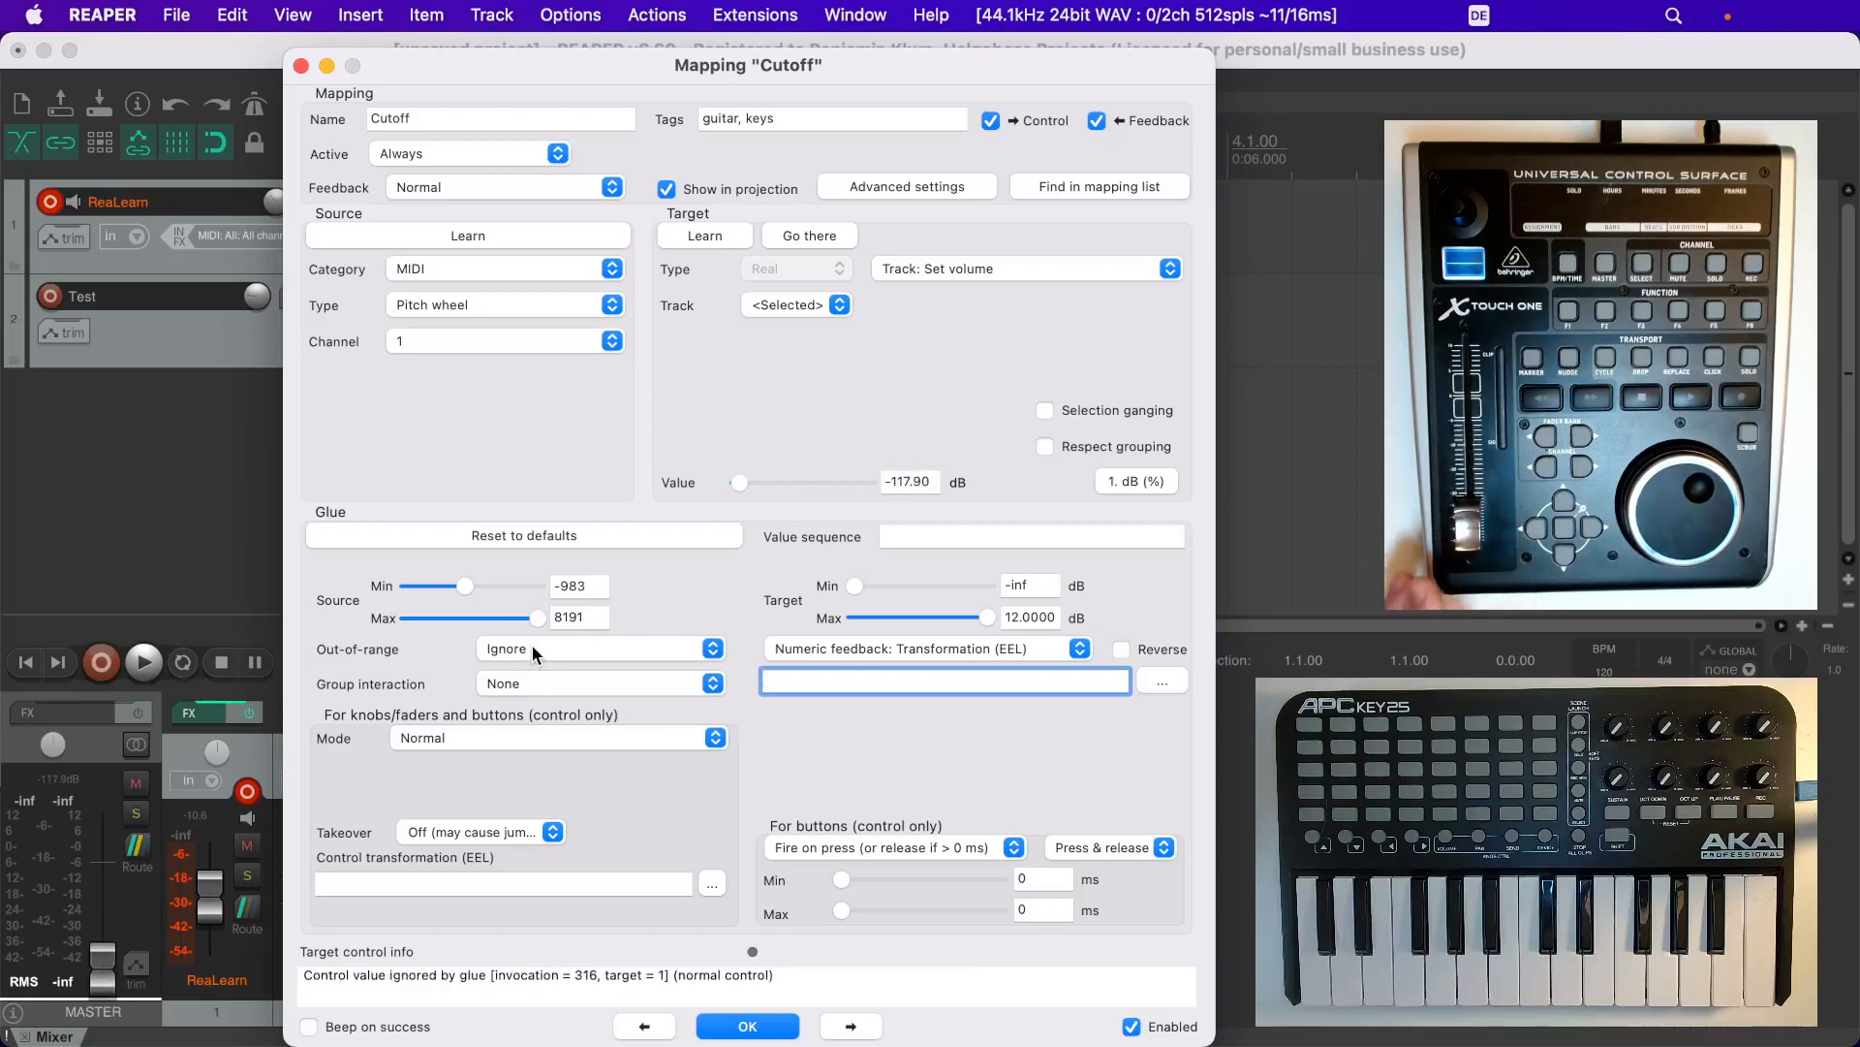
{"action": "left_click", "coordinate": [534, 648]}
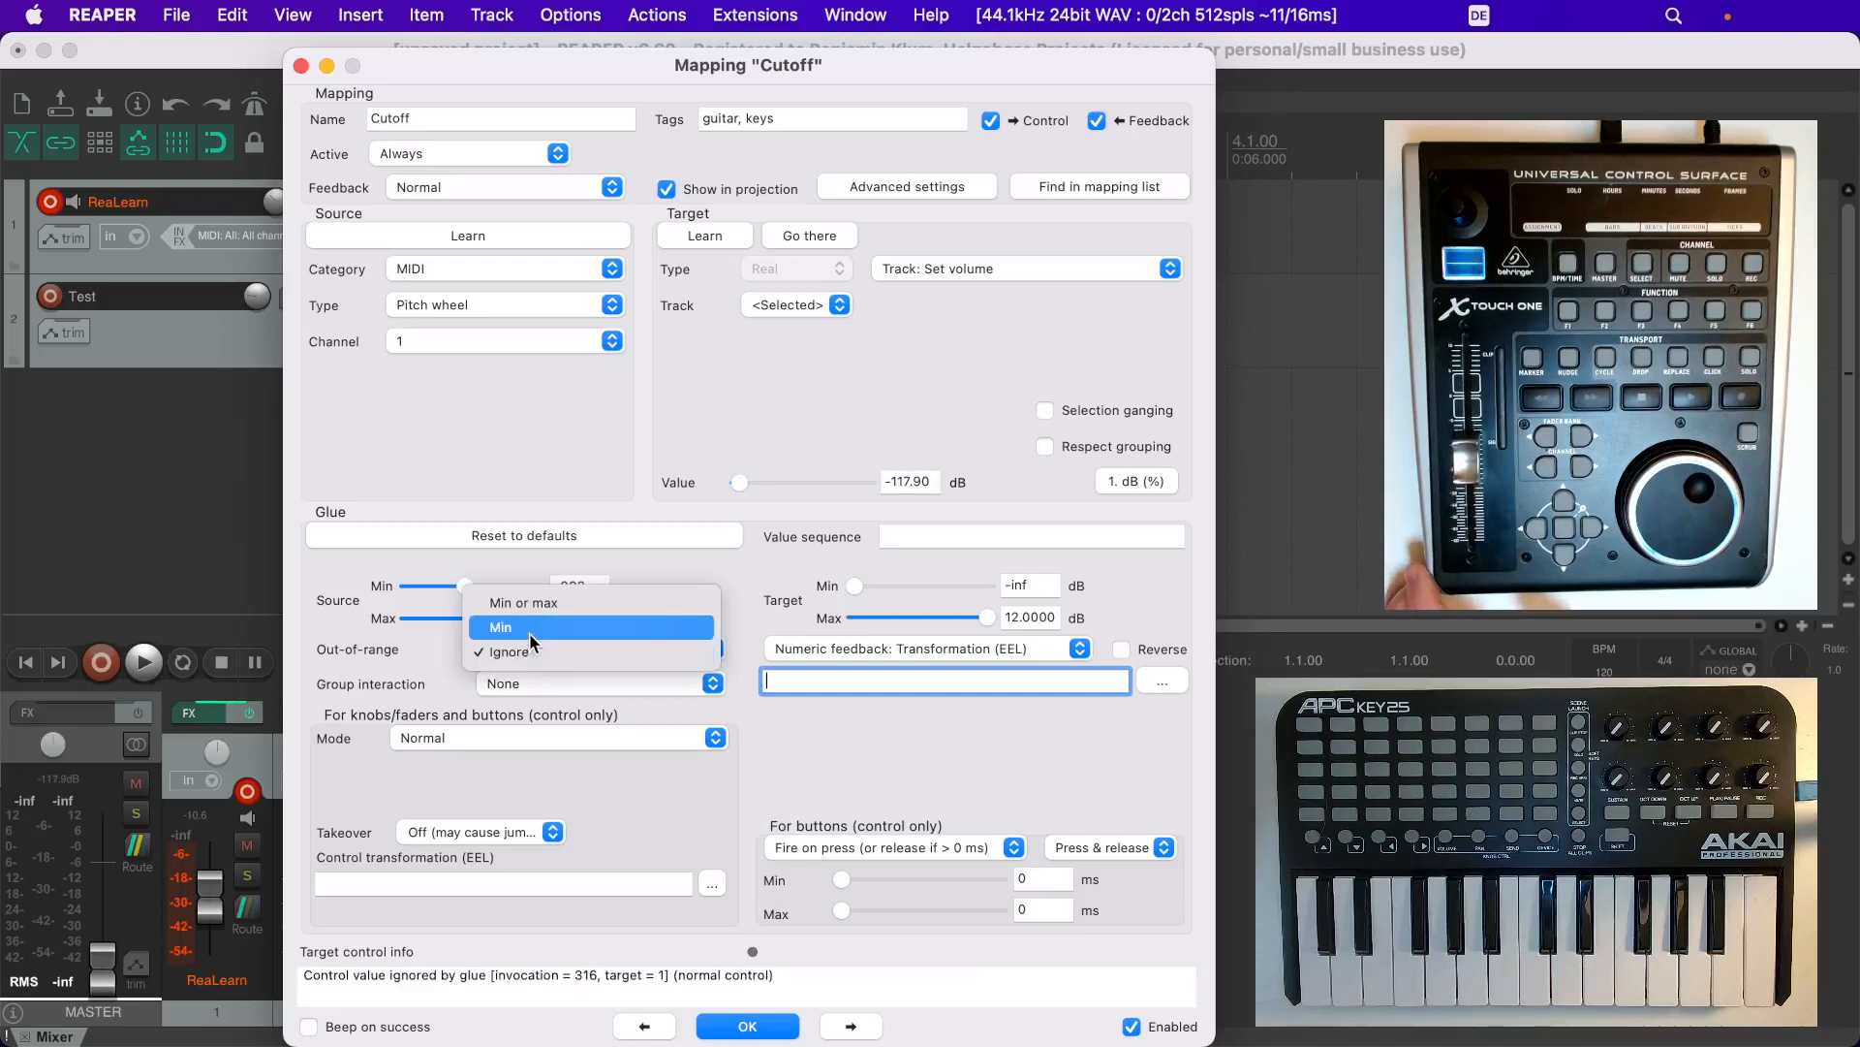
{"action": "left_click", "coordinate": [492, 552]}
{"action": "left_click", "coordinate": [491, 535]}
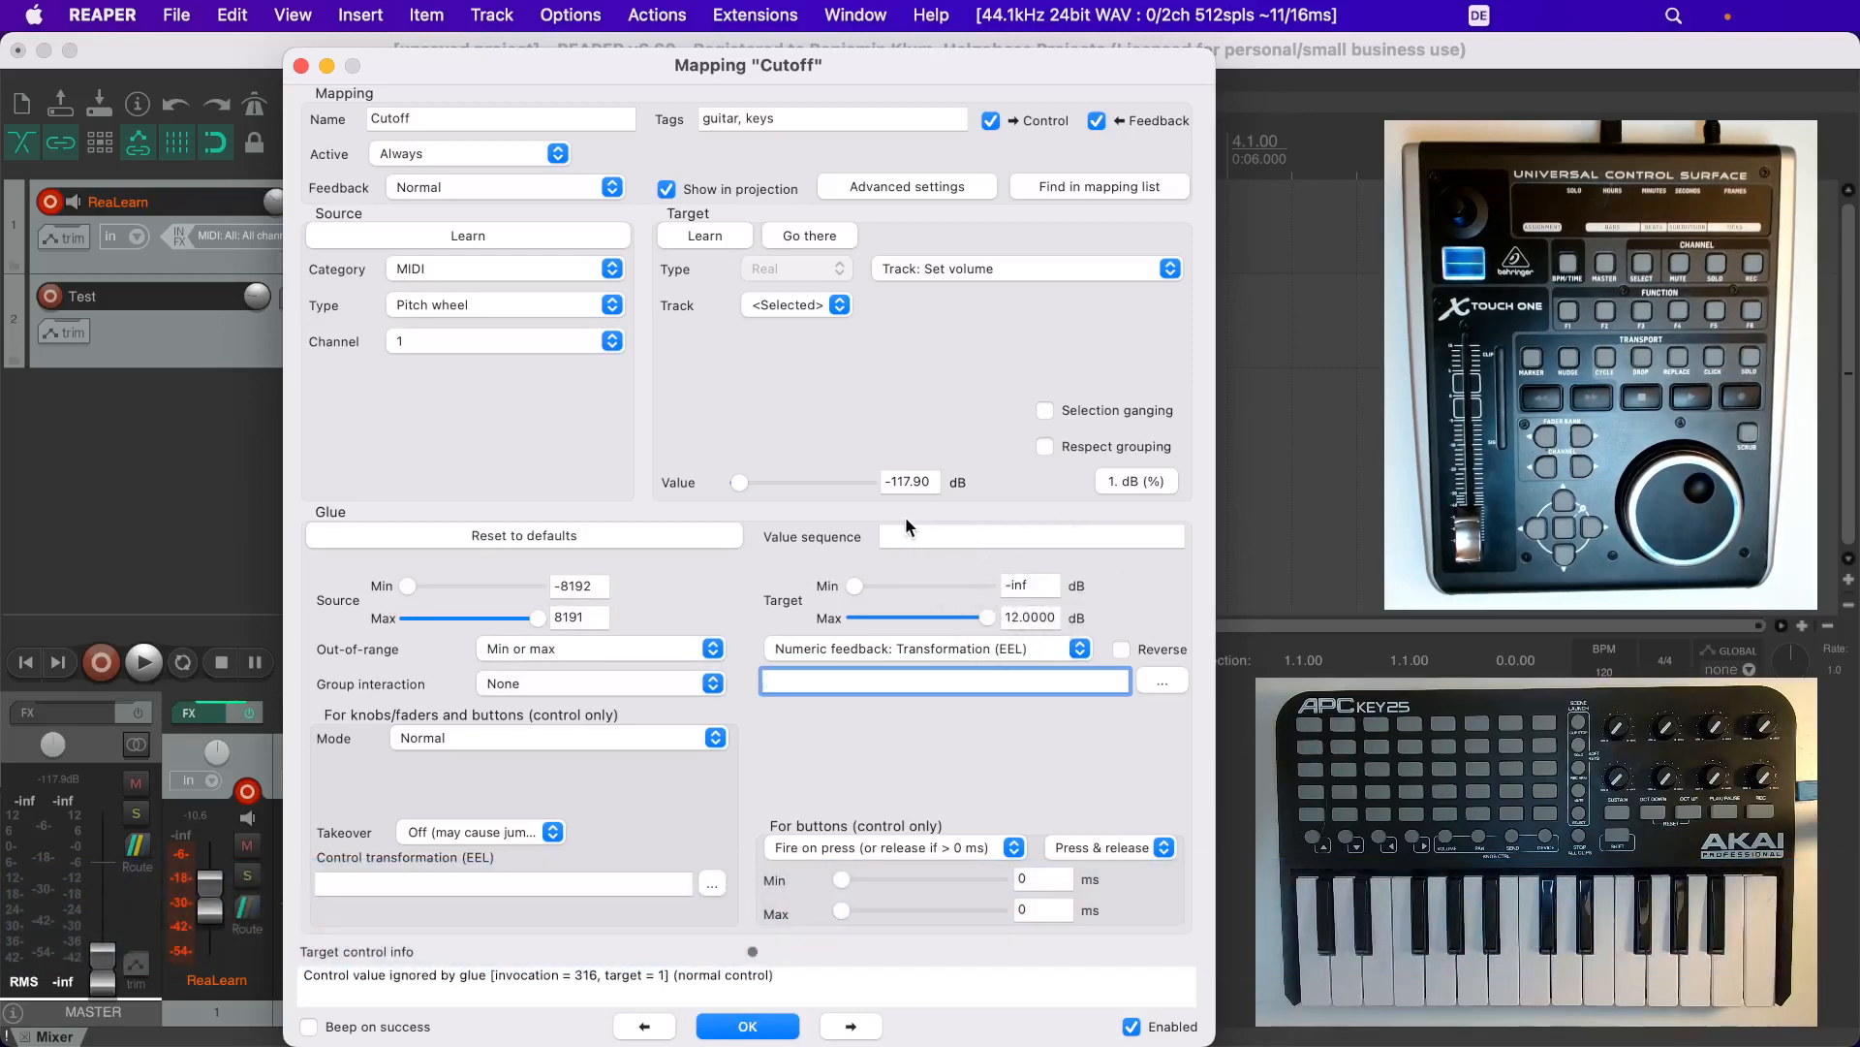
Enter the target value sequence -30, -15, -6, 0 in the glue section
{"action": "left_click", "coordinate": [910, 535]}
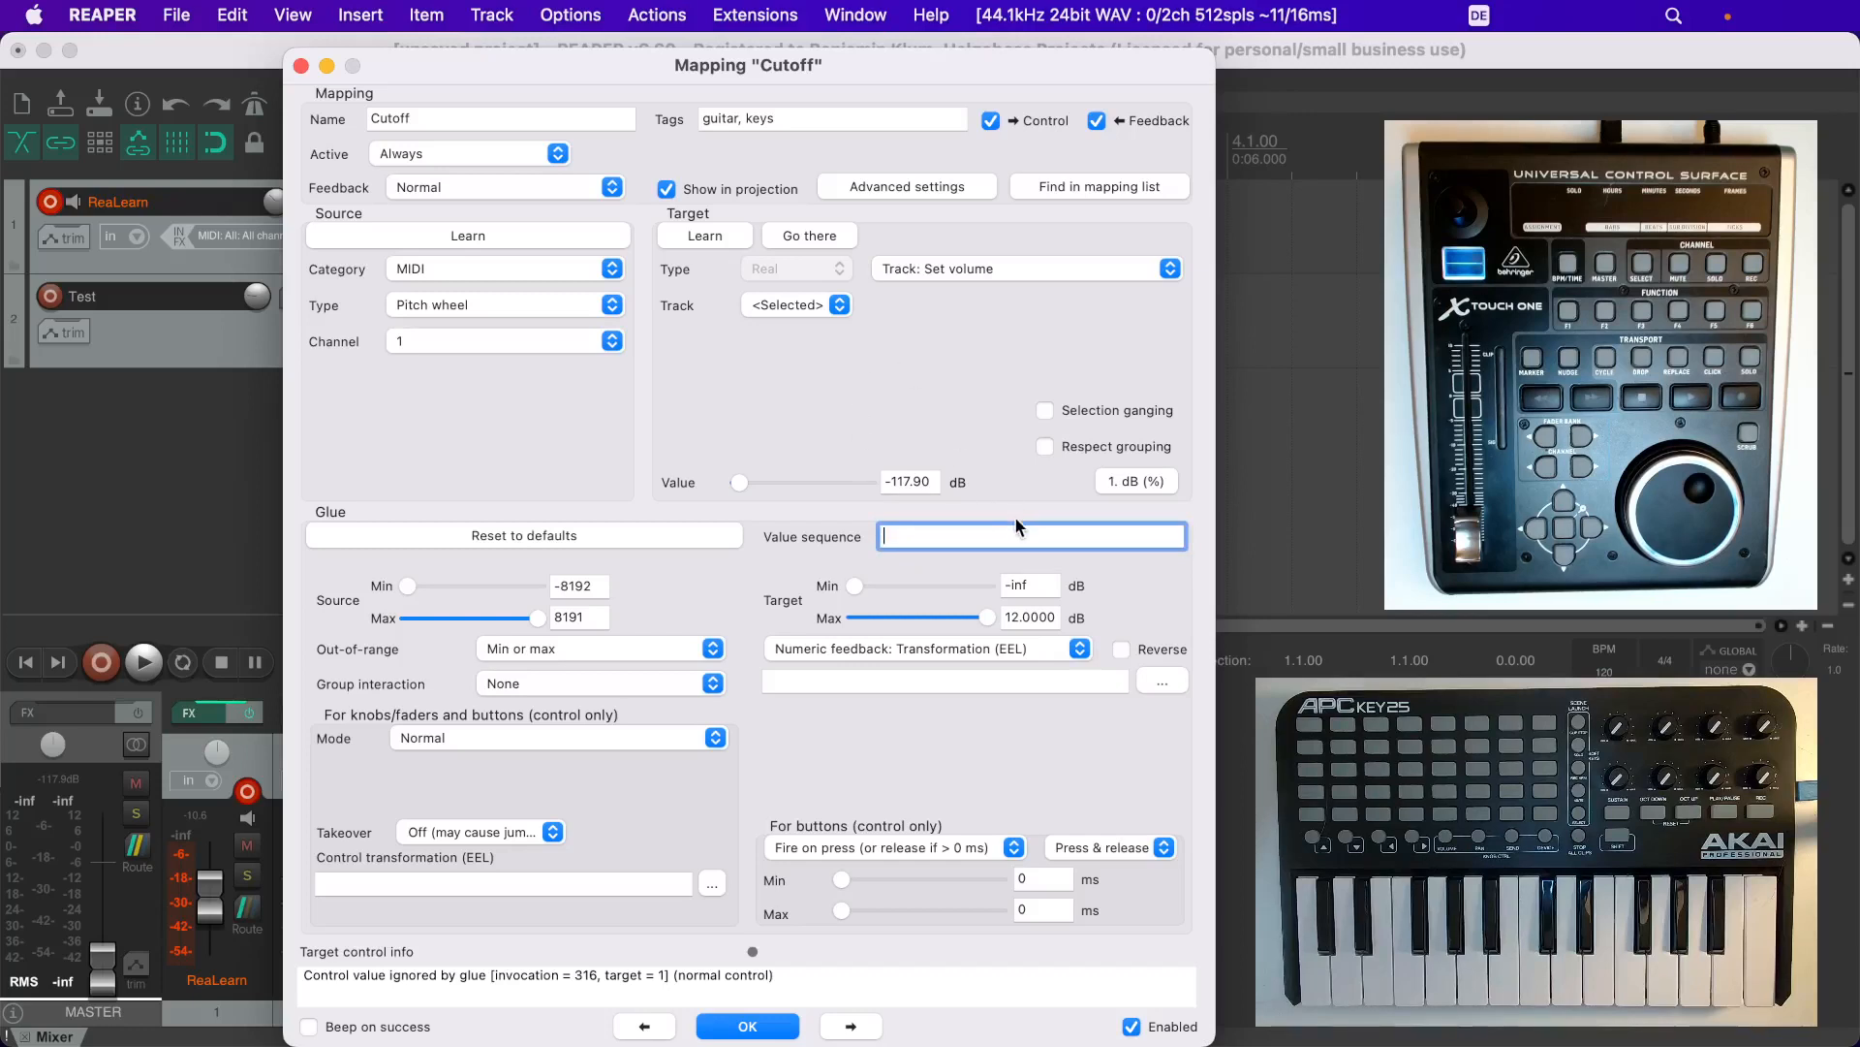
{"action": "type", "text": "-30,"}
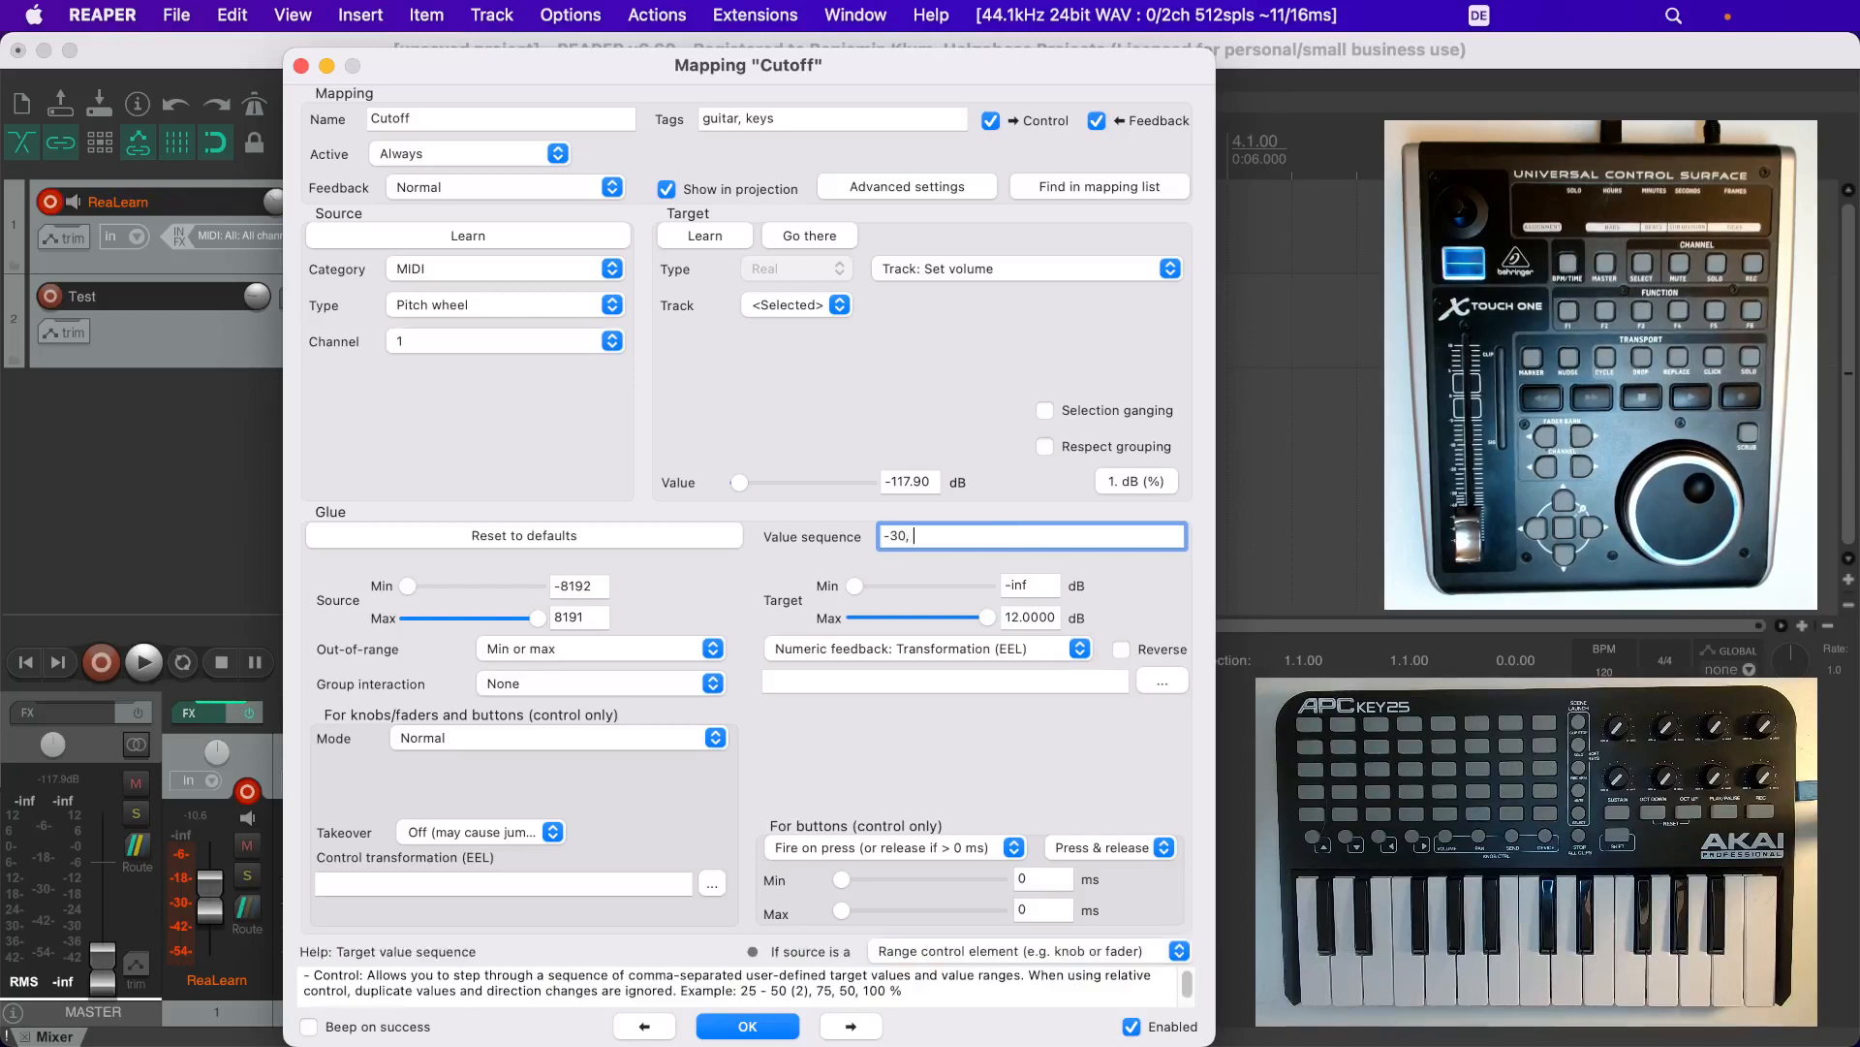
{"action": "type", "text": " -15, -6, 0"}
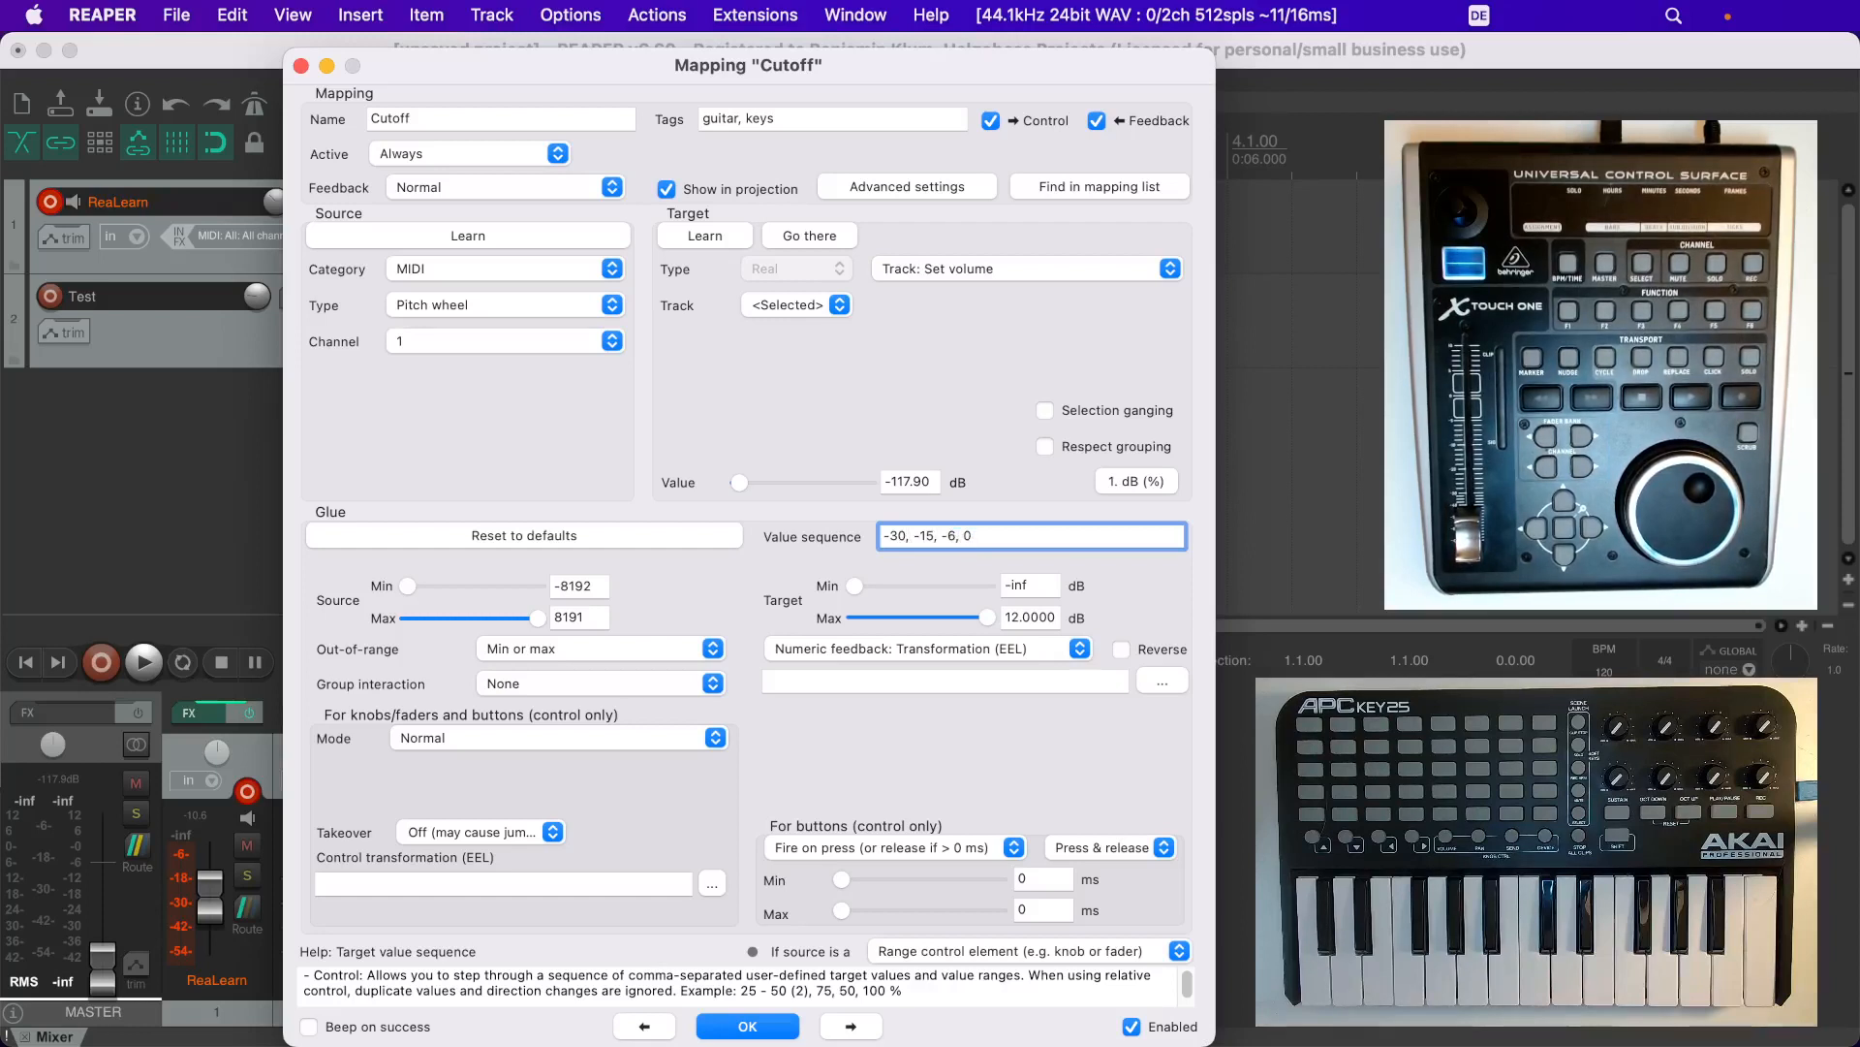
{"action": "key", "text": "Tab"}
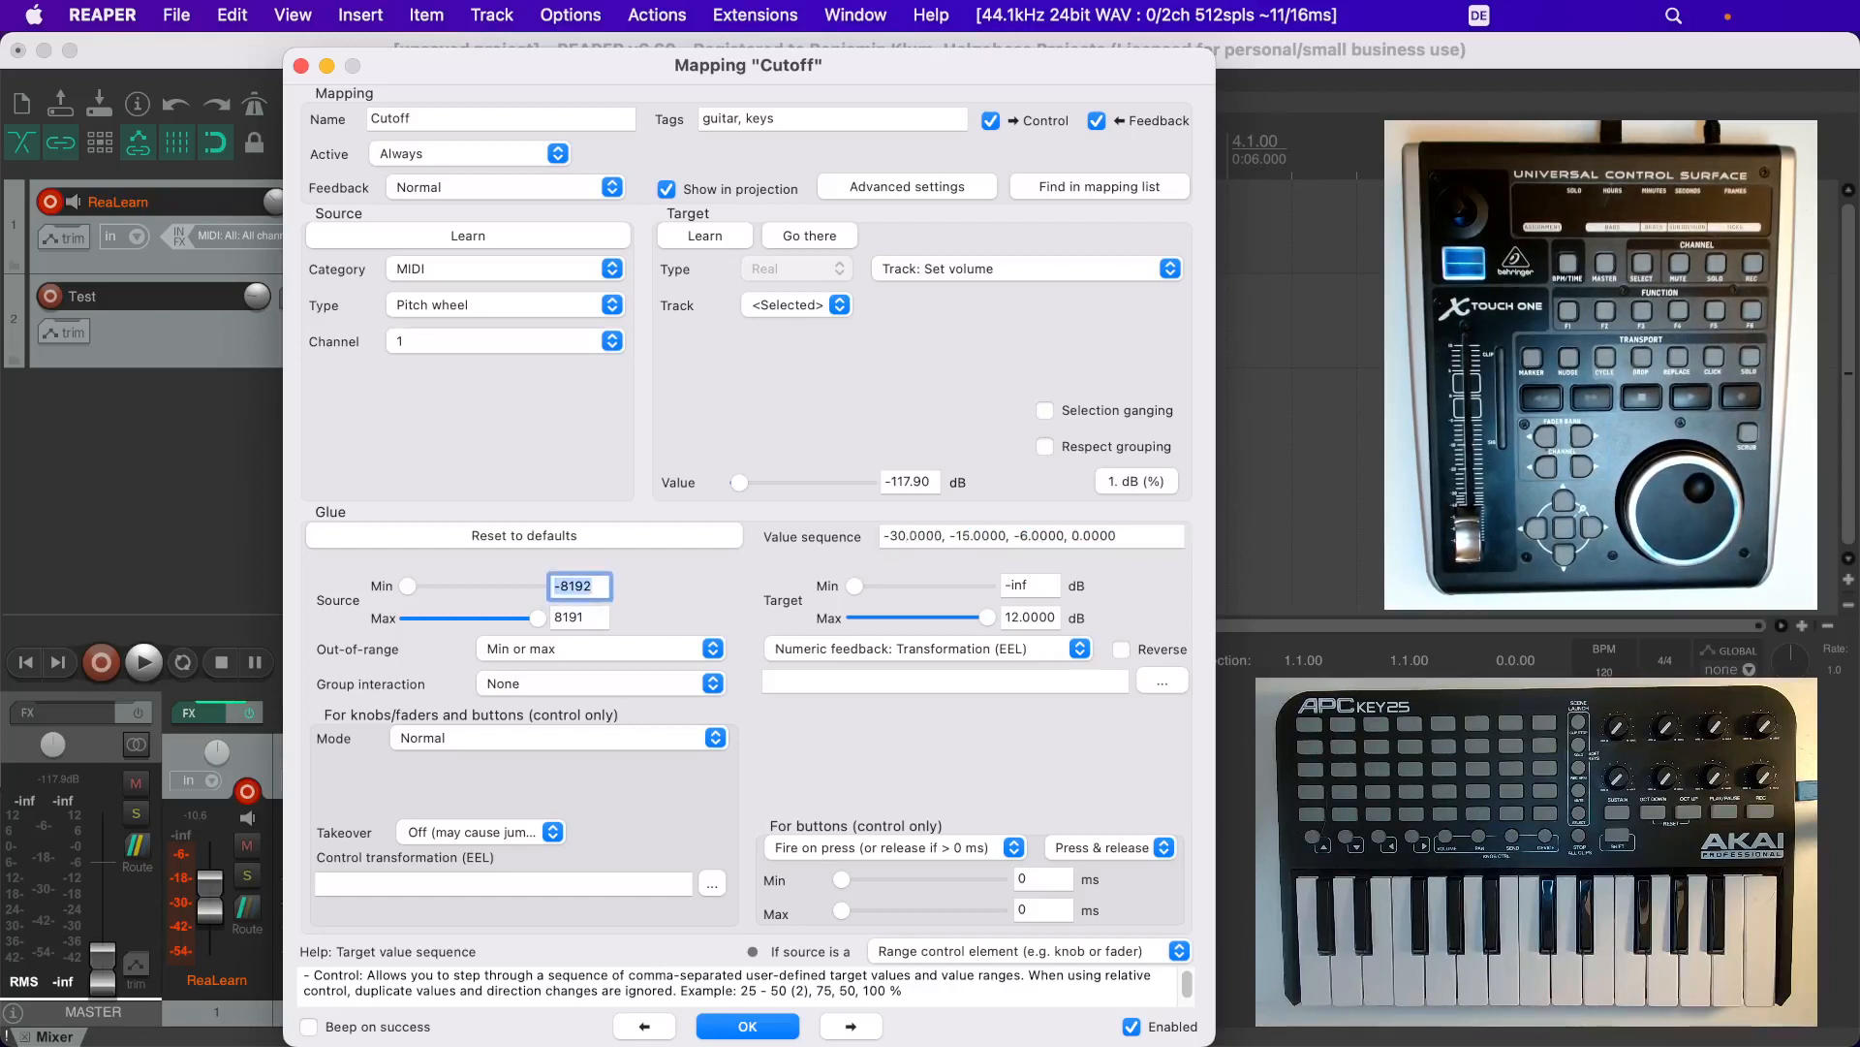
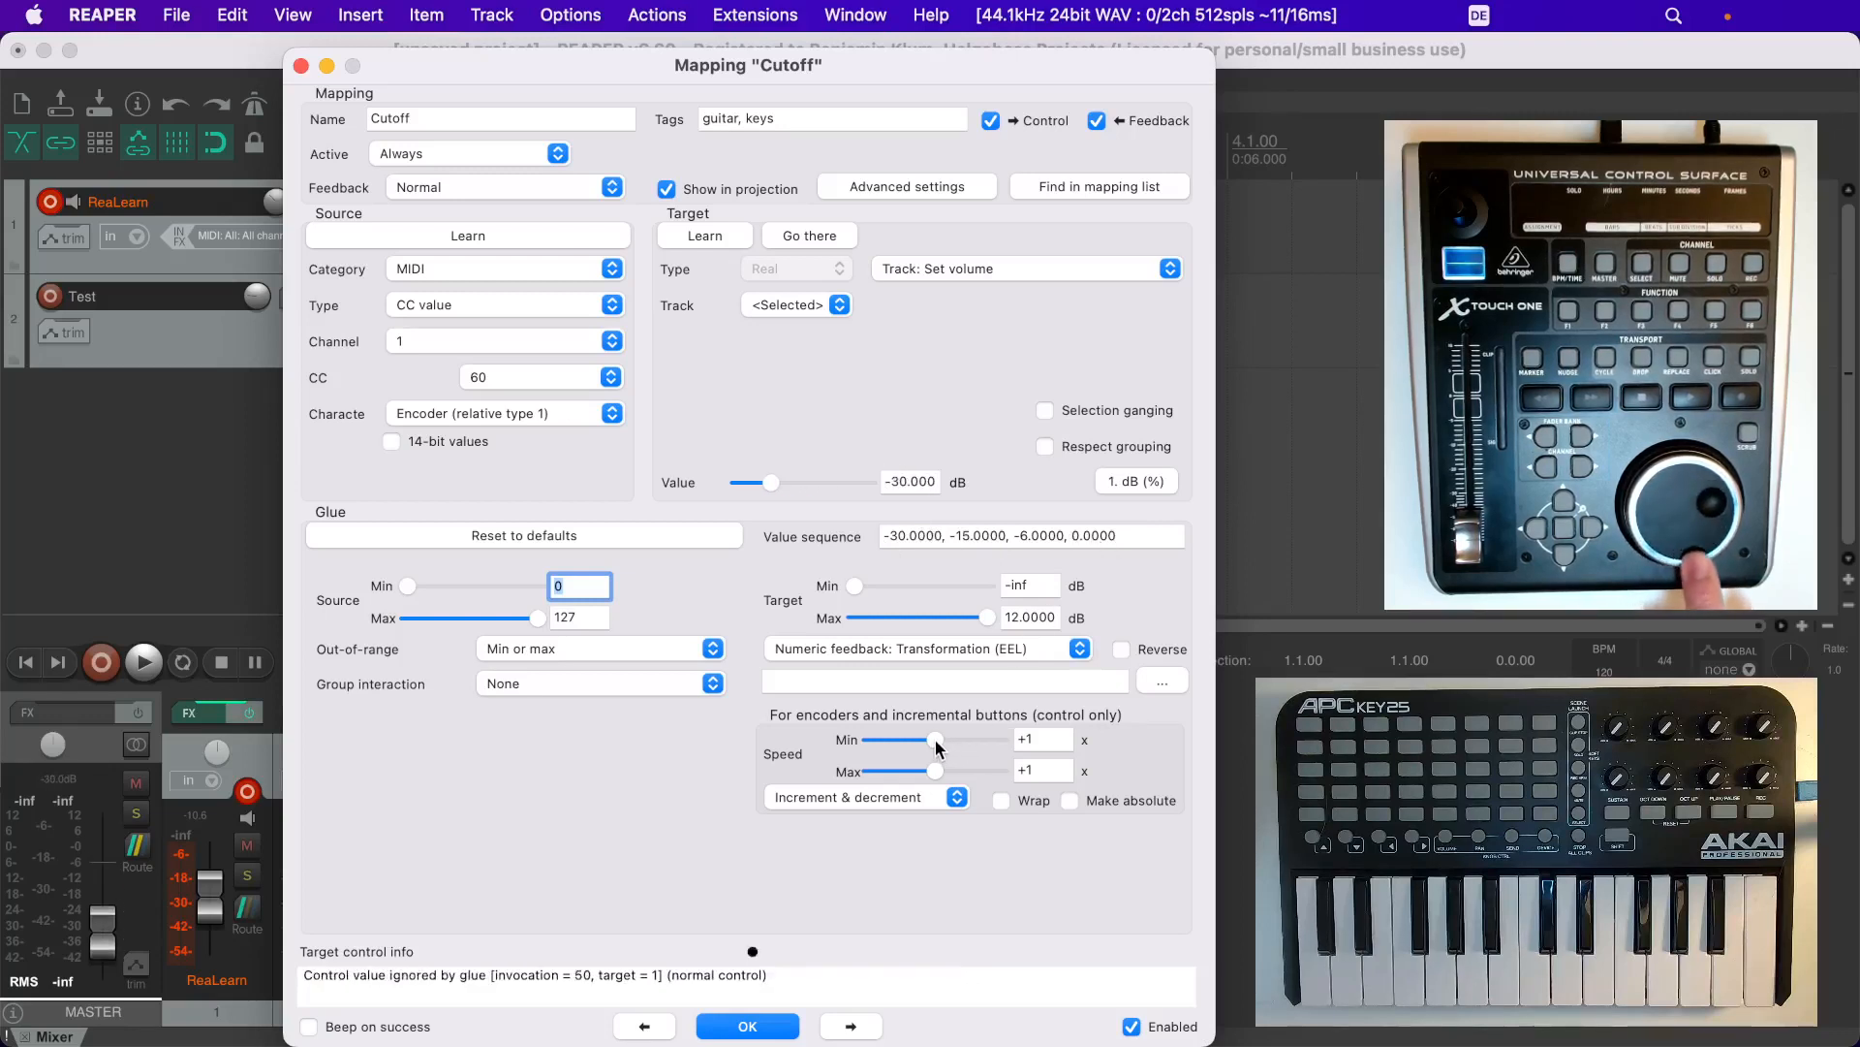
Set both the minimum and maximum encoder speed to 2
{"action": "mouse_move", "coordinate": [938, 746]}
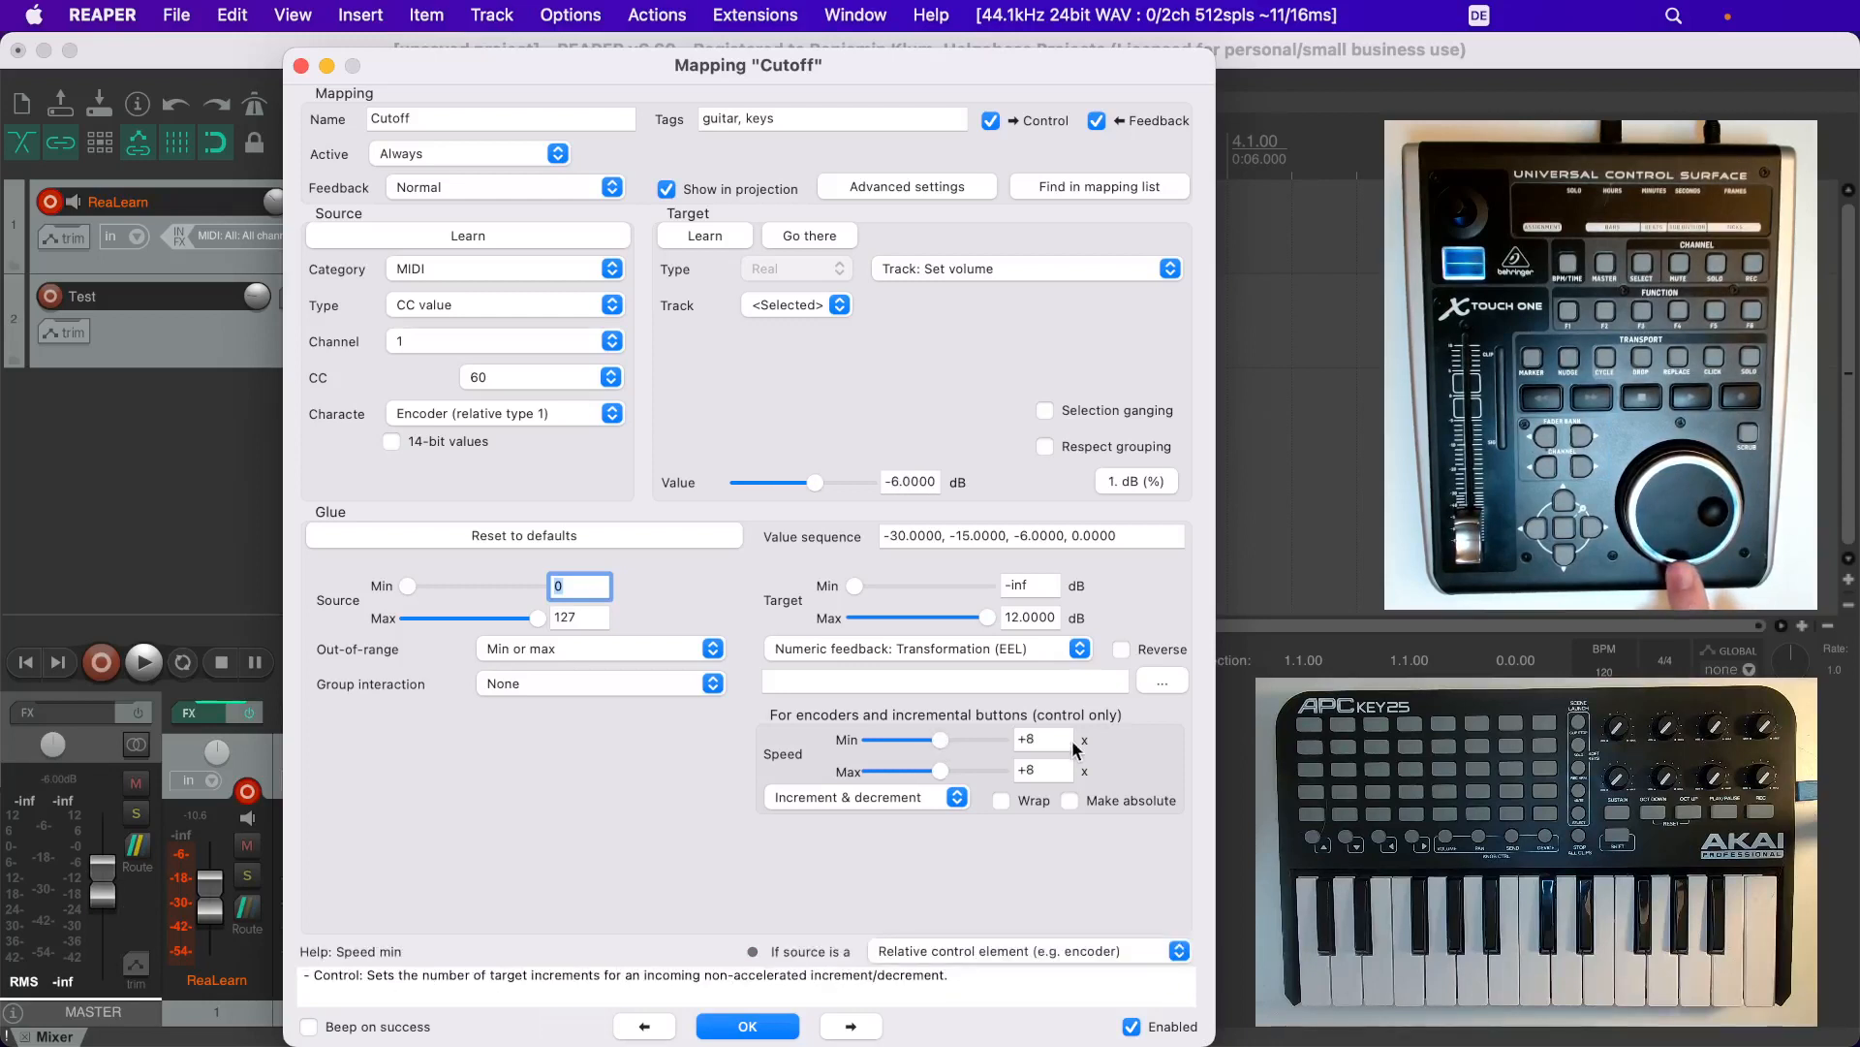
{"action": "left_click_drag", "start_coordinate": [1064, 742], "coordinate": [910, 711]}
{"action": "type", "text": "2"}
{"action": "key", "text": "Tab"}
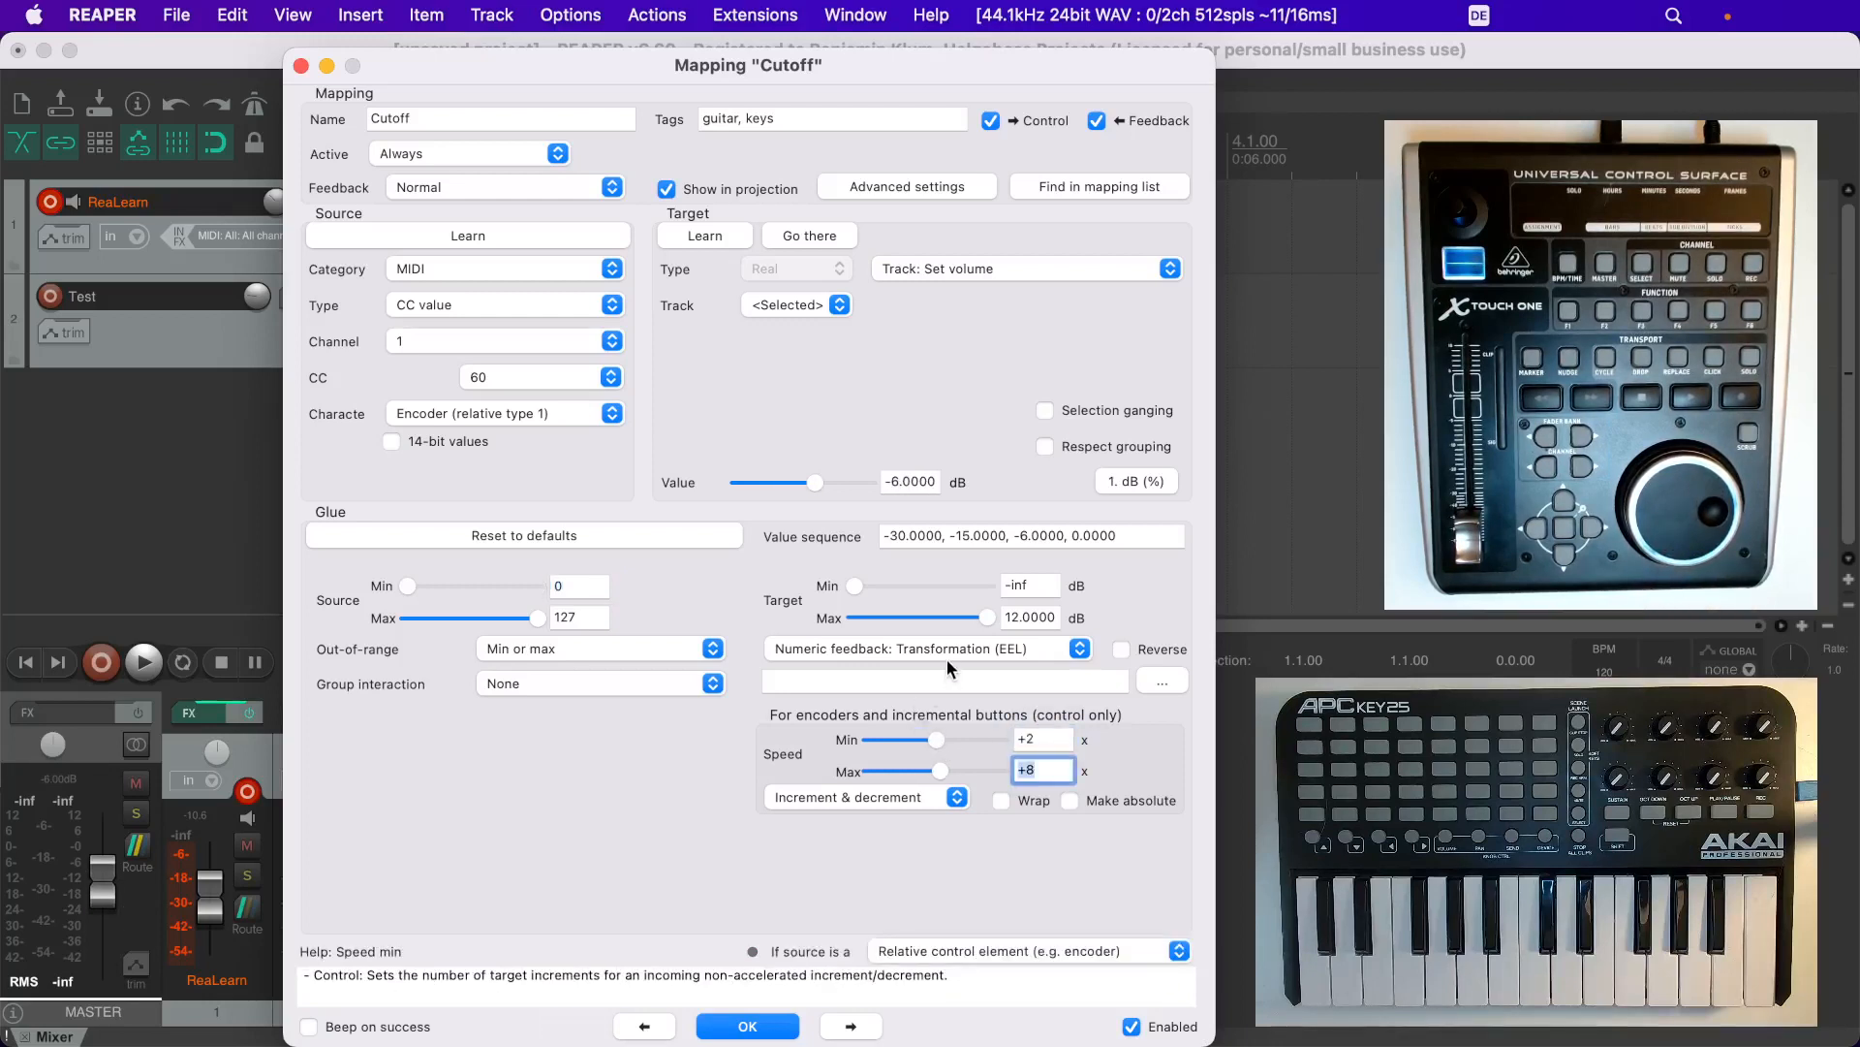
{"action": "type", "text": "2"}
{"action": "key", "text": "Tab"}
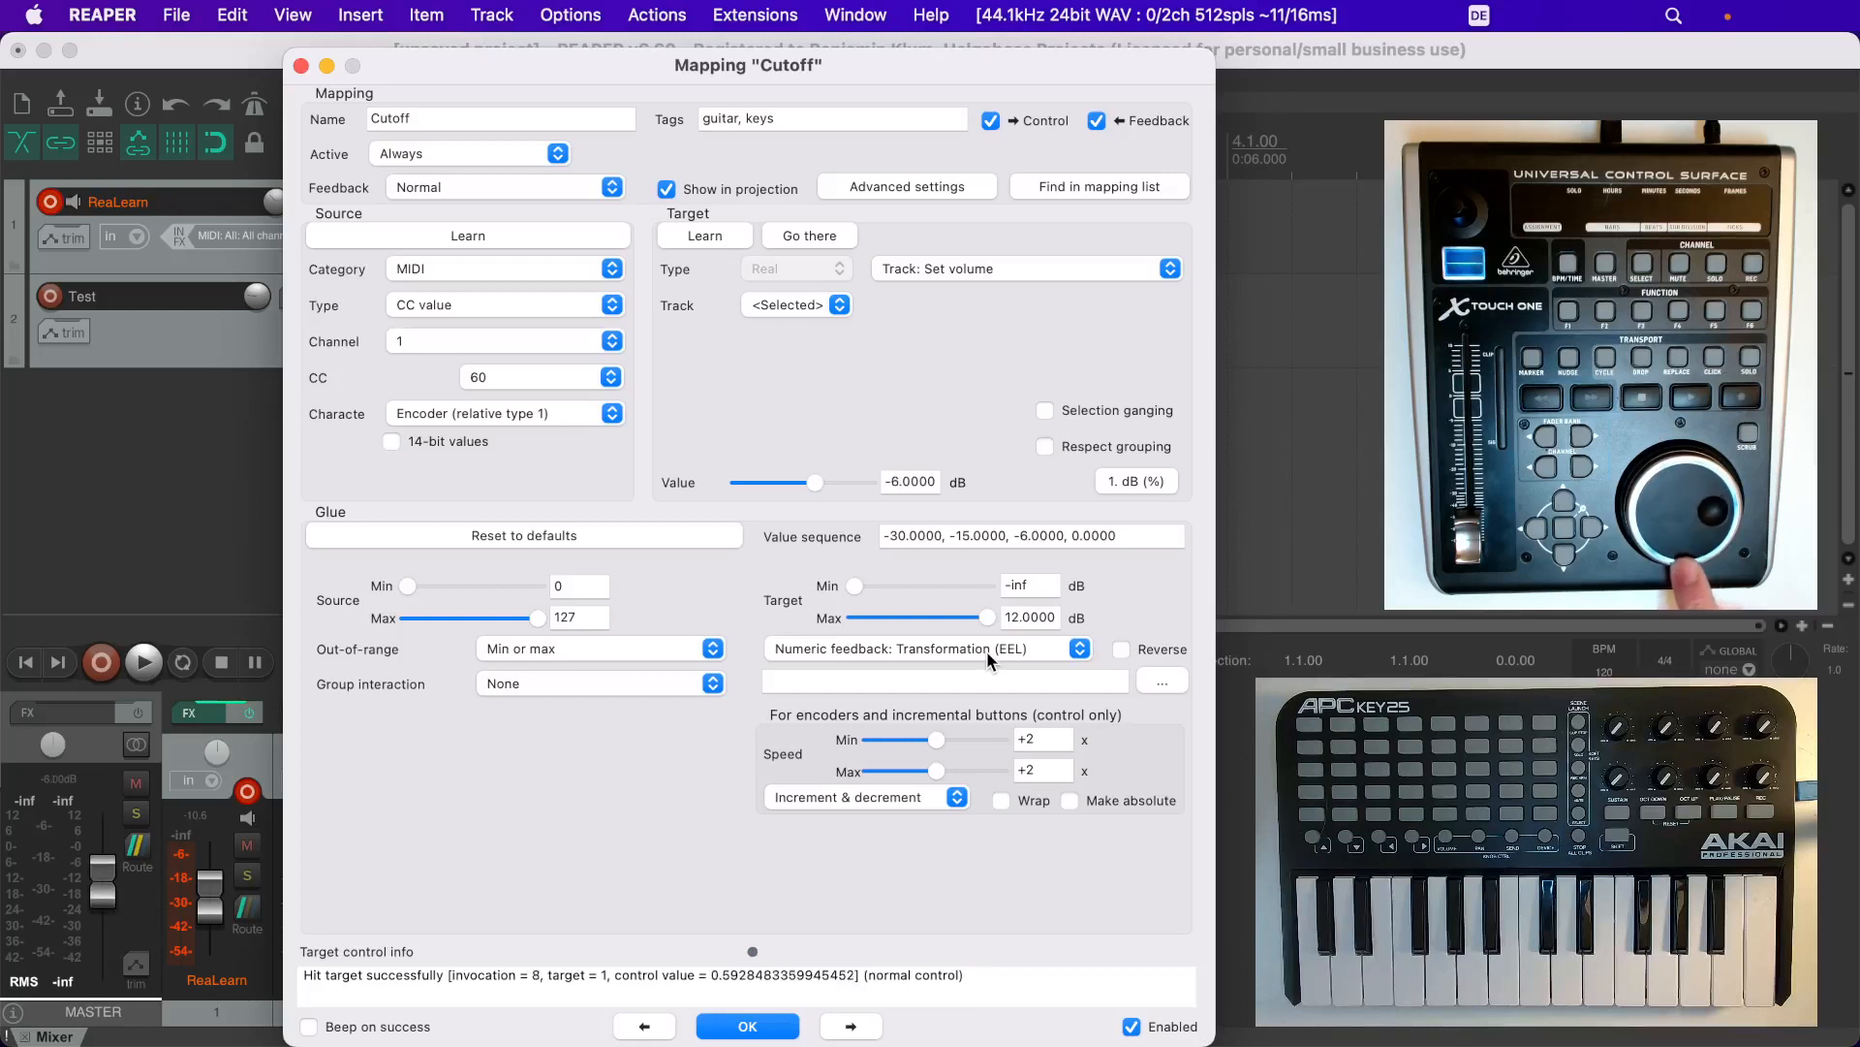
Try -5 for the minimum and maximum encoder speed, and reset the glue settings to defaults
{"action": "left_click", "coordinate": [1029, 739]}
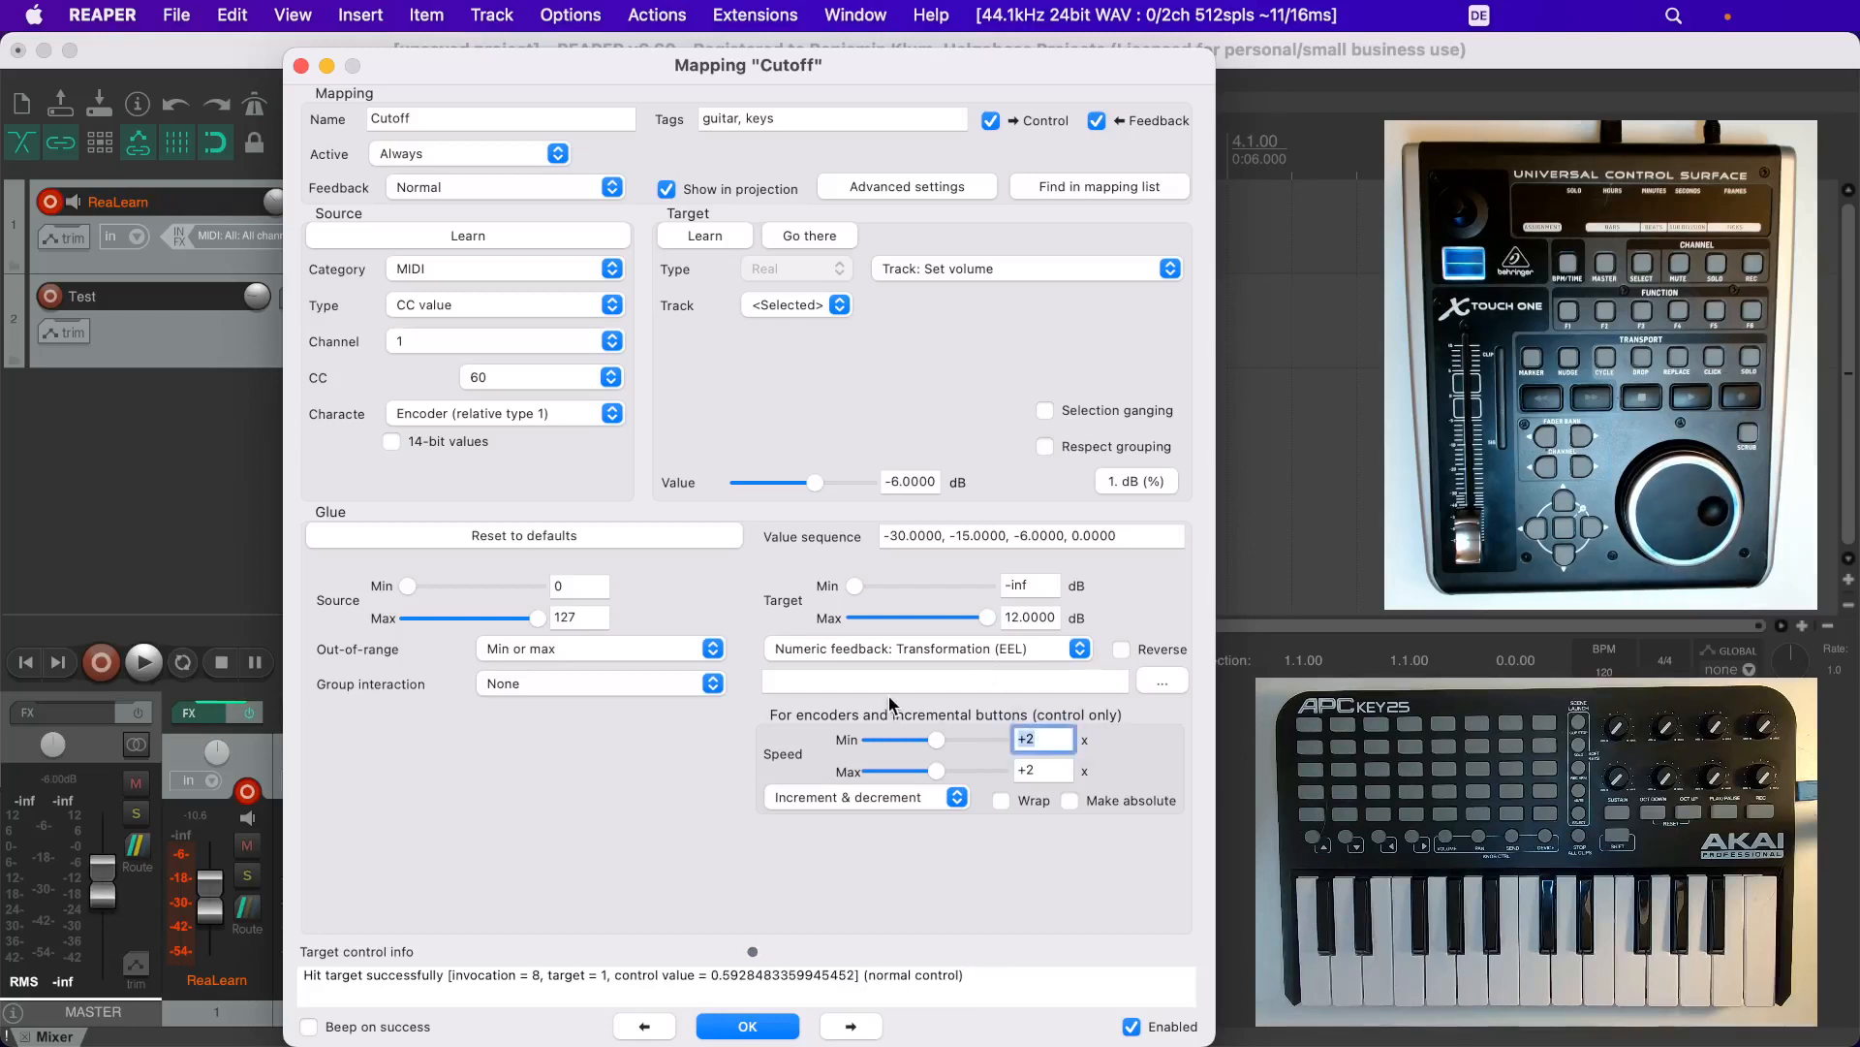
{"action": "type", "text": "-5"}
{"action": "key", "text": "Tab"}
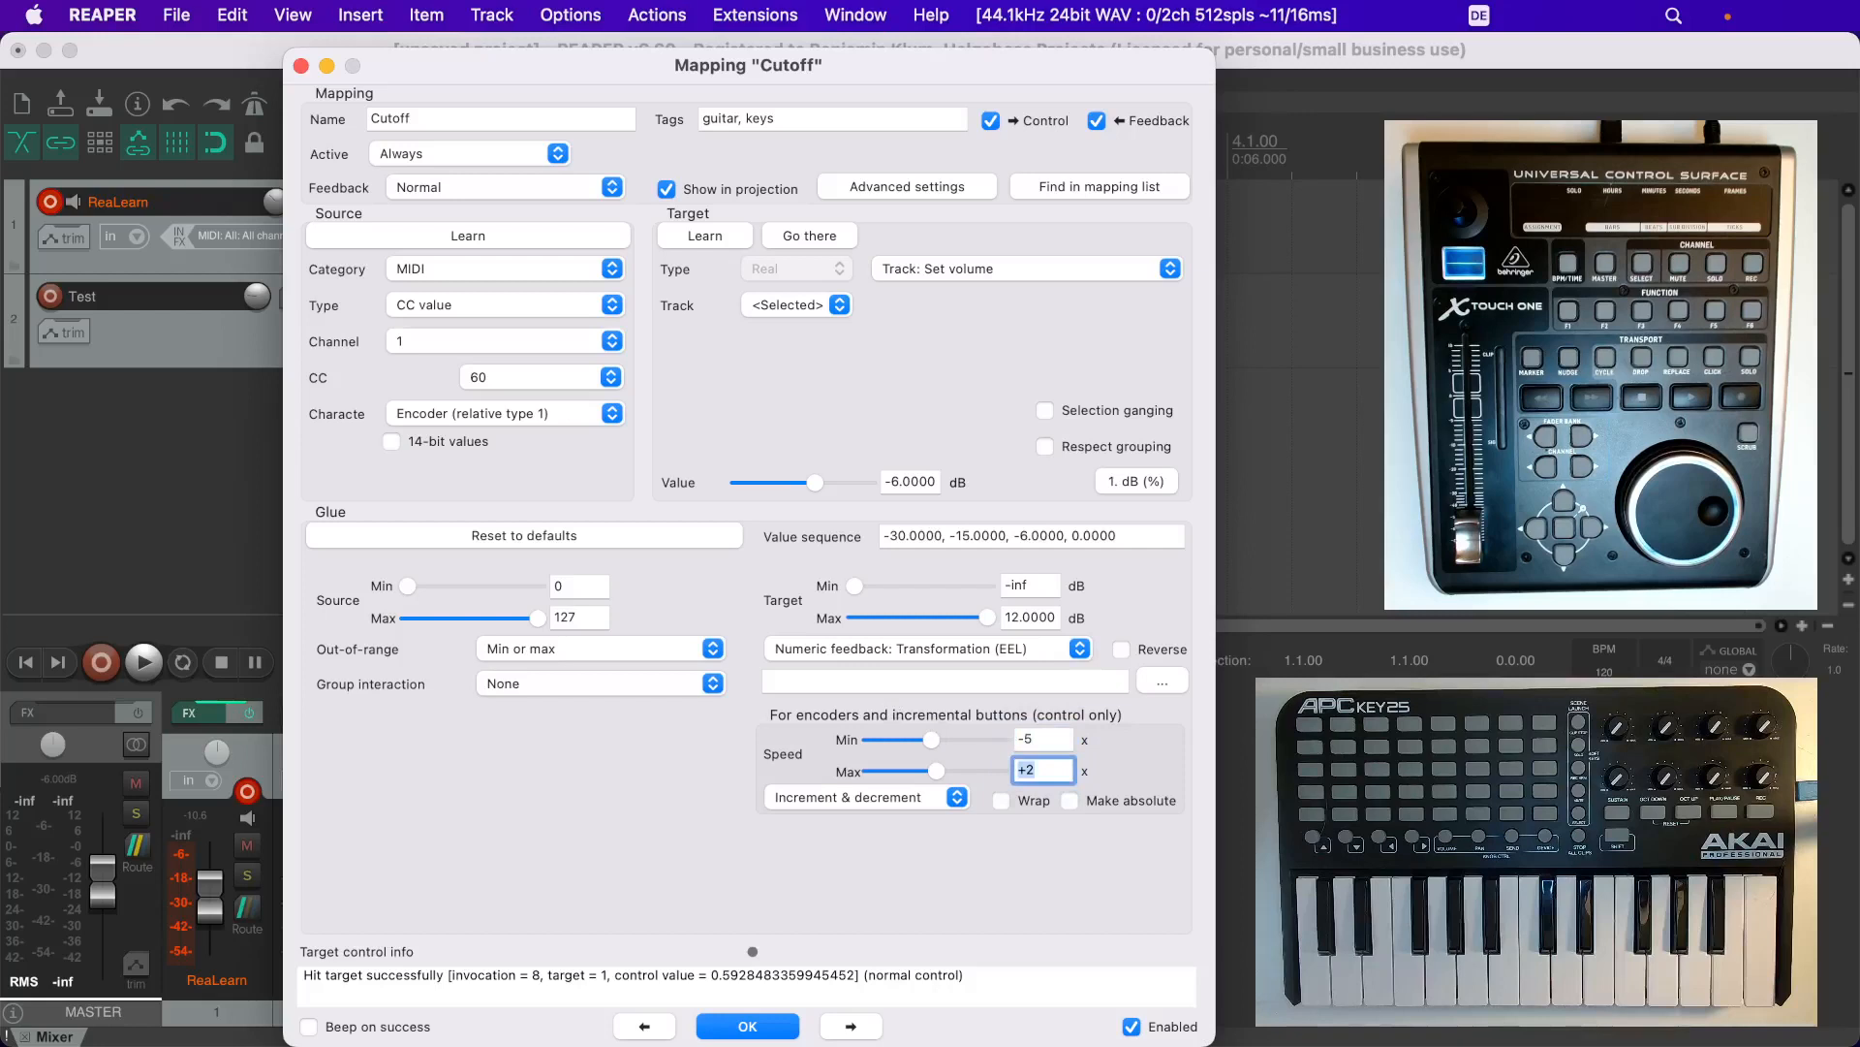
{"action": "type", "text": "-5"}
{"action": "key", "text": "Tab"}
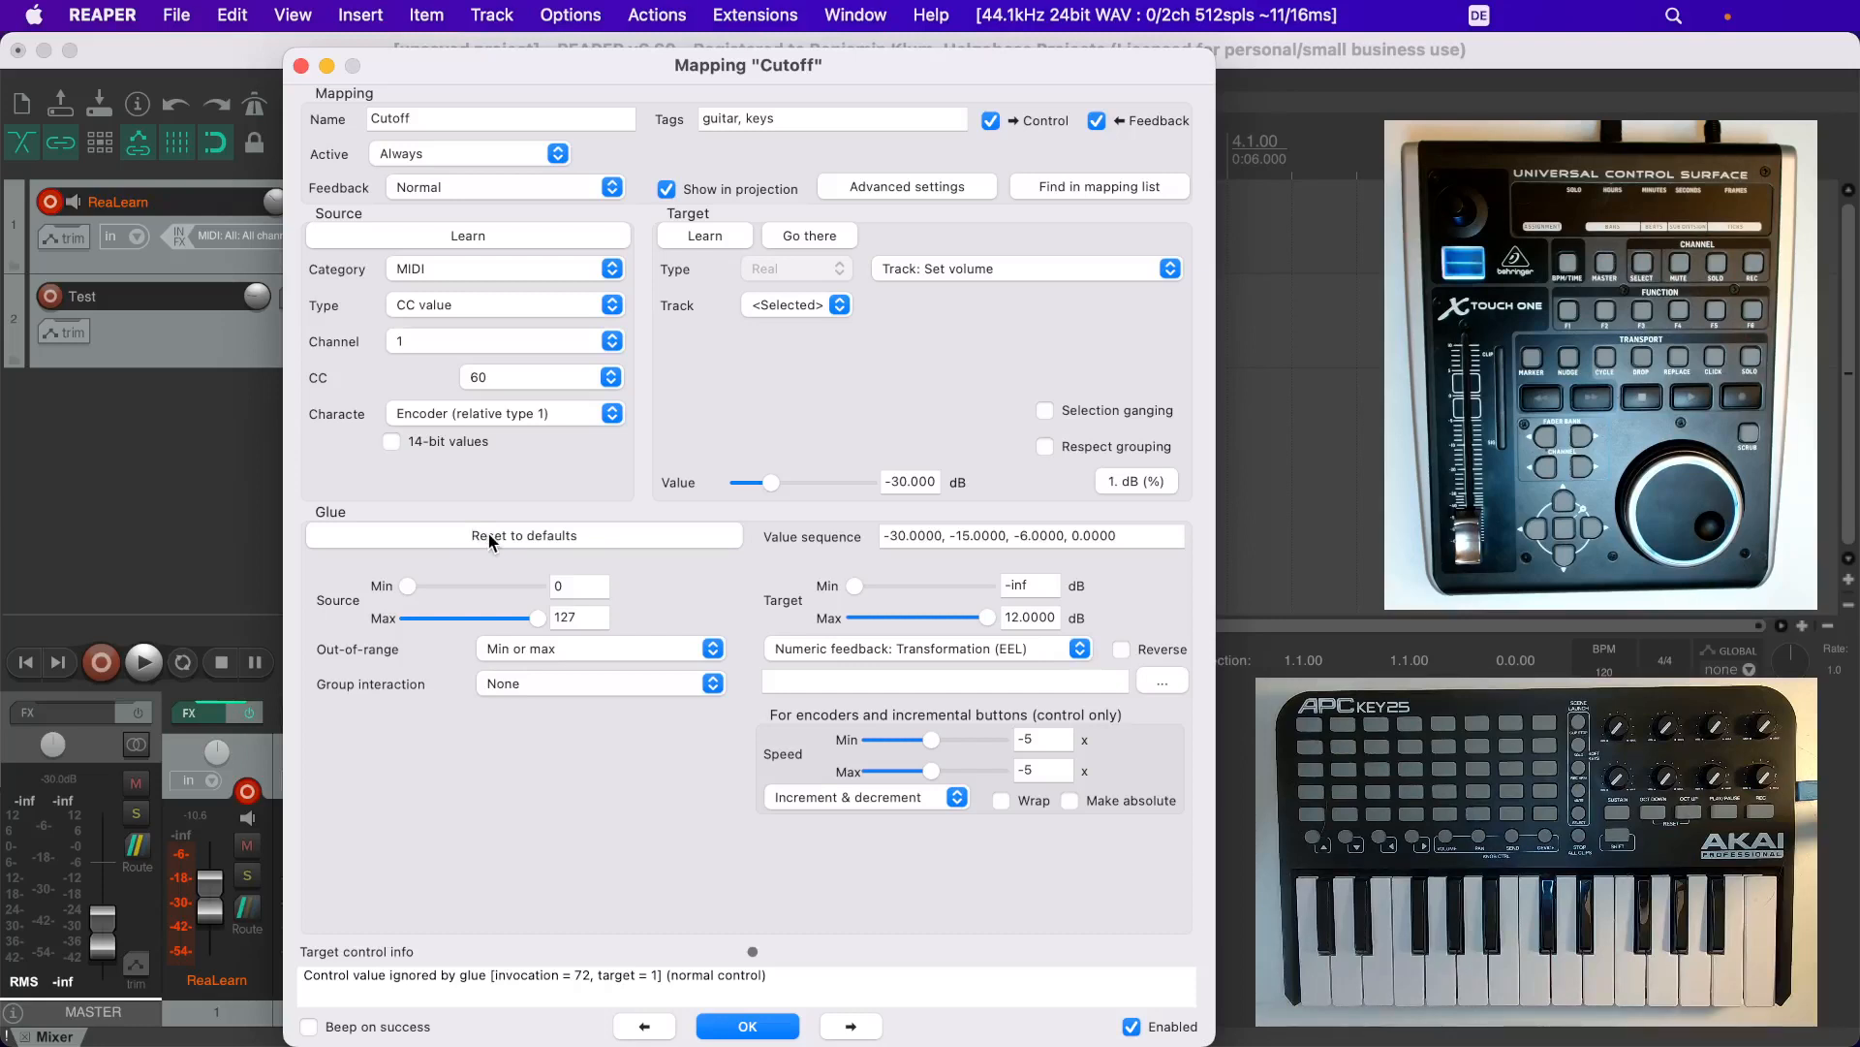
{"action": "left_click", "coordinate": [487, 531]}
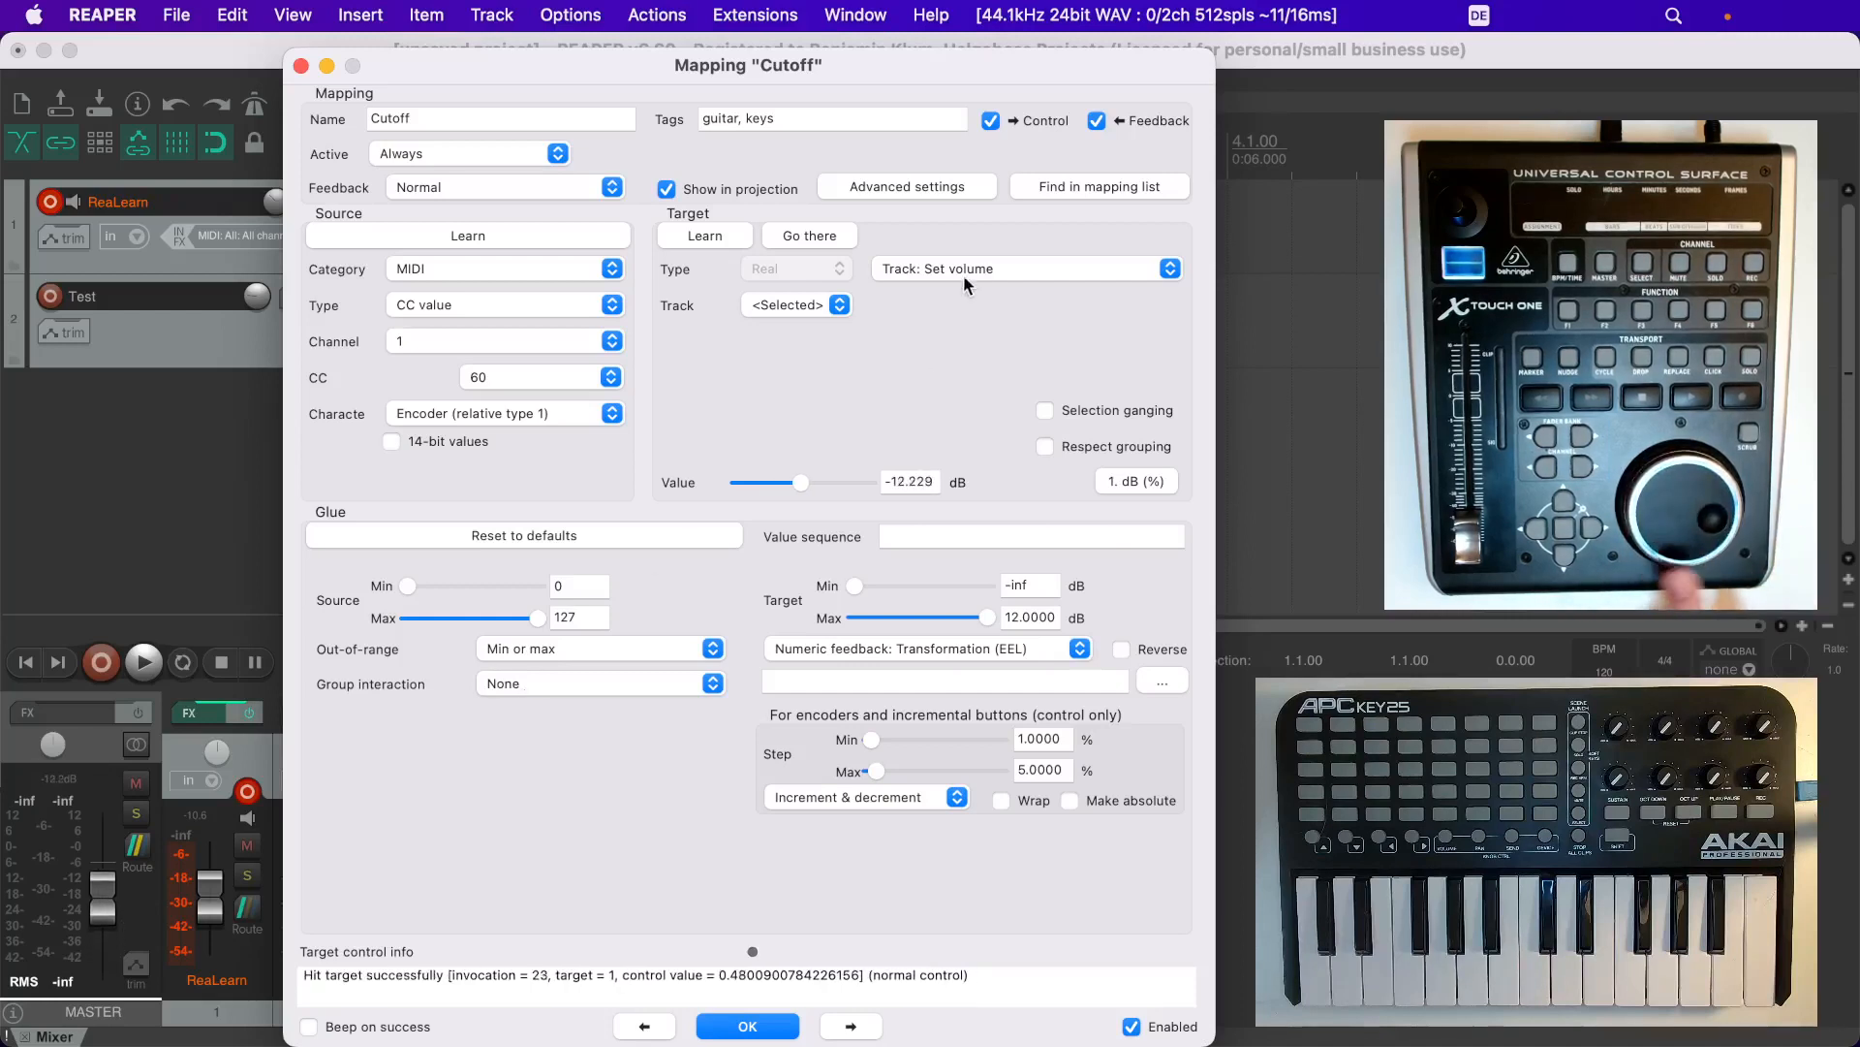
Examine the group interaction options, and briefly open and close the mapping's advanced settings
{"action": "left_click", "coordinate": [594, 697]}
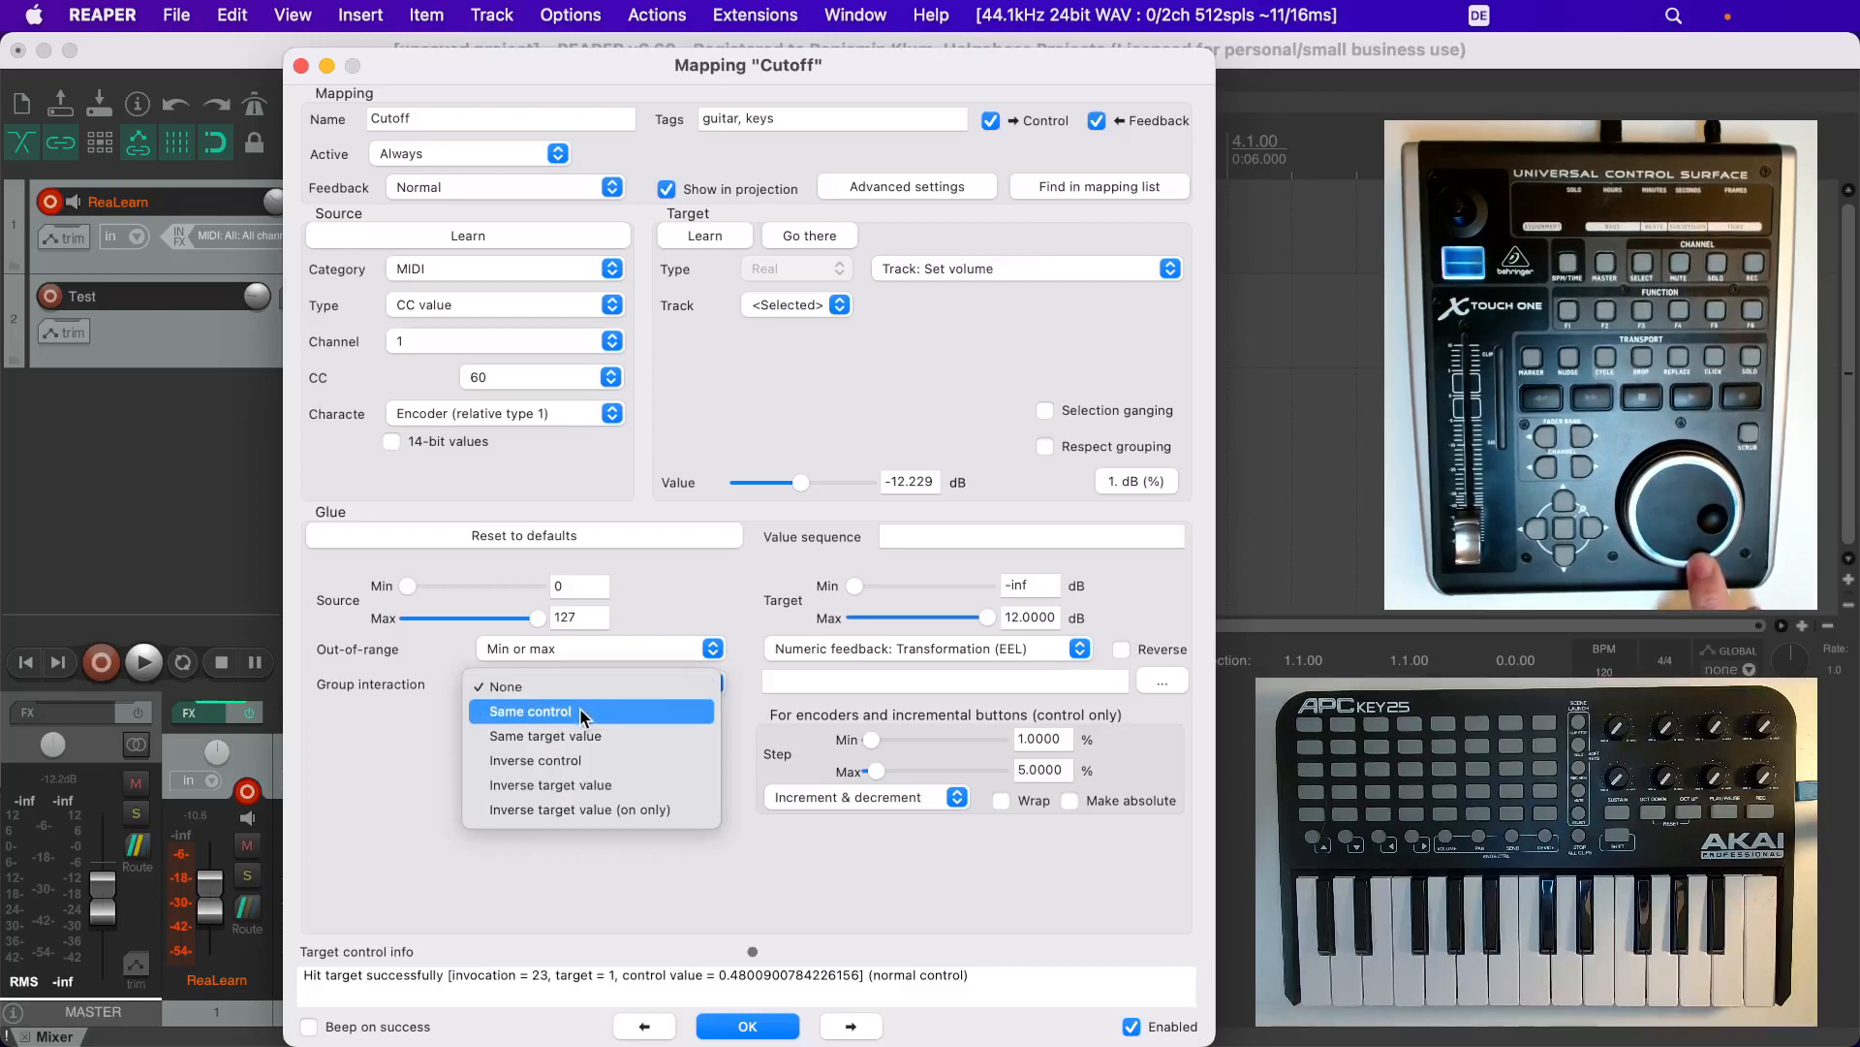
{"action": "left_click", "coordinate": [419, 718]}
{"action": "left_click", "coordinate": [566, 686]}
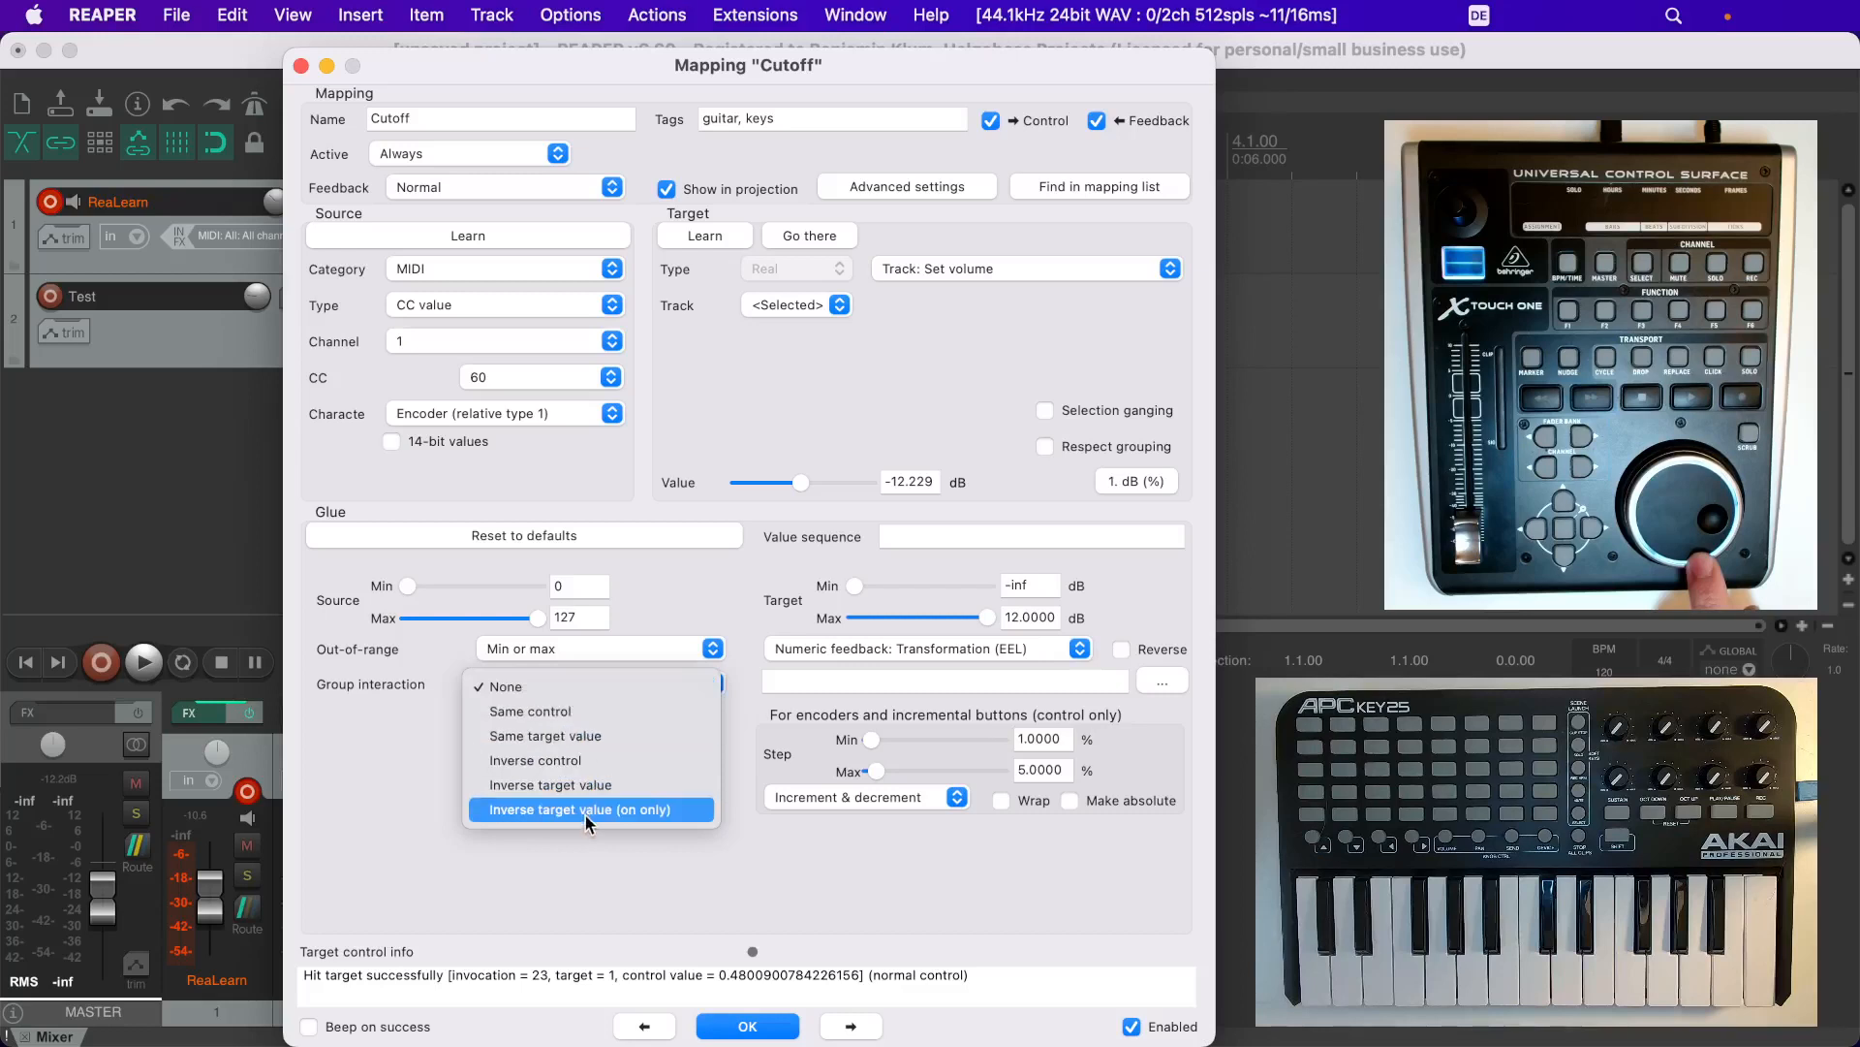
{"action": "left_click", "coordinate": [395, 771]}
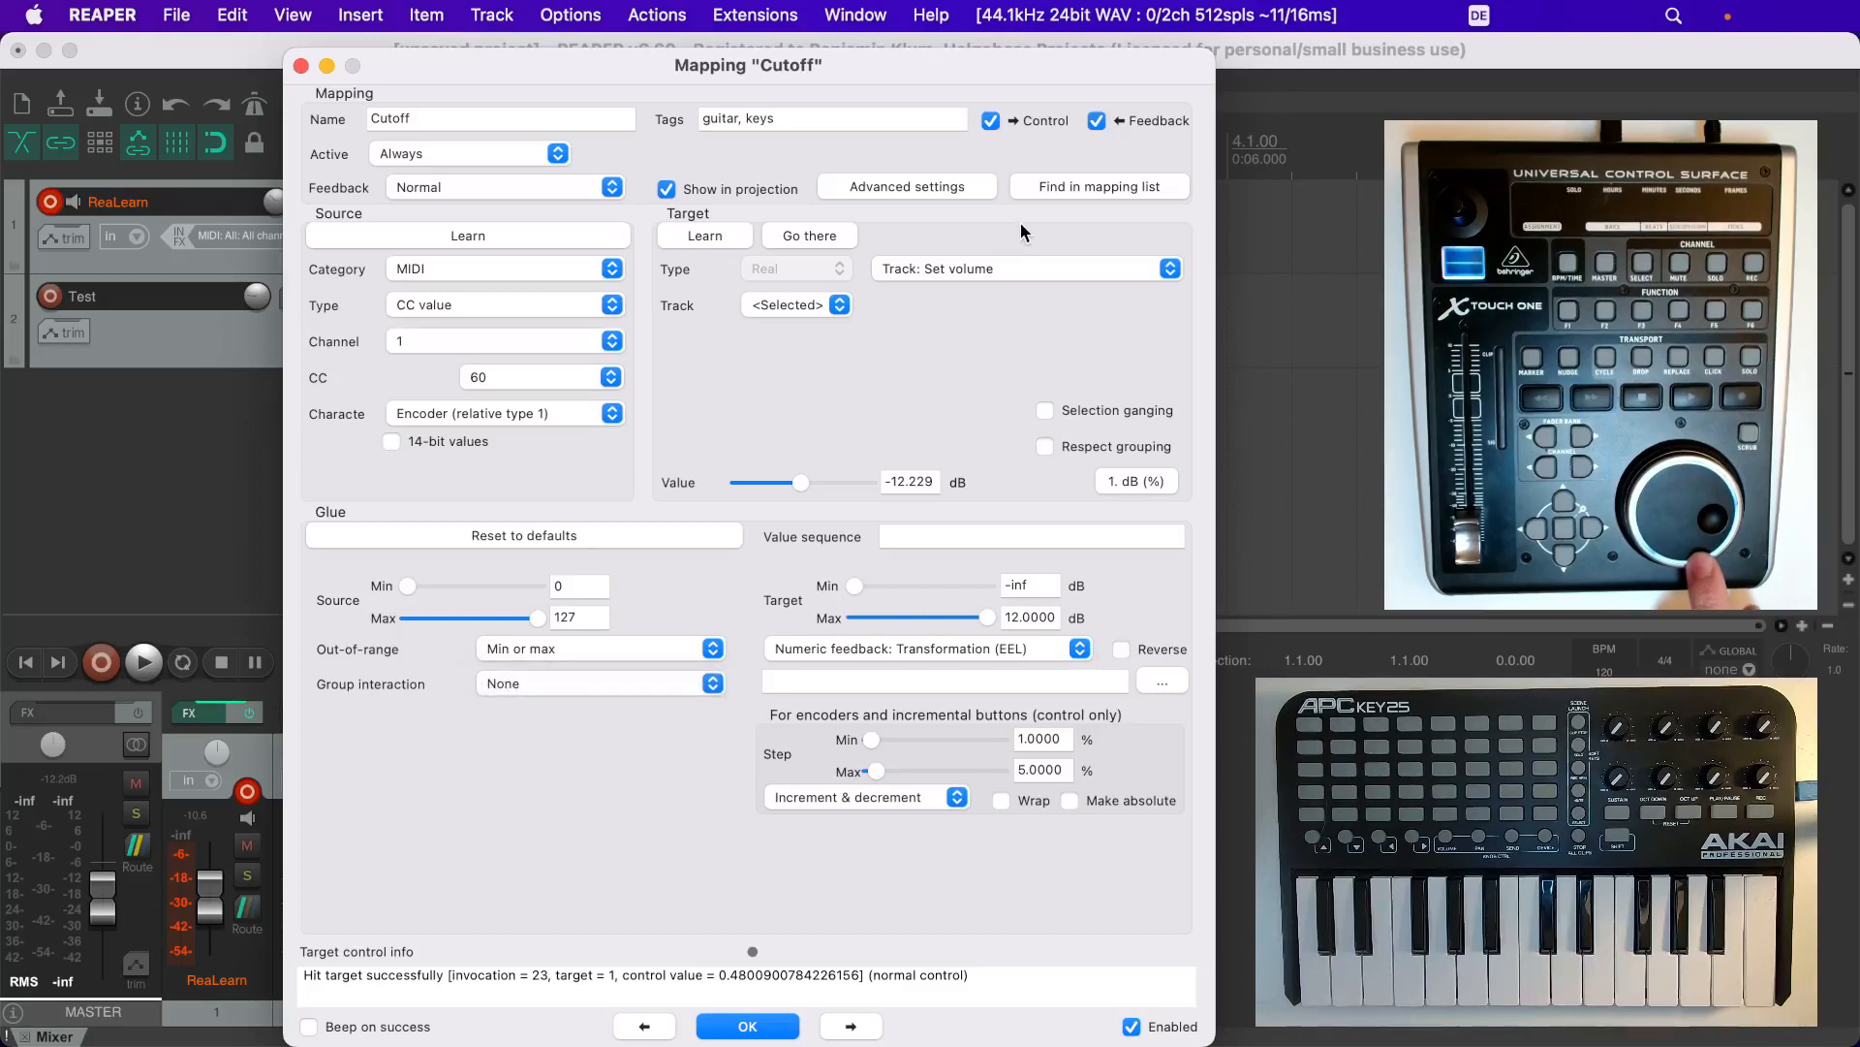
{"action": "left_click", "coordinate": [917, 188]}
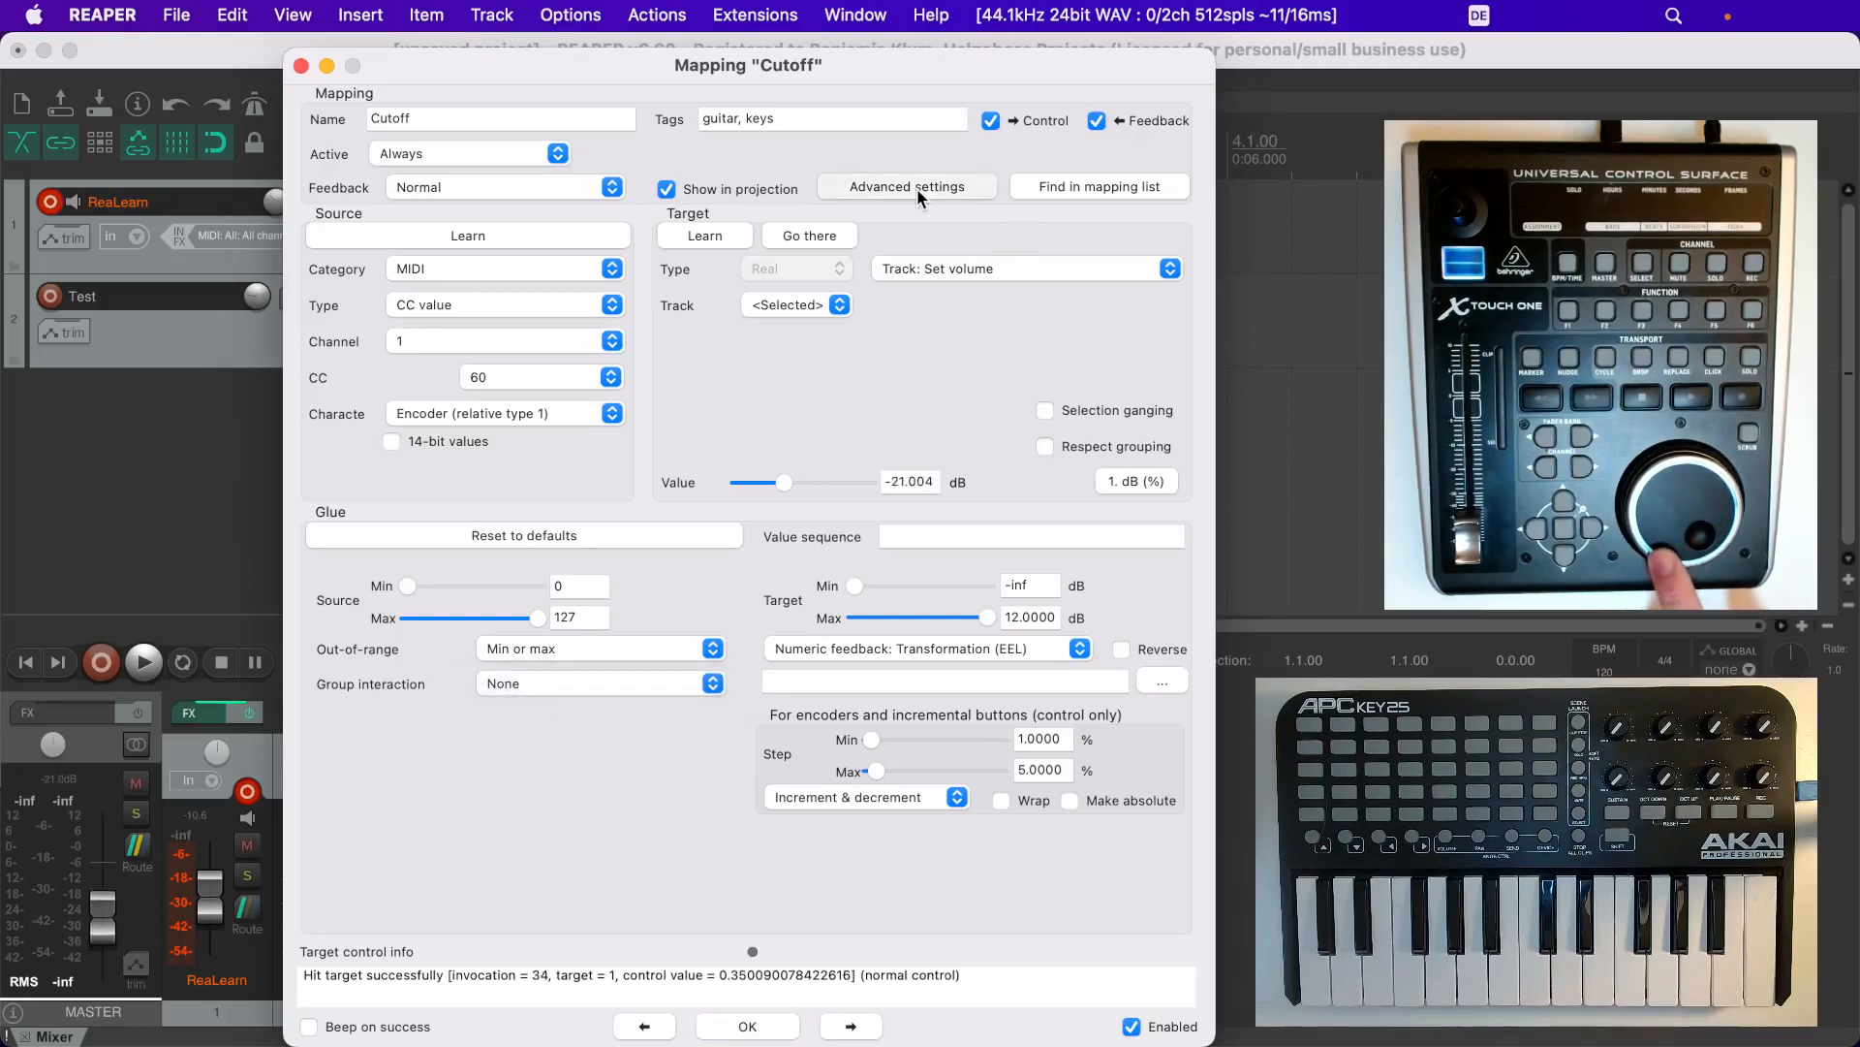
{"action": "left_click", "coordinate": [366, 159]}
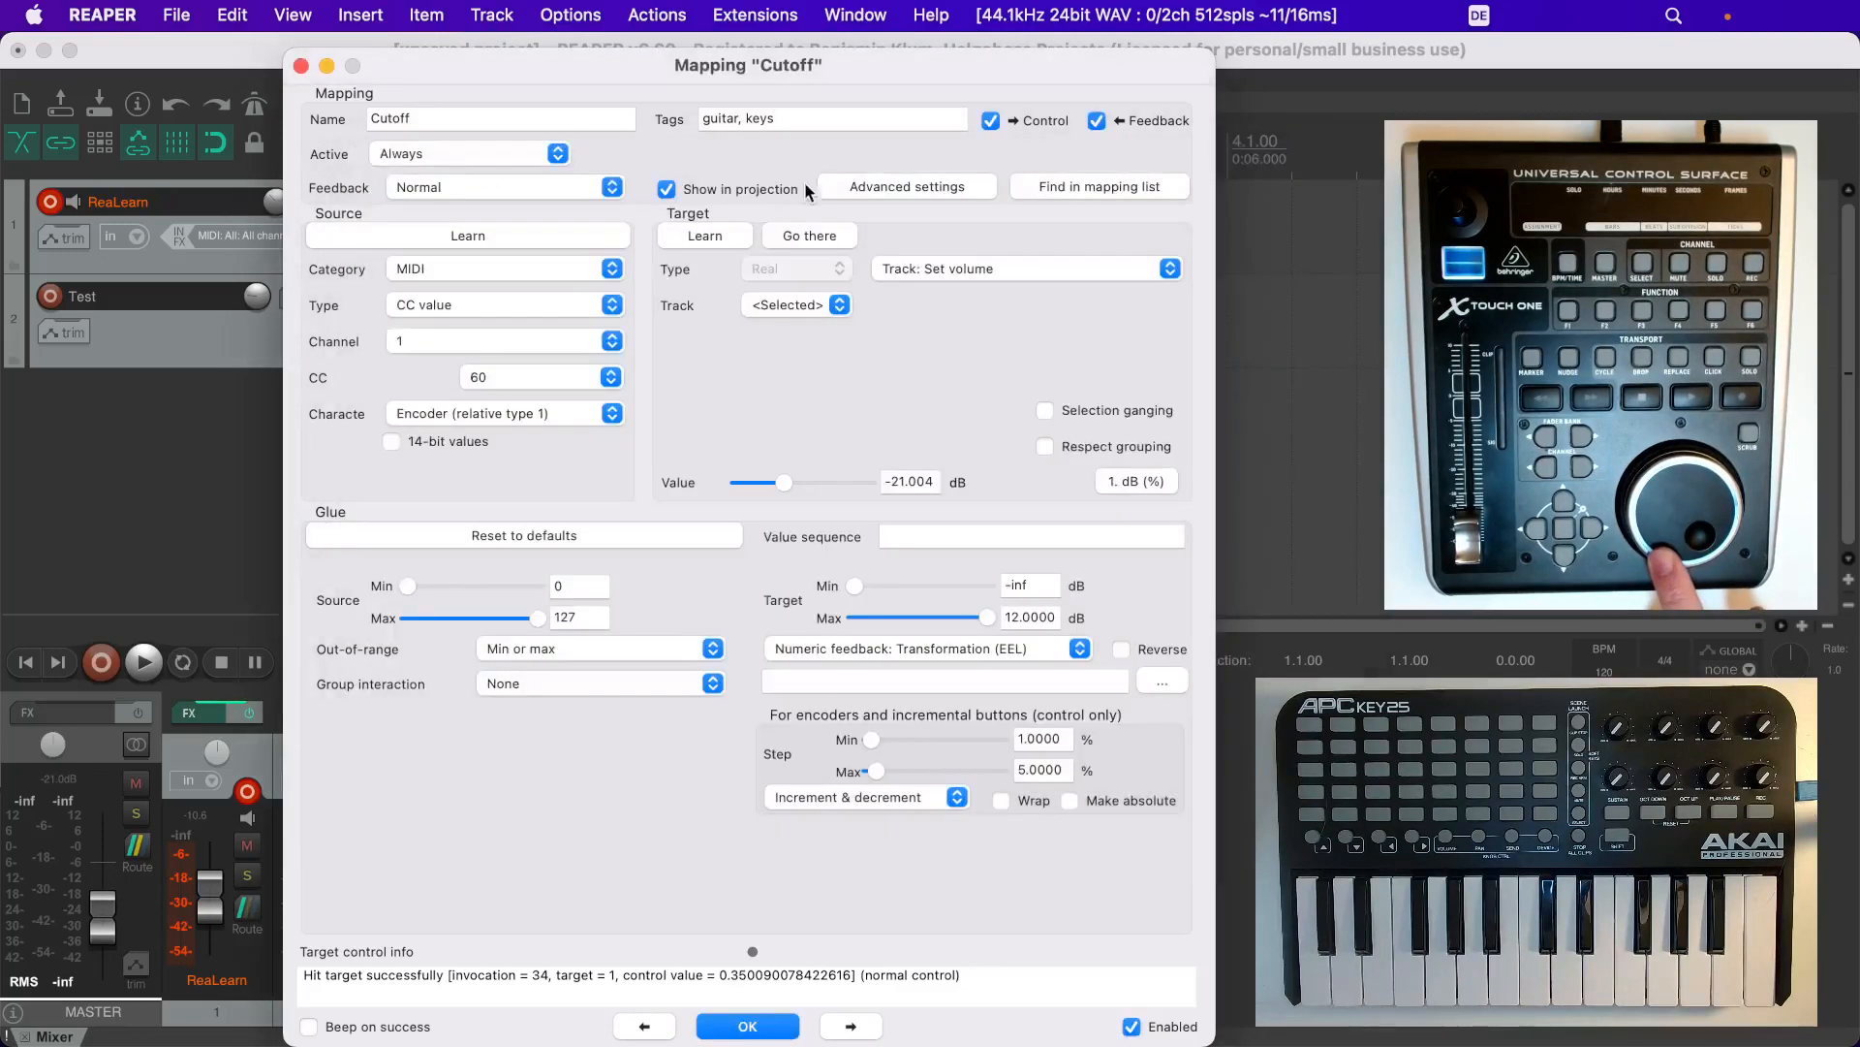
Add a second mapping in the mapping list and learn the ReaLearn track's volume fader as its target
{"action": "left_click", "coordinate": [1075, 186]}
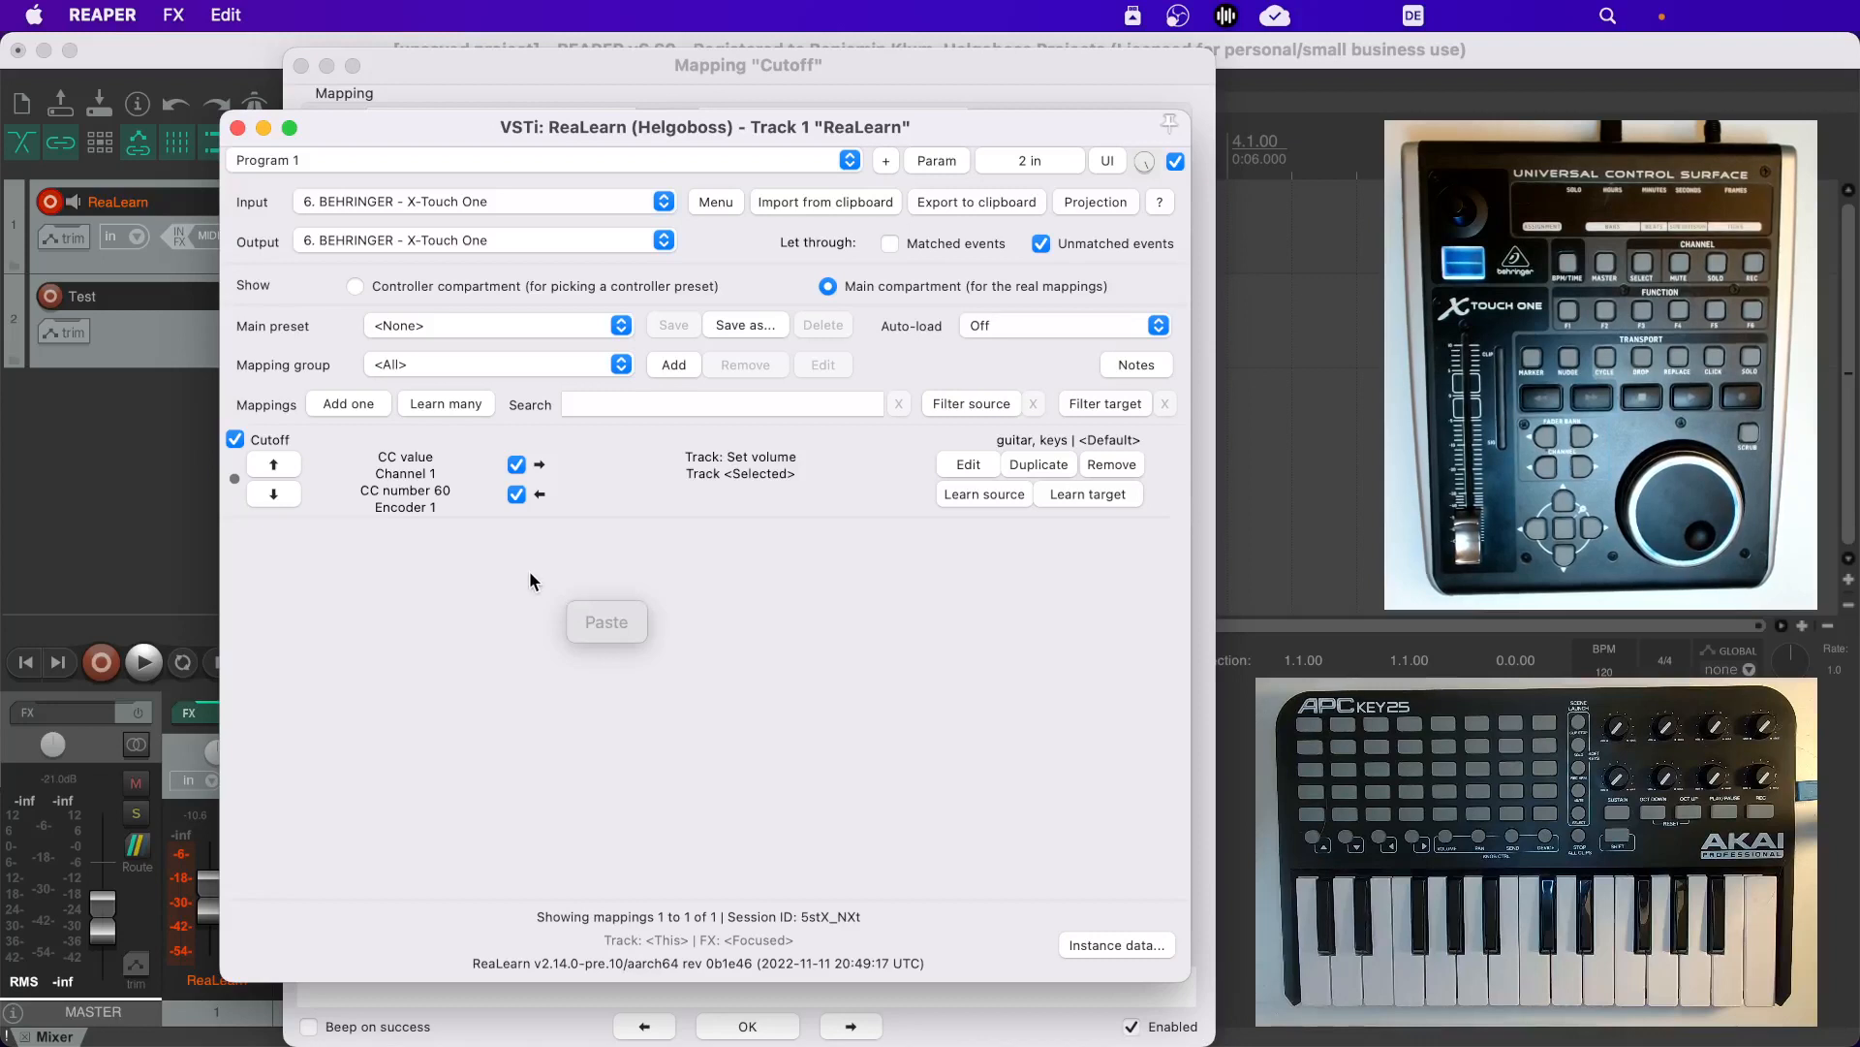
{"action": "left_click", "coordinate": [372, 408]}
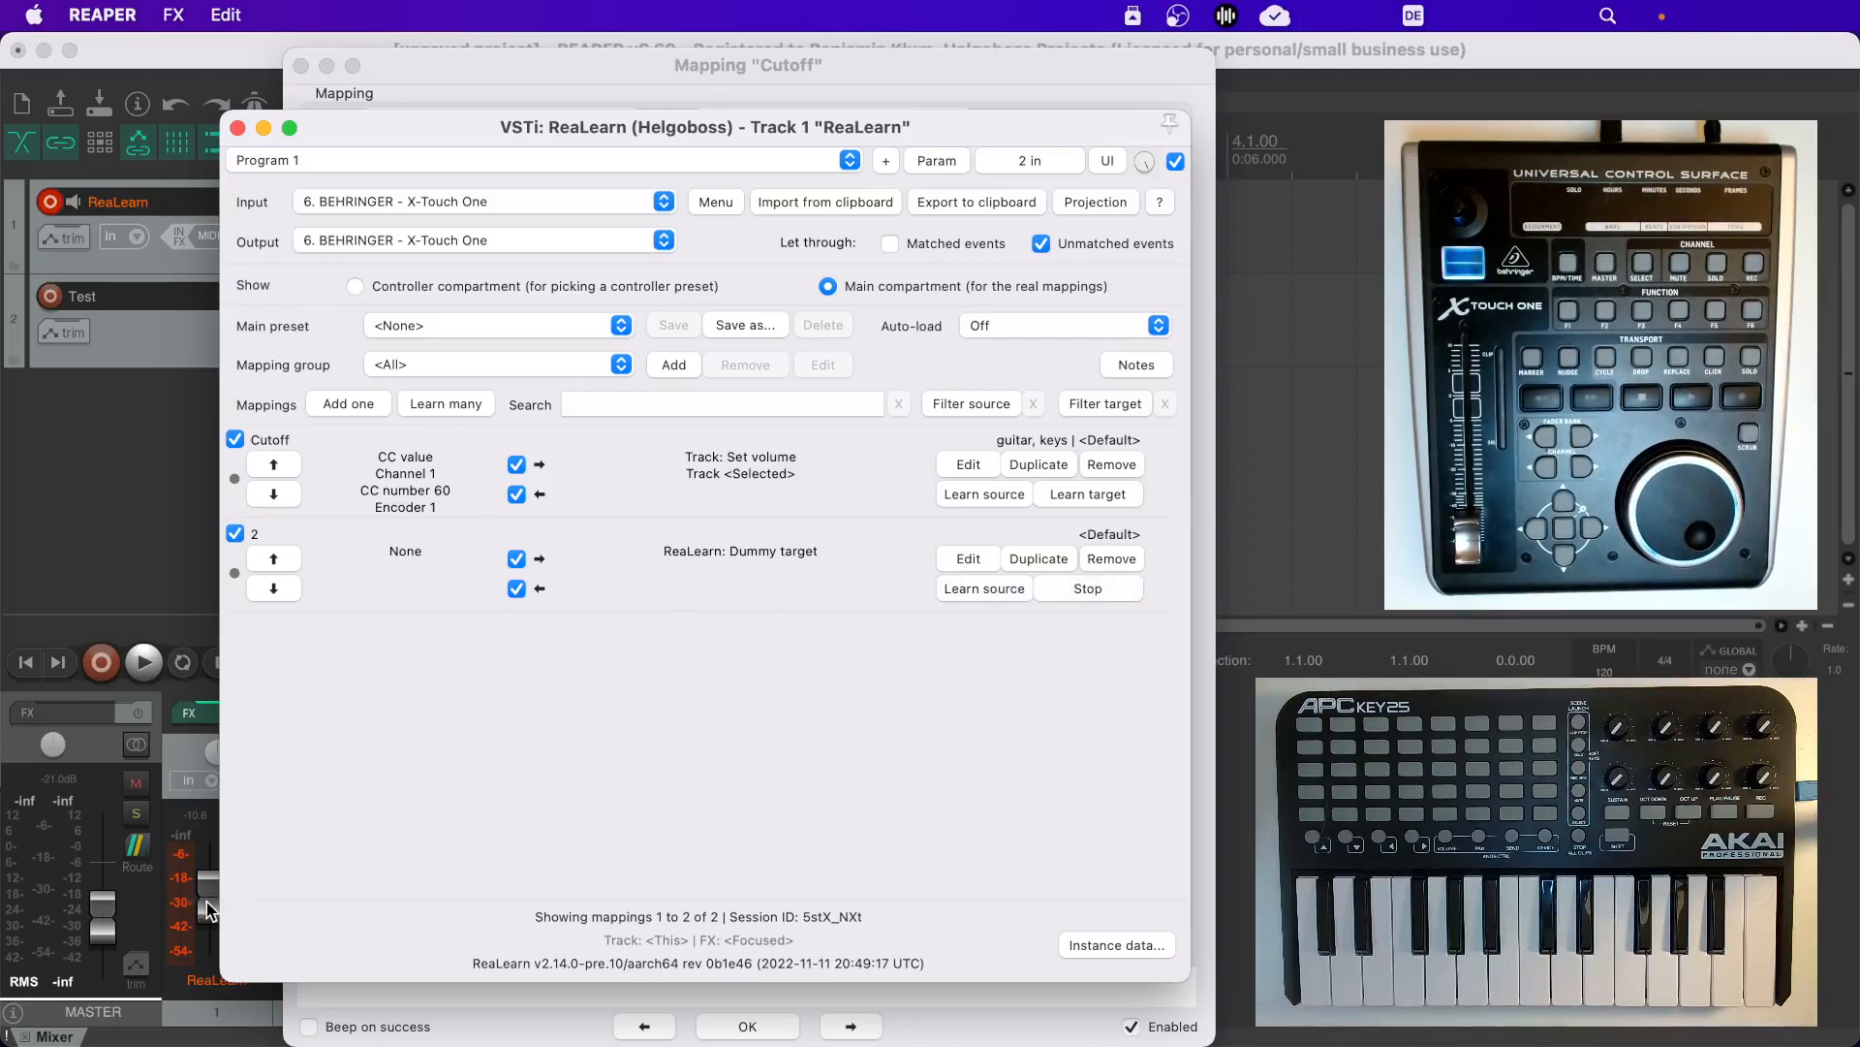
{"action": "left_click_drag", "start_coordinate": [206, 911], "coordinate": [205, 882]}
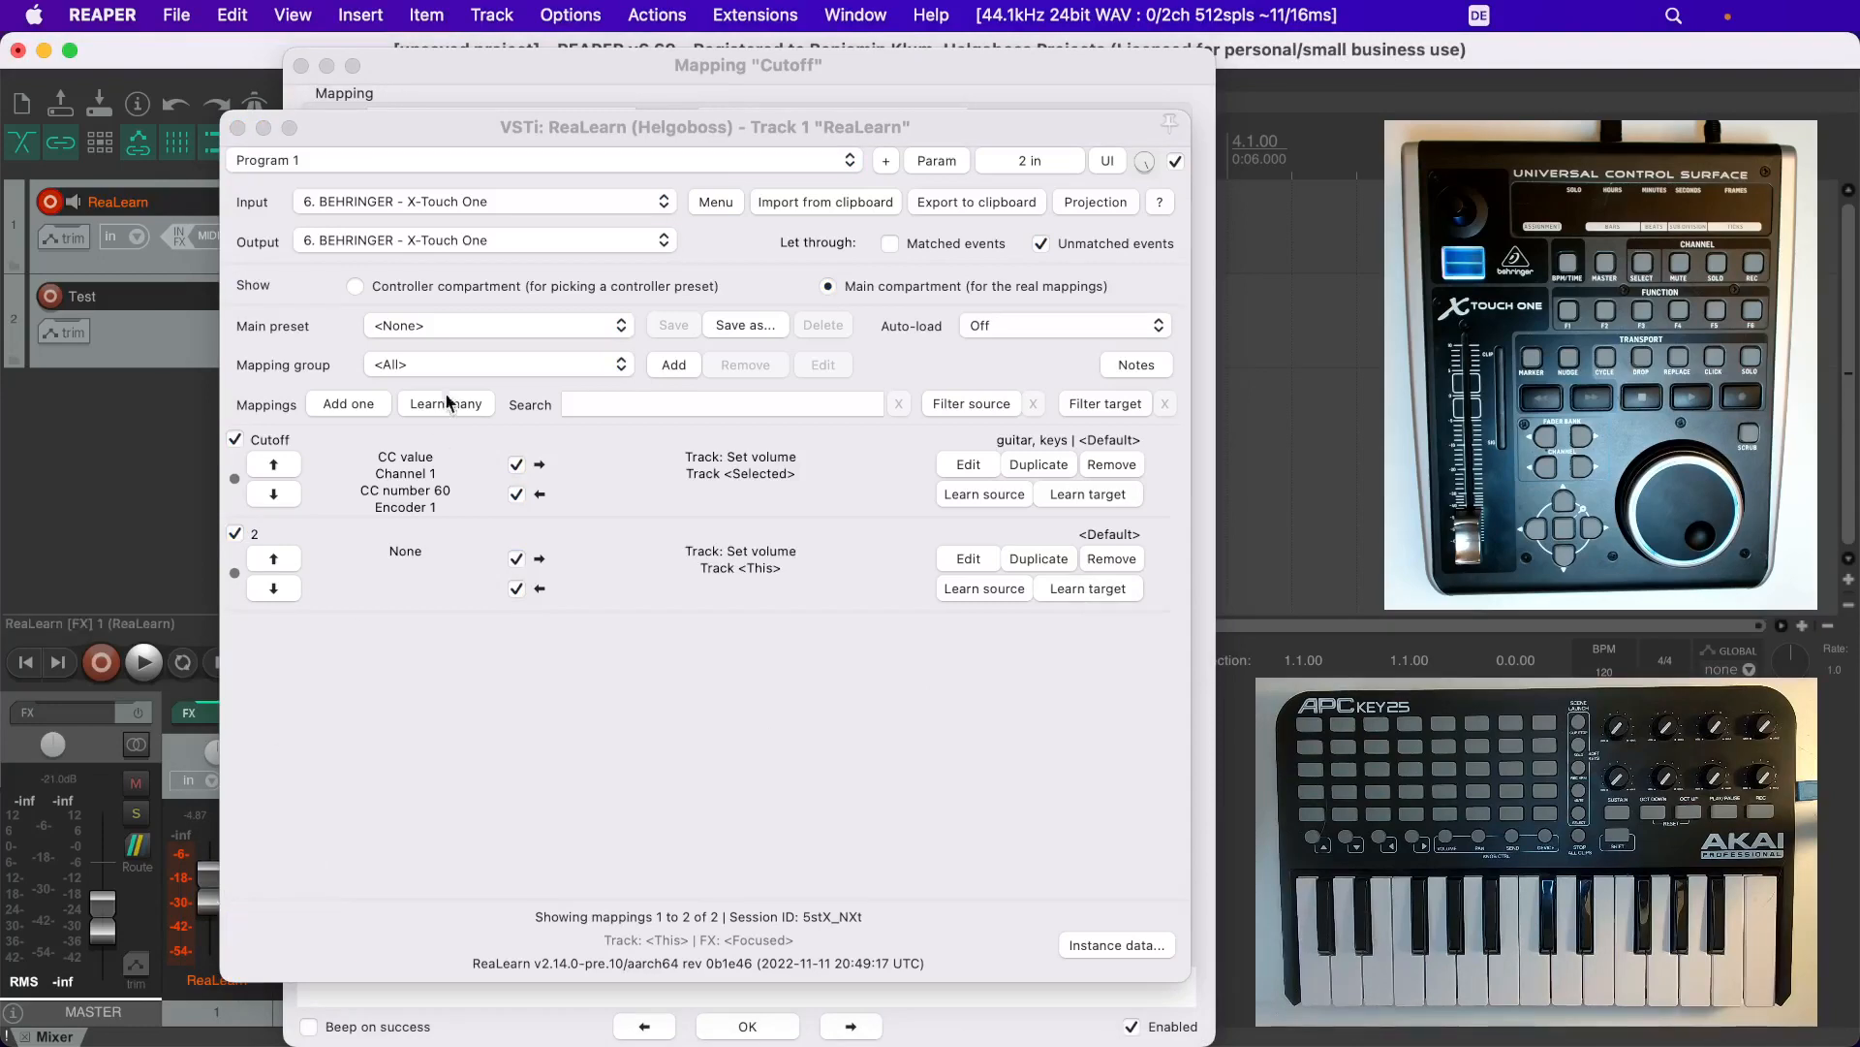
Learn the X-Touch One fader (Pitch wheel, channel 1) as the Cutoff mapping's source from the mapping list
{"action": "left_click_drag", "start_coordinate": [501, 128], "coordinate": [546, 127]}
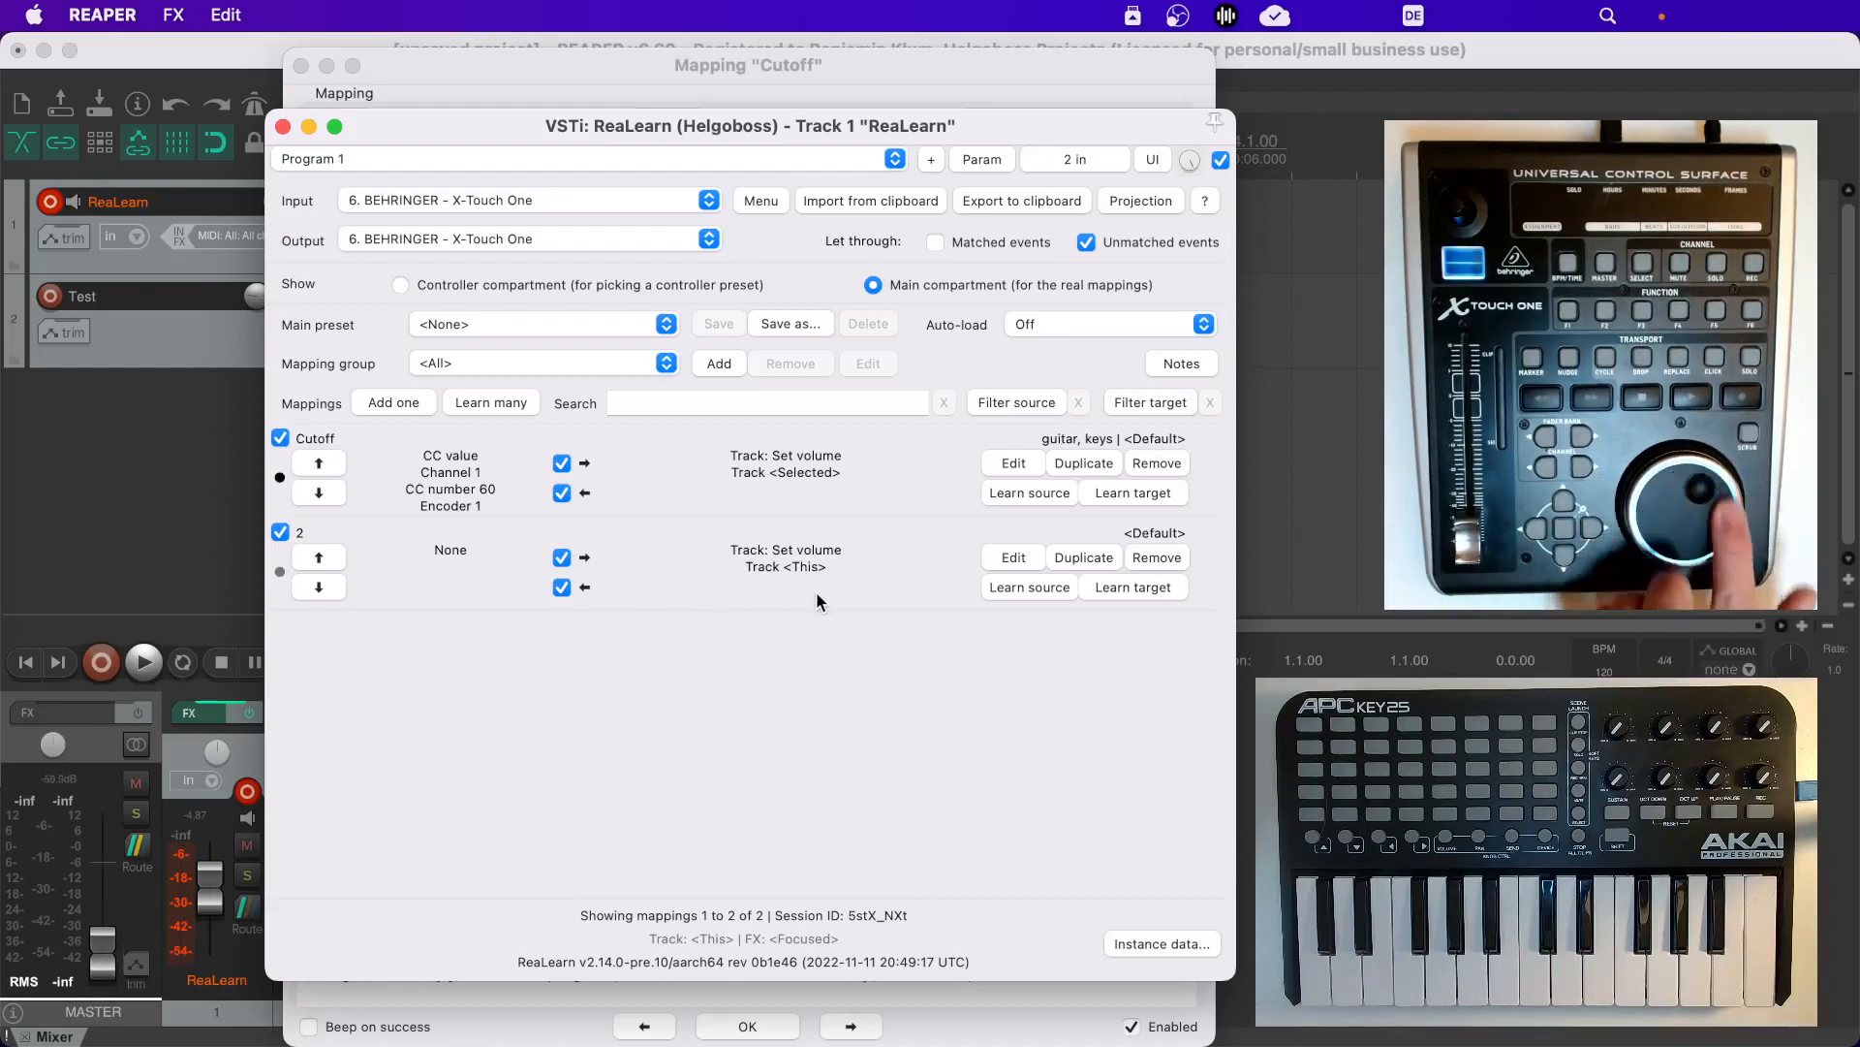
{"action": "left_click", "coordinate": [1027, 492]}
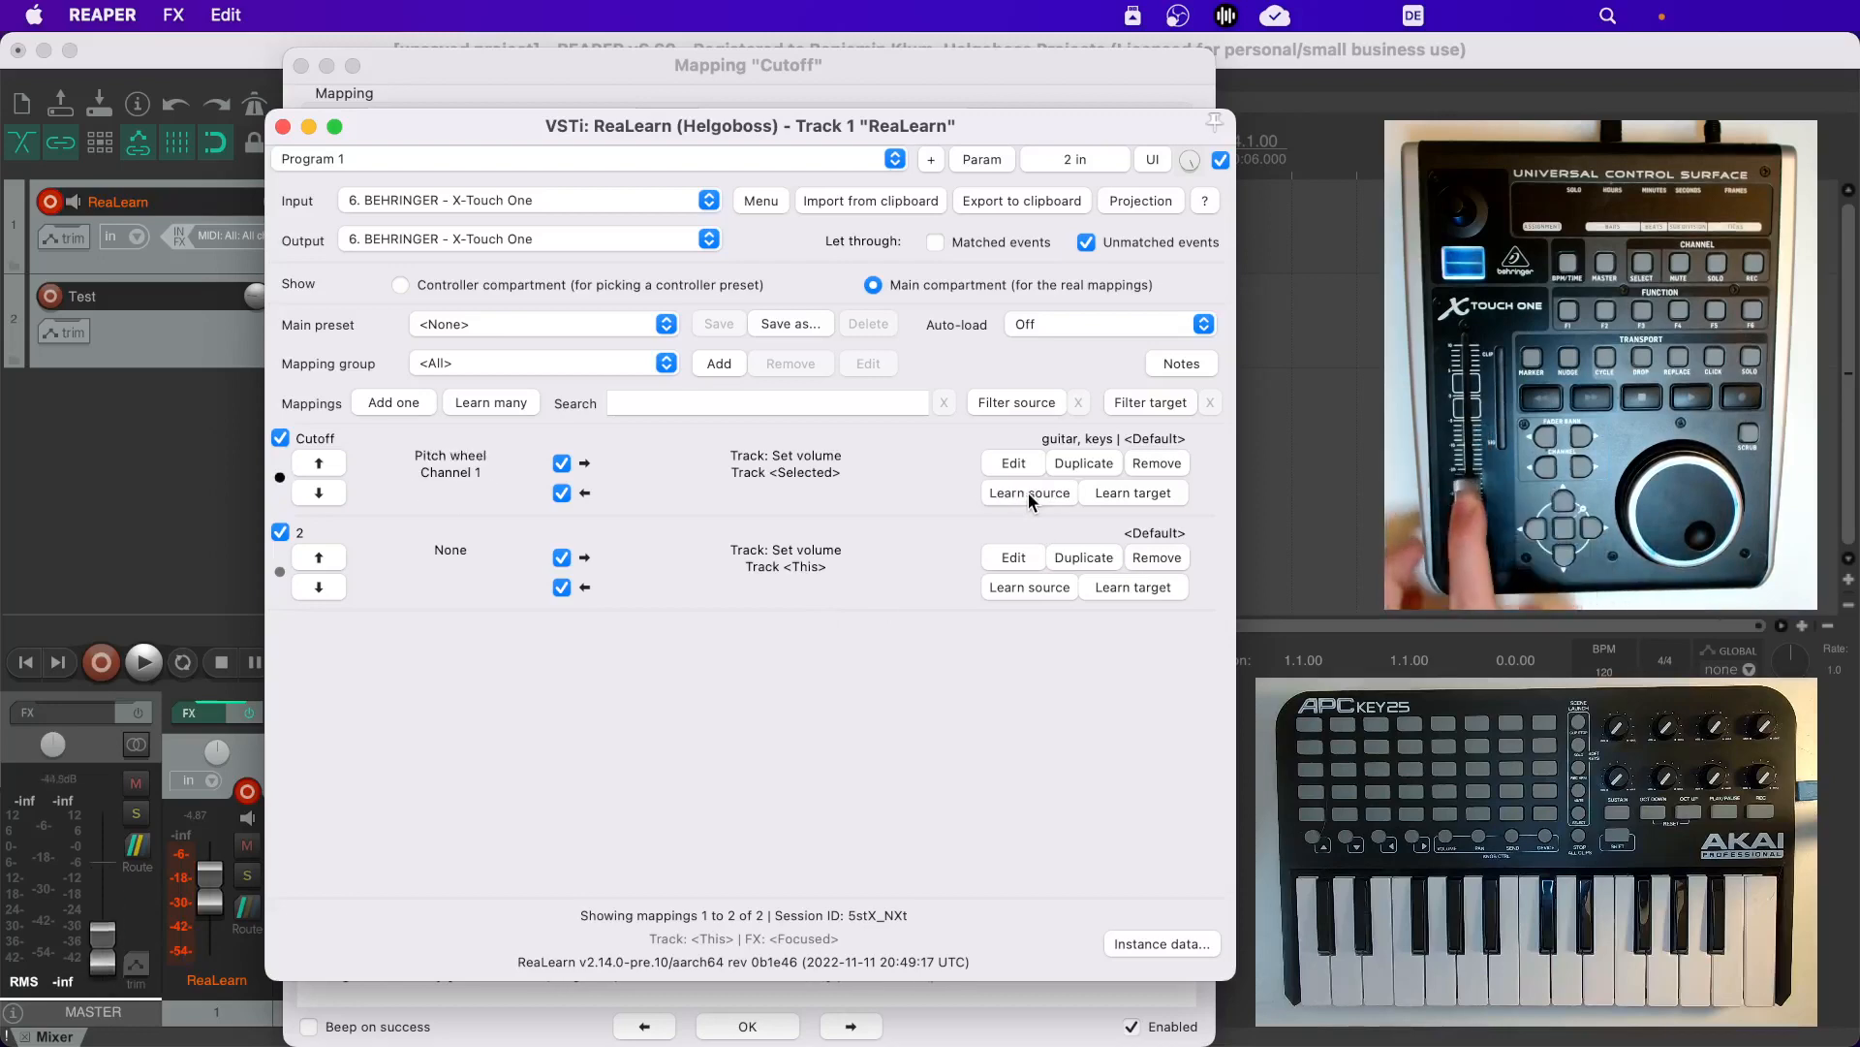
View the settings of mapping 2, close them, and return to the Cutoff mapping window
{"action": "left_click", "coordinate": [1004, 555]}
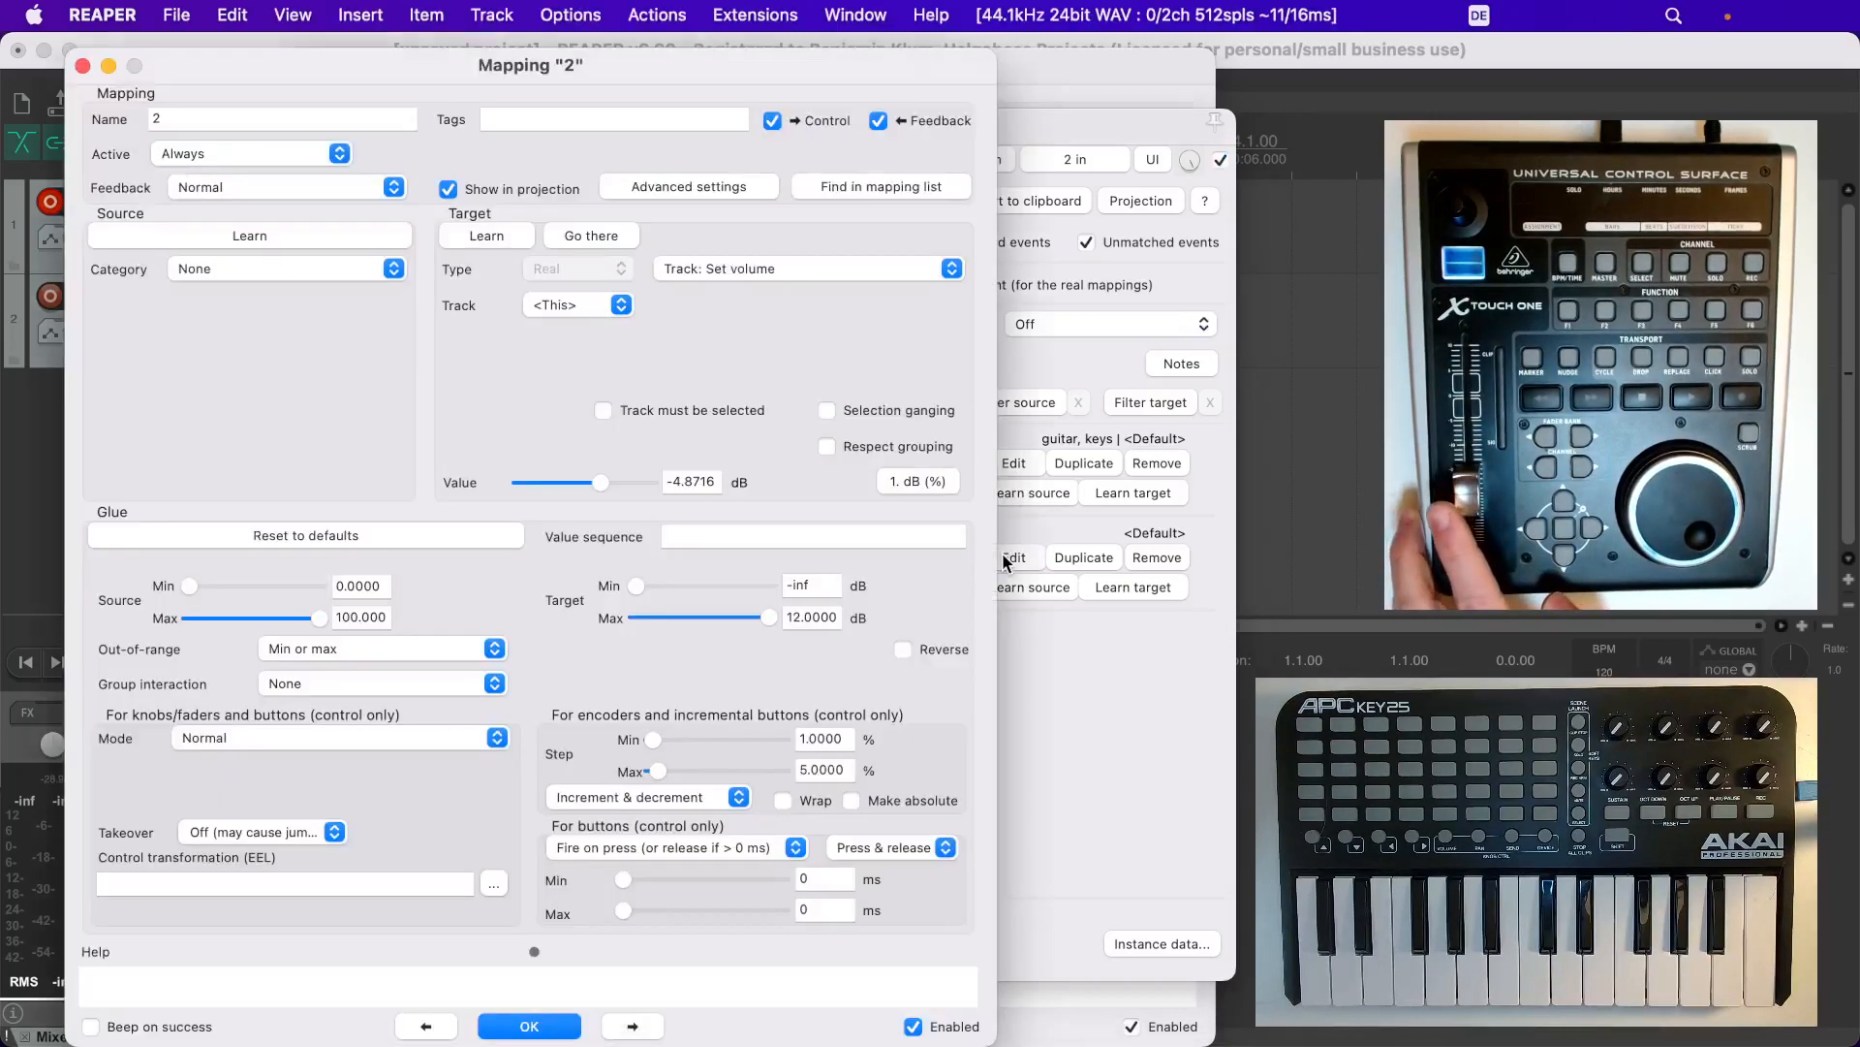
{"action": "left_click", "coordinate": [79, 65]}
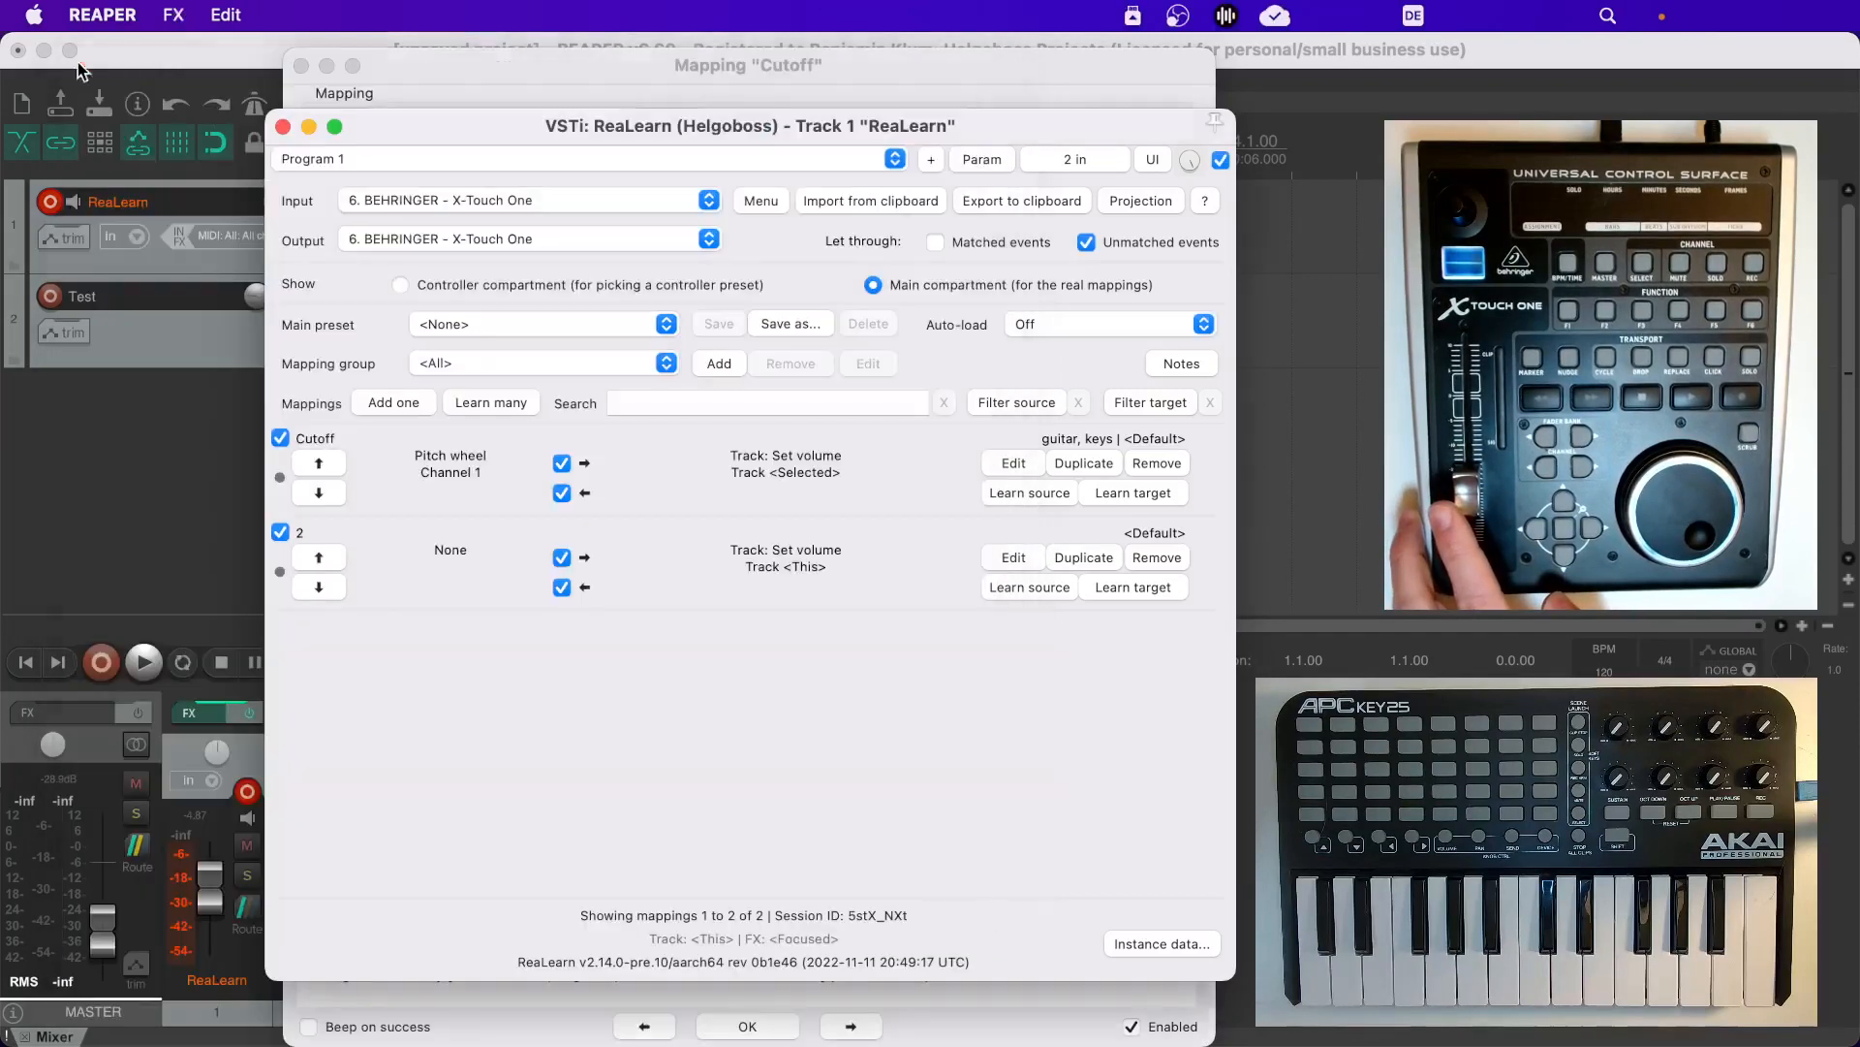
{"action": "left_click", "coordinate": [283, 127]}
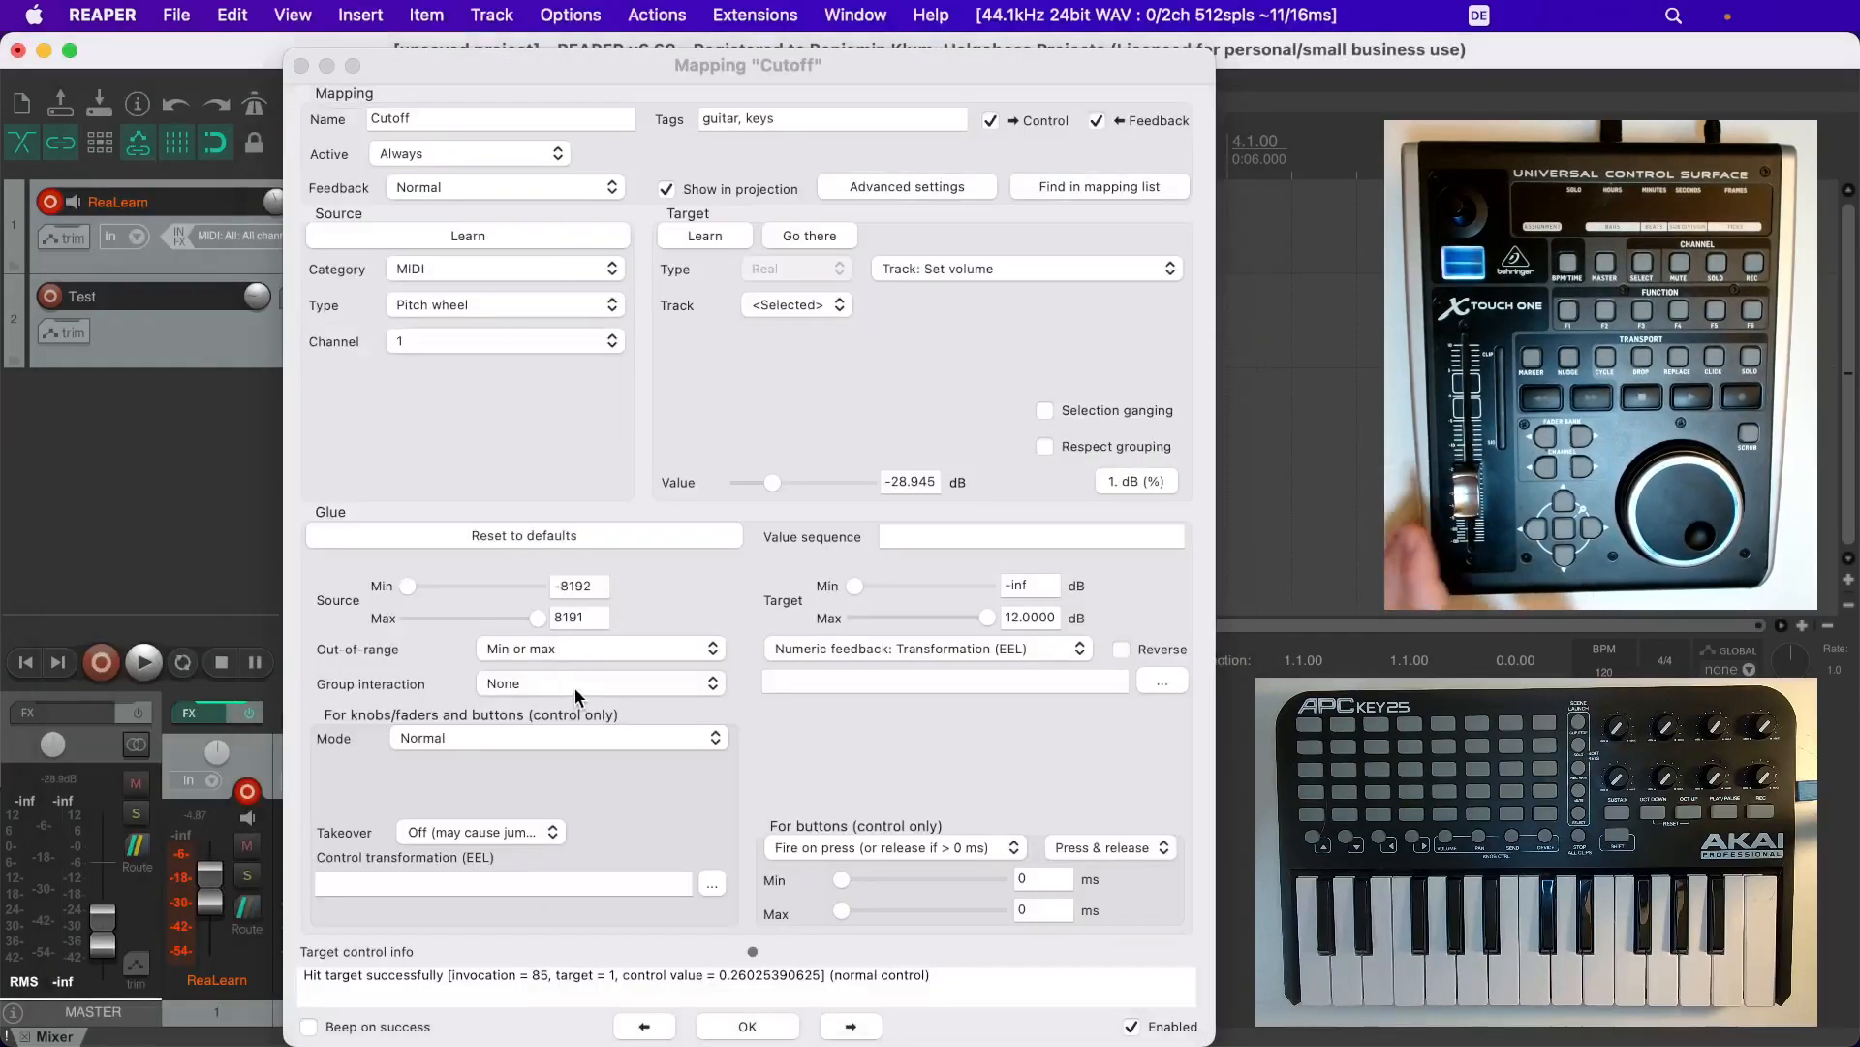
Set the Cutoff mapping's group interaction to Same control and vary its target value
{"action": "left_click", "coordinate": [568, 739]}
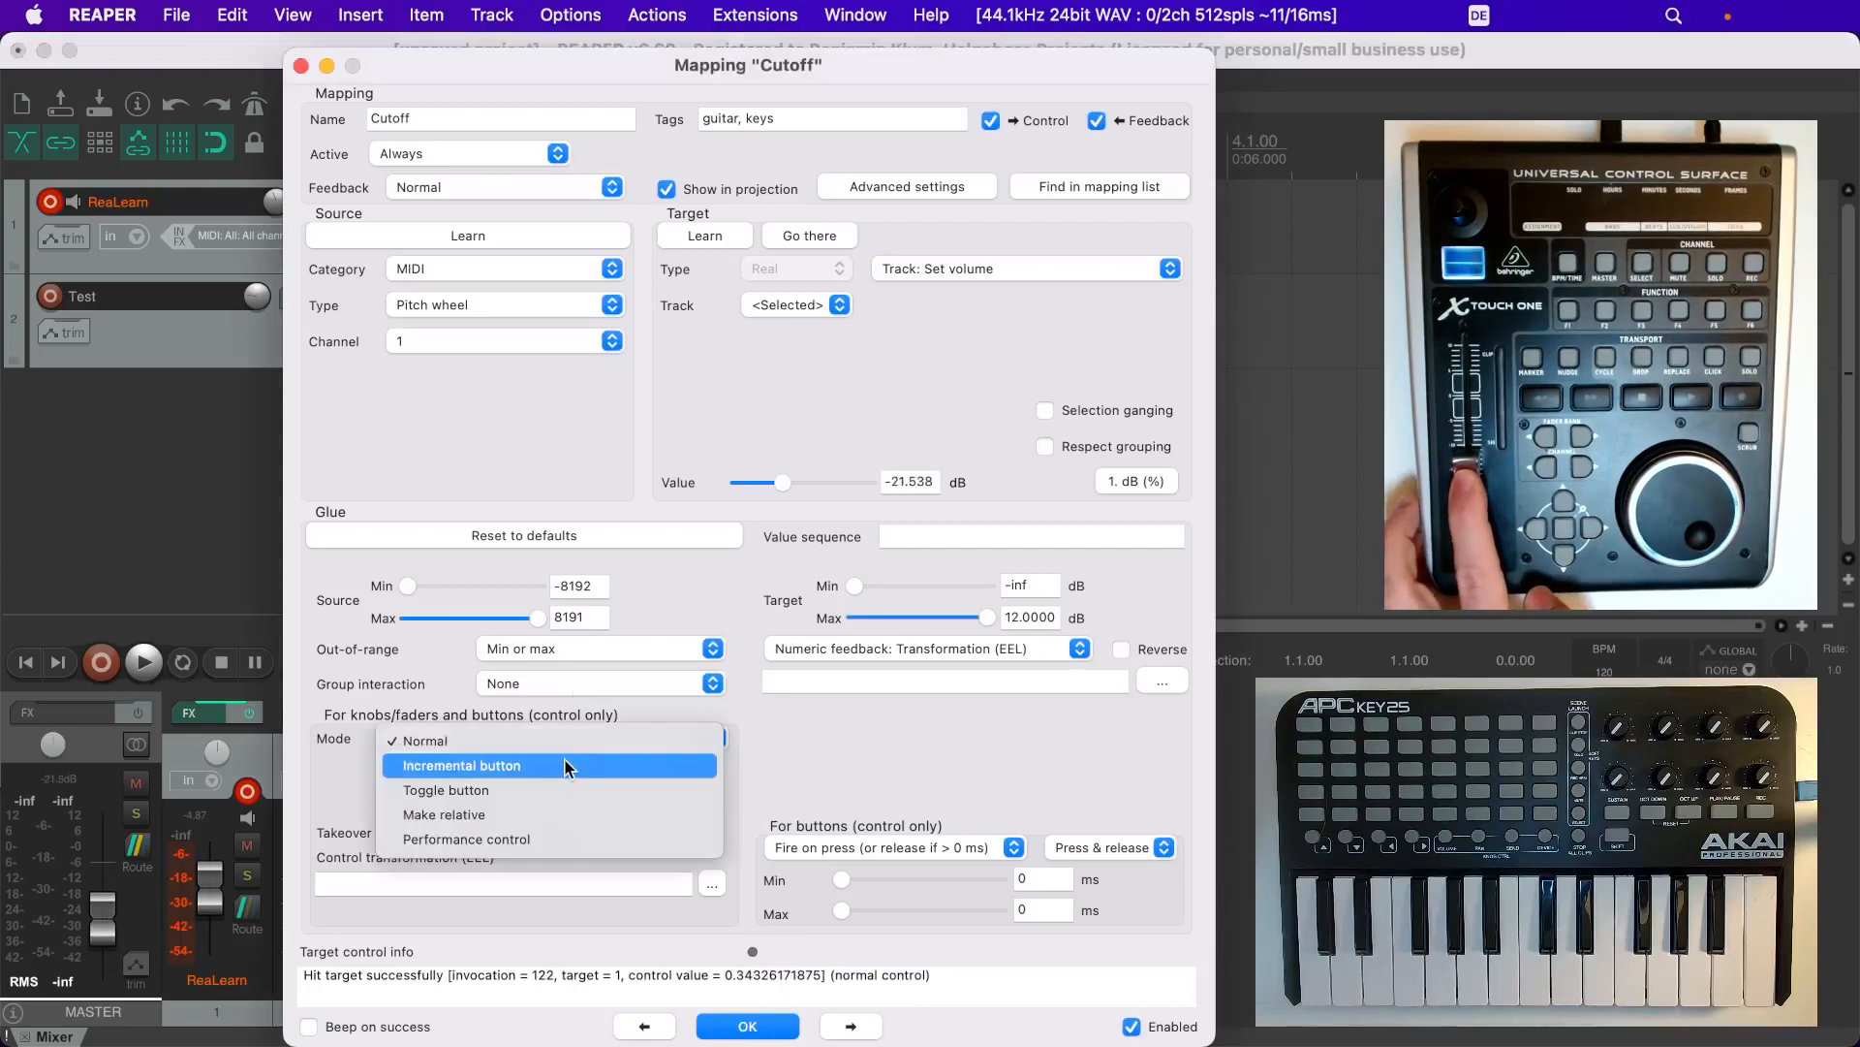
{"action": "left_click", "coordinate": [575, 705]}
{"action": "left_click", "coordinate": [571, 688]}
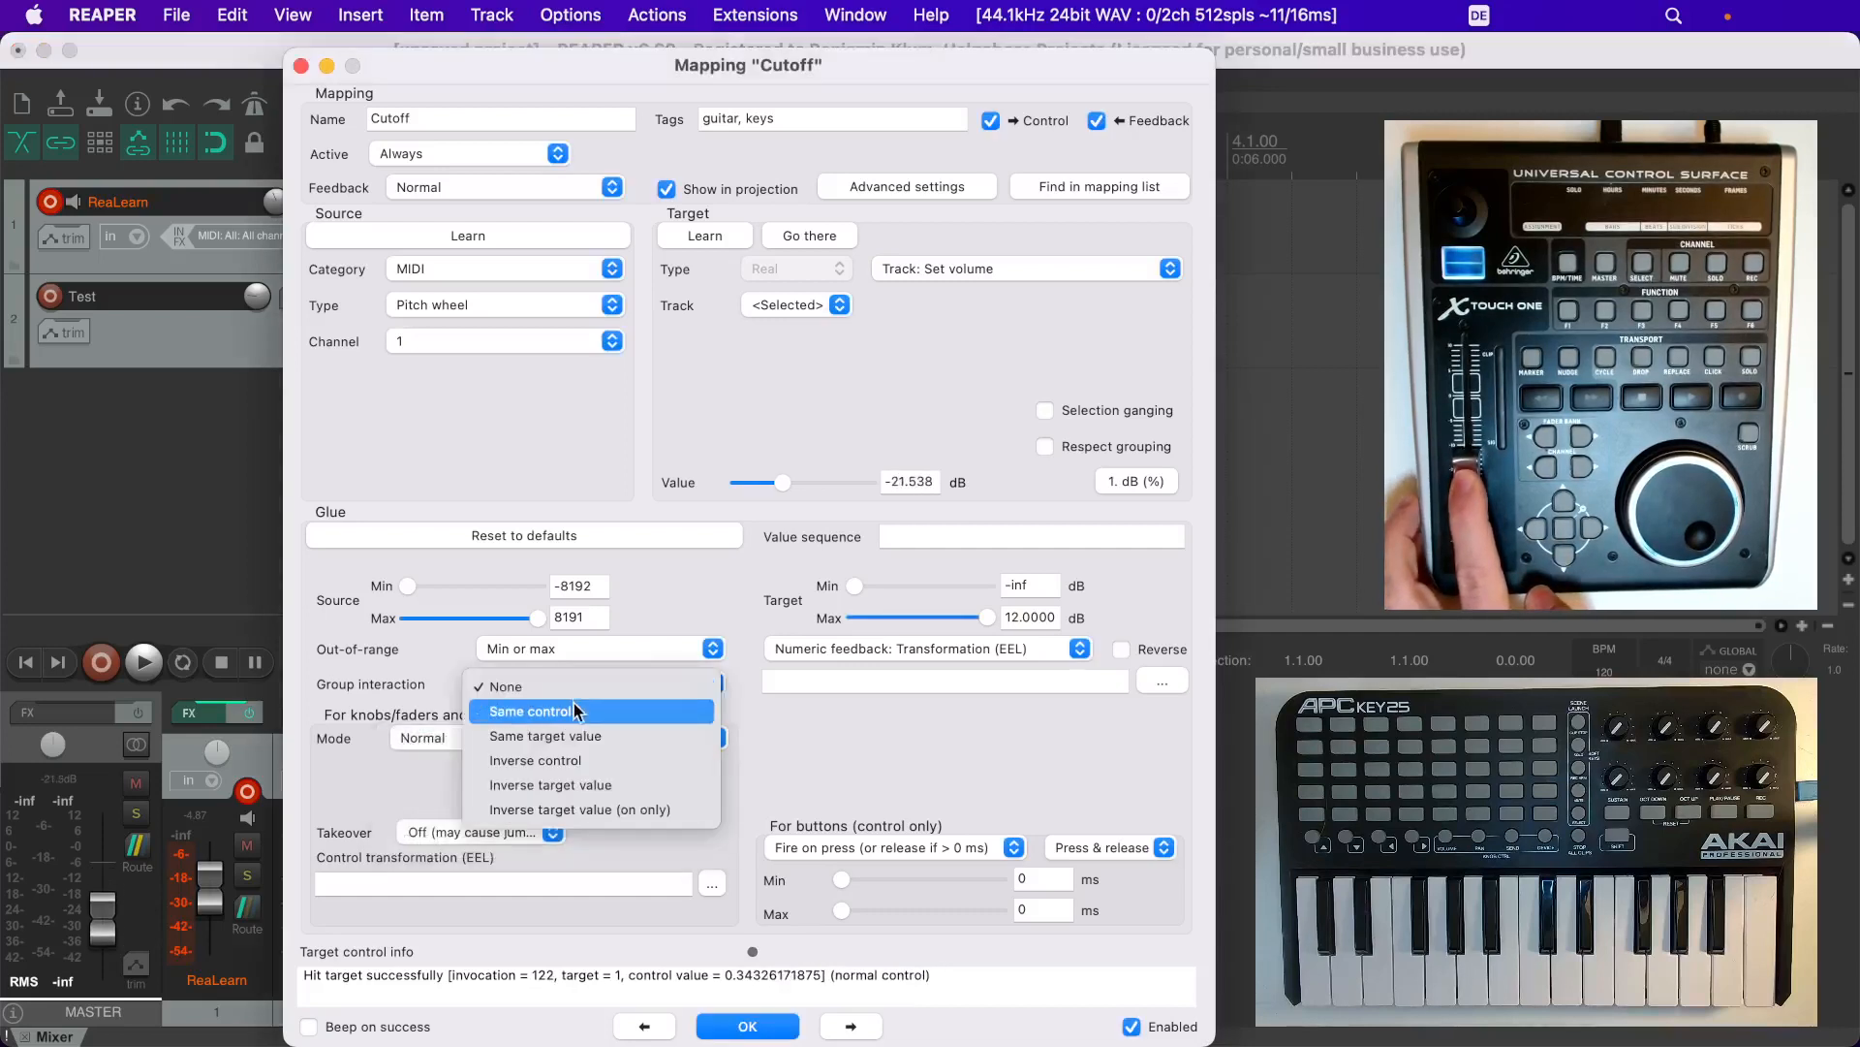
{"action": "left_click", "coordinate": [574, 710]}
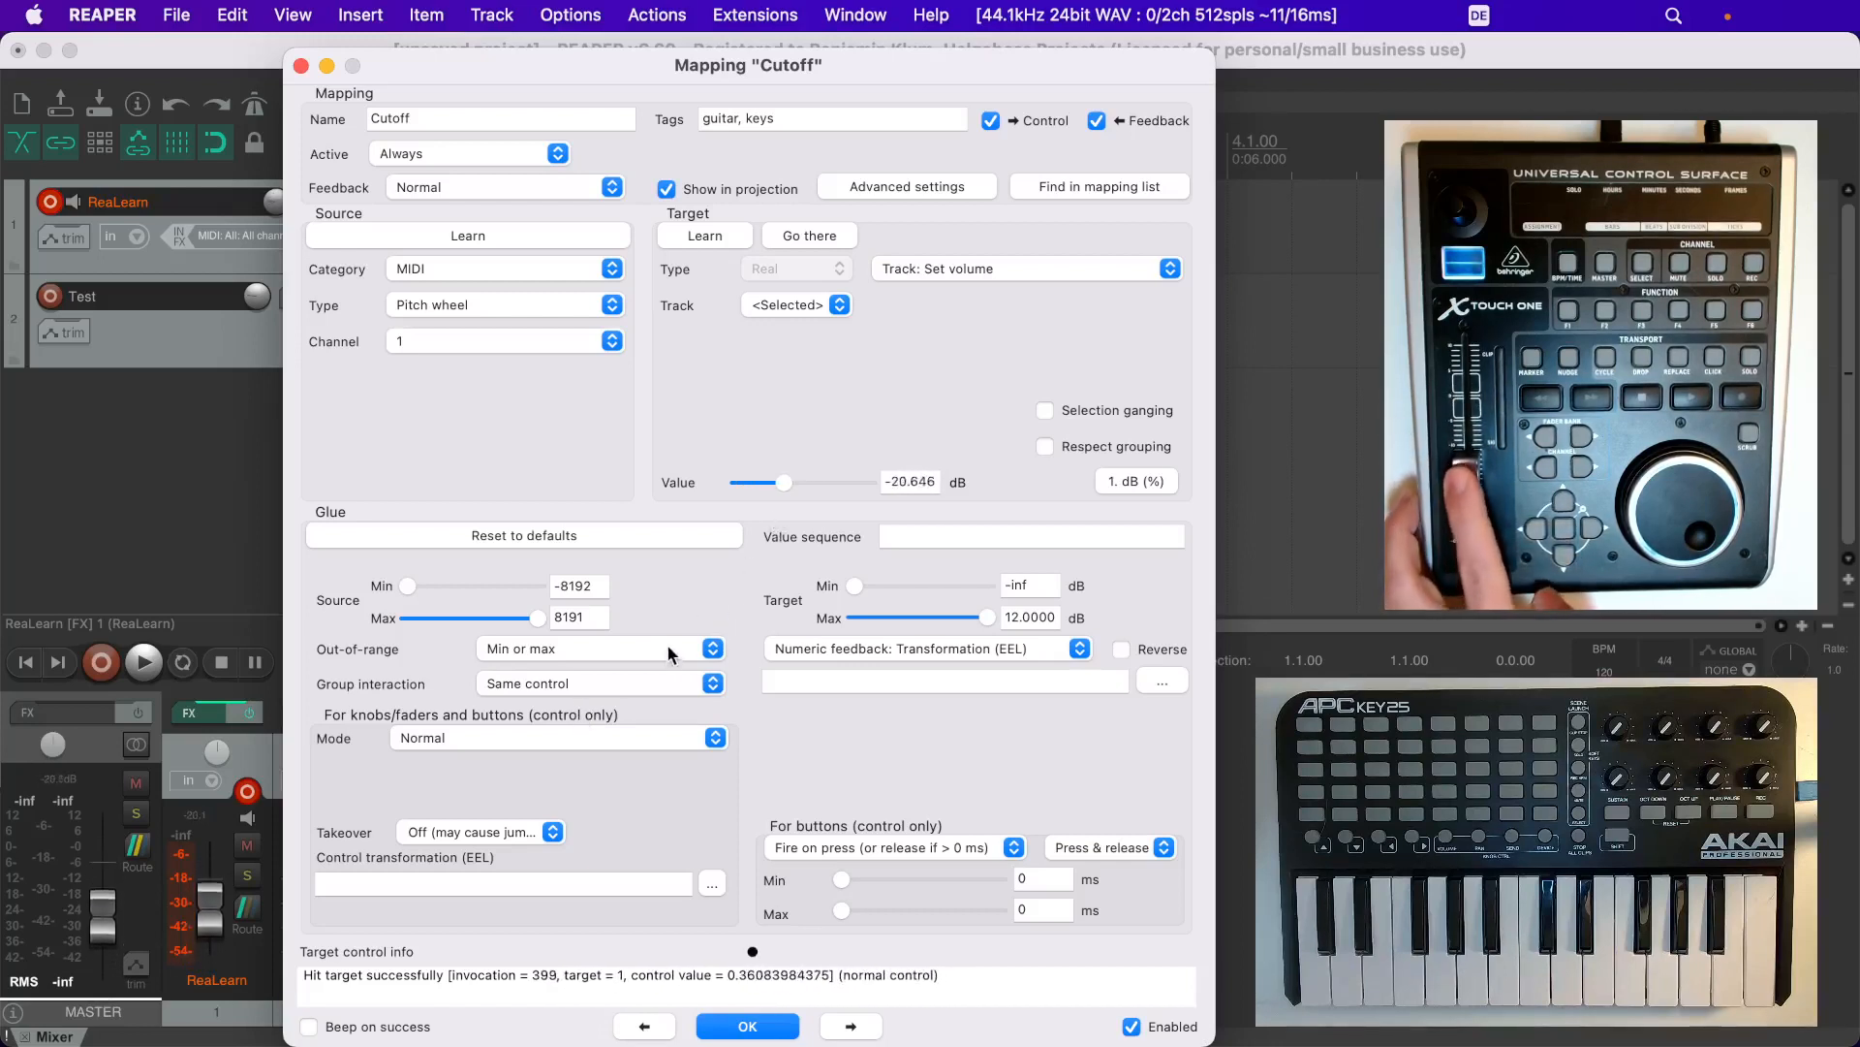
{"action": "mouse_move", "coordinate": [768, 483]}
{"action": "left_mouse_down"}
{"action": "mouse_move", "coordinate": [818, 482]}
{"action": "mouse_move", "coordinate": [778, 485]}
{"action": "mouse_move", "coordinate": [800, 481]}
{"action": "left_mouse_up"}
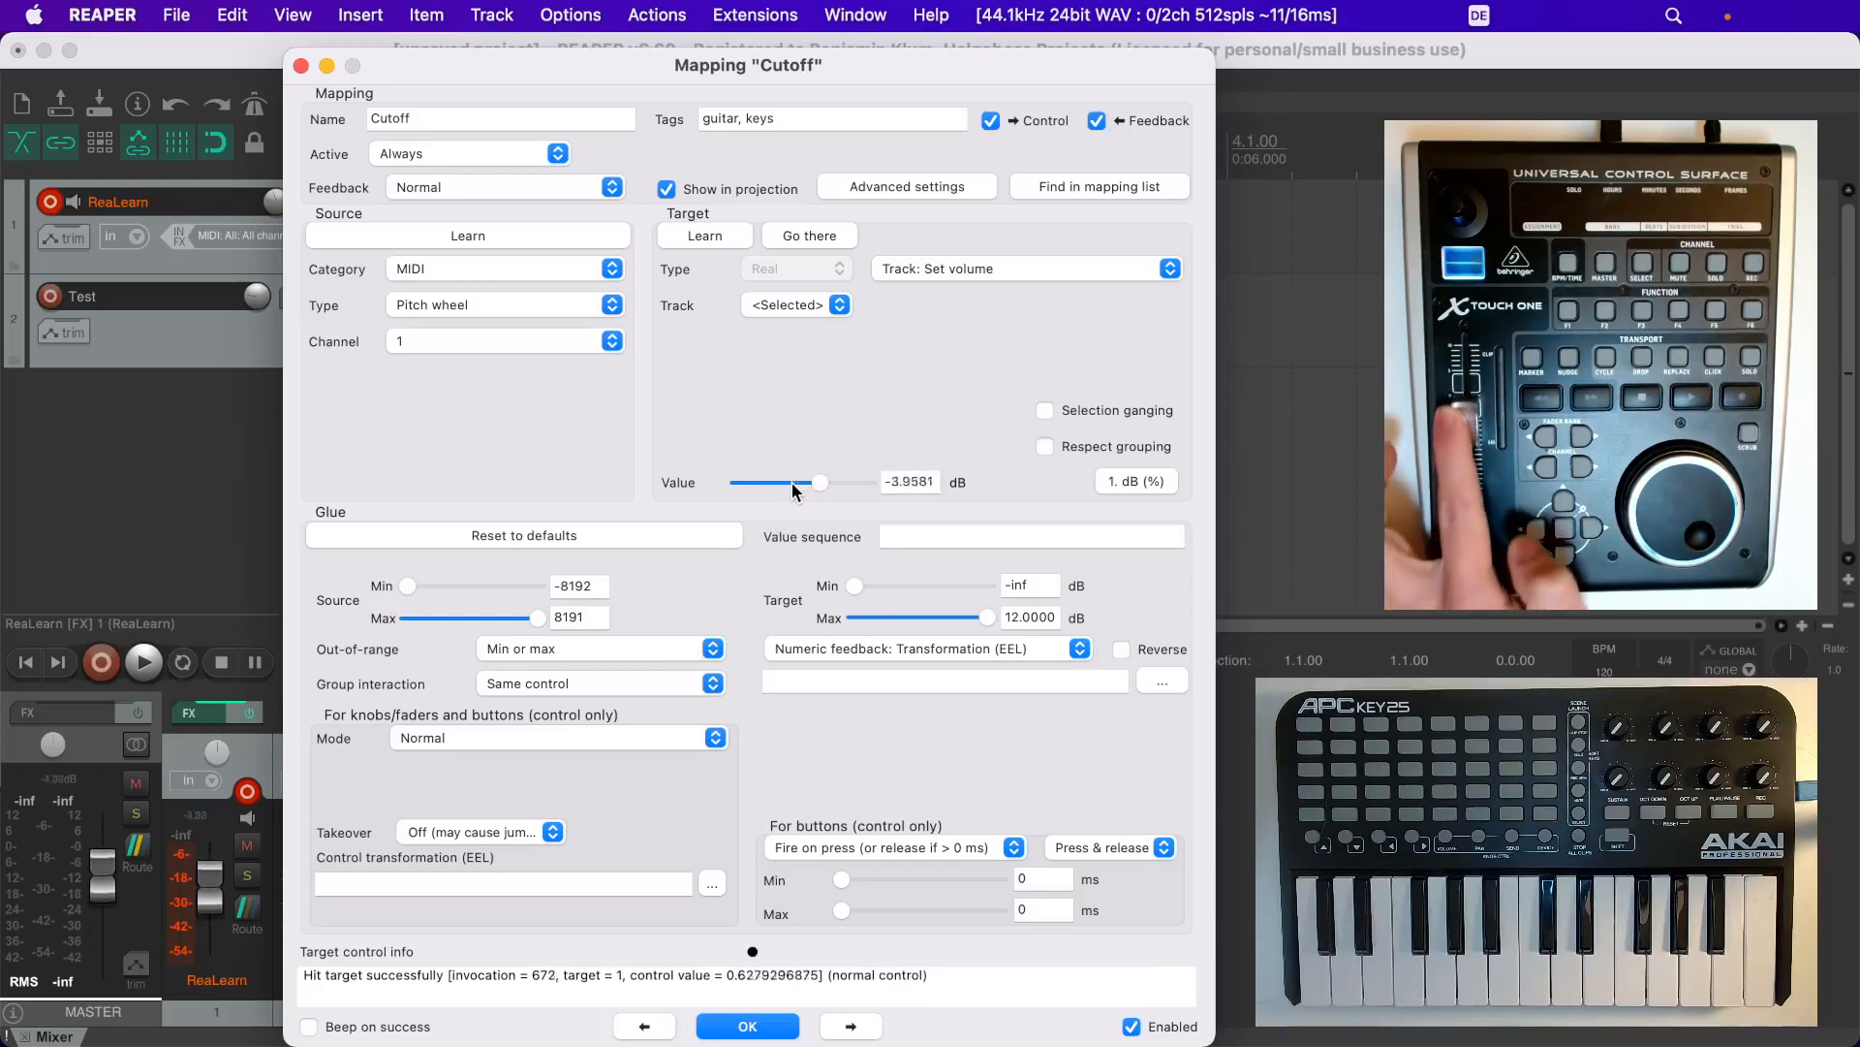
Review the group interaction options and lower the Cutoff mapping's target maximum to -8.8068 dB
{"action": "left_click", "coordinate": [653, 682]}
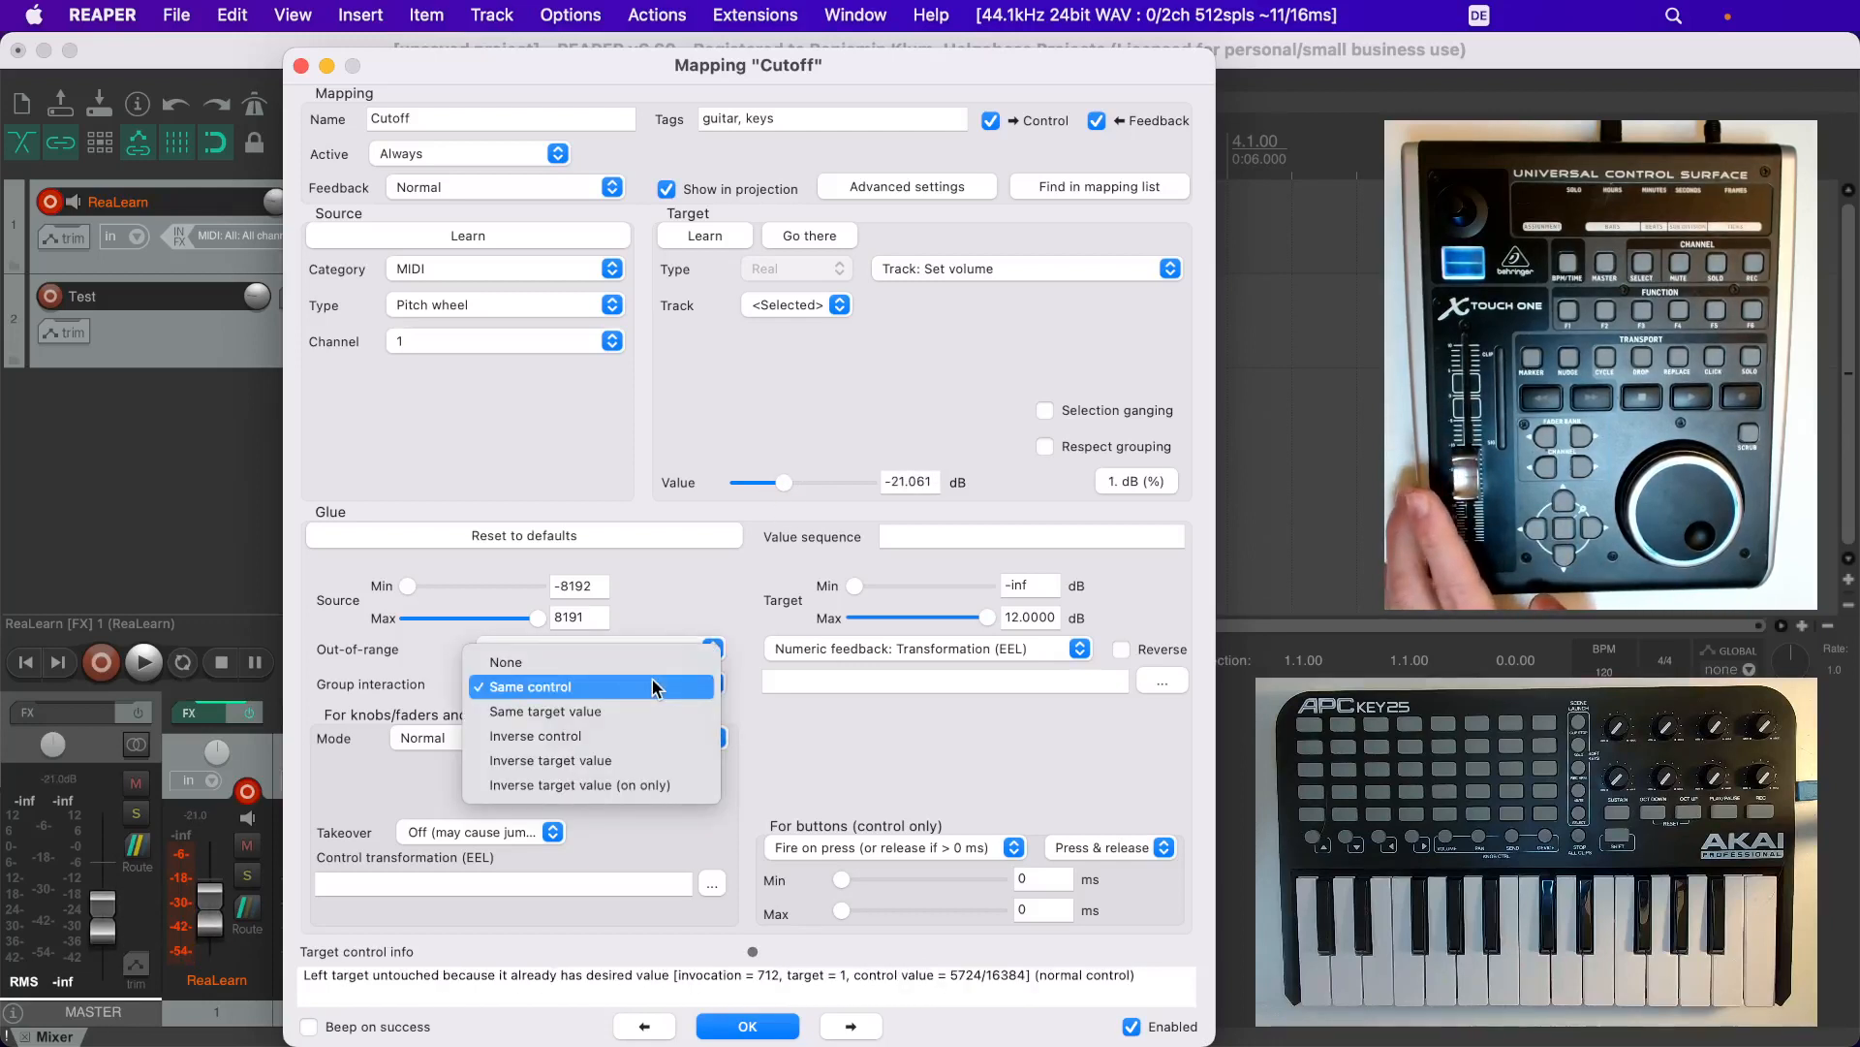
{"action": "left_click", "coordinate": [820, 757]}
{"action": "left_click_drag", "start_coordinate": [986, 617], "coordinate": [940, 623]}
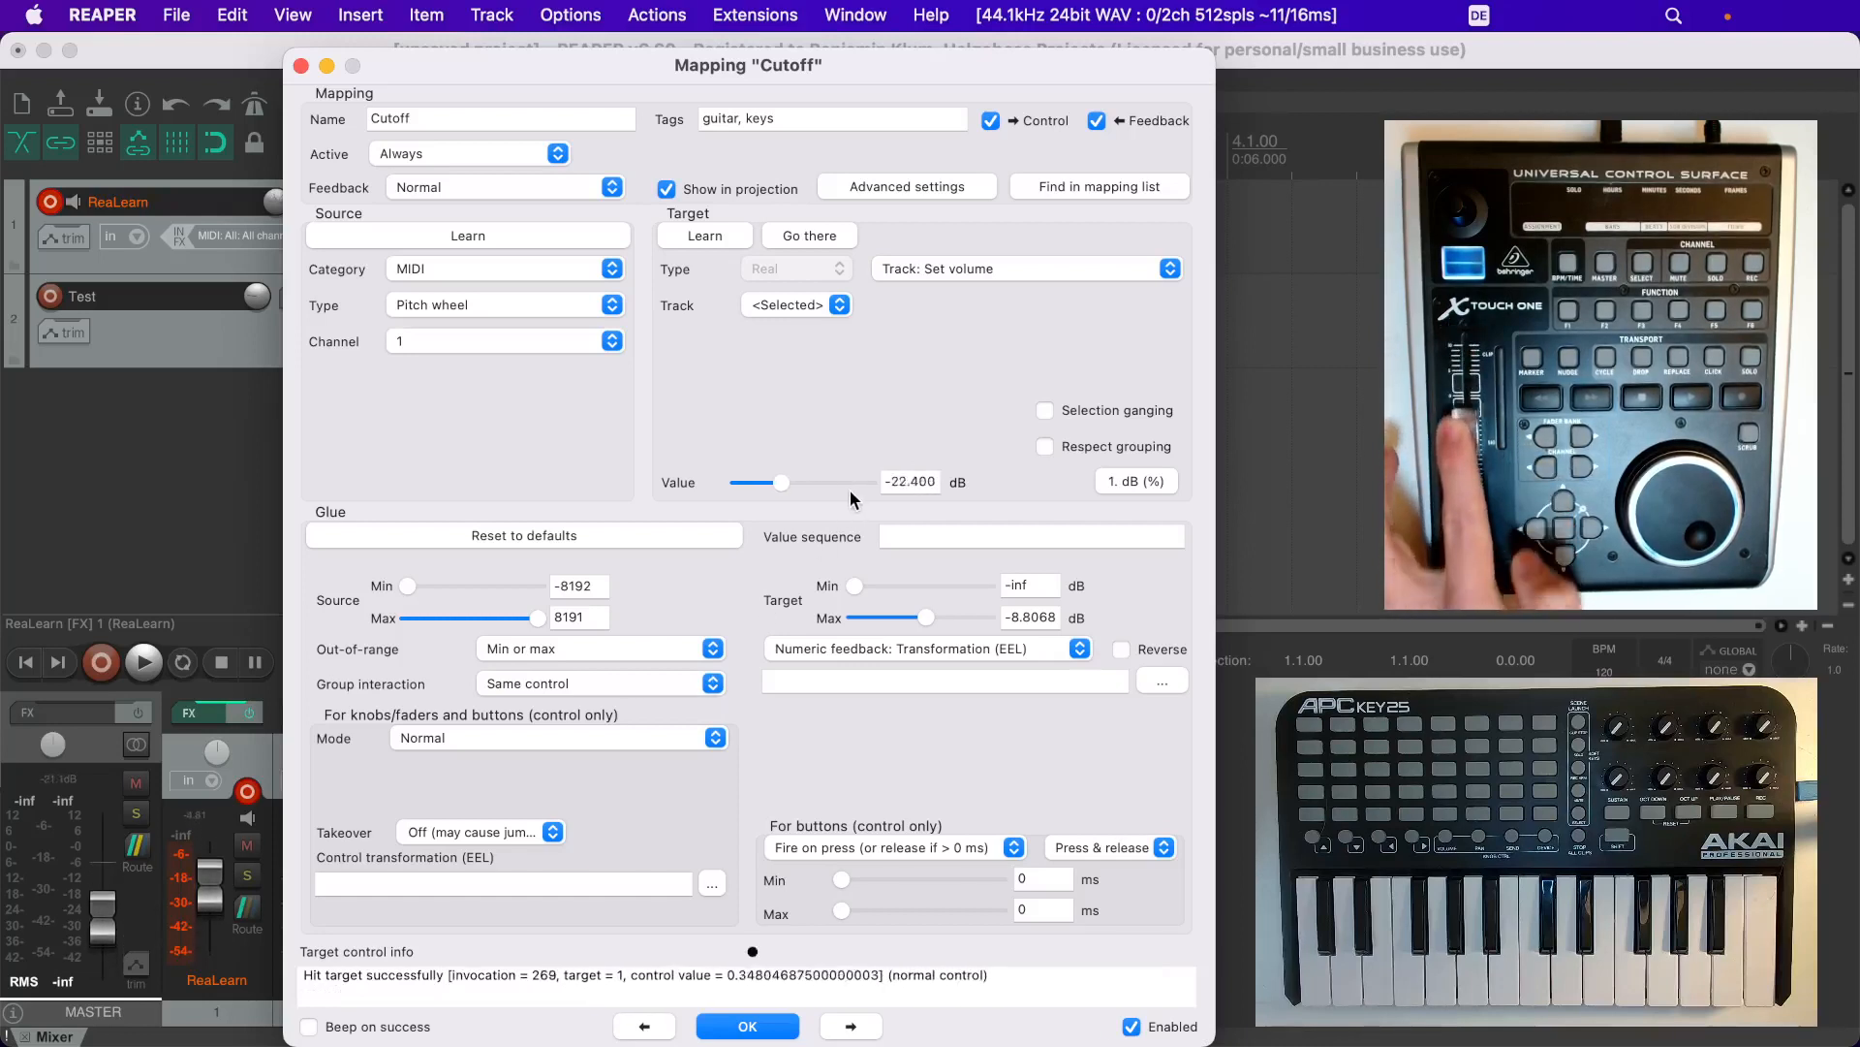
Try Inverse target value as the Cutoff mapping's group interaction, and switch it to Same target value
{"action": "left_click", "coordinate": [599, 686]}
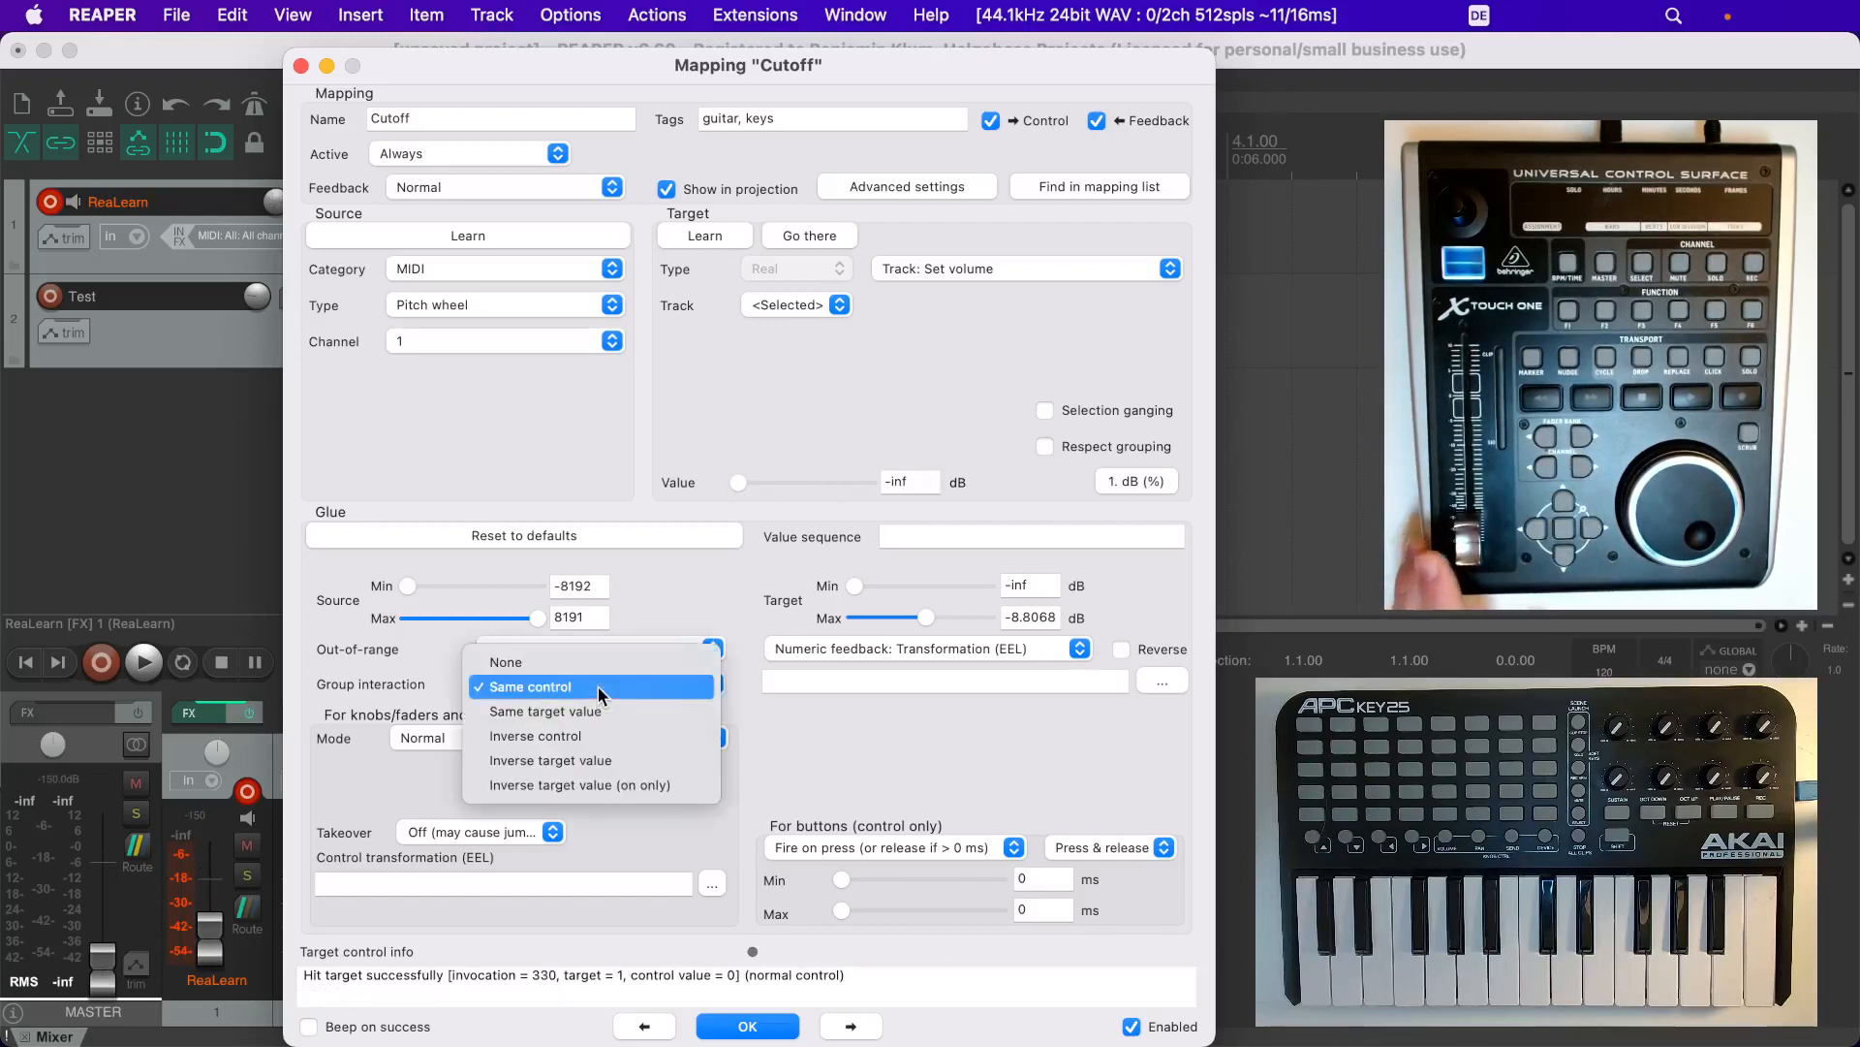
{"action": "left_click", "coordinate": [616, 761]}
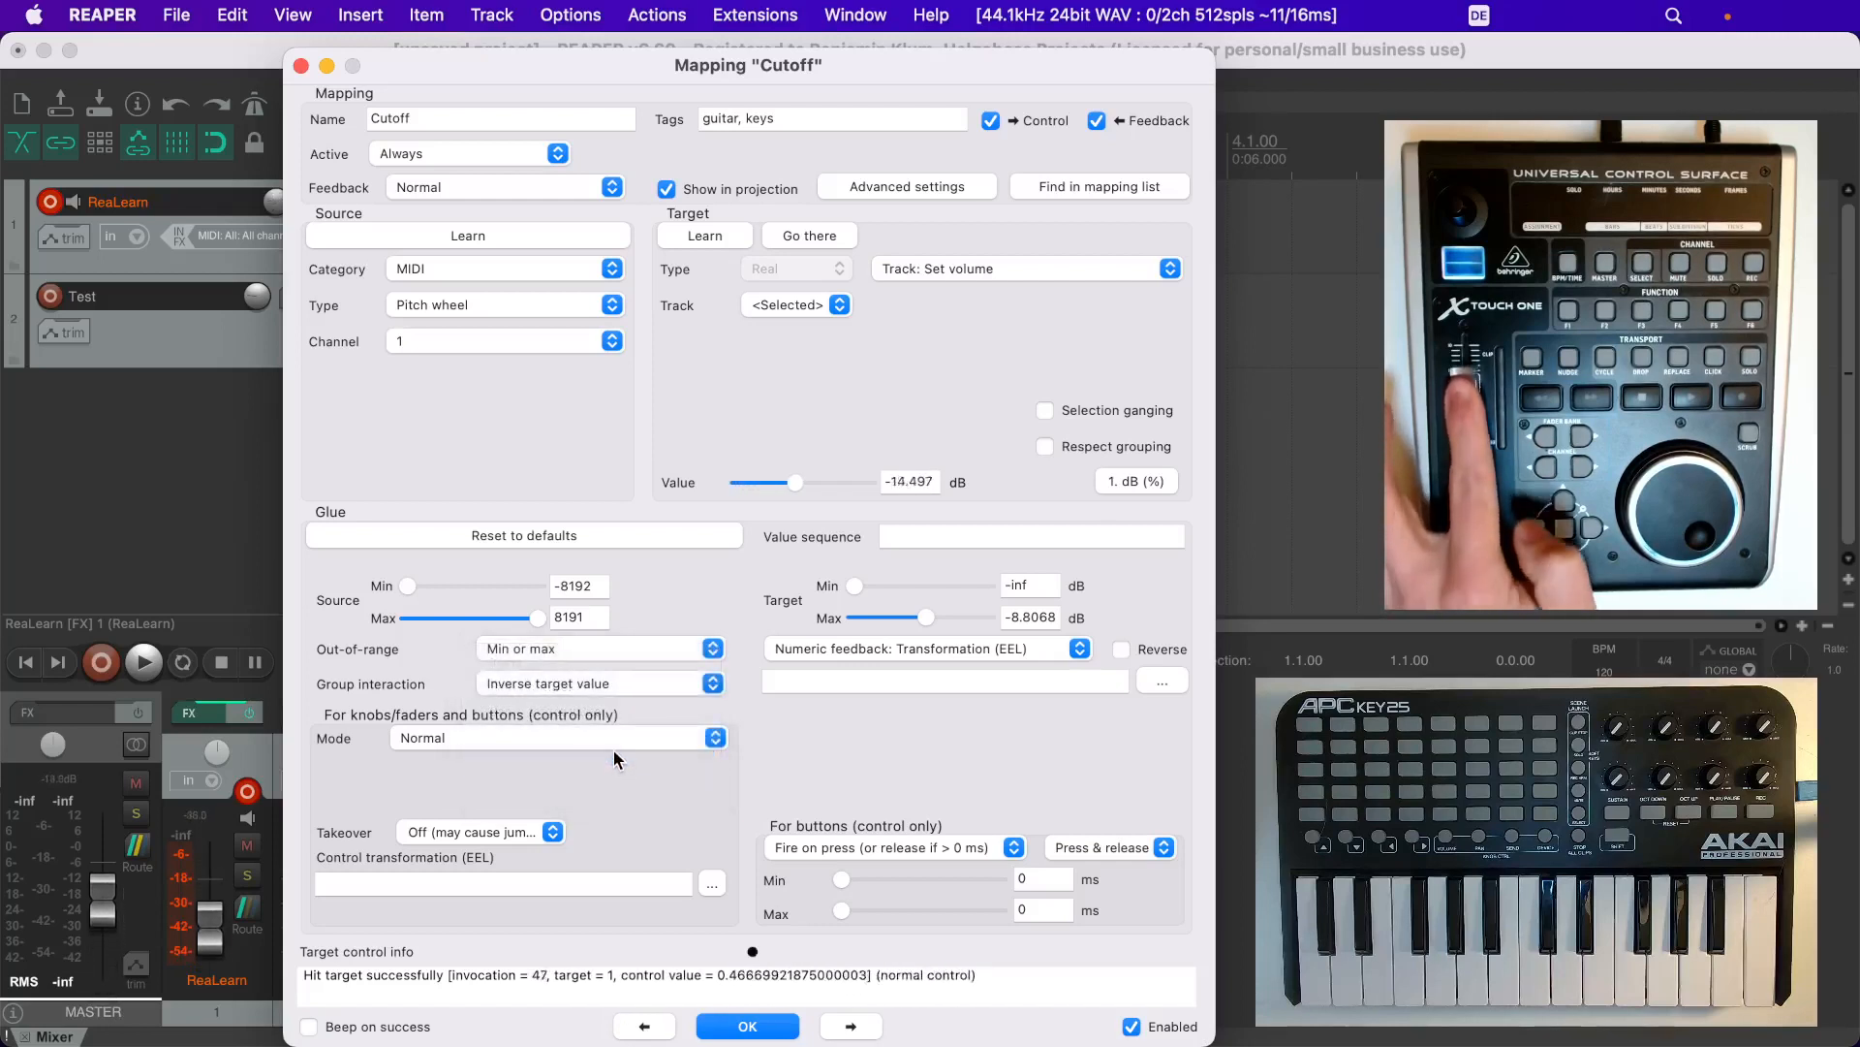
{"action": "left_click", "coordinate": [635, 684]}
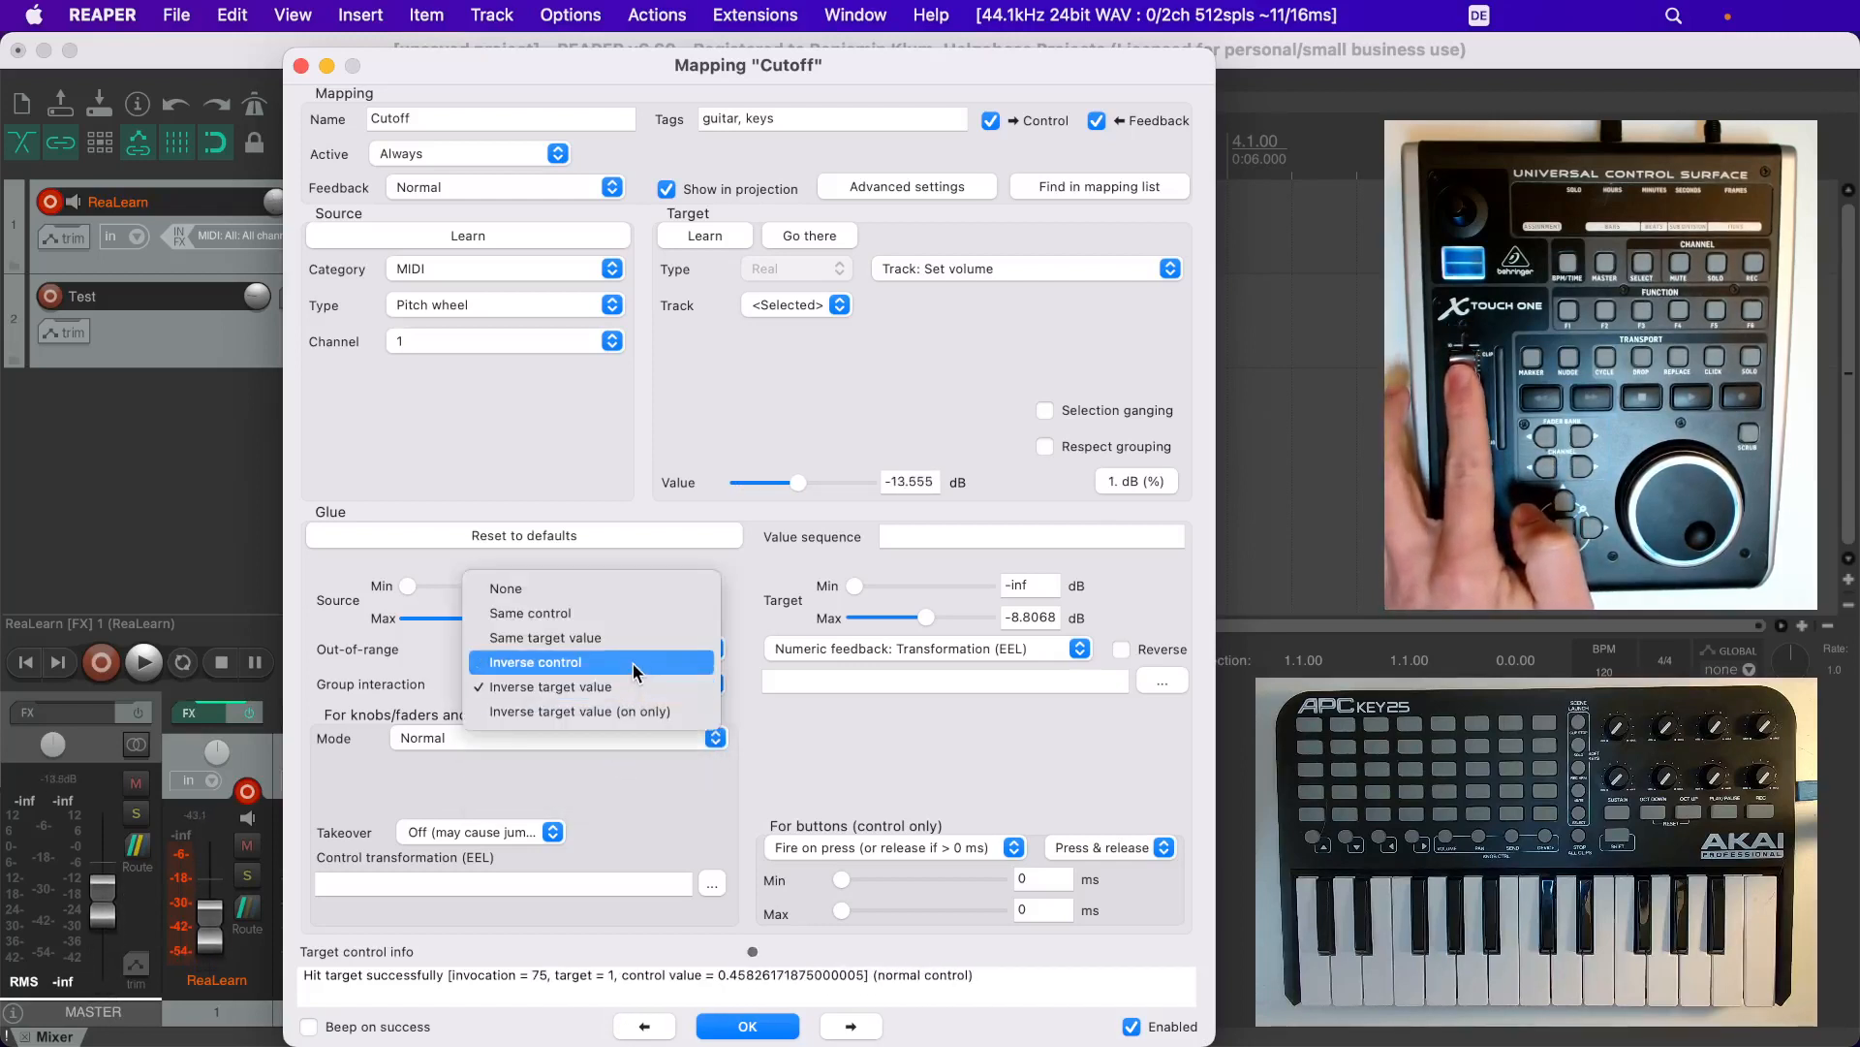
{"action": "left_click", "coordinate": [626, 641]}
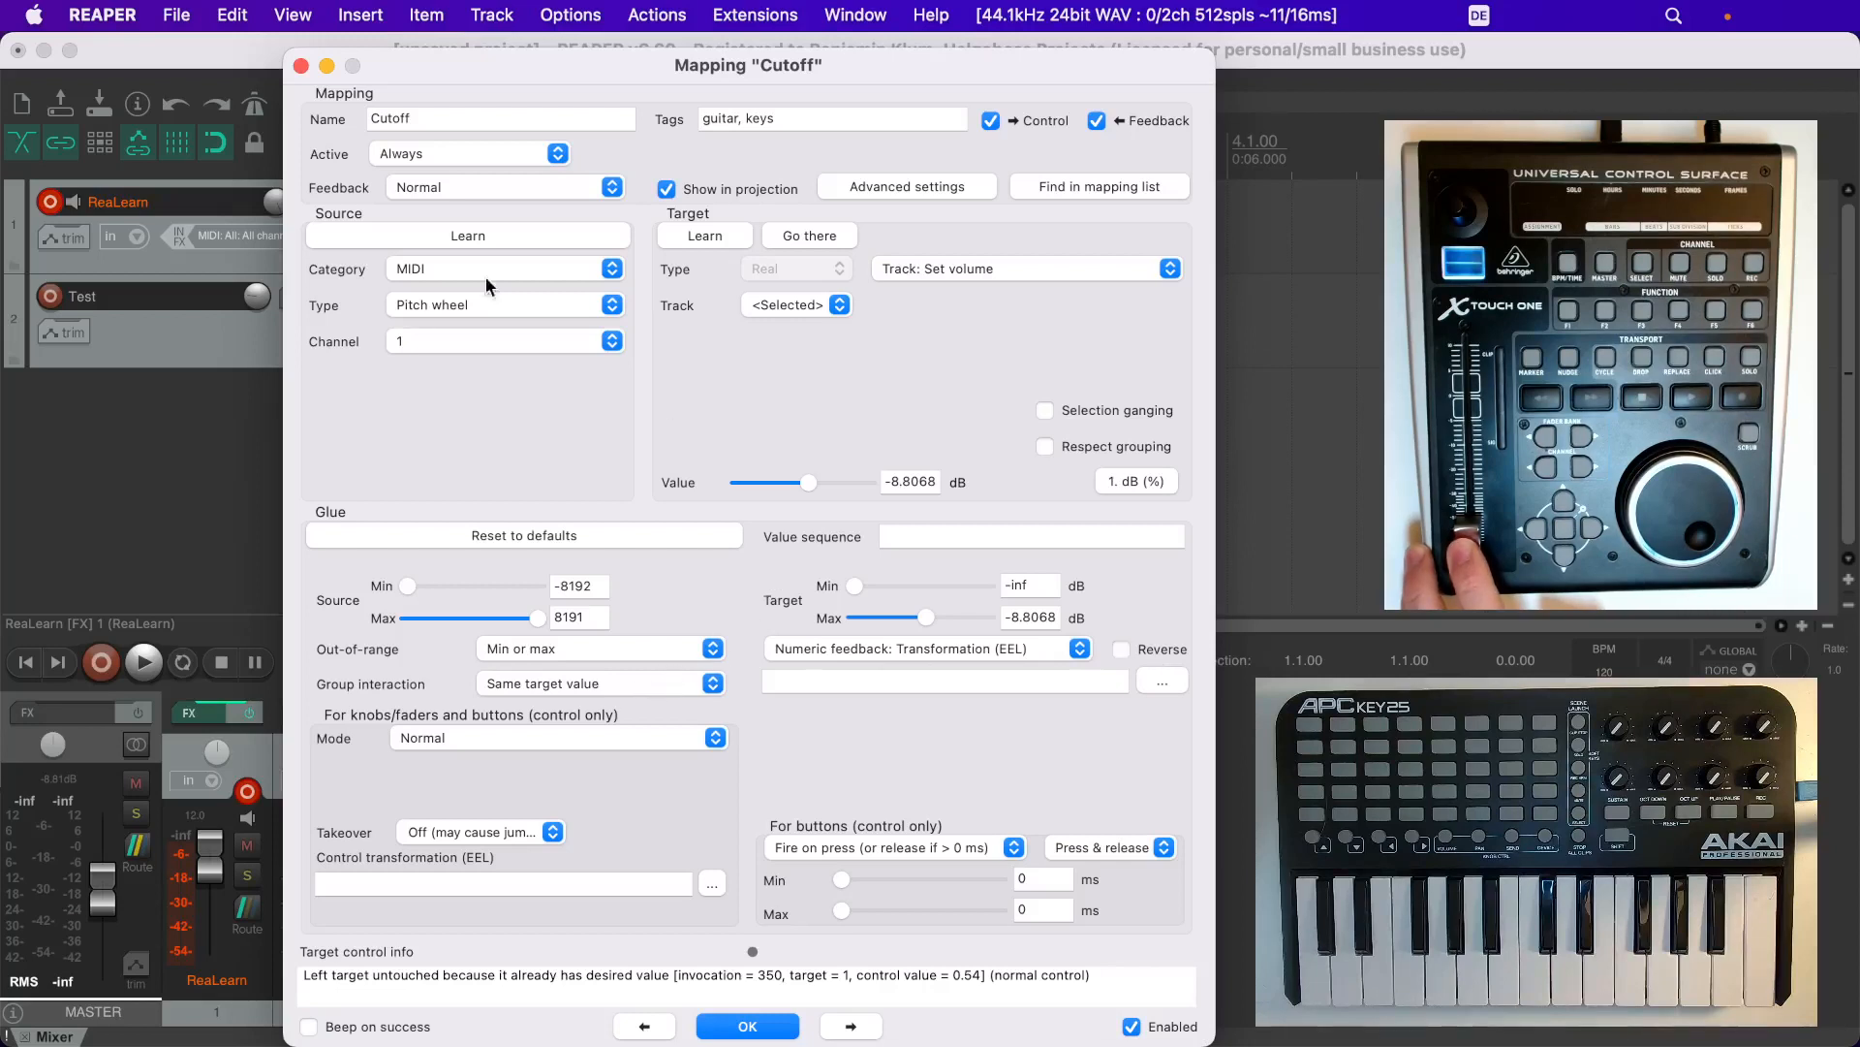
Set the target minimum of mapping 2 to -16.004 dB, close its settings, and return to the Cutoff mapping window
{"action": "left_click", "coordinate": [1103, 187]}
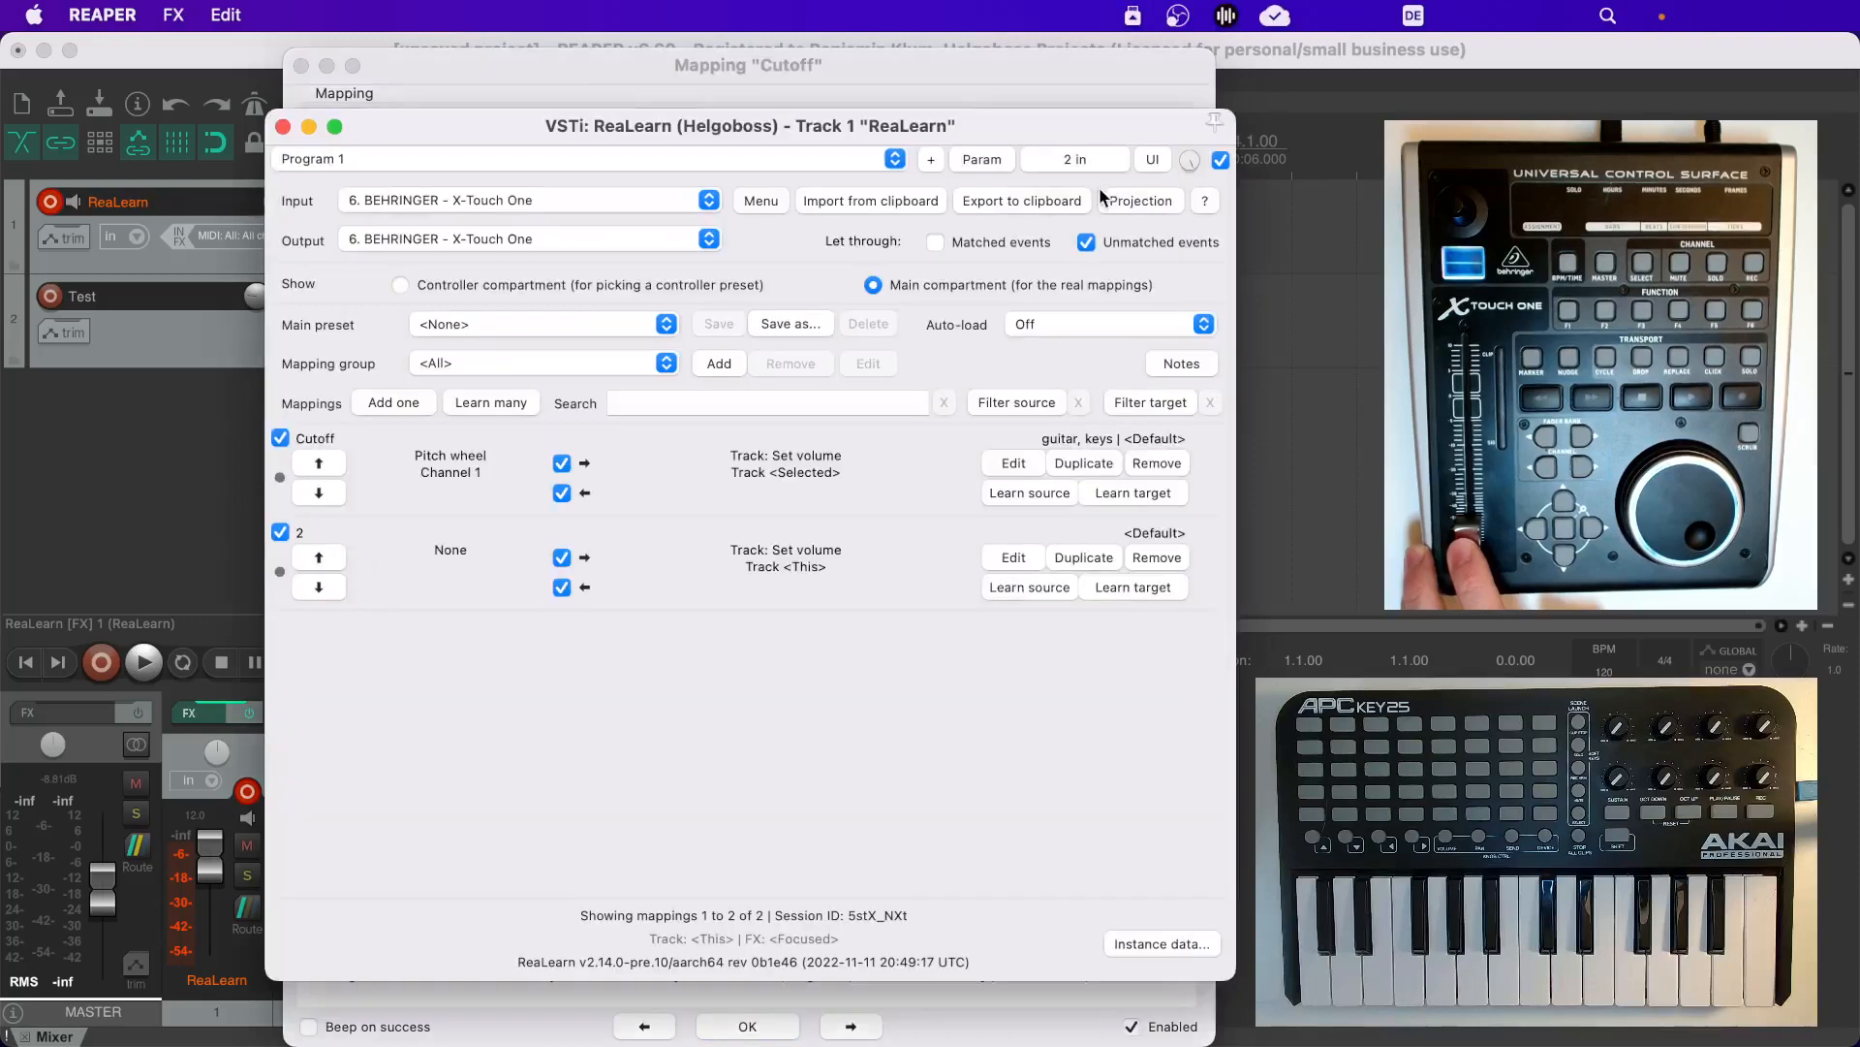
{"action": "left_click", "coordinate": [1013, 558]}
{"action": "left_click_drag", "start_coordinate": [774, 617], "coordinate": [692, 589]}
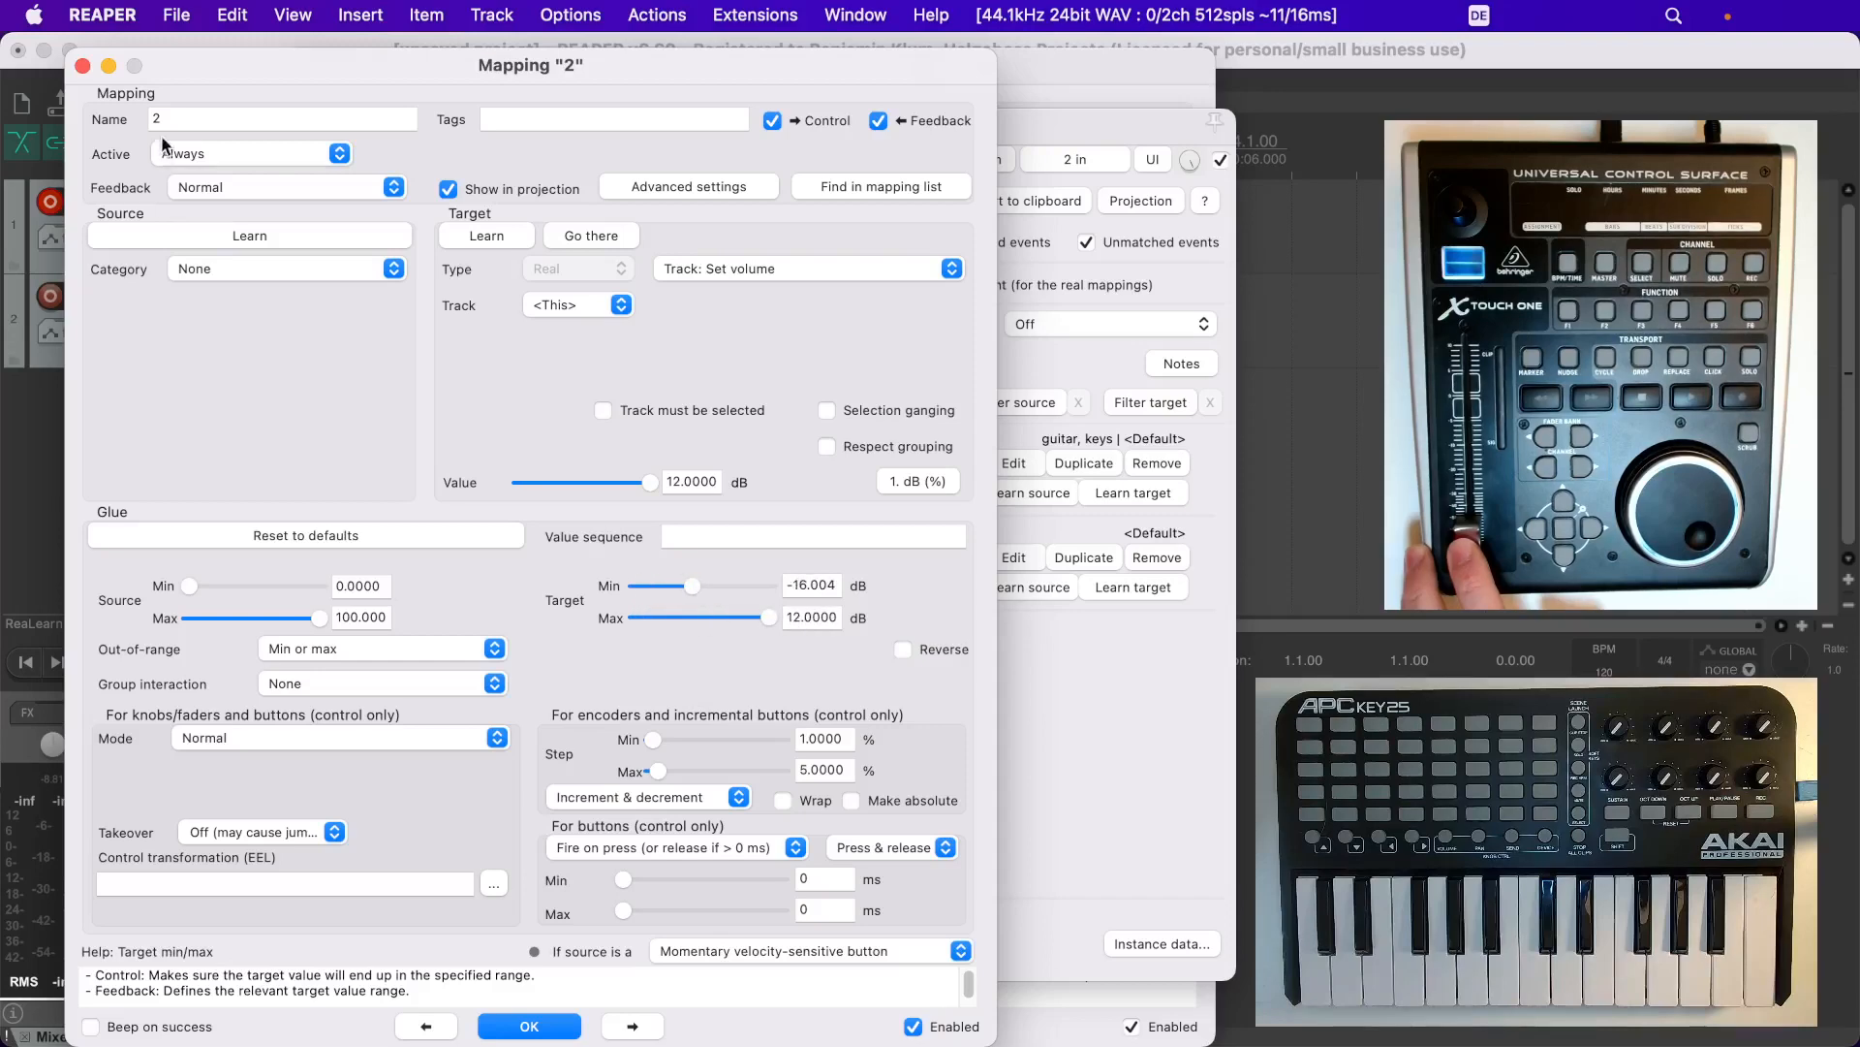
{"action": "left_click", "coordinate": [82, 65]}
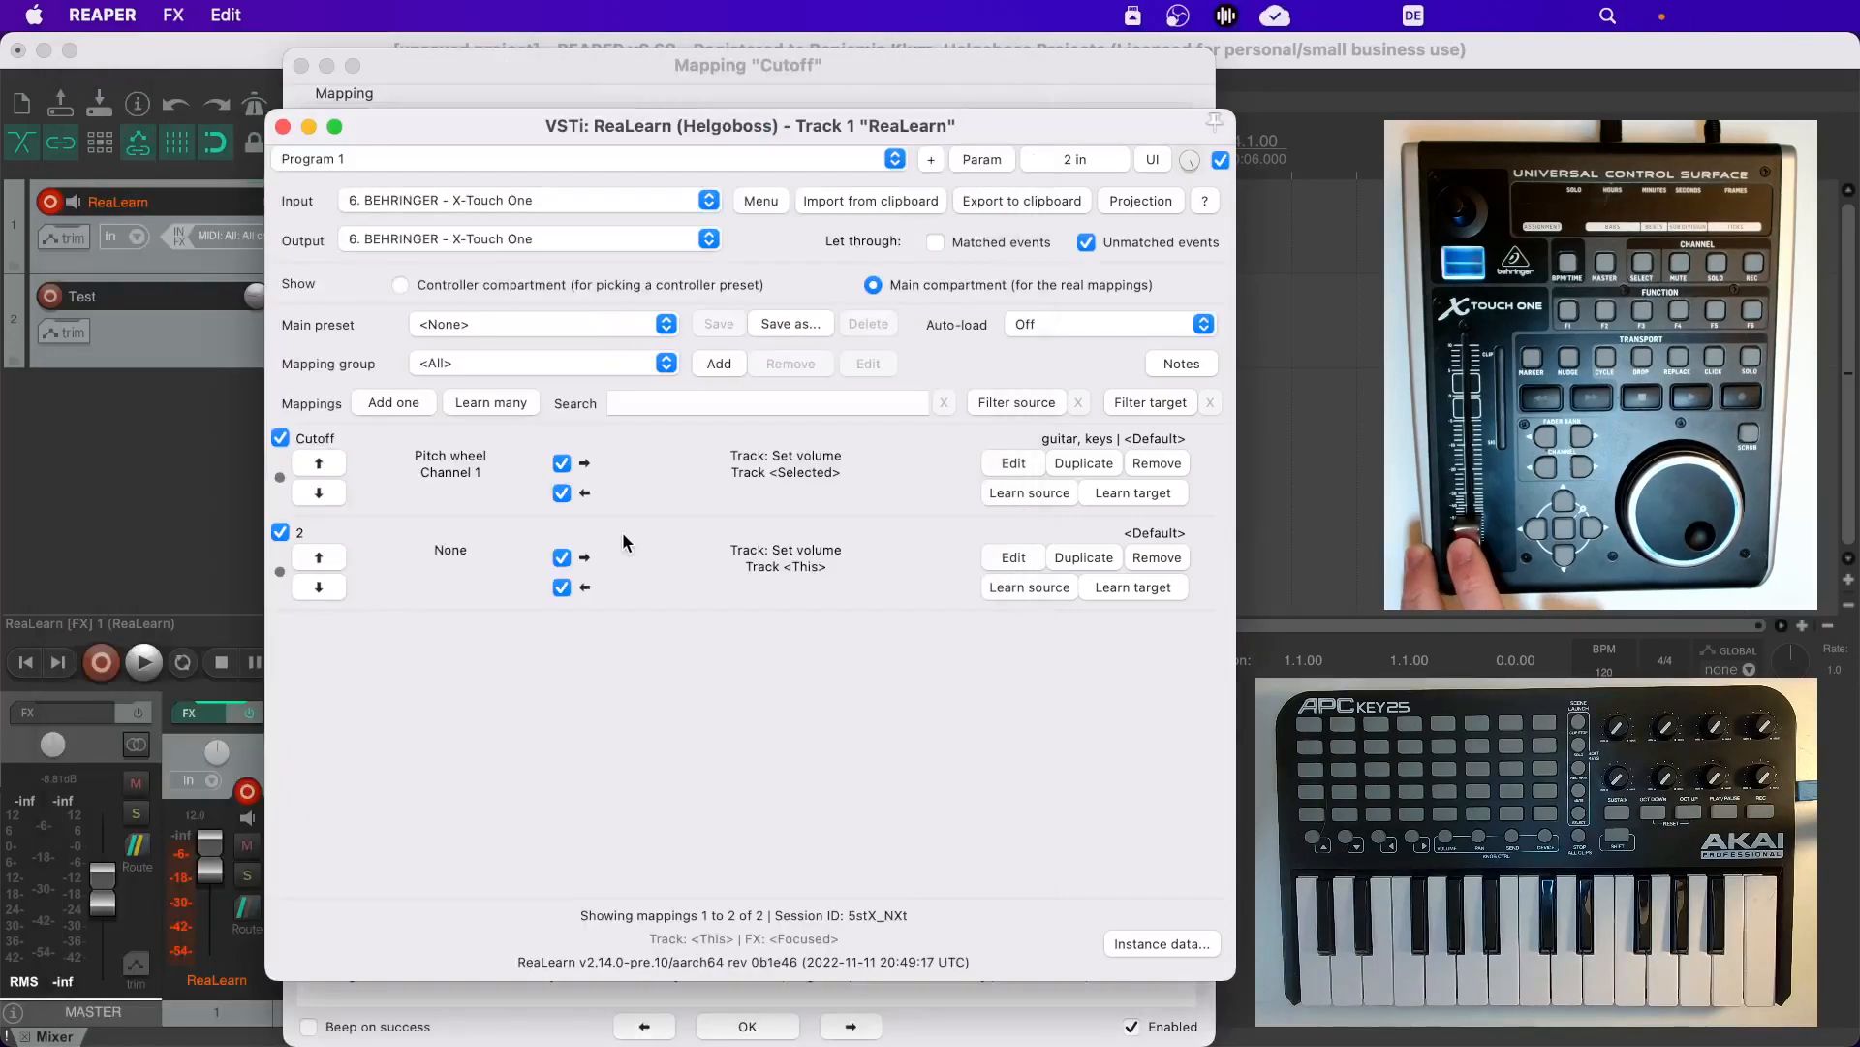
{"action": "left_click", "coordinate": [556, 60]}
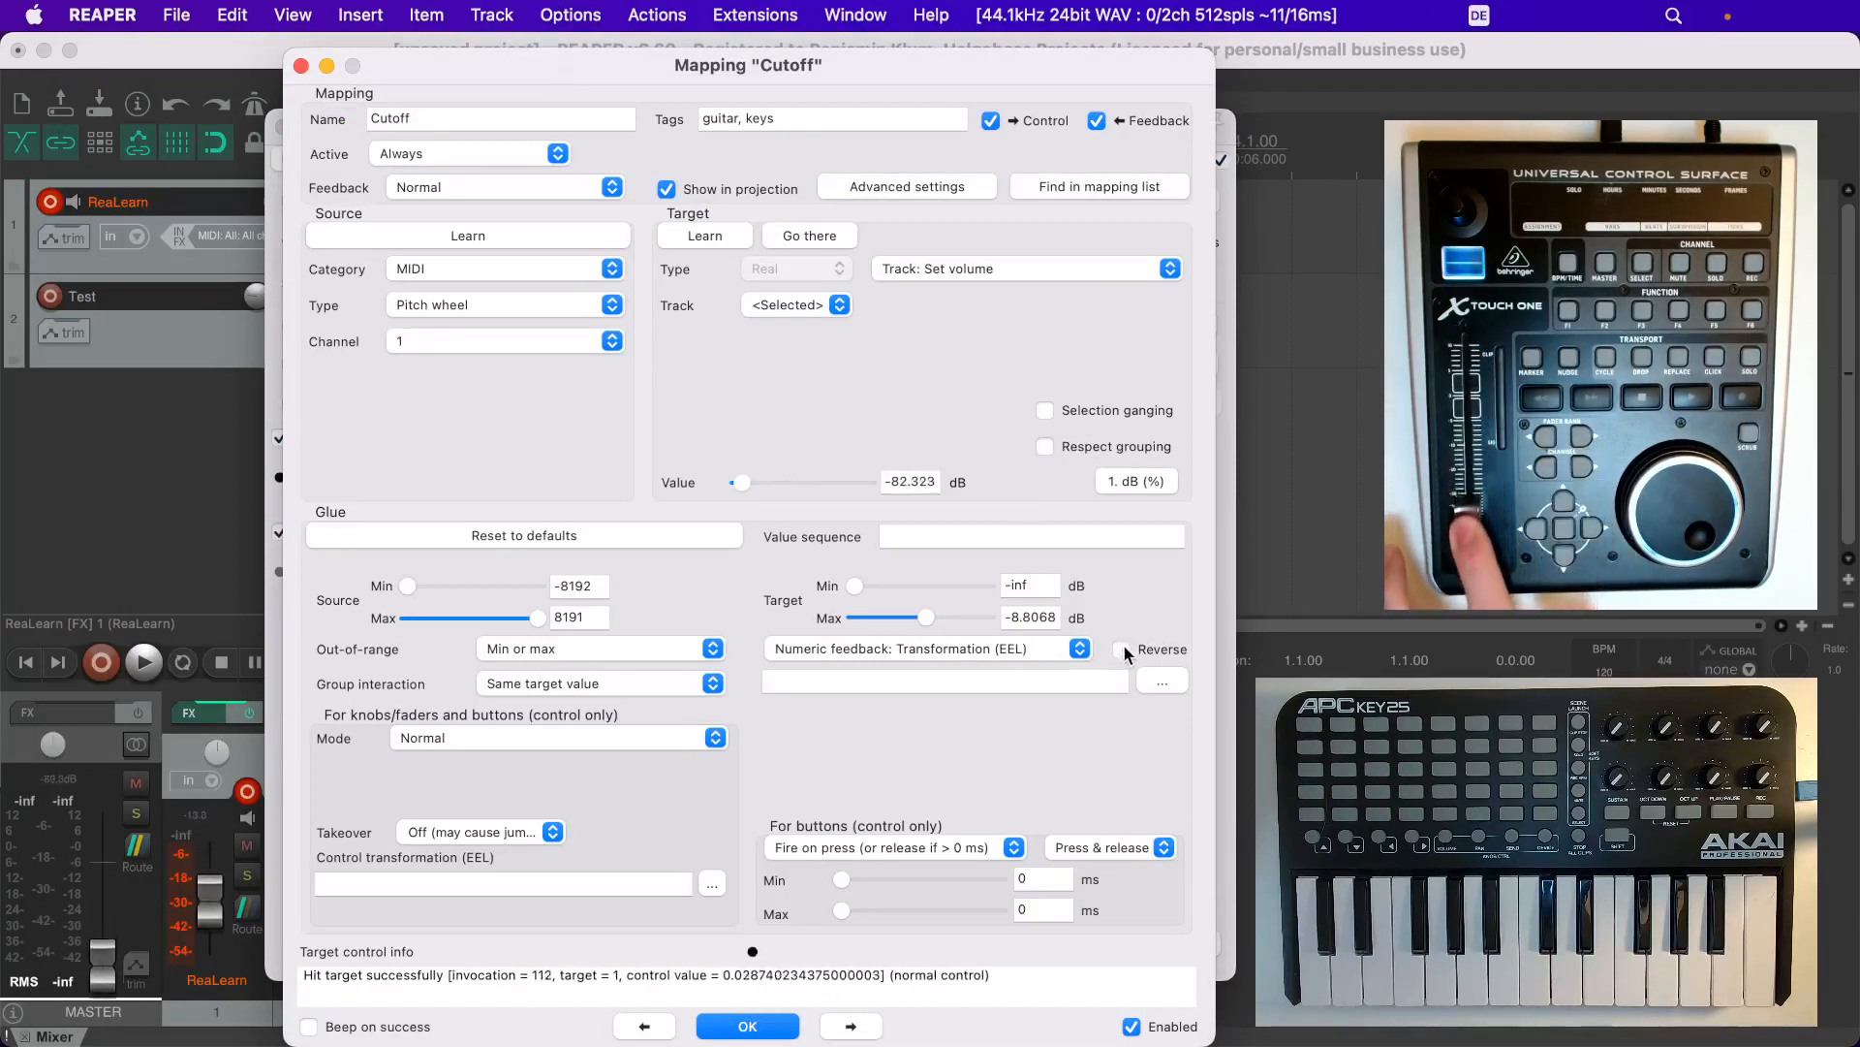
Switch the Cutoff mapping's group interaction to Same control for comparison, and set it back to Same target value
{"action": "left_click", "coordinate": [637, 684]}
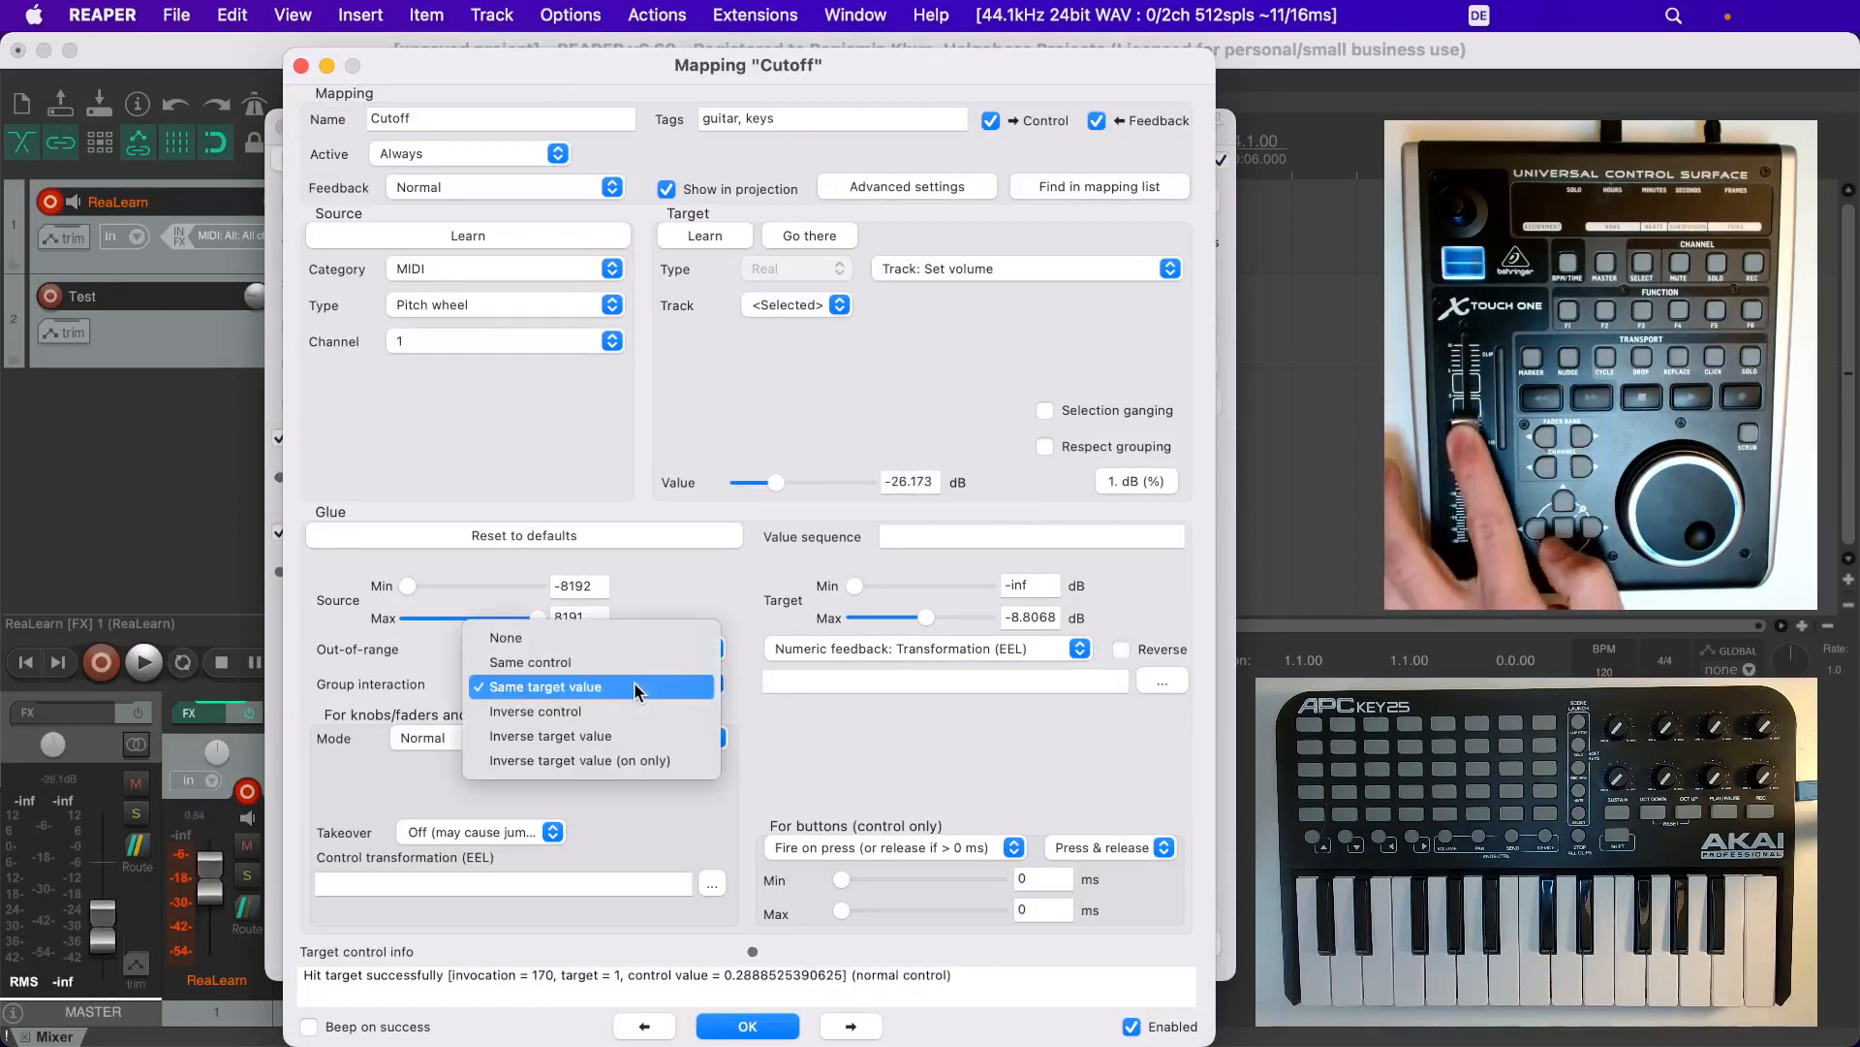
{"action": "left_click", "coordinate": [637, 661]}
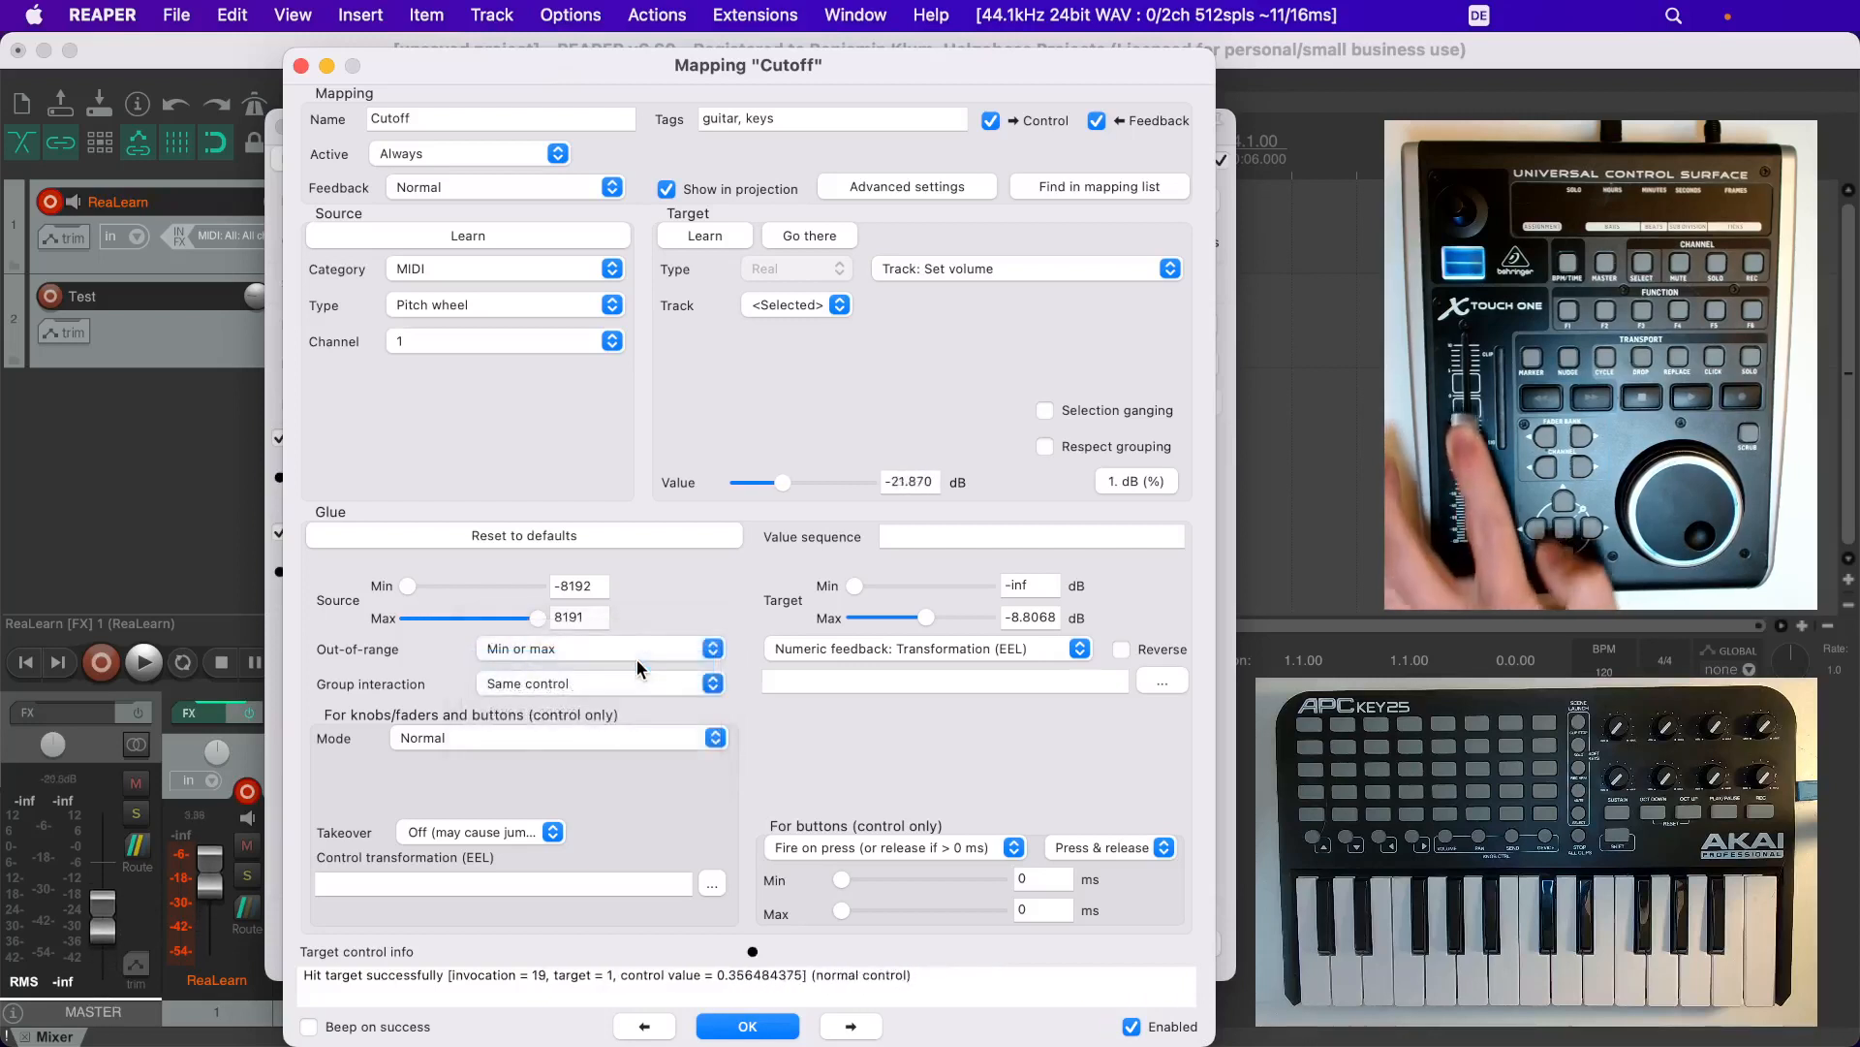
{"action": "left_click", "coordinate": [627, 687]}
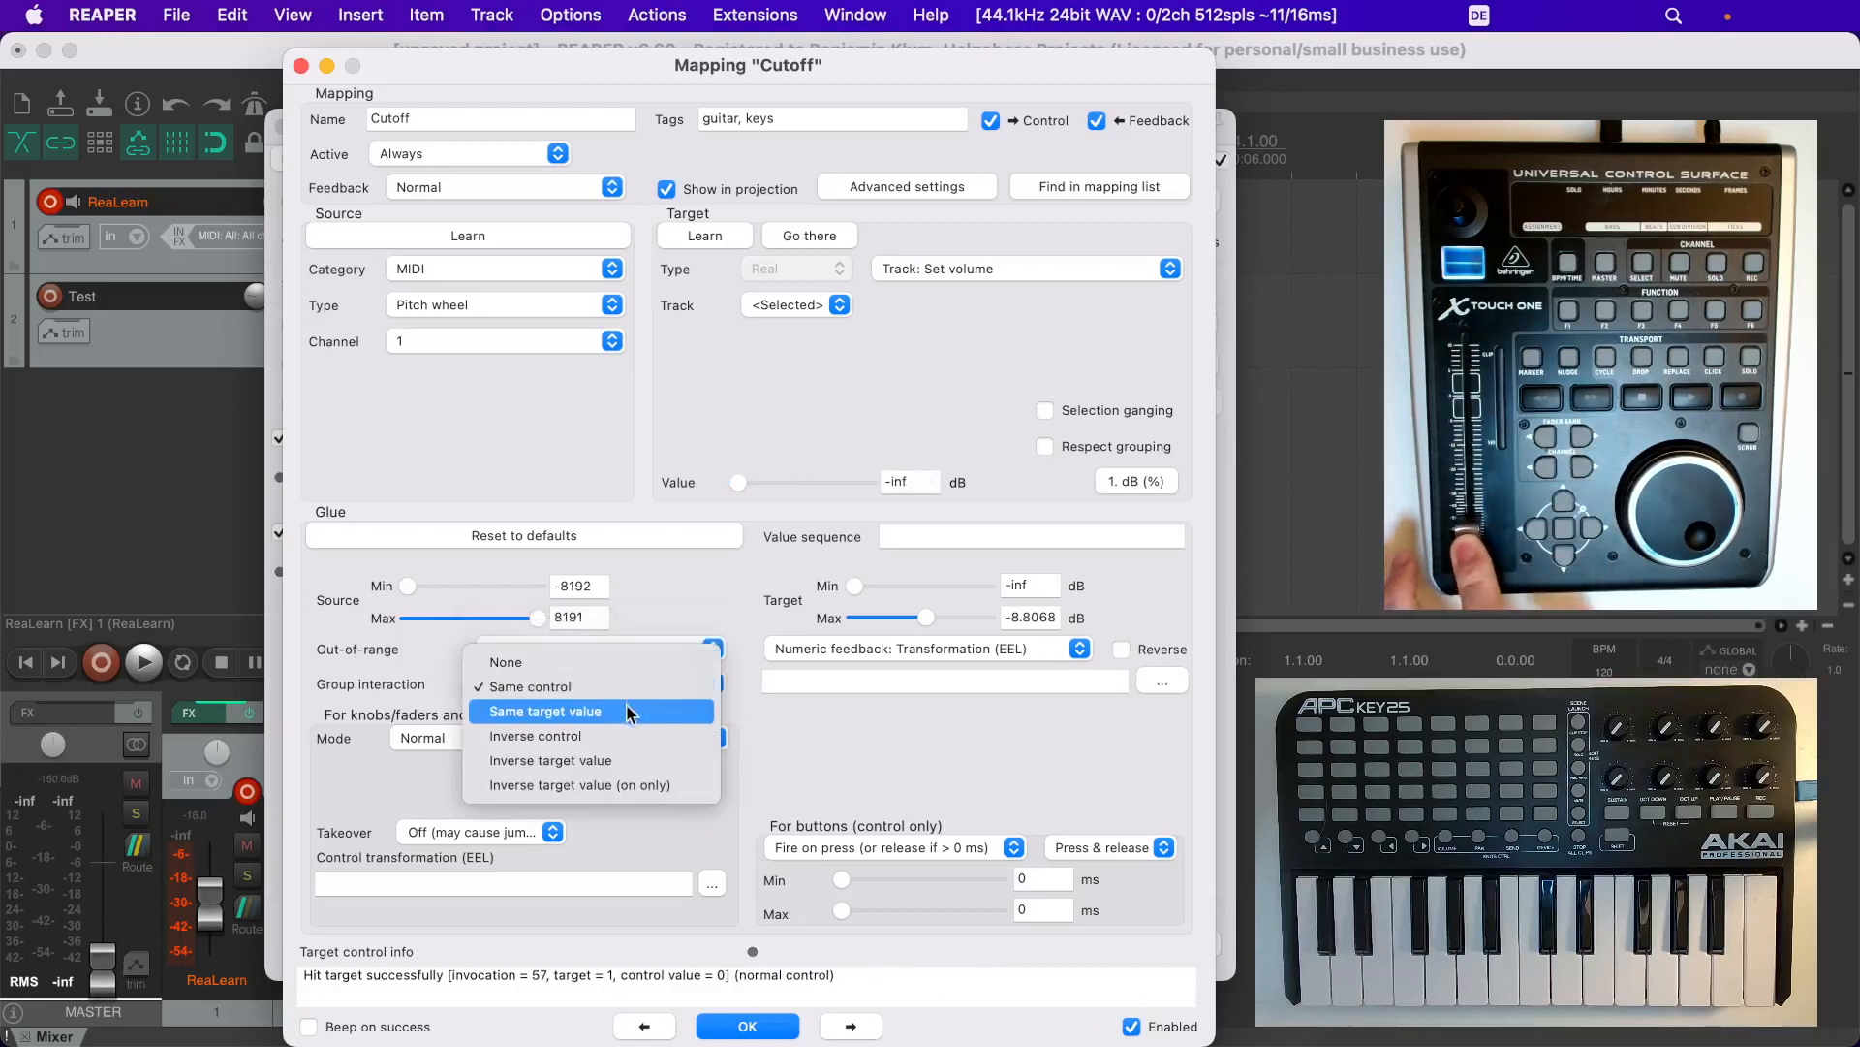
{"action": "left_click", "coordinate": [626, 710]}
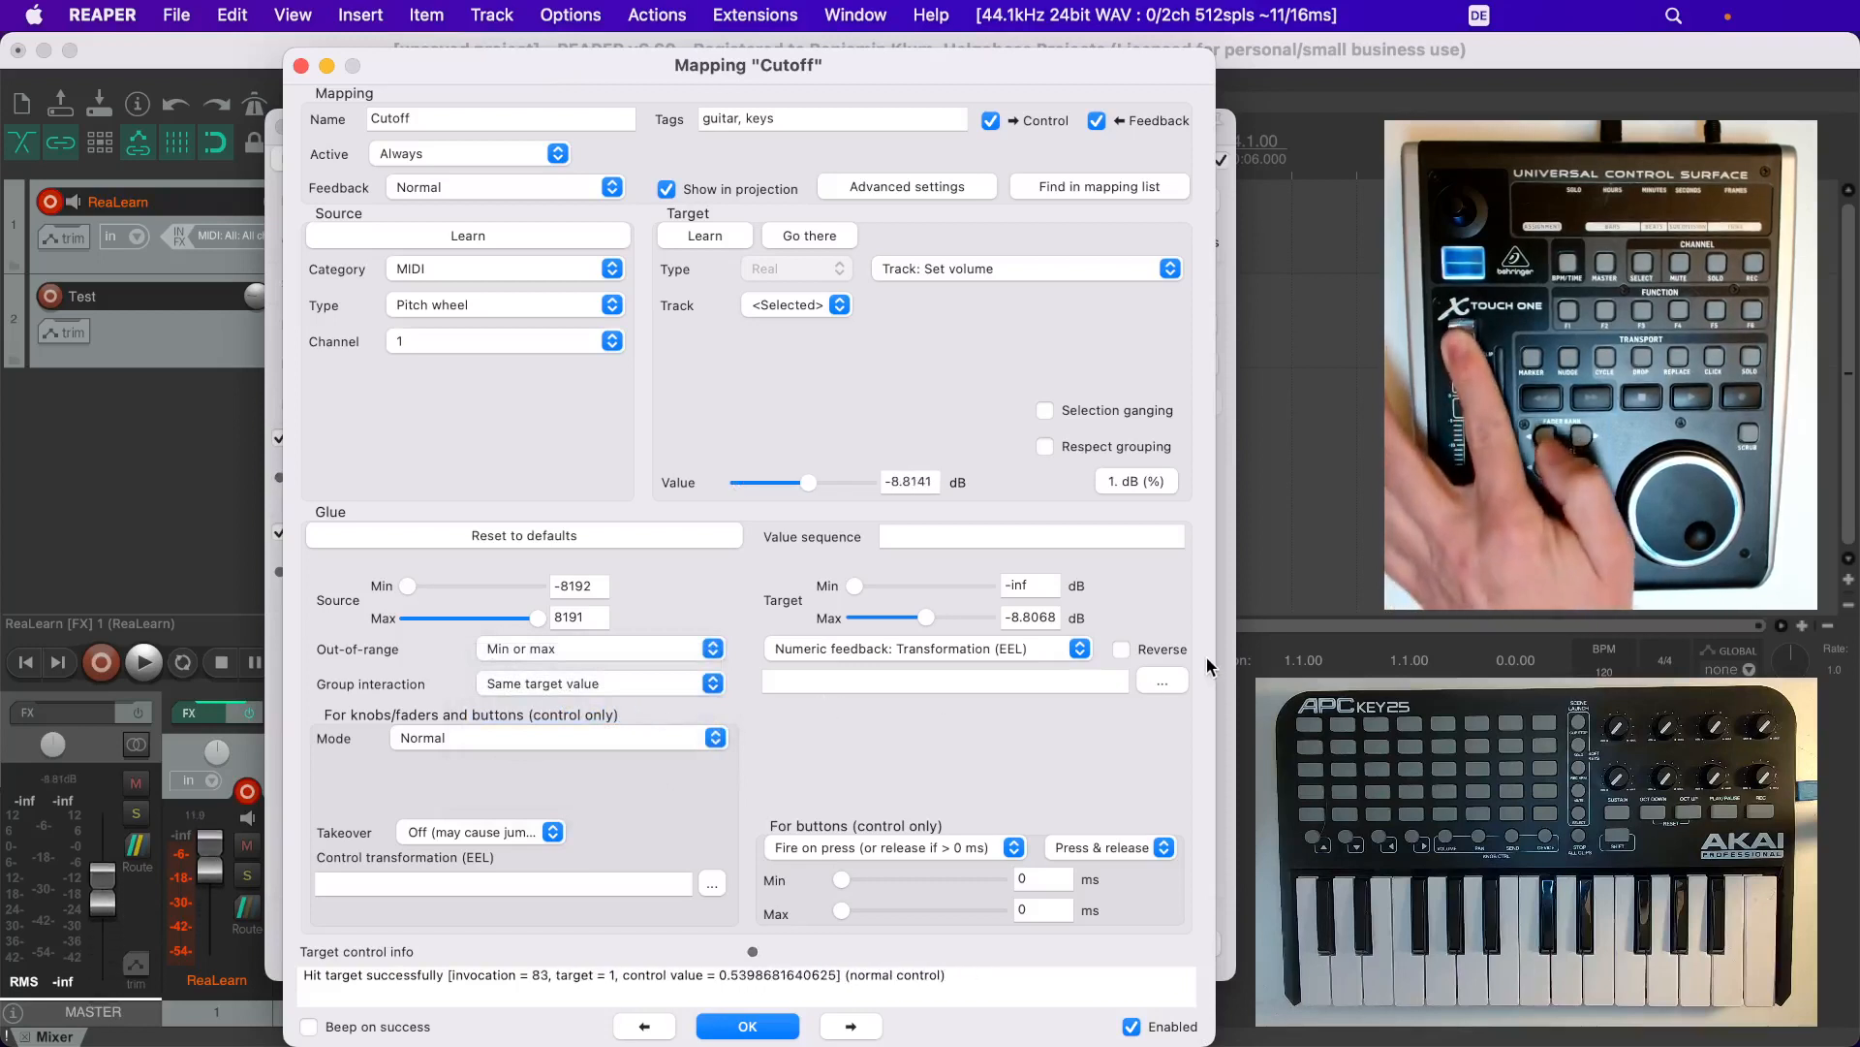
Briefly enable Reverse on the Cutoff mapping, and reset its glue settings to defaults
{"action": "left_click", "coordinate": [1160, 647]}
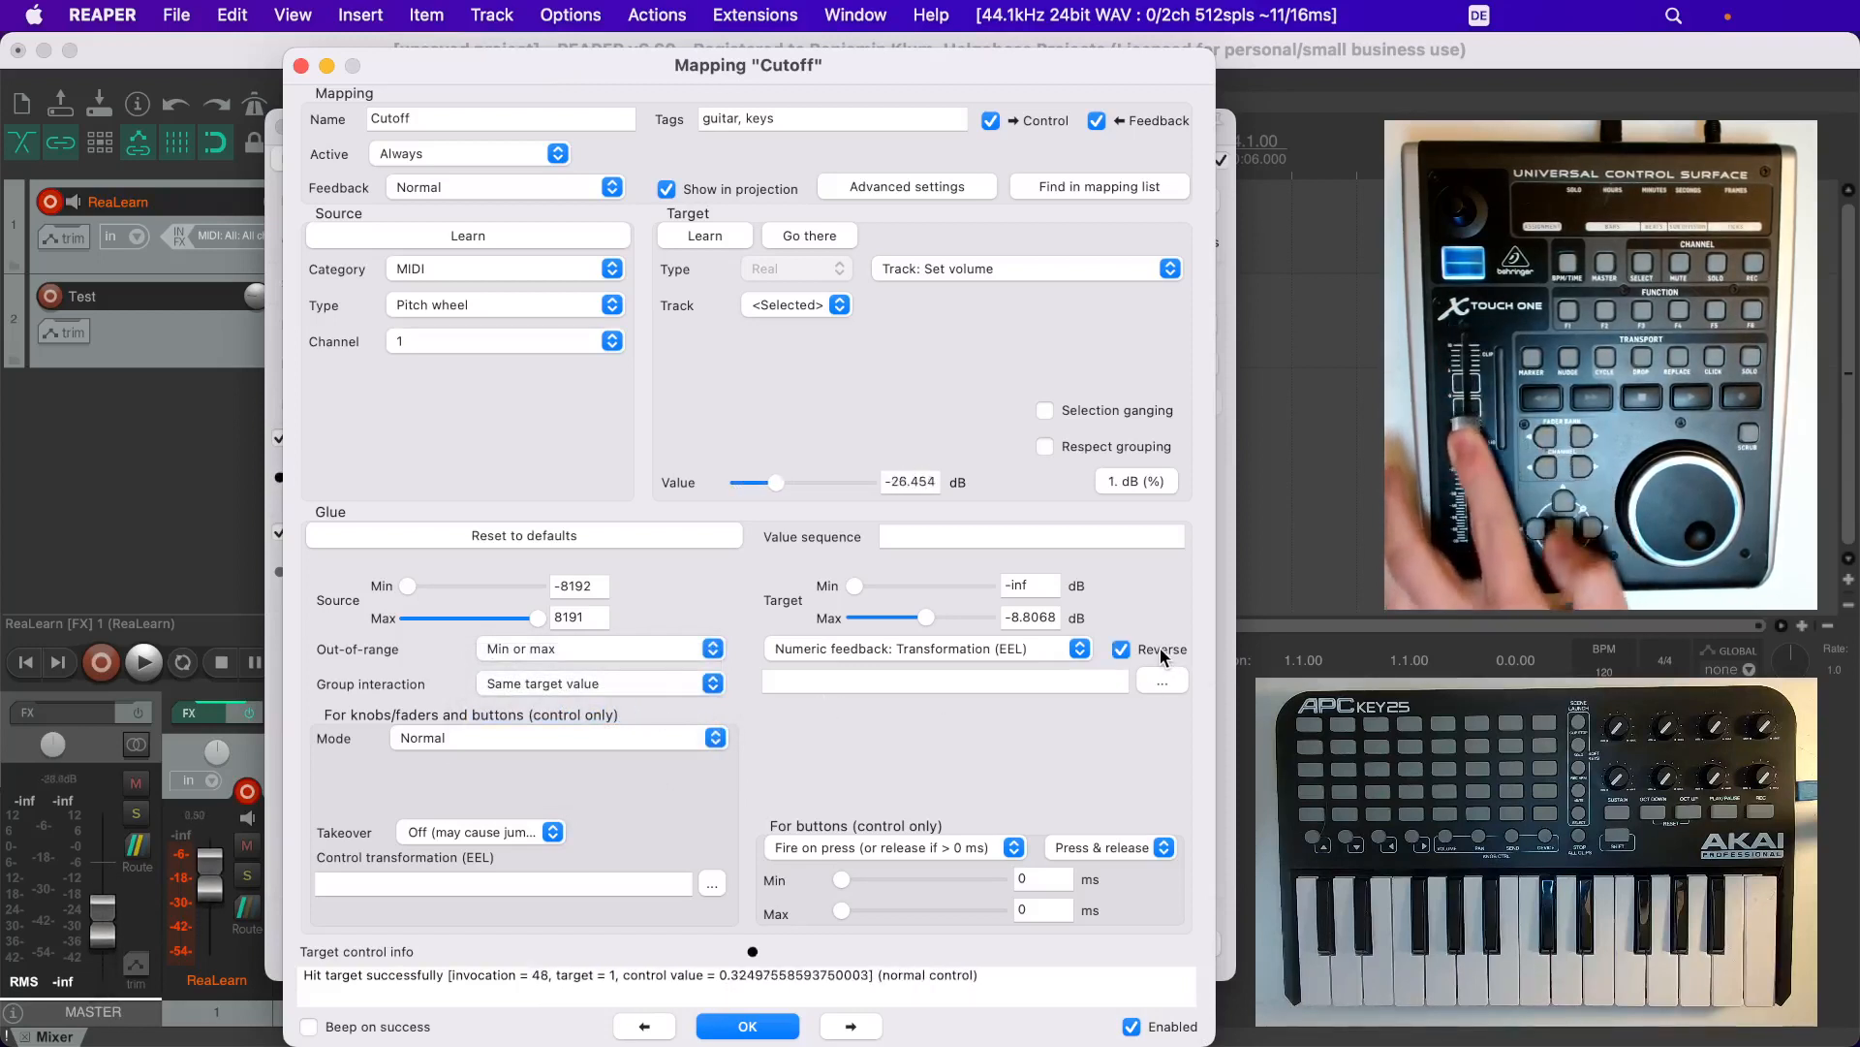
{"action": "left_click", "coordinate": [638, 688]}
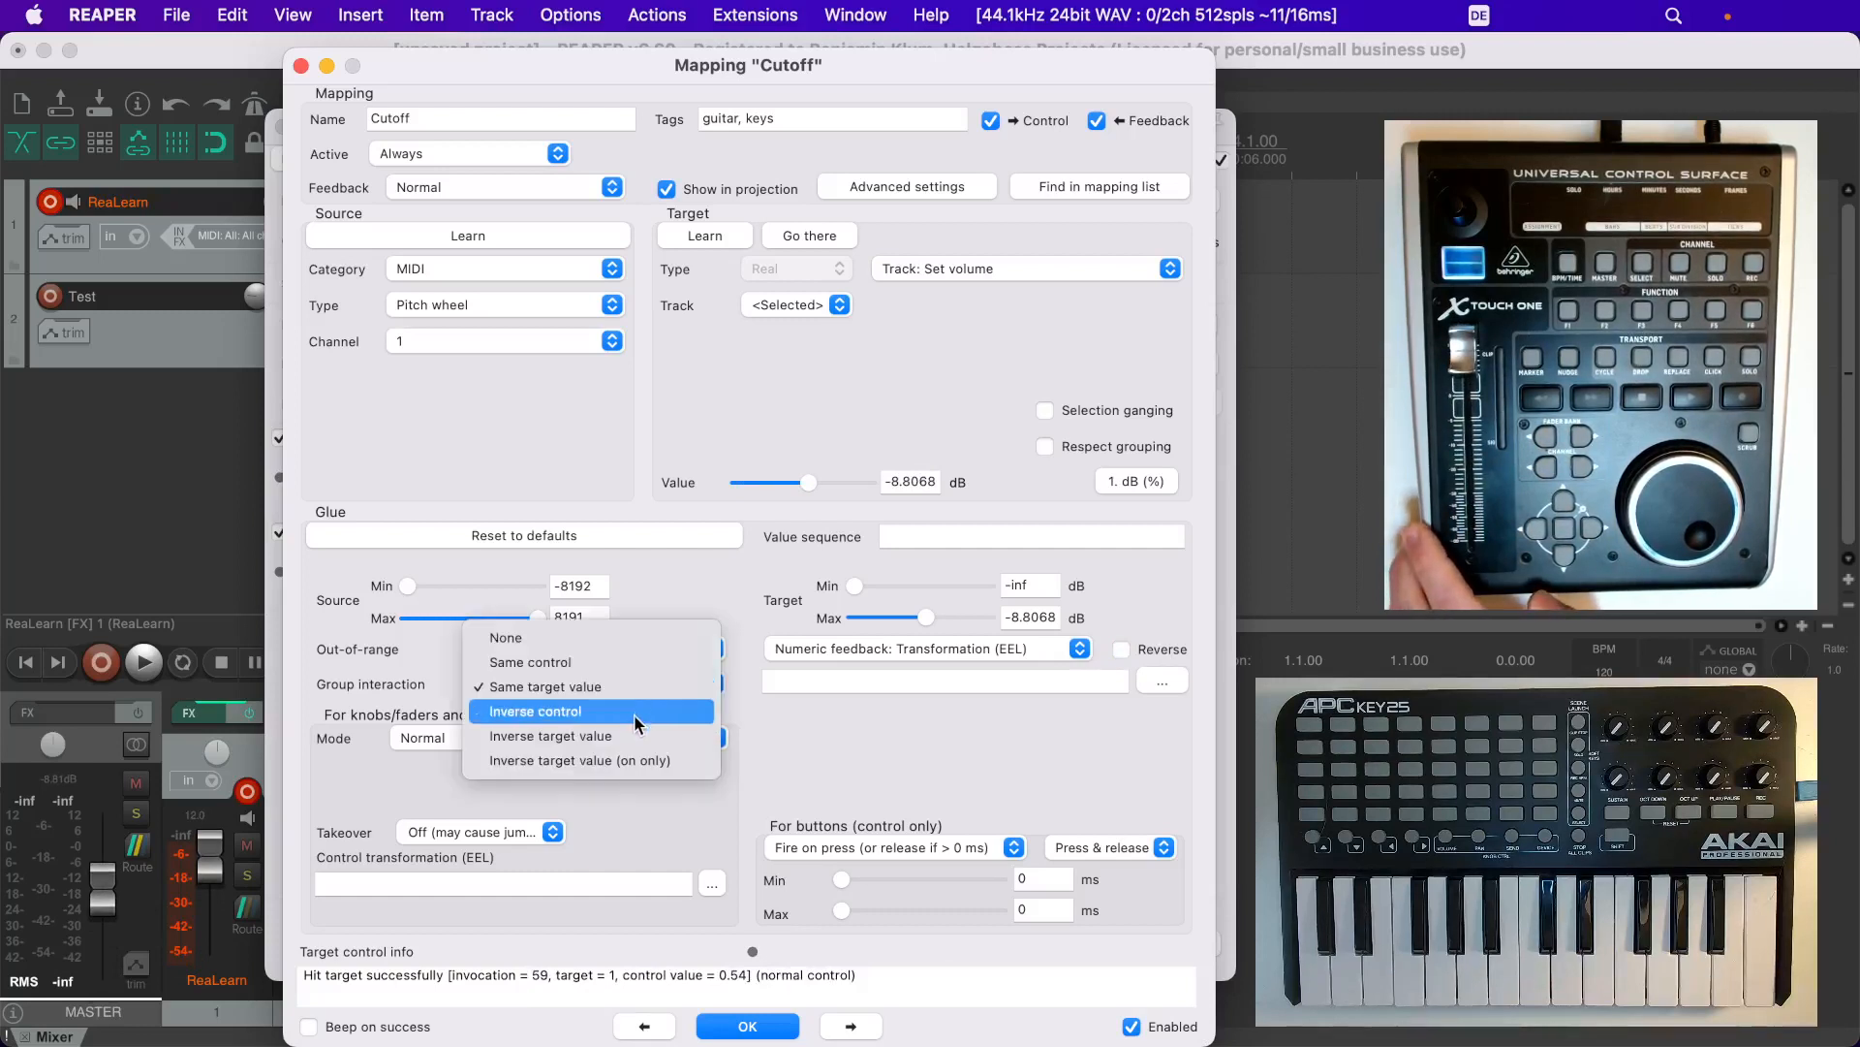
{"action": "left_click", "coordinate": [844, 745]}
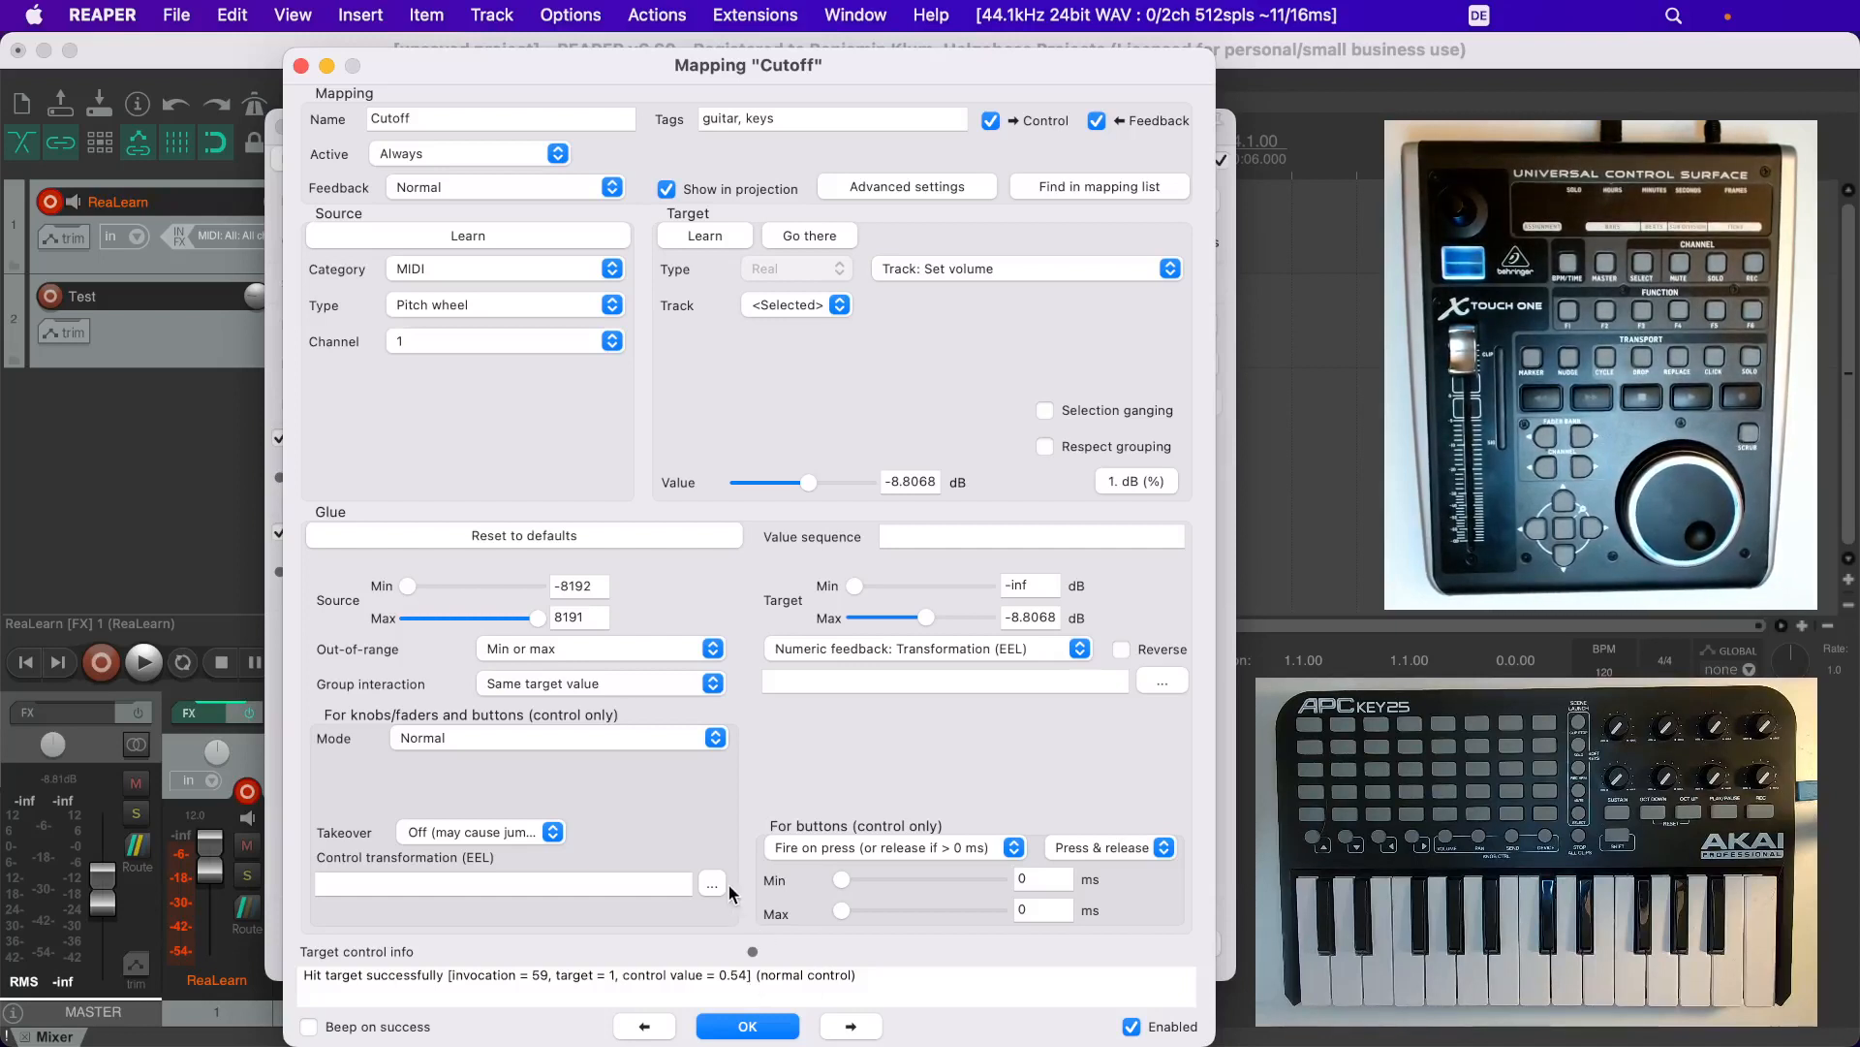
{"action": "left_click", "coordinate": [582, 535]}
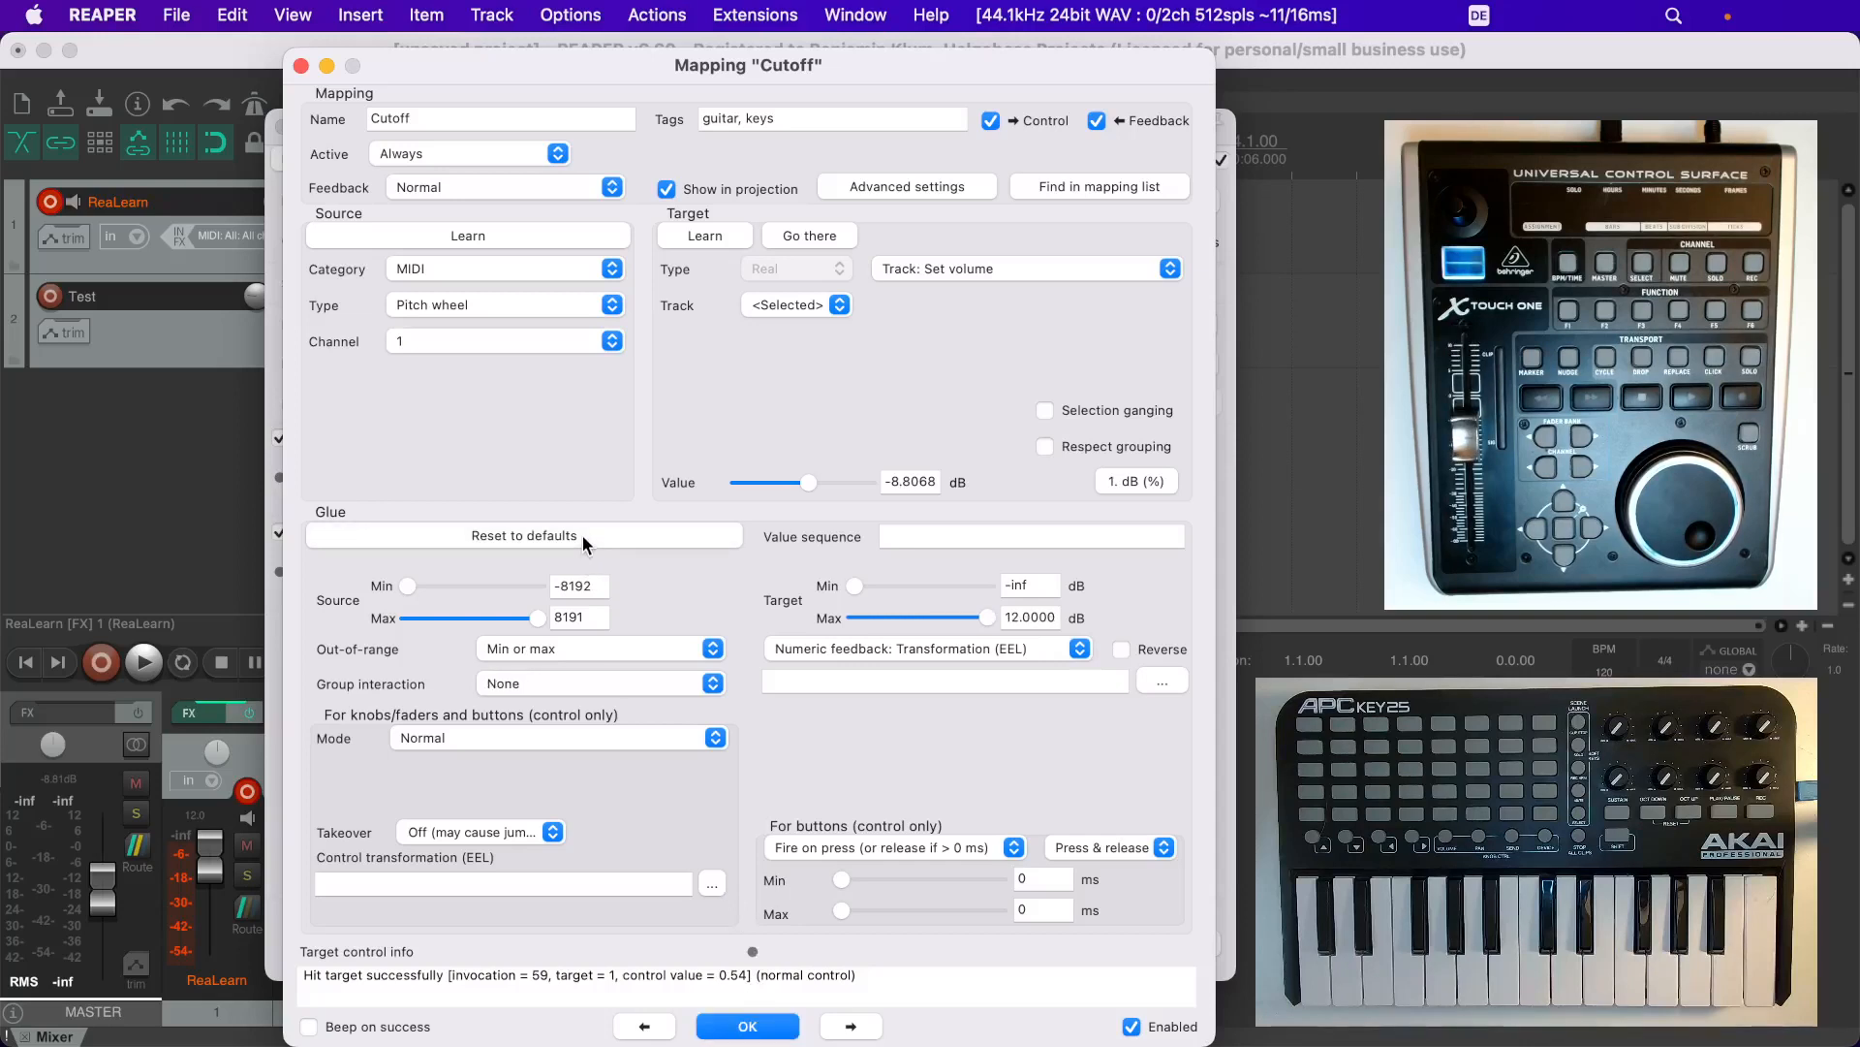